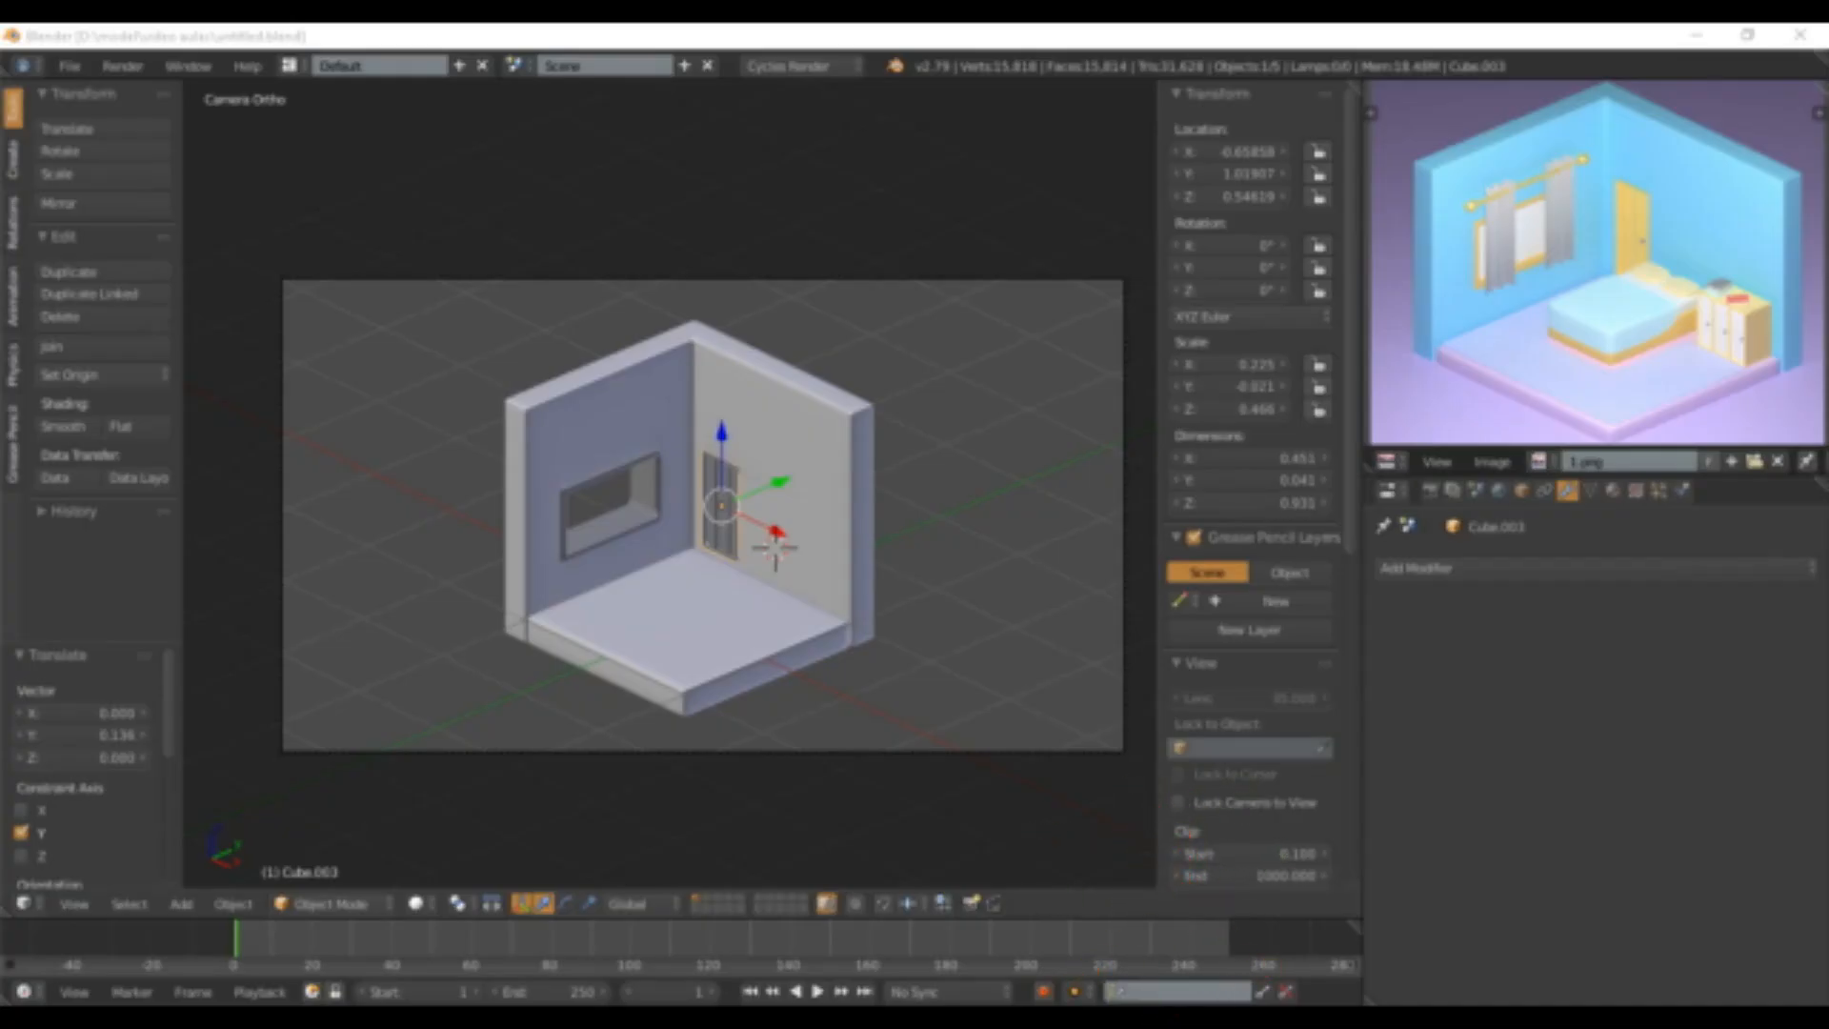
- Review the existing room model, selecting the room shell, the window frame and the door in turn
scroll(703, 515, "down", 2)
scroll(703, 516, "up", 3)
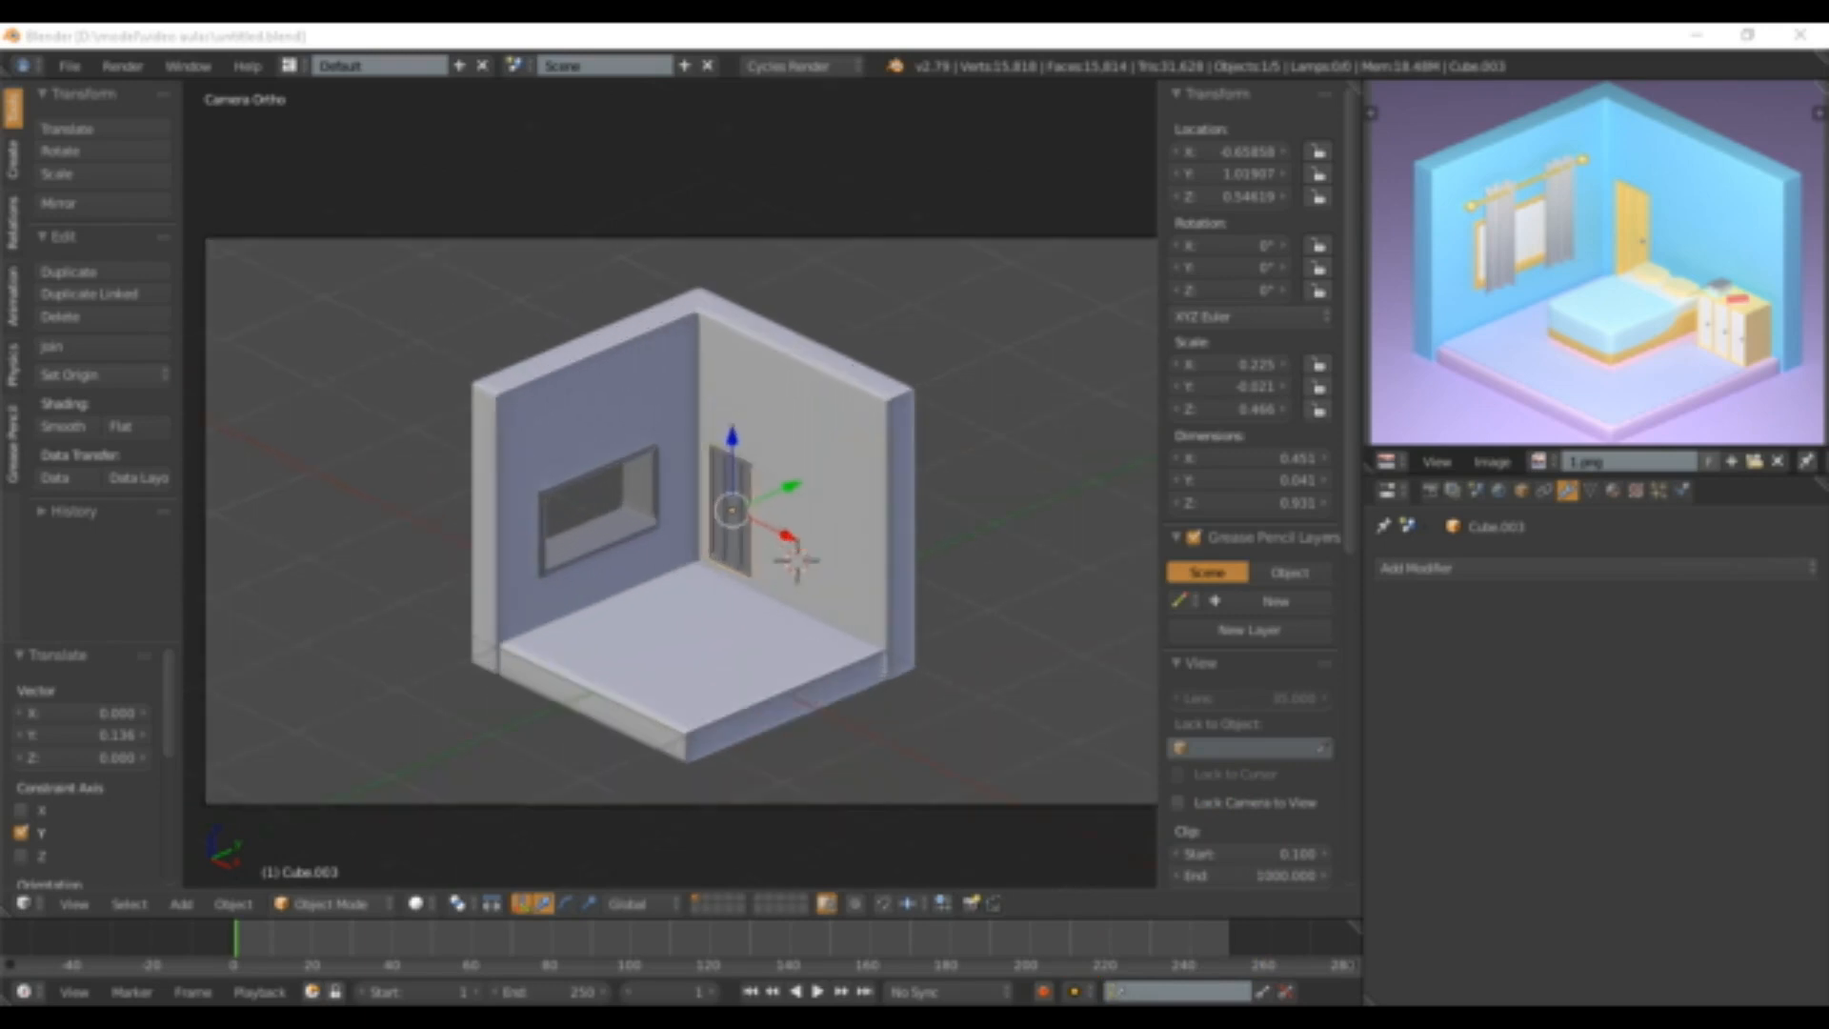
scroll(703, 515, "down", 2)
scroll(703, 515, "up", 3)
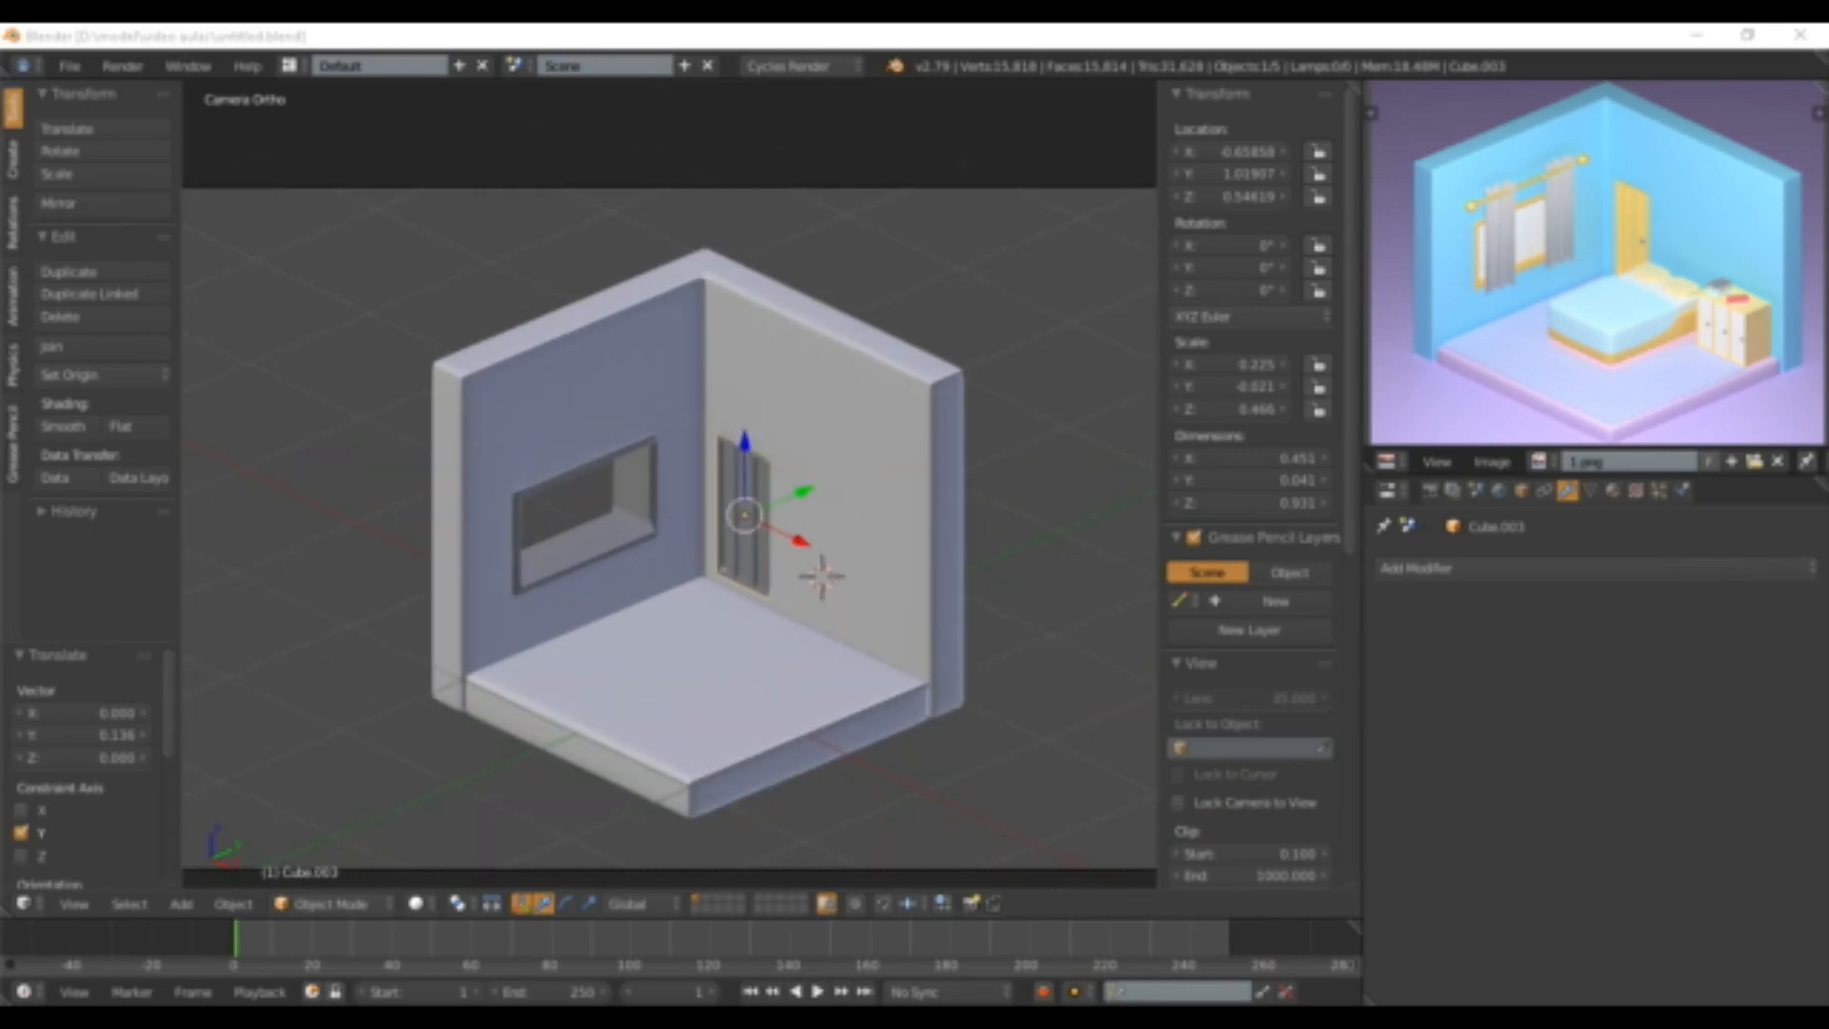
scroll(703, 515, "up", 1)
right_click(710, 681)
scroll(710, 681, "down", 2)
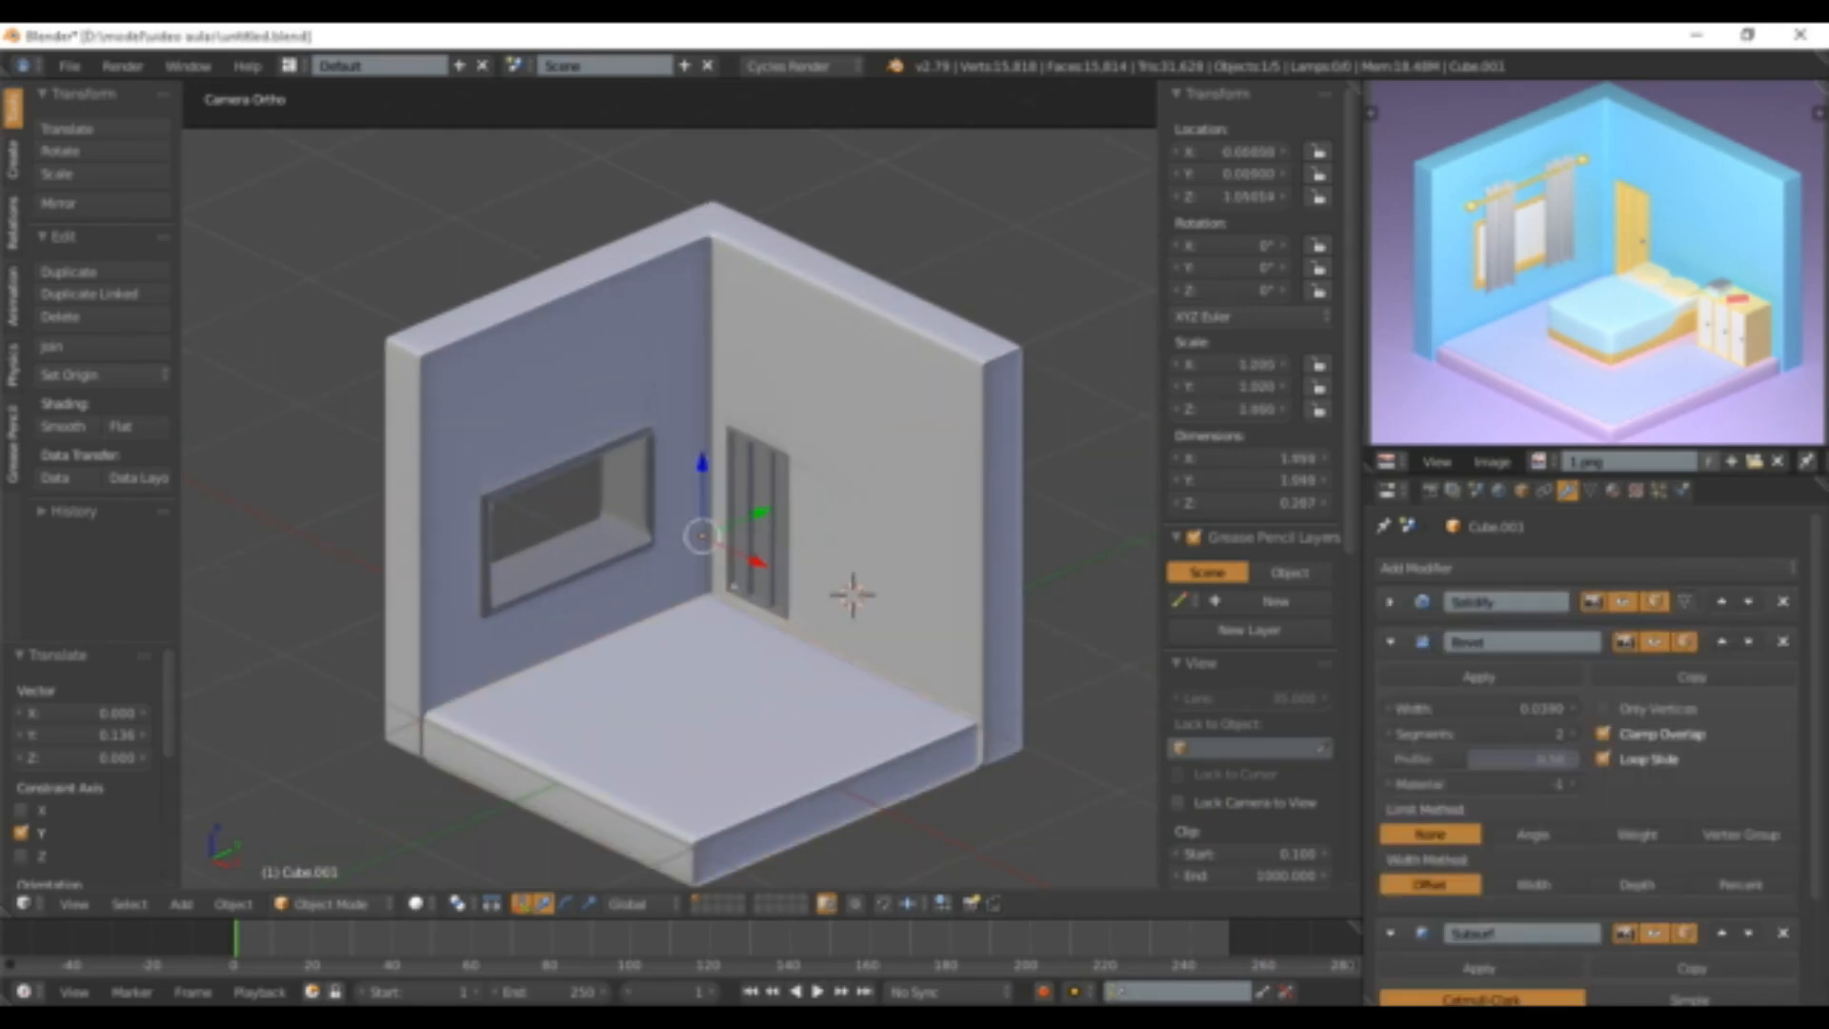
right_click(796, 457)
scroll(796, 457, "up", 2)
right_click(610, 538)
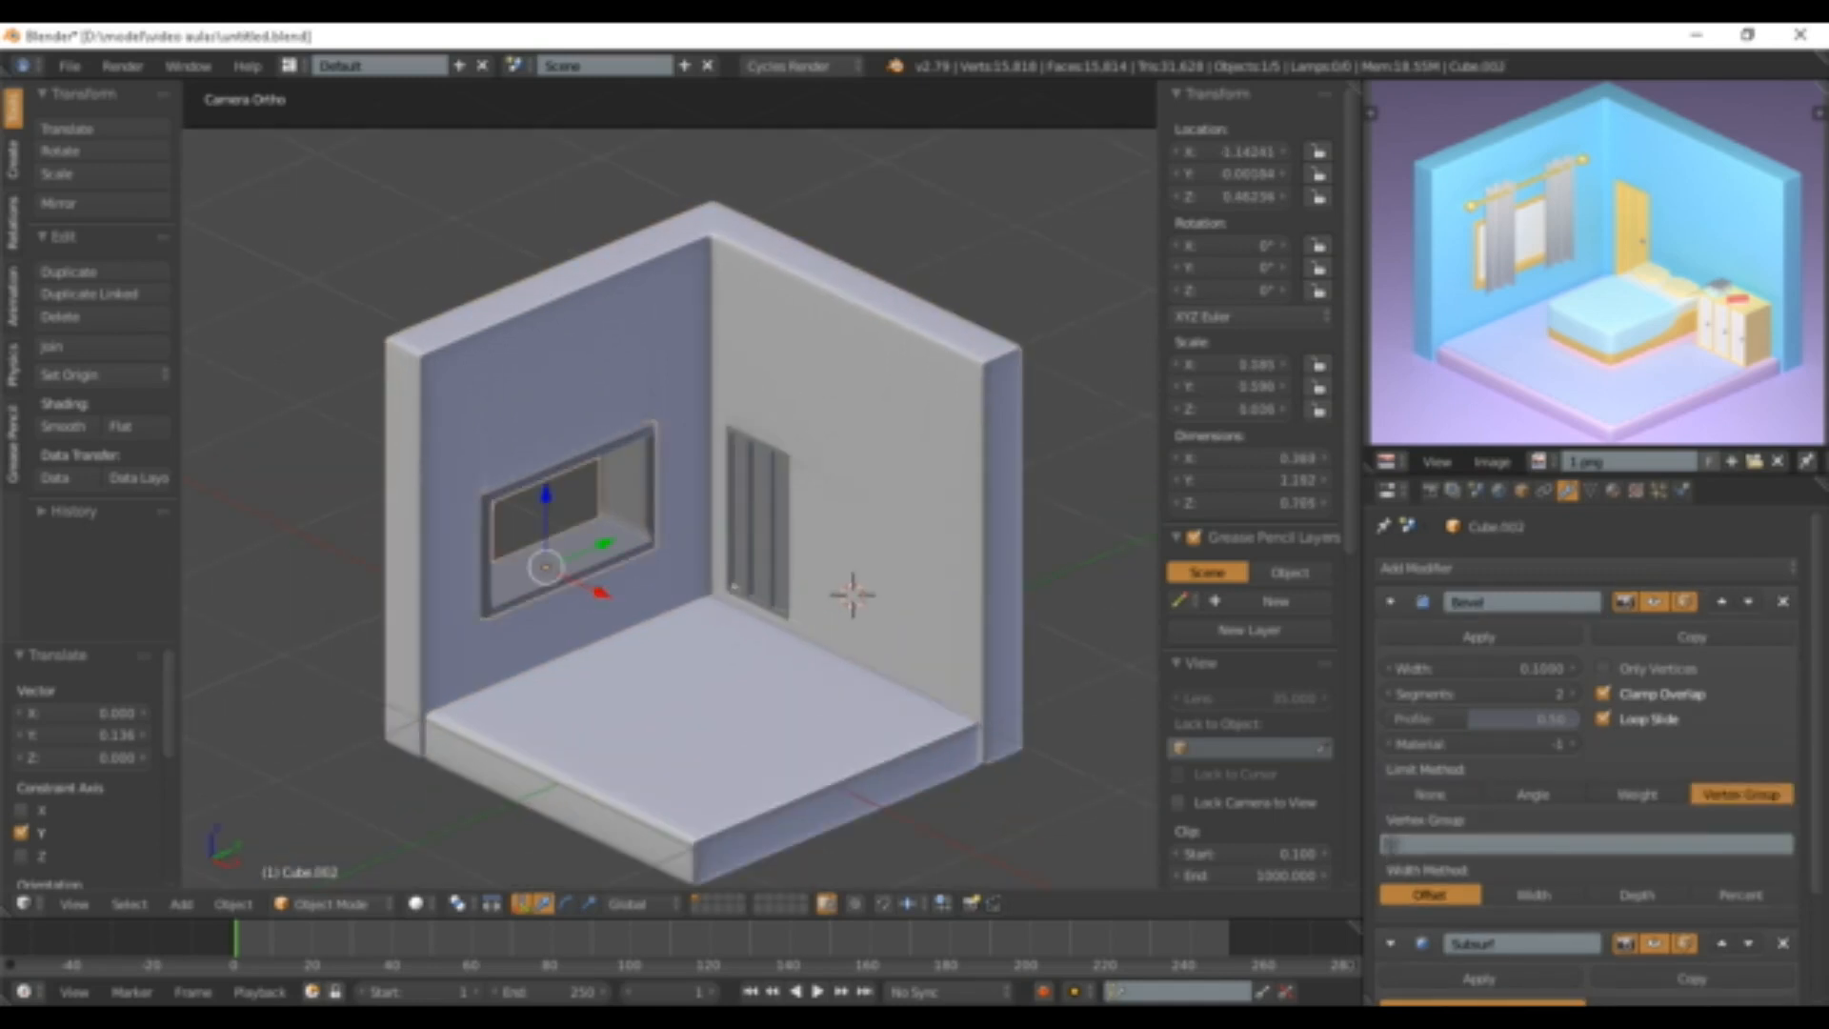
right_click(763, 524)
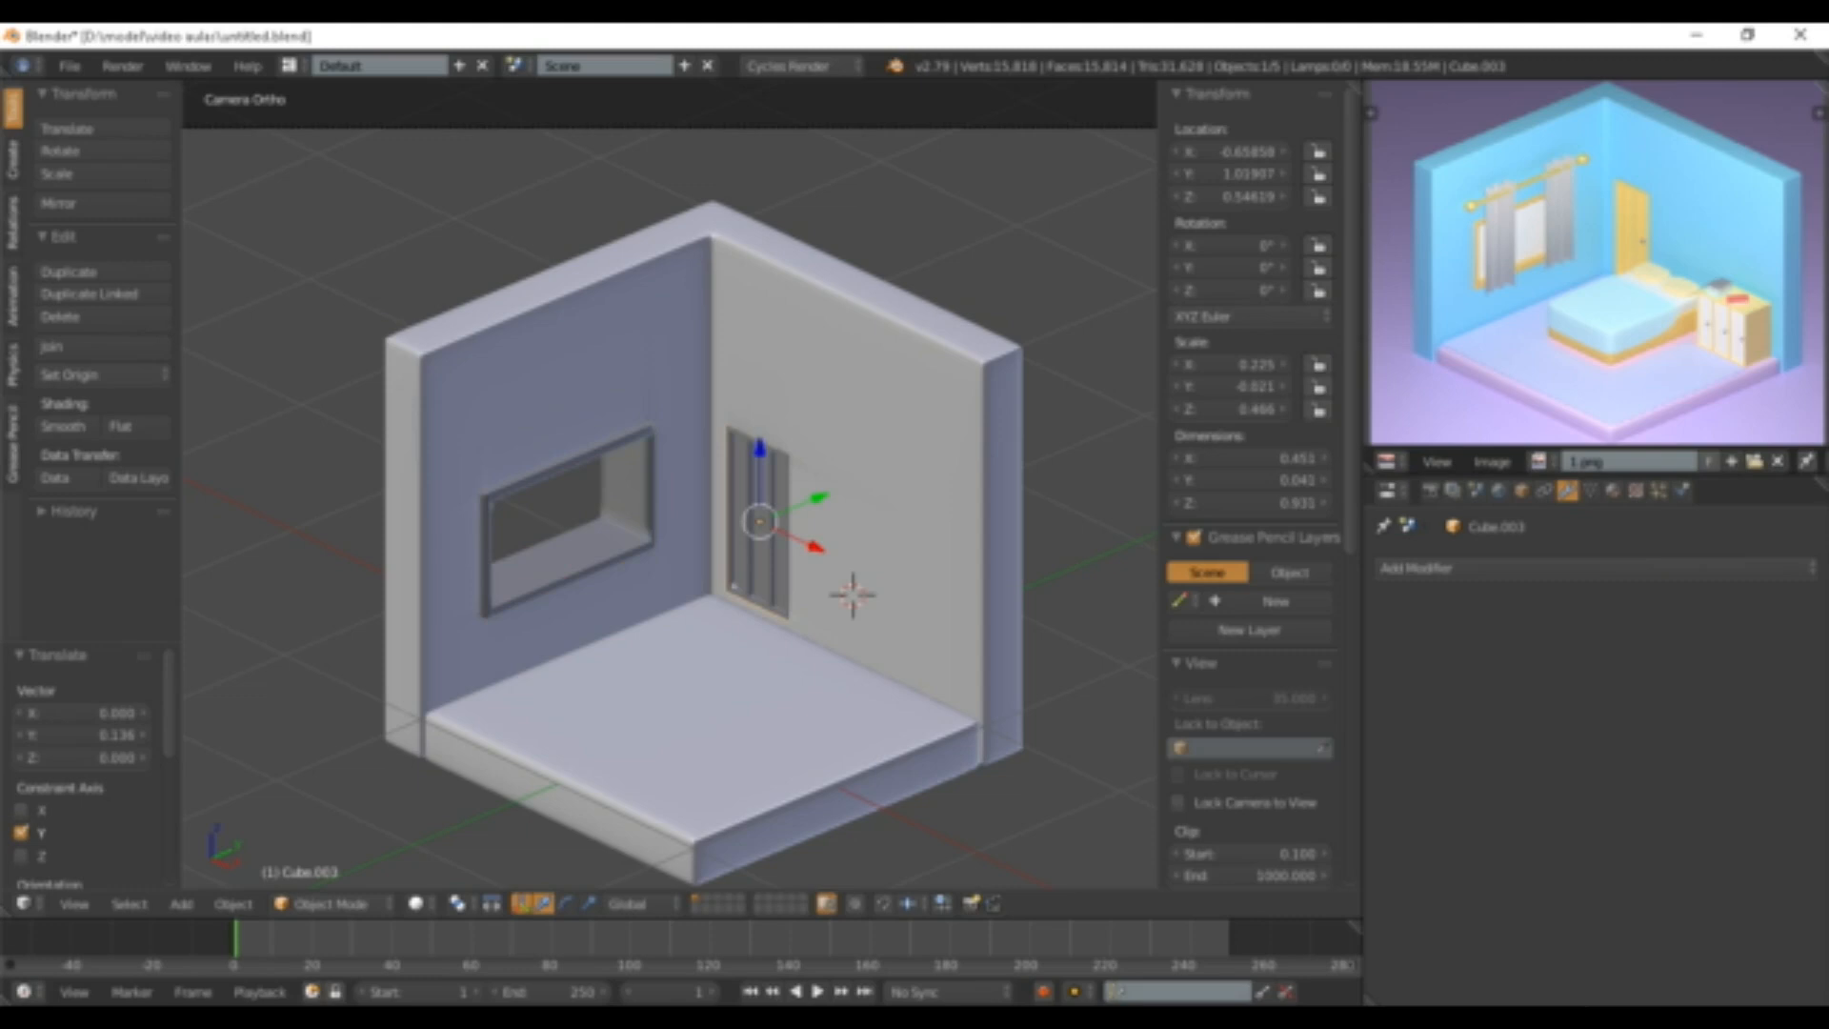
- Examine the door, the window curtains and the curtain rod up close in the reference image
scroll(1596, 262, "up", 3)
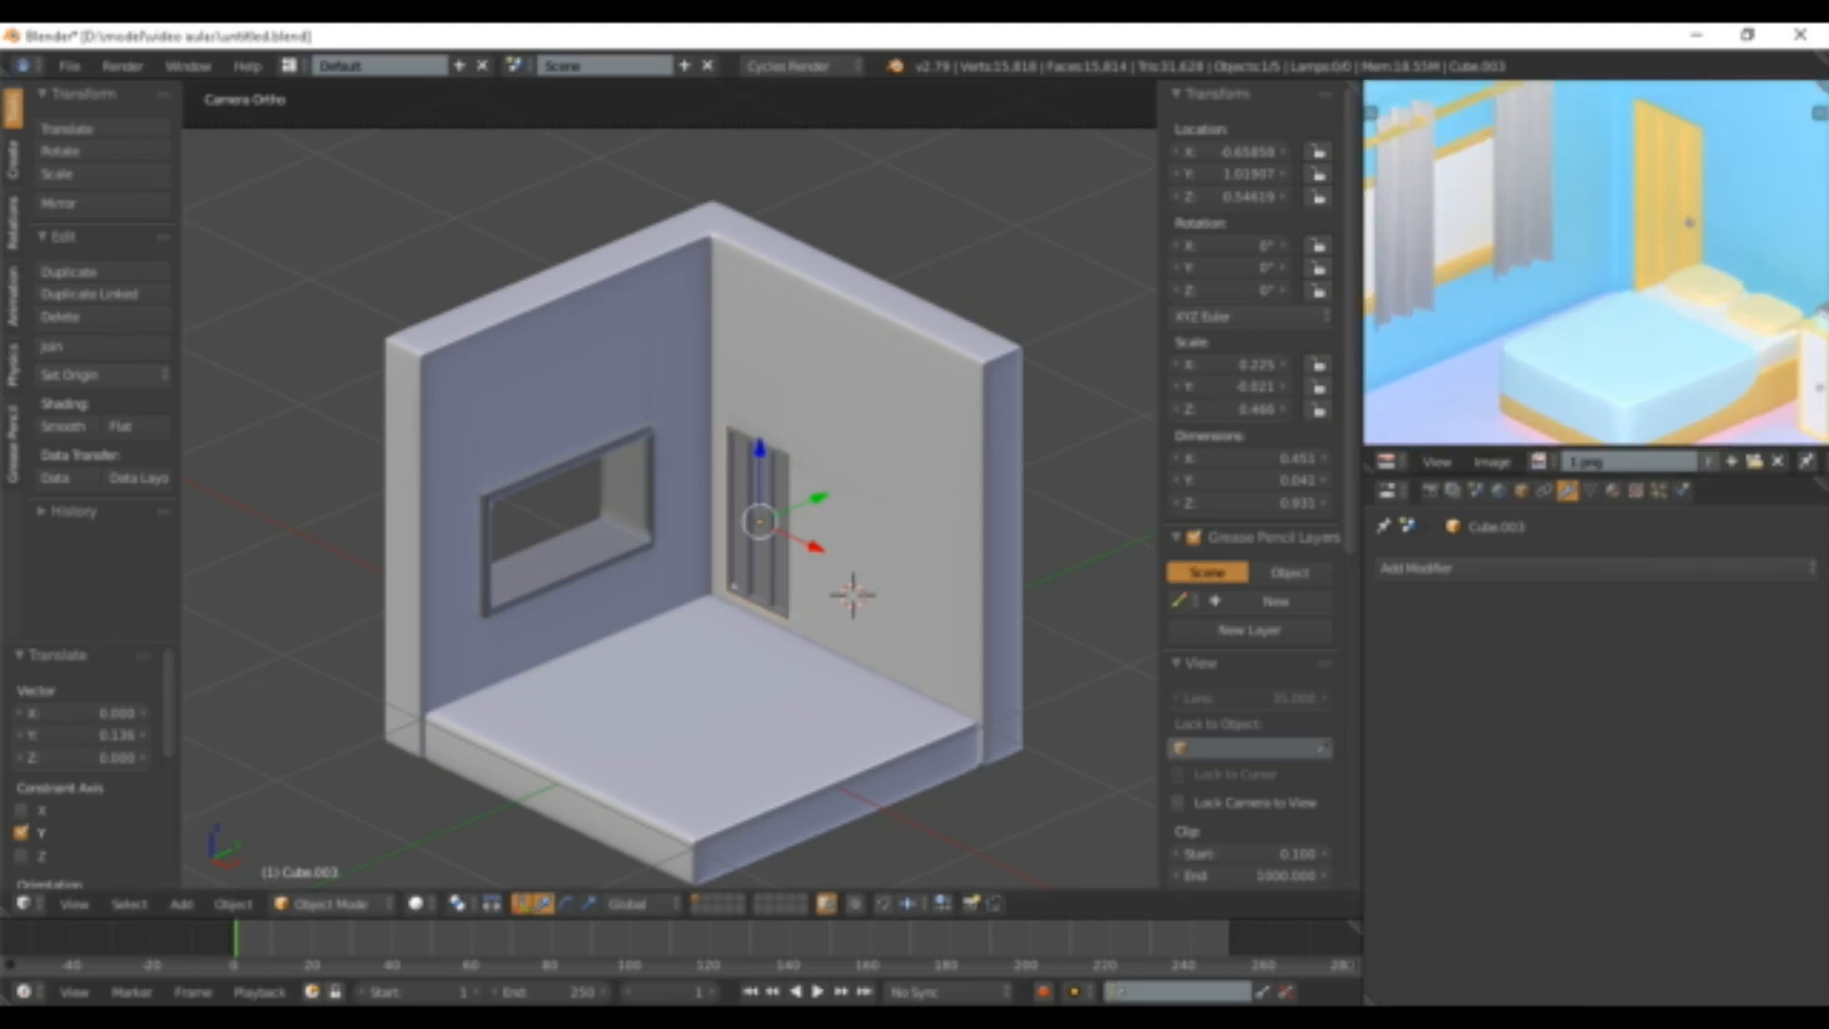
middle_click_drag(1563, 238, 1680, 259)
scroll(1596, 276, "up", 1)
scroll(1596, 262, "up", 2)
scroll(1596, 262, "down", 4)
scroll(1596, 262, "up", 1)
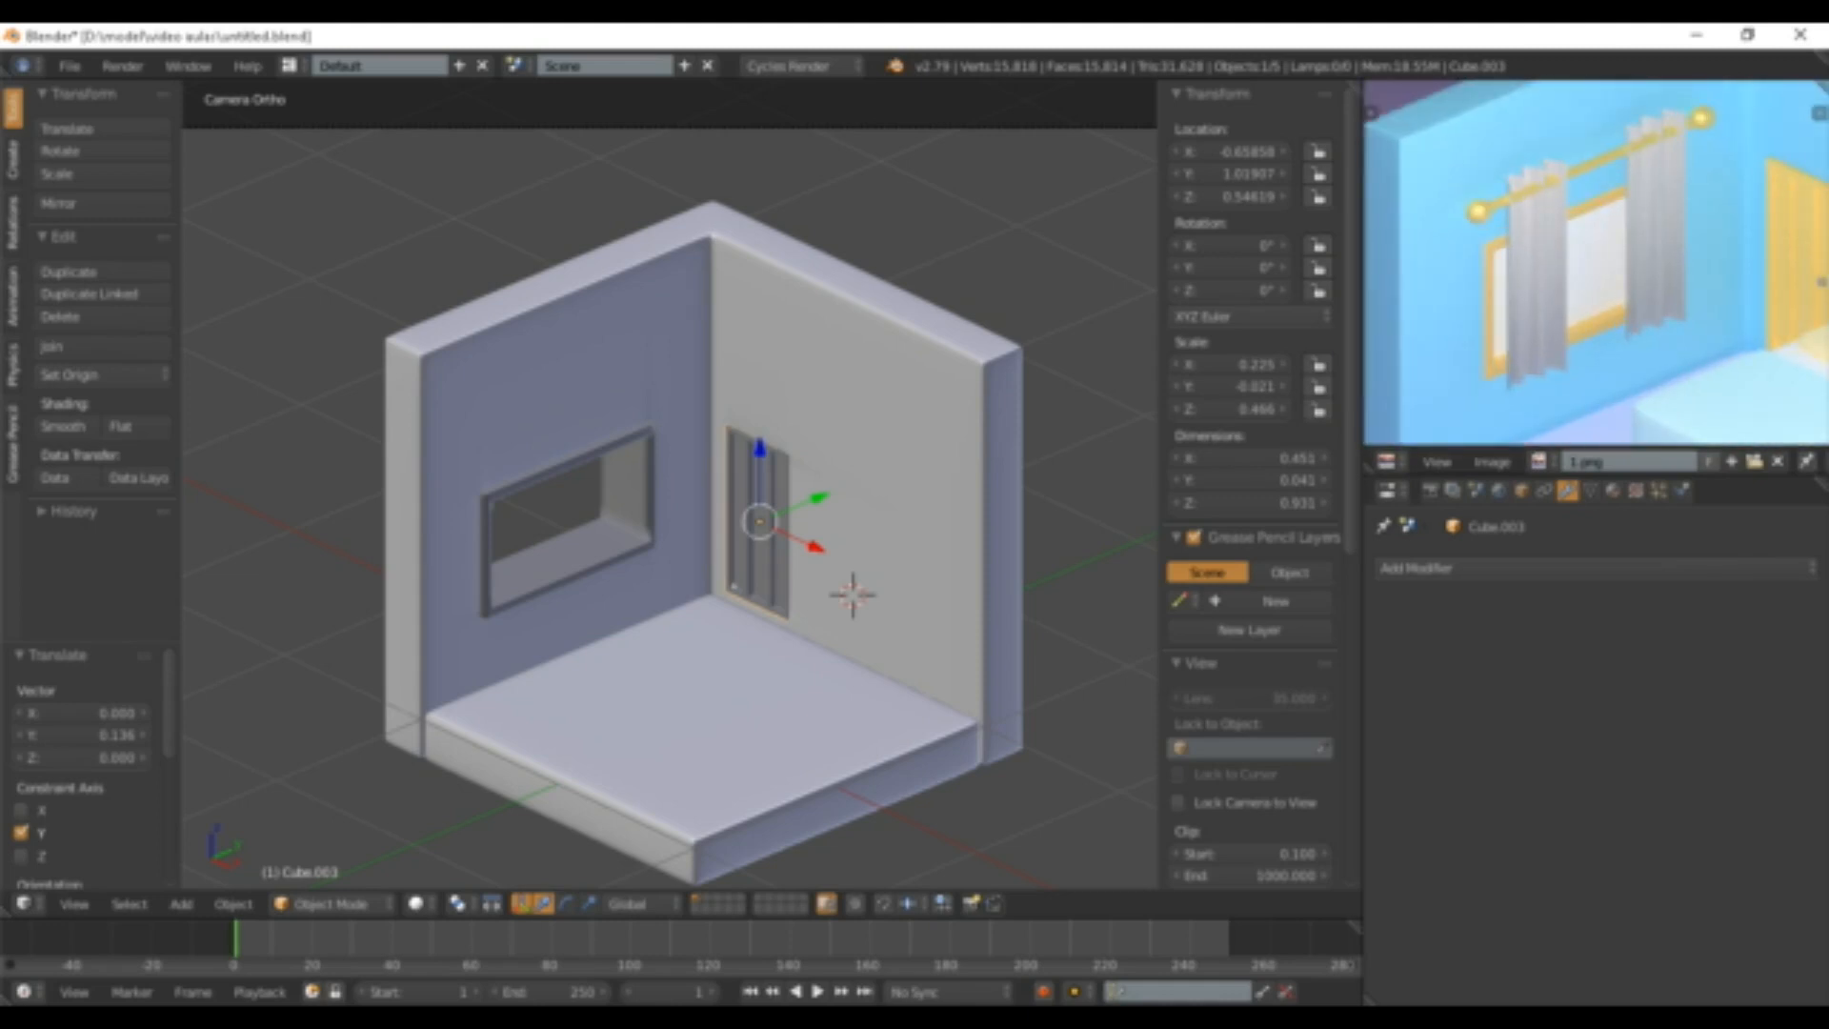
scroll(1596, 262, "up", 5)
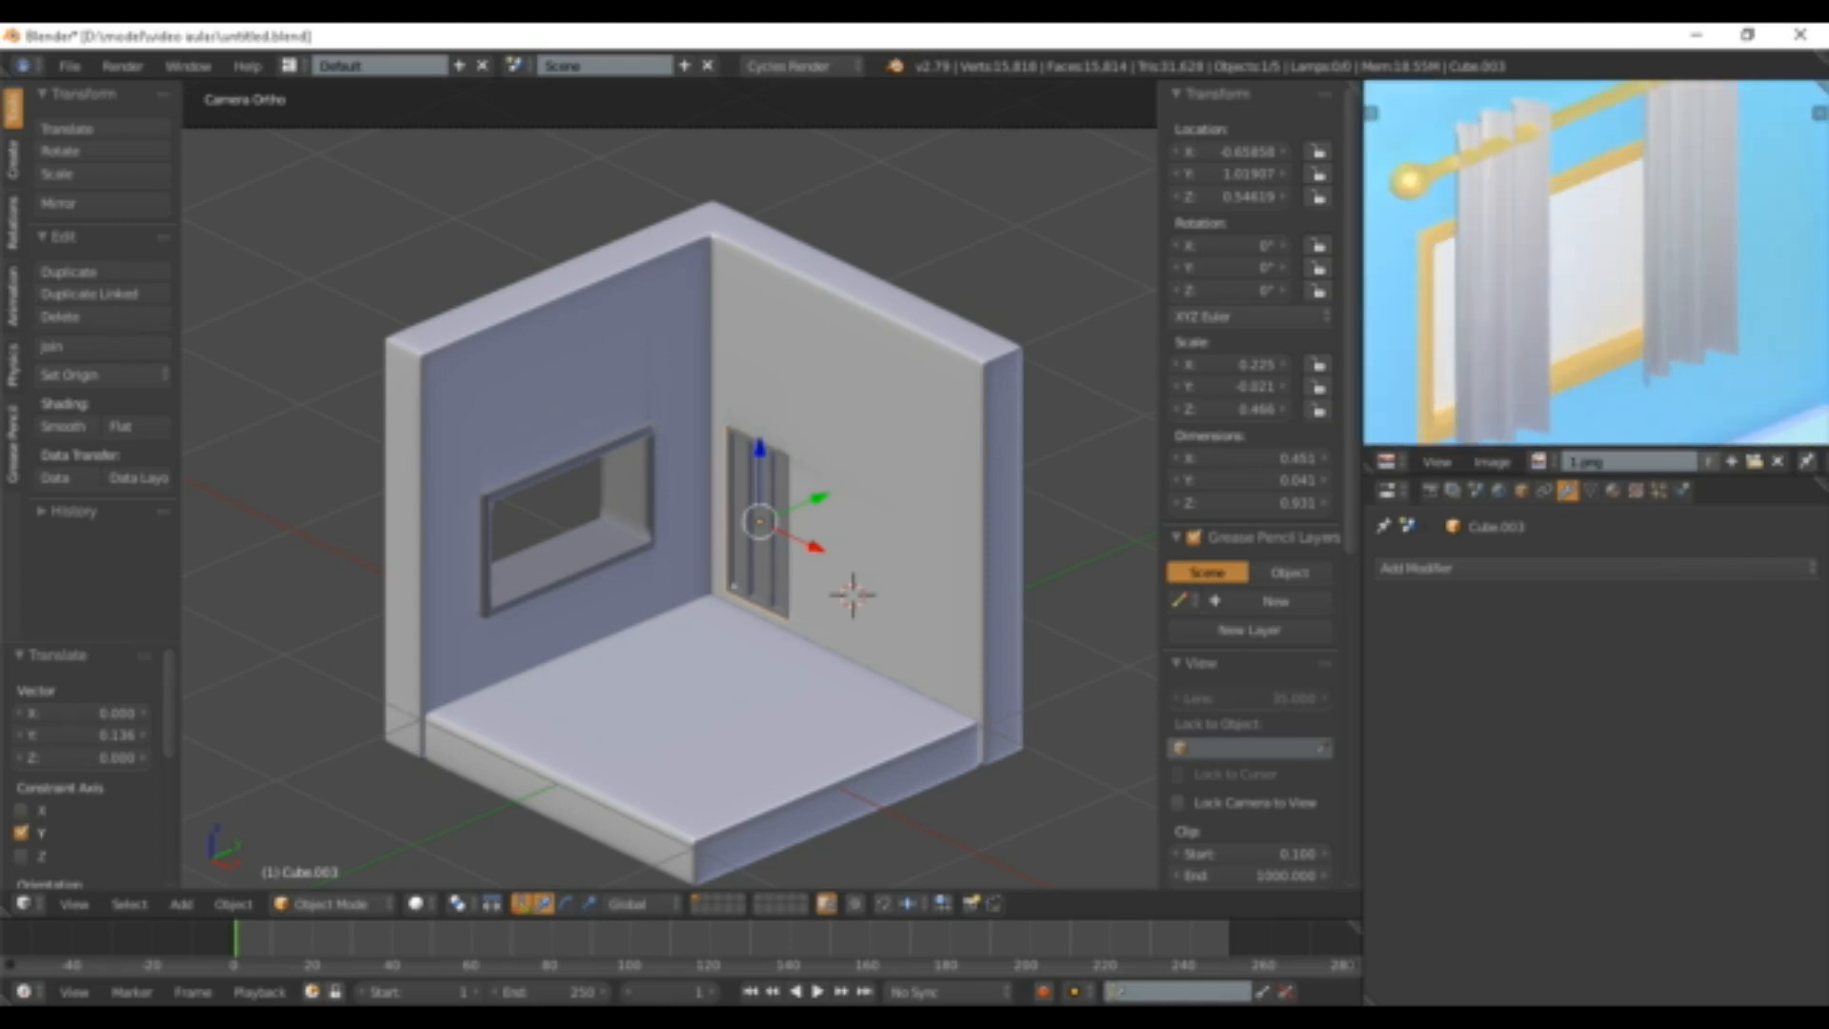
scroll(1596, 262, "down", 4)
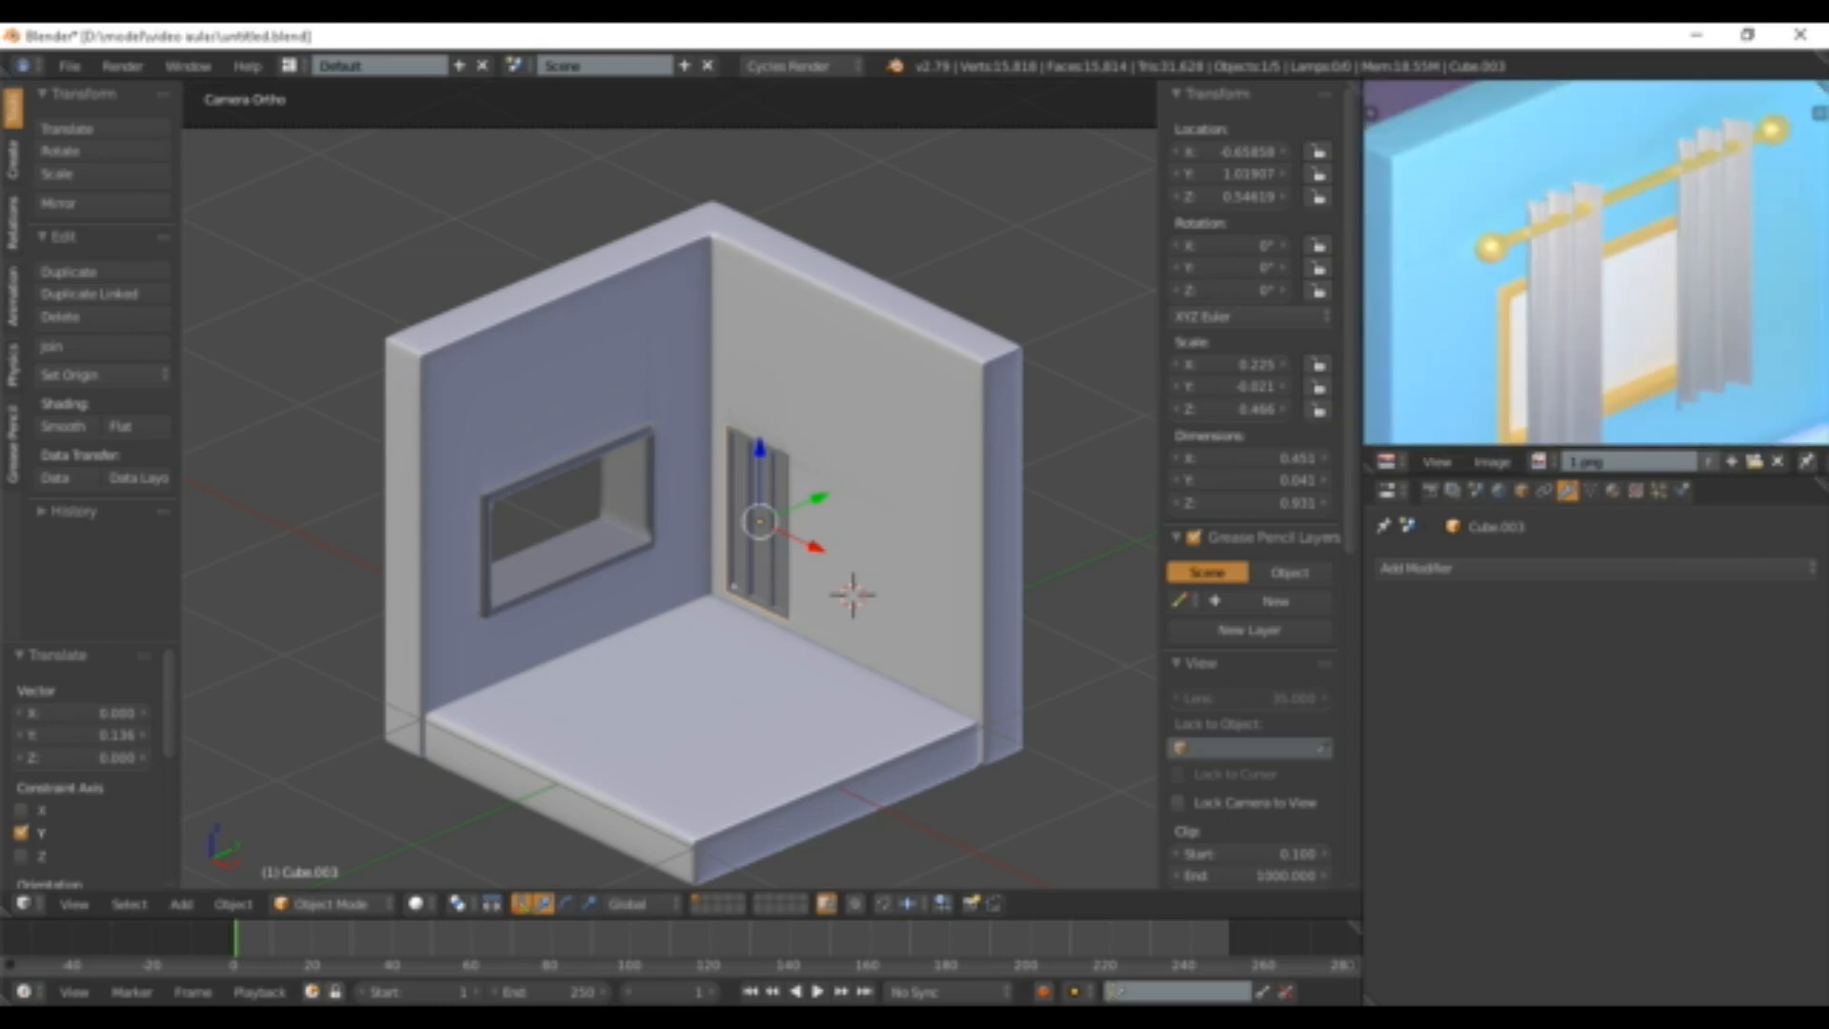
middle_click_drag(1596, 262, 1576, 202)
left_click(615, 471)
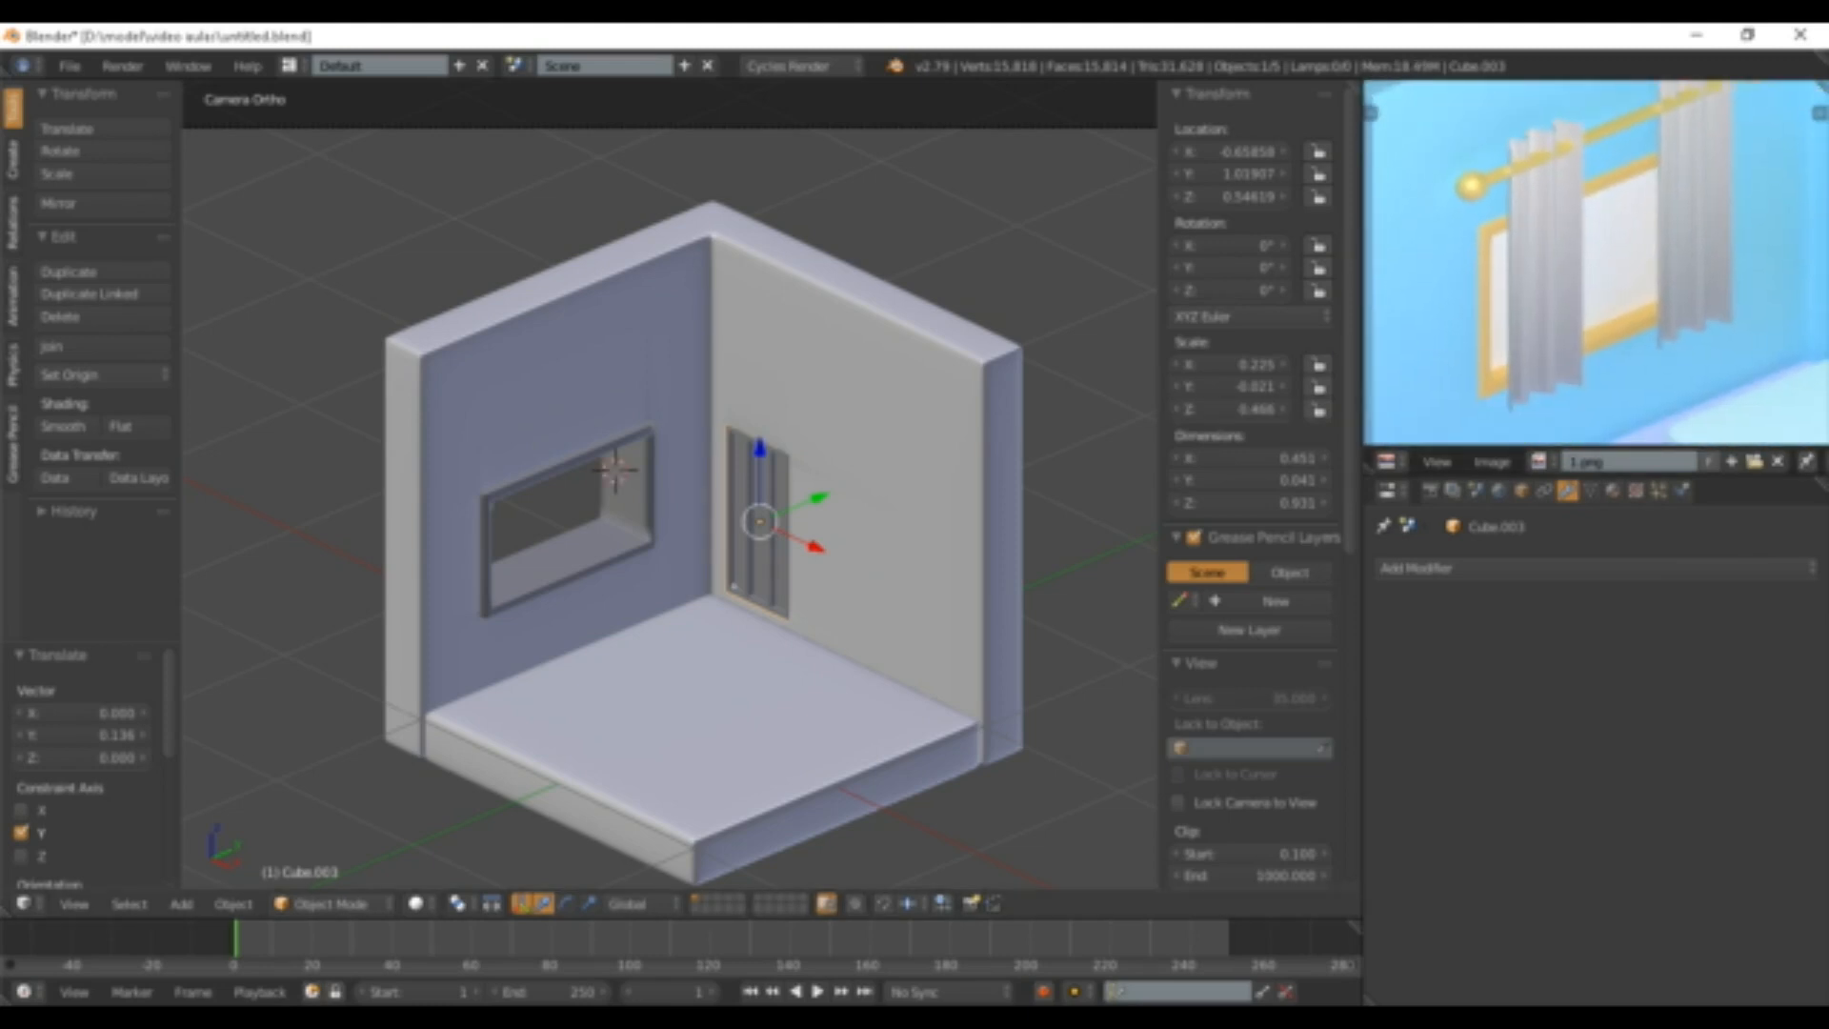
key("shift+a")
mouse_move(571, 493)
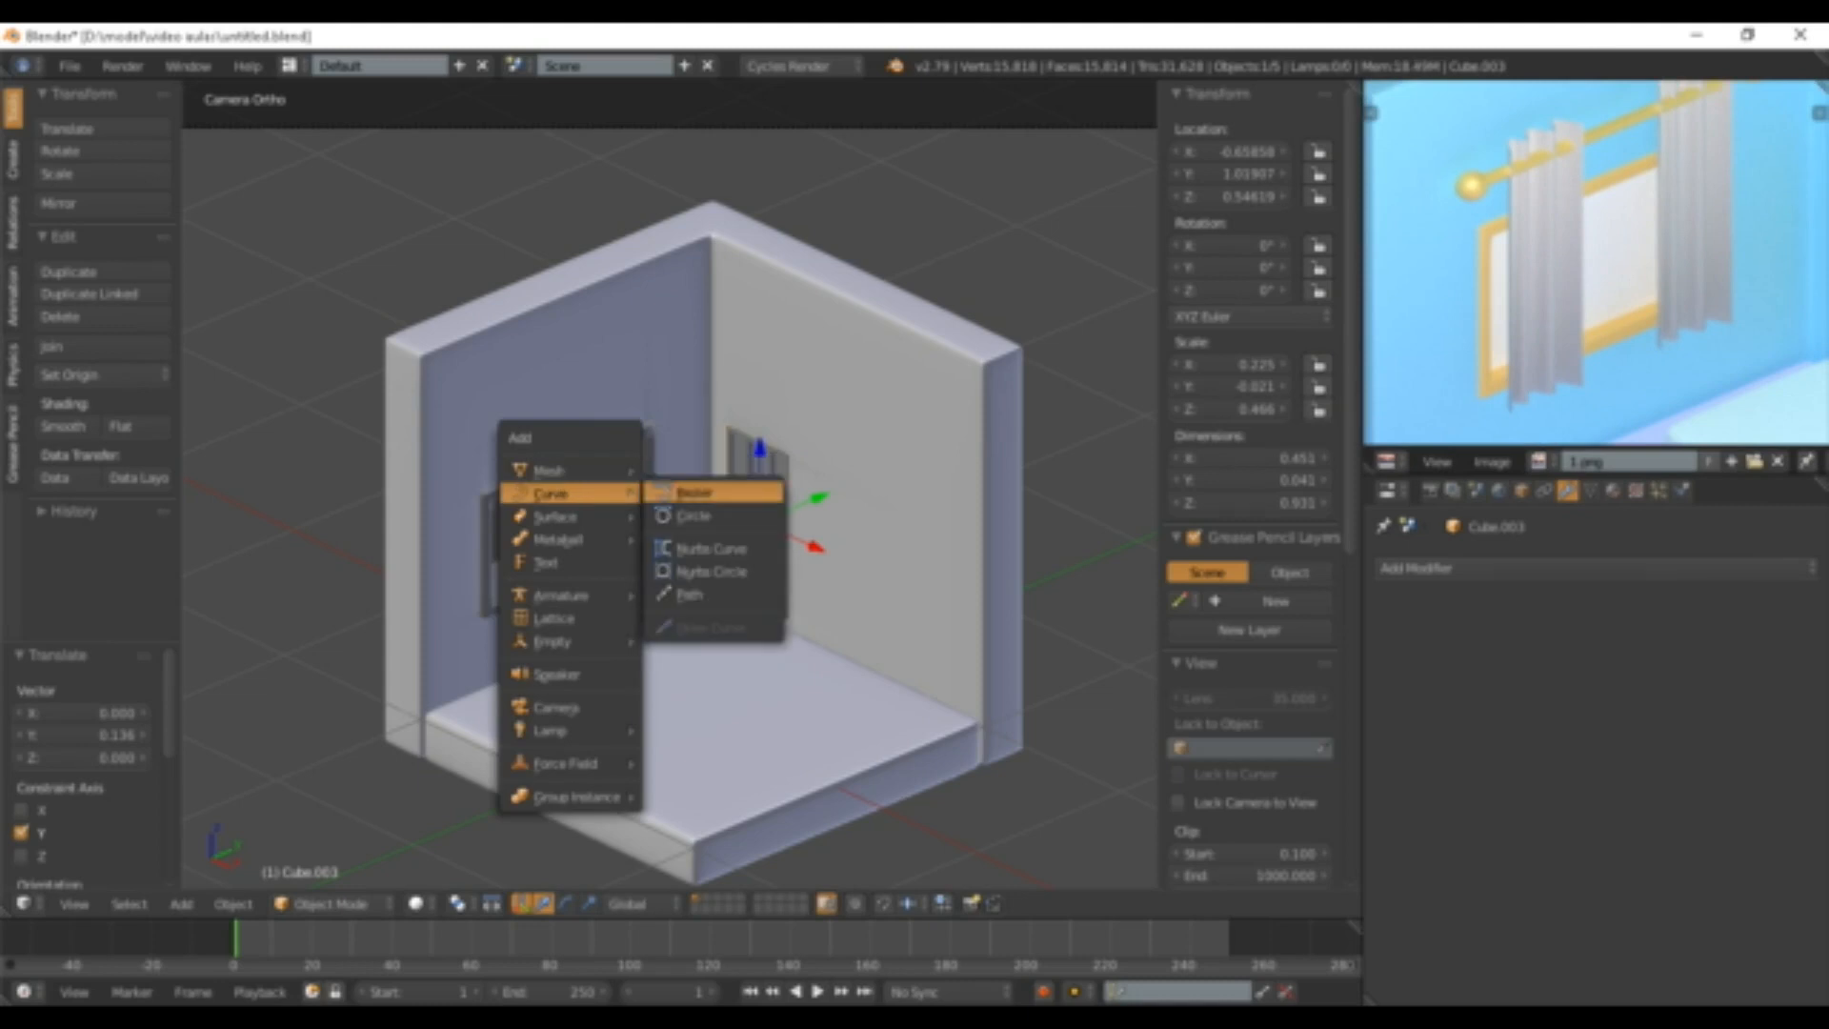
scroll(670, 486, "down", 3)
scroll(670, 486, "up", 3)
scroll(669, 486, "down", 3)
scroll(670, 486, "up", 2)
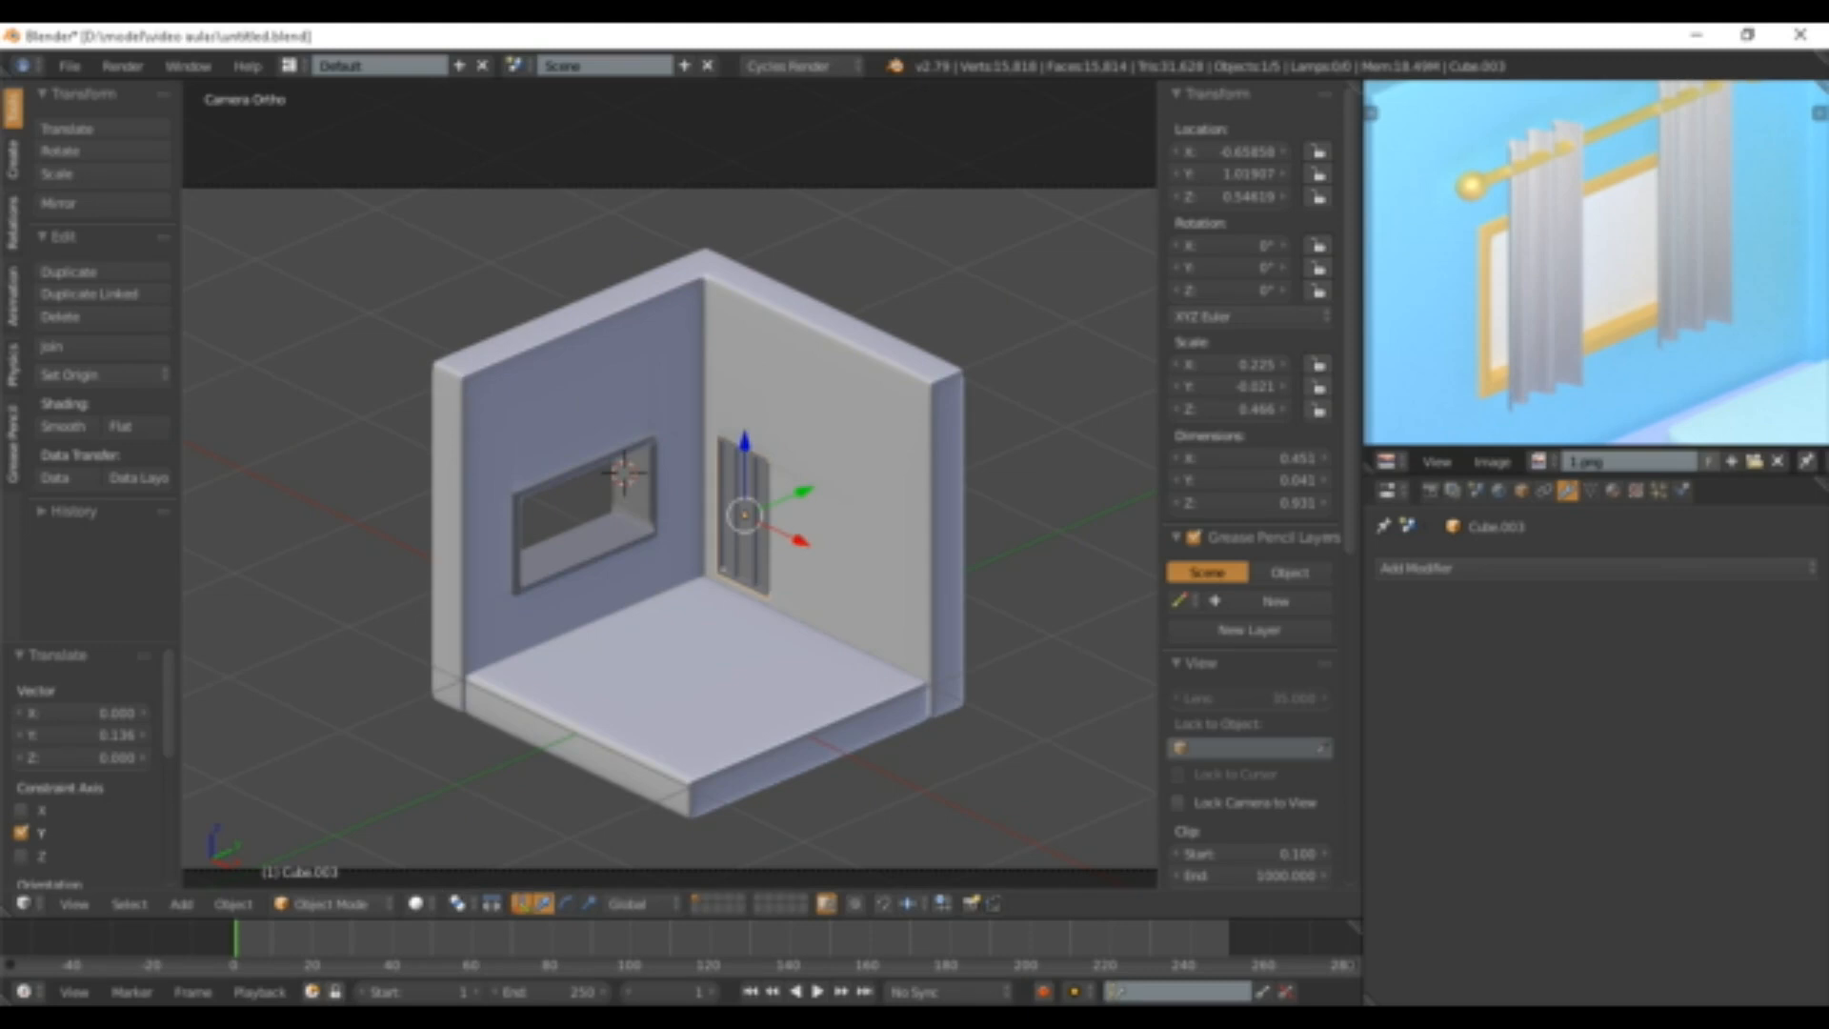
- Examine the bed, pillows and bedside cabinet in the reference image, finishing with the whole image fitted in view
scroll(1597, 263, "down", 4)
scroll(1620, 267, "down", 1)
middle_click_drag(1629, 295, 1583, 260)
scroll(1610, 238, "up", 4)
scroll(1596, 263, "down", 2)
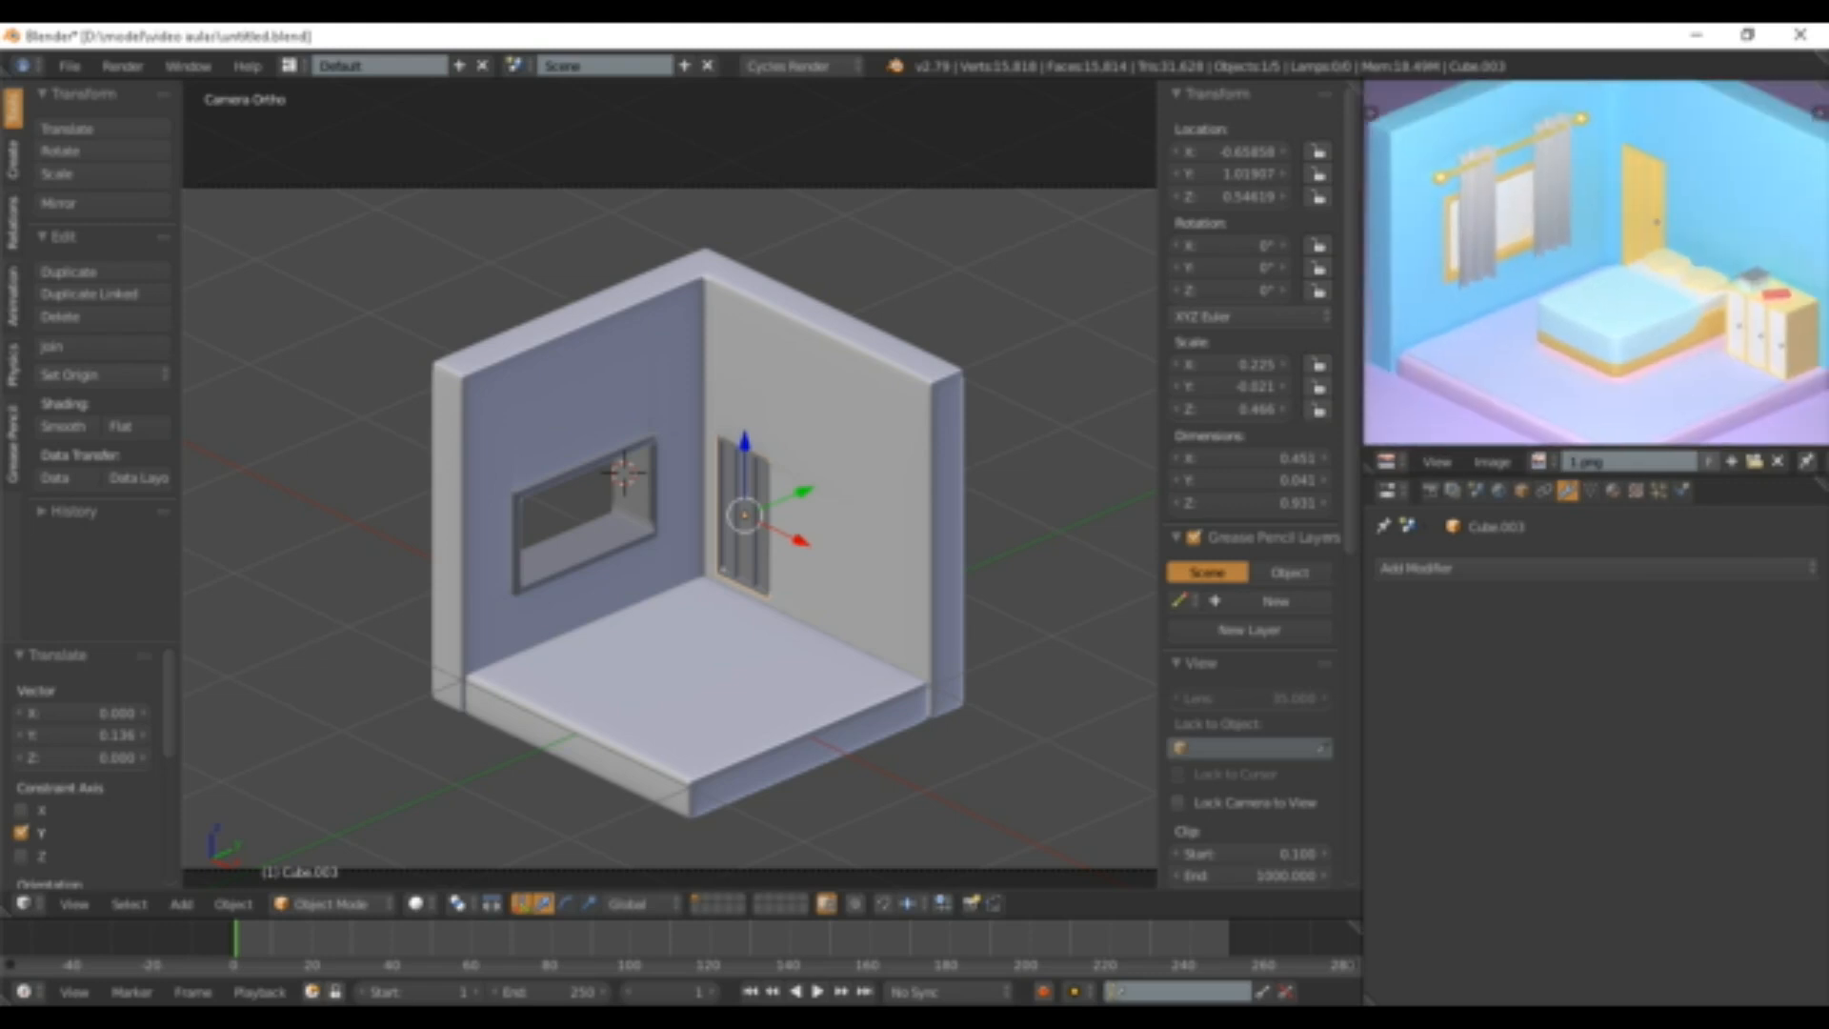
scroll(1591, 261, "up", 1)
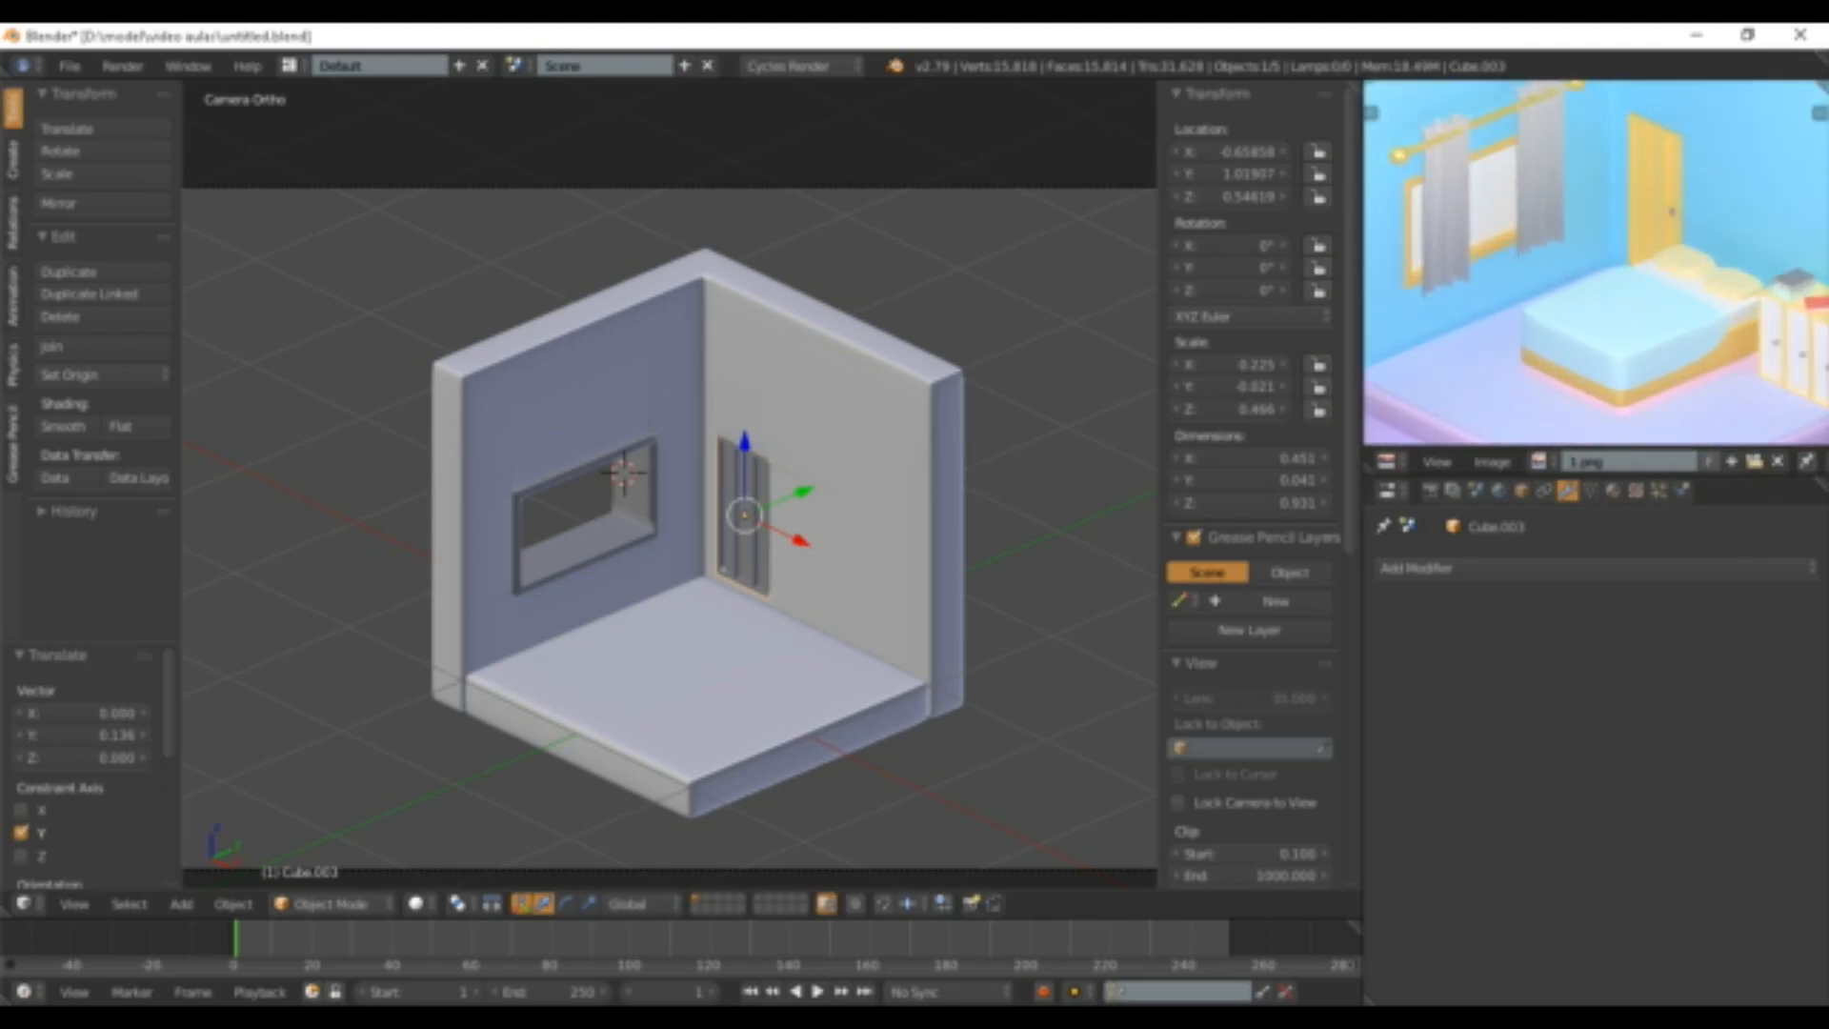
middle_click_drag(1620, 295, 1568, 255)
scroll(1602, 267, "down", 2)
scroll(1597, 263, "up", 3)
scroll(1597, 263, "up", 2)
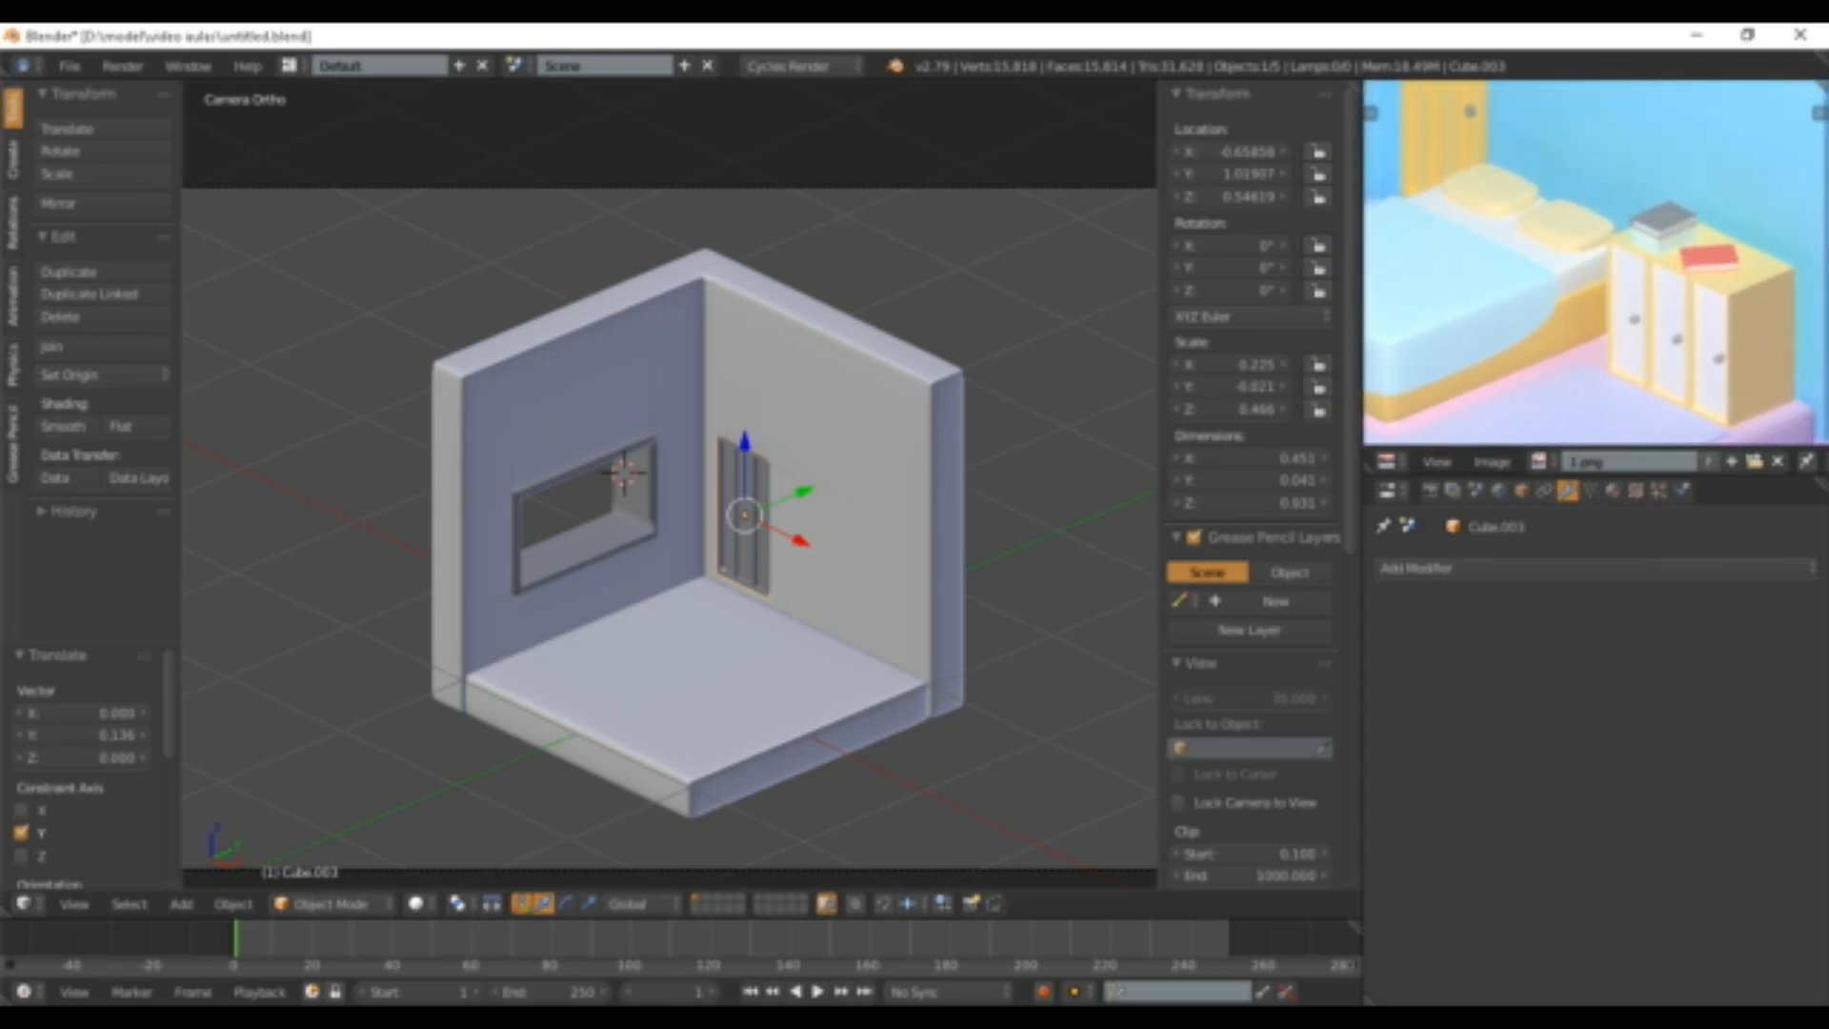
middle_click_drag(1582, 263, 1668, 276)
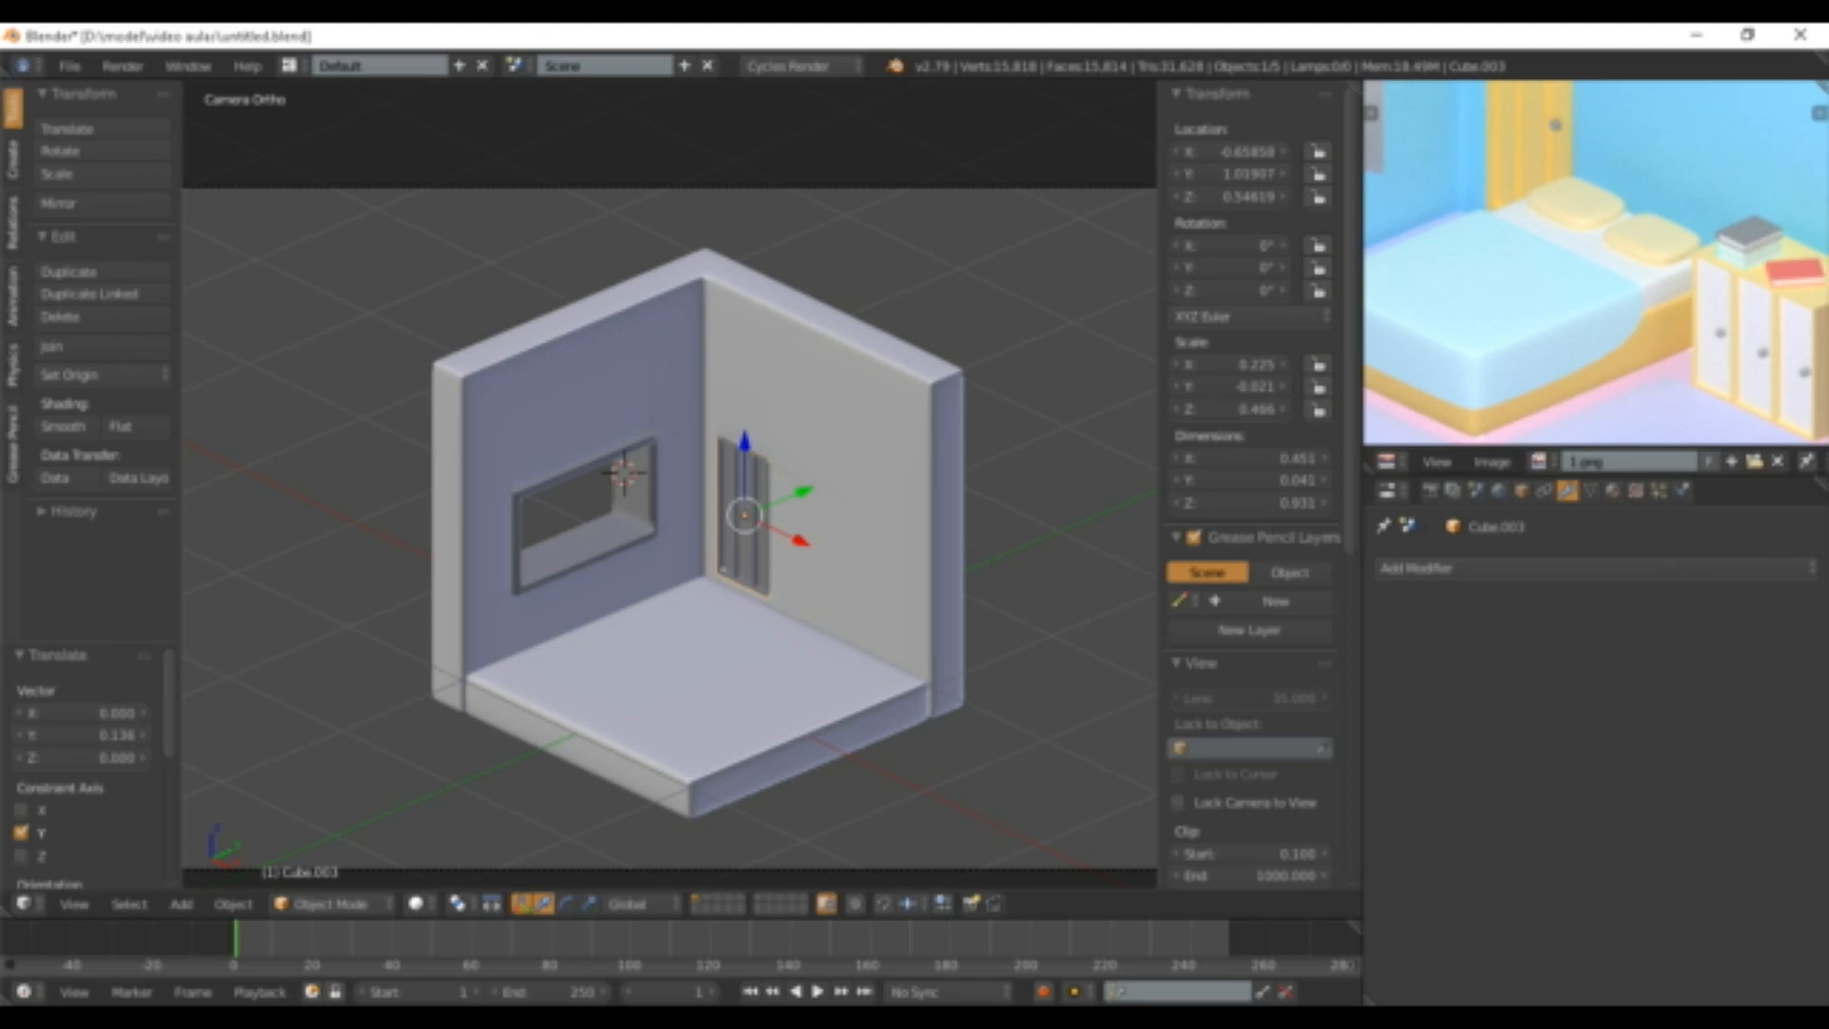
scroll(1597, 263, "down", 4)
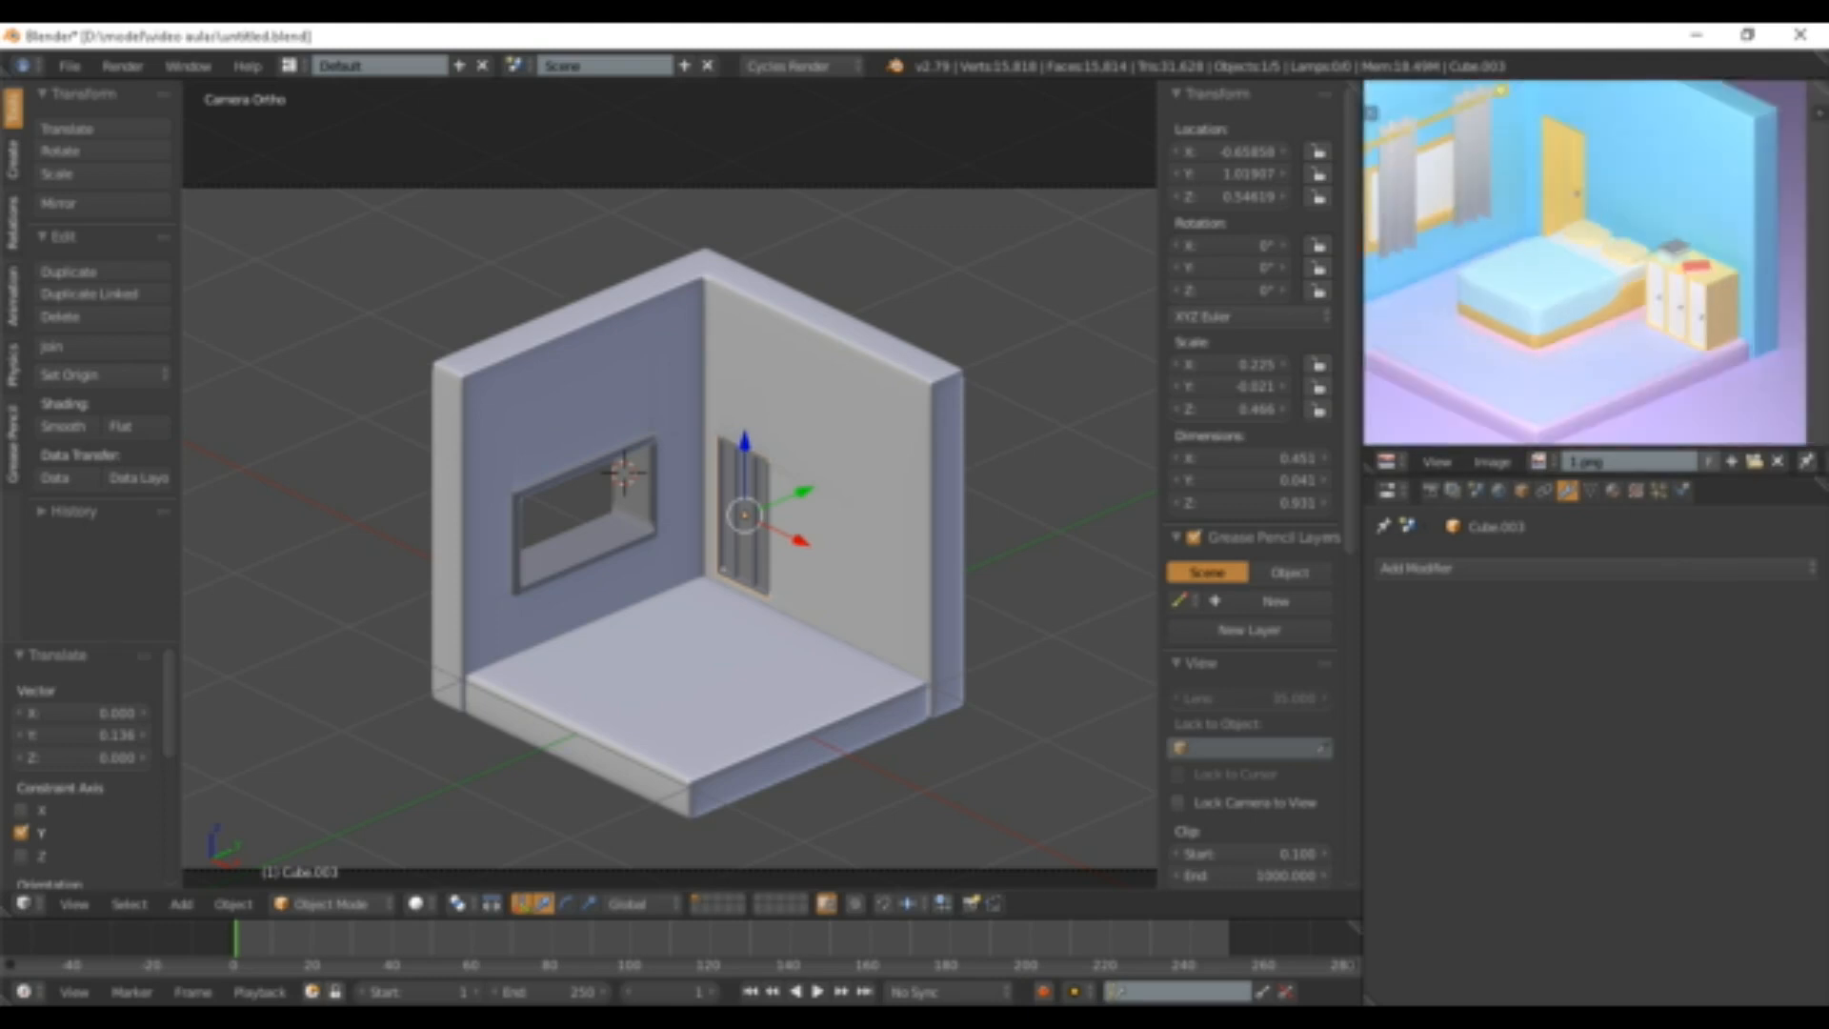
key("Home")
- Add a cube at the middle of the room's floor and scale it down uniformly to about 0.221
scroll(670, 488, "up", 3)
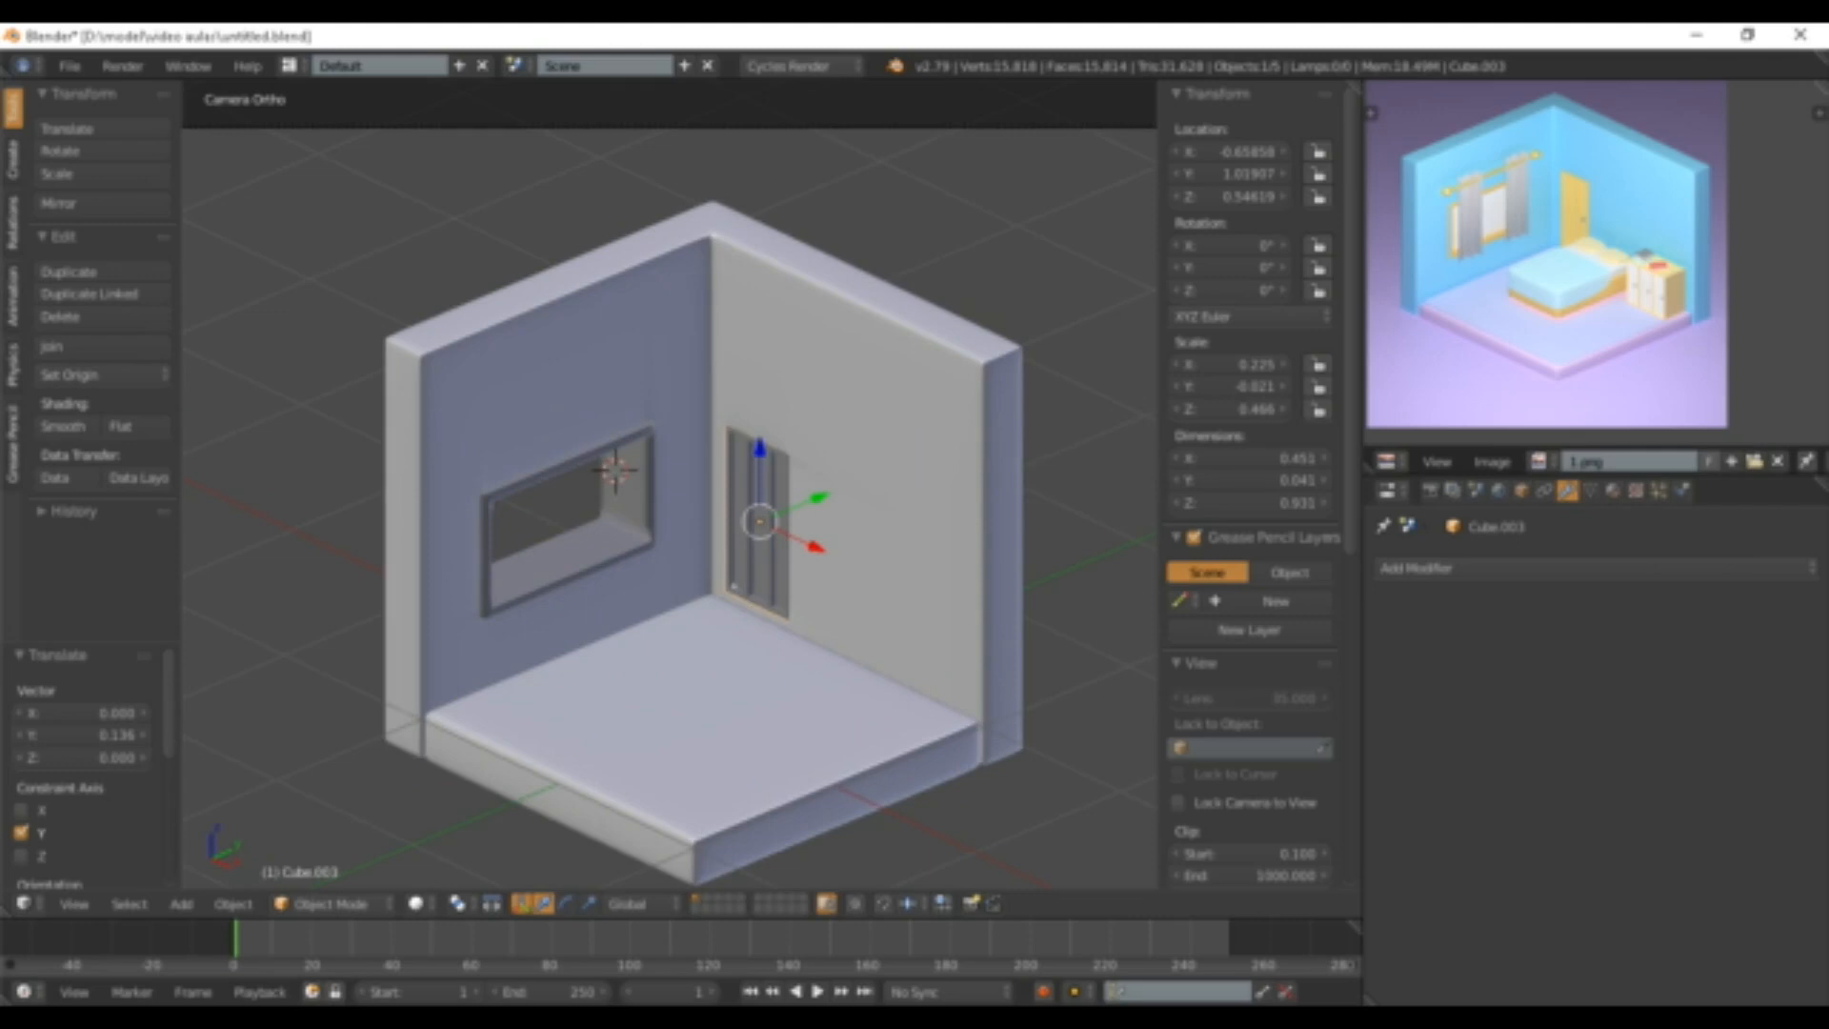
scroll(740, 530, "down", 4)
scroll(739, 530, "up", 3)
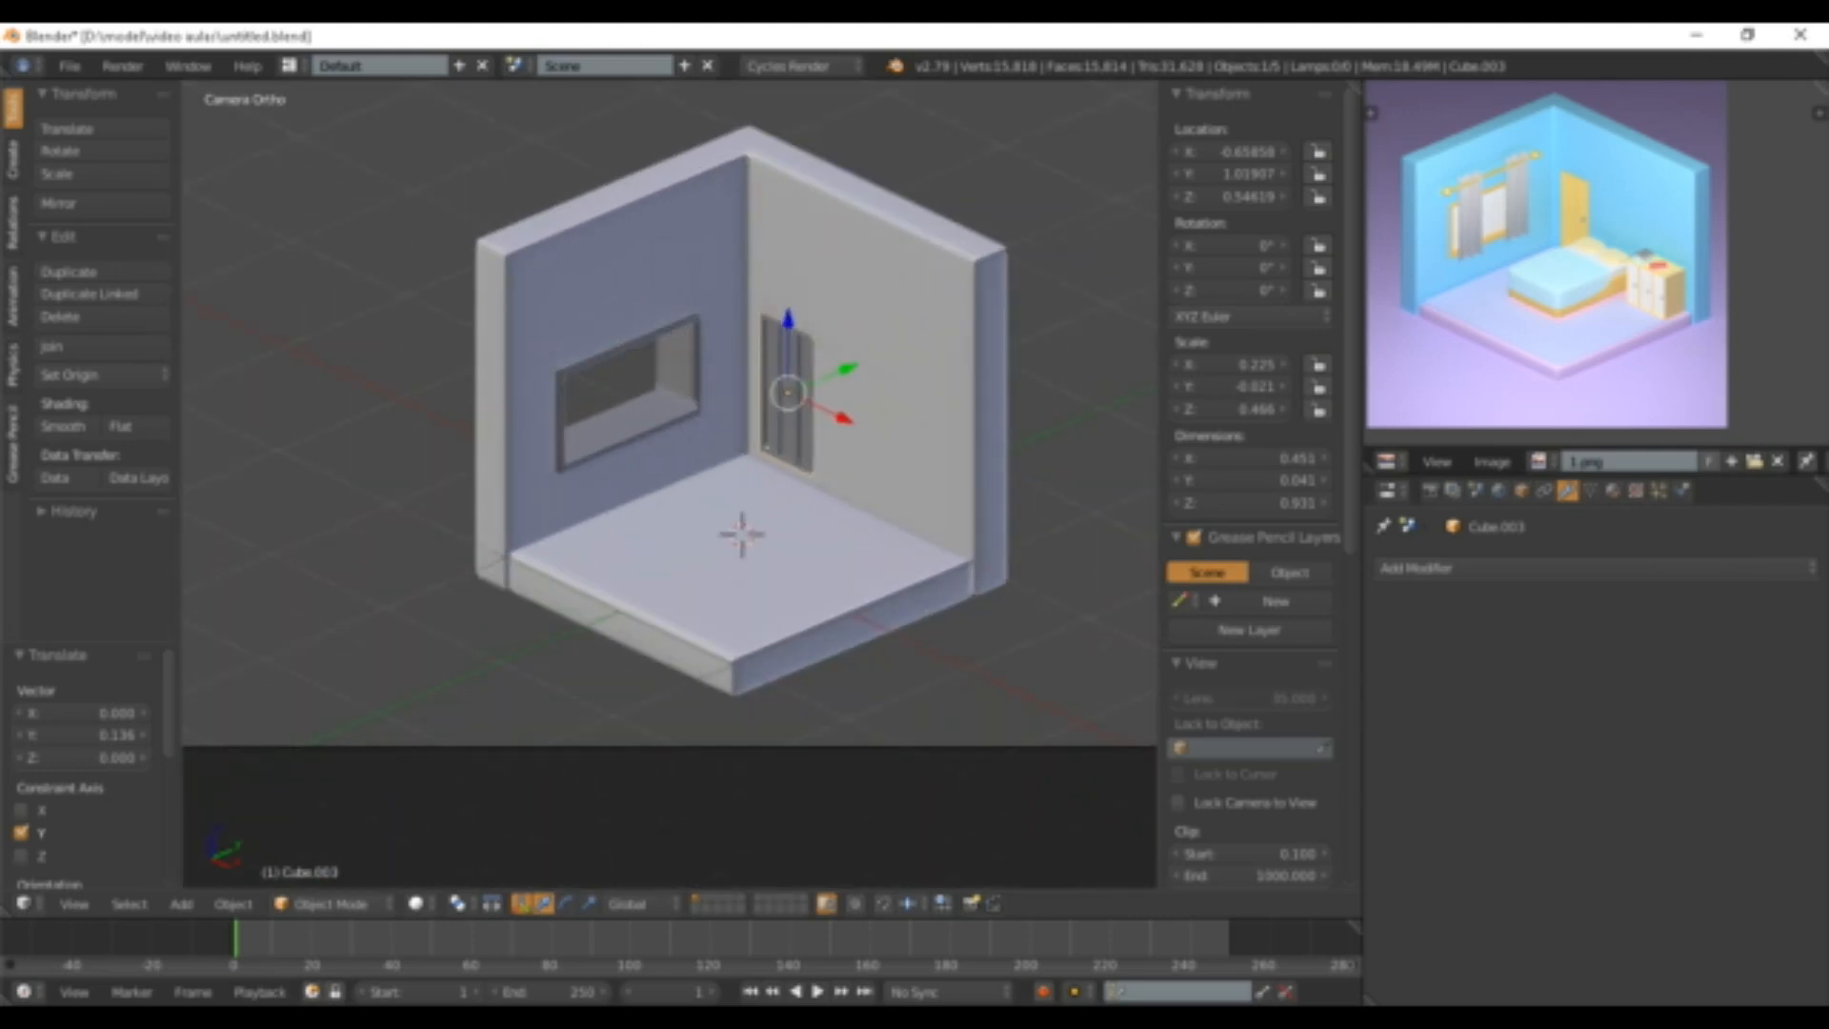
key("shift+a")
mouse_move(695, 536)
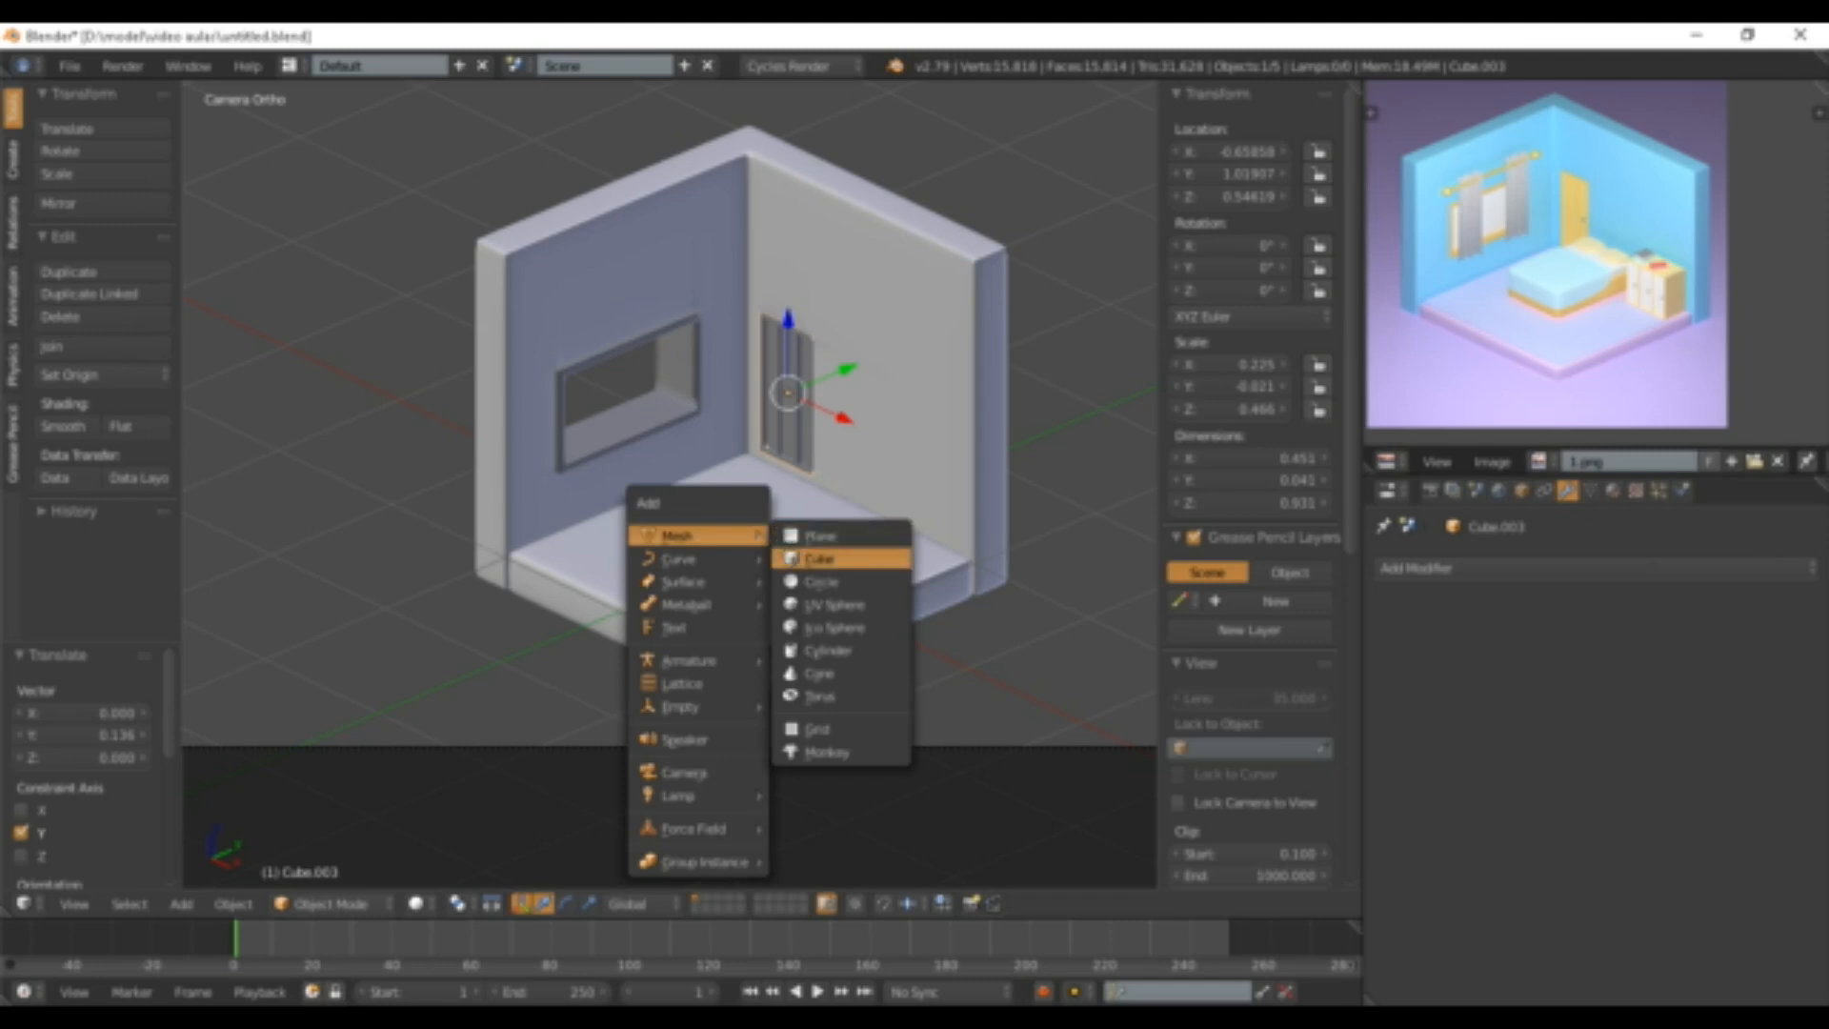
left_click(820, 559)
scroll(819, 559, "down", 2)
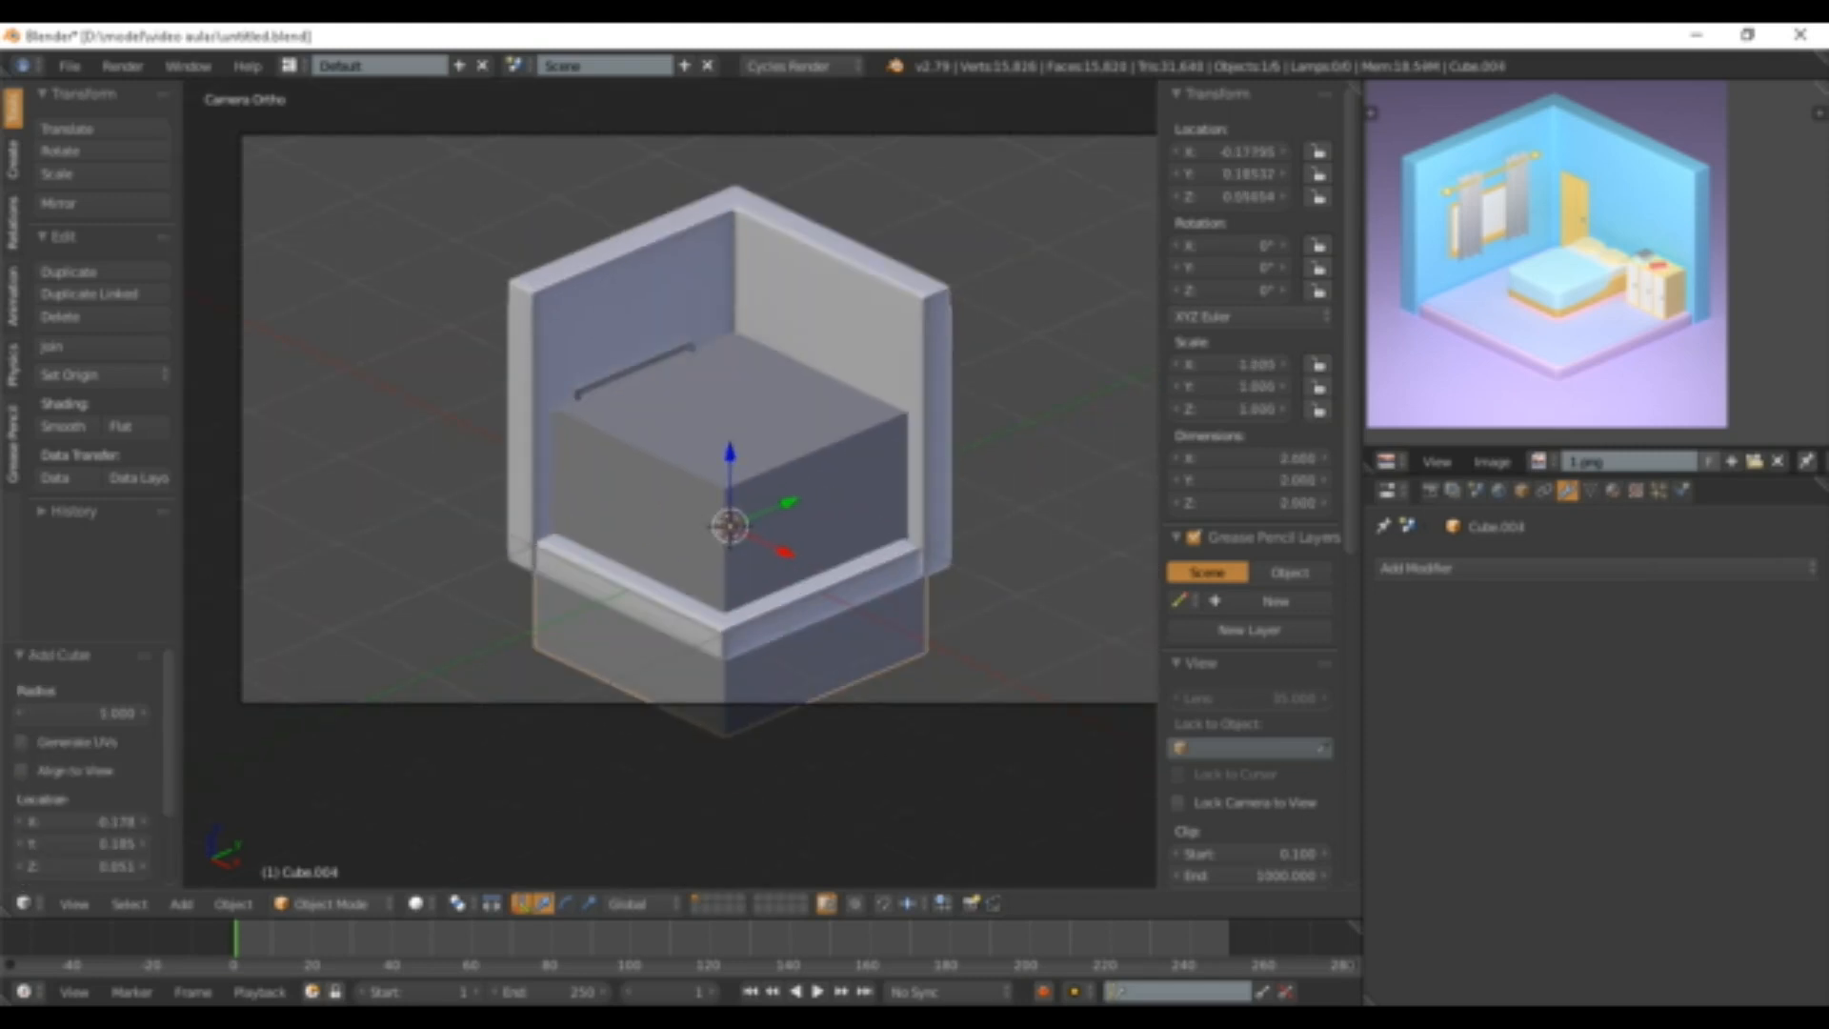
key("s")
left_click(782, 536)
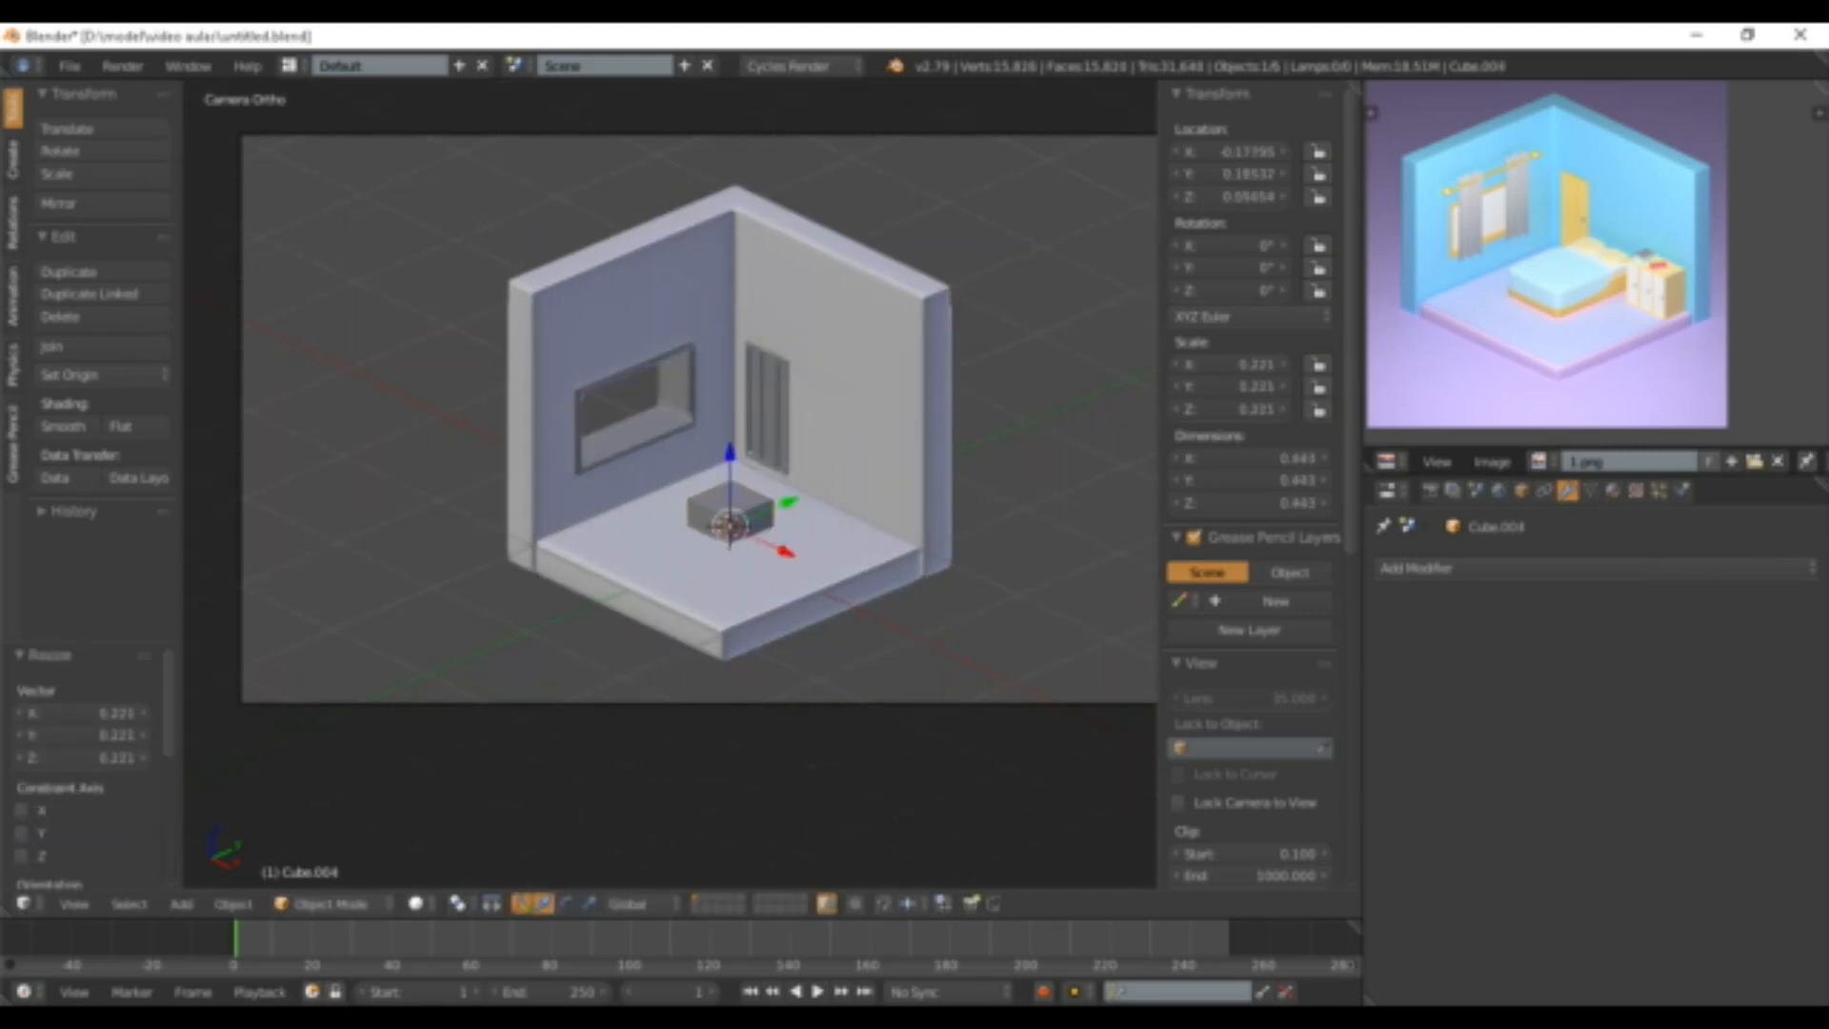
- Flatten the cube along Z by a factor of about 0.445 and raise it about 0.160 along Z onto the floor
scroll(782, 535, "up", 3)
key("s")
key("z")
left_click(785, 539)
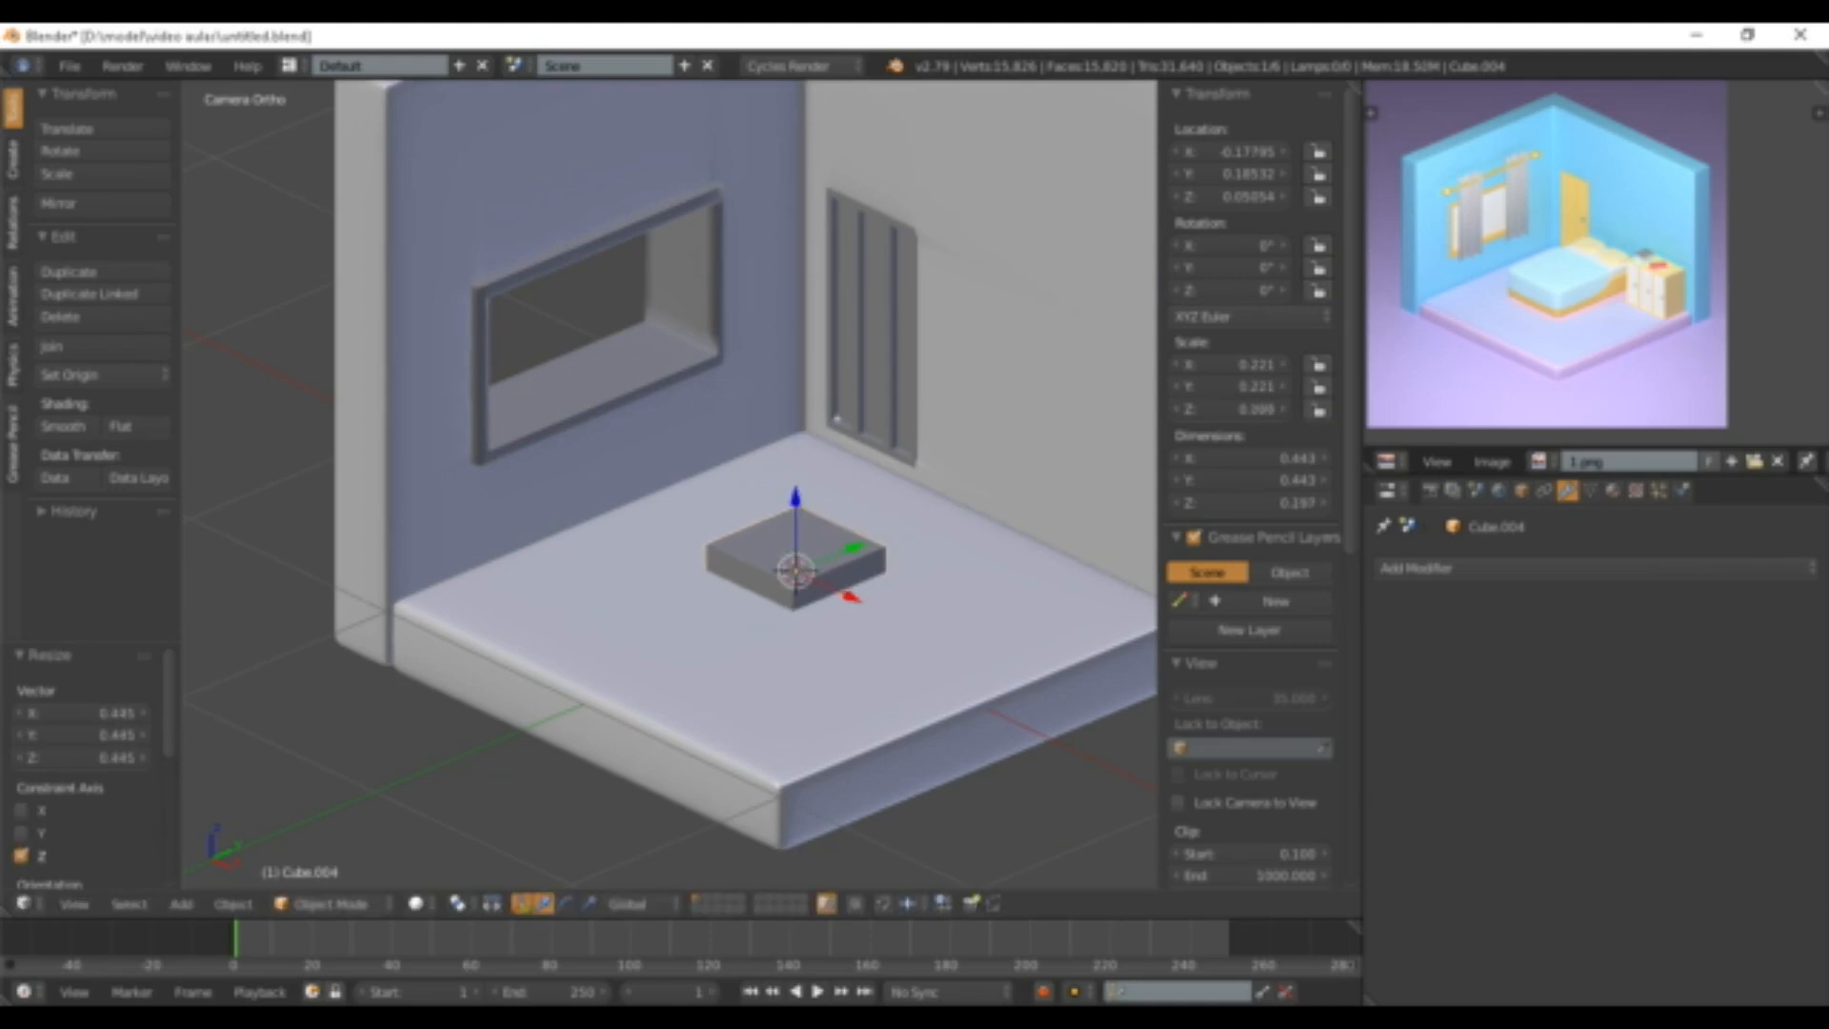
key("g")
key("z")
left_click(787, 498)
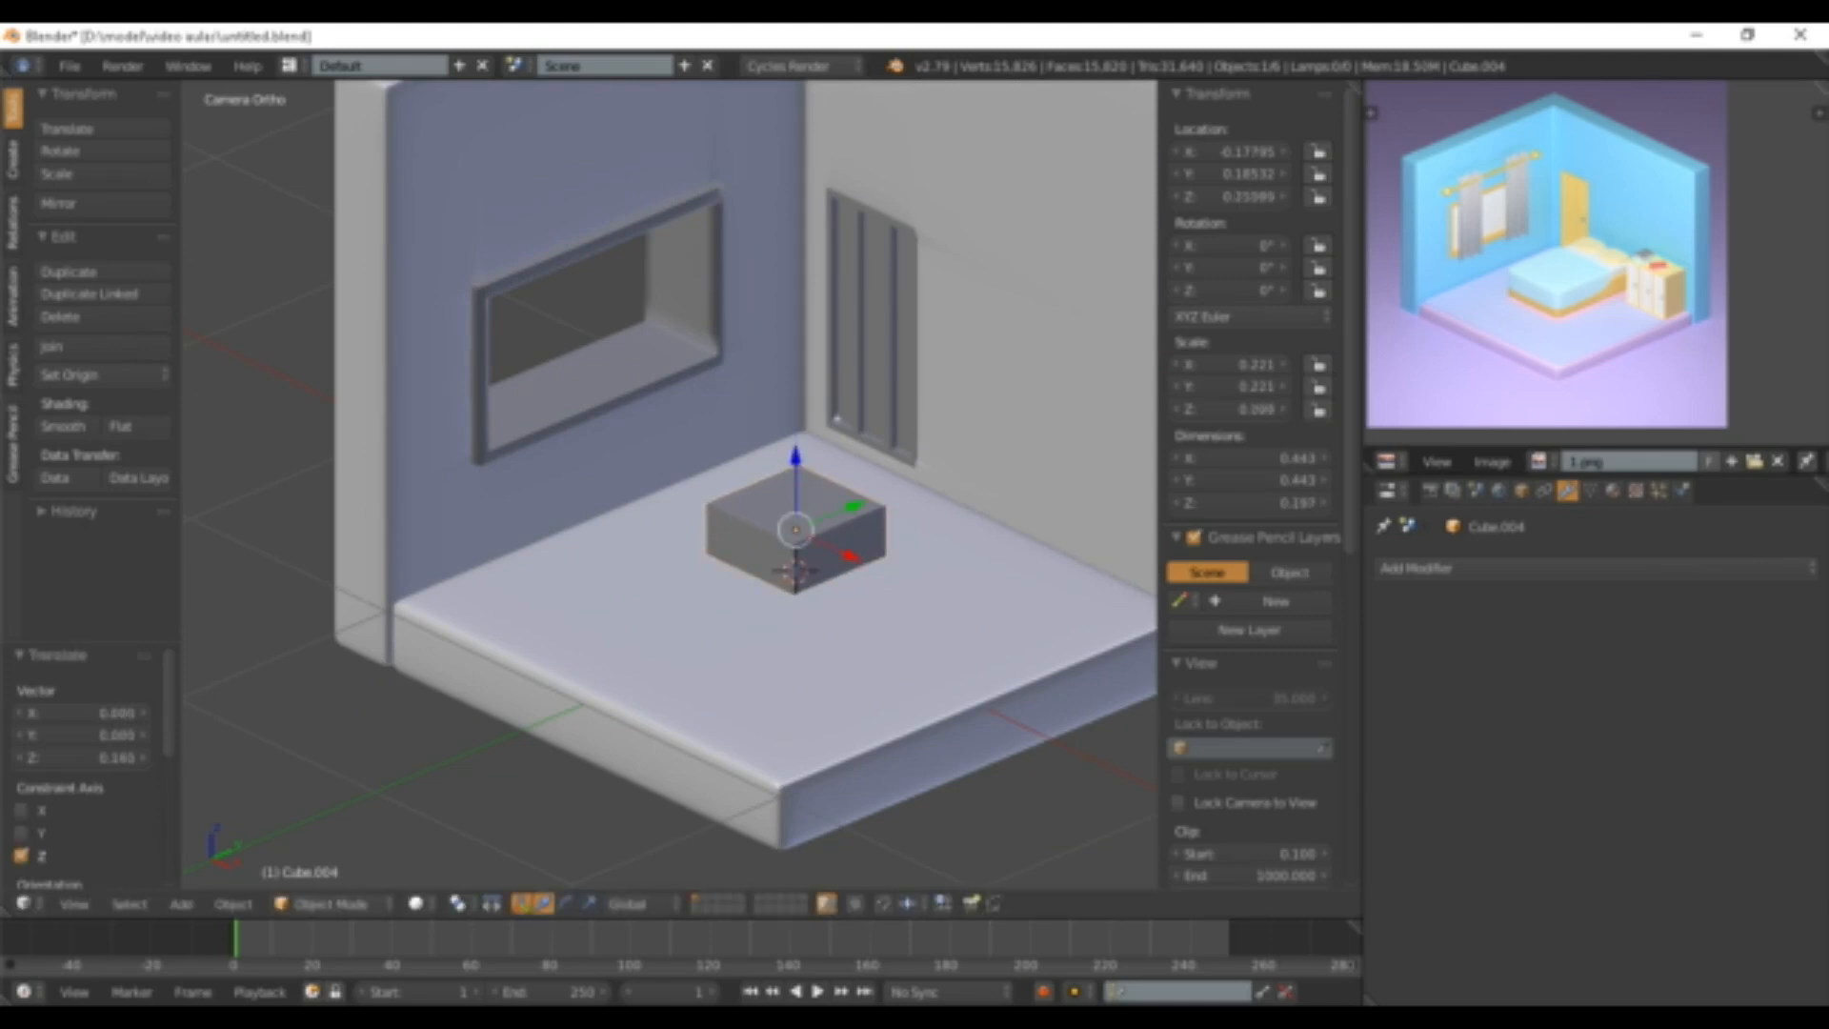
- Set the bed block's Z dimension to about 0.187
scroll(796, 534, "up", 1)
middle_click_drag(795, 534, 762, 486)
scroll(905, 496, "up", 4)
scroll(905, 495, "up", 4)
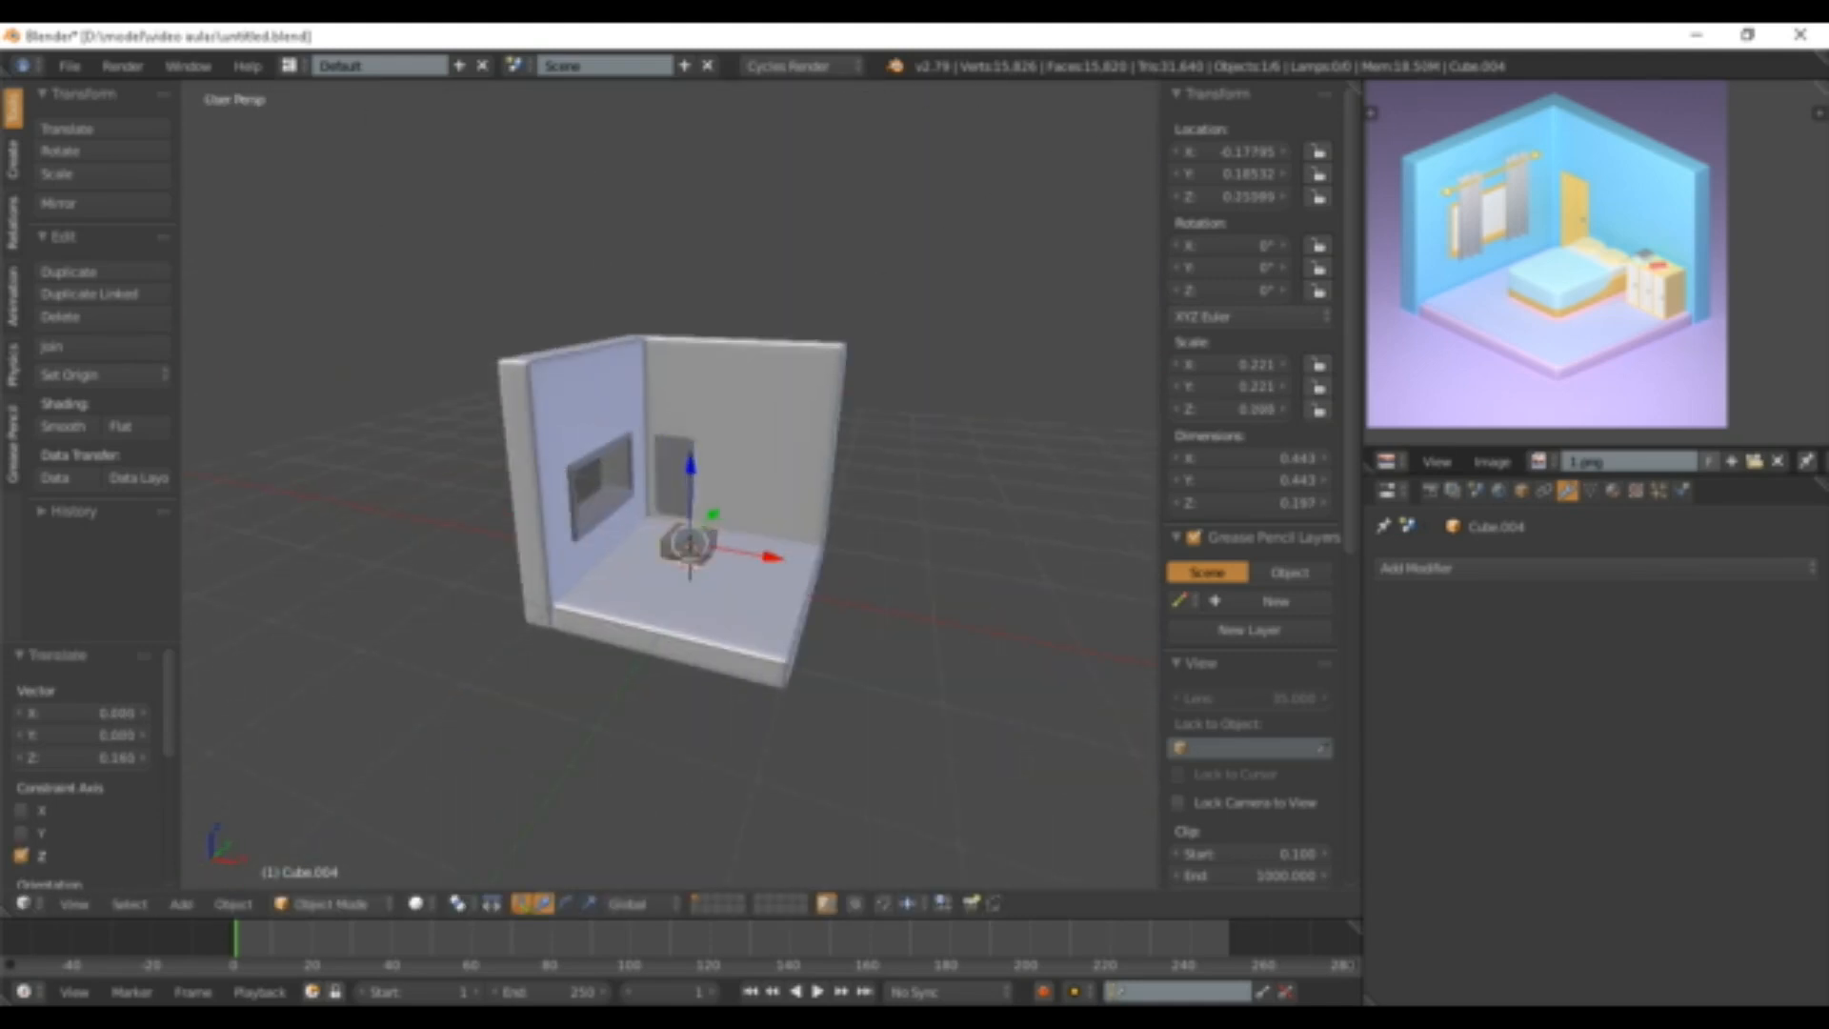
scroll(591, 591, "up", 2)
middle_click_drag(591, 590, 672, 610)
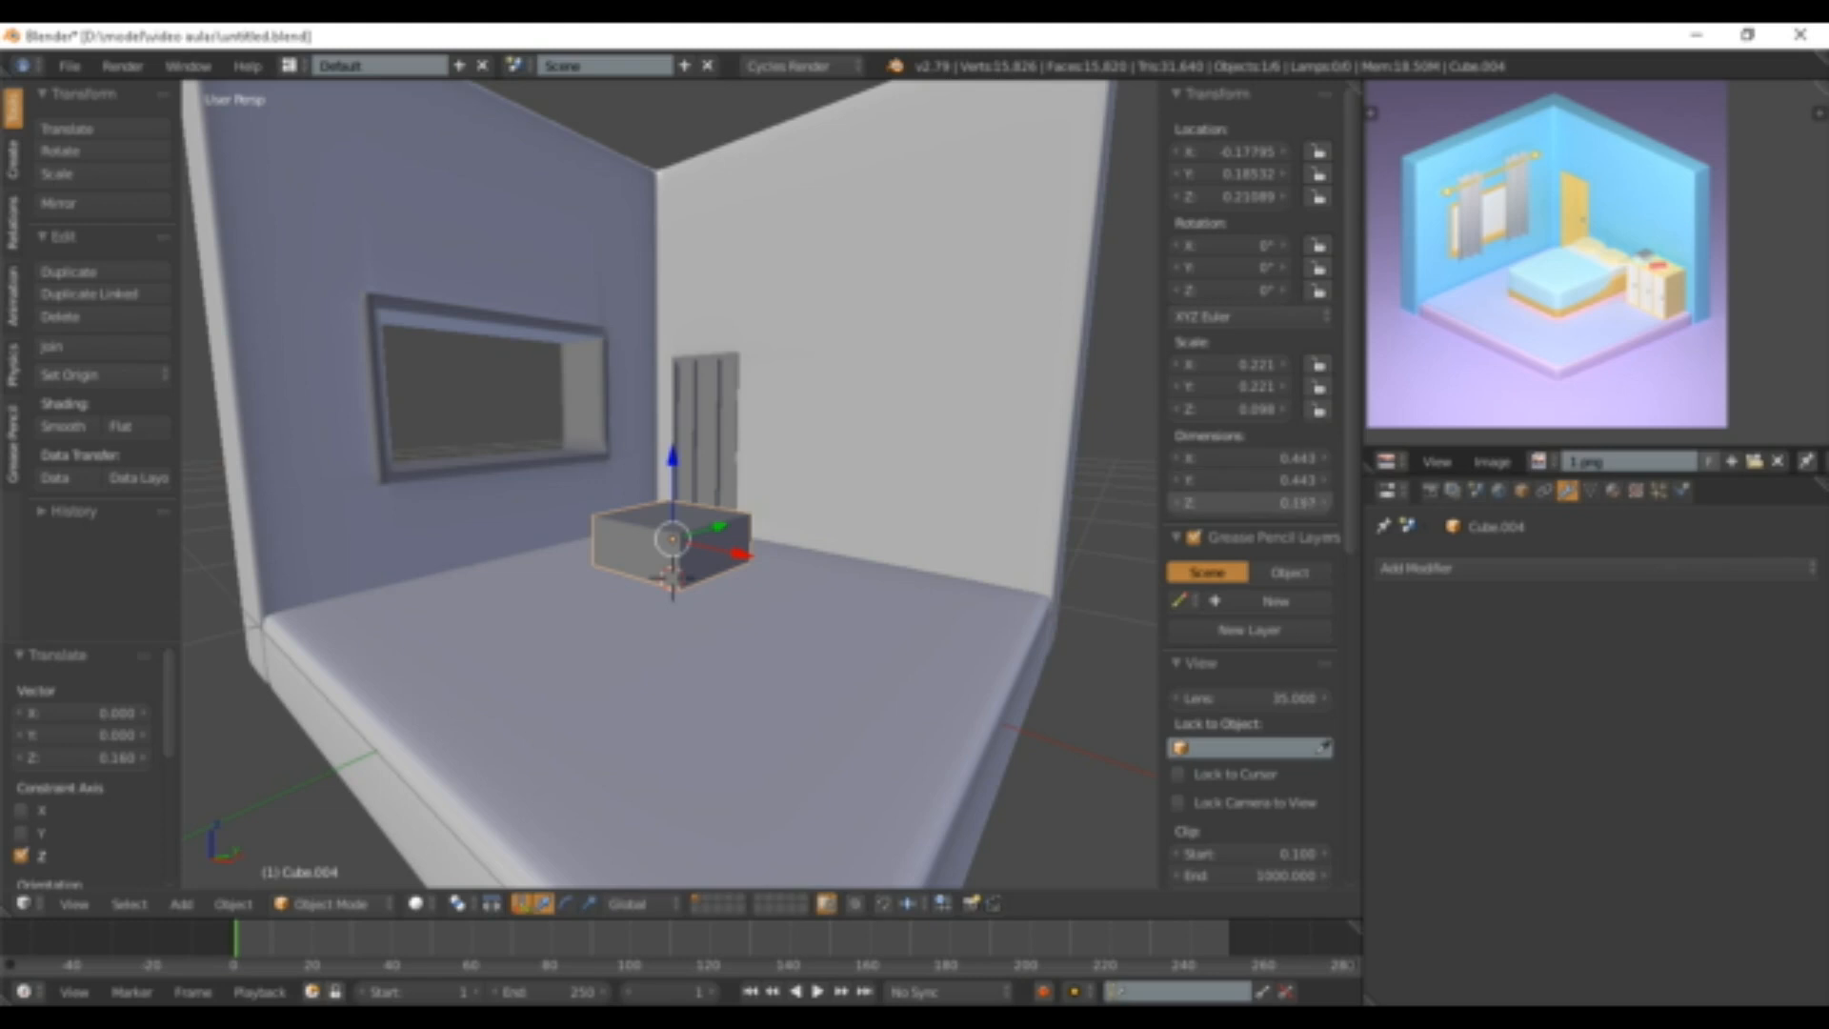
left_click_drag(1248, 502, 1227, 502)
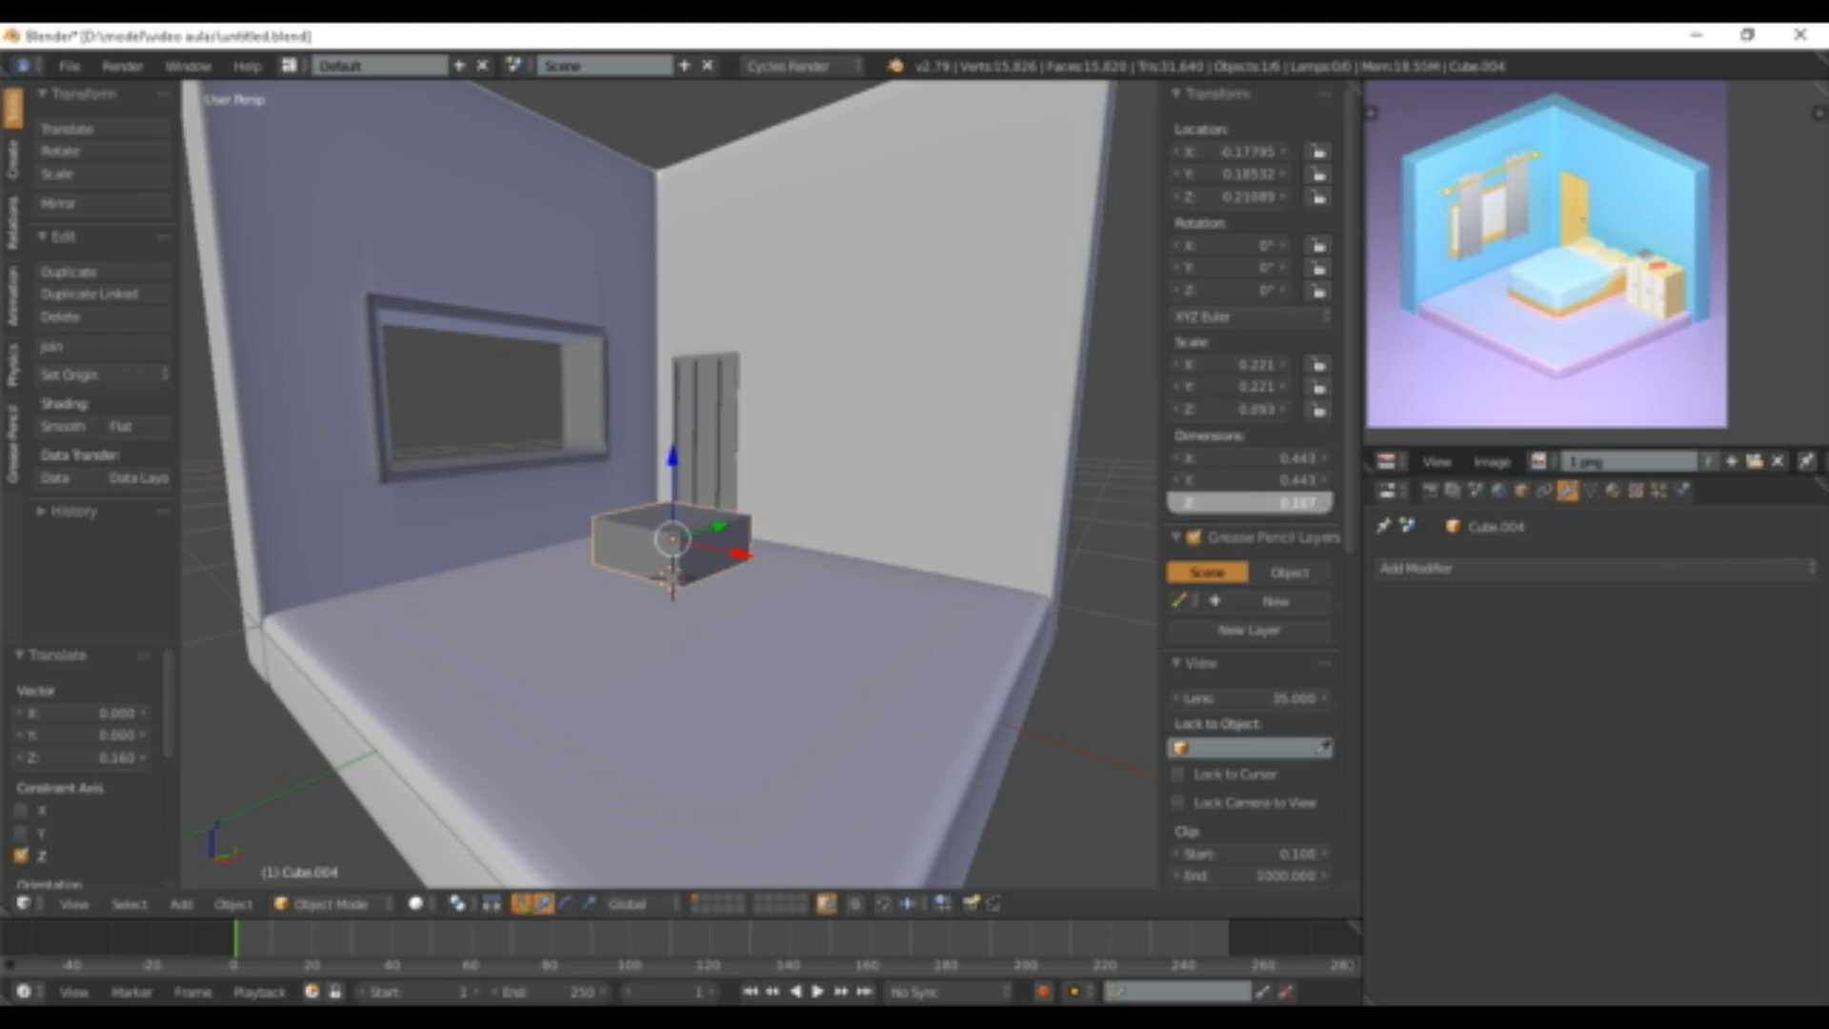
- Lengthen the bed block to a Y dimension of about 0.833
middle_click_drag(858, 534, 660, 587)
scroll(629, 566, "up", 1)
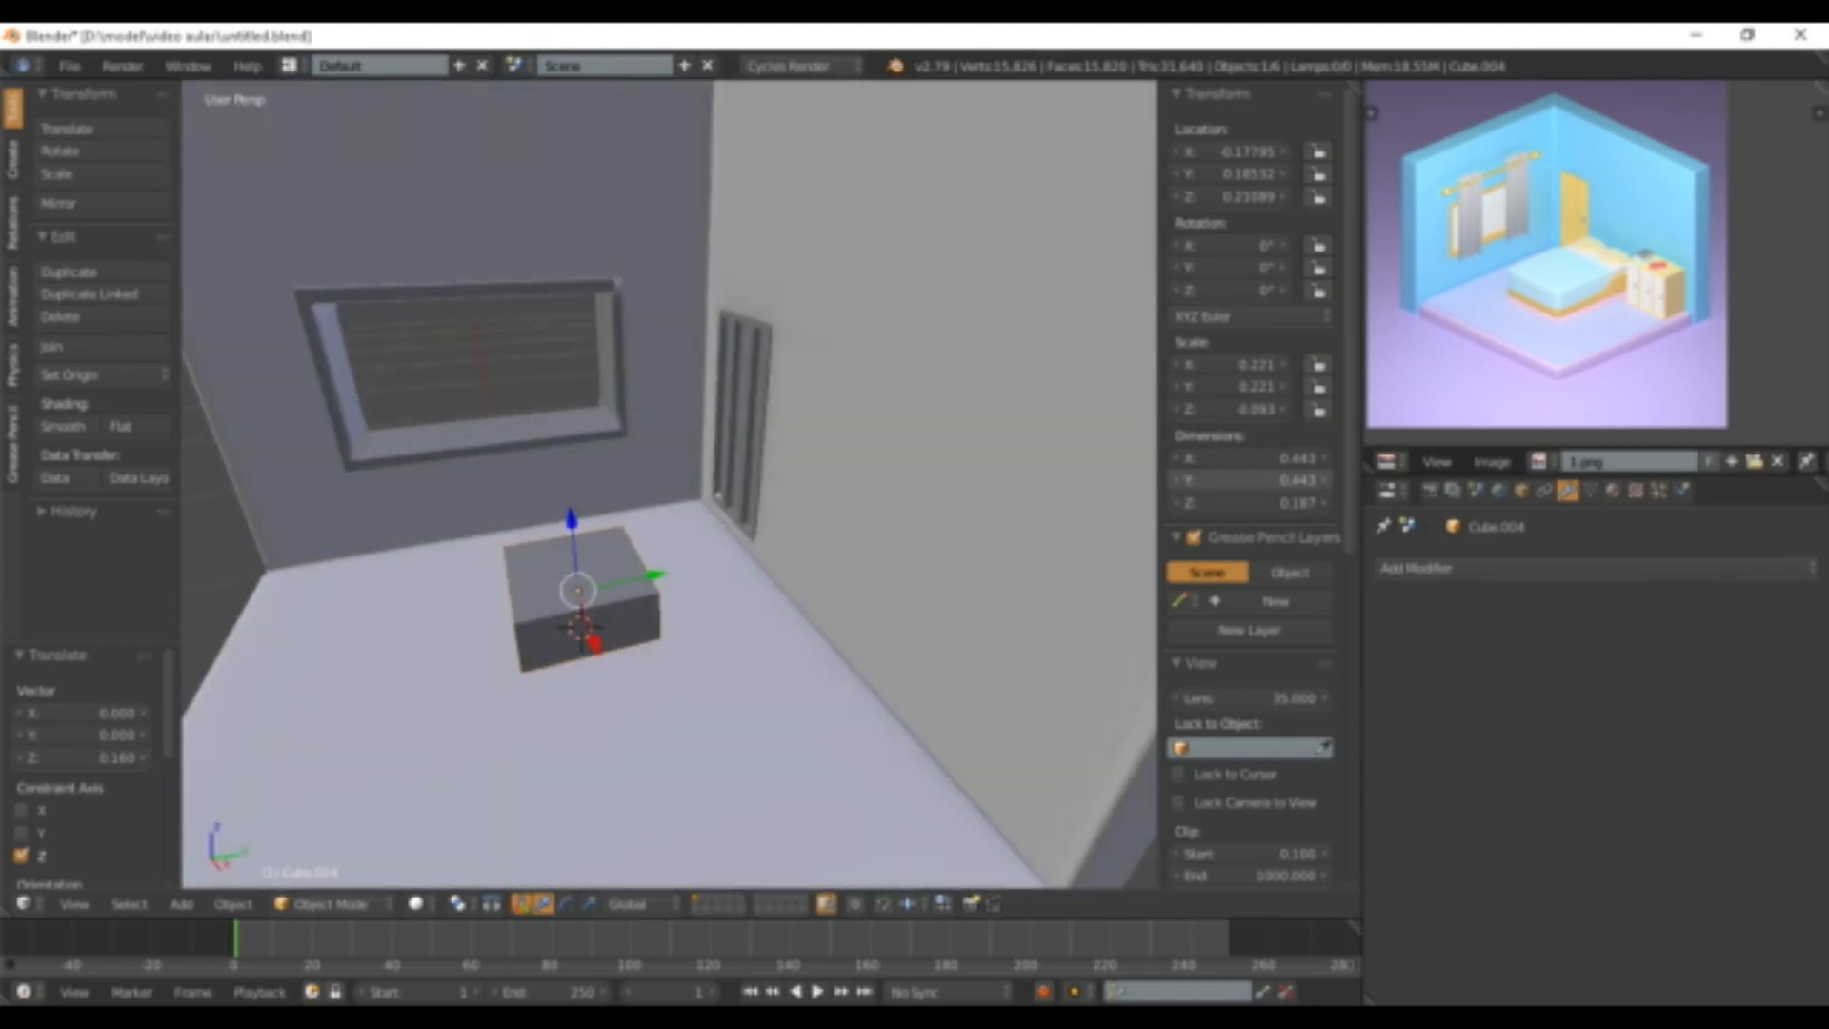
left_click_drag(1250, 480, 1323, 480)
- Enlarge the bed block to about 0.583 in X and 1.043 in Y
scroll(670, 534, "down", 1)
middle_click_drag(670, 534, 793, 547)
scroll(793, 547, "up", 1)
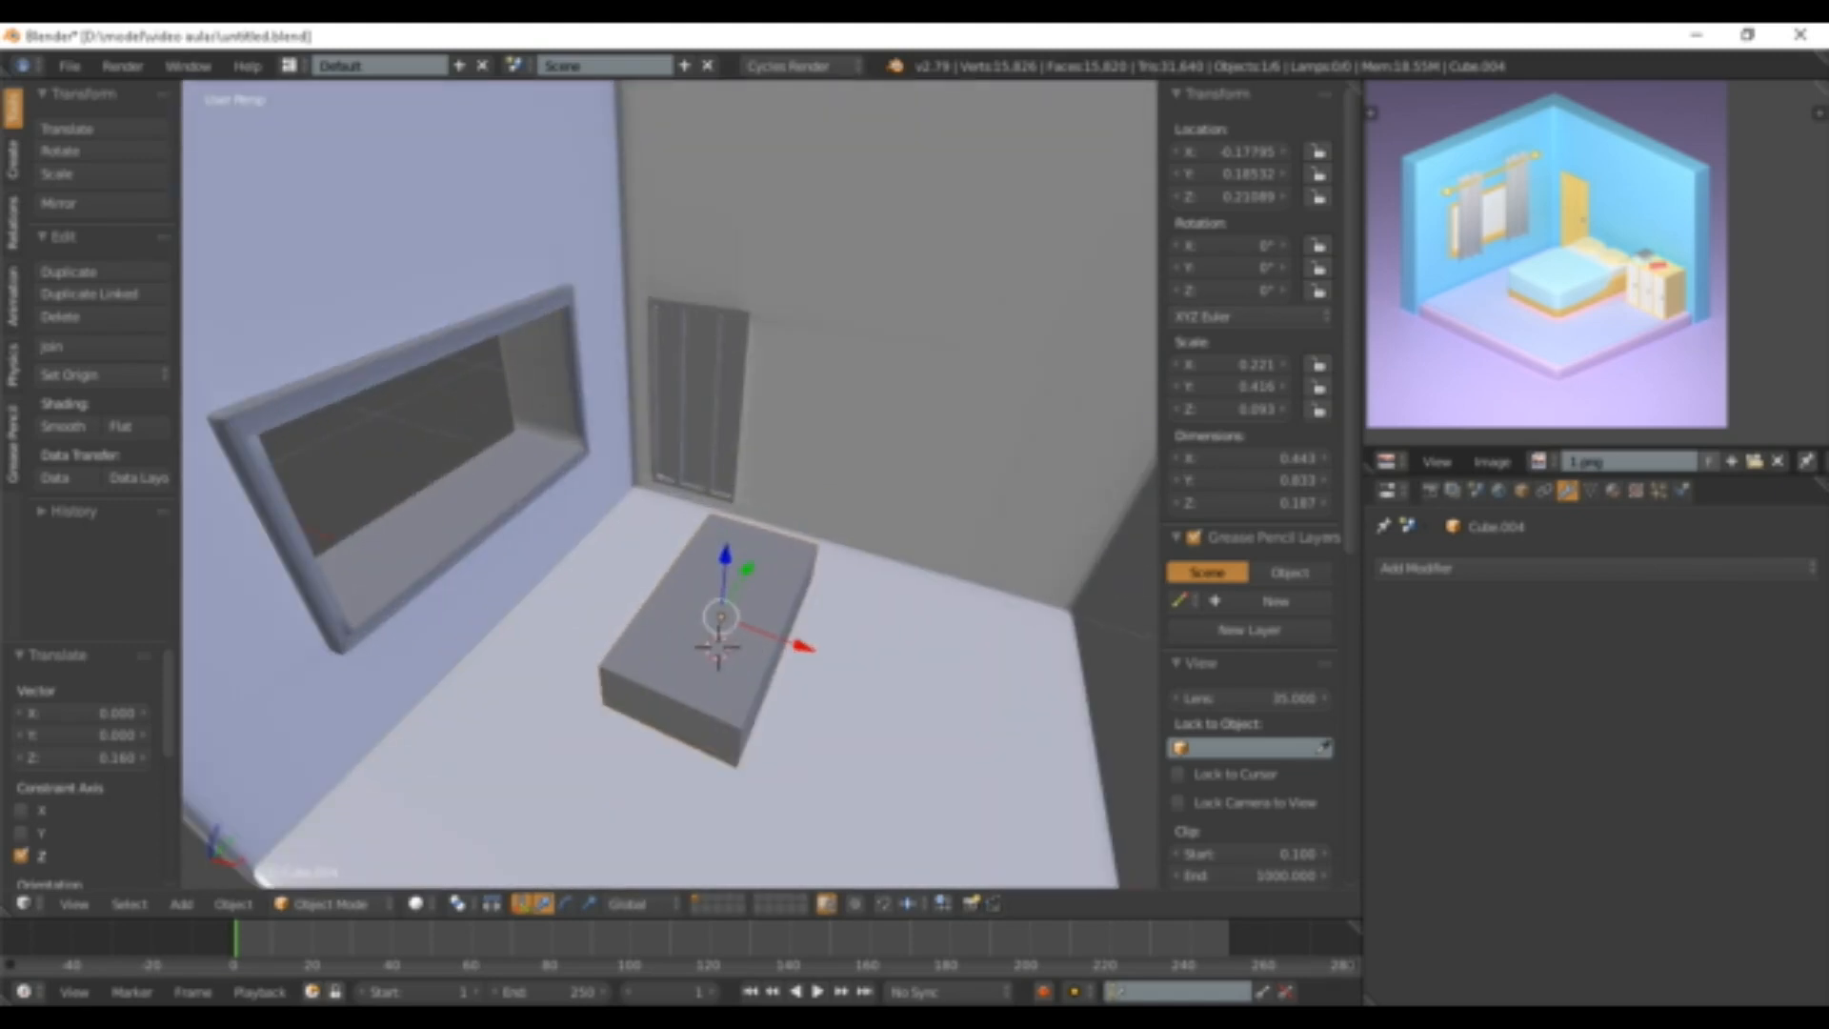
left_click_drag(1277, 458, 1325, 458)
middle_click_drag(953, 534, 865, 541)
left_click_drag(1248, 480, 1329, 480)
scroll(934, 553, "down", 3)
mouse_move(933, 553)
middle_mouse_down()
mouse_move(1048, 496)
mouse_move(821, 492)
mouse_move(957, 529)
middle_mouse_up()
scroll(821, 492, "up", 2)
scroll(958, 529, "up", 1)
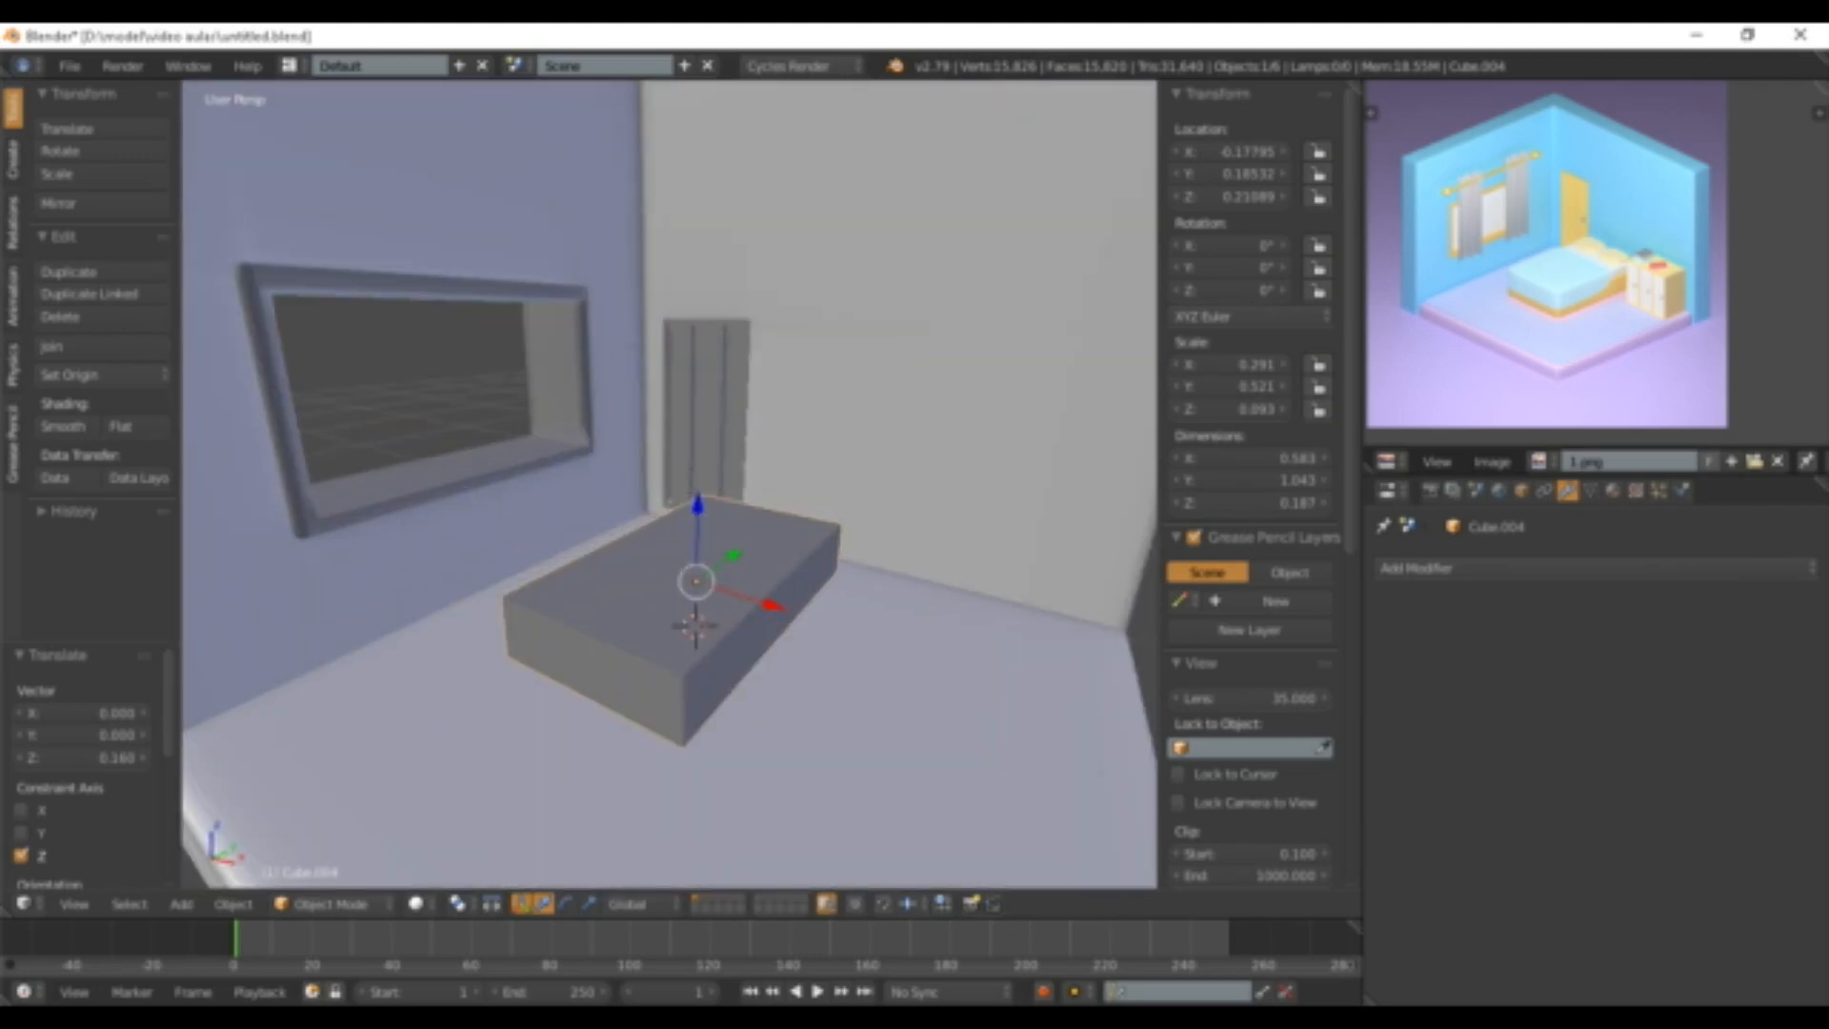
middle_click_drag(957, 530, 872, 547)
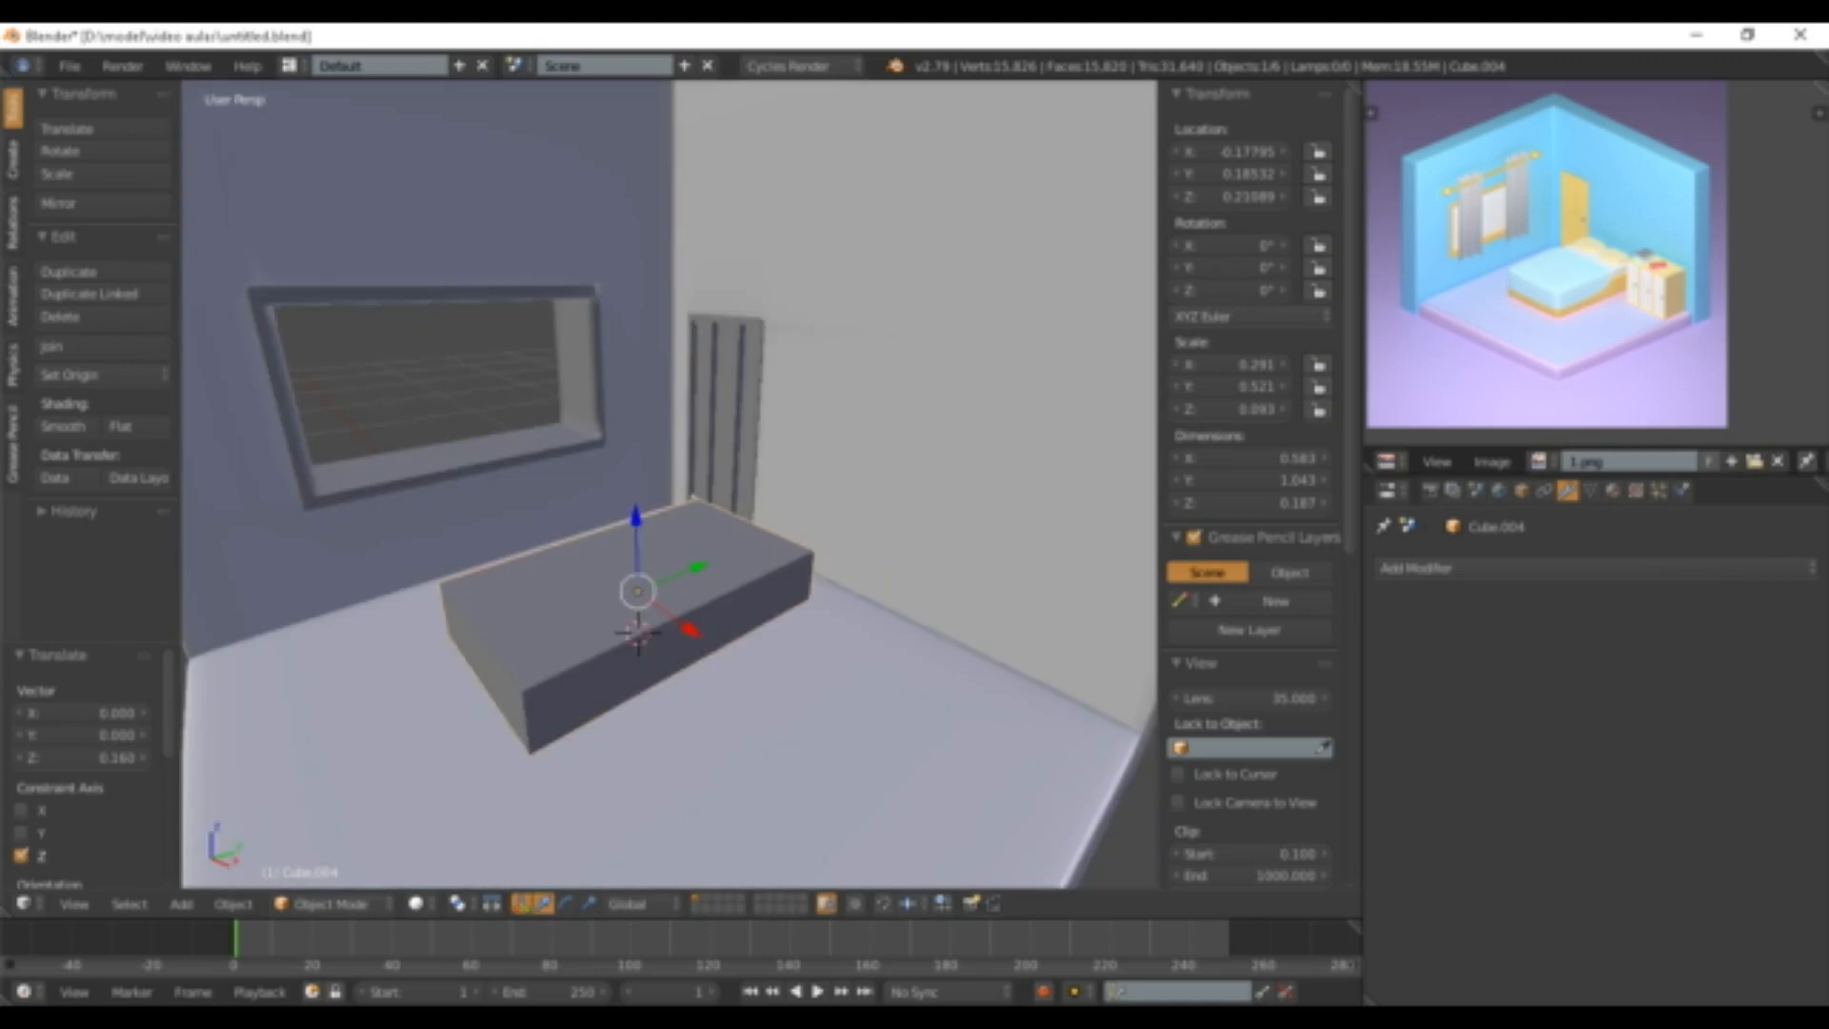
scroll(872, 547, "up", 2)
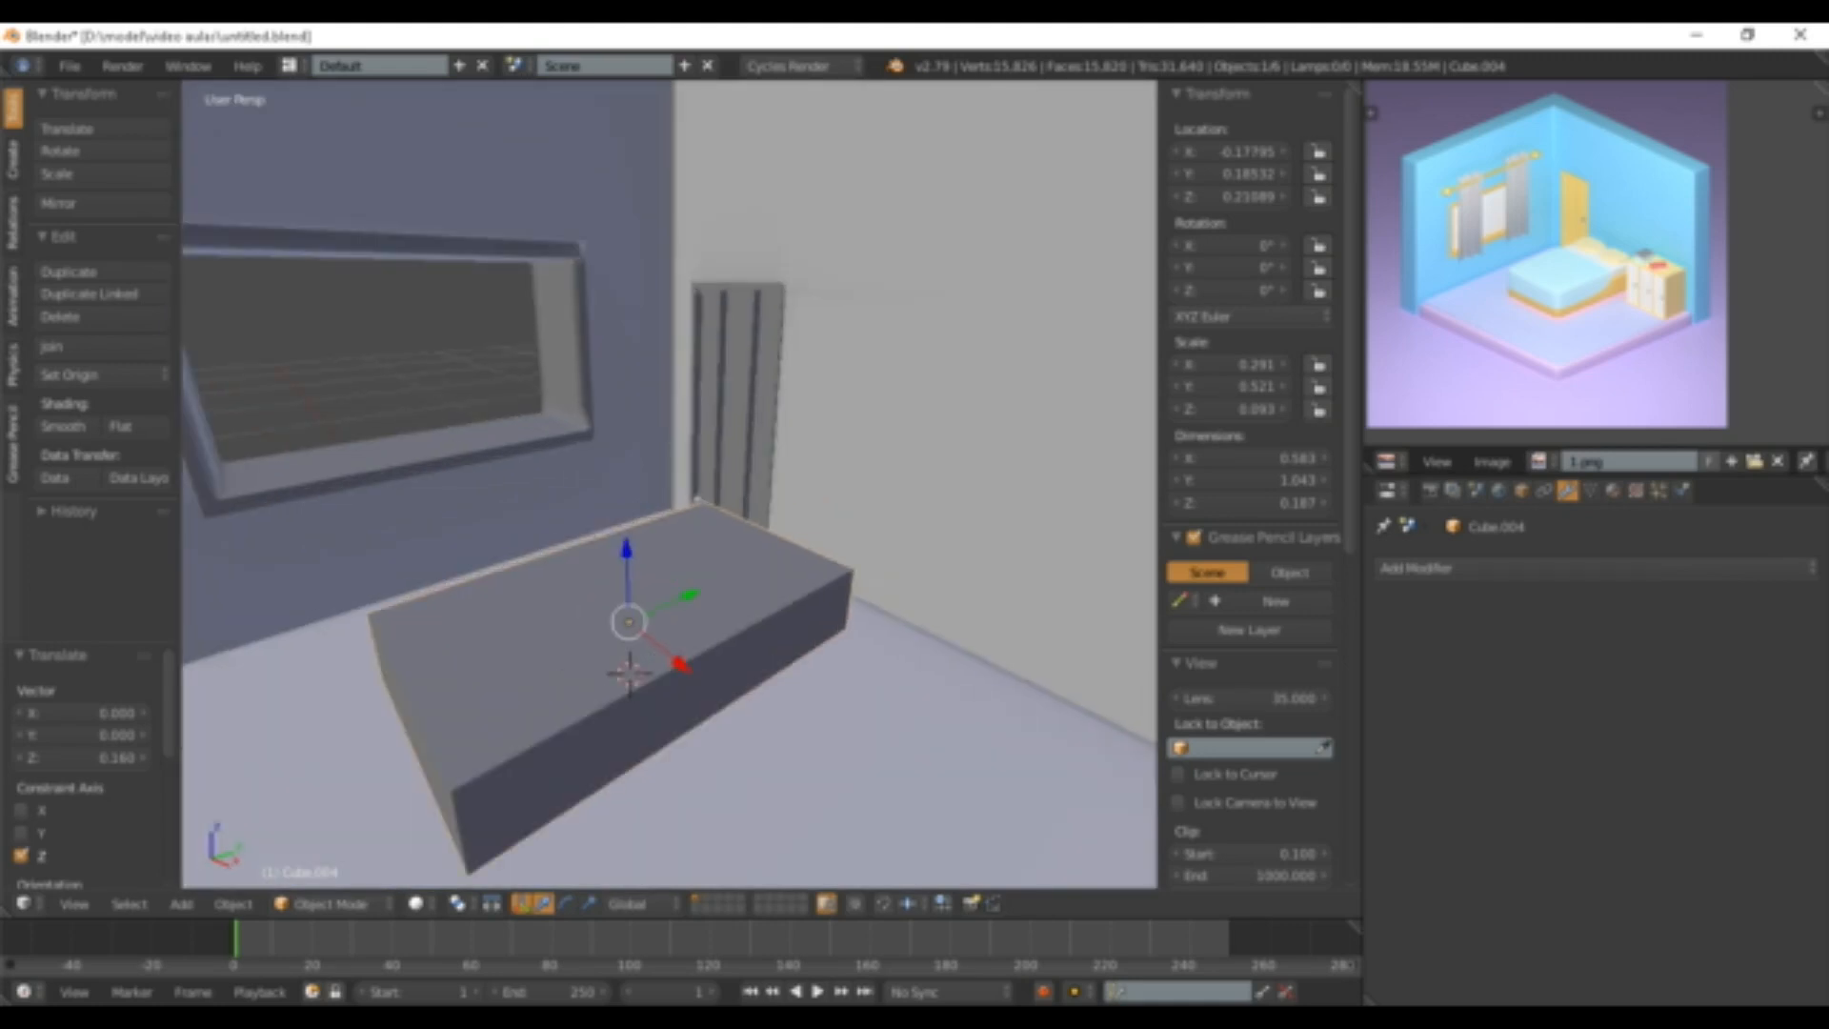
key("s")
key("y")
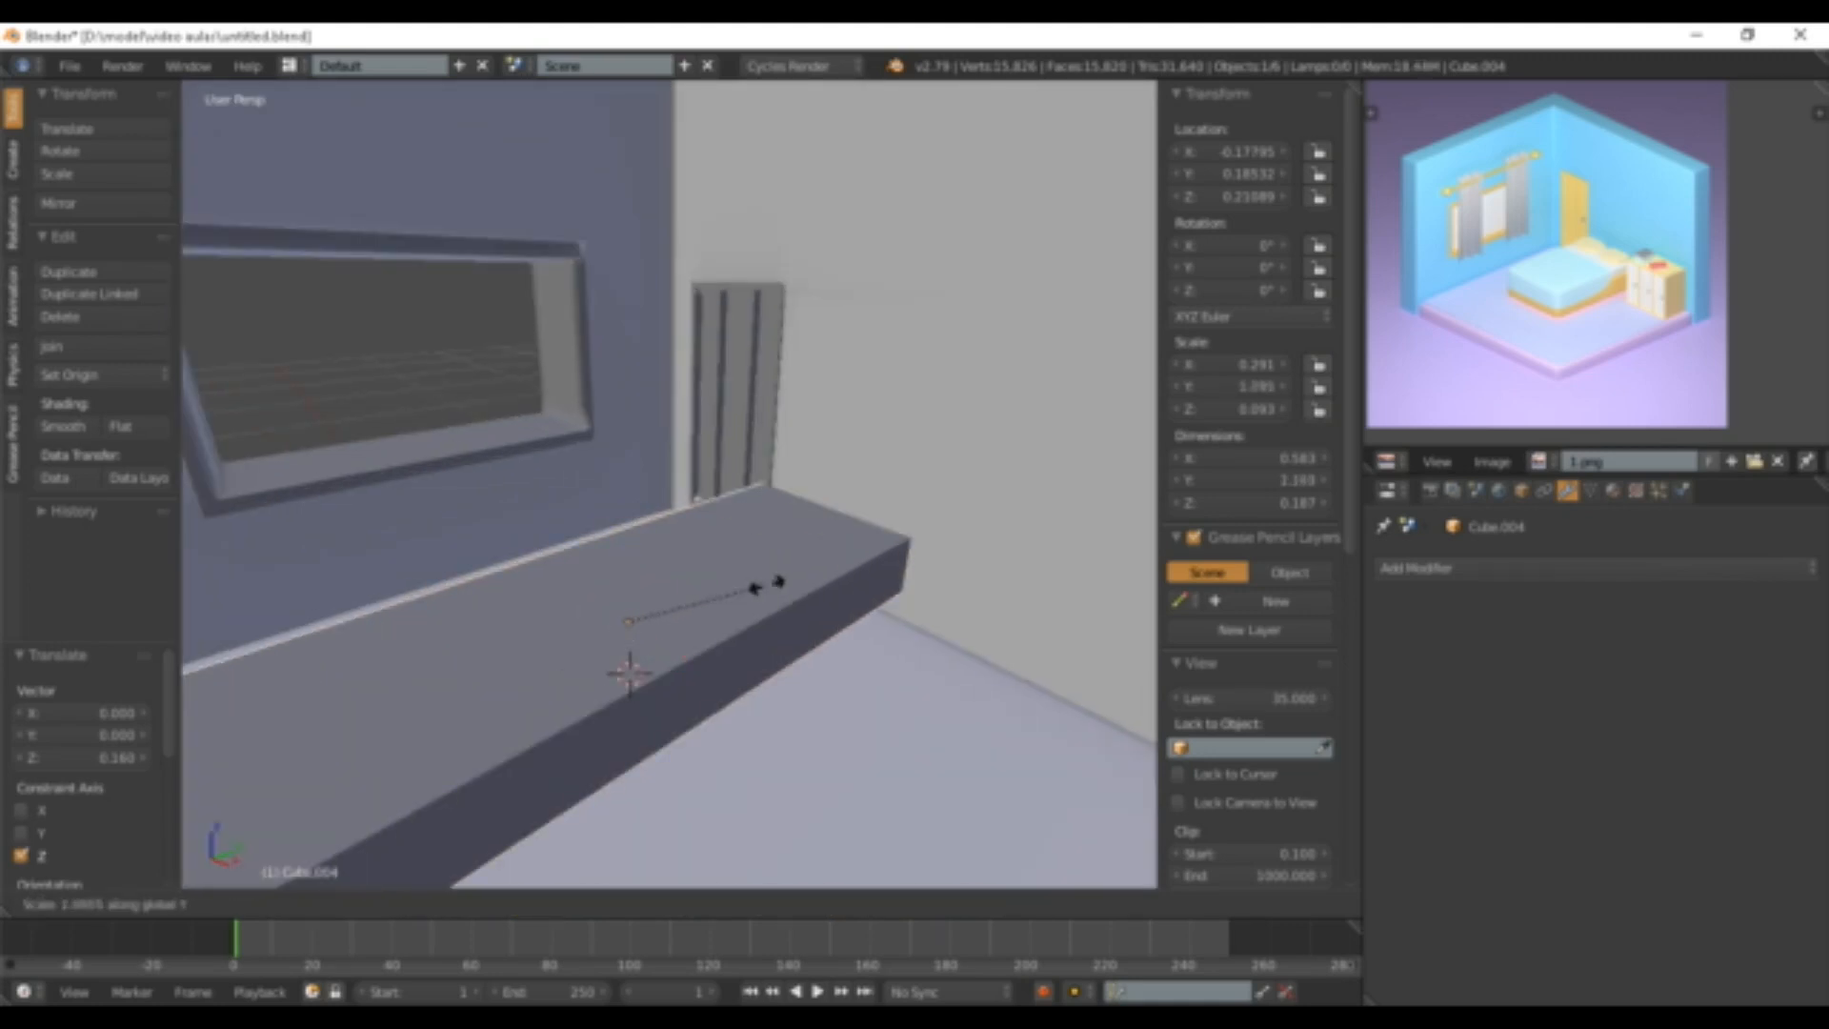
right_click(773, 538)
key("s")
key("x")
right_click(838, 557)
key("s")
key("z")
right_click(888, 520)
middle_click_drag(888, 520, 987, 536)
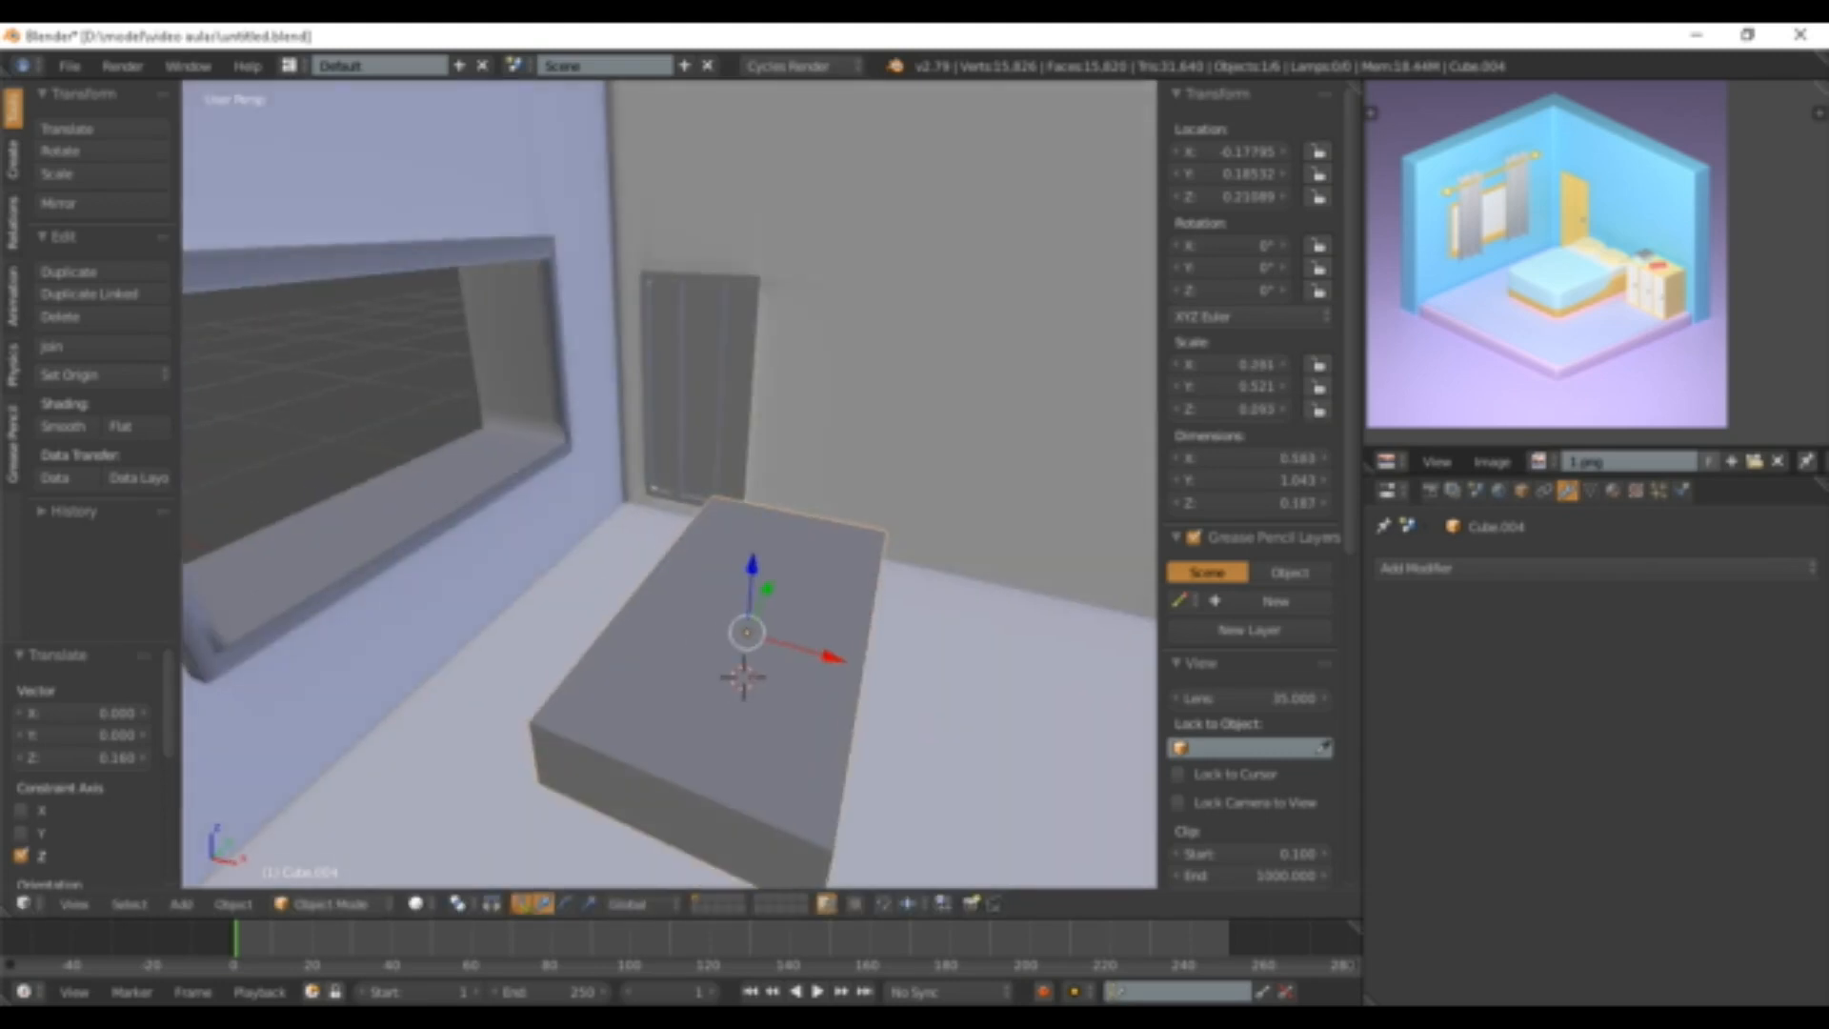
middle_click_drag(858, 571, 696, 505)
scroll(695, 505, "down", 4)
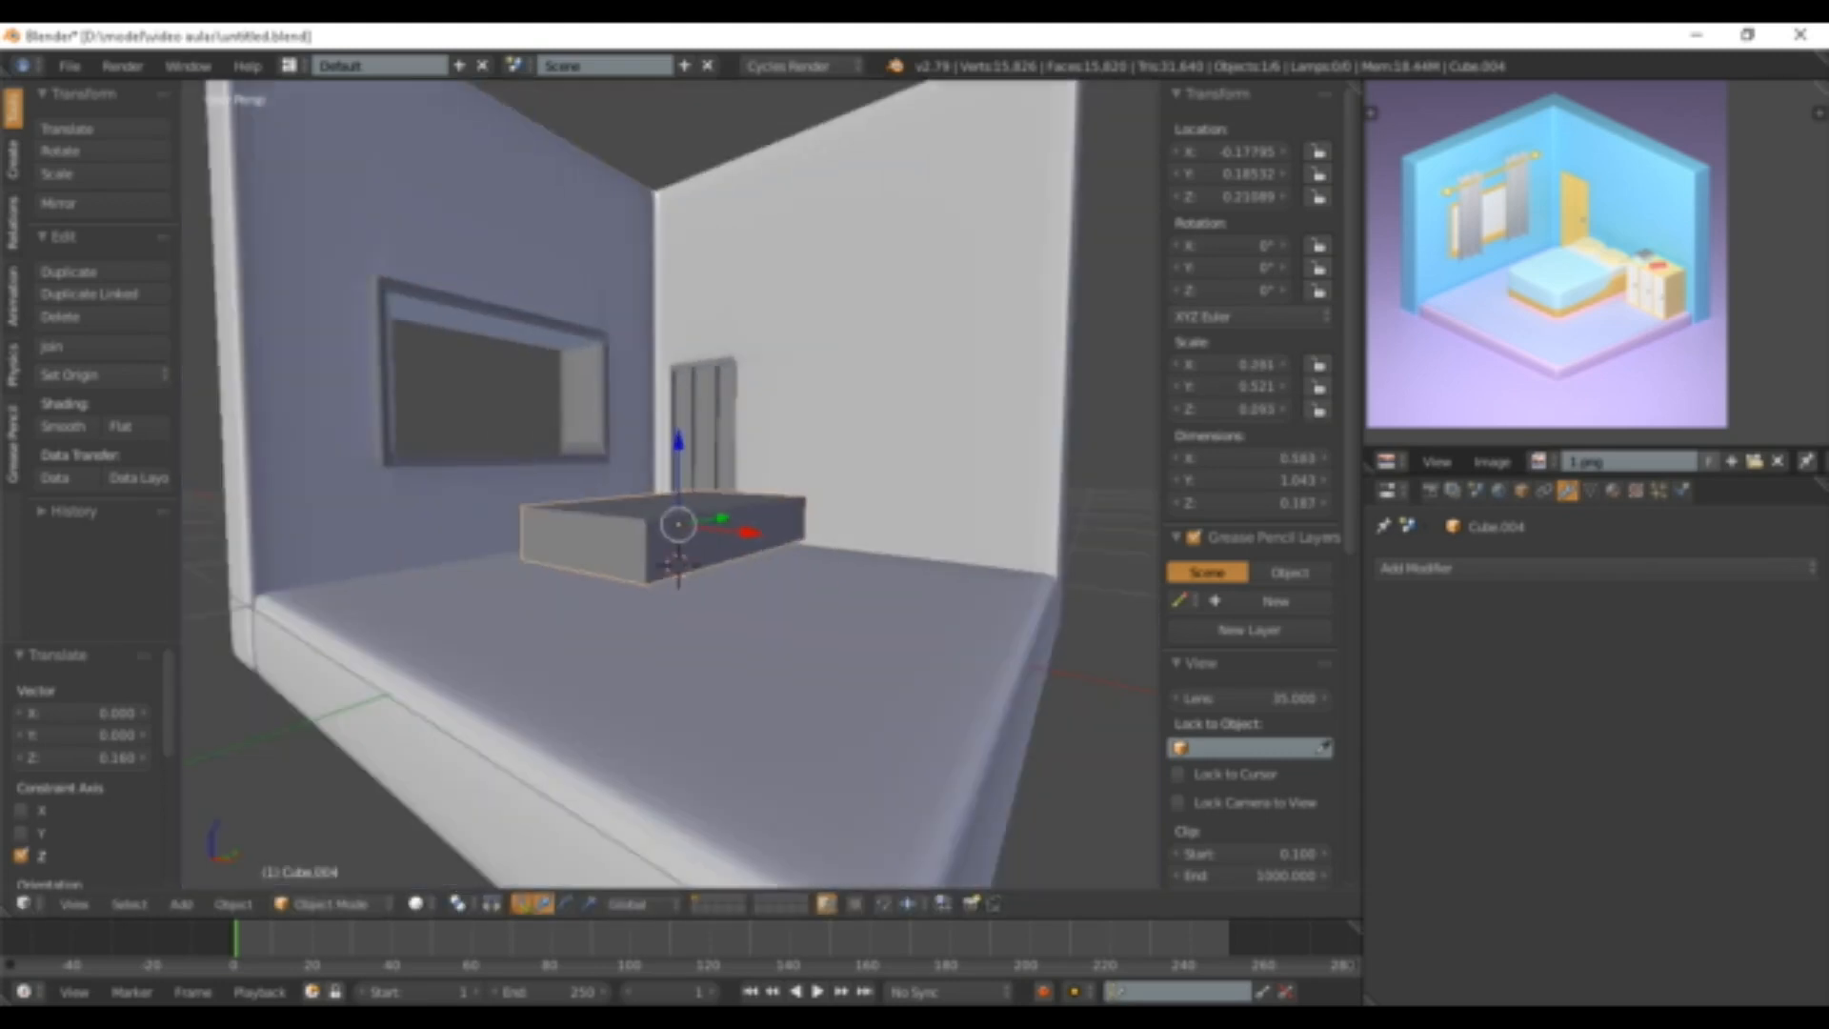
- Add a Bevel modifier and a Subdivision Surface modifier to the bed block
scroll(695, 505, "up", 4)
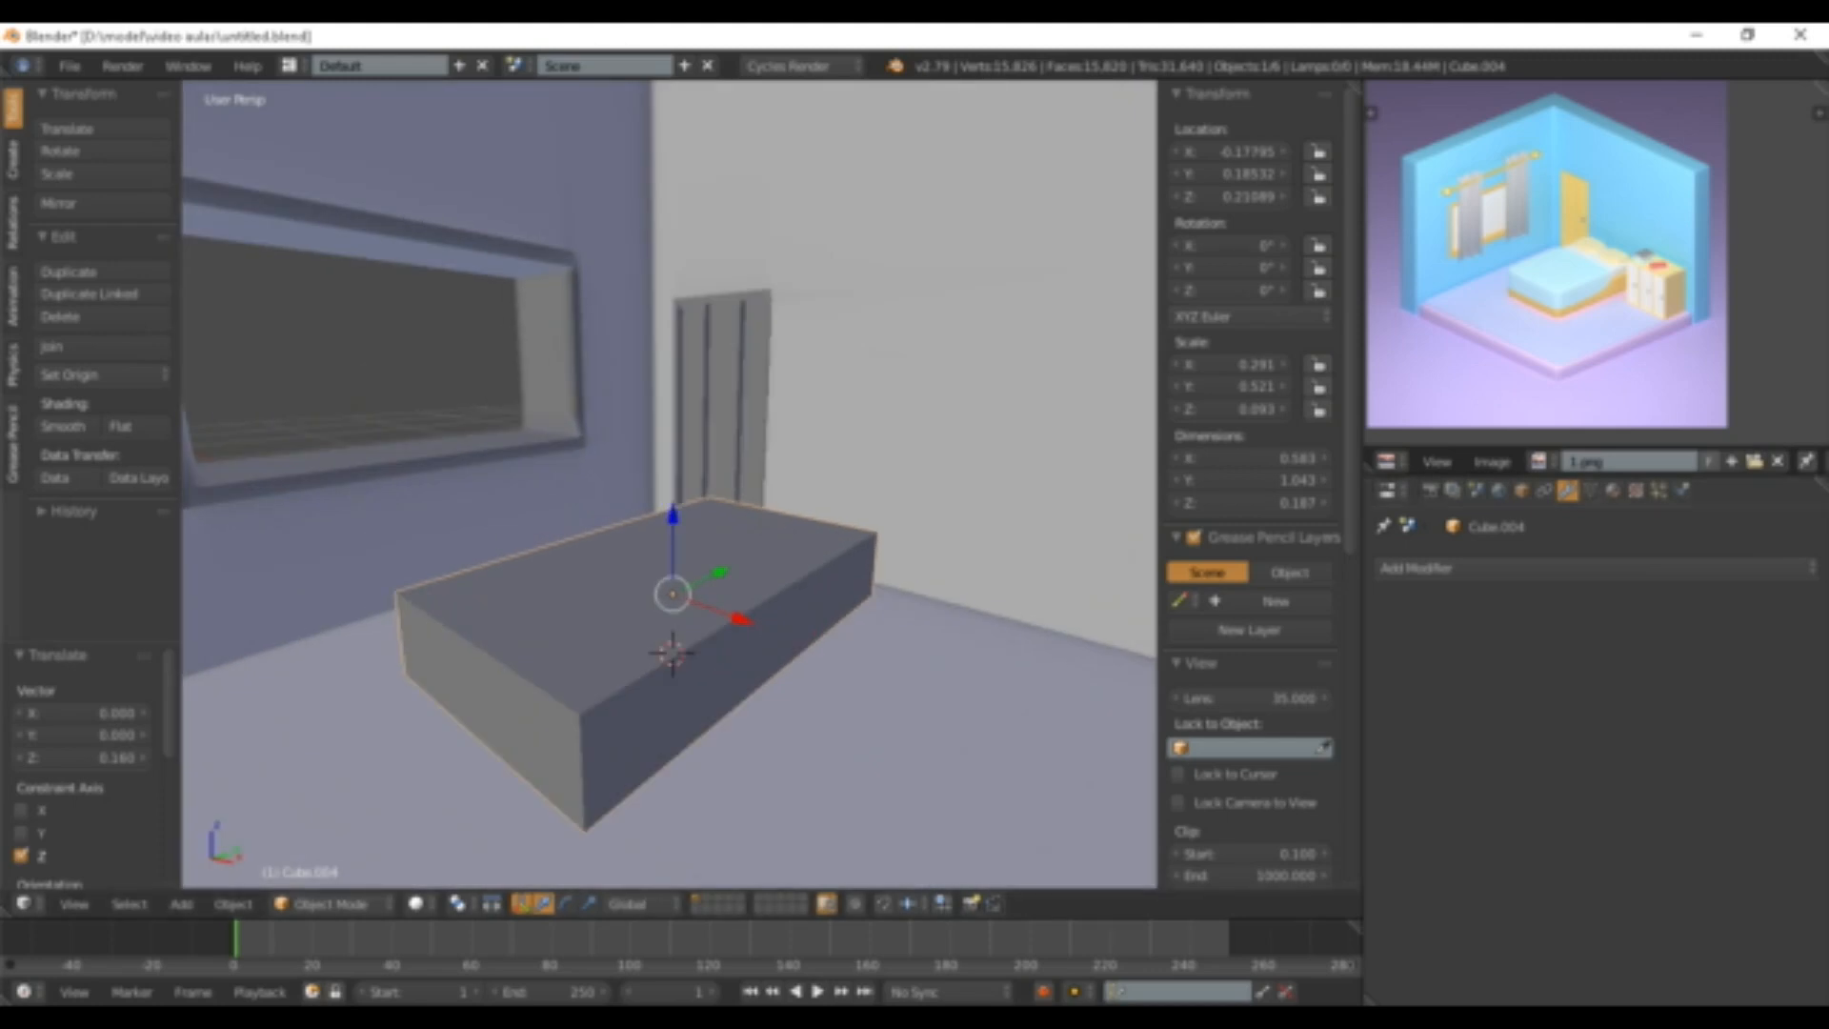
left_click(1419, 568)
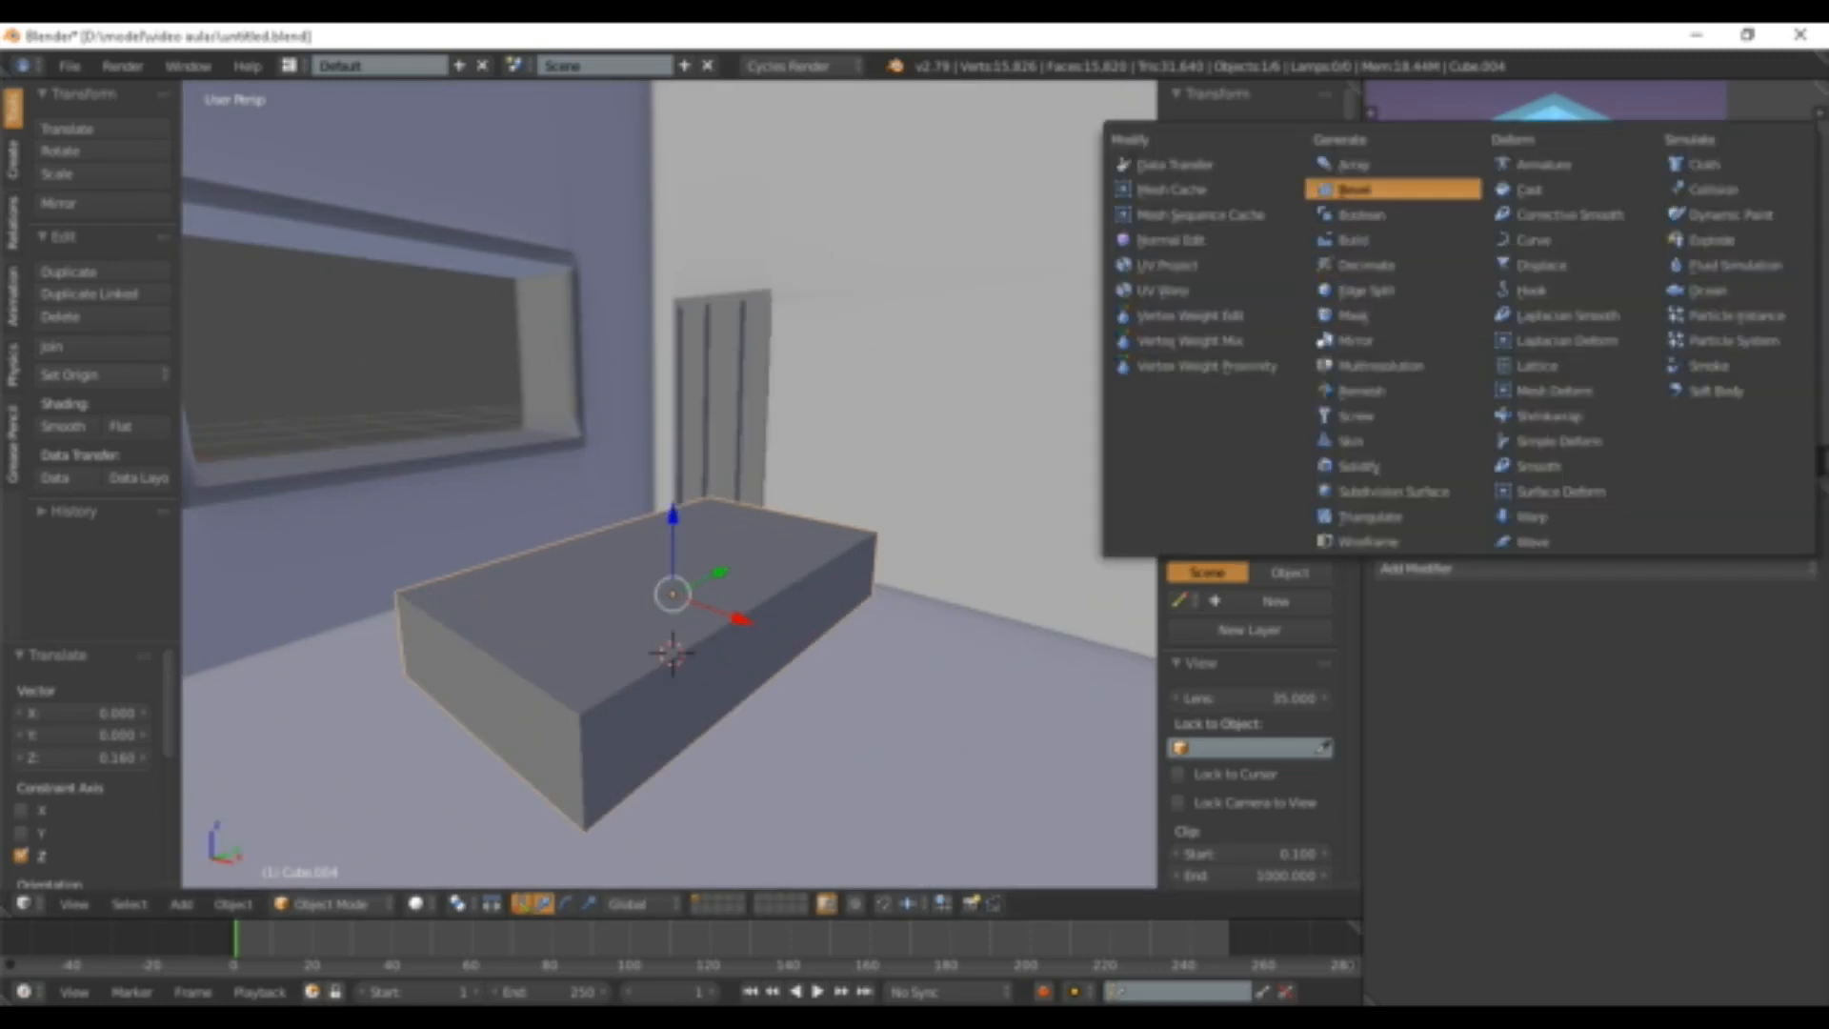
left_click(1353, 189)
left_click(1419, 568)
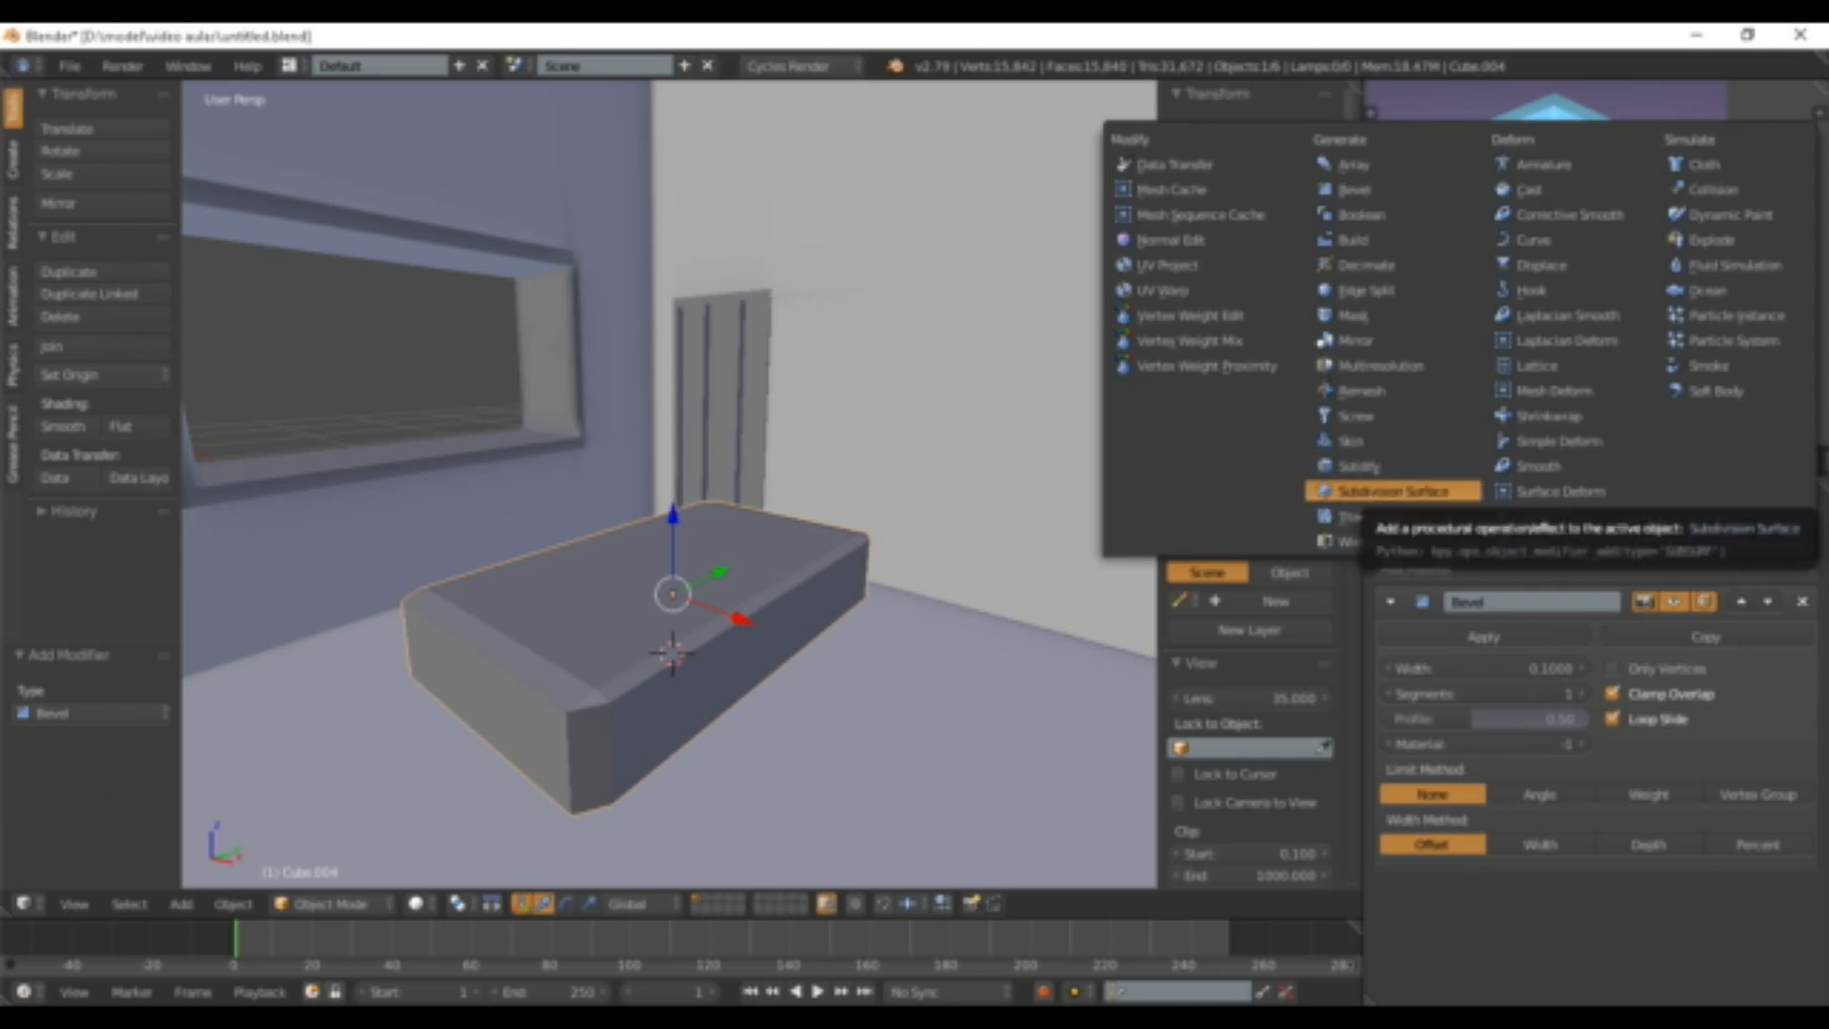
left_click(1395, 492)
scroll(672, 534, "down", 6)
scroll(671, 533, "up", 3)
mouse_move(672, 534)
middle_mouse_down()
mouse_move(767, 548)
mouse_move(677, 529)
middle_mouse_up()
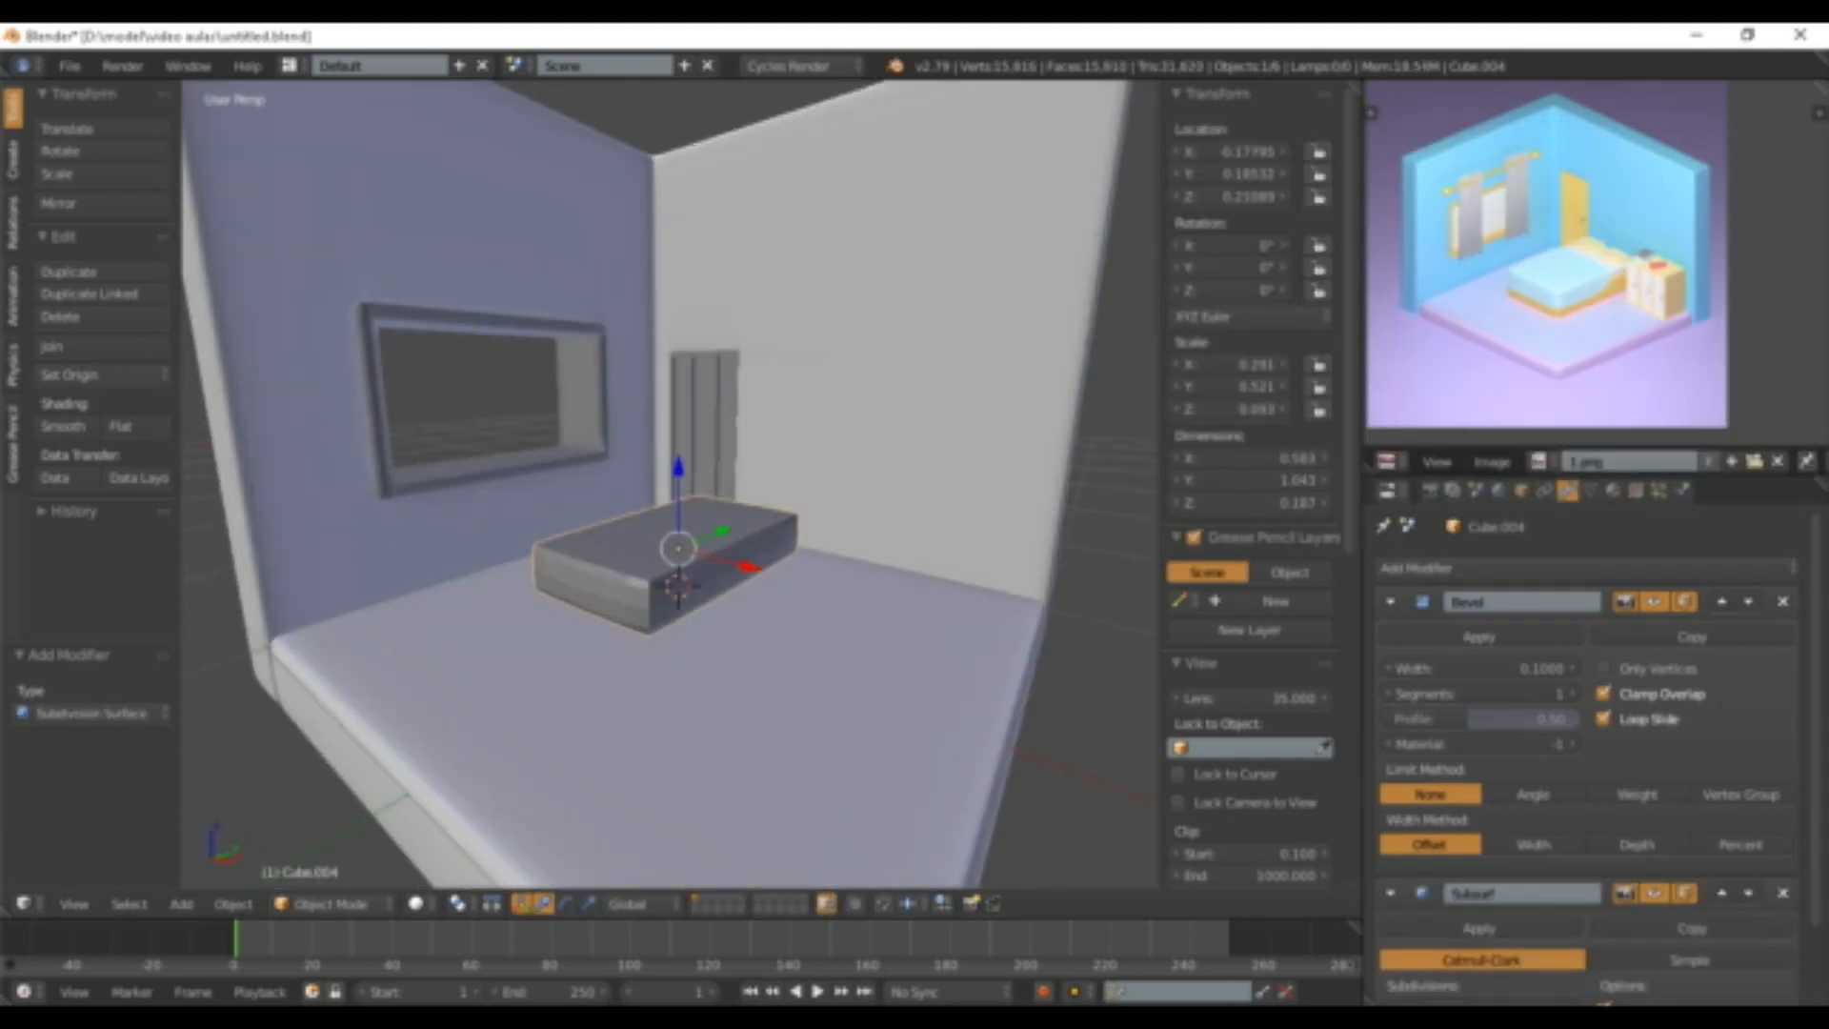
scroll(677, 534, "up", 3)
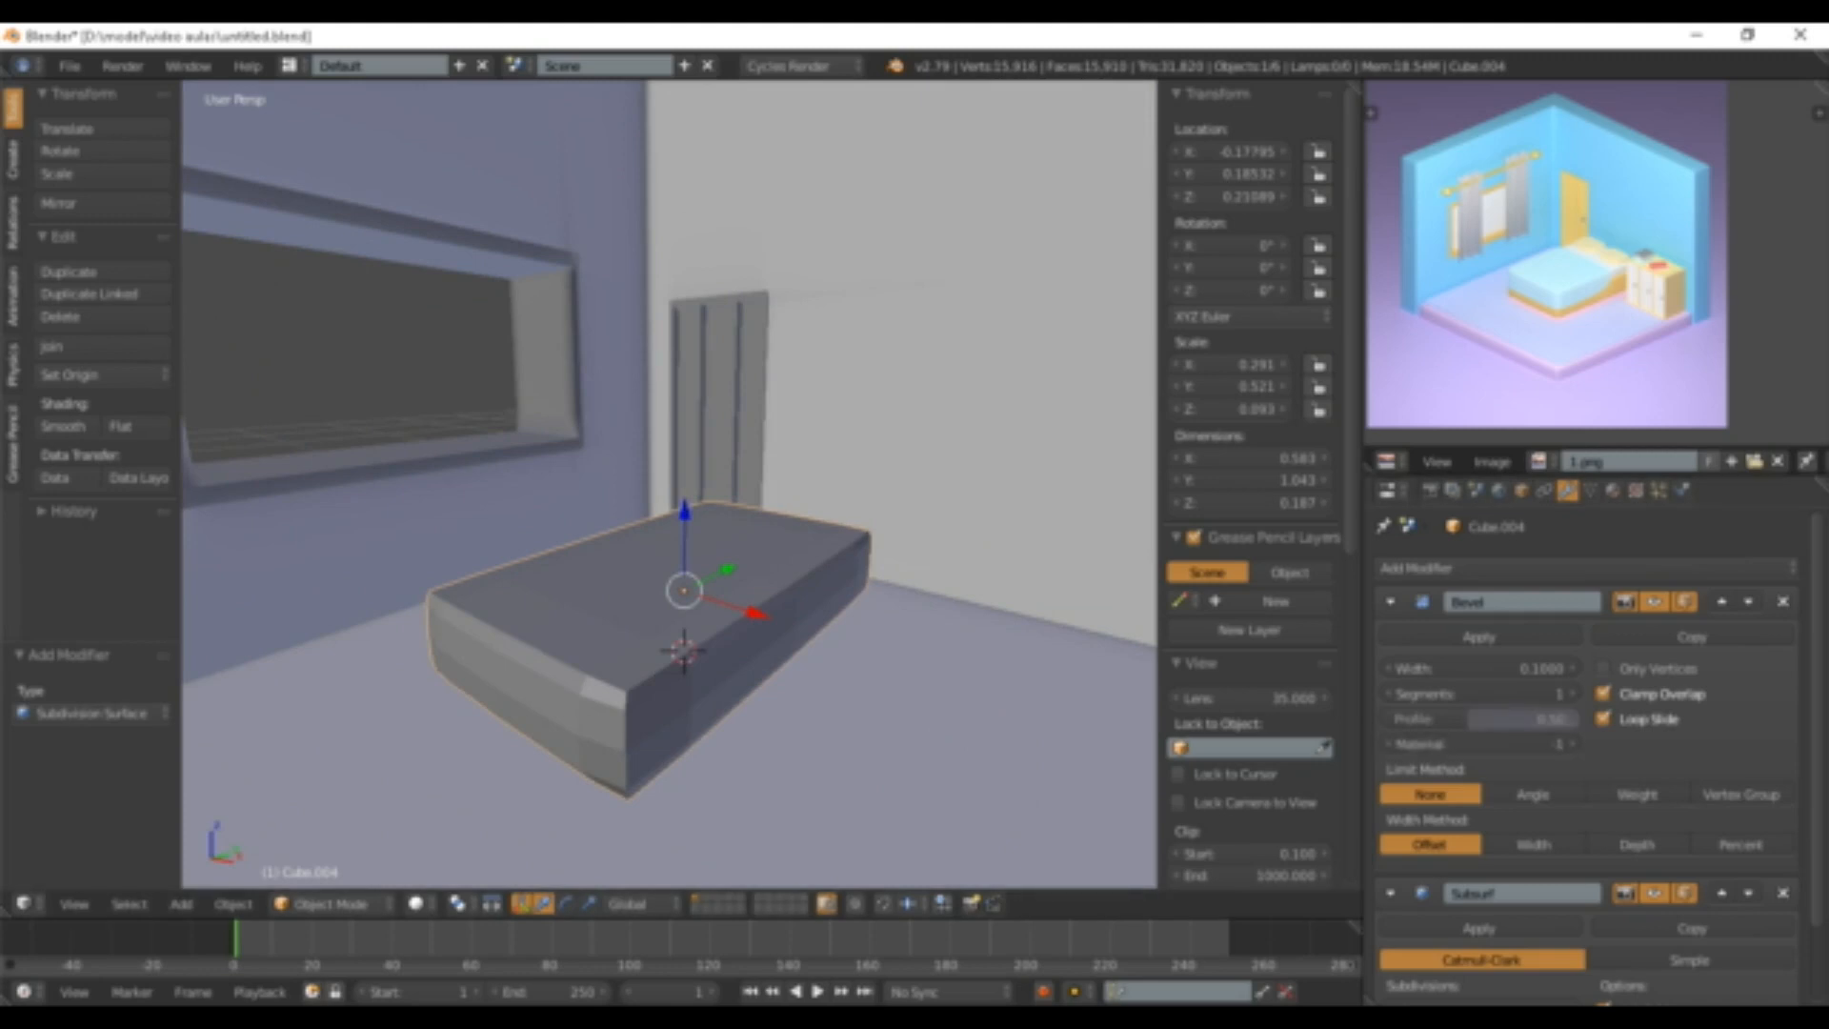
- Set the bed block's Subdivision Surface view level to 2 and its Bevel segments to 2
scroll(1524, 719, "down", 2)
left_click(1479, 922)
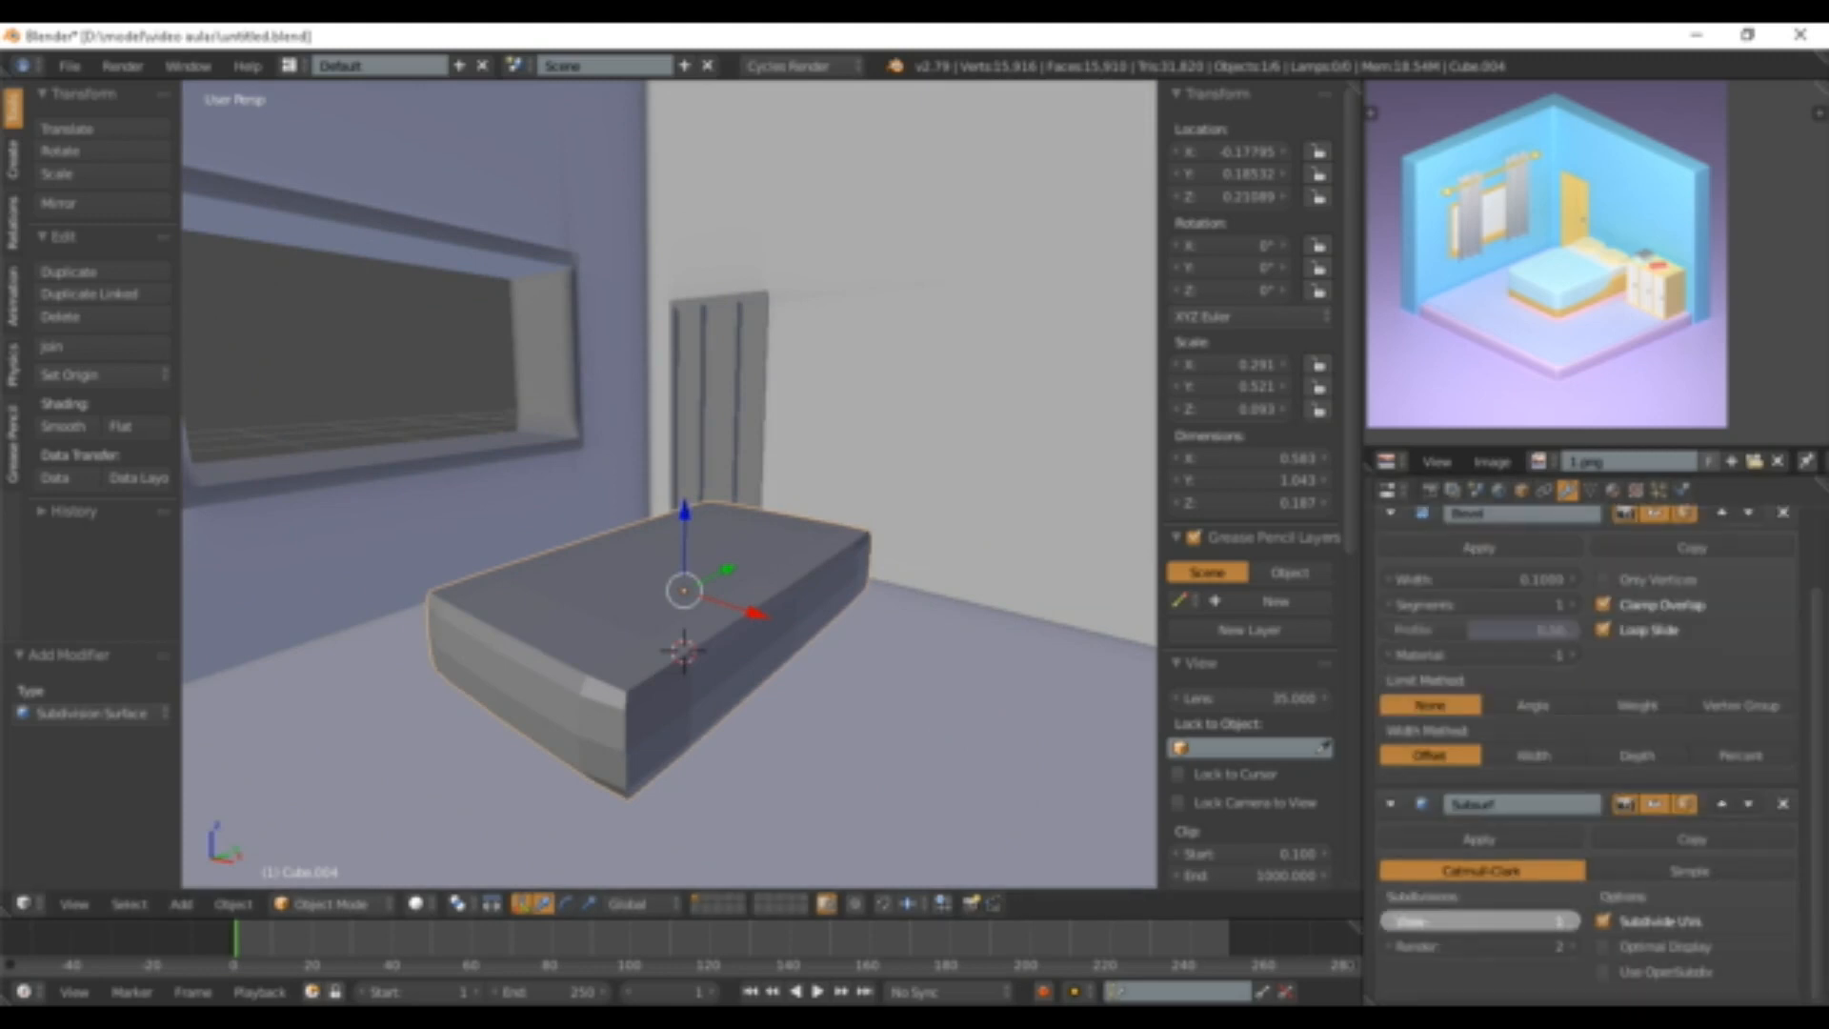
type("2")
key("Return")
mouse_move(667, 571)
middle_mouse_down()
mouse_move(796, 615)
mouse_move(767, 576)
mouse_move(681, 593)
middle_mouse_up()
scroll(1486, 657, "up", 2)
left_click(1479, 694)
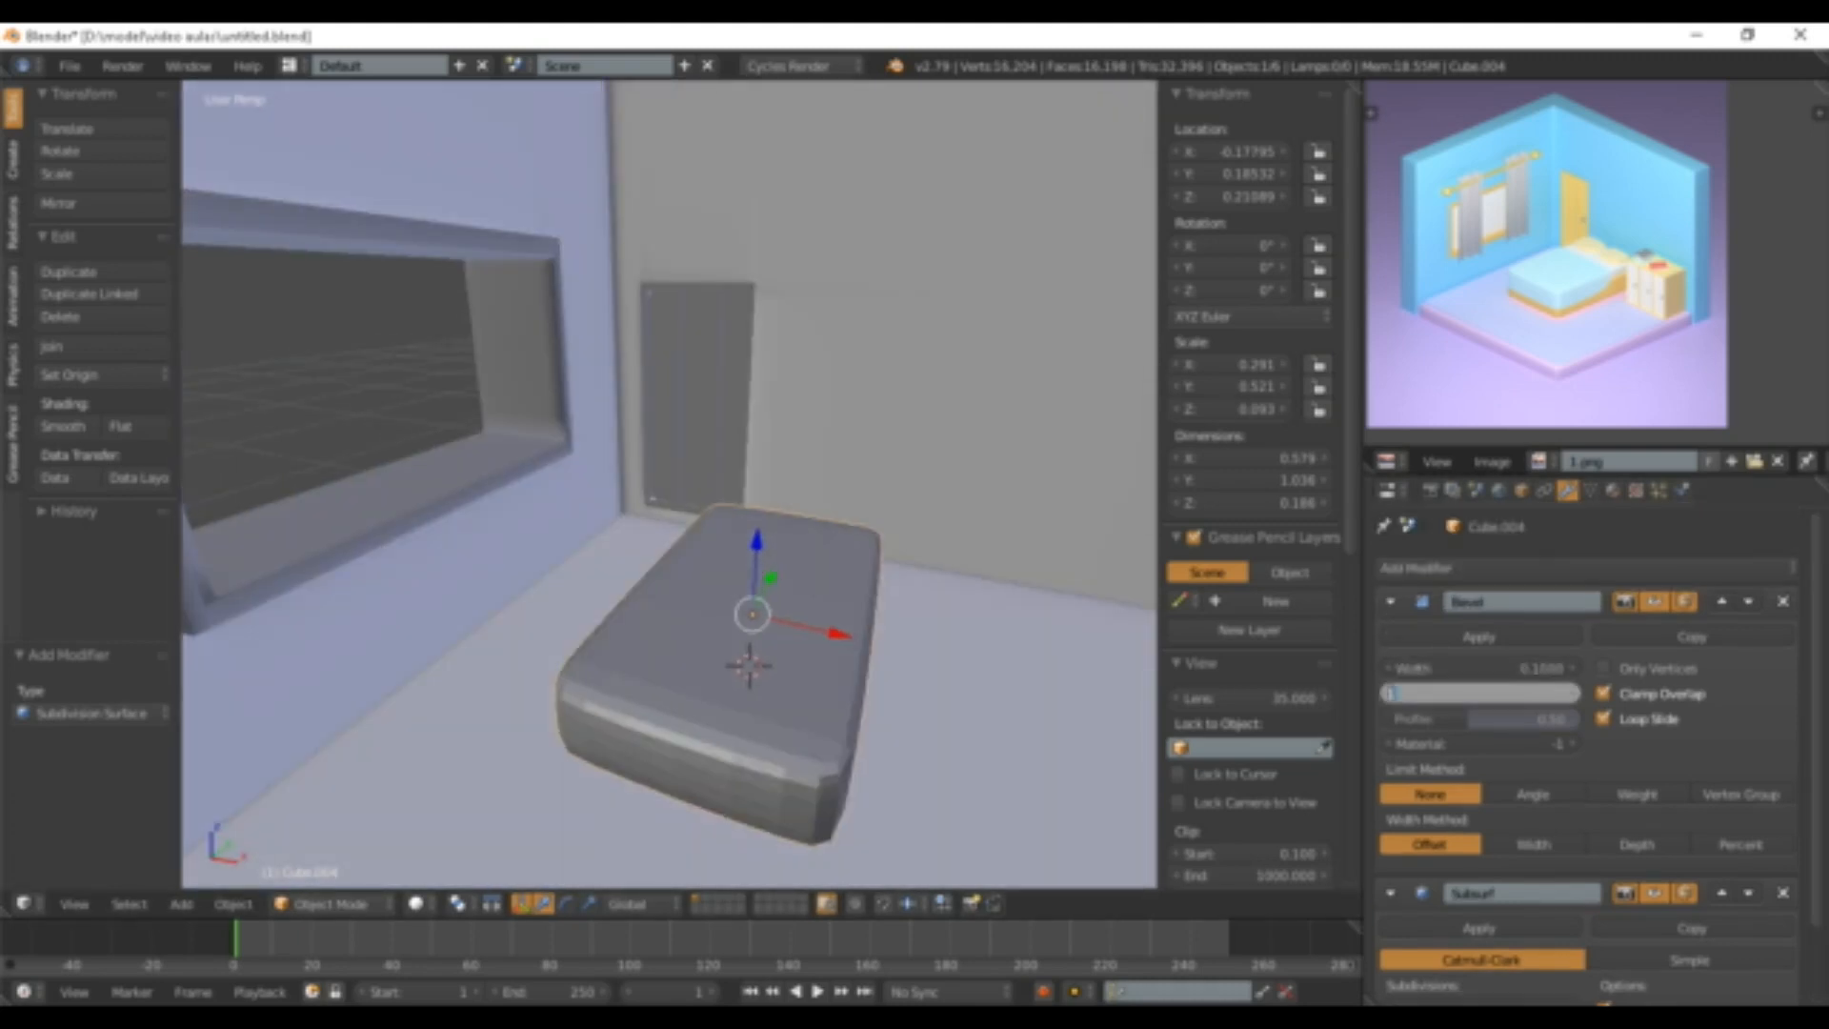
type("2")
key("Return")
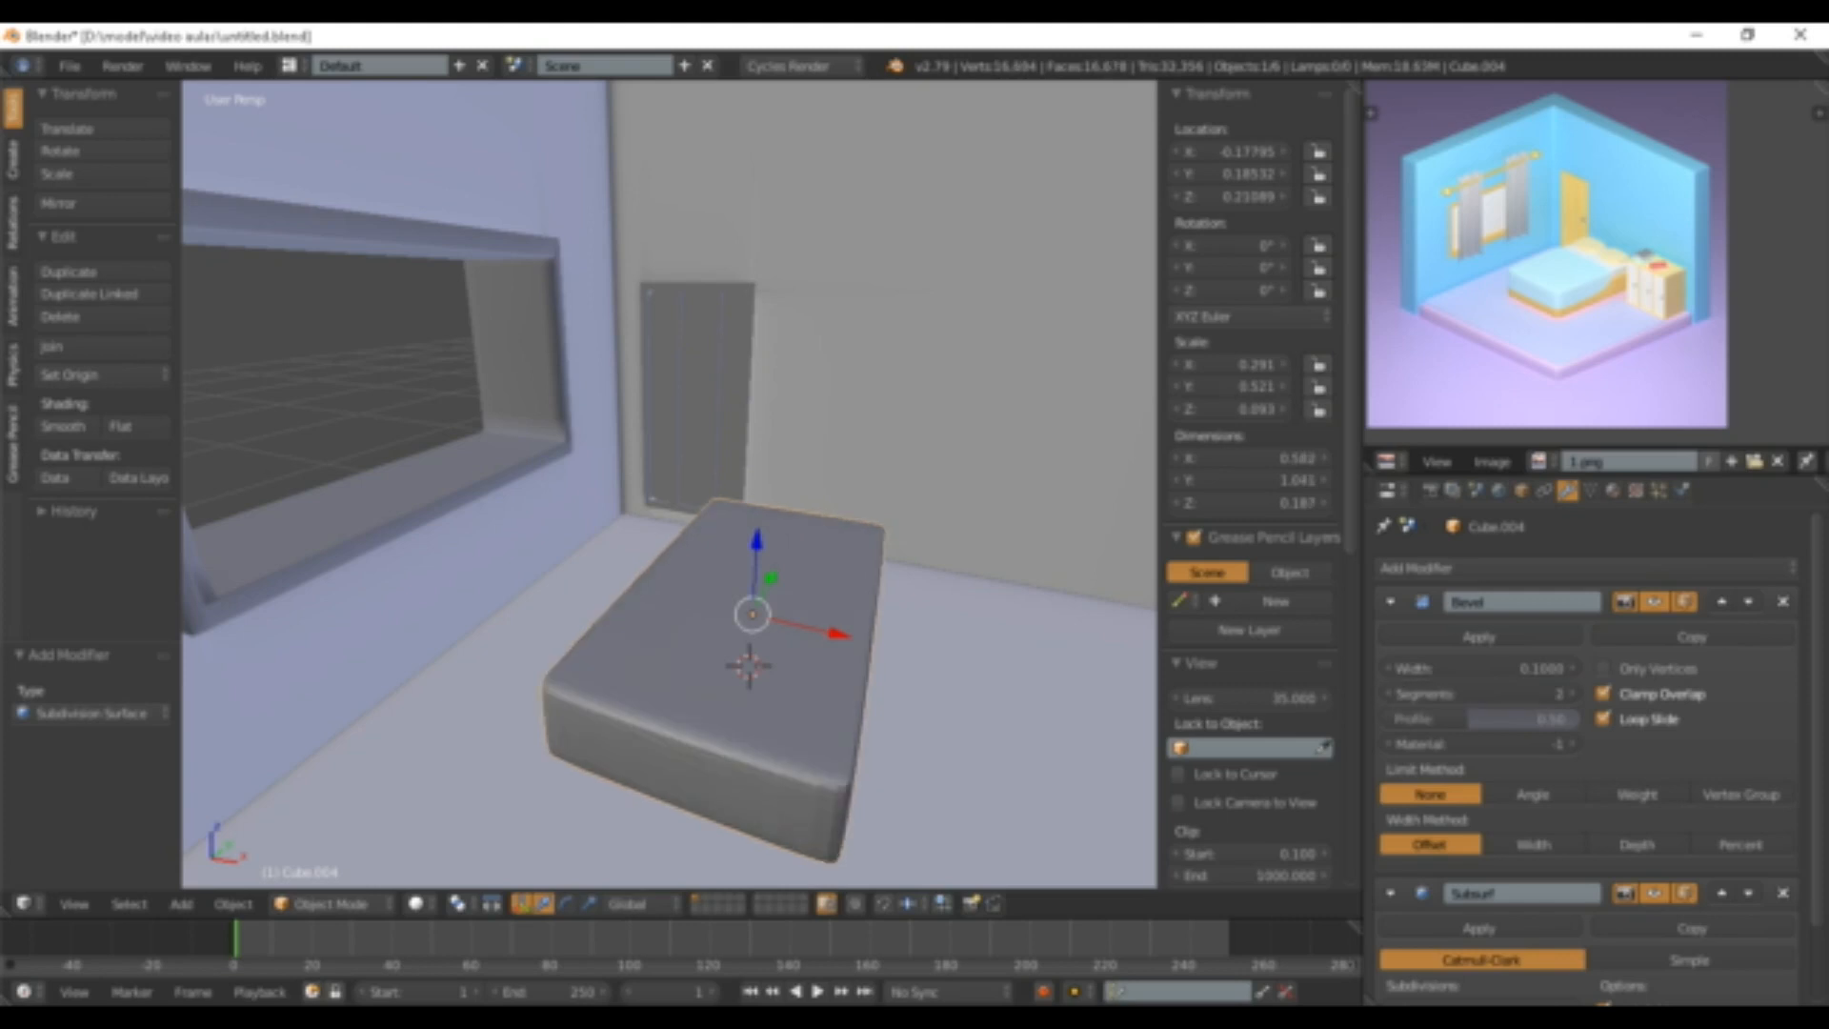
- Apply smooth shading to the bed block
middle_click_drag(743, 591, 701, 583)
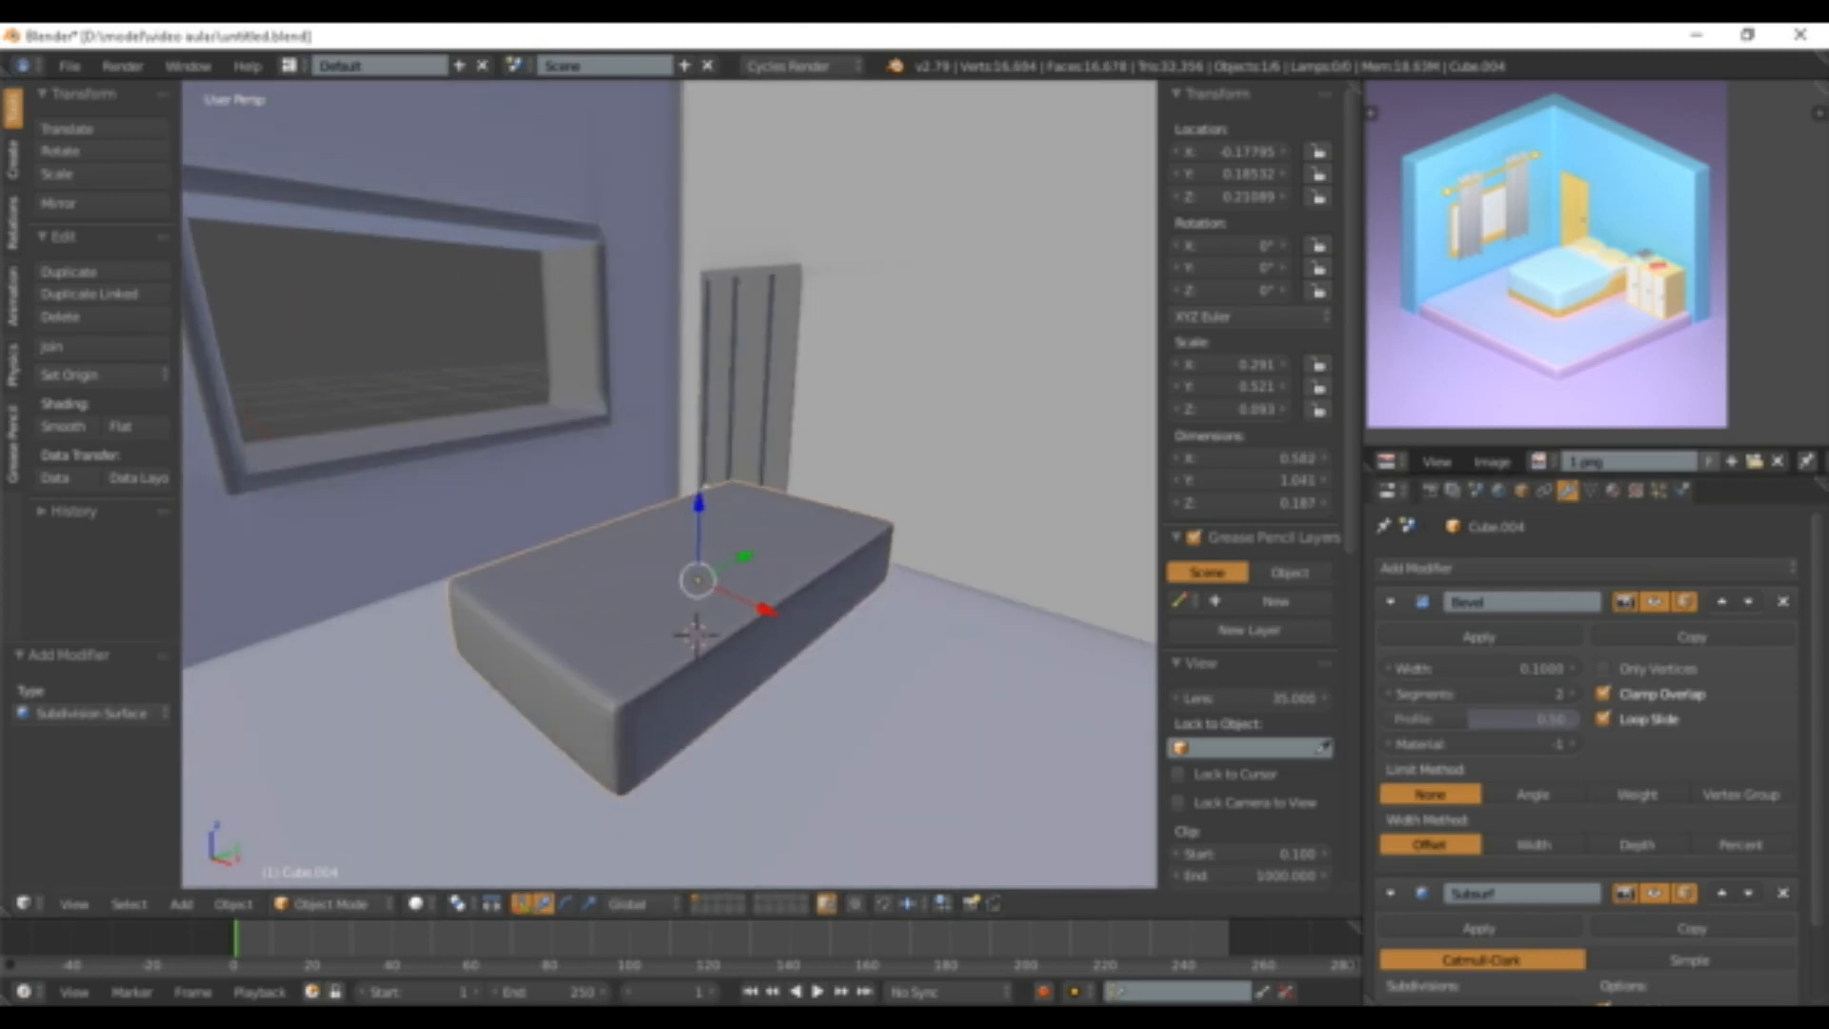
scroll(700, 583, "up", 2)
left_click(69, 427)
scroll(610, 571, "down", 3)
middle_click_drag(610, 572, 653, 589)
scroll(591, 590, "up", 1)
scroll(653, 589, "up", 1)
scroll(653, 589, "down", 1)
- Duplicate the bed block, raise the copy about 0.129 along Z and scale it uniformly by about 0.954 as the mattress
key("shift+d")
right_click(705, 526)
left_click_drag(705, 522, 705, 474)
scroll(705, 477, "up", 2)
key("s")
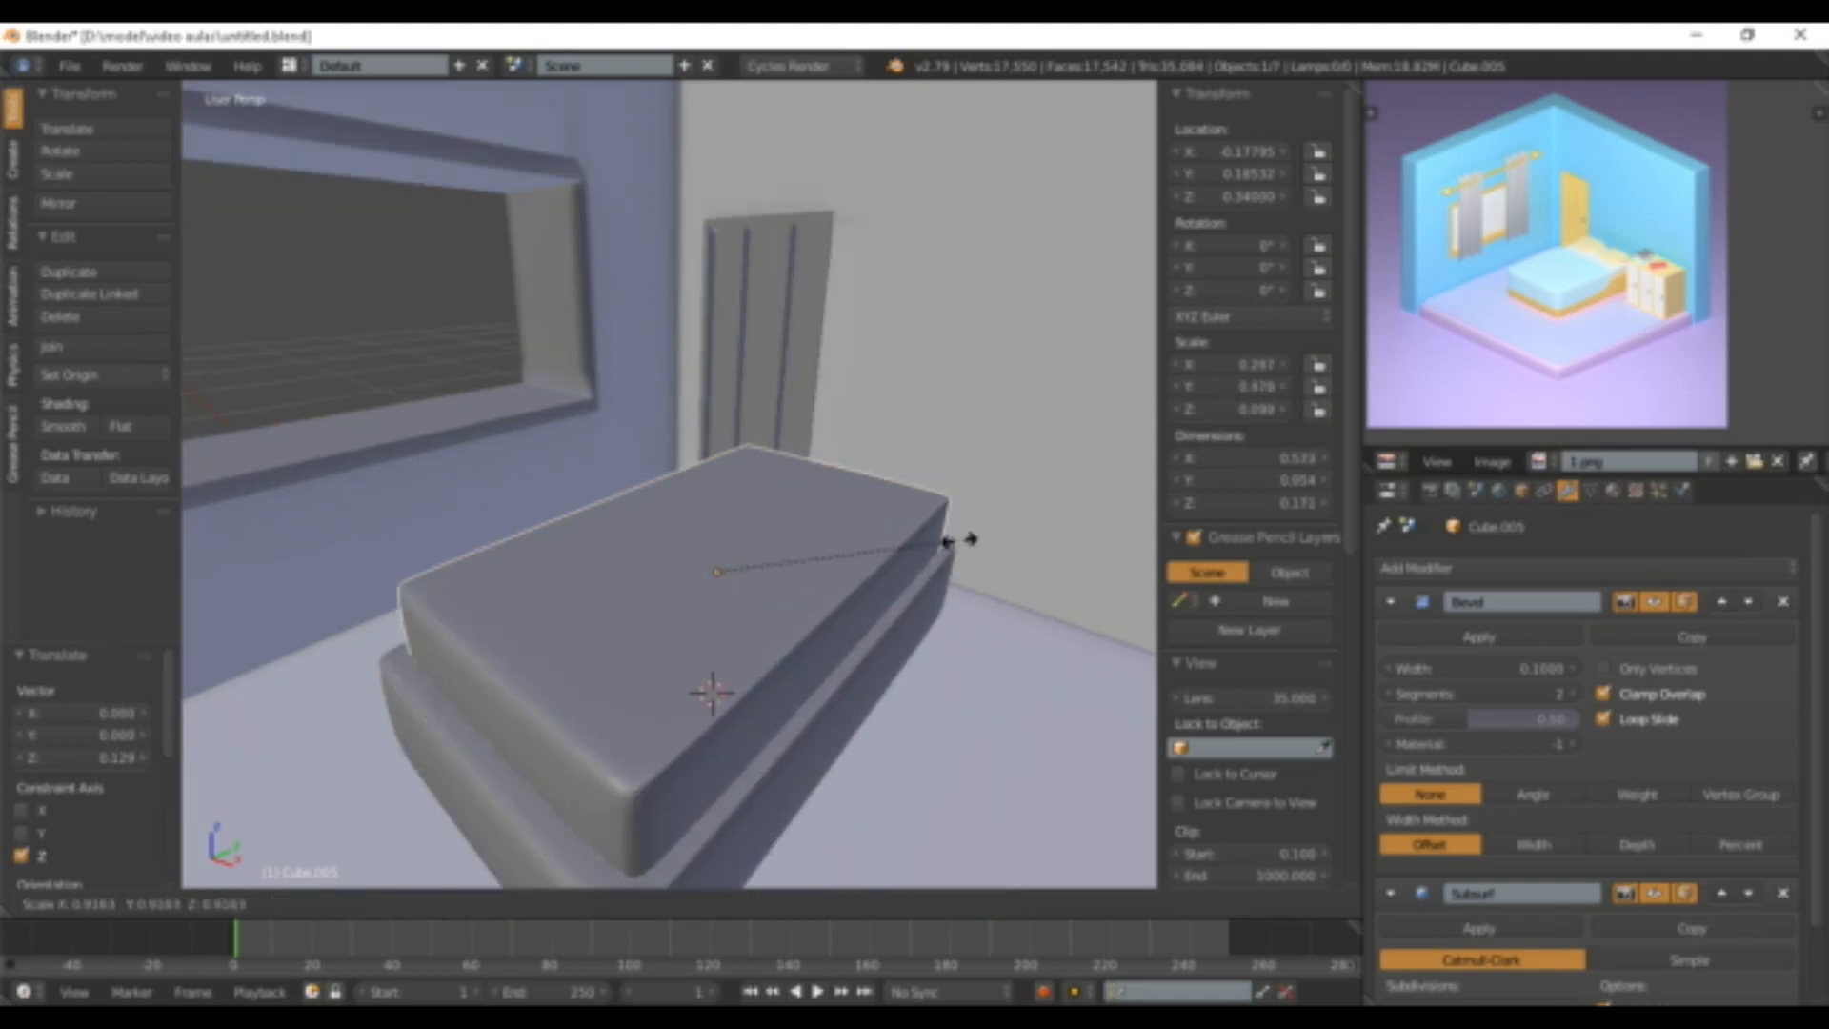
left_click(968, 552)
- Scale the mattress block uniformly by about 1.007, keeping it just inside the base's outline
scroll(670, 485, "down", 5)
middle_click_drag(690, 511, 663, 400, "shift")
scroll(670, 485, "down", 4)
scroll(667, 438, "up", 3)
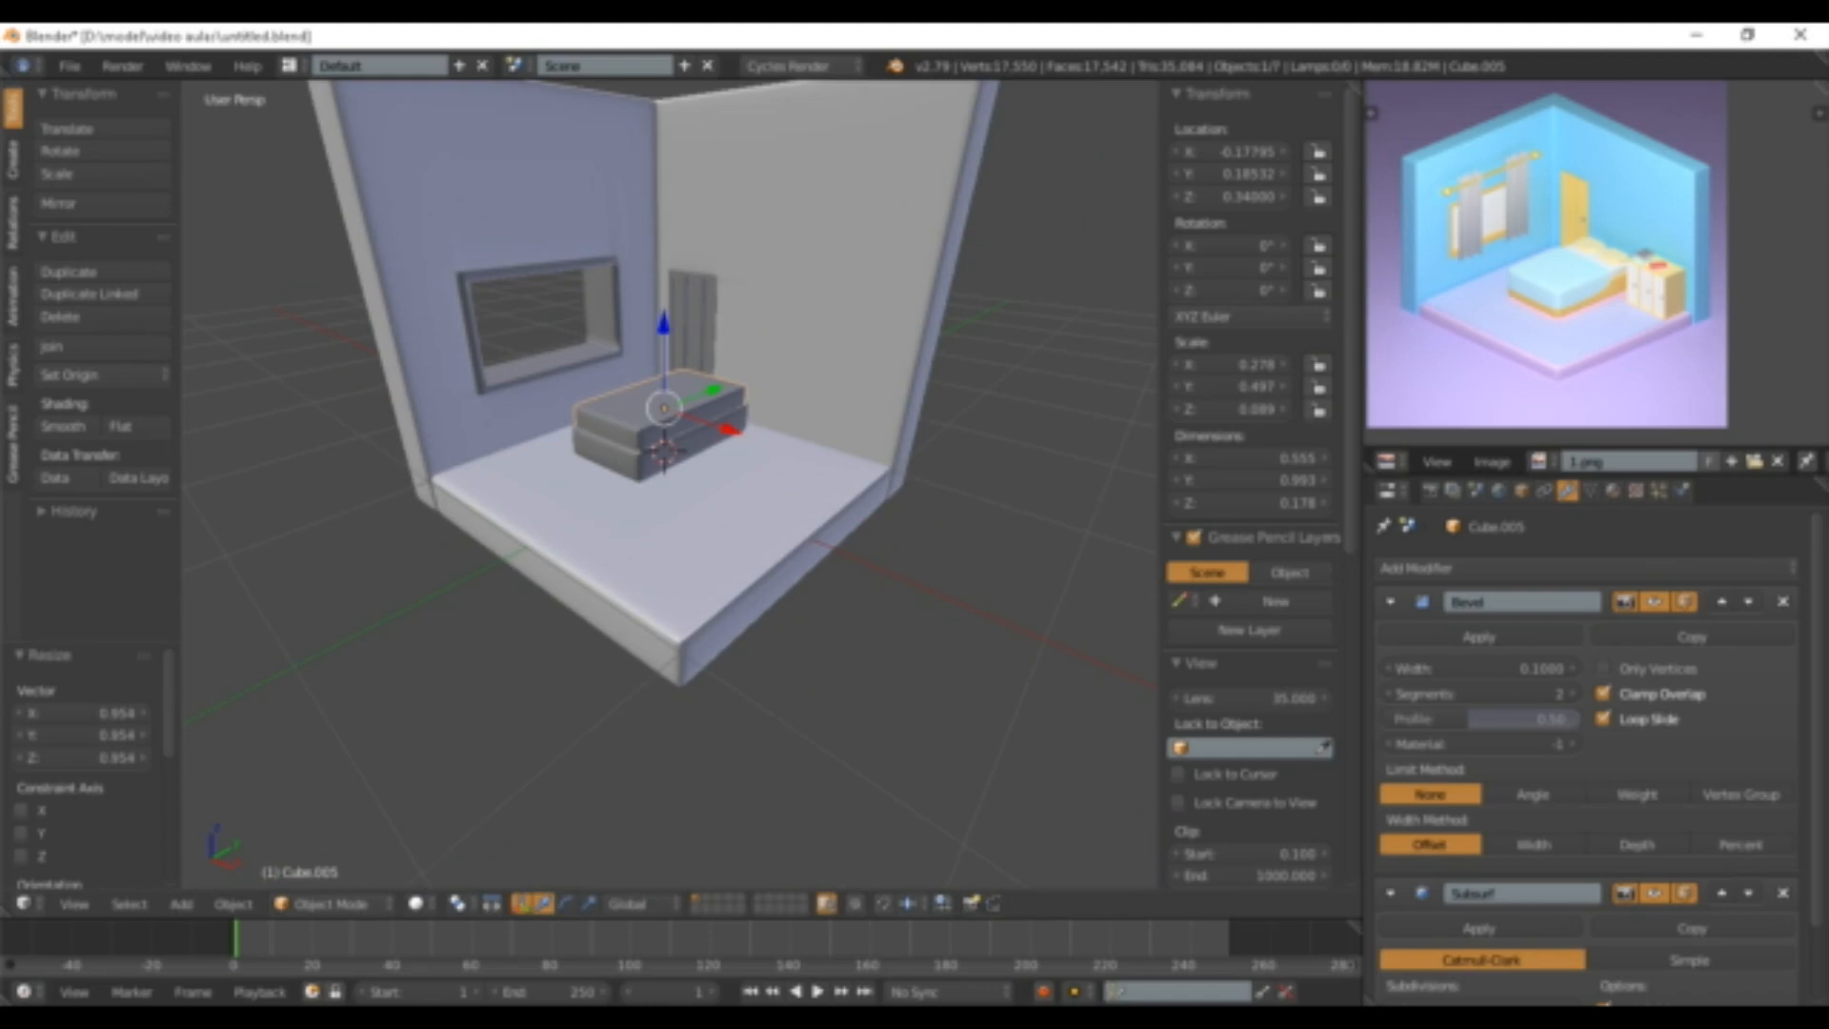
key("KP_5")
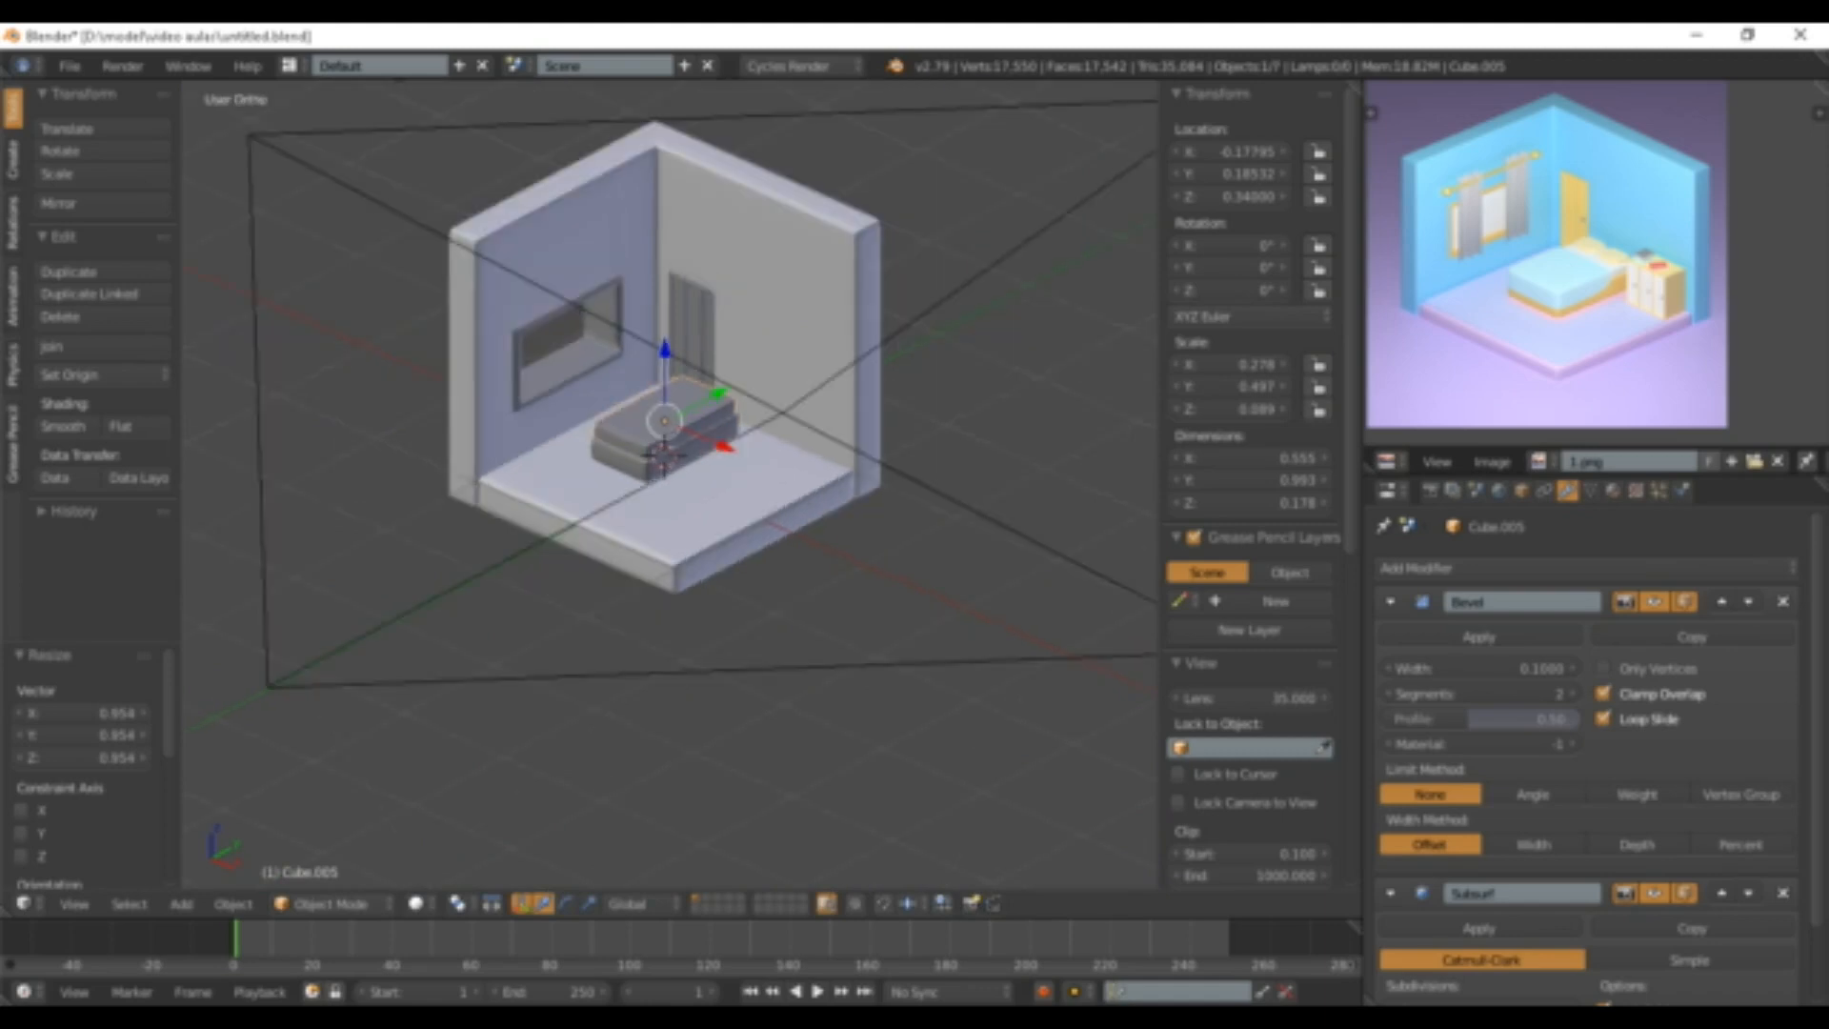
key("KP_7")
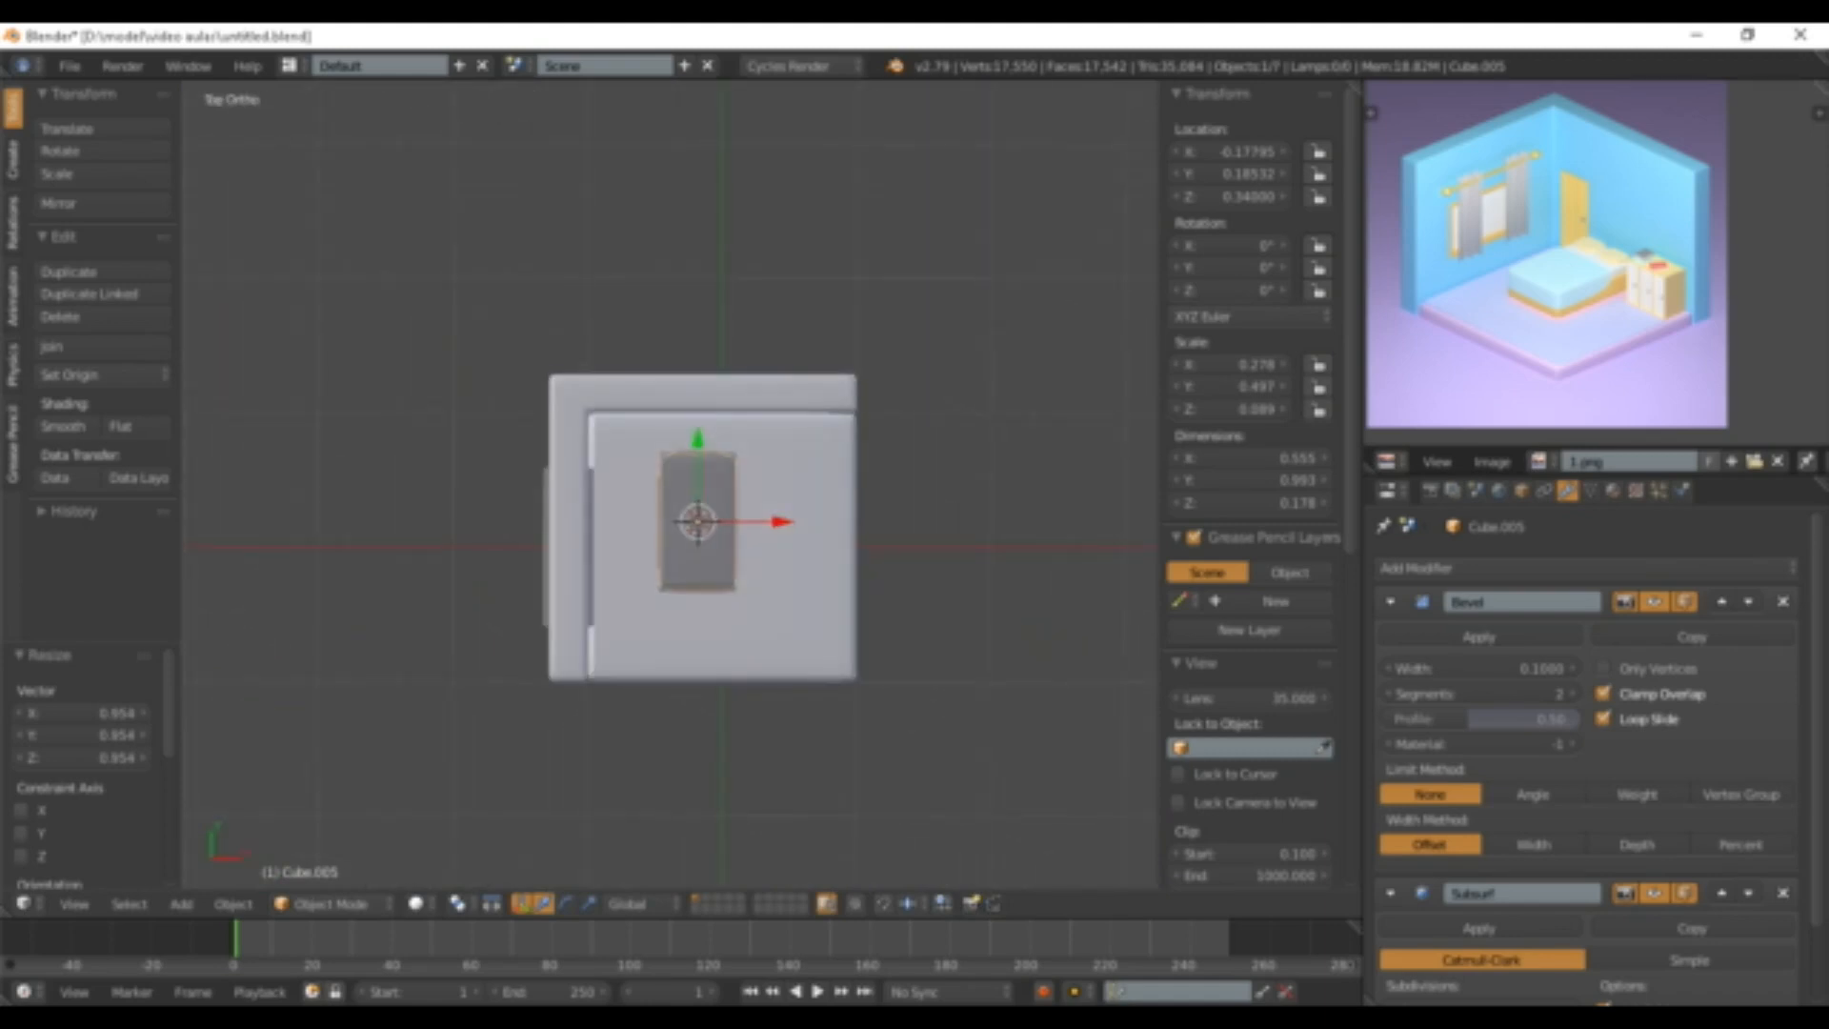
scroll(701, 522, "up", 7)
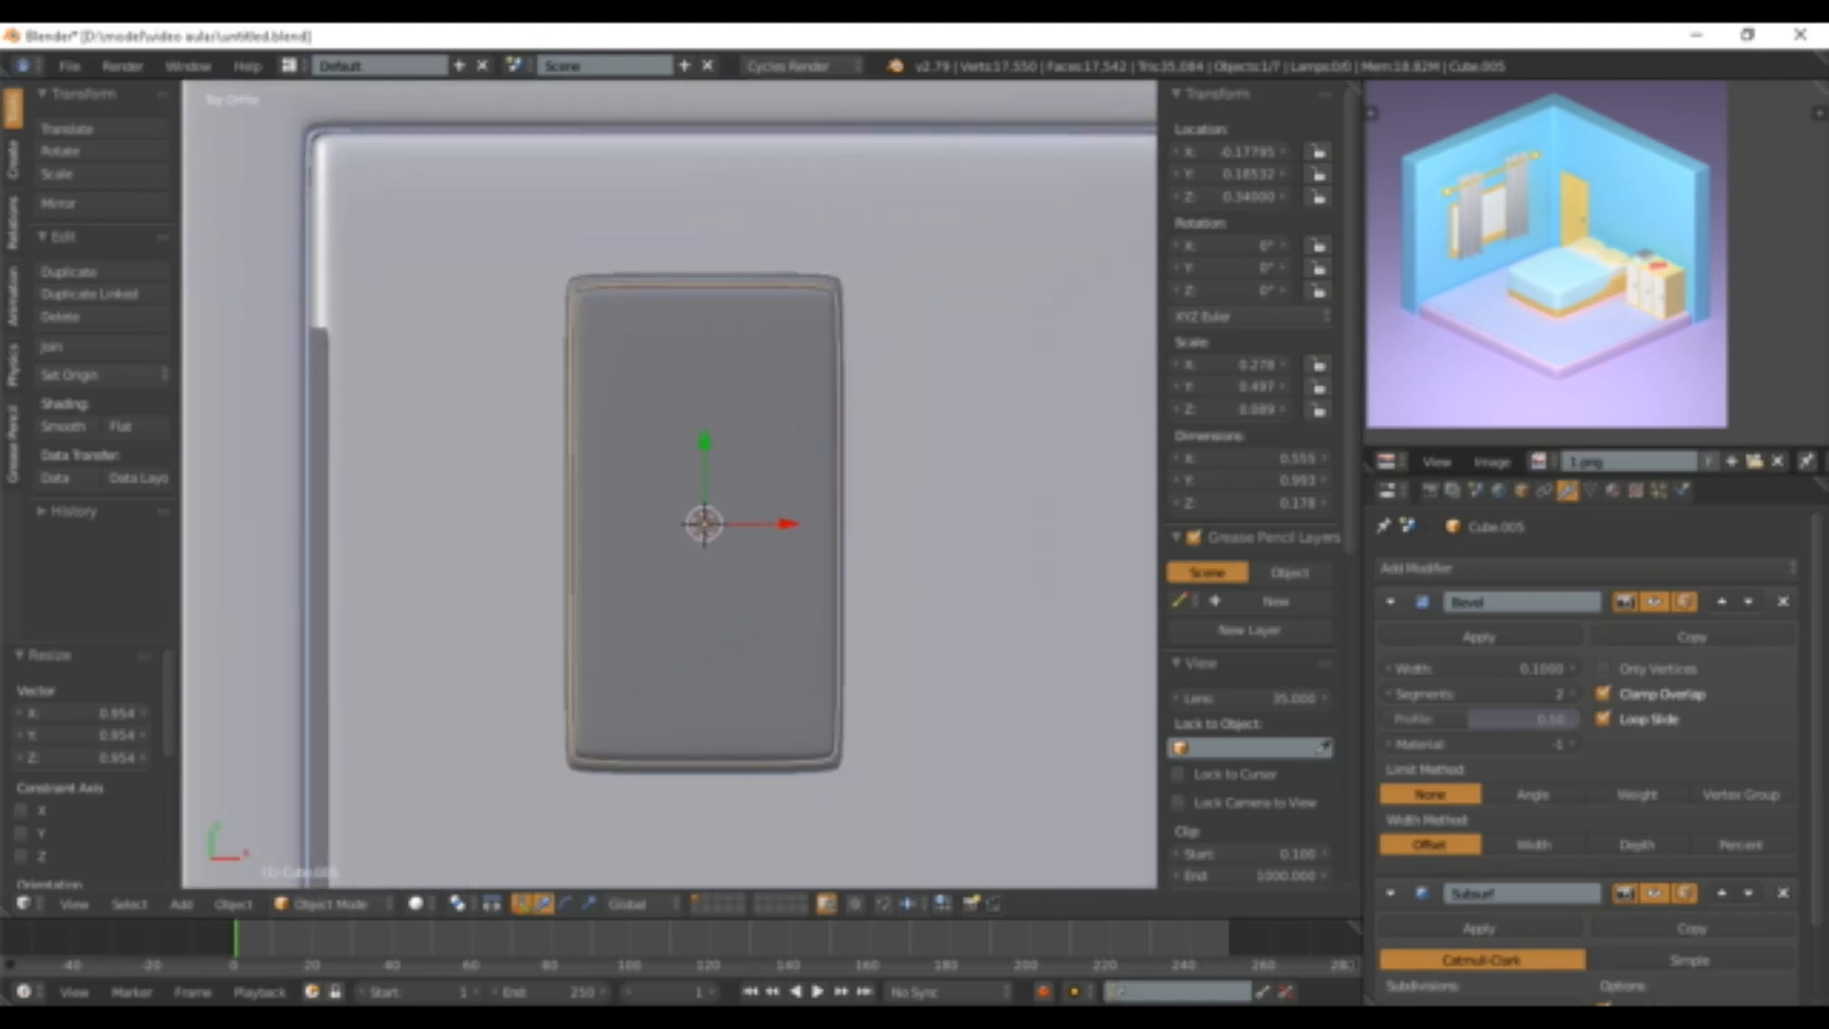
key("s")
left_click(864, 564)
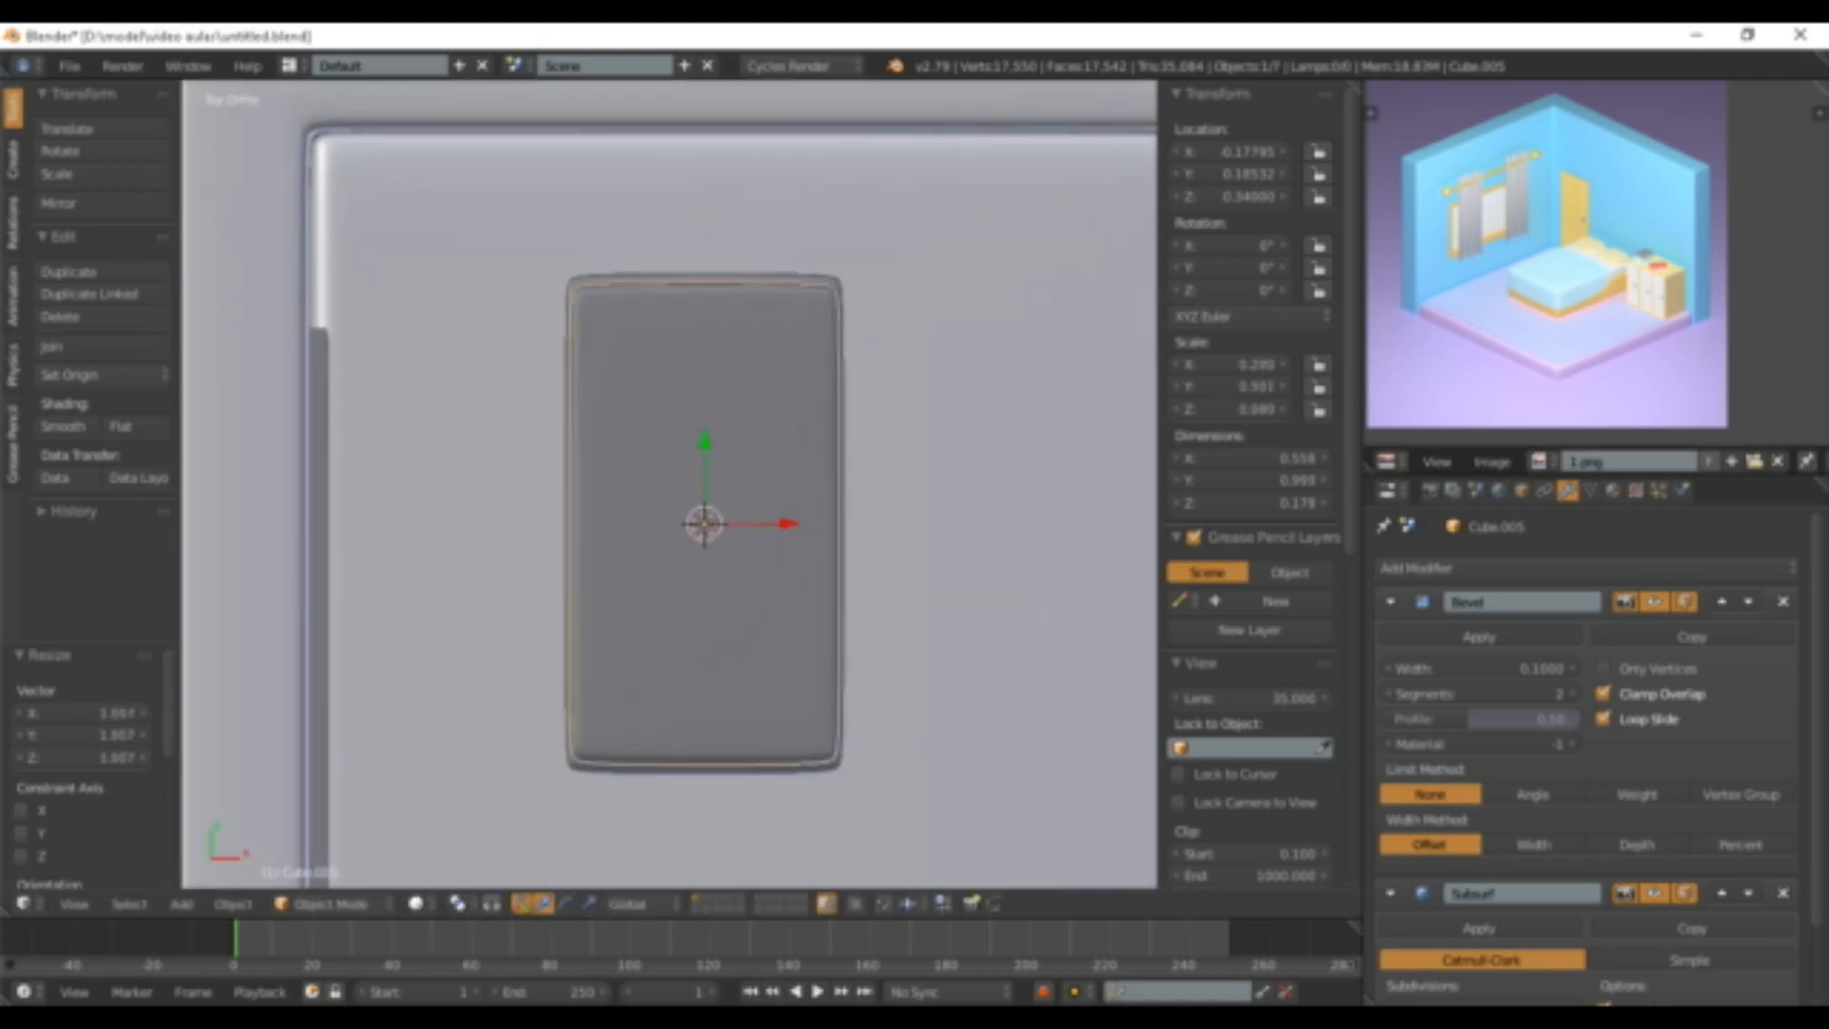
scroll(705, 524, "down", 1)
scroll(705, 524, "up", 2)
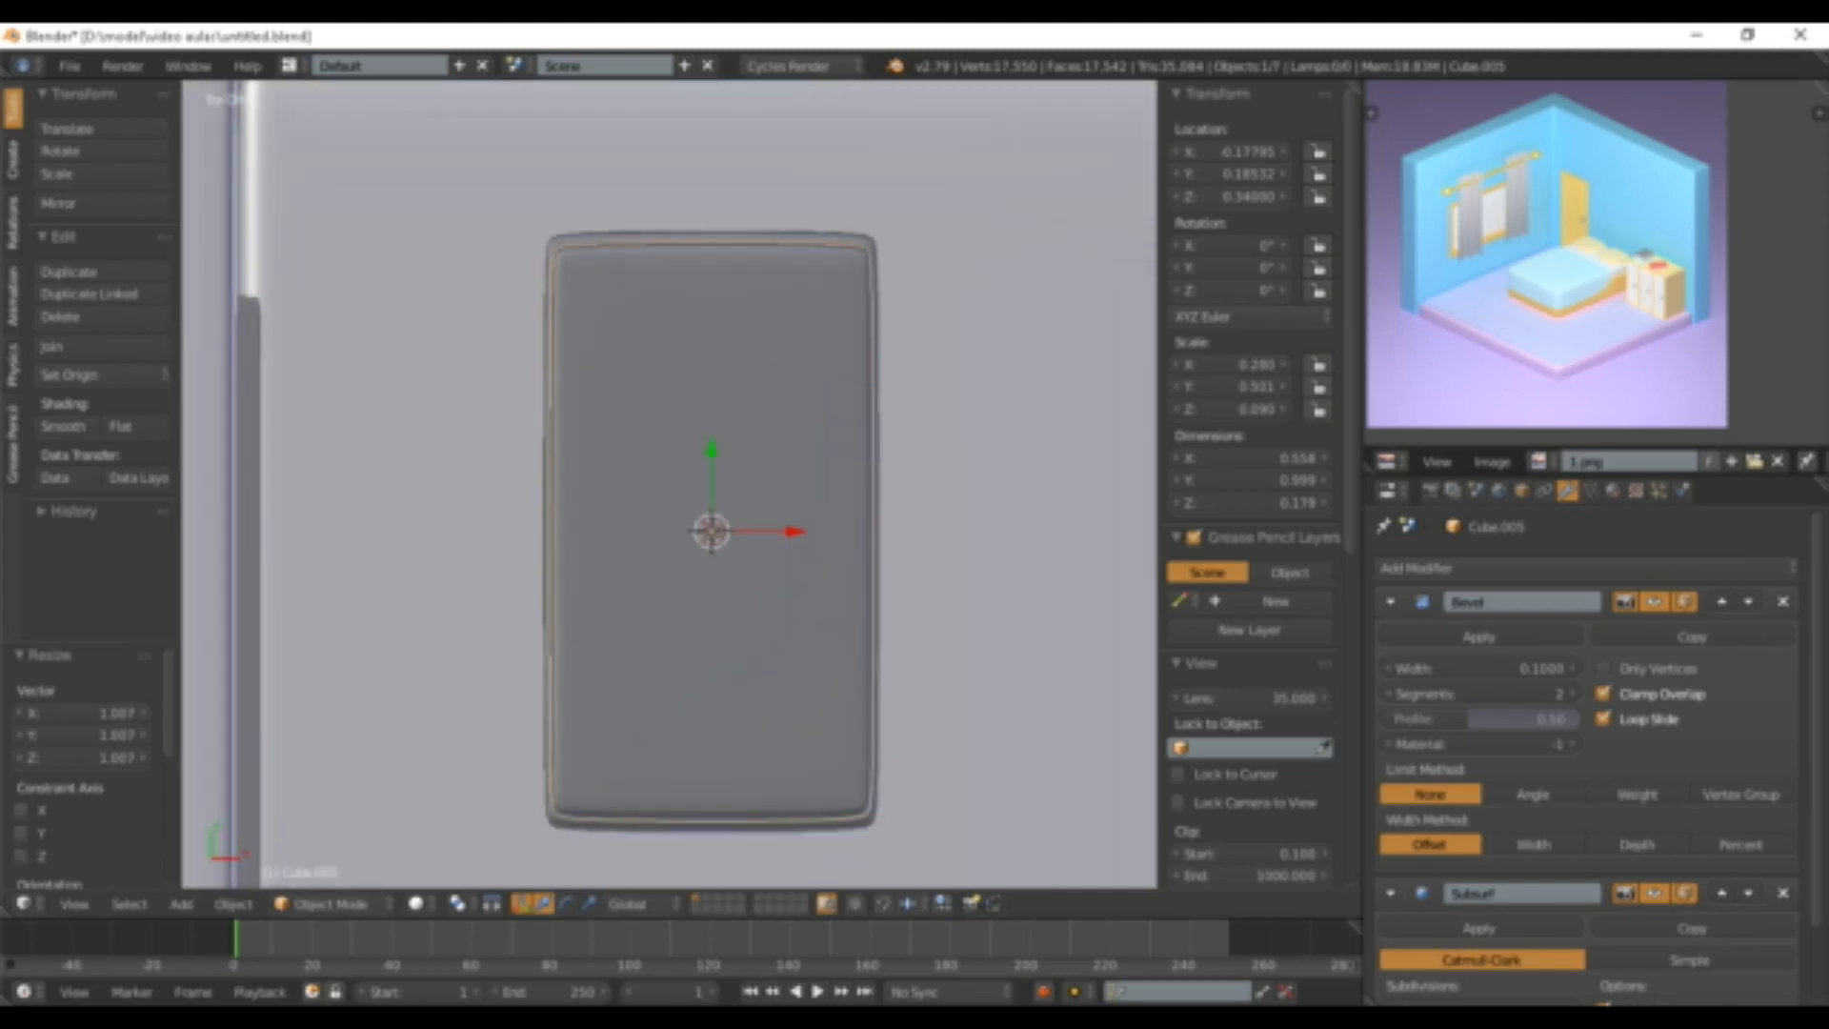
middle_click_drag(705, 524, 553, 393)
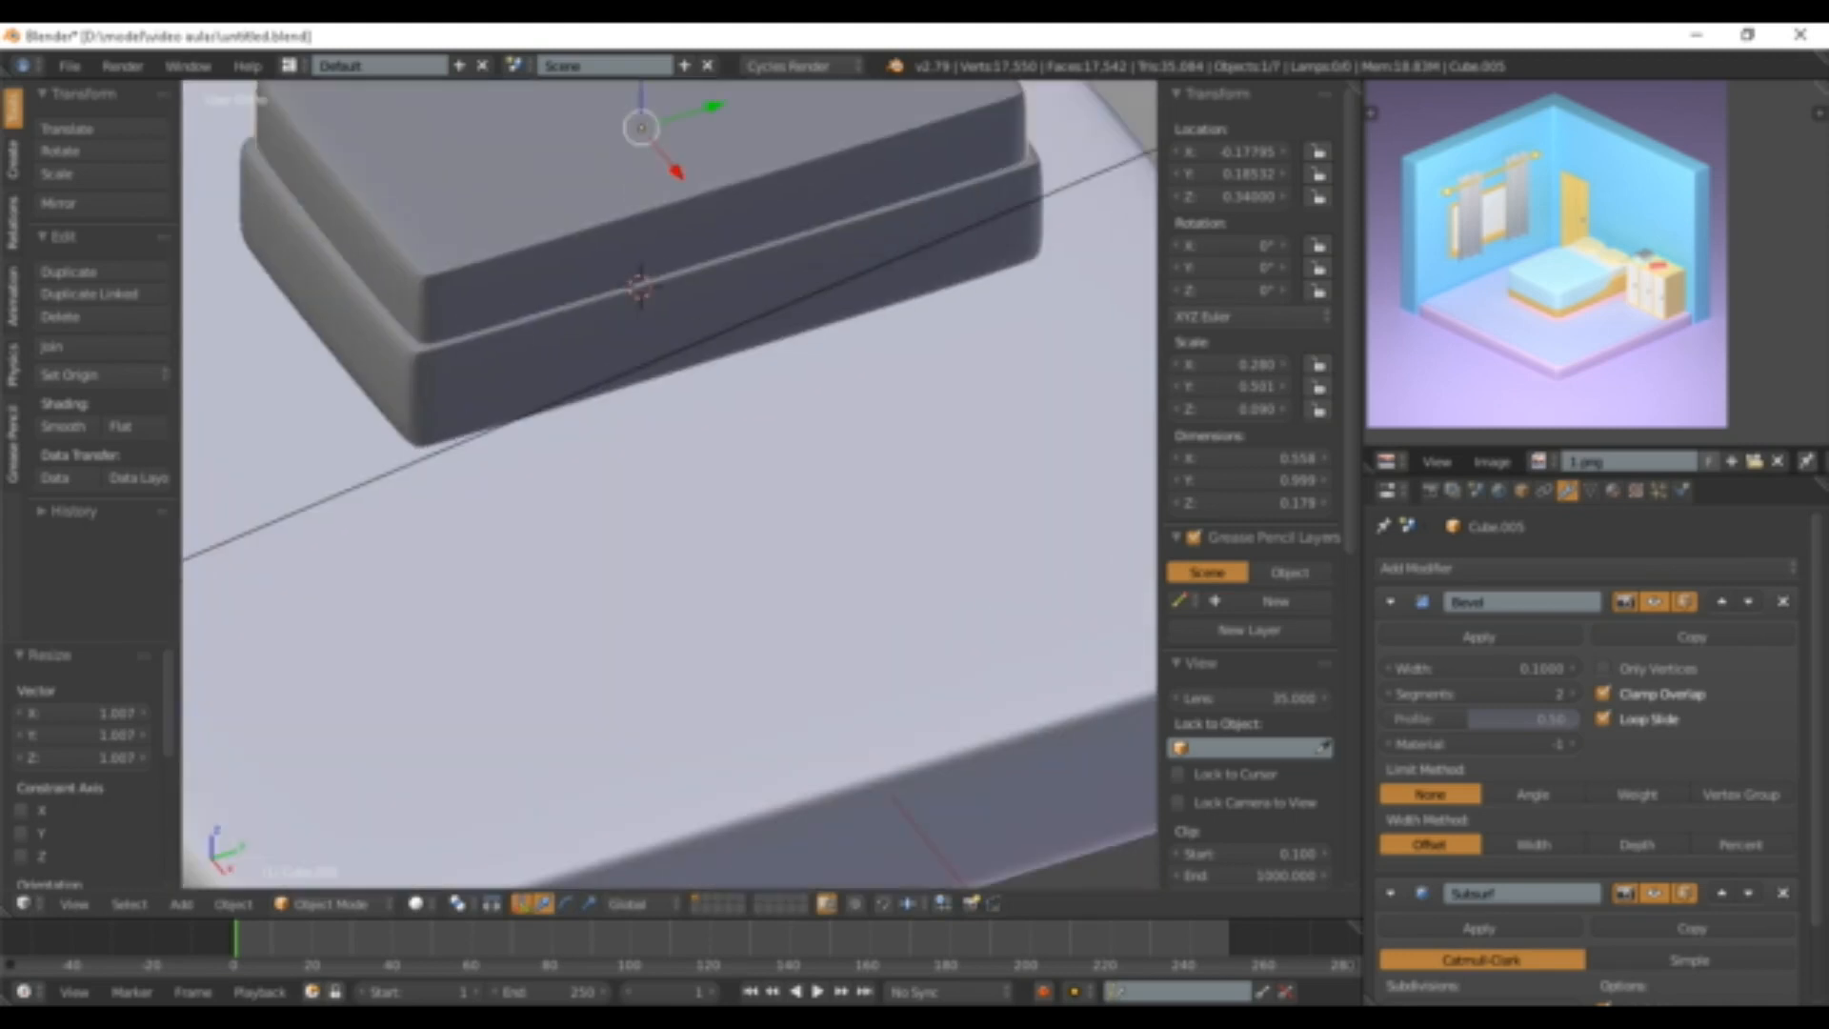
- Flatten the mattress to a Z dimension of about 0.105 and lower it about 0.011 along Z onto the base
key("KP_5")
scroll(553, 393, "down", 4)
middle_click_drag(552, 394, 639, 440)
scroll(515, 429, "up", 2)
key("s")
key("z")
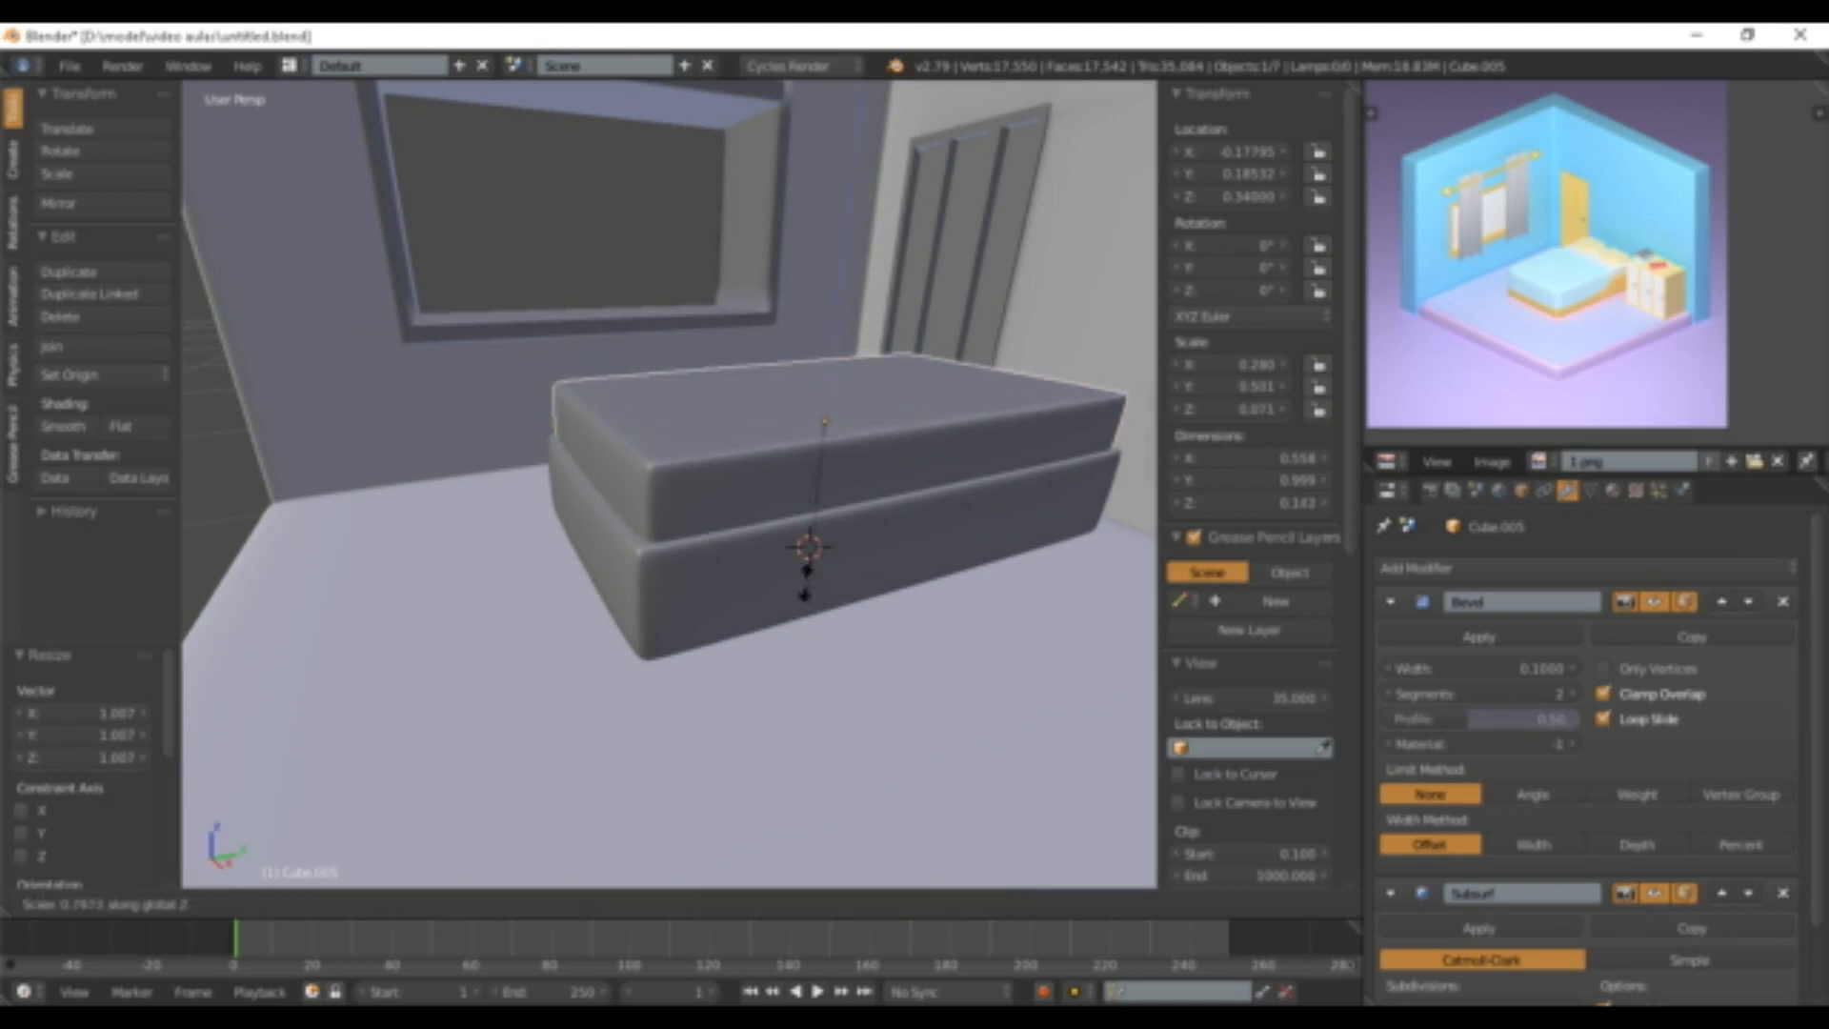
left_click(802, 531)
left_click_drag(831, 333, 830, 345)
- Duplicate the mattress and raise the copy about 0.226 straight up along Z to start the bed cover
middle_click_drag(831, 345, 843, 385)
scroll(669, 484, "up", 2)
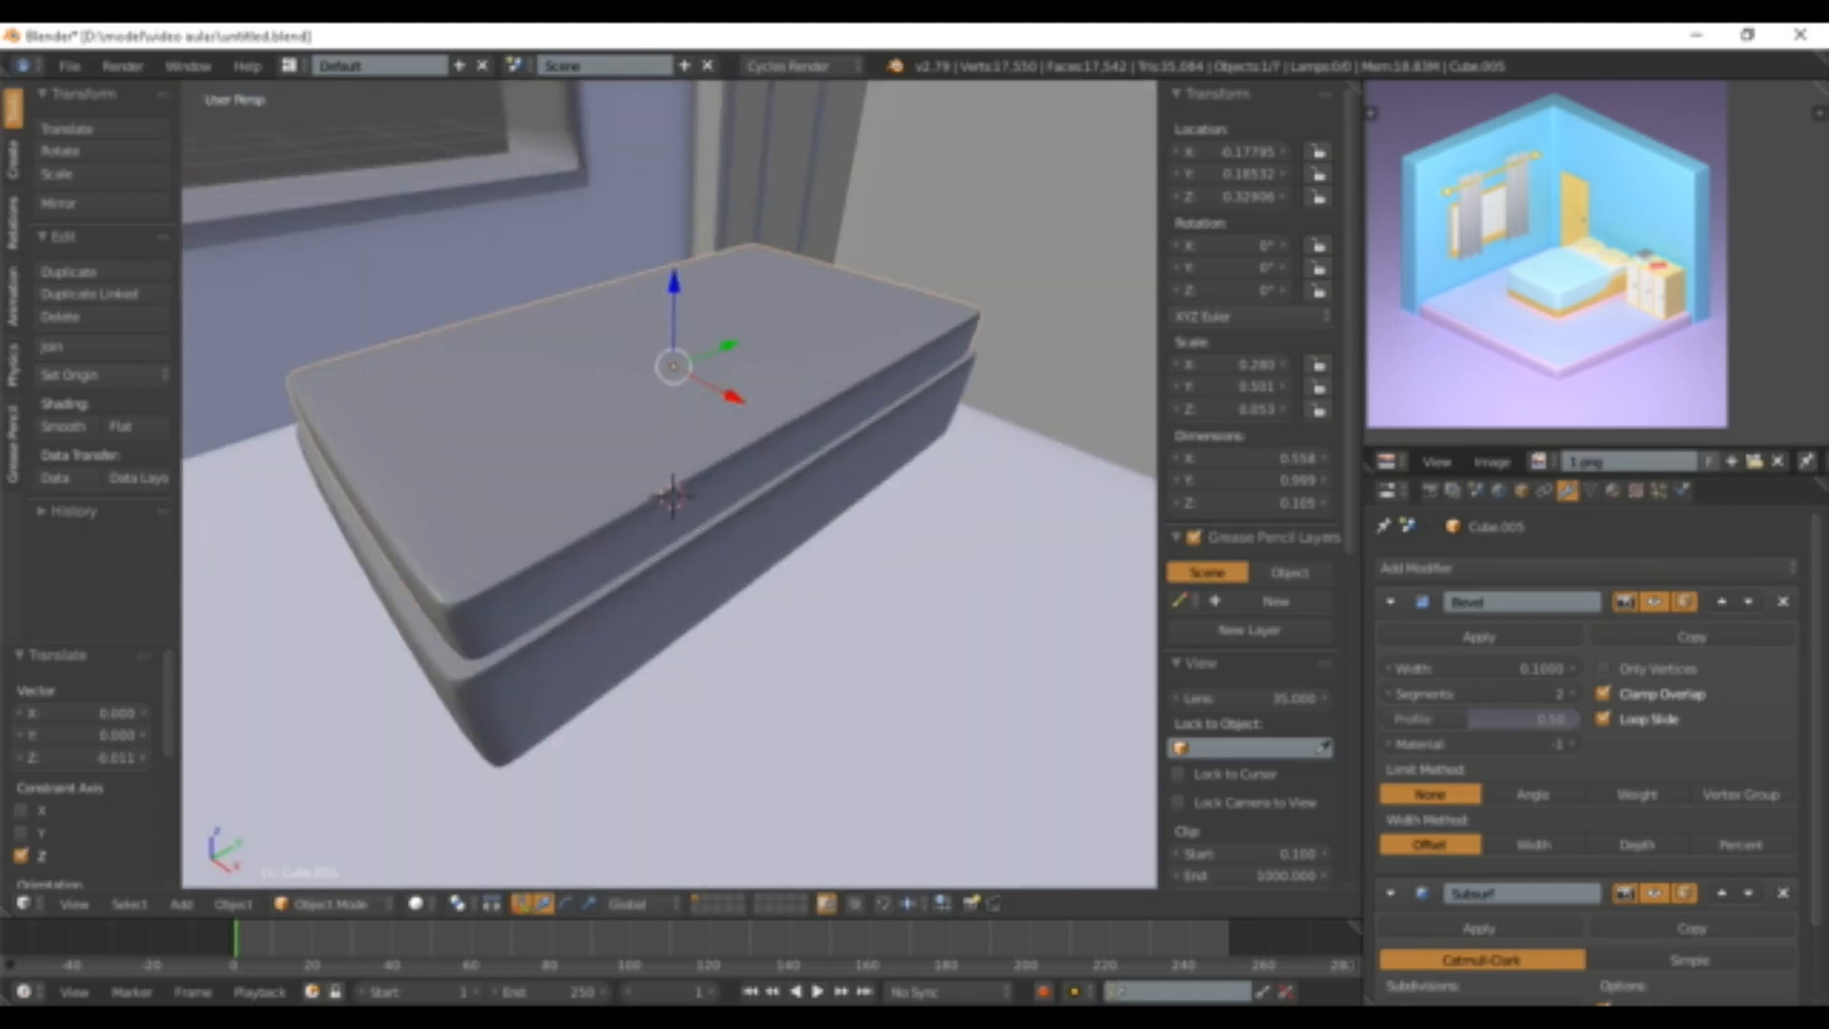
middle_click_drag(669, 484, 618, 470)
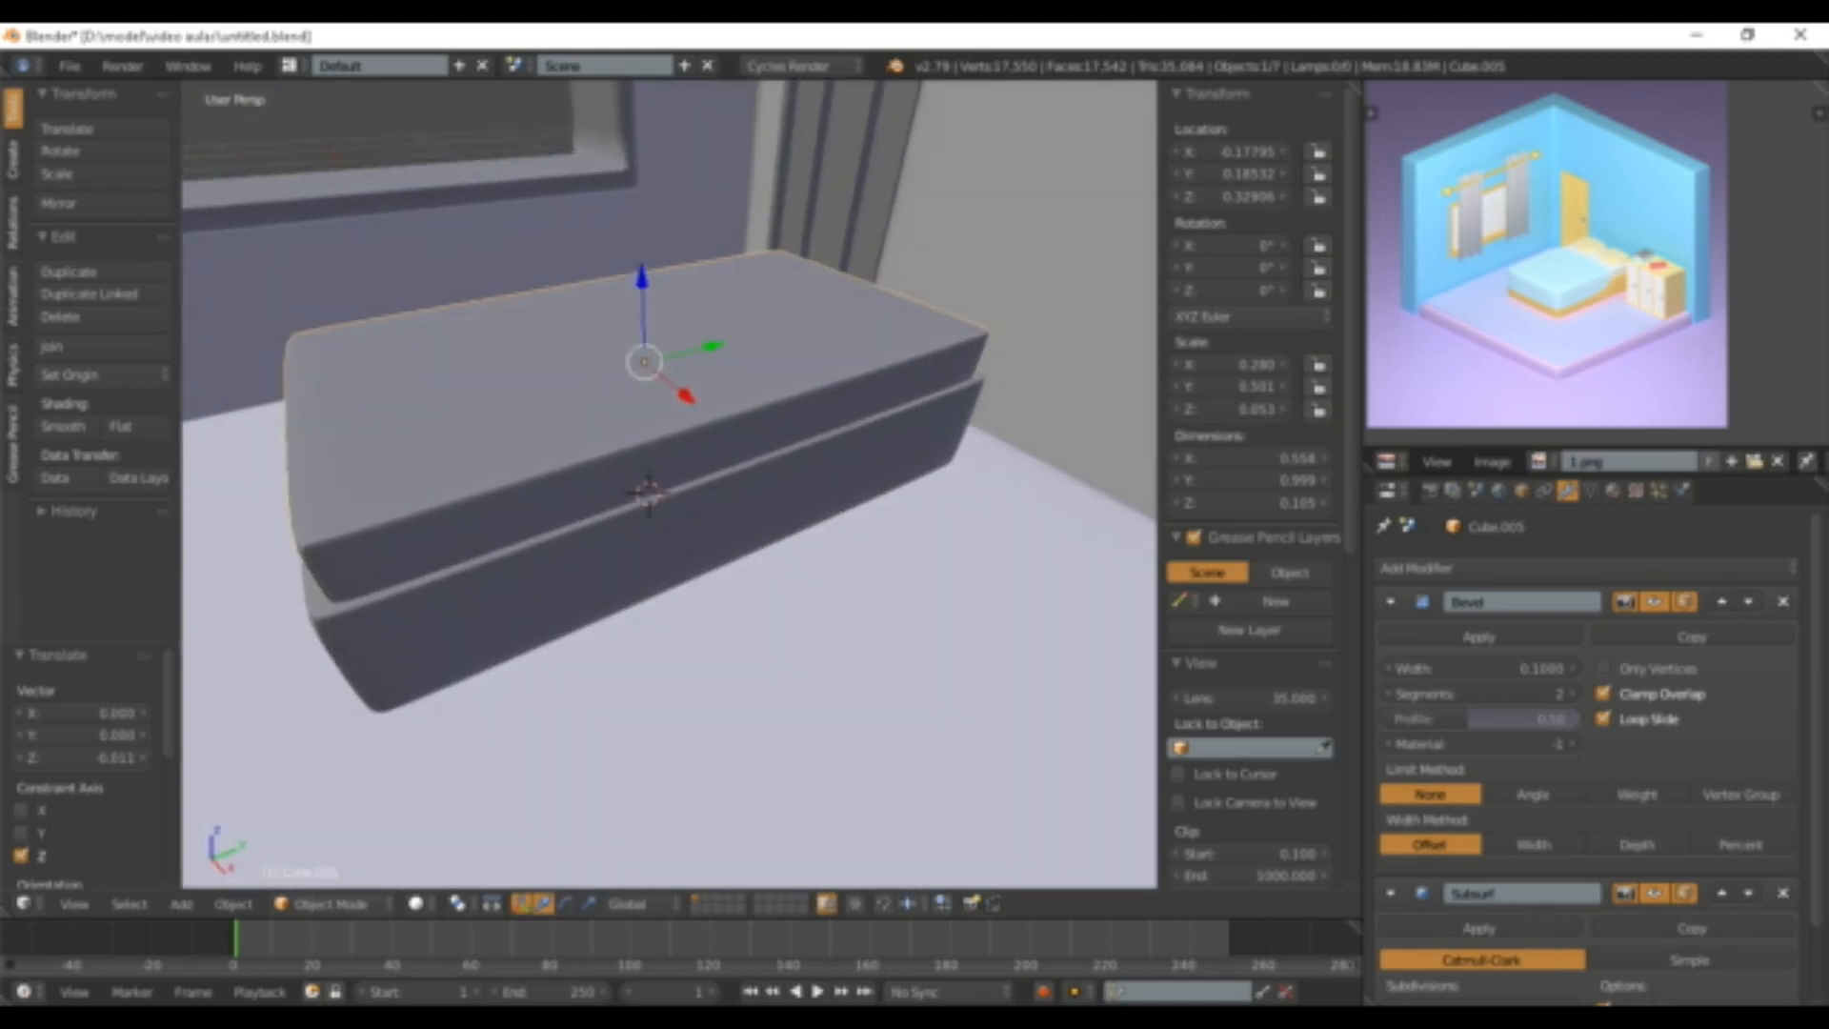
key("shift+d")
right_click(648, 476)
scroll(657, 457, "down", 2)
left_click_drag(646, 303, 646, 192)
- Delete the bottom face and the head-end face of the raised cover's mesh
middle_click_drag(657, 286, 633, 208)
key("Tab")
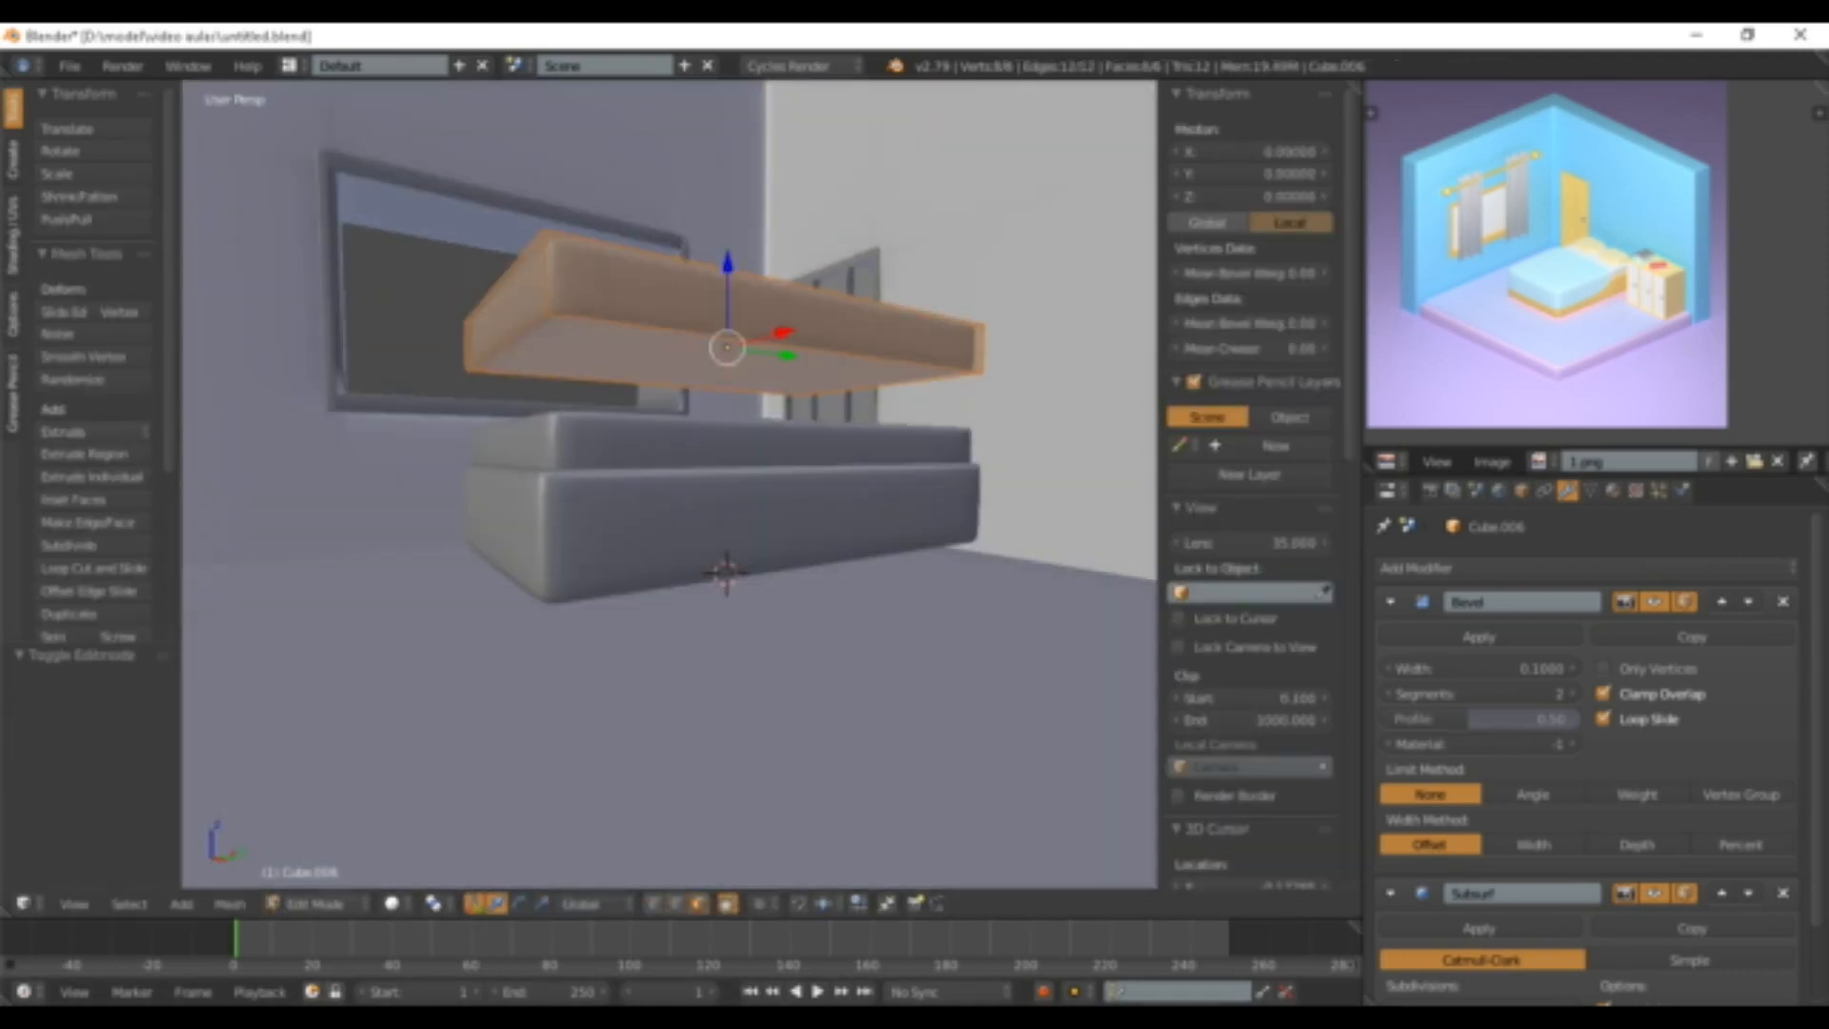
right_click(716, 366)
middle_click_drag(717, 366, 574, 391)
right_click(764, 425, "shift")
middle_click_drag(715, 486, 764, 500)
key("x")
left_click(774, 470)
scroll(764, 500, "down", 4)
key("Tab")
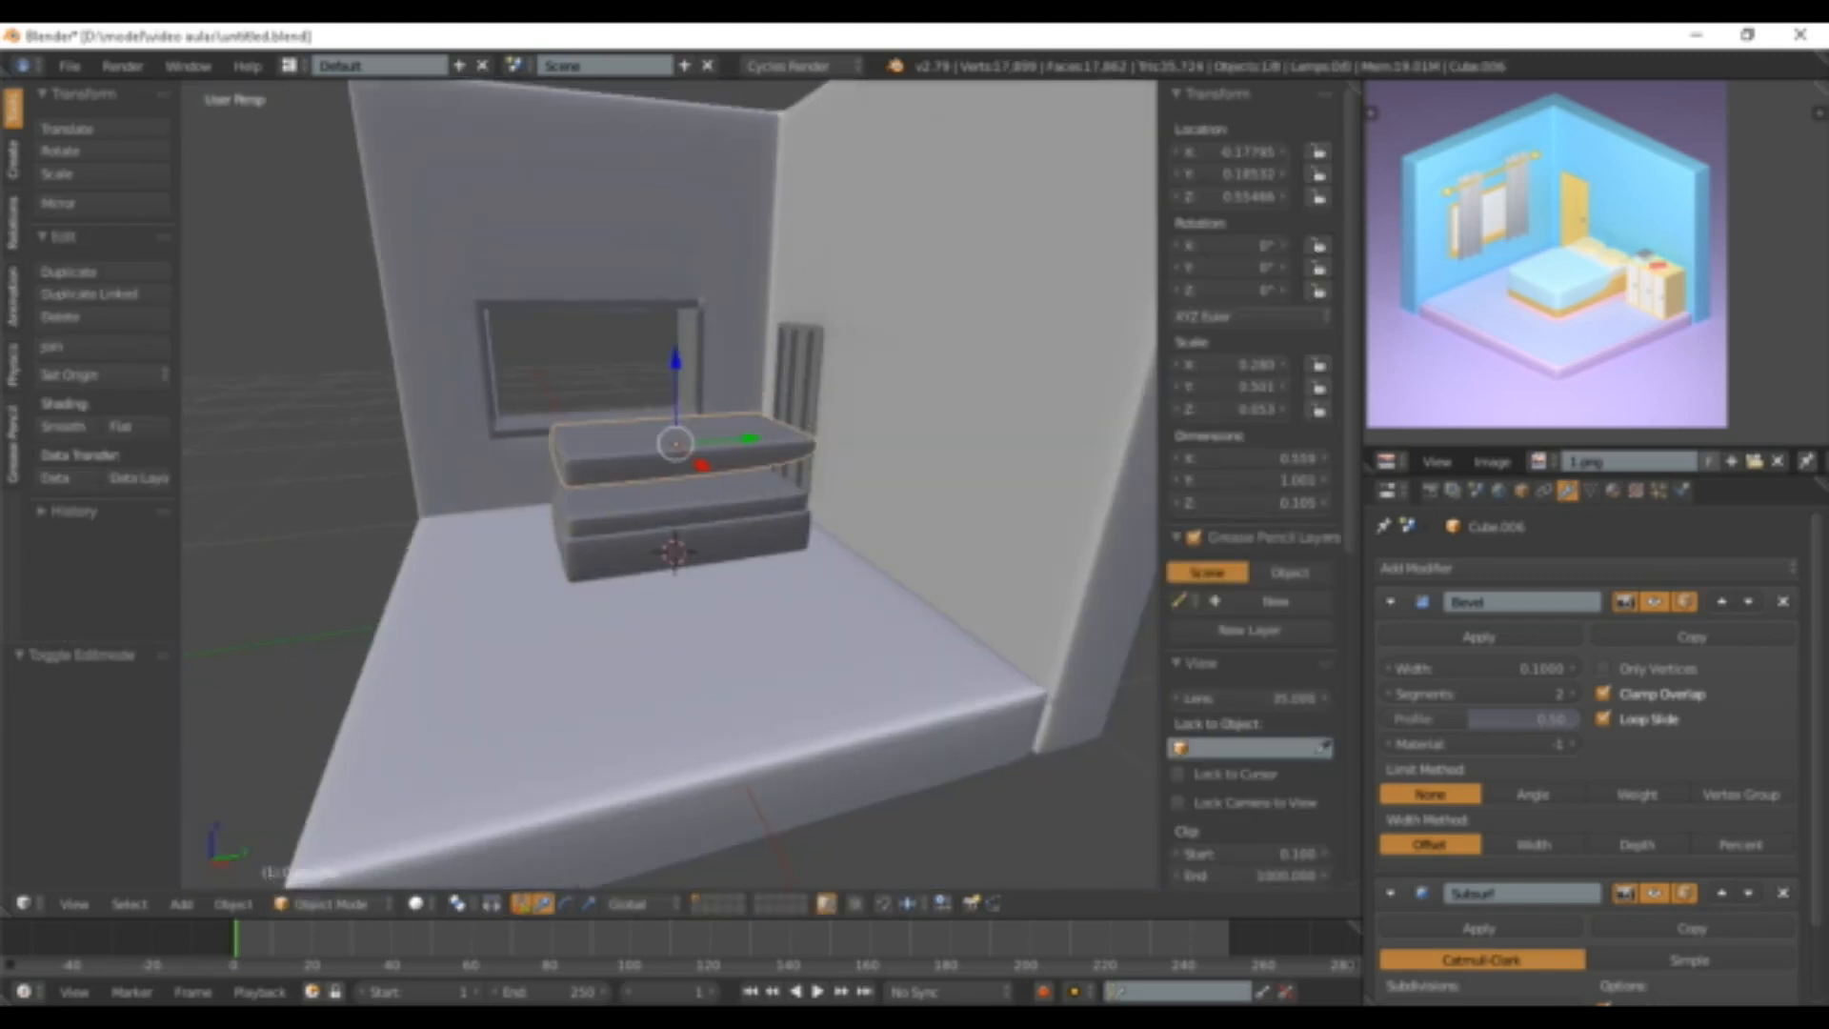
- Scale the cover by about 1.673 along Z and about 0.747 along Y
scroll(695, 457, "up", 4)
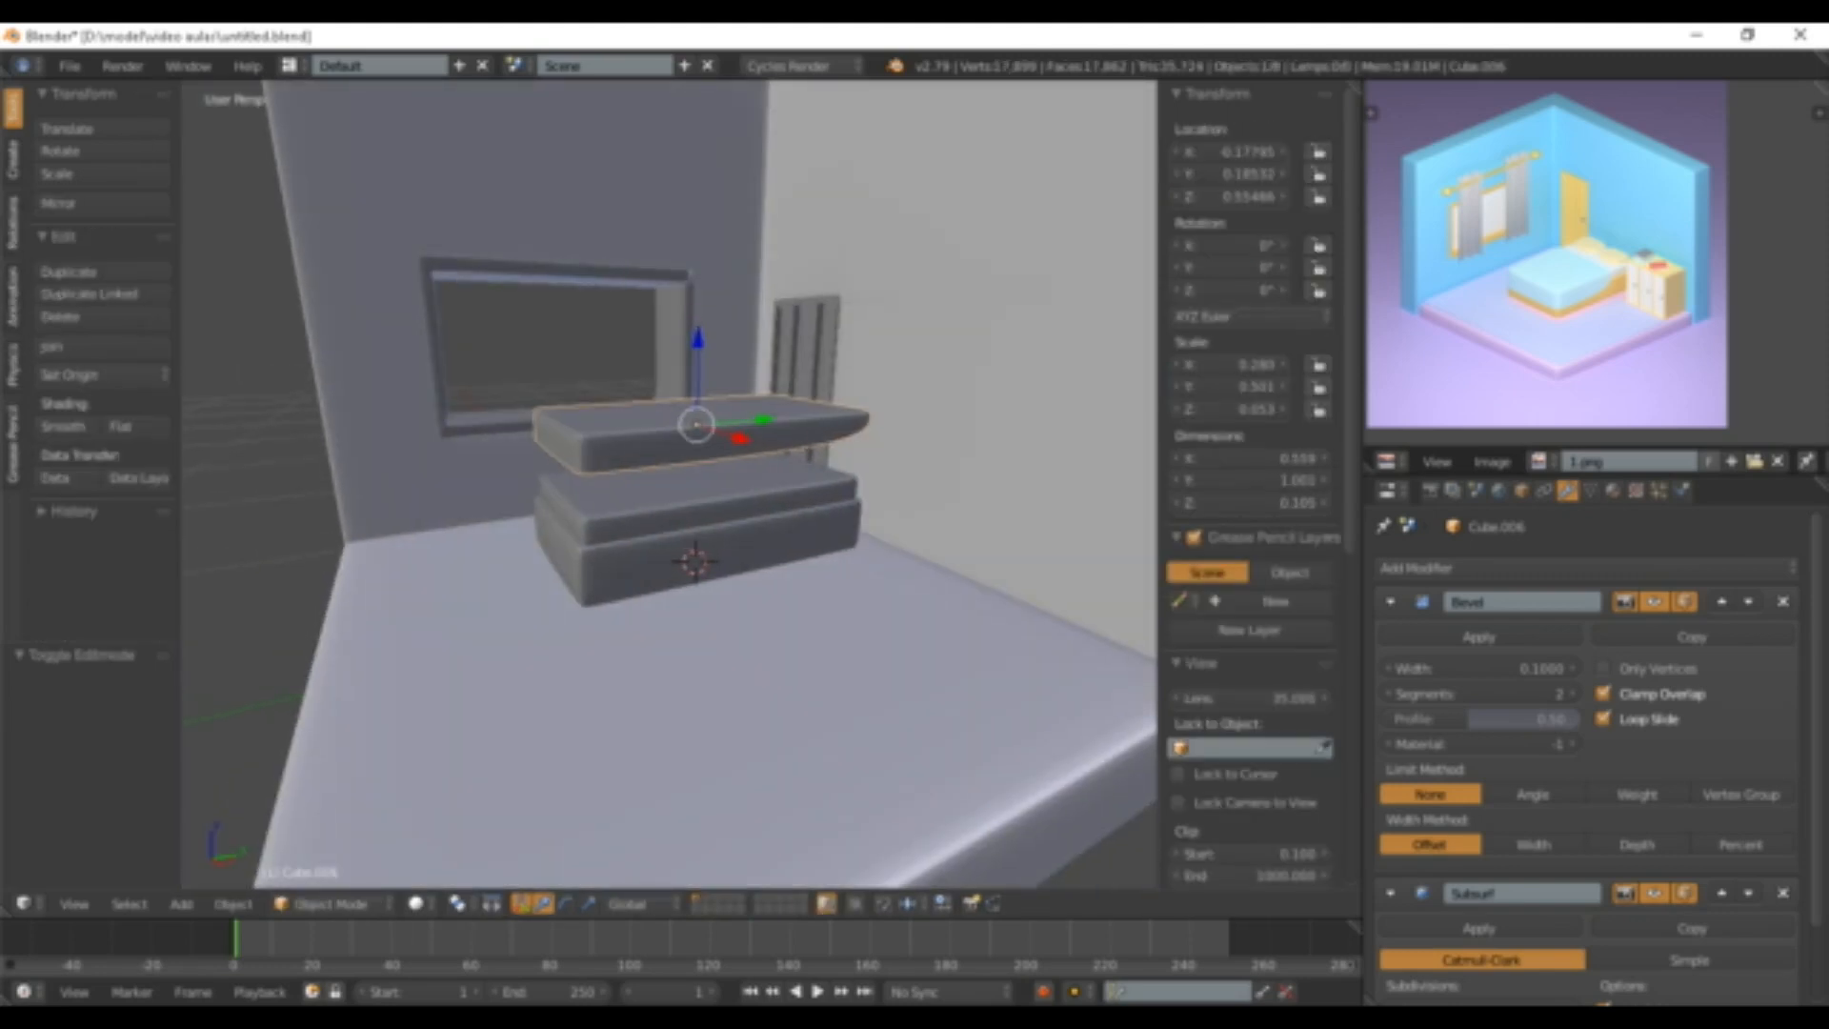
key("s")
key("z")
left_click(809, 591)
middle_click_drag(810, 591, 762, 621)
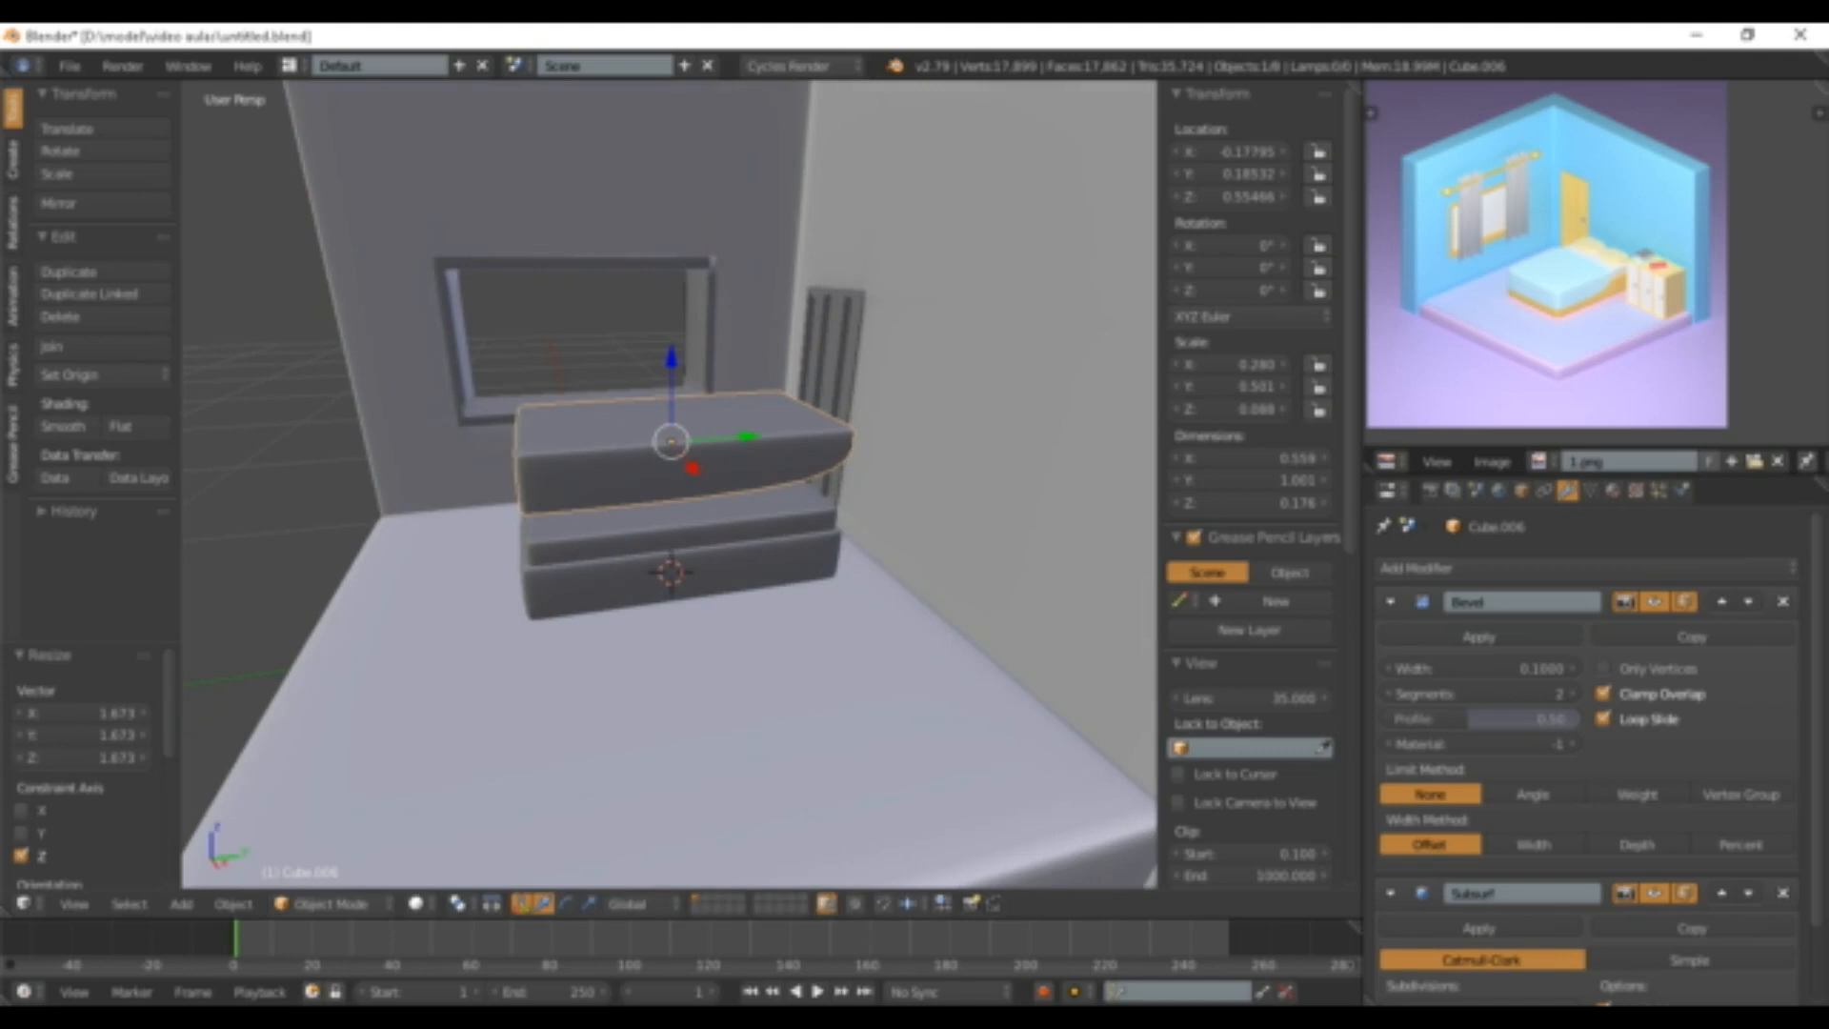
key("s")
key("y")
left_click(888, 547)
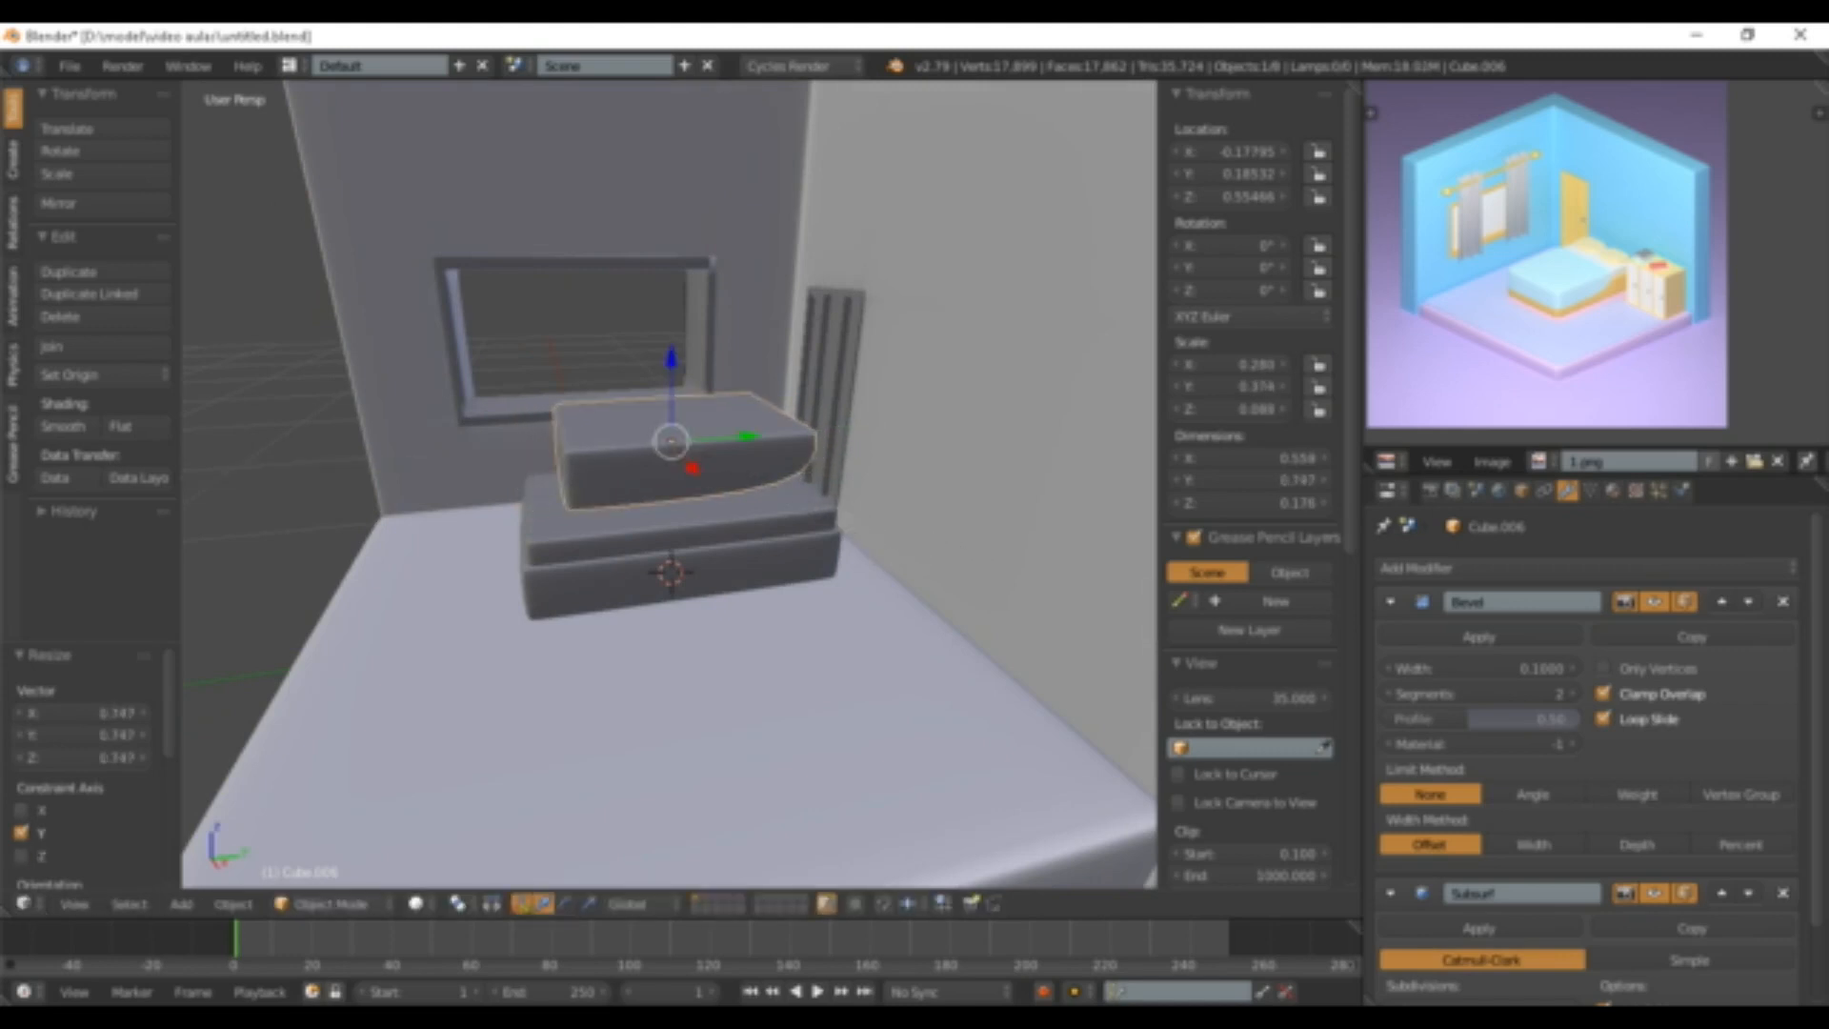
- Move the cover about -0.128 along Y toward the foot of the bed and lower it toward the mattress
middle_click_drag(888, 547, 858, 572)
key("g")
key("y")
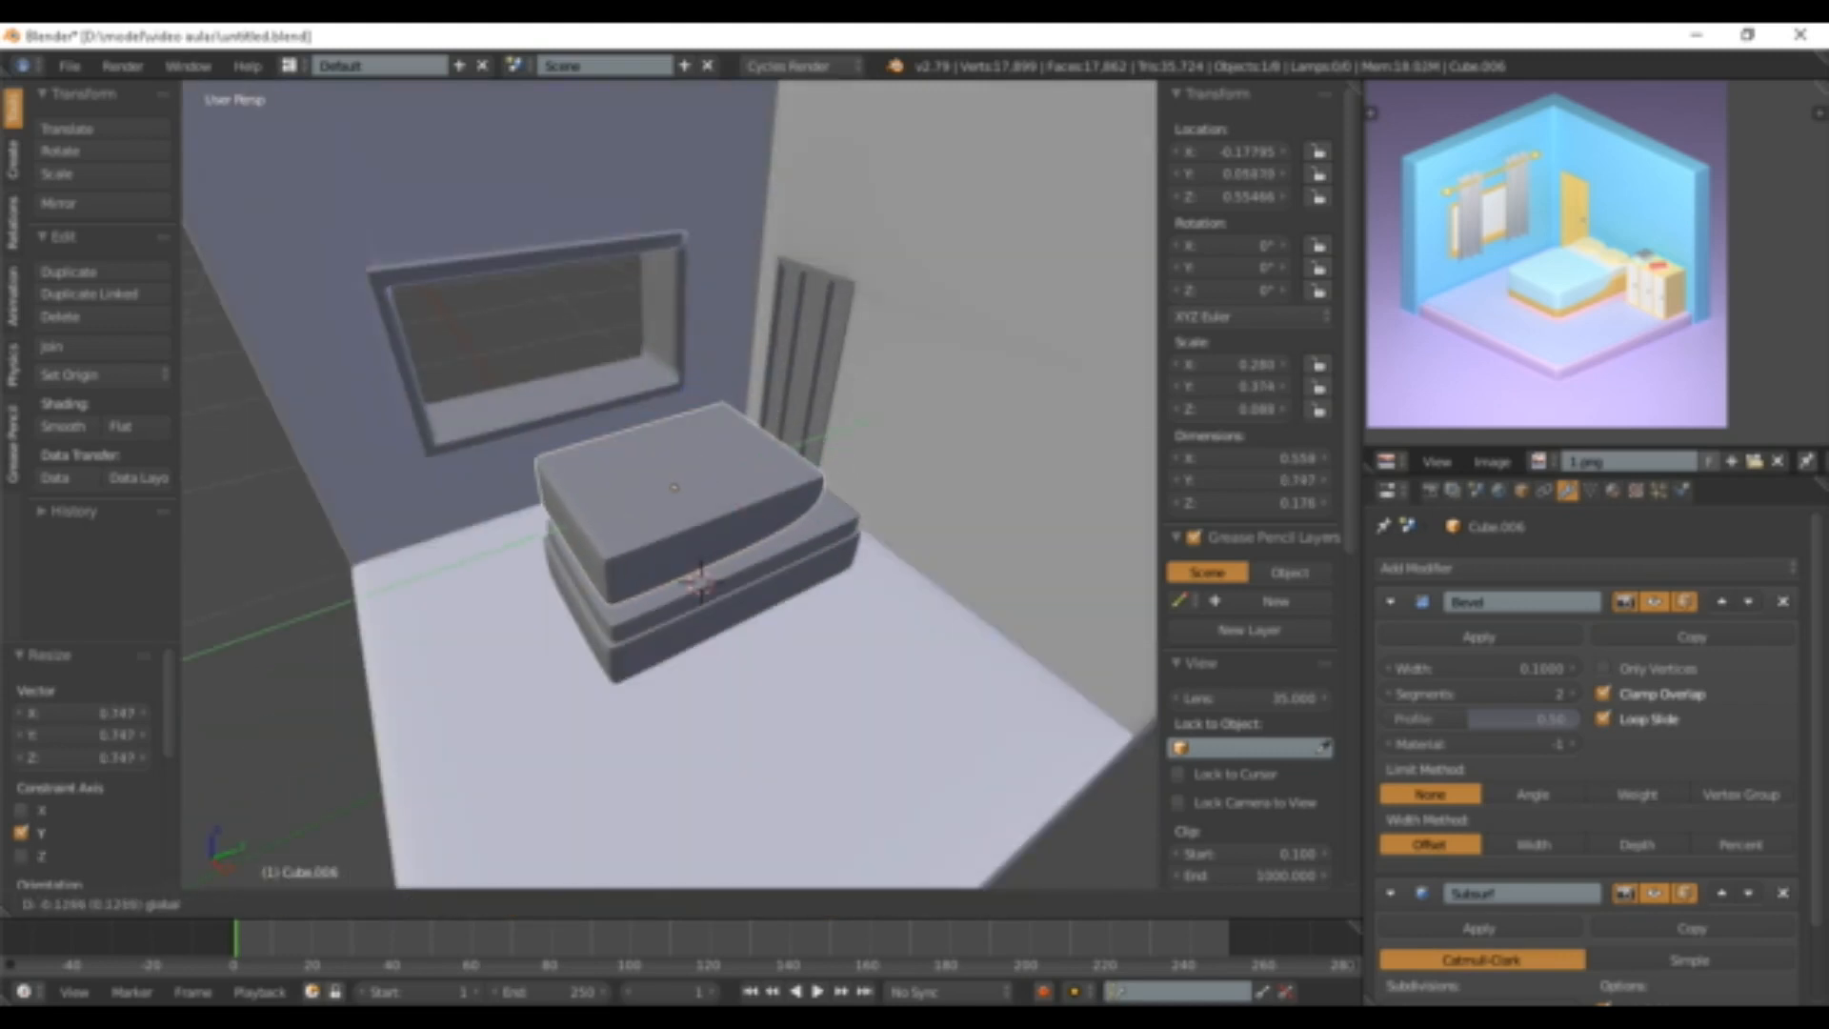
left_click(819, 562)
middle_click_drag(819, 563, 855, 505)
key("g")
key("z")
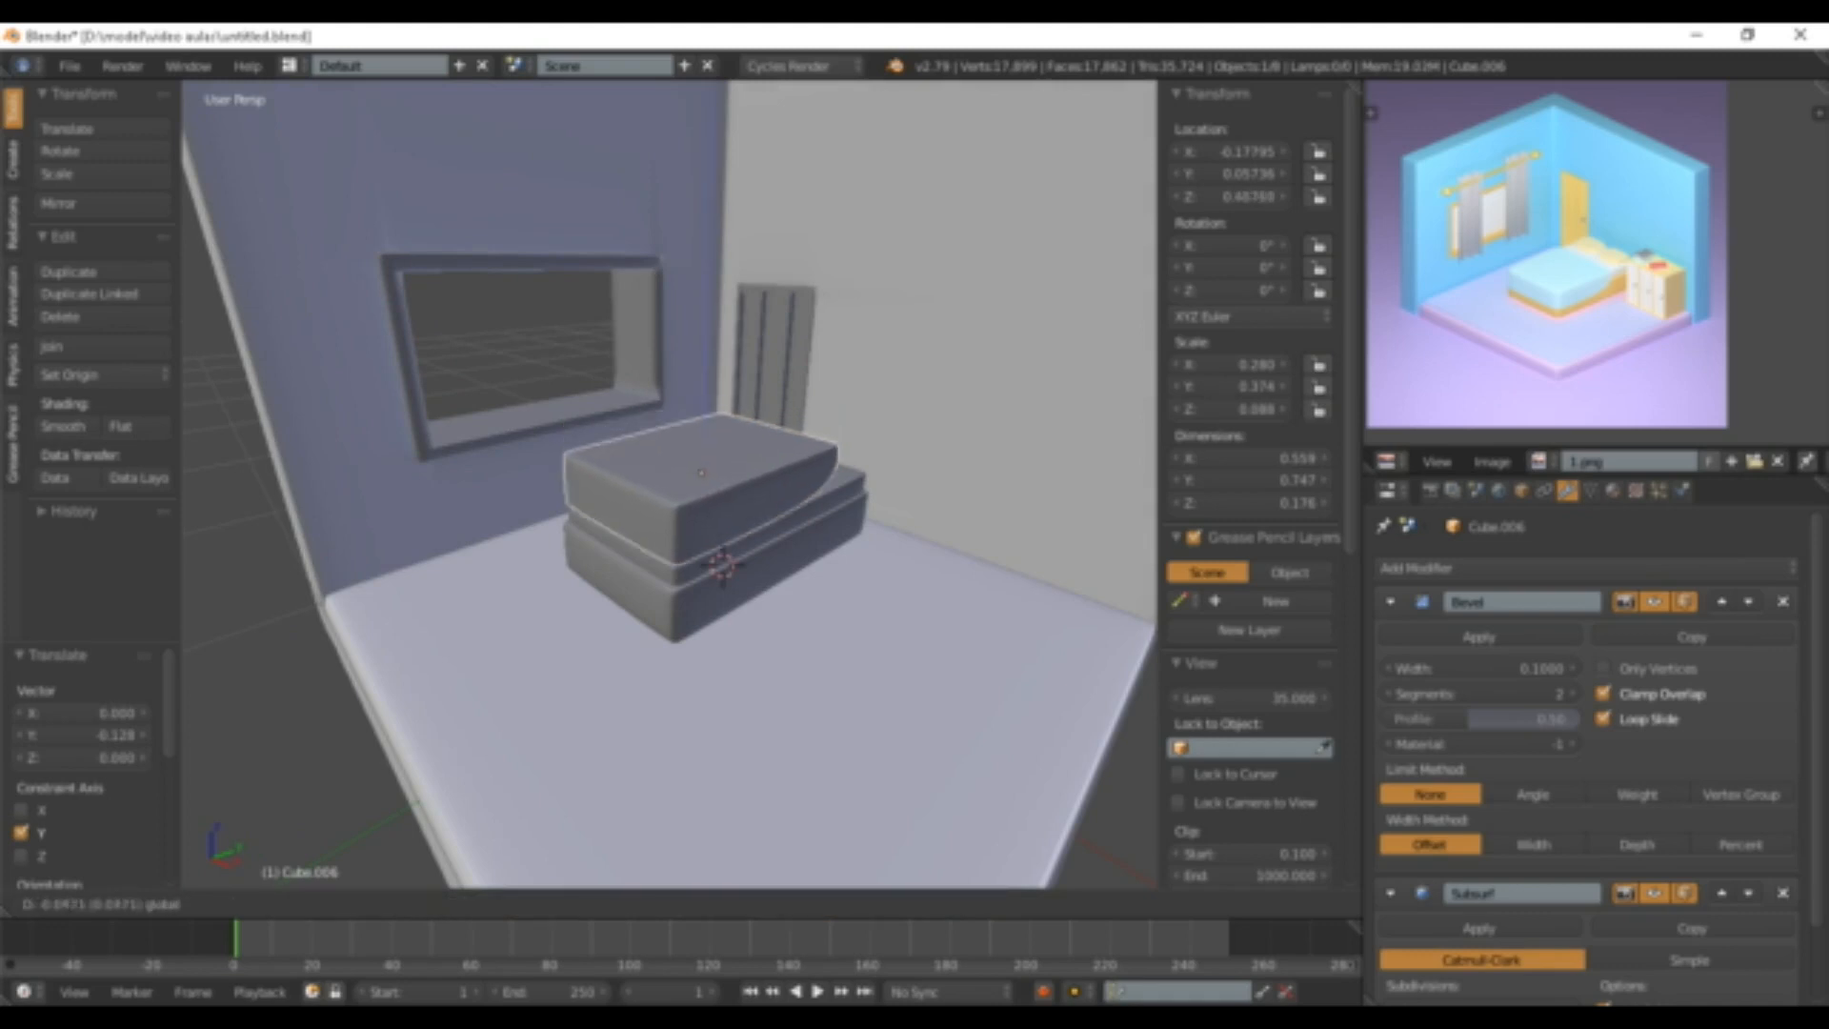
left_click(905, 514)
- Fit the cover over the mattress by adjusting its height to a Z location of about 0.305
middle_click_drag(905, 515, 815, 460)
key("g")
key("z")
left_click(762, 514)
middle_click_drag(762, 515, 857, 534)
key("g")
key("z")
left_click(853, 526)
scroll(852, 525, "up", 1)
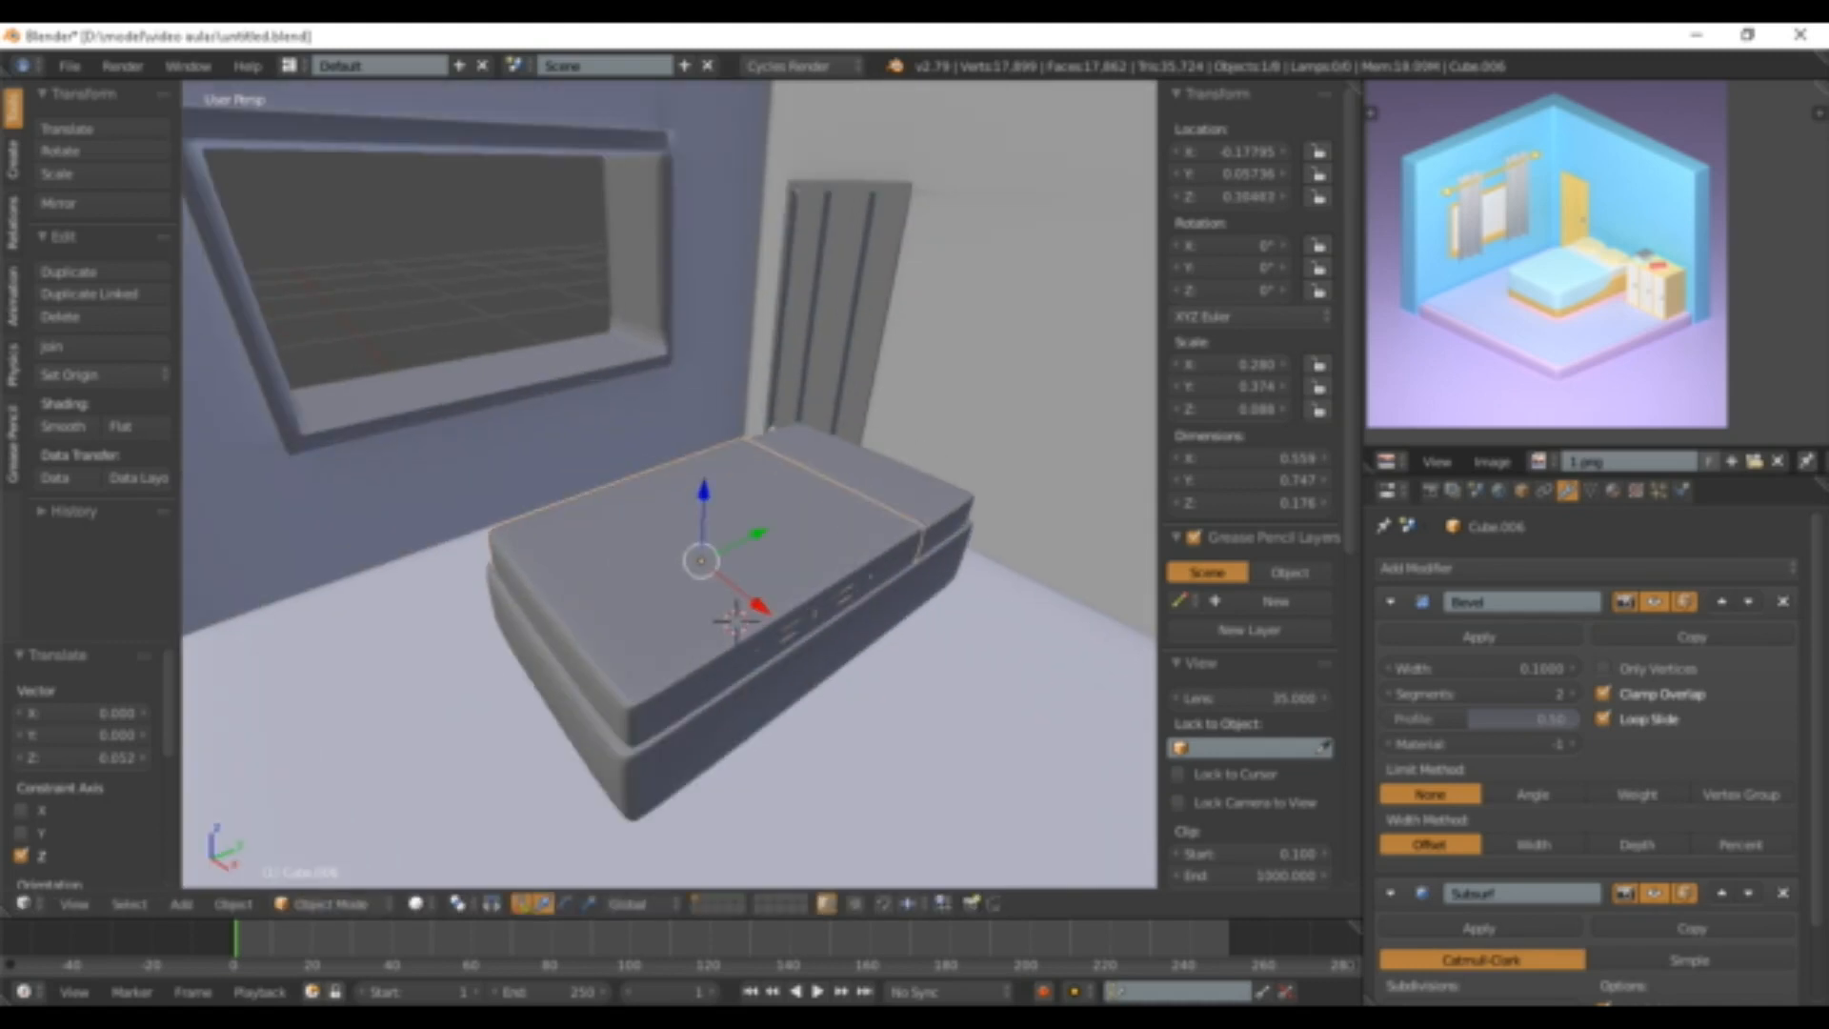
- Widen the cover by a factor of about 1.045 along X and shift it about -0.015 along Y
key("s")
key("x")
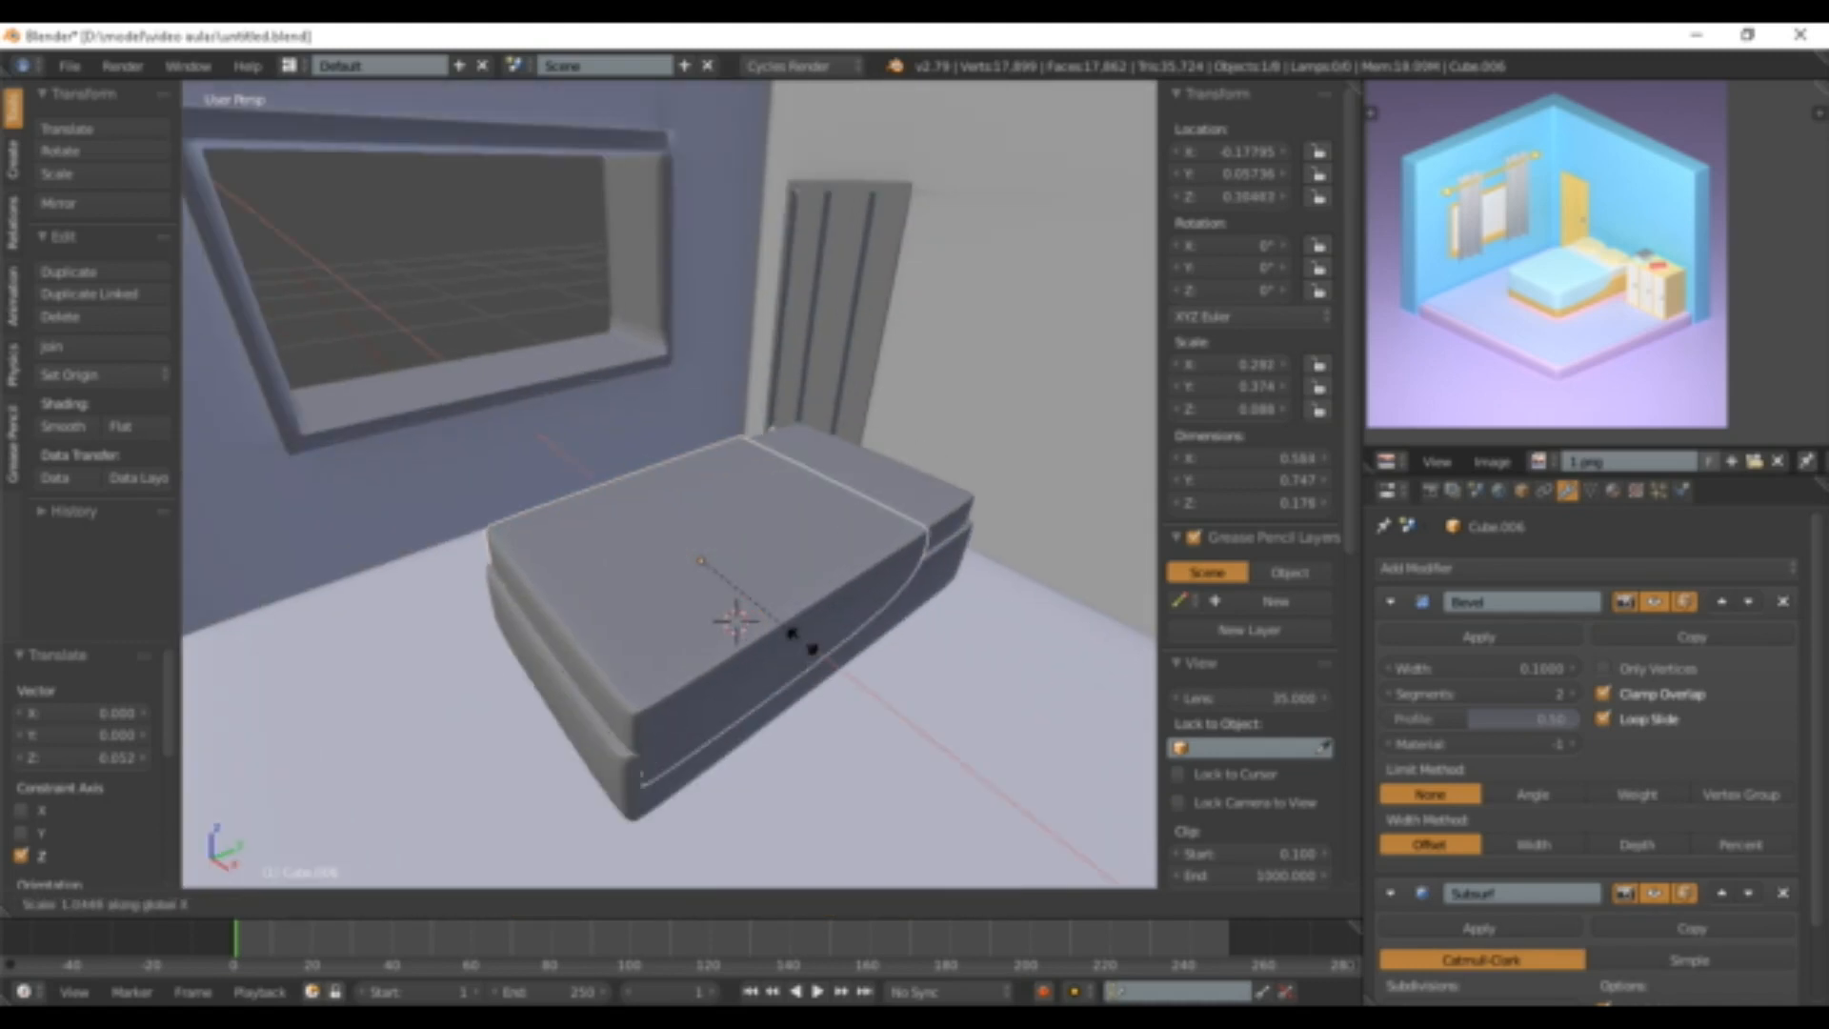
left_click(800, 640)
middle_click_drag(800, 640, 724, 619)
key("g")
key("y")
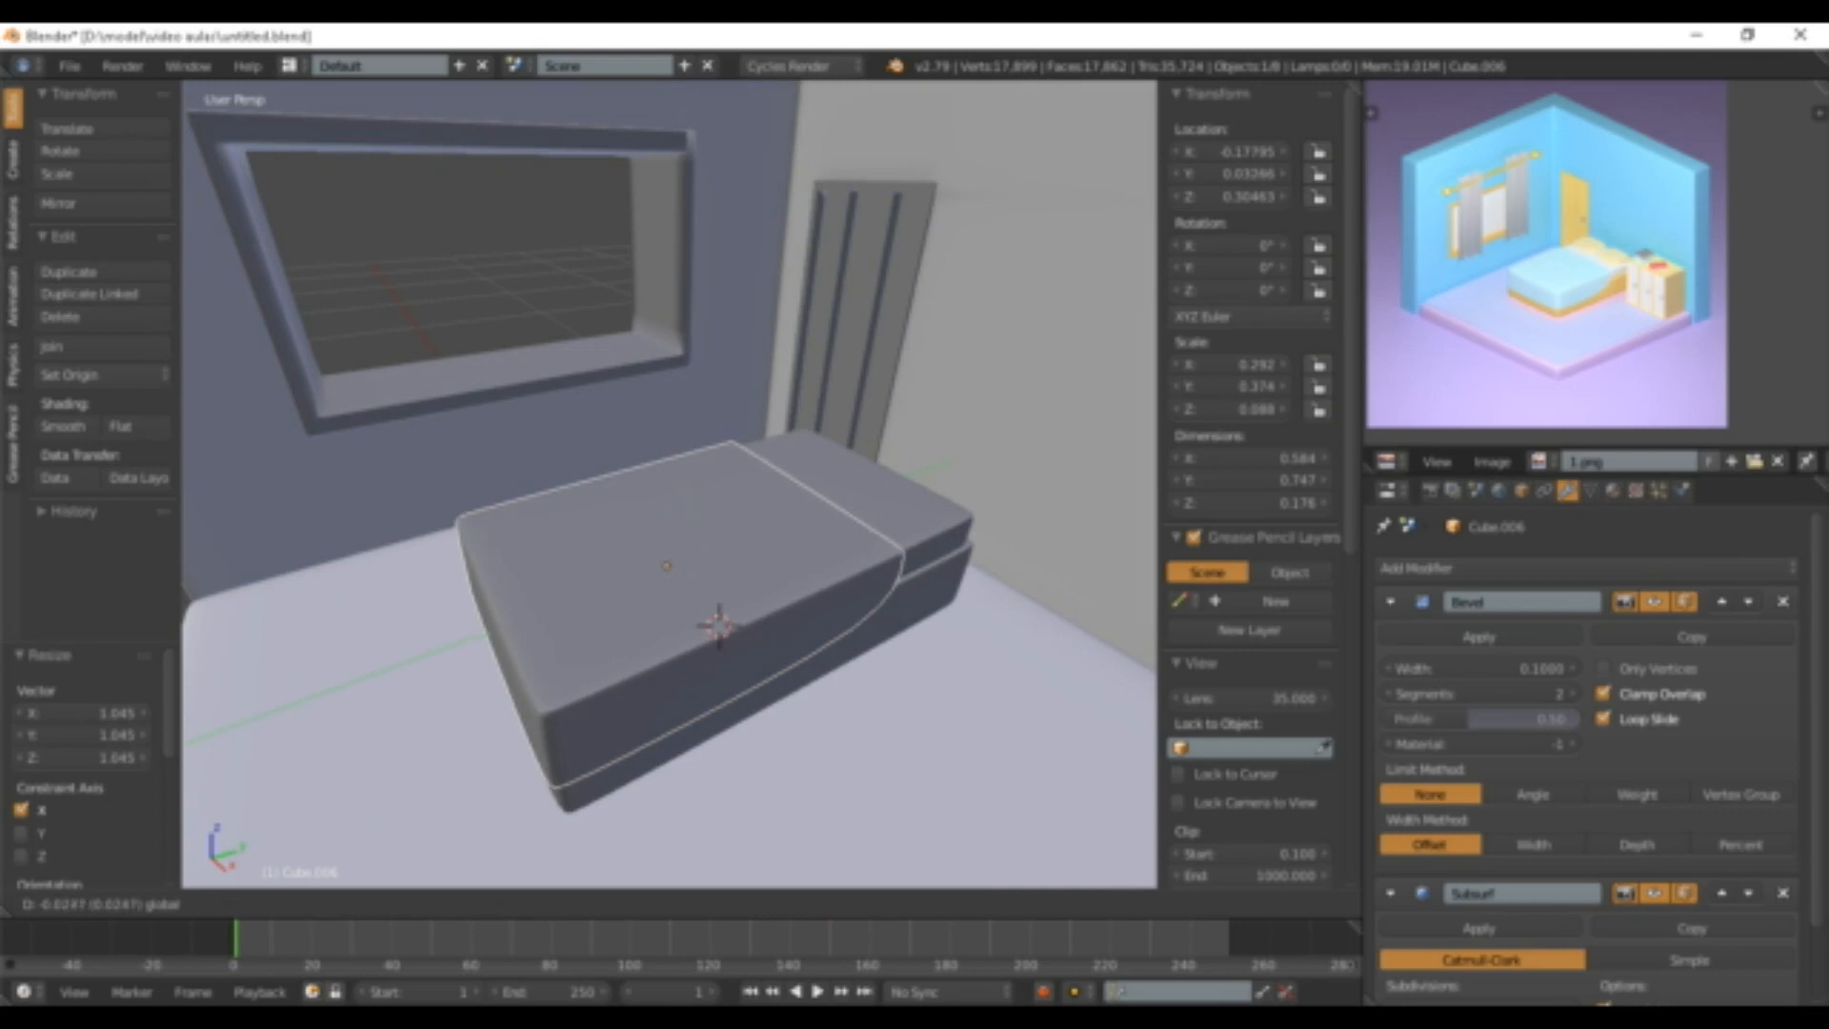
left_click(724, 619)
mouse_move(724, 619)
middle_mouse_down()
mouse_move(600, 572)
mouse_move(495, 567)
mouse_move(590, 610)
mouse_move(730, 621)
middle_mouse_up()
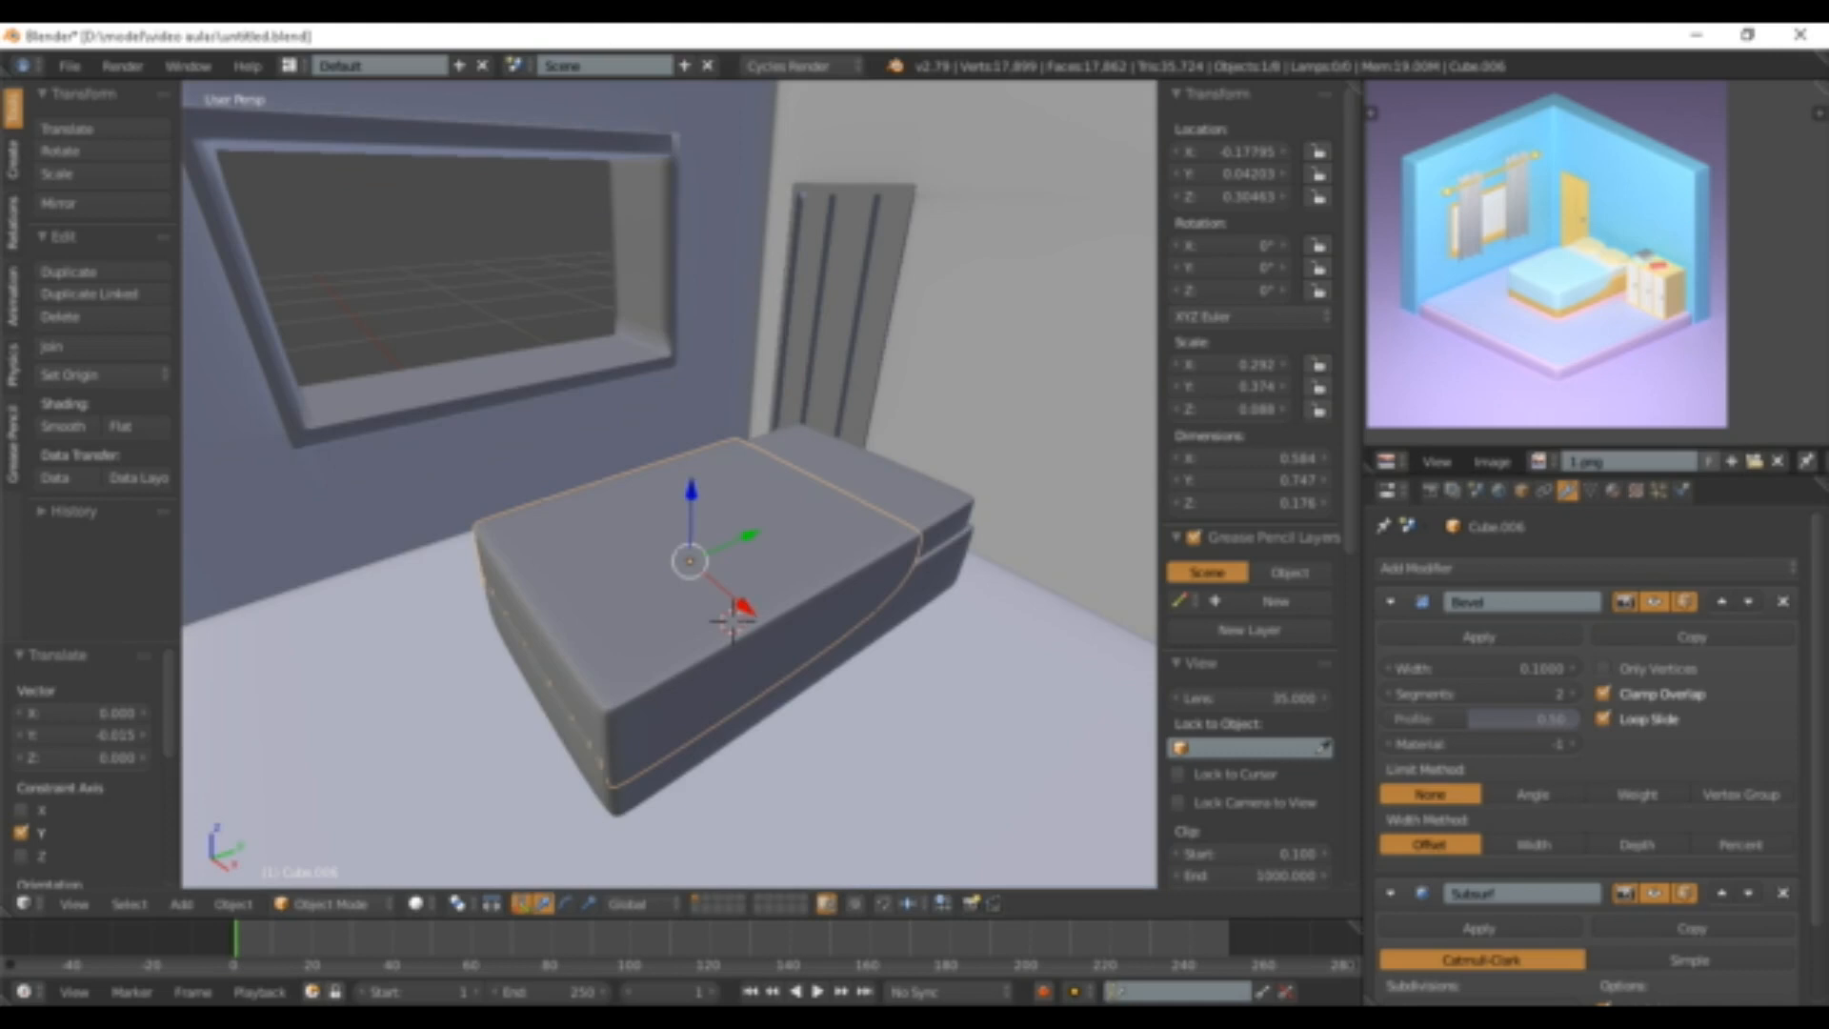
- Duplicate the mattress and raise the copy about 0.296 along Z above the bed to start a pillow
middle_click_drag(730, 621, 662, 627)
right_click(793, 530)
mouse_move(793, 530)
middle_mouse_down()
mouse_move(729, 548)
mouse_move(805, 586)
mouse_move(757, 533)
middle_mouse_up()
key("shift+d")
right_click(757, 534)
left_click_drag(539, 454, 527, 333)
middle_click_drag(527, 333, 569, 364)
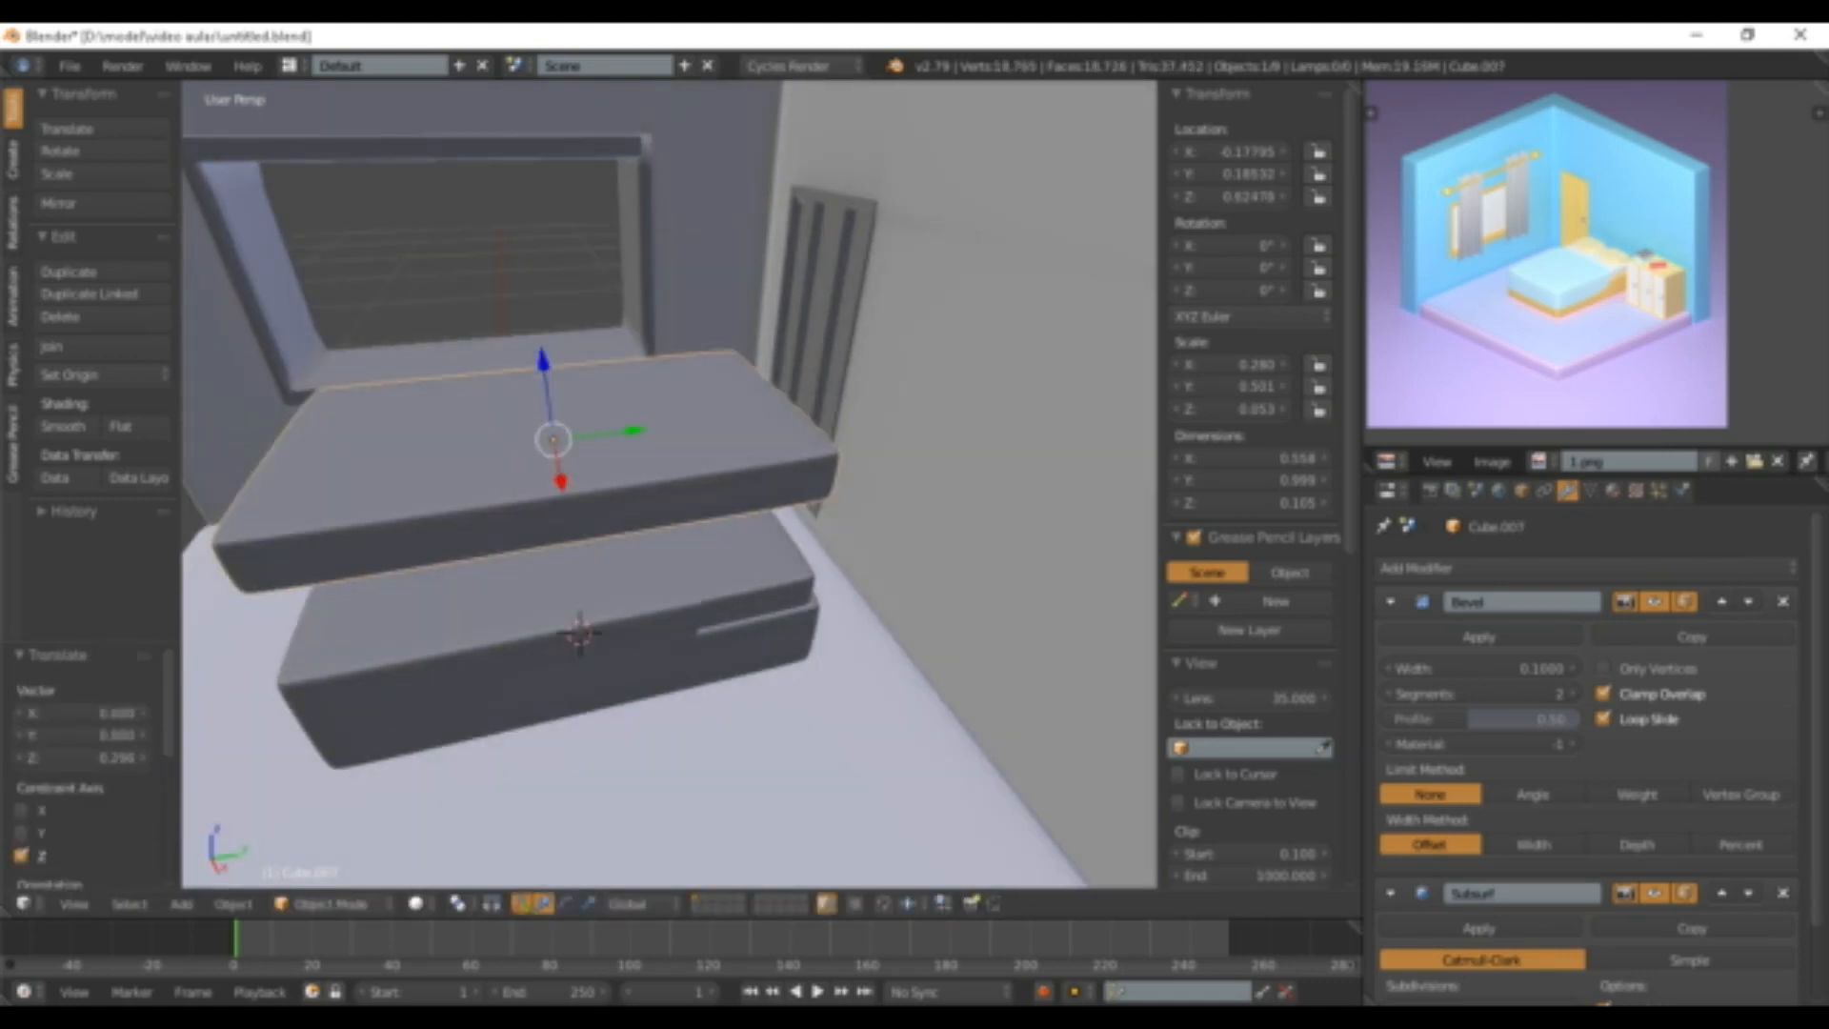
- Shrink the pillow block by a factor of about 0.264 along Y and about 0.527 along X
key("s")
key("y")
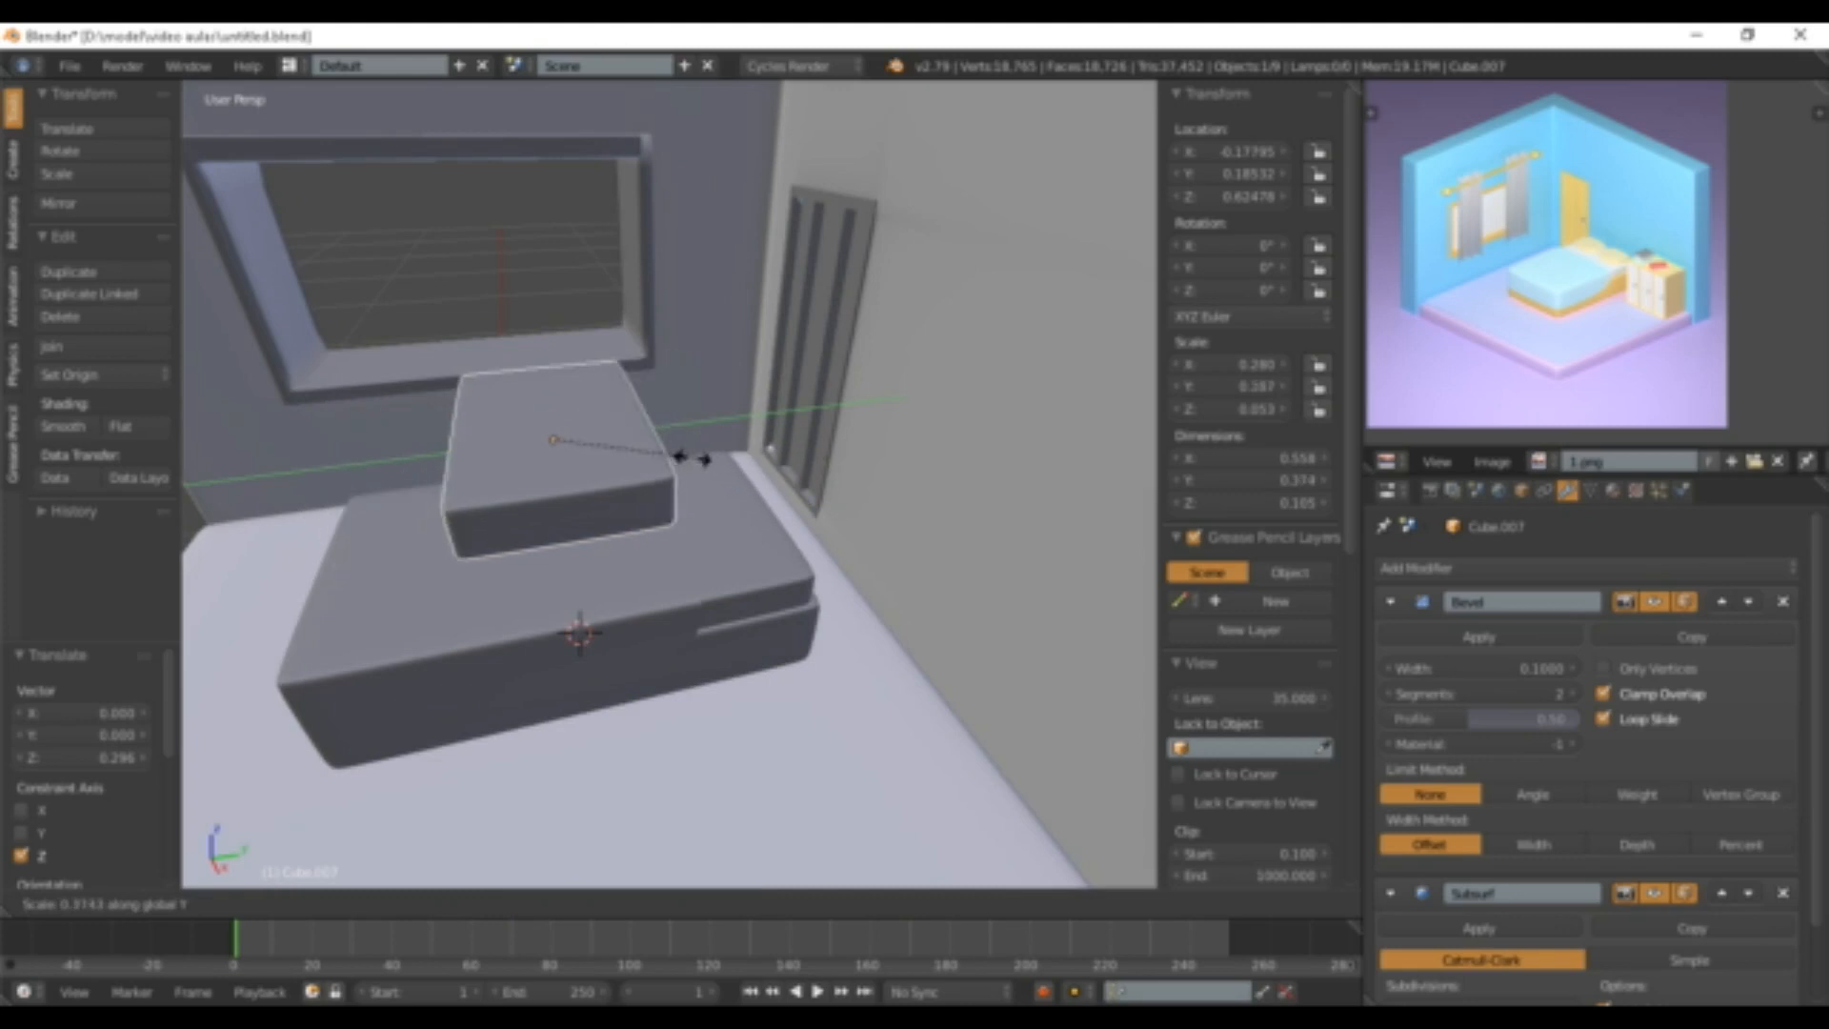
left_click(643, 462)
middle_click_drag(643, 461, 739, 509)
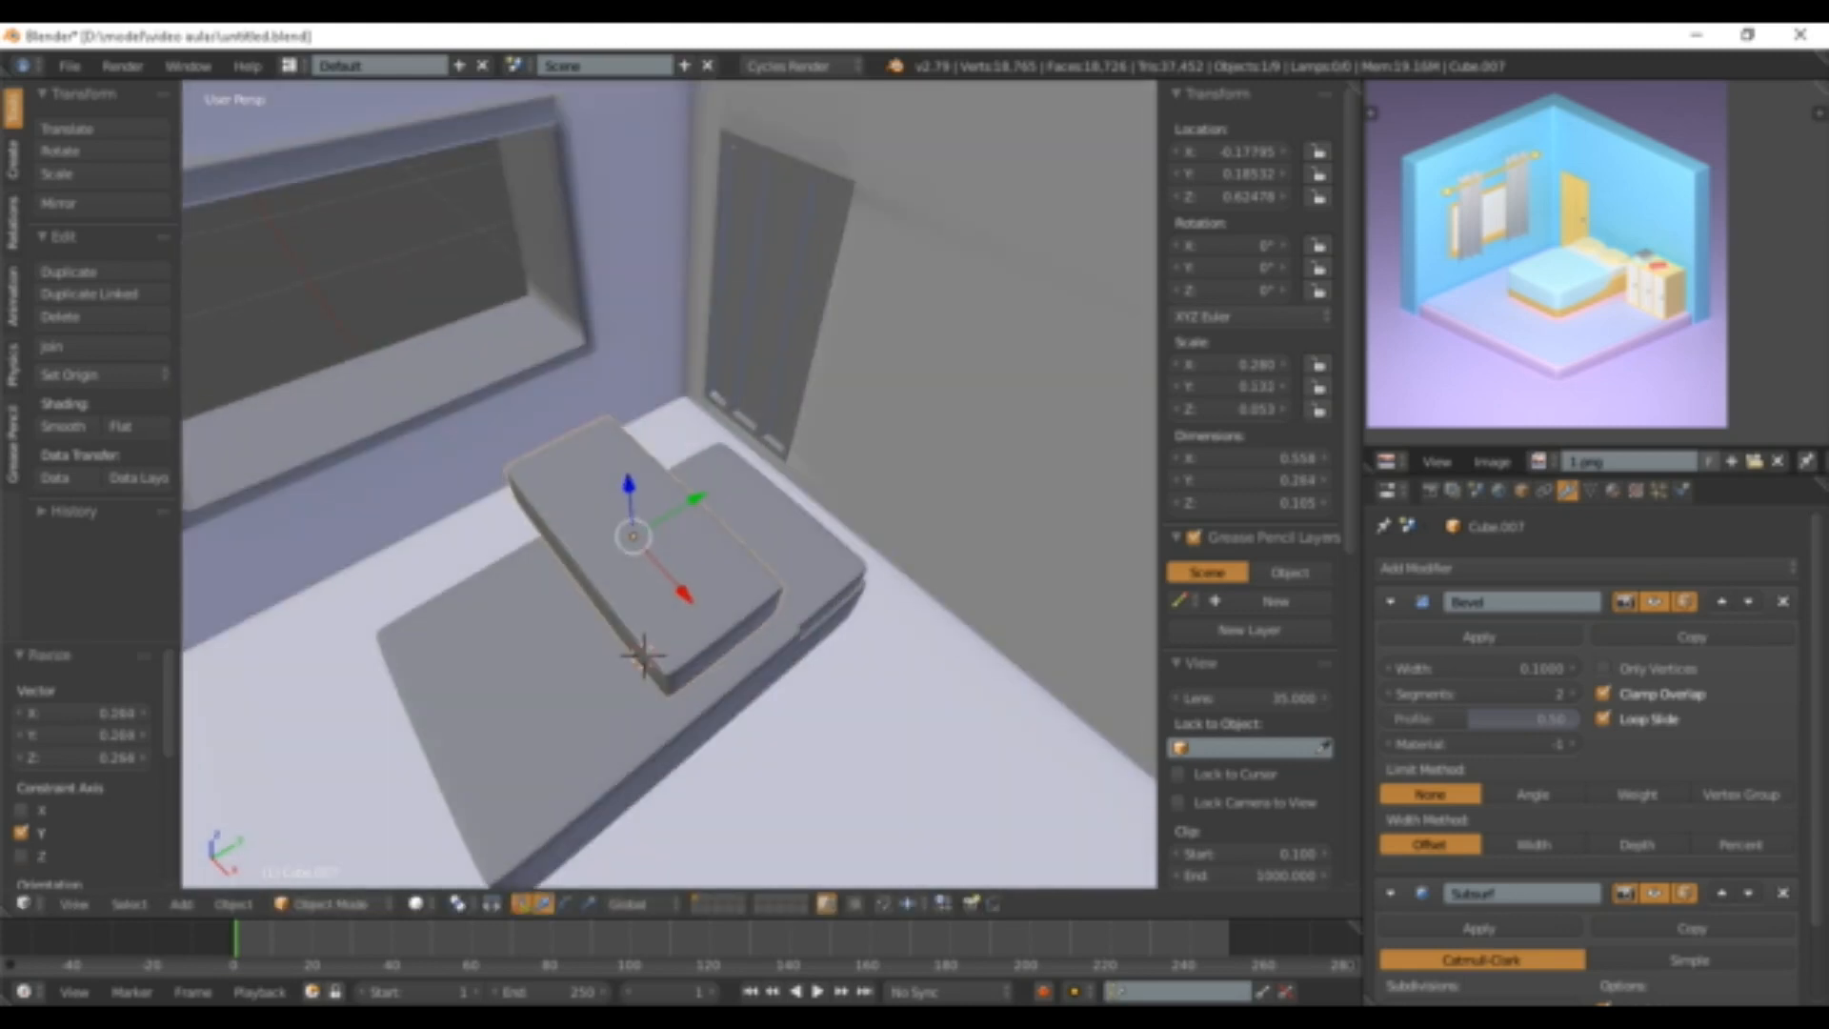
key("s")
key("x")
left_click(701, 602)
mouse_move(700, 602)
middle_mouse_down()
mouse_move(783, 568)
mouse_move(777, 596)
mouse_move(705, 577)
middle_mouse_up()
scroll(776, 596, "up", 1)
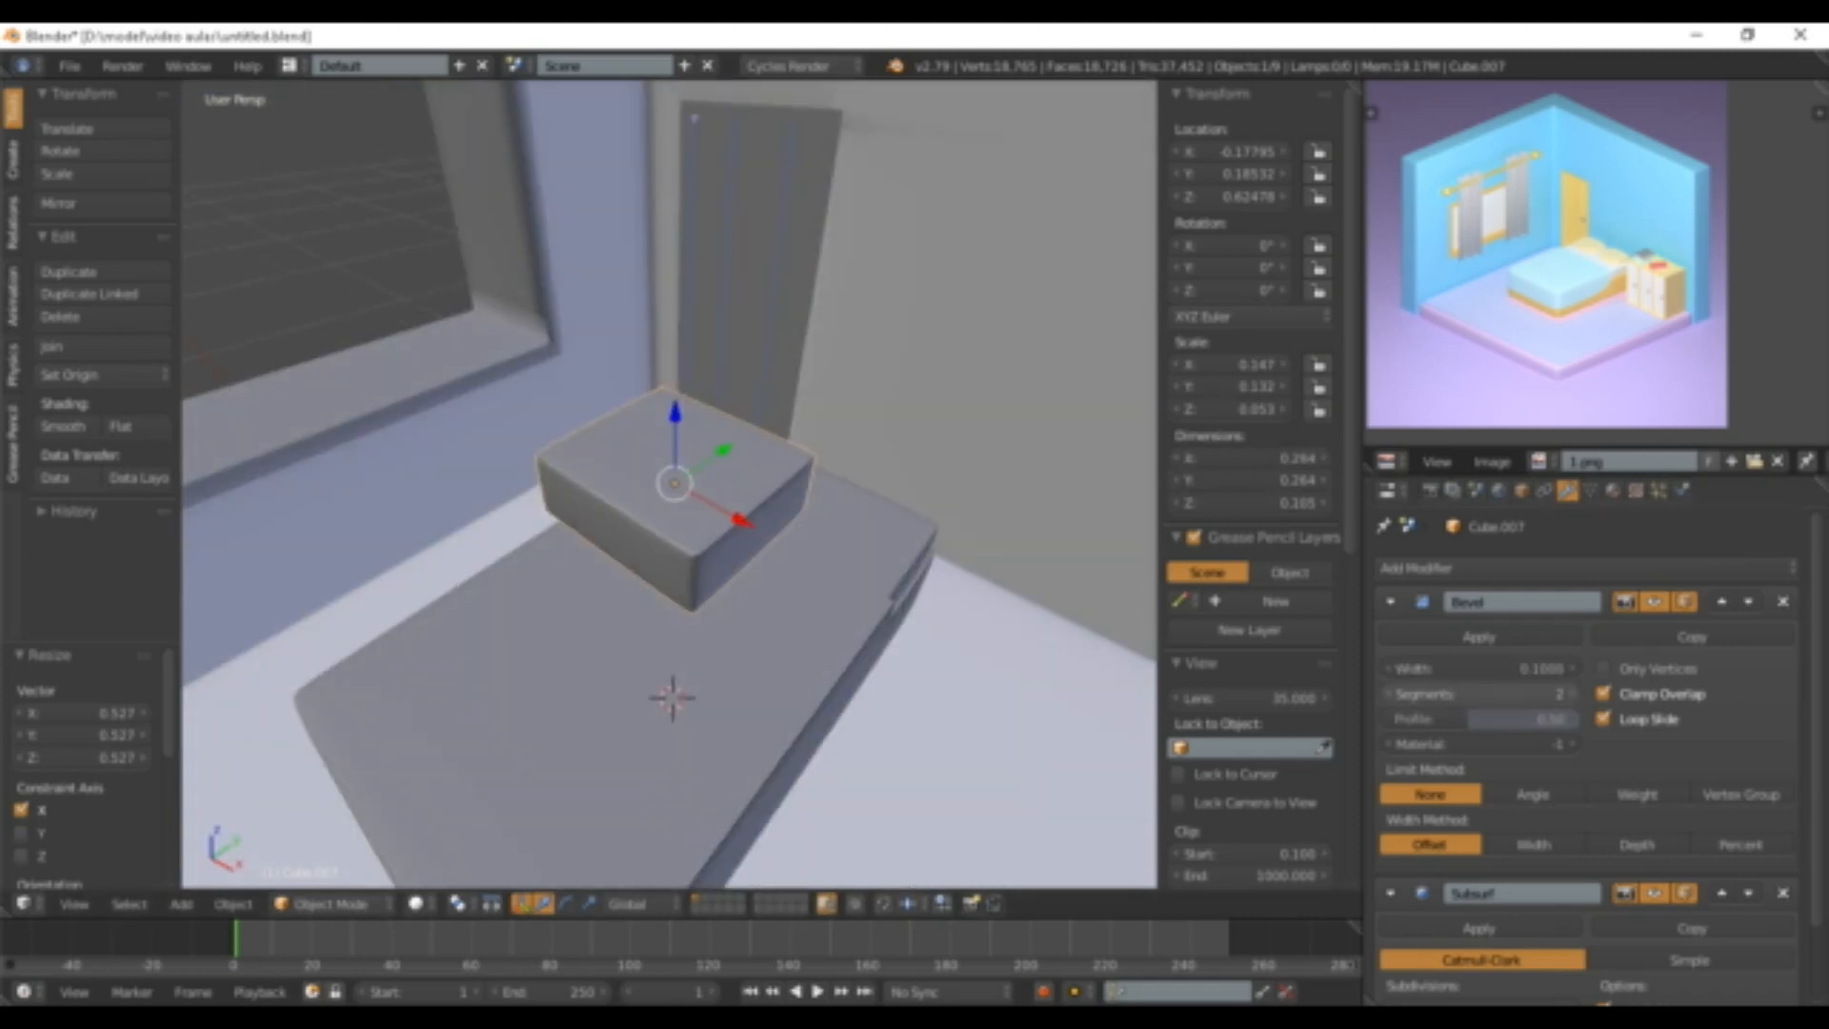
- Try the pillow's Bevel modifier with 1 segment and a width of about 0.374
left_click(1480, 694)
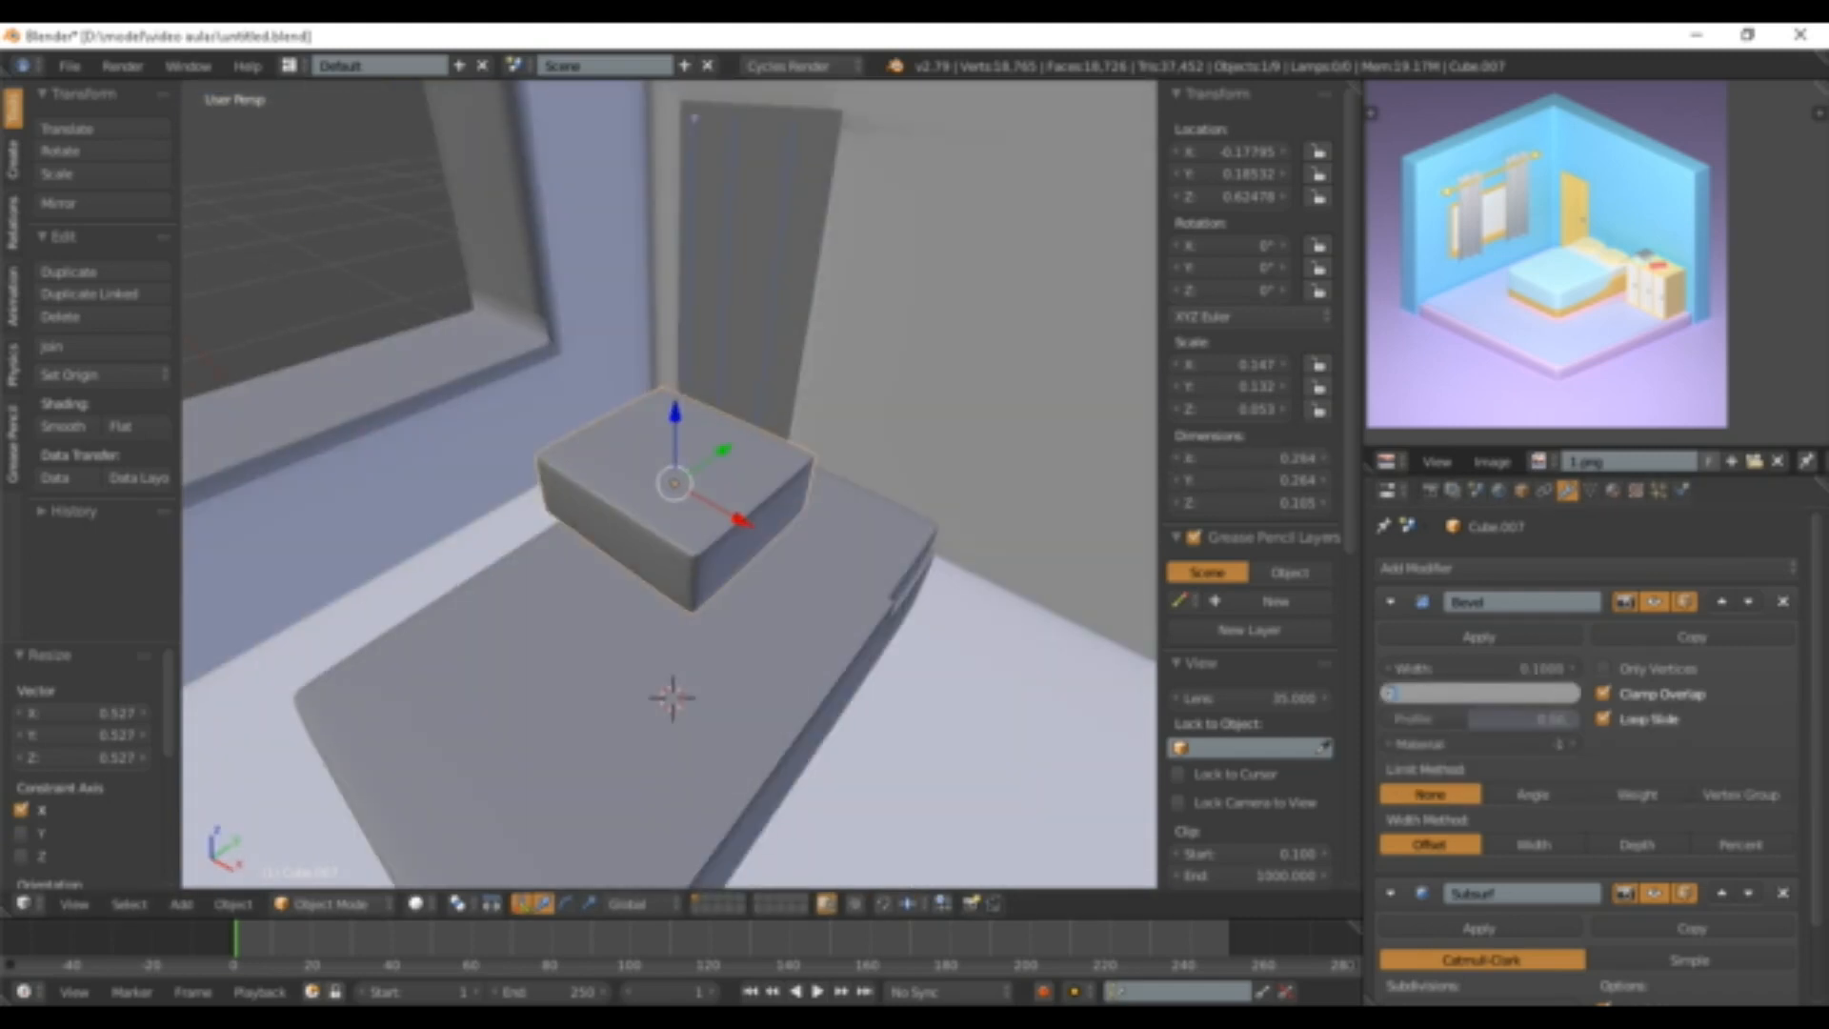
key("Return")
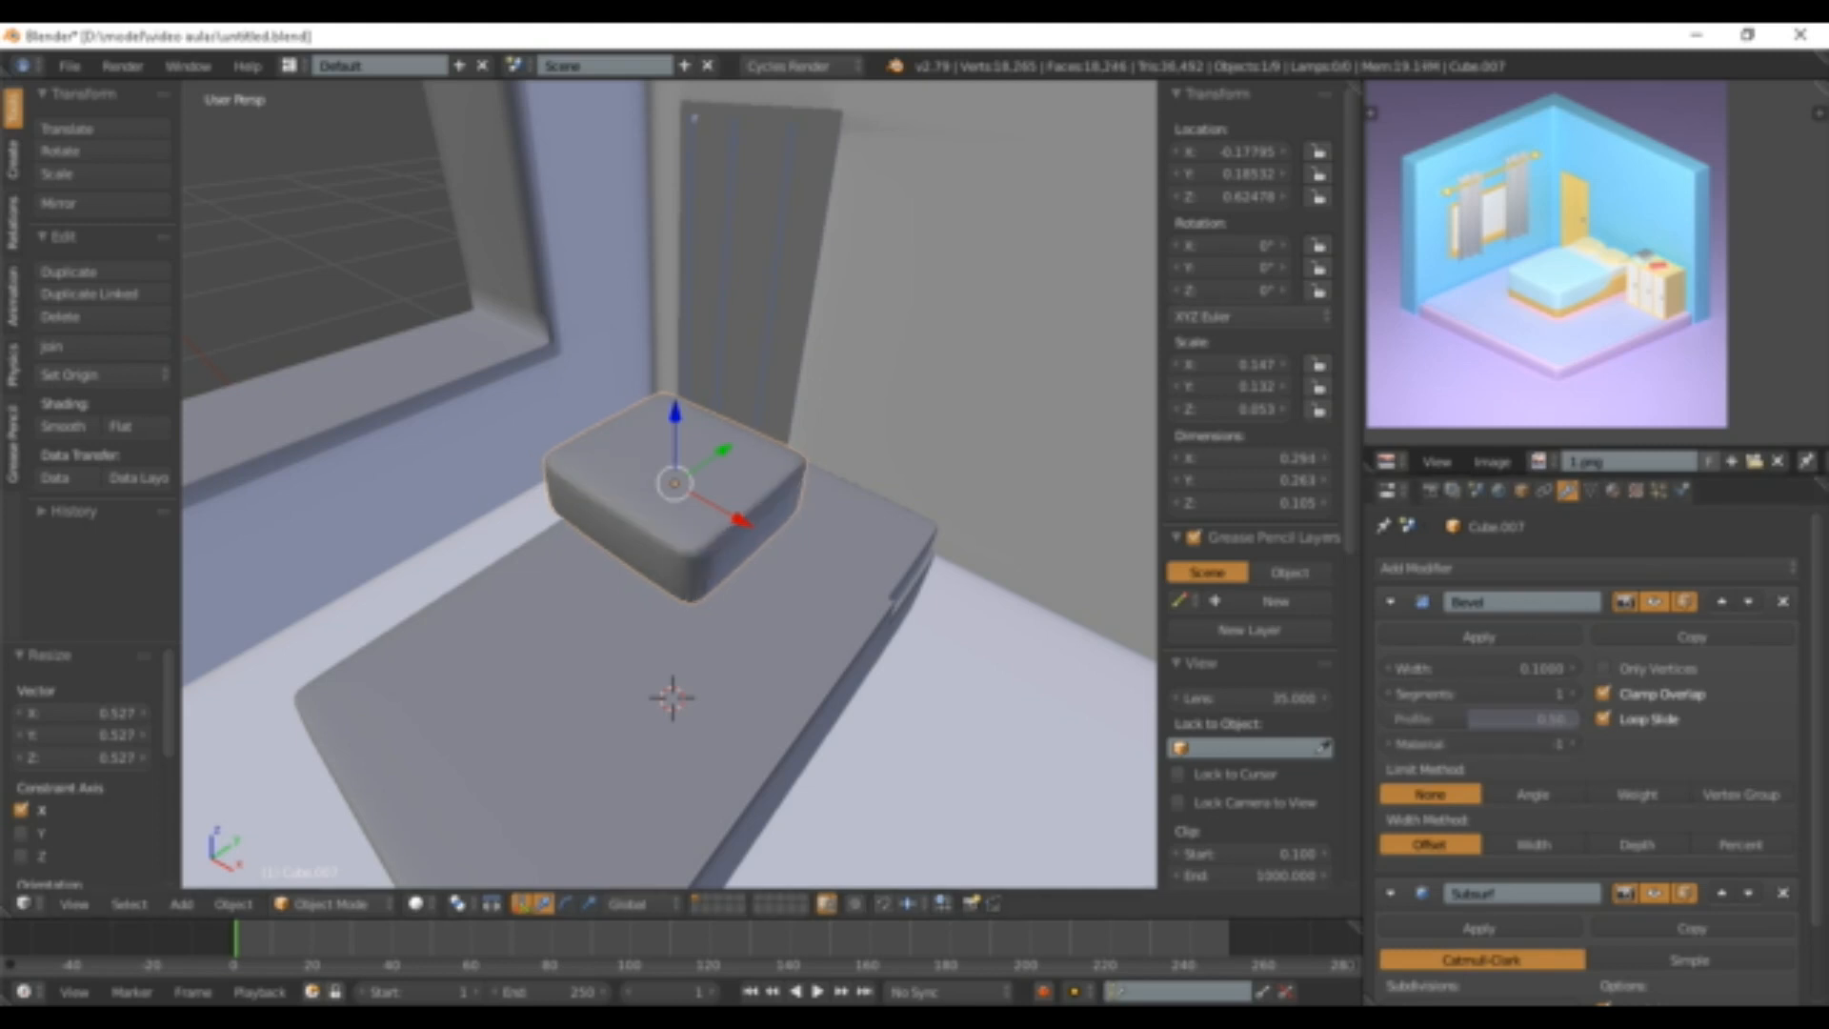
middle_click_drag(857, 610, 953, 595)
scroll(952, 596, "up", 3)
left_click(1479, 669)
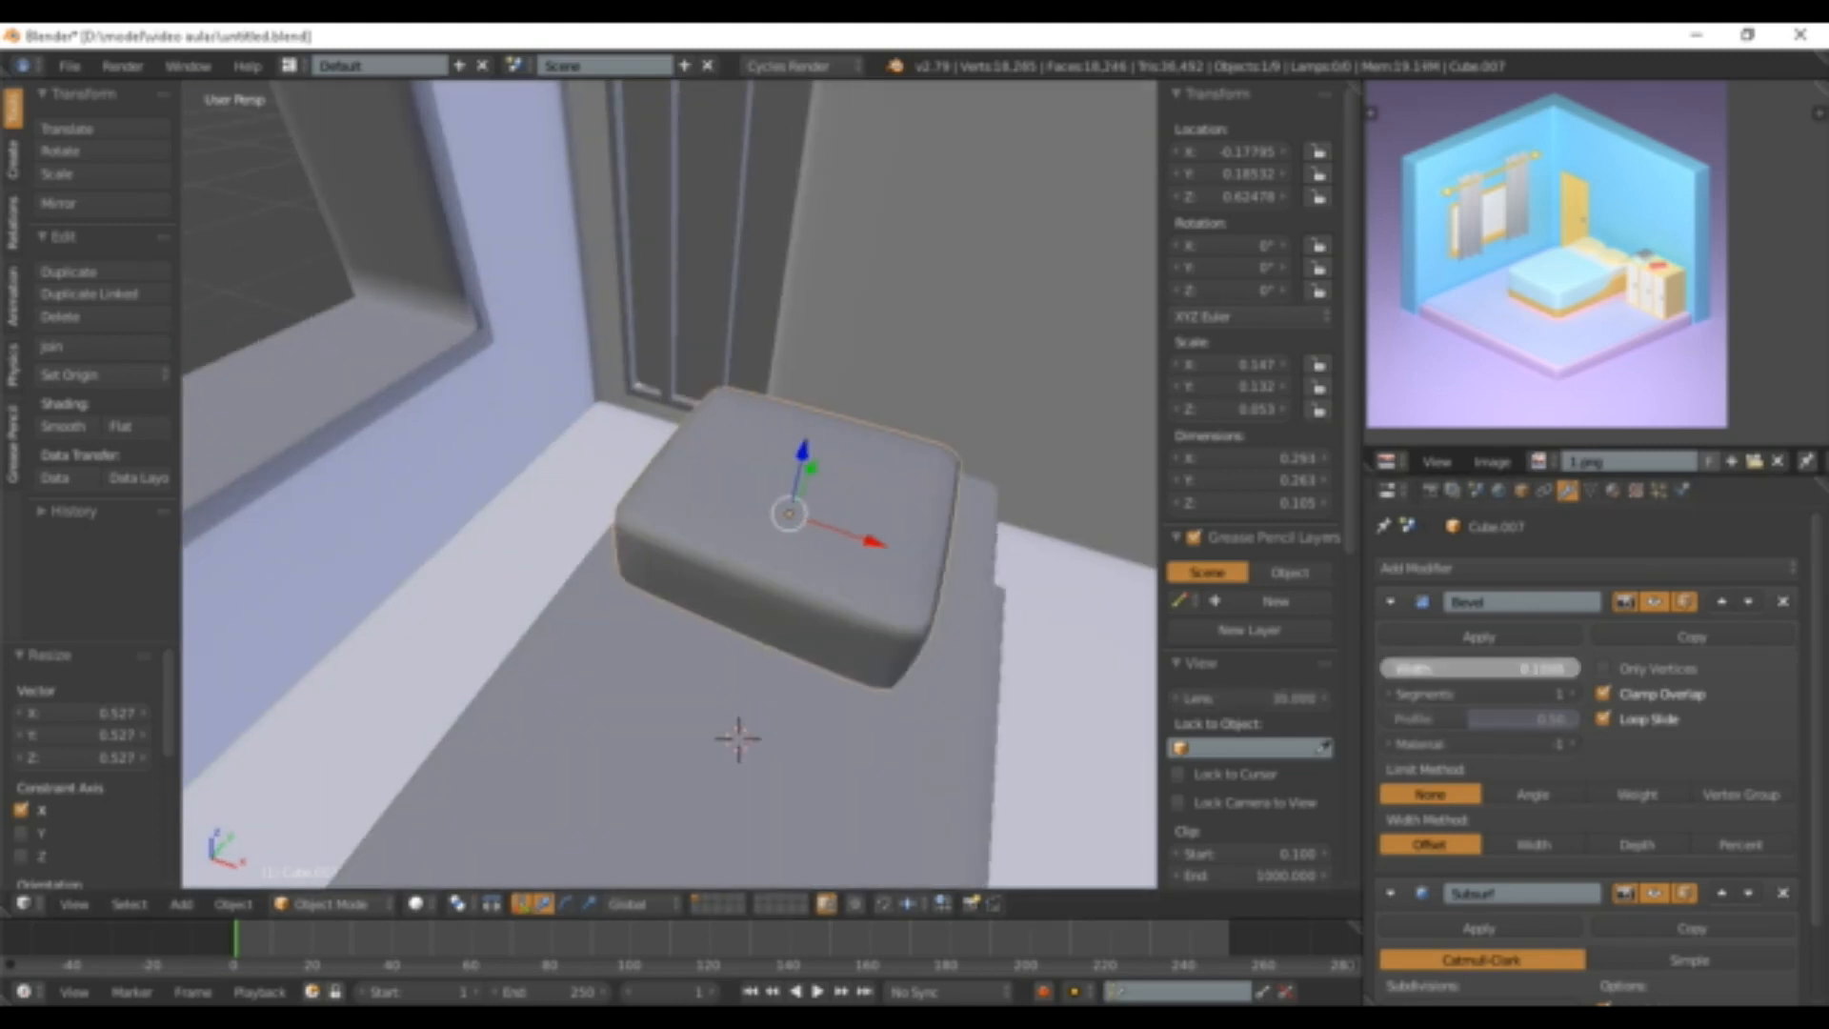
left_click_drag(1479, 669, 1521, 669)
middle_click_drag(914, 591, 782, 528)
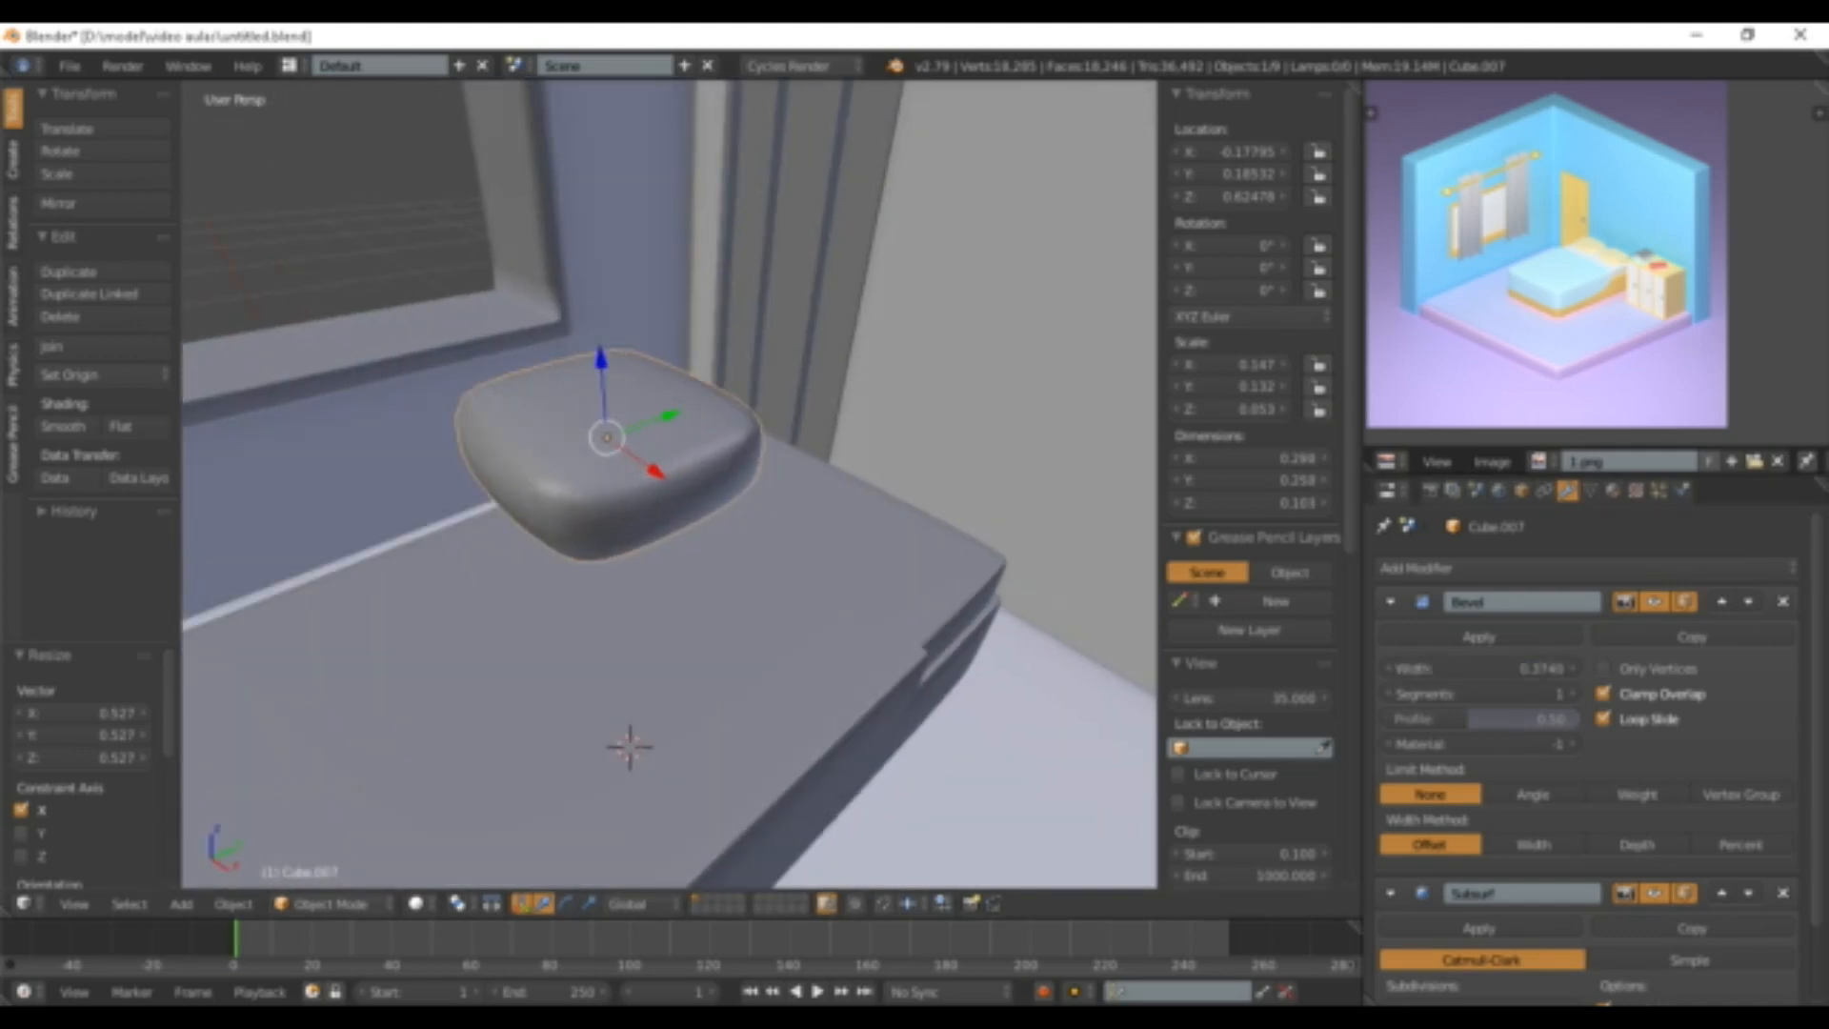
- Set the pillow's Bevel modifier to 2 segments with a width of about 0.693
double_click(1479, 693)
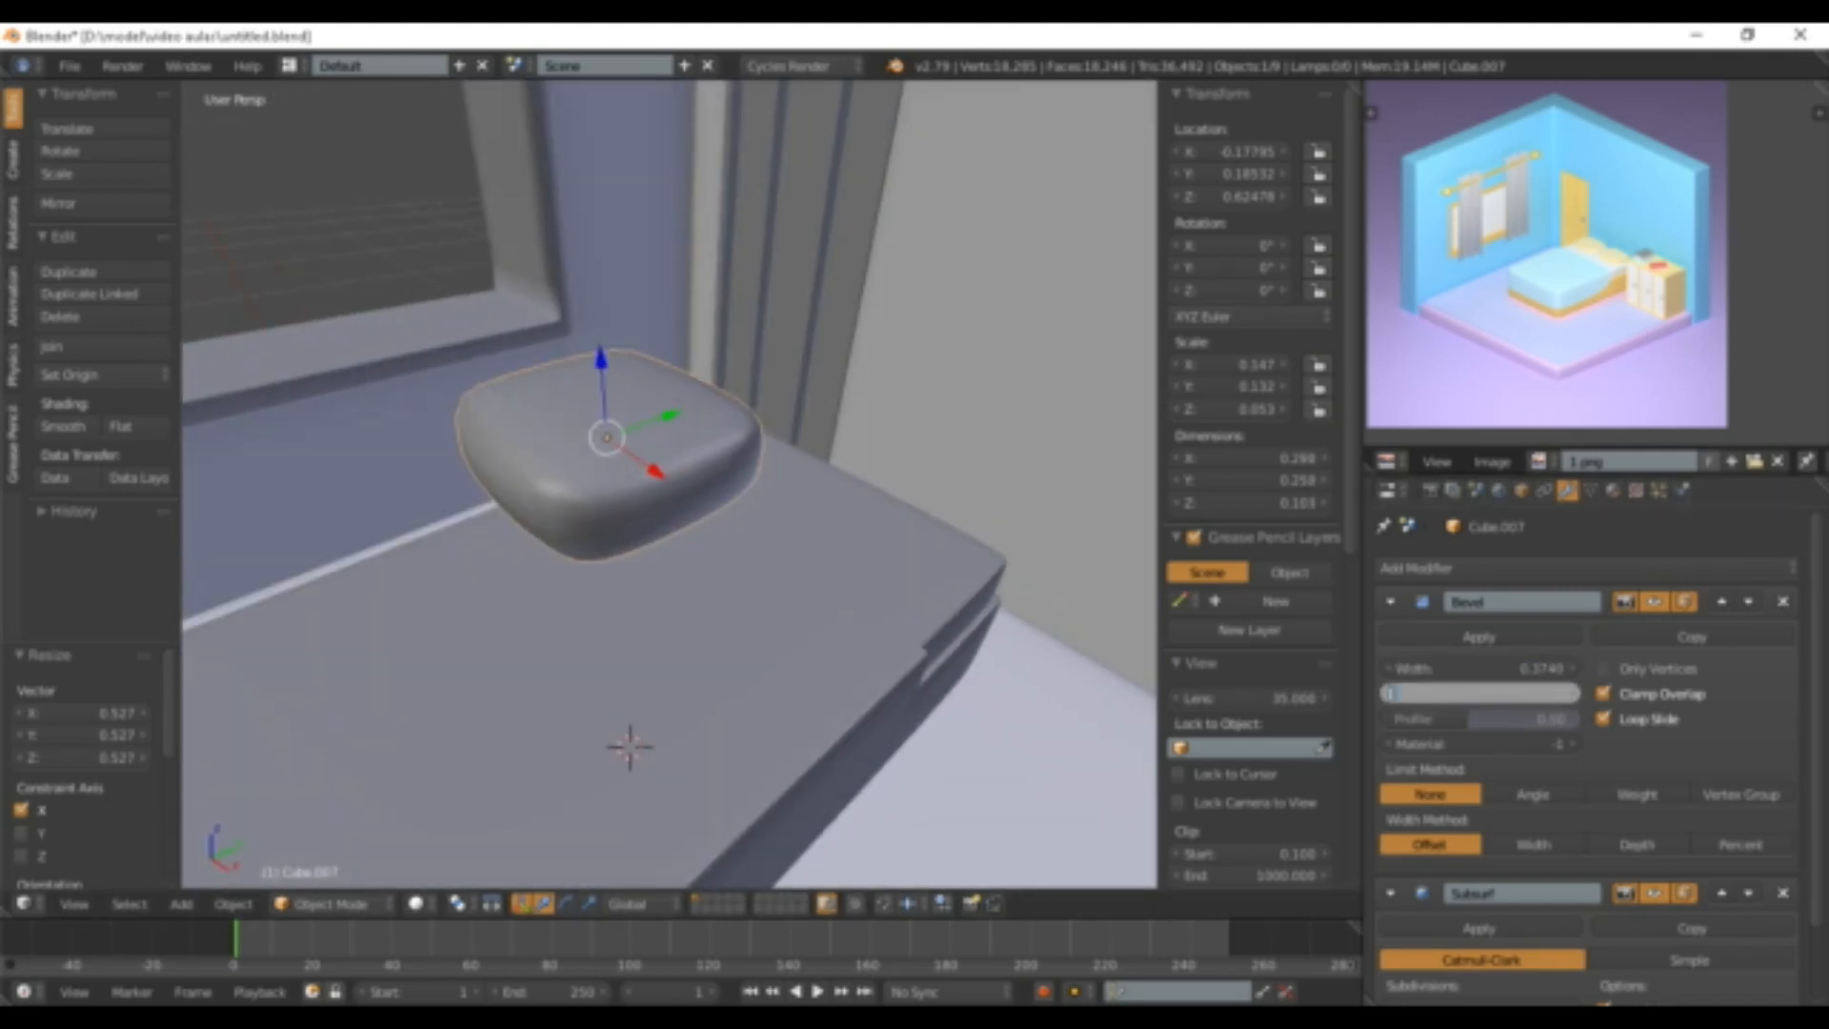
type("2")
key("Return")
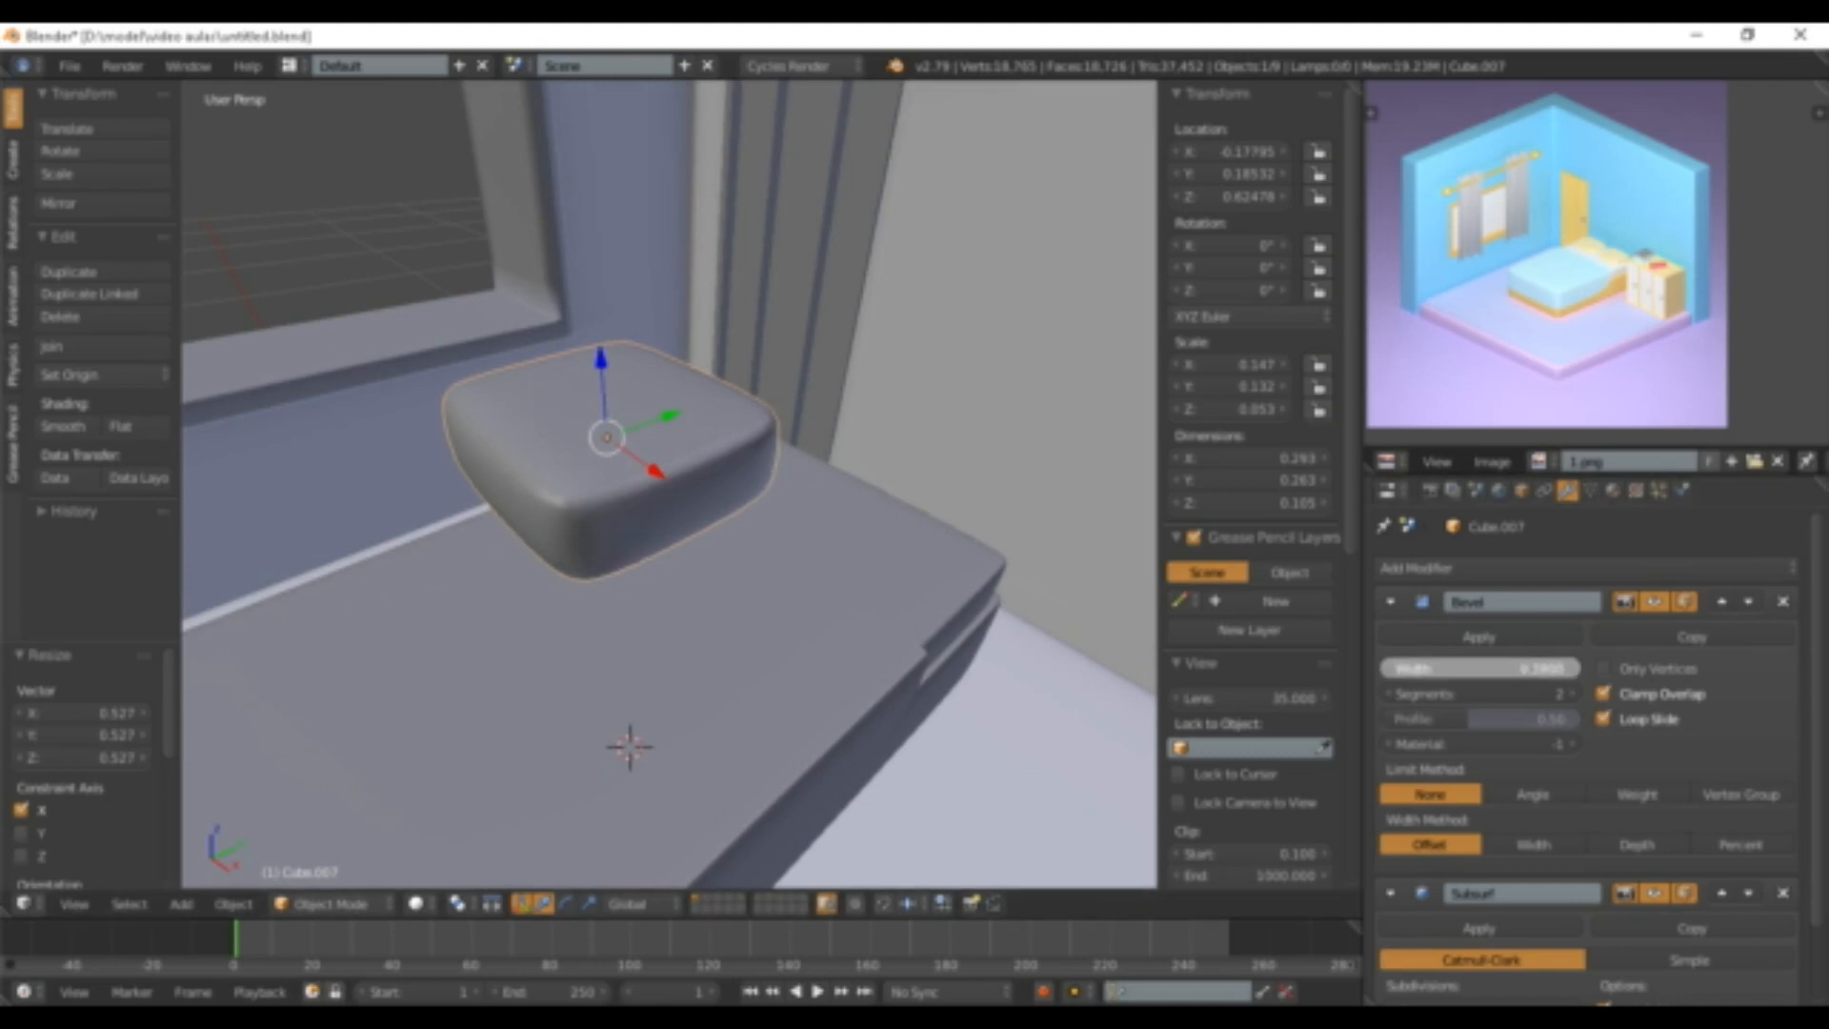
left_click_drag(1480, 668, 1531, 668)
middle_click_drag(838, 476, 838, 572)
- Move the pillow toward the head of the bed to about Y 0.515 and lower it about 0.224 along Z
left_click_drag(673, 607, 835, 493)
middle_click_drag(834, 494, 943, 438)
left_click_drag(861, 567, 825, 673)
middle_click_drag(826, 673, 731, 731)
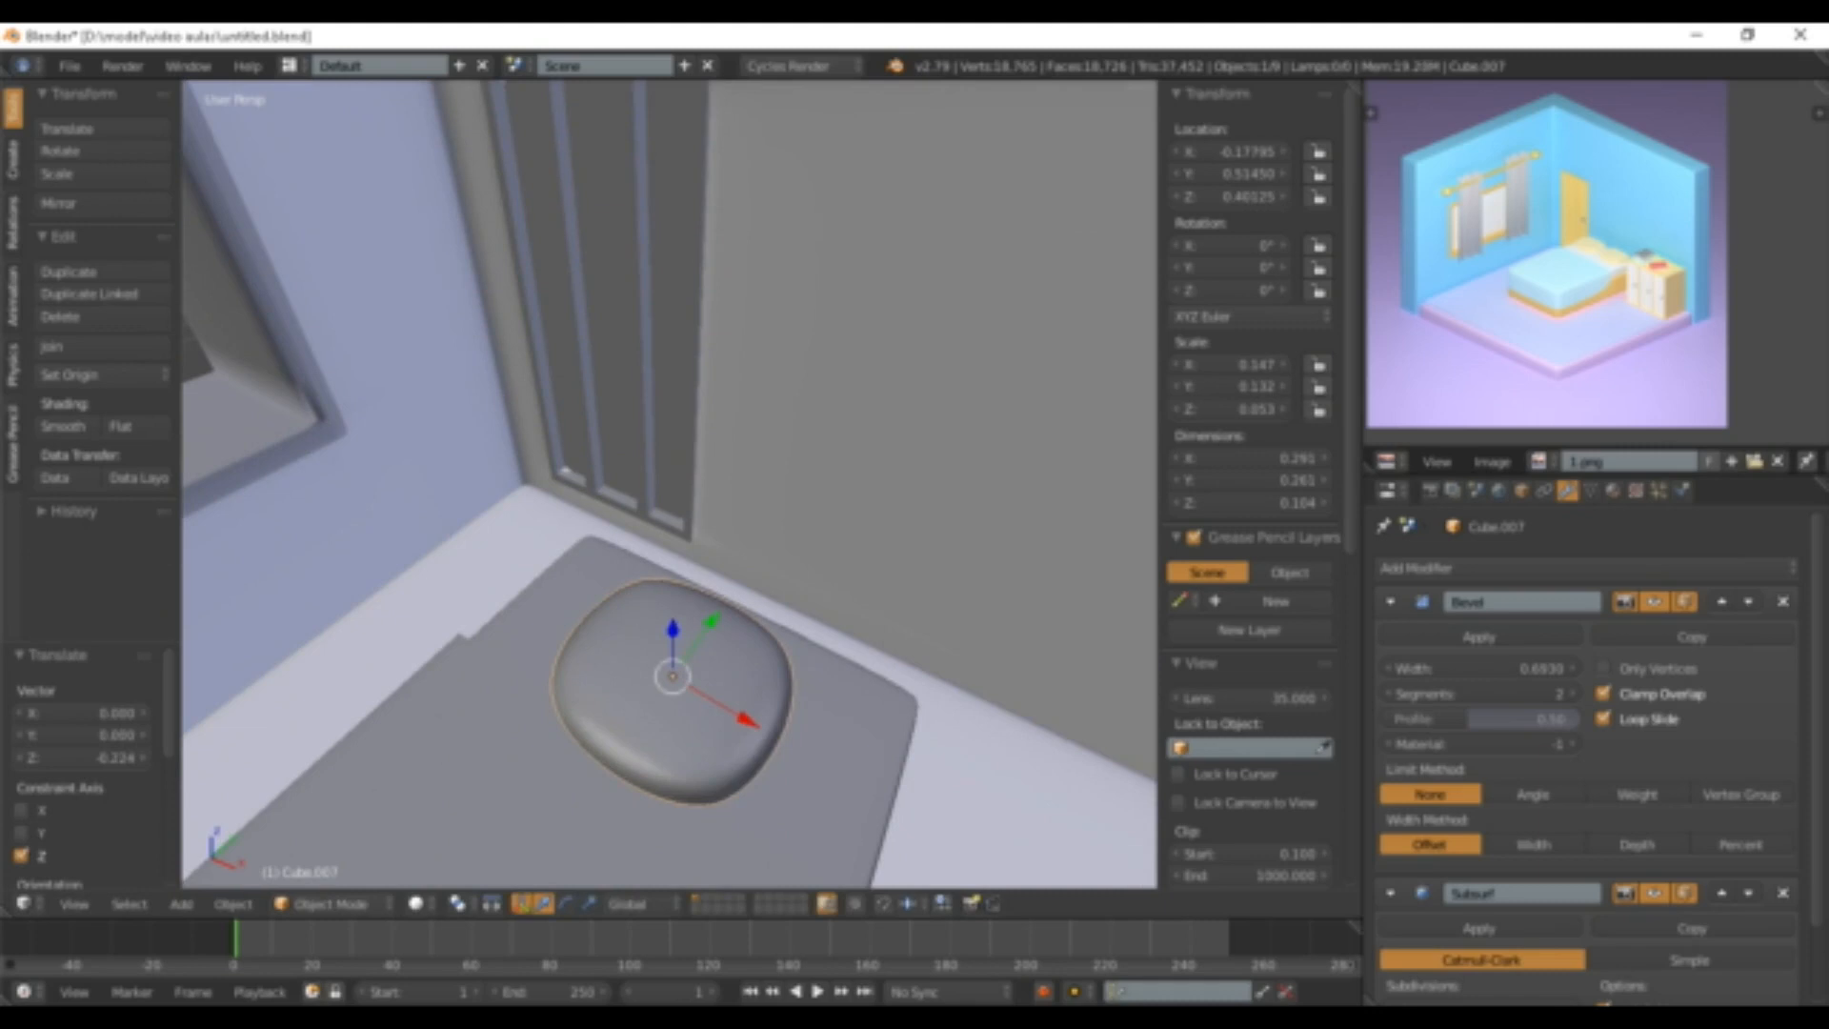
- Shrink the pillow uniformly by a factor of about 0.9 and place it in the bed's corner at about X -0.290, Y 0.569
left_click_drag(745, 720, 677, 680)
left_click_drag(642, 583, 667, 549)
middle_click_drag(666, 548, 669, 496)
key("s")
left_click(857, 620)
middle_click_drag(857, 620, 896, 596)
left_click_drag(777, 533, 771, 531)
scroll(771, 531, "down", 4)
middle_click_drag(771, 531, 700, 519)
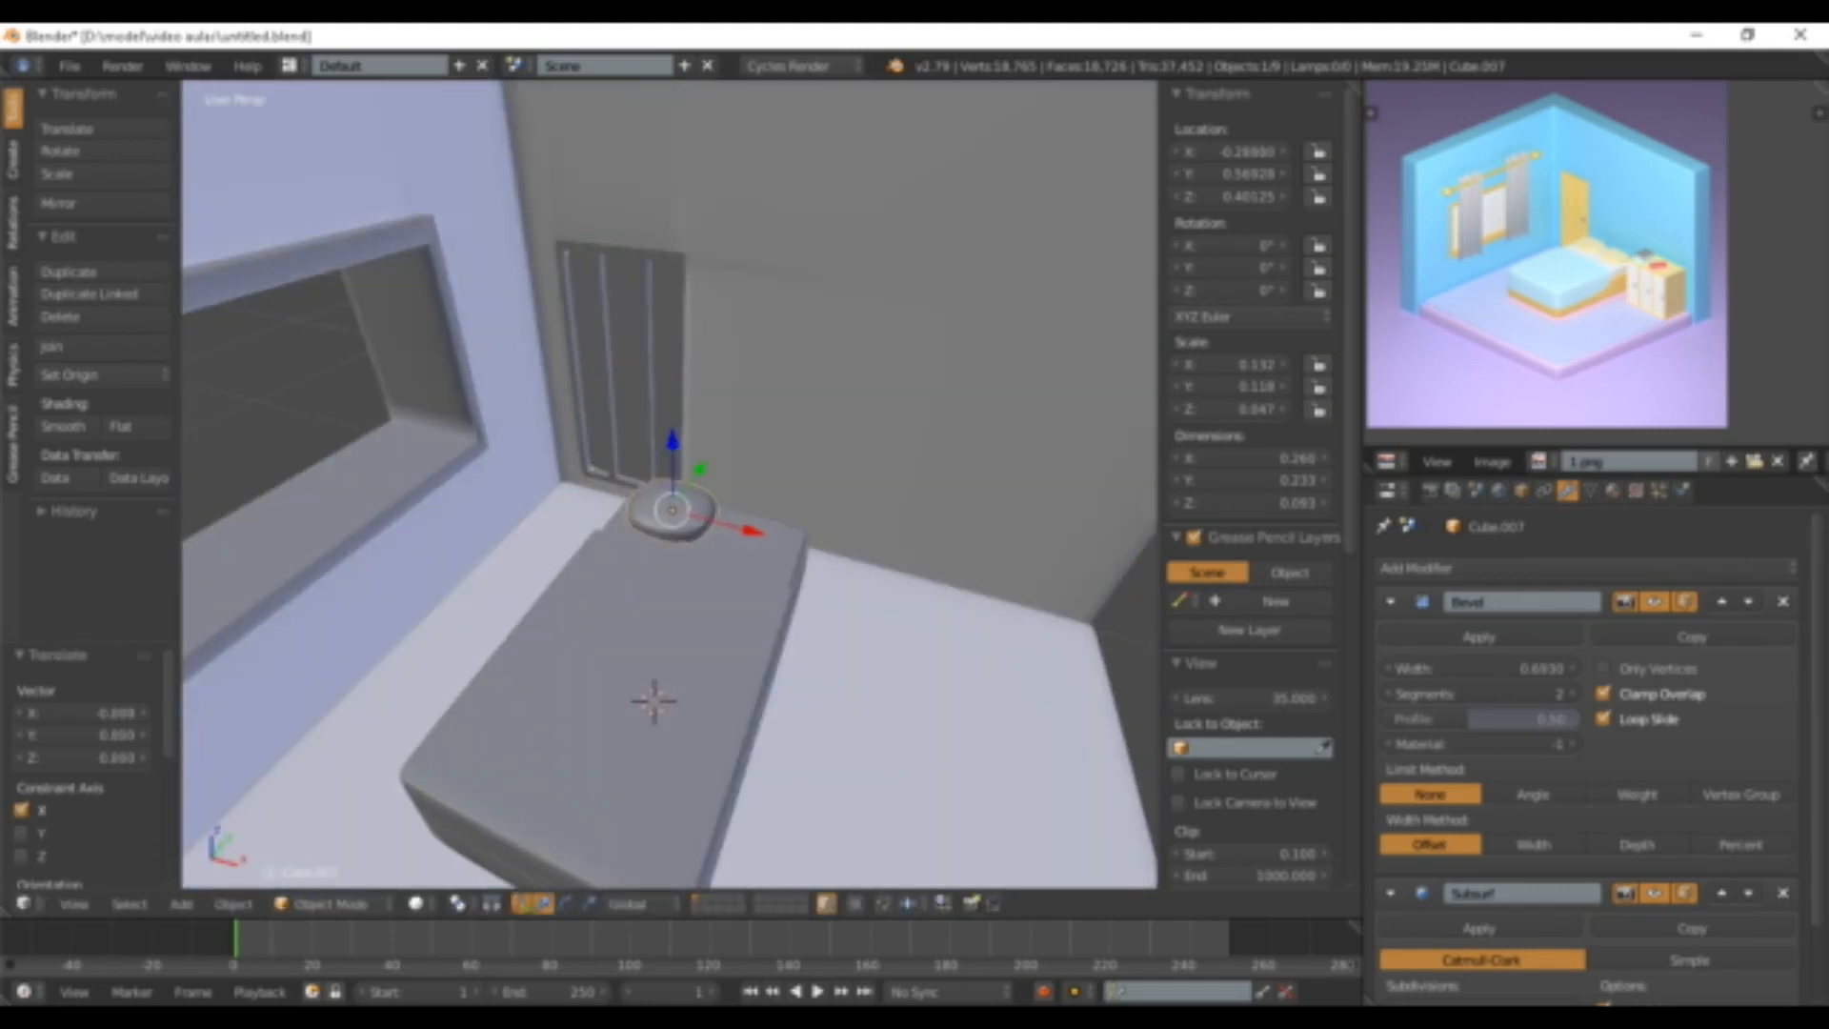
- Duplicate the pillow and place the copy beside it along X, at an X location of about -0.044
scroll(700, 519, "up", 3)
key("shift+d")
right_click(733, 536)
left_click_drag(750, 549, 917, 595)
scroll(917, 595, "down", 3)
middle_click_drag(917, 595, 776, 681)
scroll(776, 681, "up", 2)
left_click_drag(734, 659, 727, 649)
middle_click_drag(727, 649, 695, 552)
- Add a cube on the floor beside the bed and scale it uniformly by a factor of about 0.192
scroll(886, 534, "down", 6)
scroll(695, 552, "up", 2)
scroll(705, 489, "down", 4)
middle_click_drag(705, 489, 667, 453)
scroll(867, 548, "up", 3)
scroll(867, 548, "down", 3)
middle_click_drag(667, 452, 644, 509, "shift")
scroll(752, 514, "up", 2)
scroll(643, 510, "up", 3)
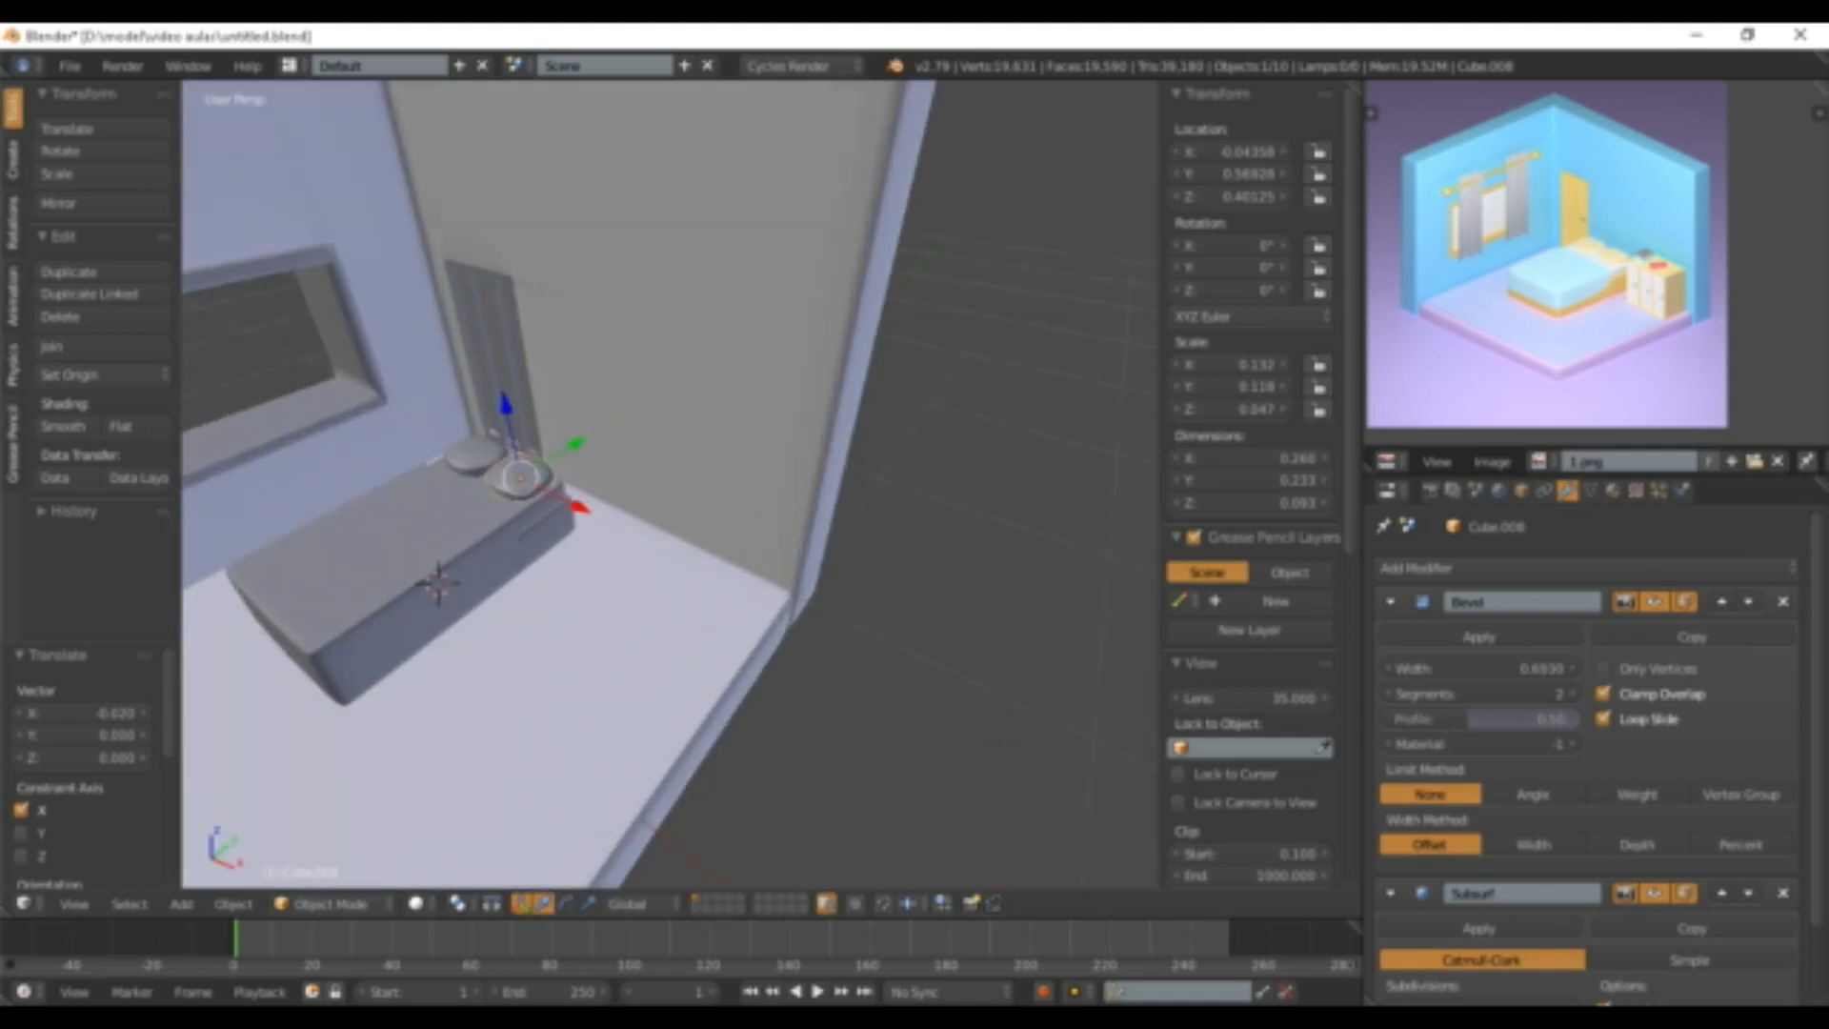
key("shift+a")
left_click(695, 636)
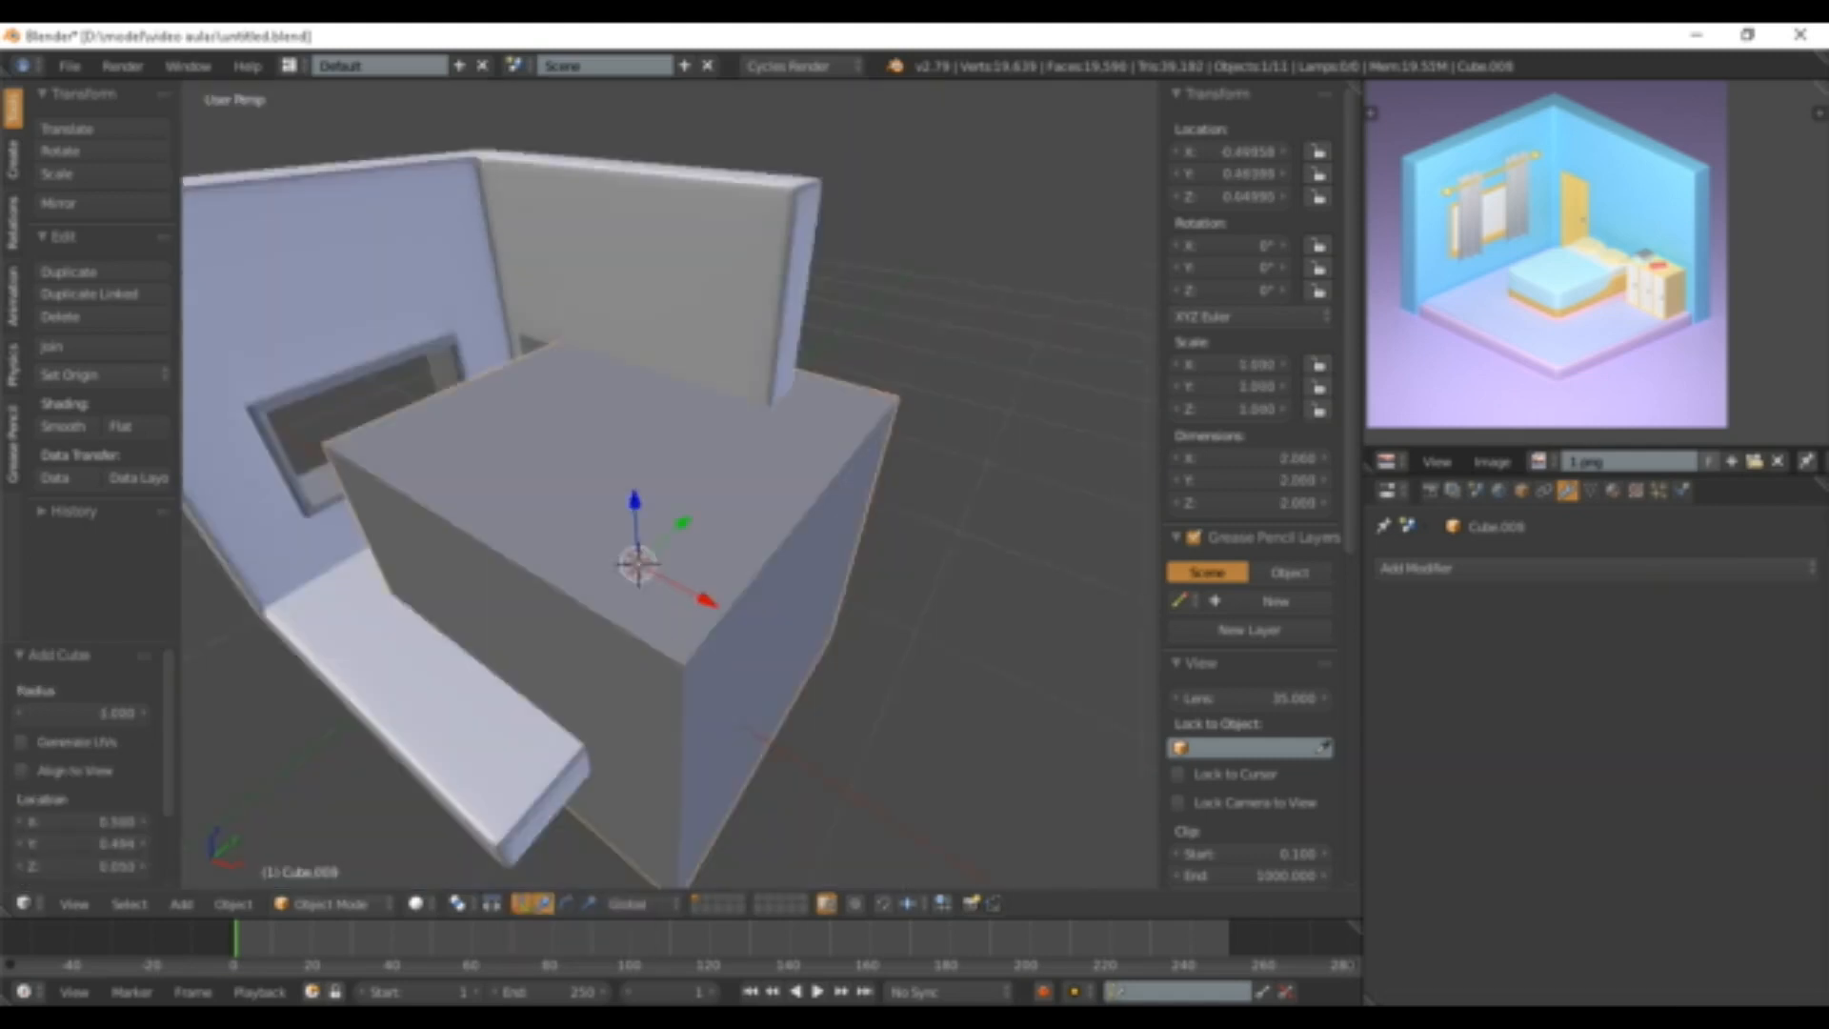
scroll(696, 572, "down", 5)
key("s")
left_click(765, 538)
scroll(669, 485, "up", 5)
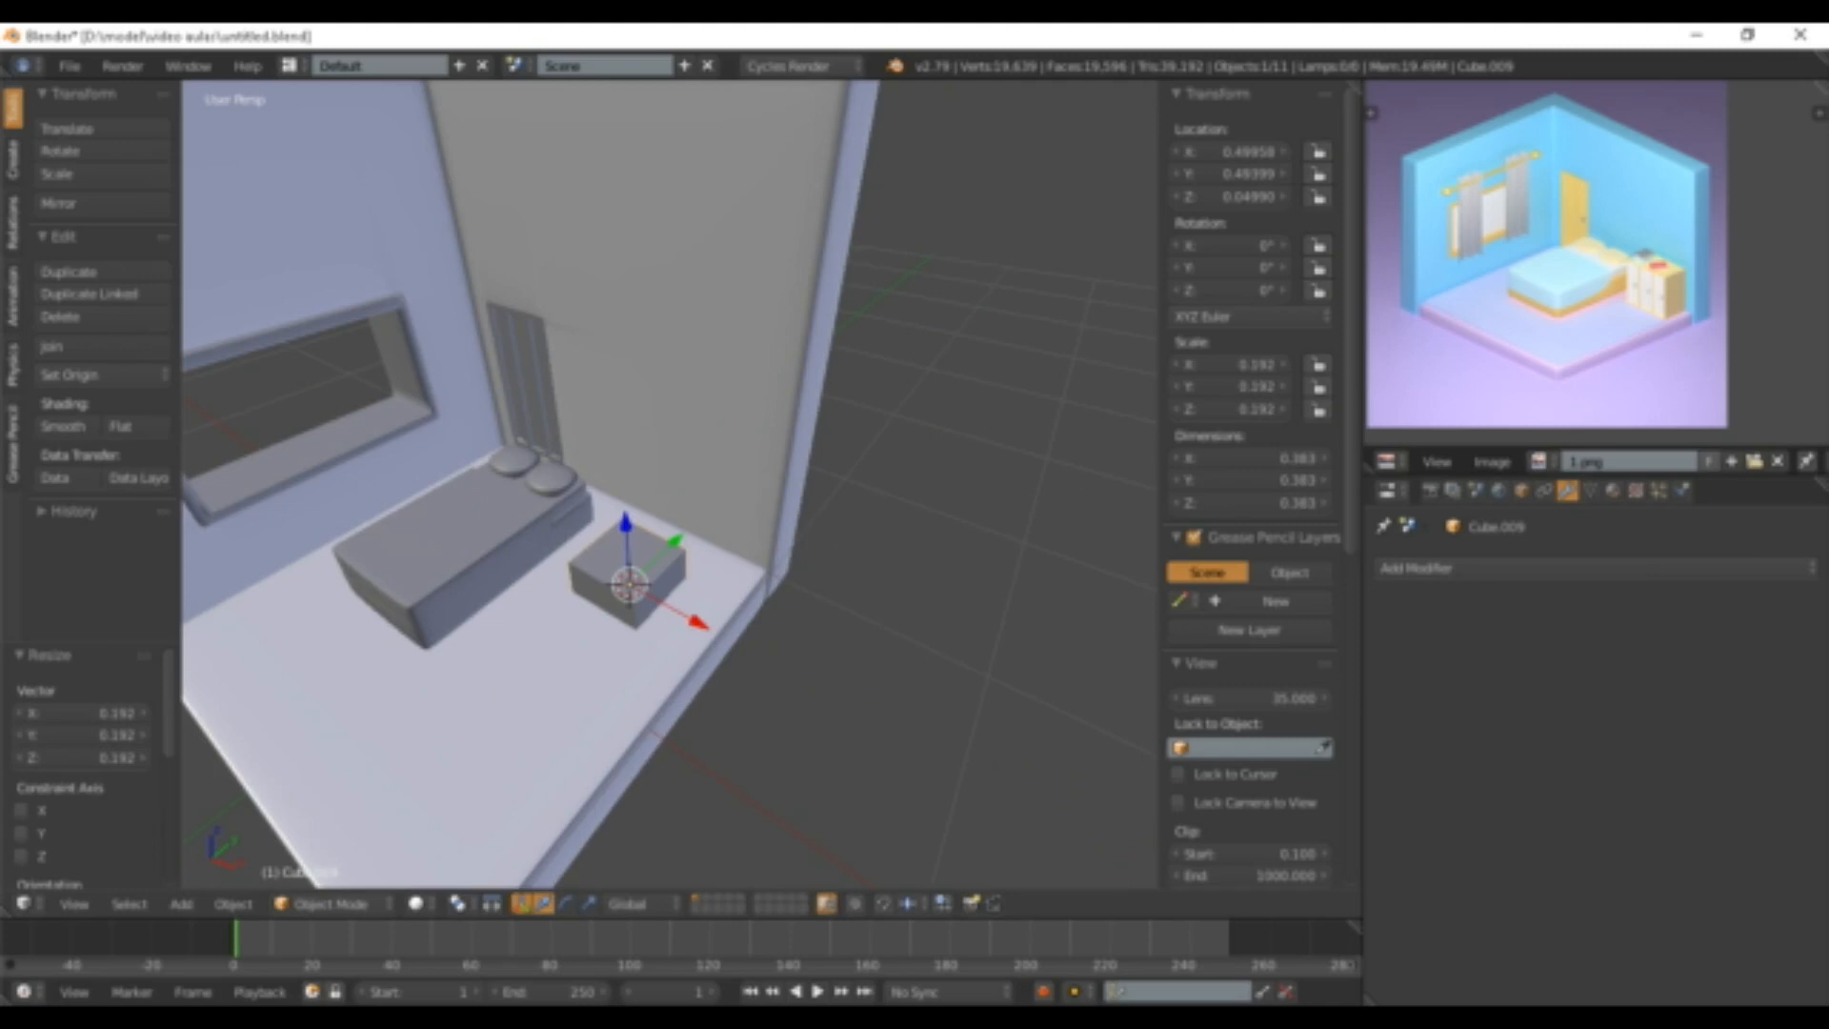
- Stretch the cube along Z to a scale of about 0.275 and raise it to a Z location of about 0.339
key("g")
key("z")
left_click(726, 570)
middle_click_drag(726, 570, 745, 512)
key("s")
key("z")
left_click(753, 531)
left_click_drag(712, 355, 712, 329)
middle_click_drag(715, 352, 738, 430)
- Widen the cube along X to a scale of about 0.409 and shift it to an X location of about 0.589
key("s")
key("x")
left_click(793, 534)
left_click_drag(823, 466, 850, 468)
middle_click_drag(850, 468, 798, 519)
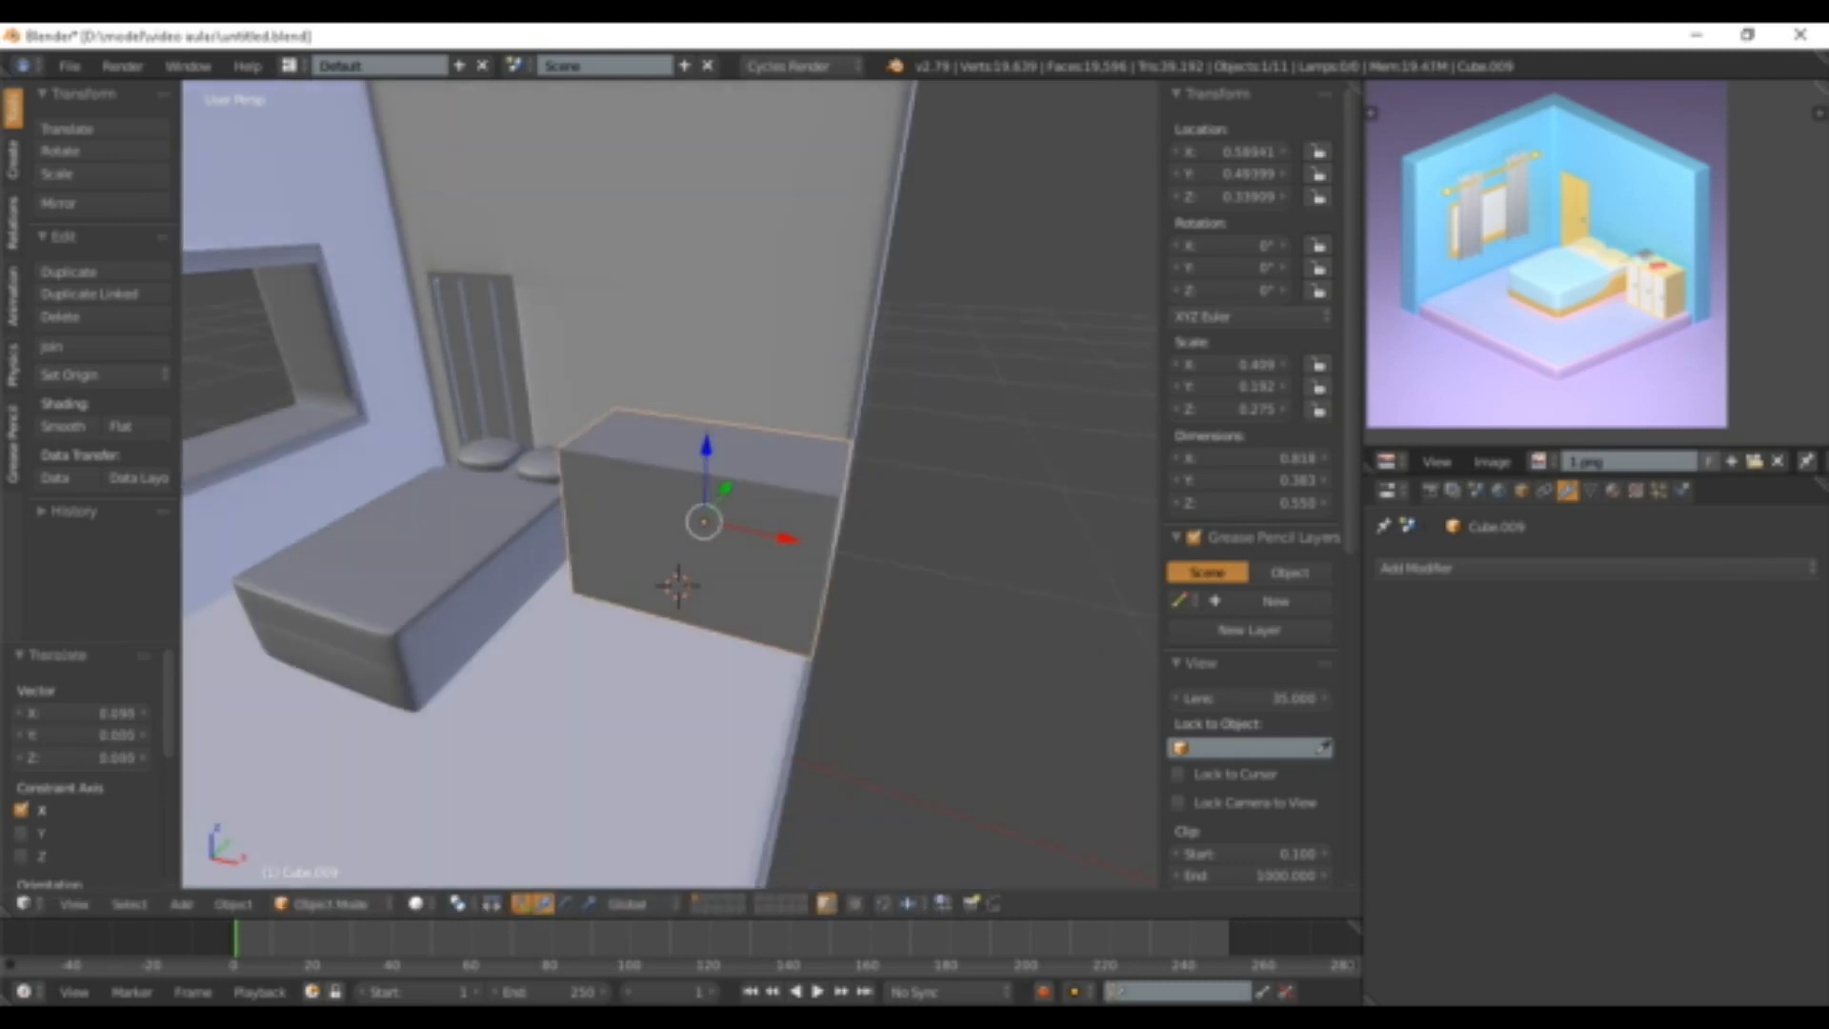
- Cut two vertical edge loops into the cabinet block and spread them by a factor of about 2.86 along X to its sides
key("Tab")
scroll(667, 486, "up", 2)
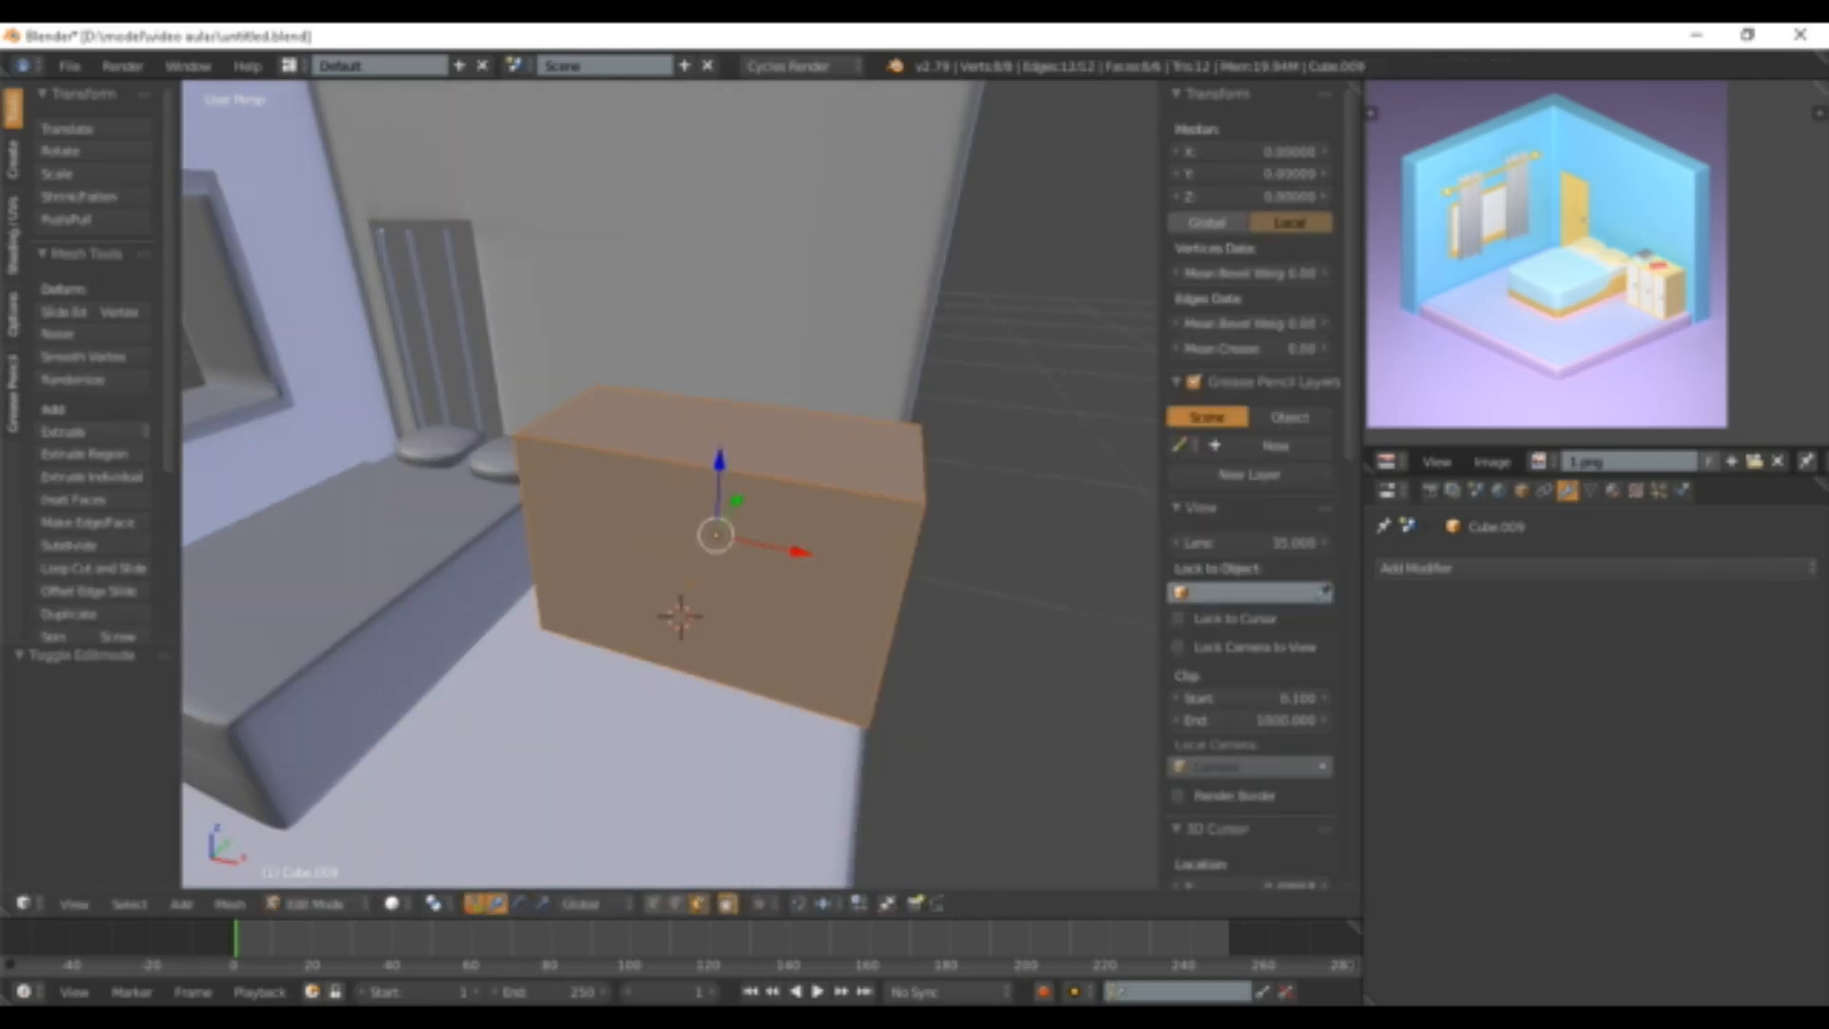
key("ctrl+r")
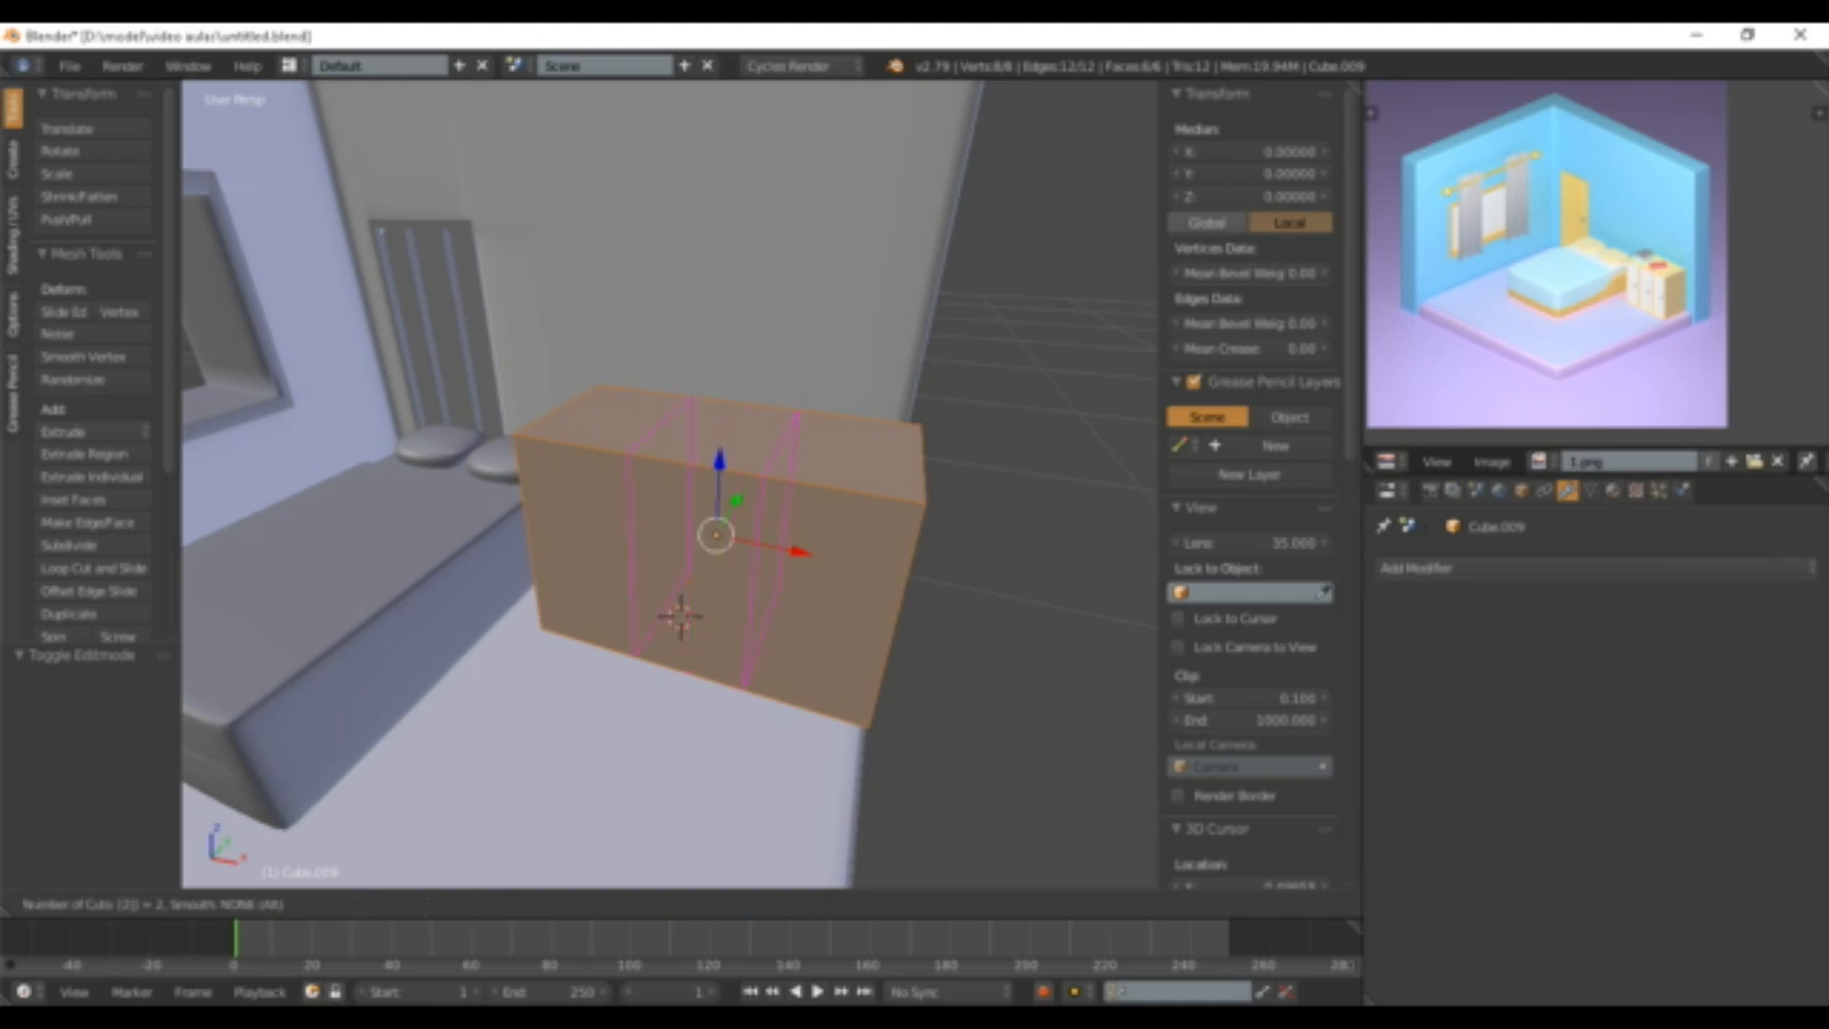
left_click(718, 530)
left_click(718, 531)
key("s")
key("x")
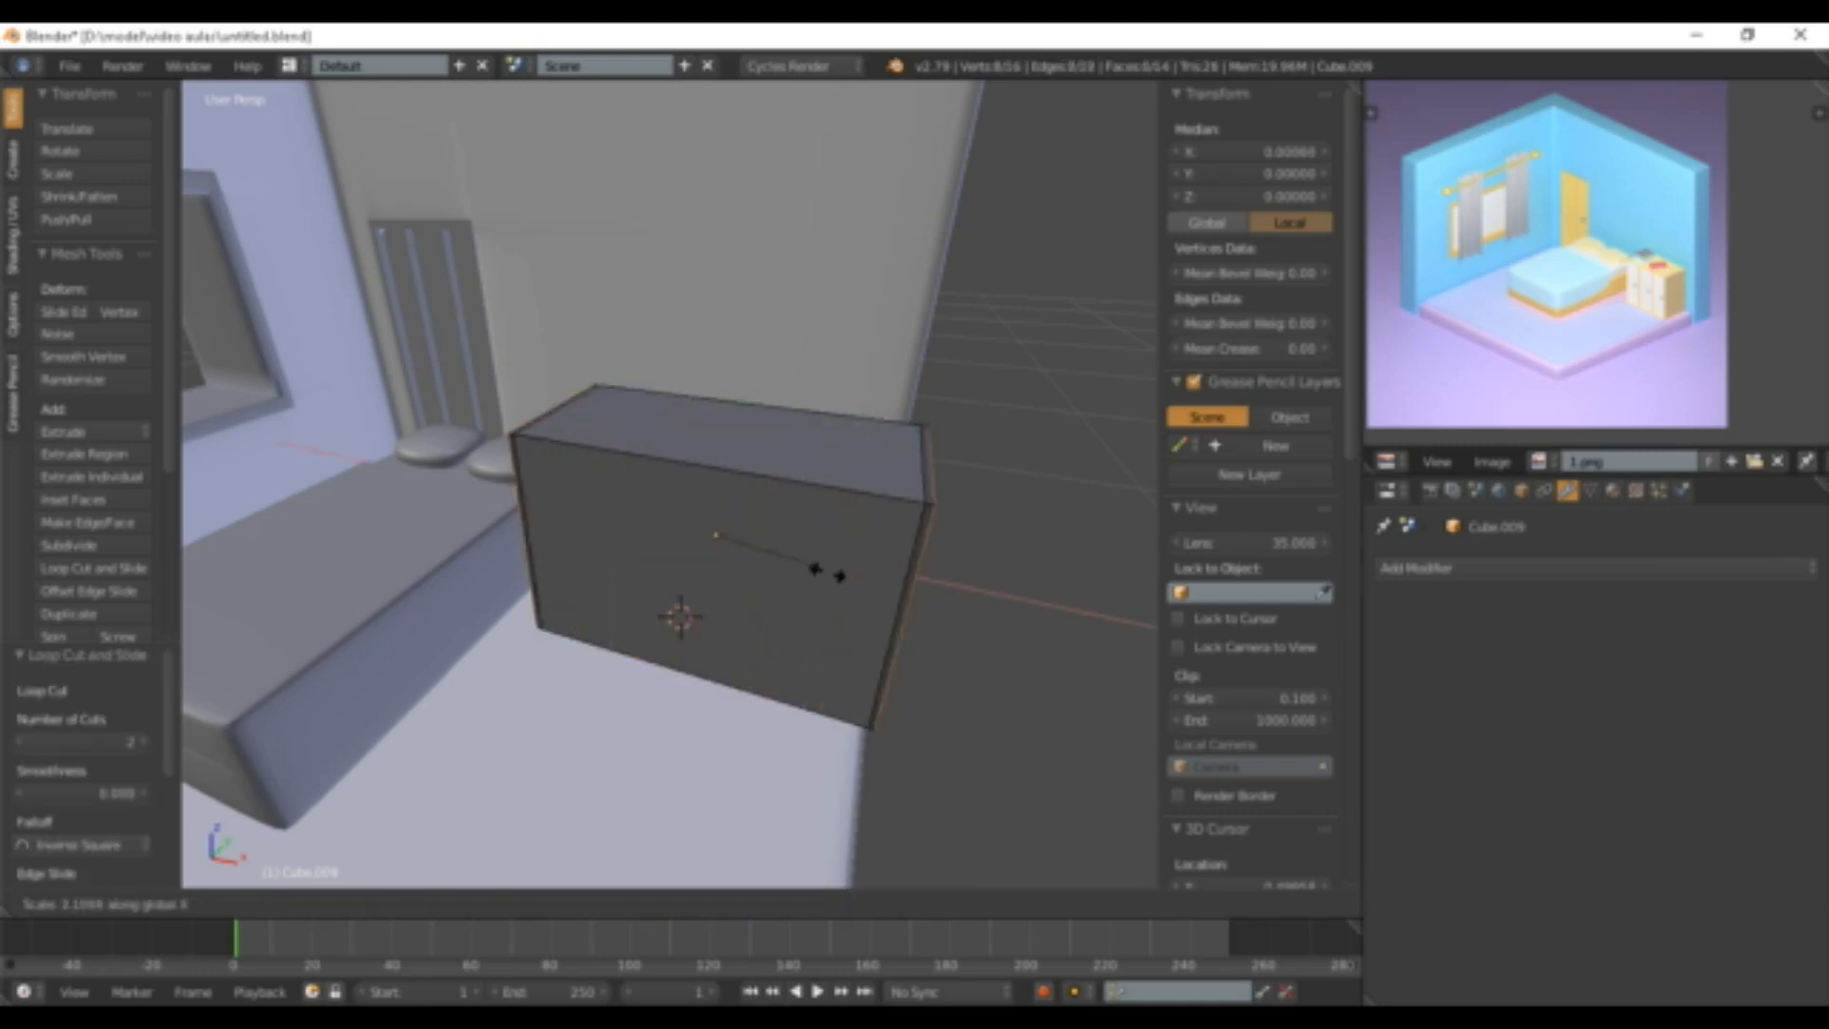
left_click(809, 574)
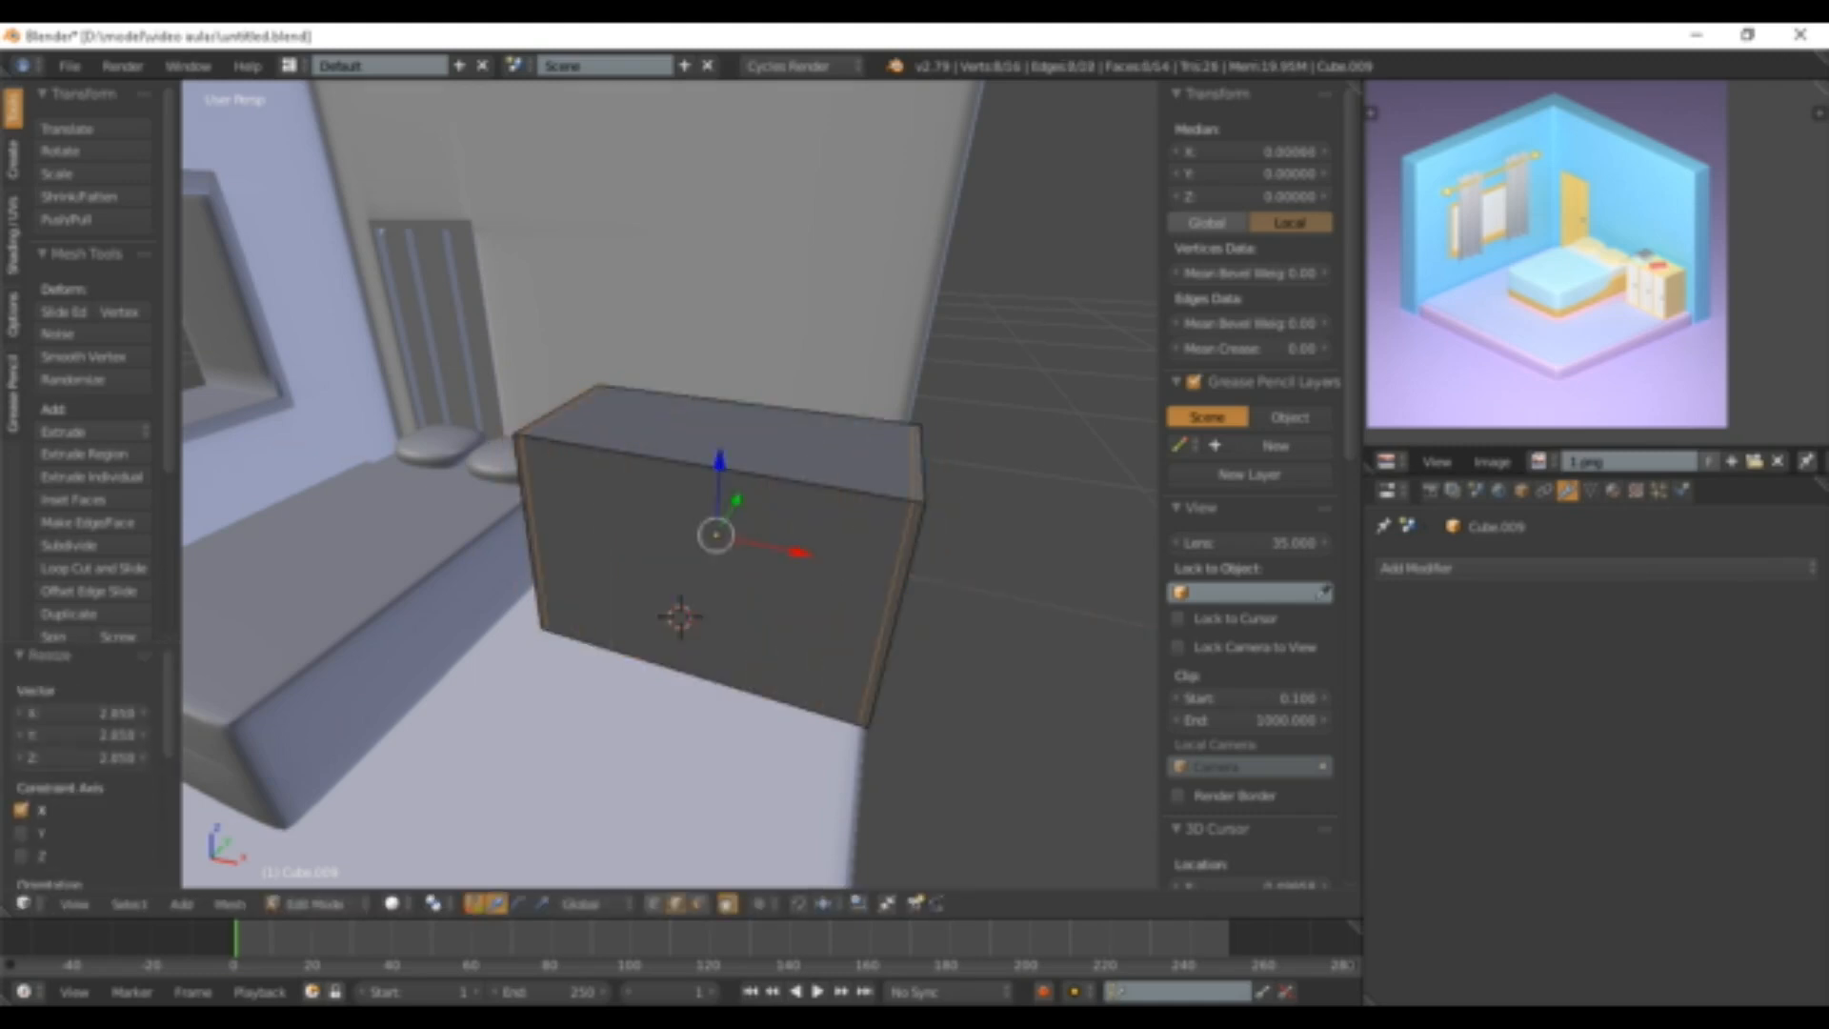
middle_click_drag(810, 573, 776, 547)
- Cut two horizontal edge loops around the cabinet and spread them by a factor of about 2.803 along Z
key("ctrl+r")
left_click(805, 636)
right_click(805, 636)
key("s")
key("z")
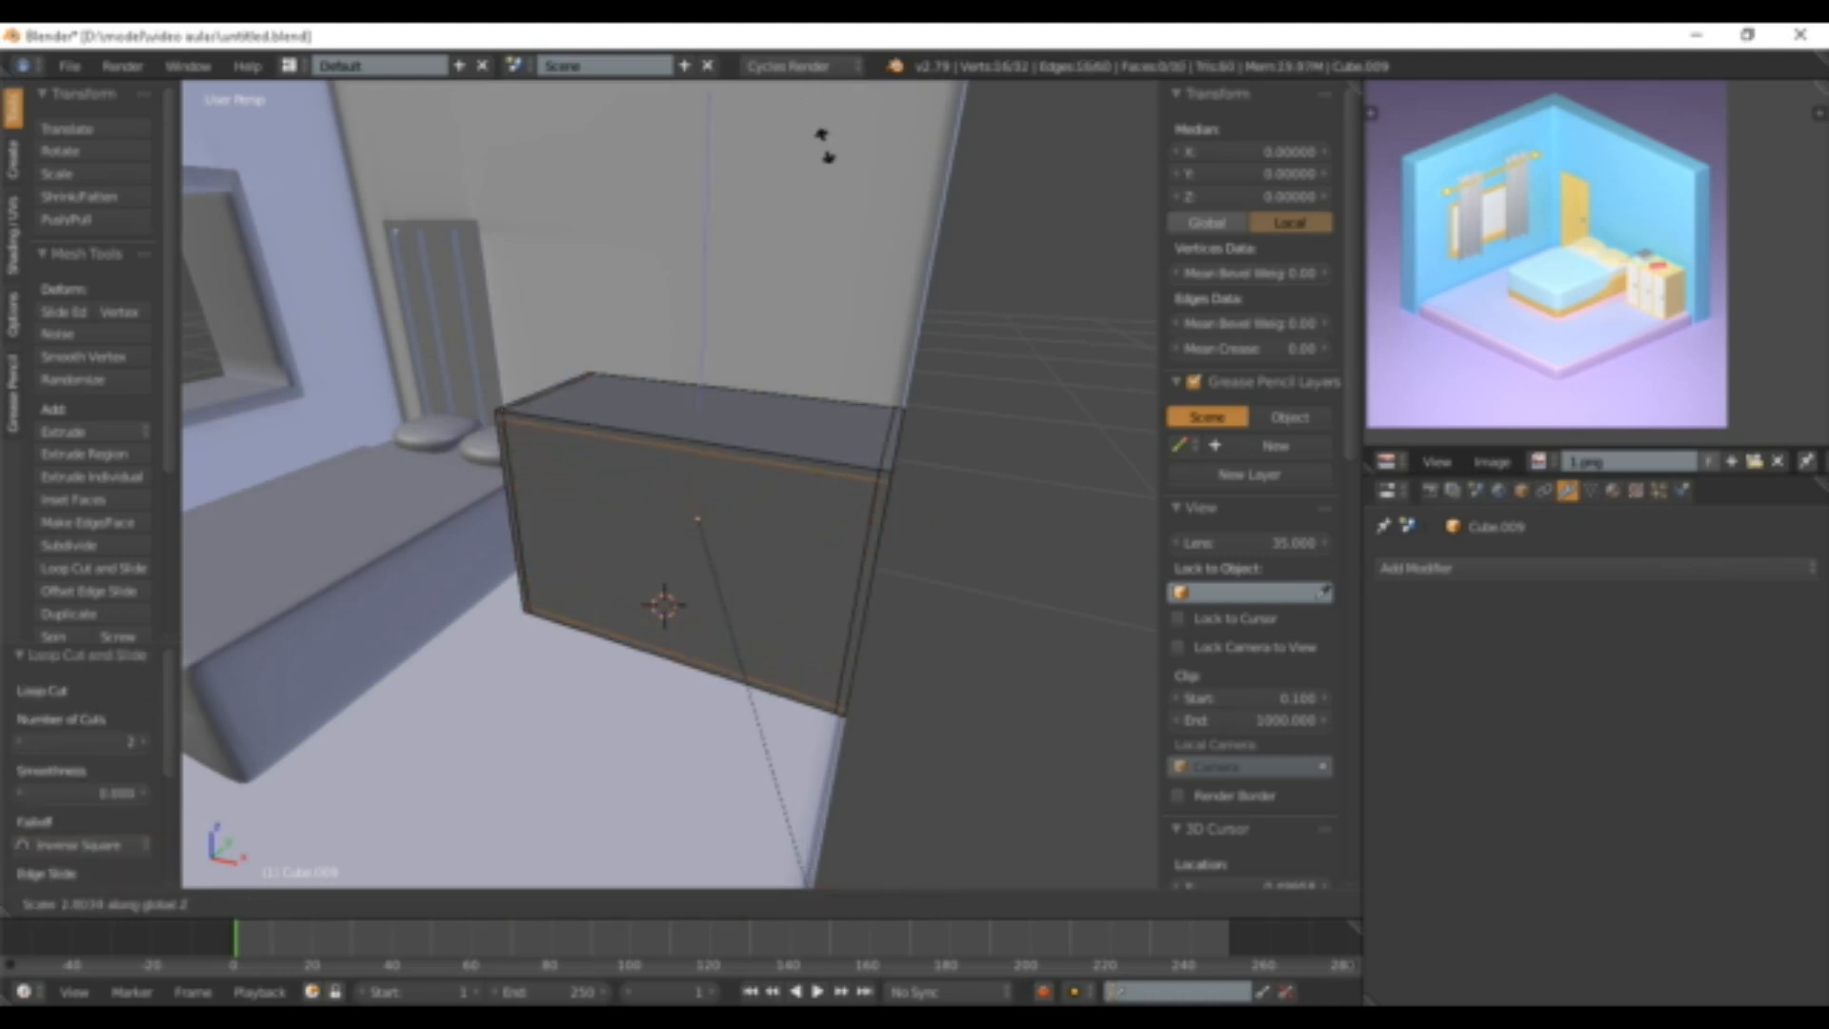
left_click(825, 145)
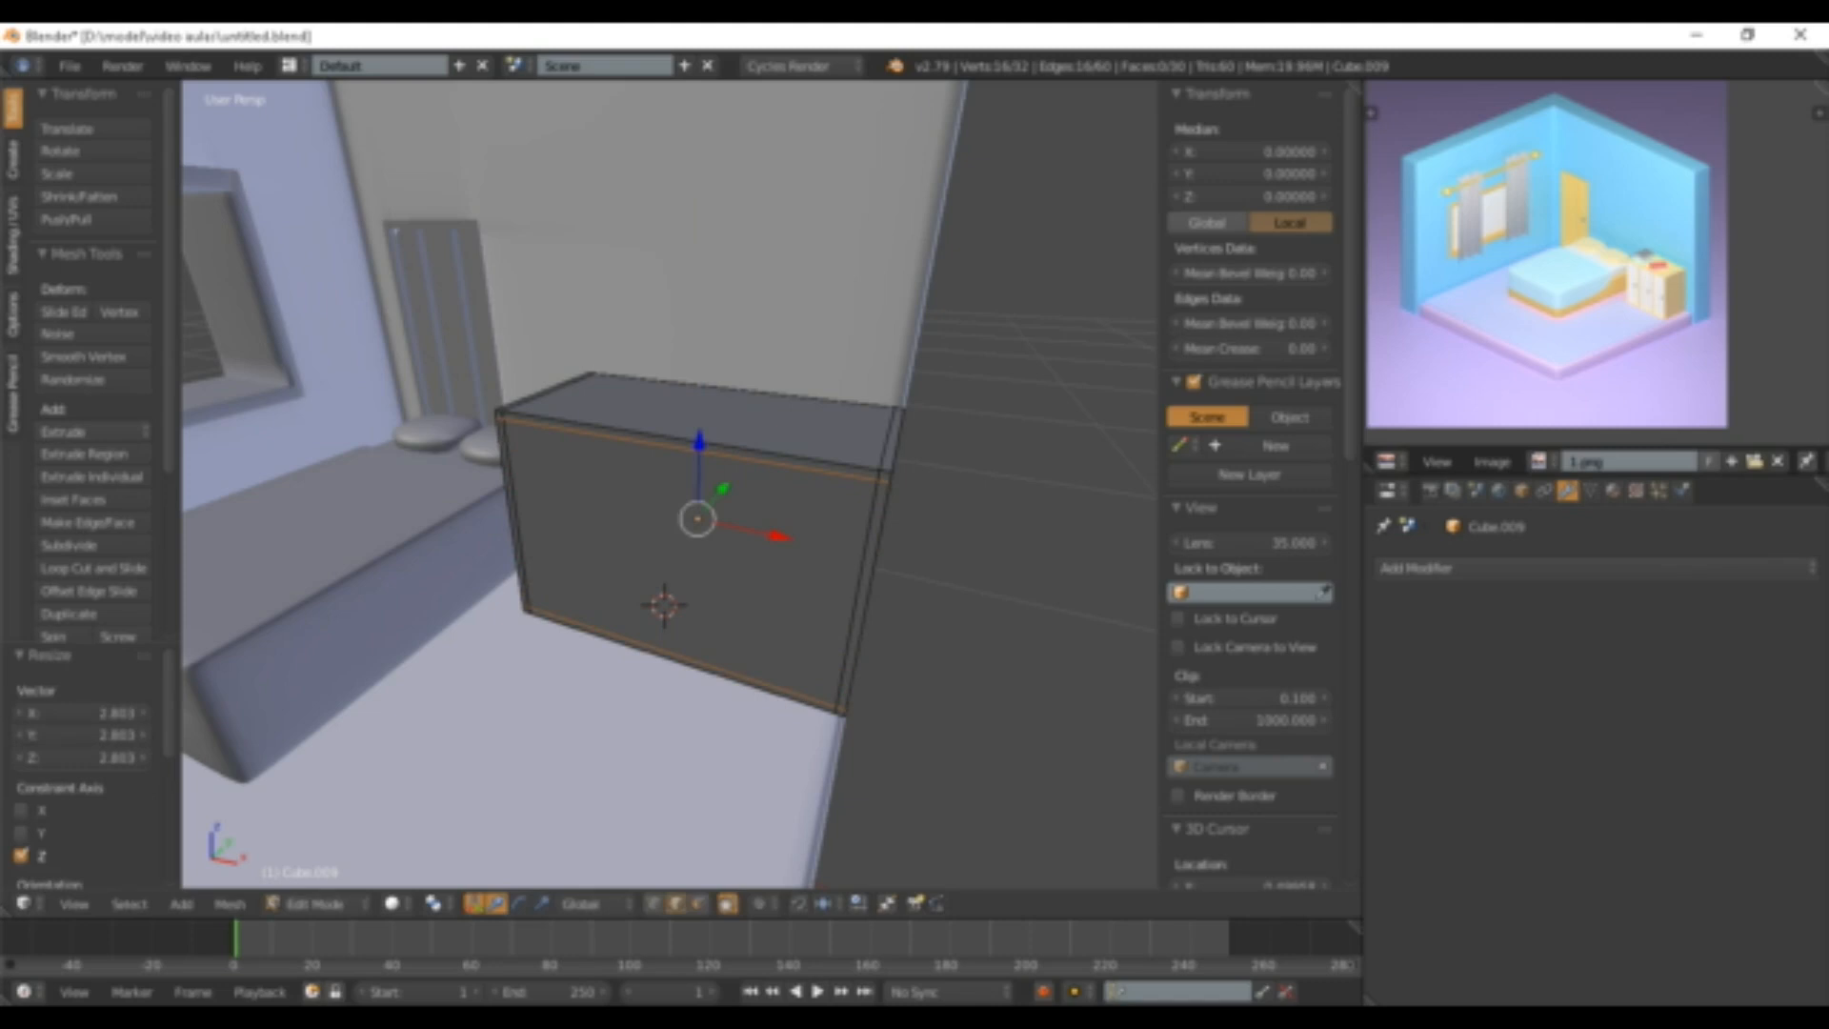
- Cut two more vertical edge loops to divide the cabinet front into three sections and adjust their spacing along X
key("ctrl+r")
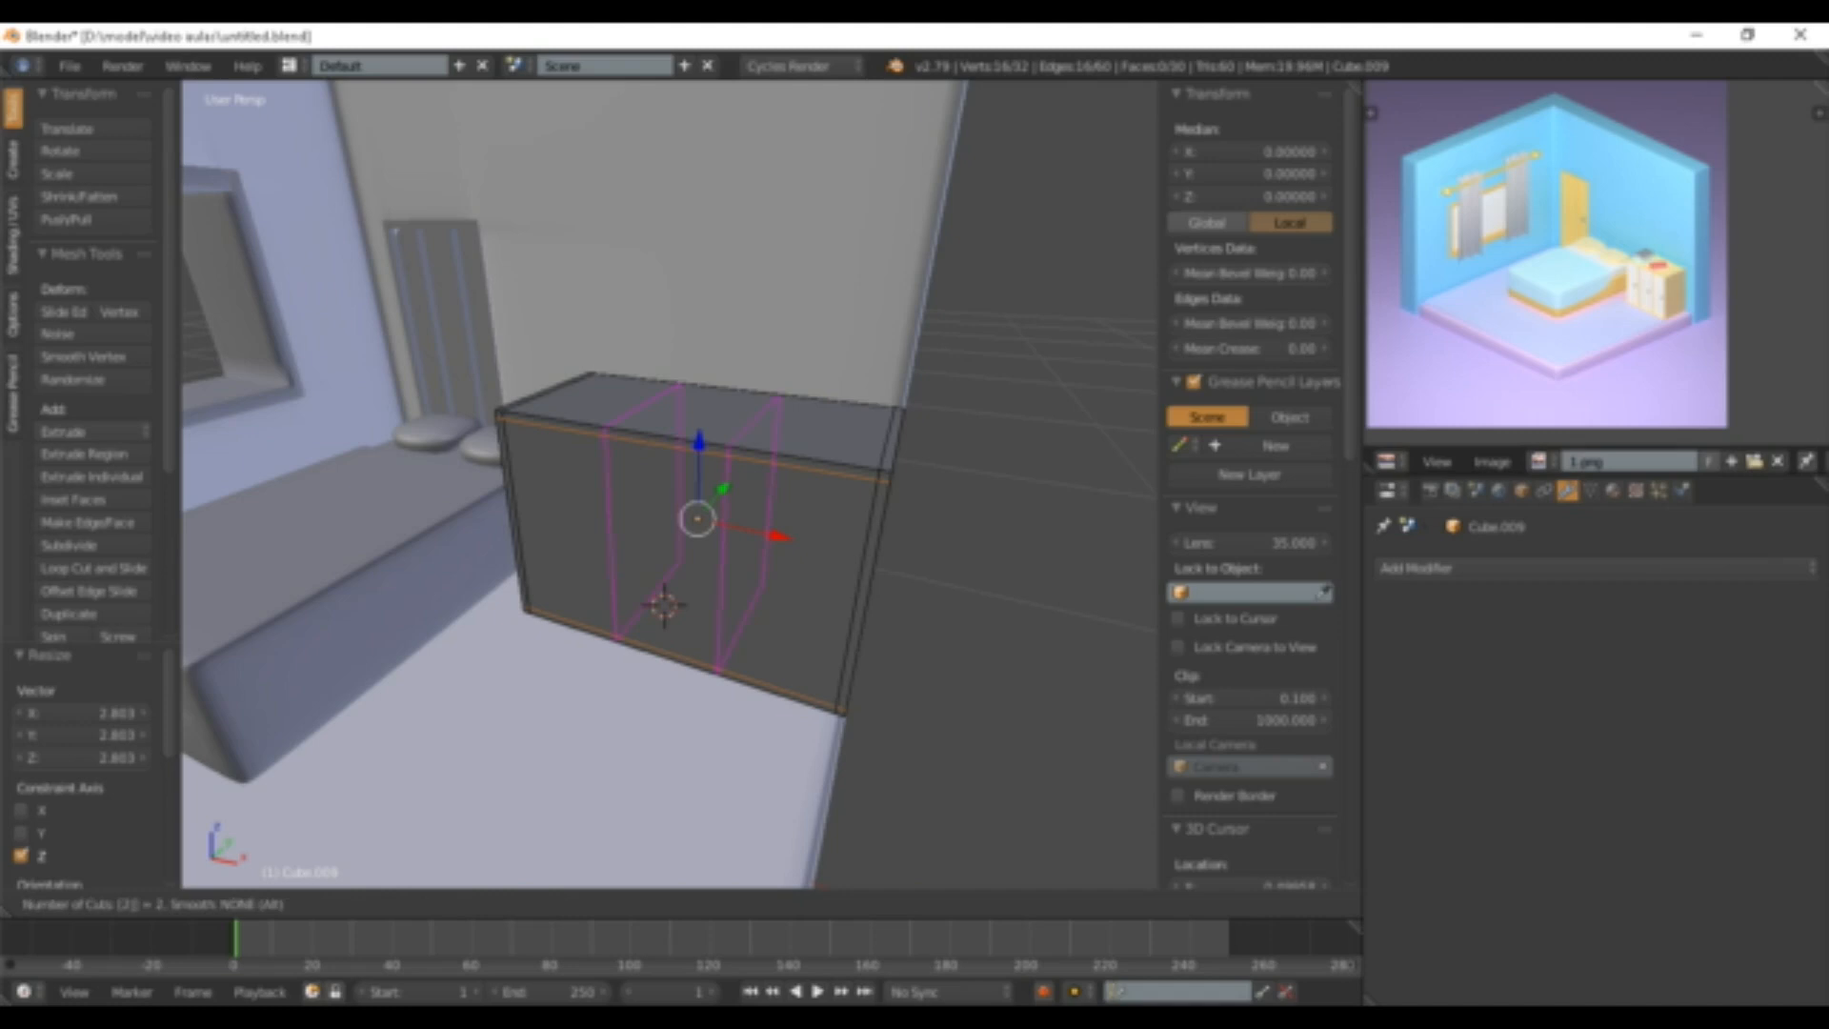
left_click(665, 455)
right_click(665, 455)
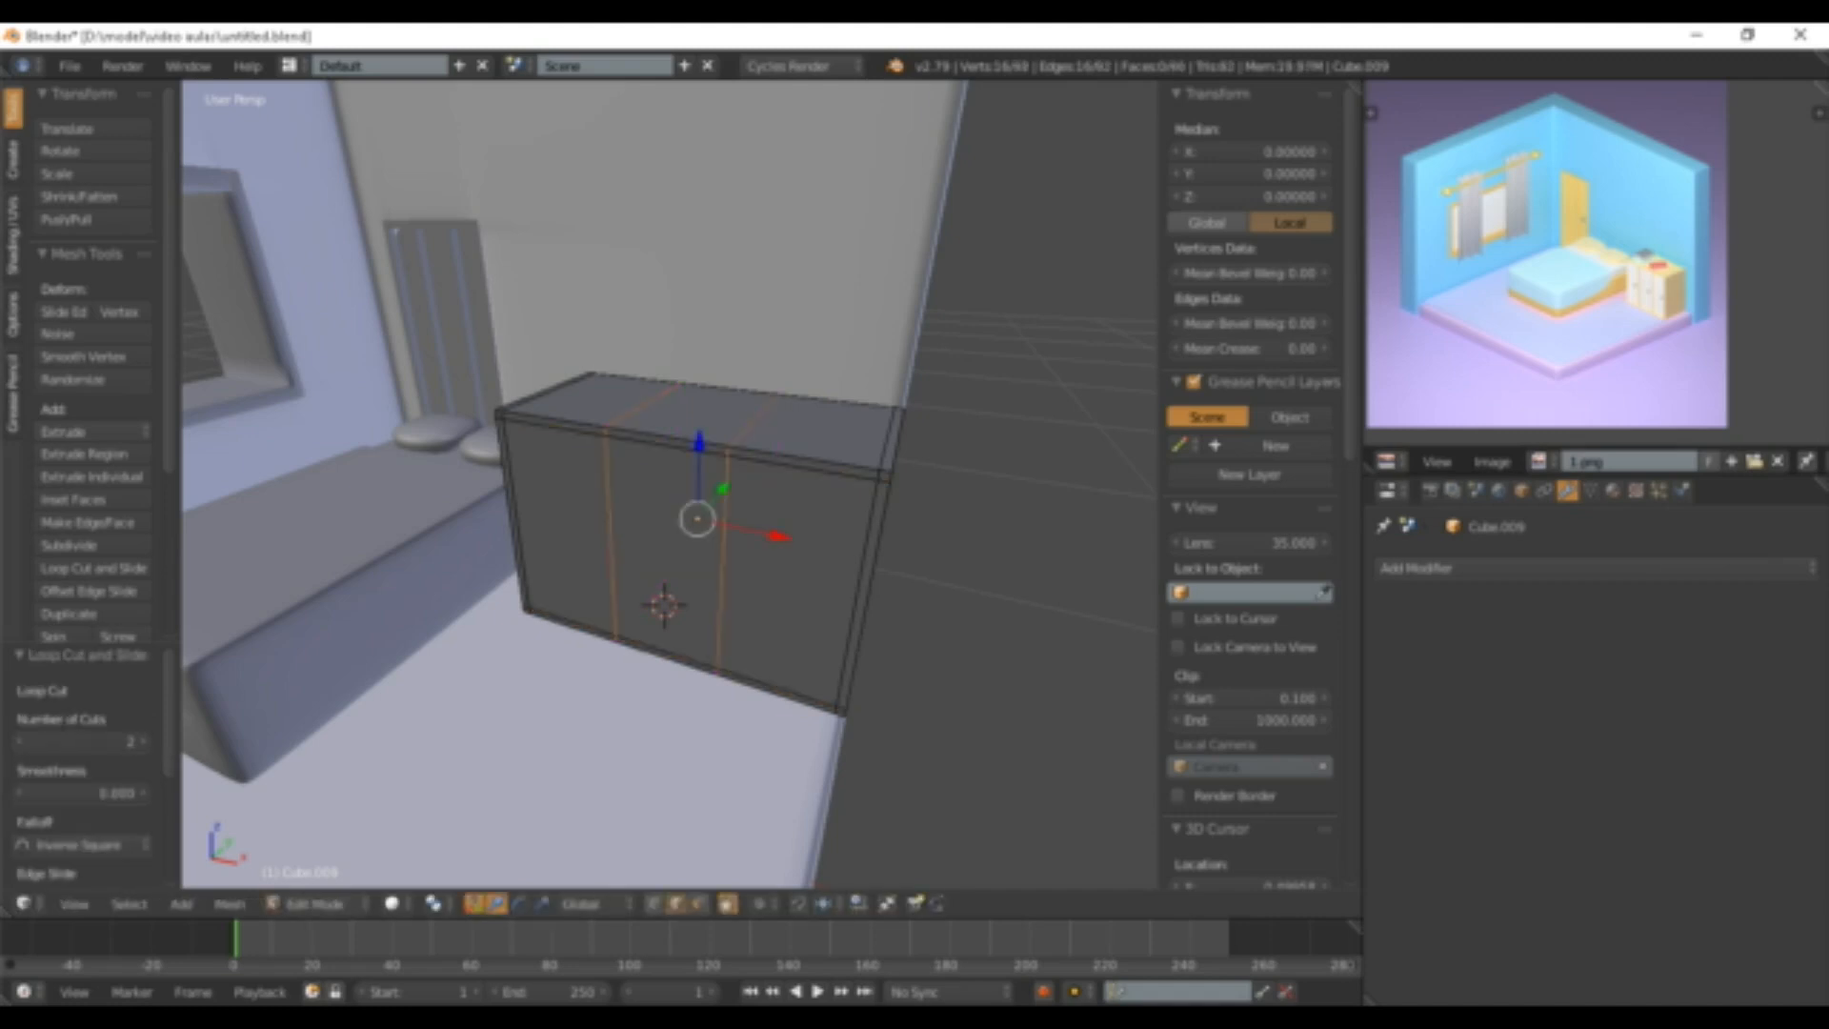
key("s")
key("x")
left_click(717, 562)
middle_click_drag(716, 563, 758, 554)
- Cut two vertical edge loops in the middle section and spread them by a factor of about 2.72 along X, forming thin dividers
key("ctrl+r")
left_click(826, 461)
right_click(825, 461)
key("s")
key("x")
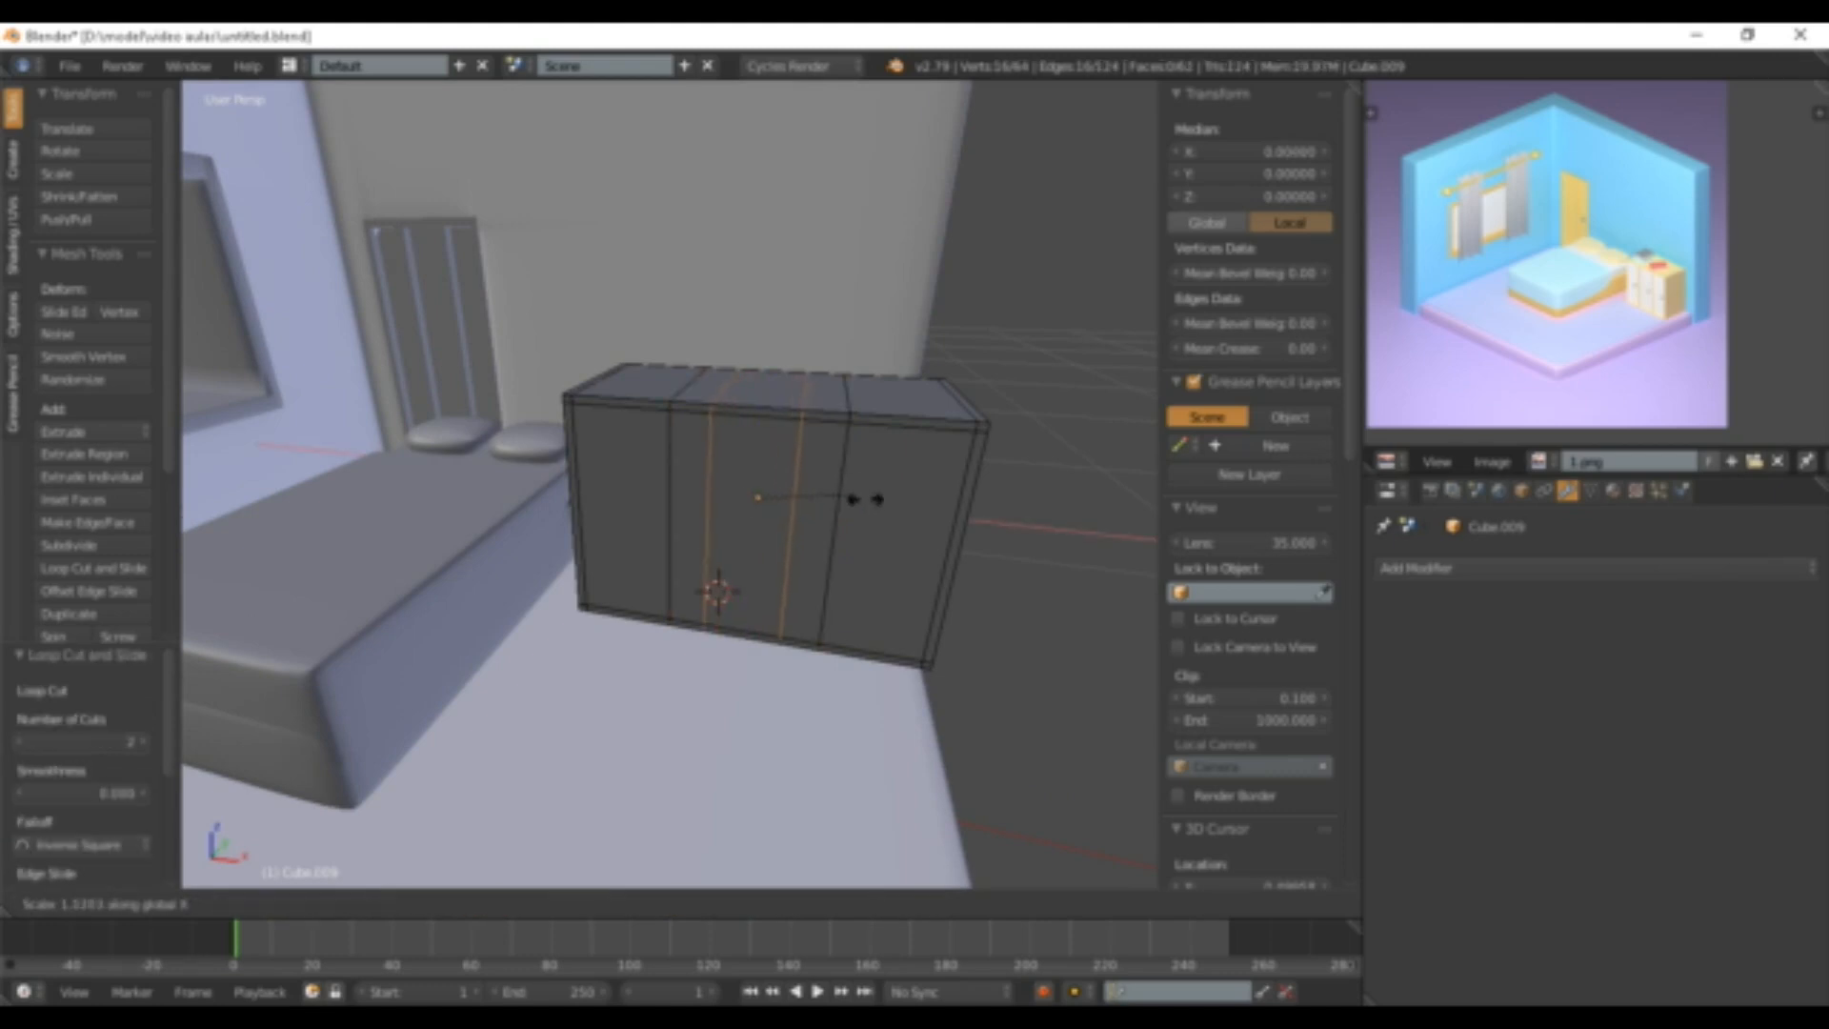
left_click(926, 551)
middle_click_drag(926, 551, 862, 562)
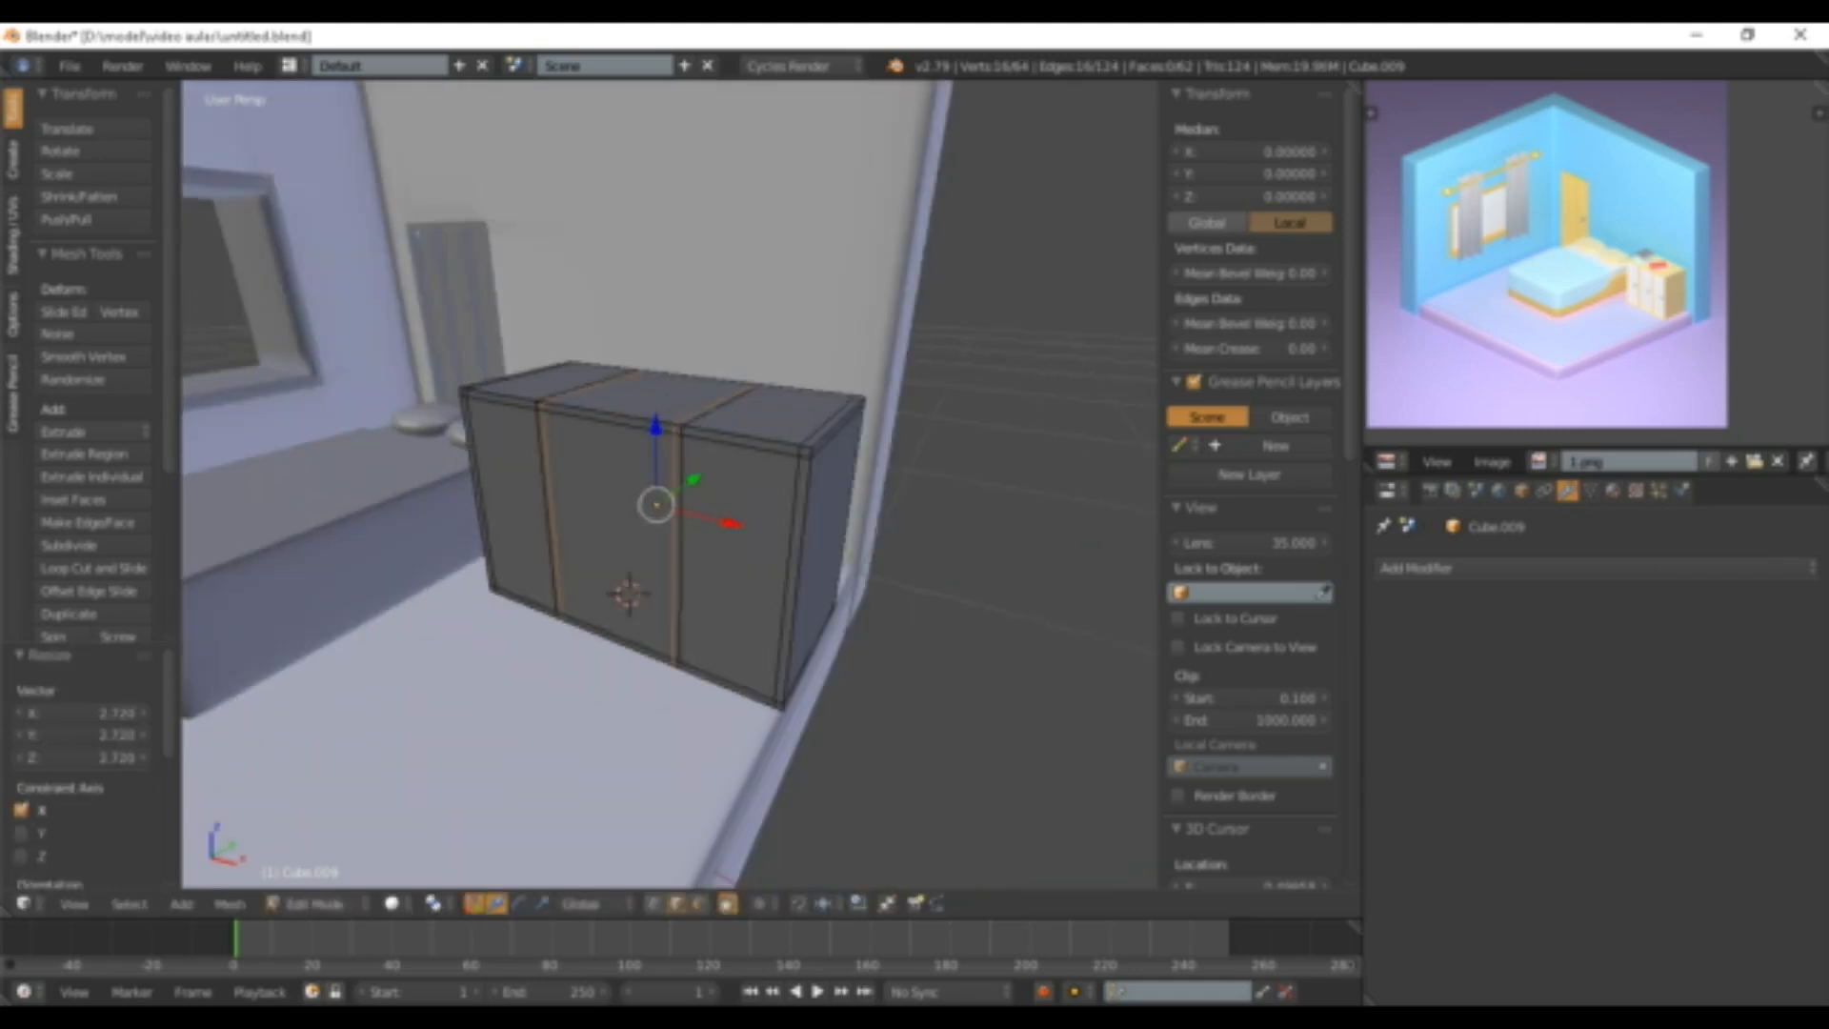
- Select the three large front faces of the cabinet, extrude them inward about 0.02, and leave mesh editing
left_click(700, 903)
middle_click_drag(534, 571, 648, 555)
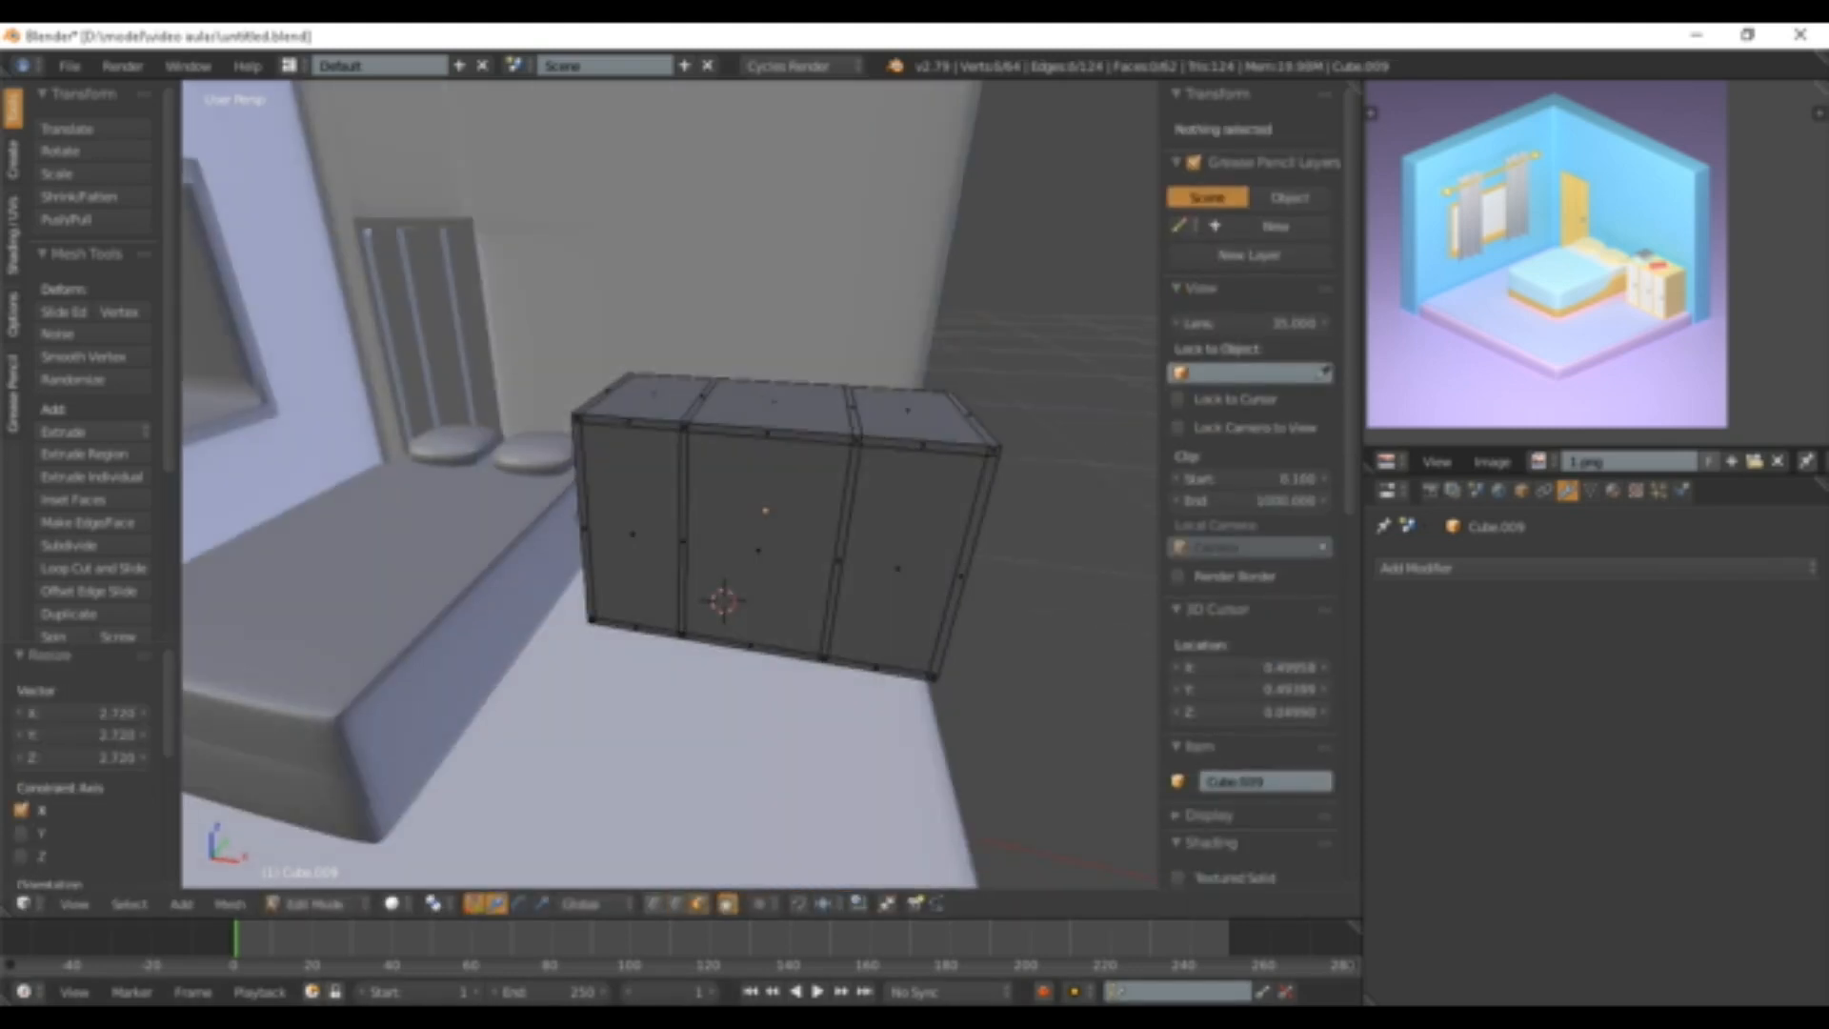
right_click(633, 529)
right_click(762, 543, "shift")
right_click(895, 562, "shift")
middle_click_drag(895, 562, 786, 557)
scroll(786, 605, "up", 2)
key("e")
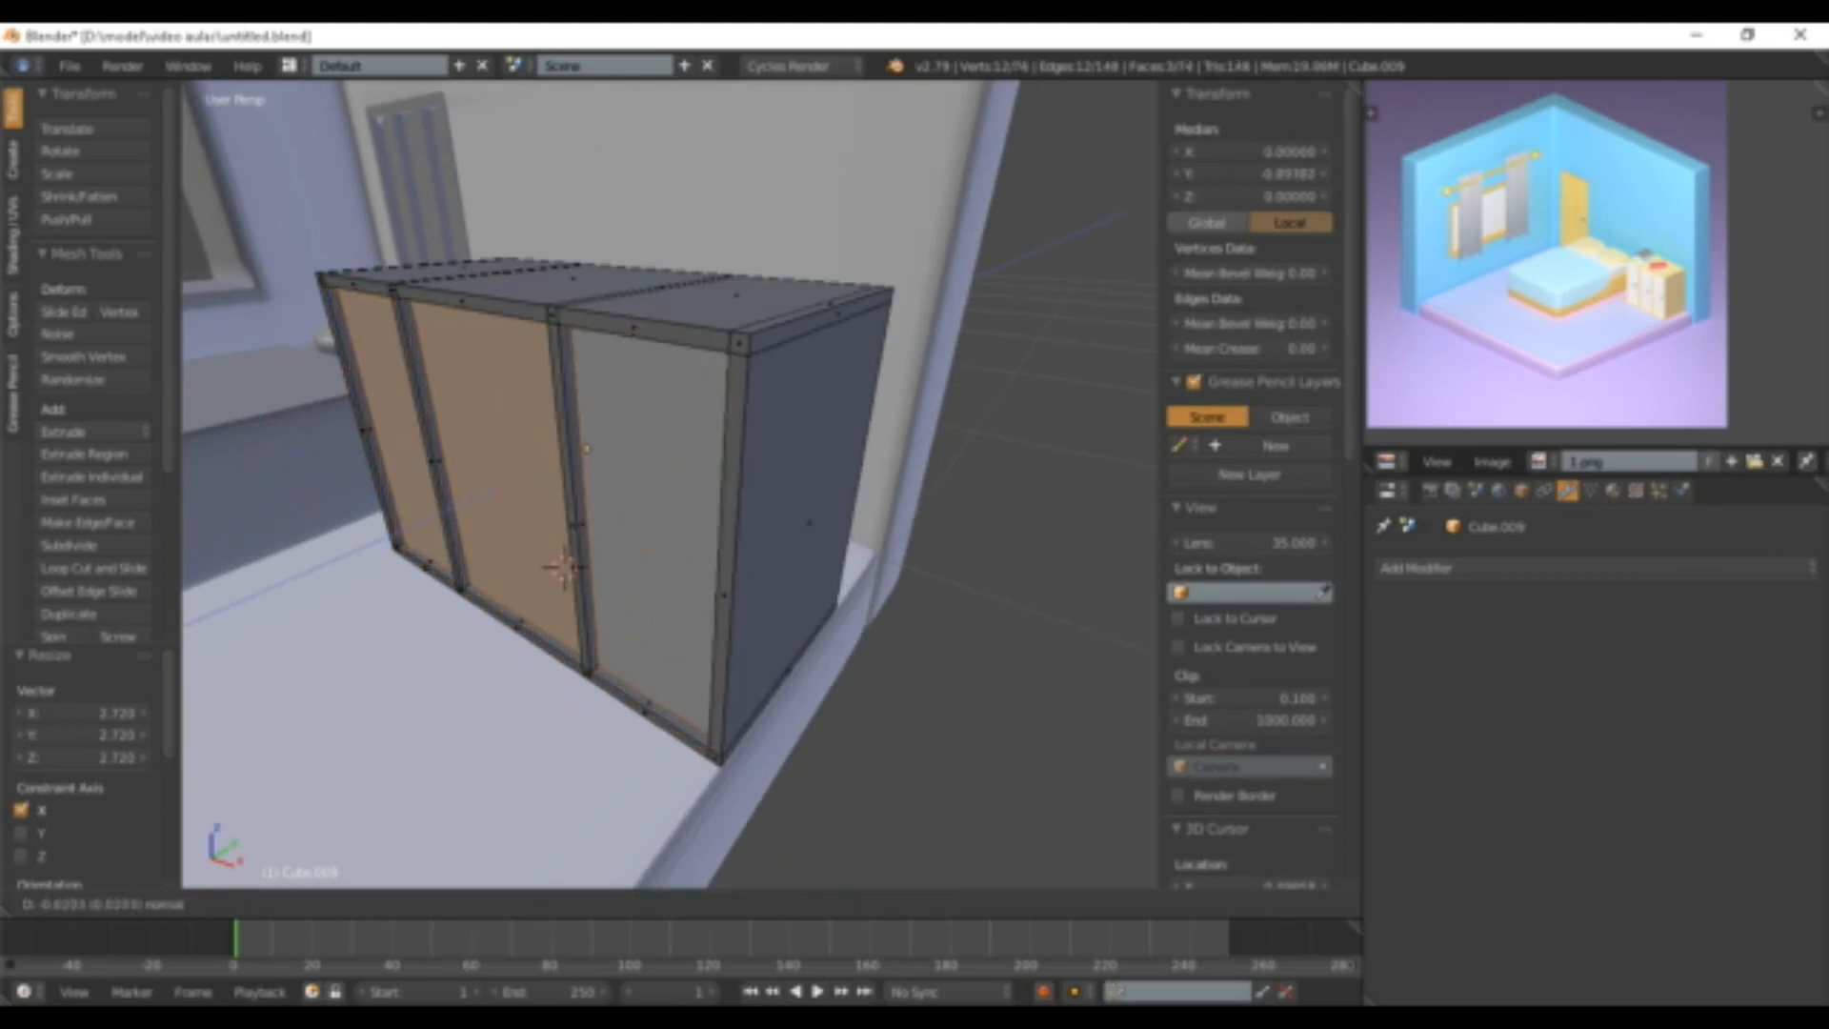
left_click(762, 552)
key("Tab")
- Scale the cabinet down uniformly by a factor of about 0.892
scroll(762, 553, "down", 4)
middle_click_drag(762, 552, 620, 505)
scroll(733, 610, "down", 4)
scroll(733, 609, "up", 4)
key("s")
left_click(818, 610)
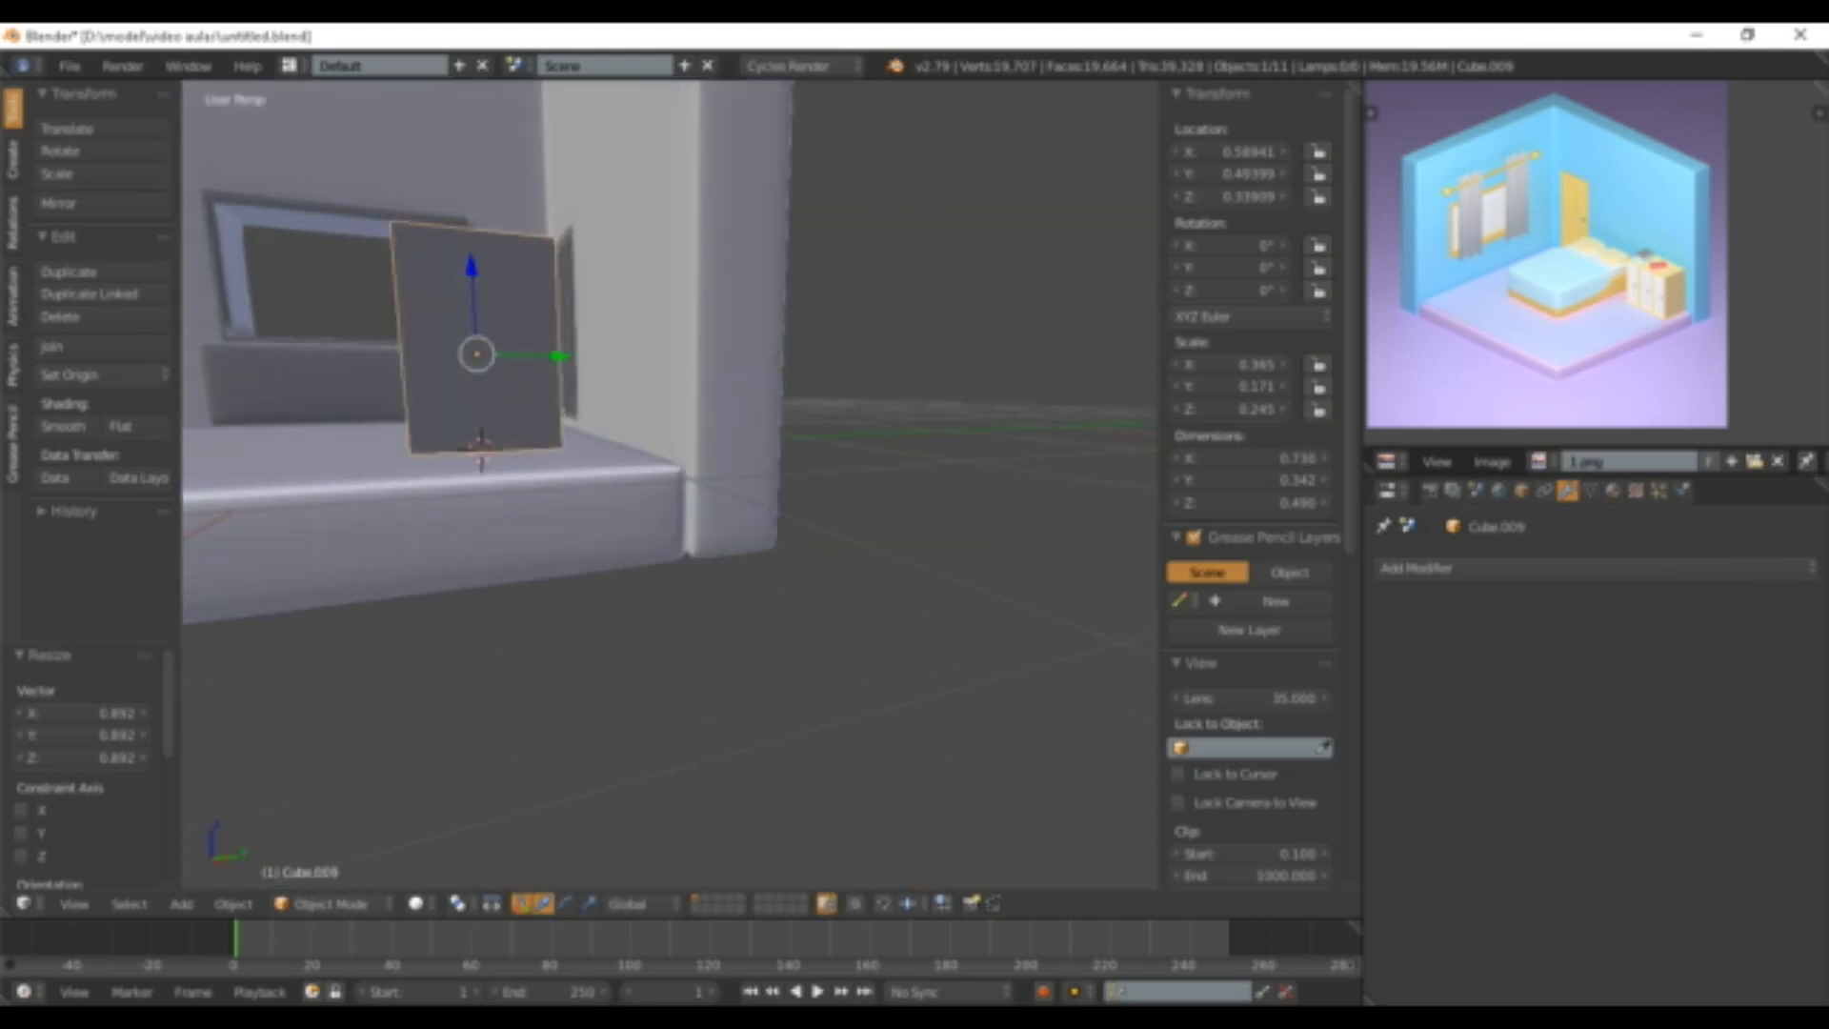
- Lower the cabinet to a Z location of about 0.294 and move it about 0.149 along Y toward the back wall
key("g")
key("z")
left_click_drag(473, 286, 474, 287)
left_click_drag(559, 372, 608, 372)
scroll(608, 381, "down", 5)
middle_click_drag(608, 381, 819, 472)
middle_click_drag(820, 472, 671, 491)
- Add another cube to the room and scale it uniformly to about 0.413
scroll(724, 486, "up", 2)
scroll(724, 486, "down", 5)
scroll(672, 491, "up", 3)
key("shift+a")
mouse_move(653, 530)
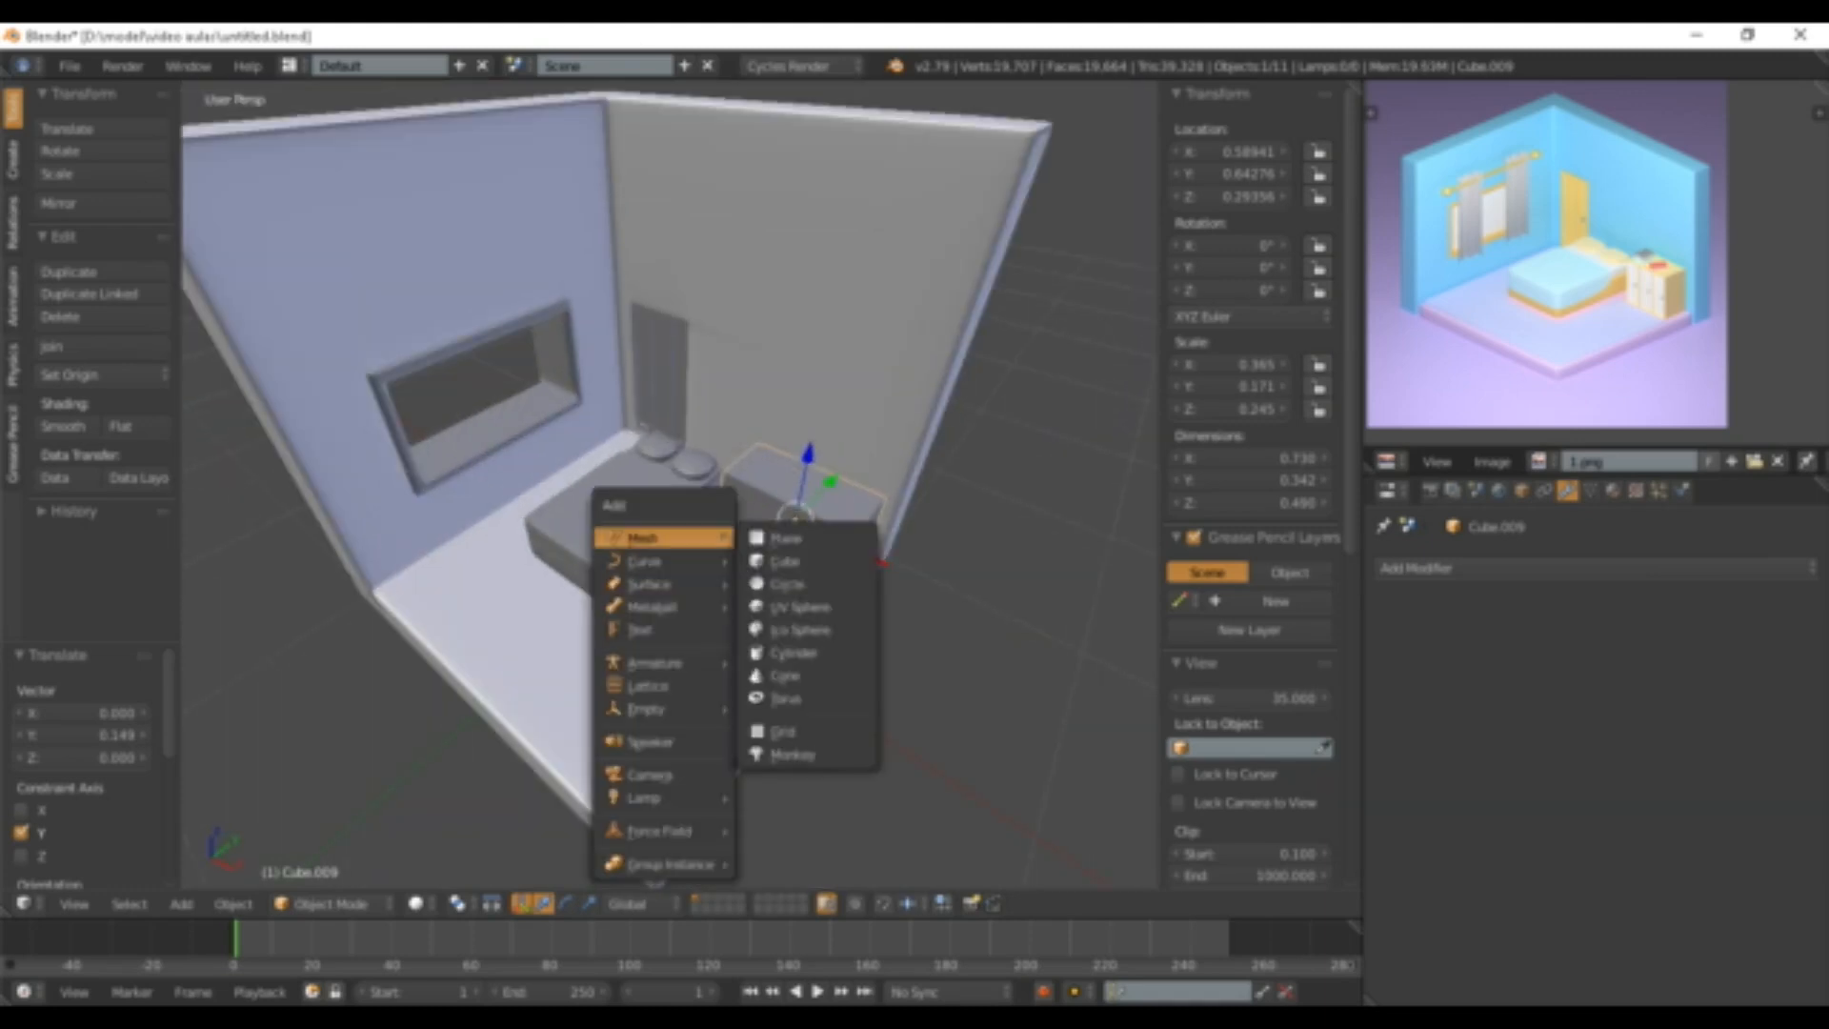
left_click(796, 558)
scroll(796, 558, "down", 3)
key("s")
left_click(788, 567)
- Lift the new cube above the furniture to about Z 1.62 and pull it forward to about Y -0.704
left_click_drag(693, 455, 691, 302)
middle_click_drag(691, 302, 605, 303)
left_click_drag(719, 347, 559, 384)
middle_click_drag(559, 383, 673, 377)
scroll(684, 397, "up", 1)
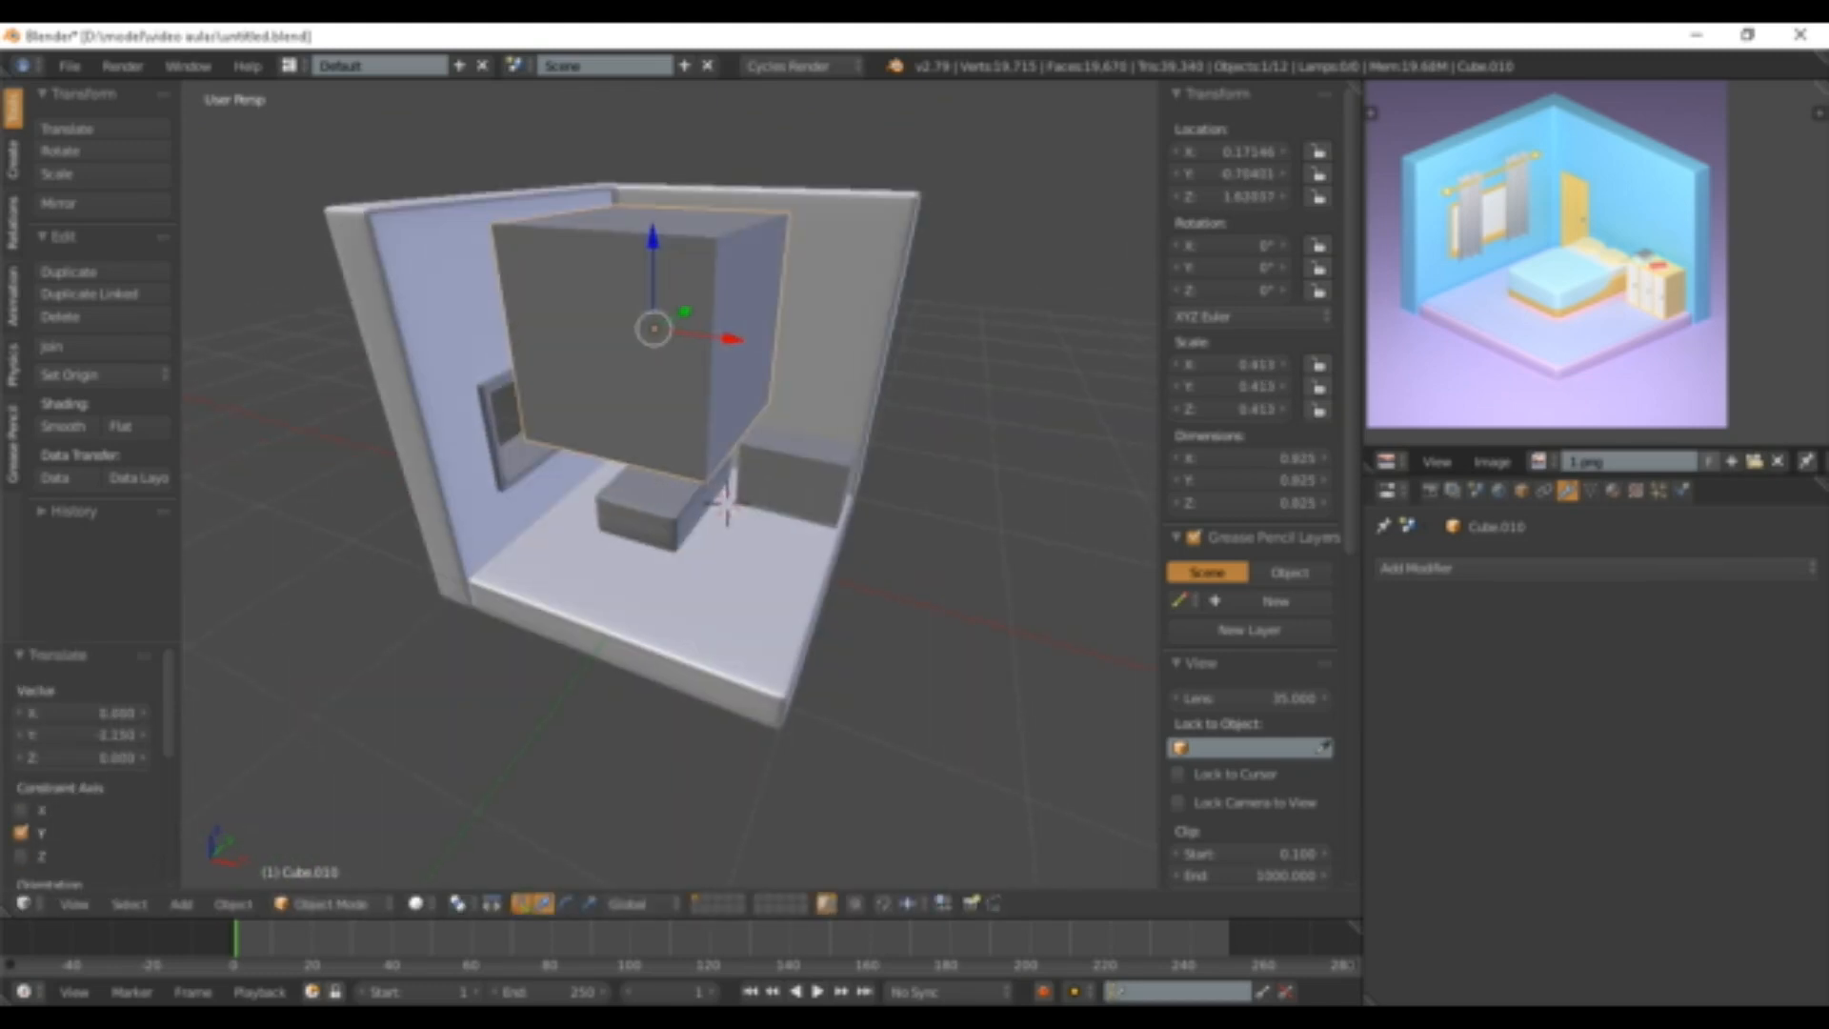
- Flatten the raised cube along Z to a scale of about 0.044, making a thin slab
key("s")
key("z")
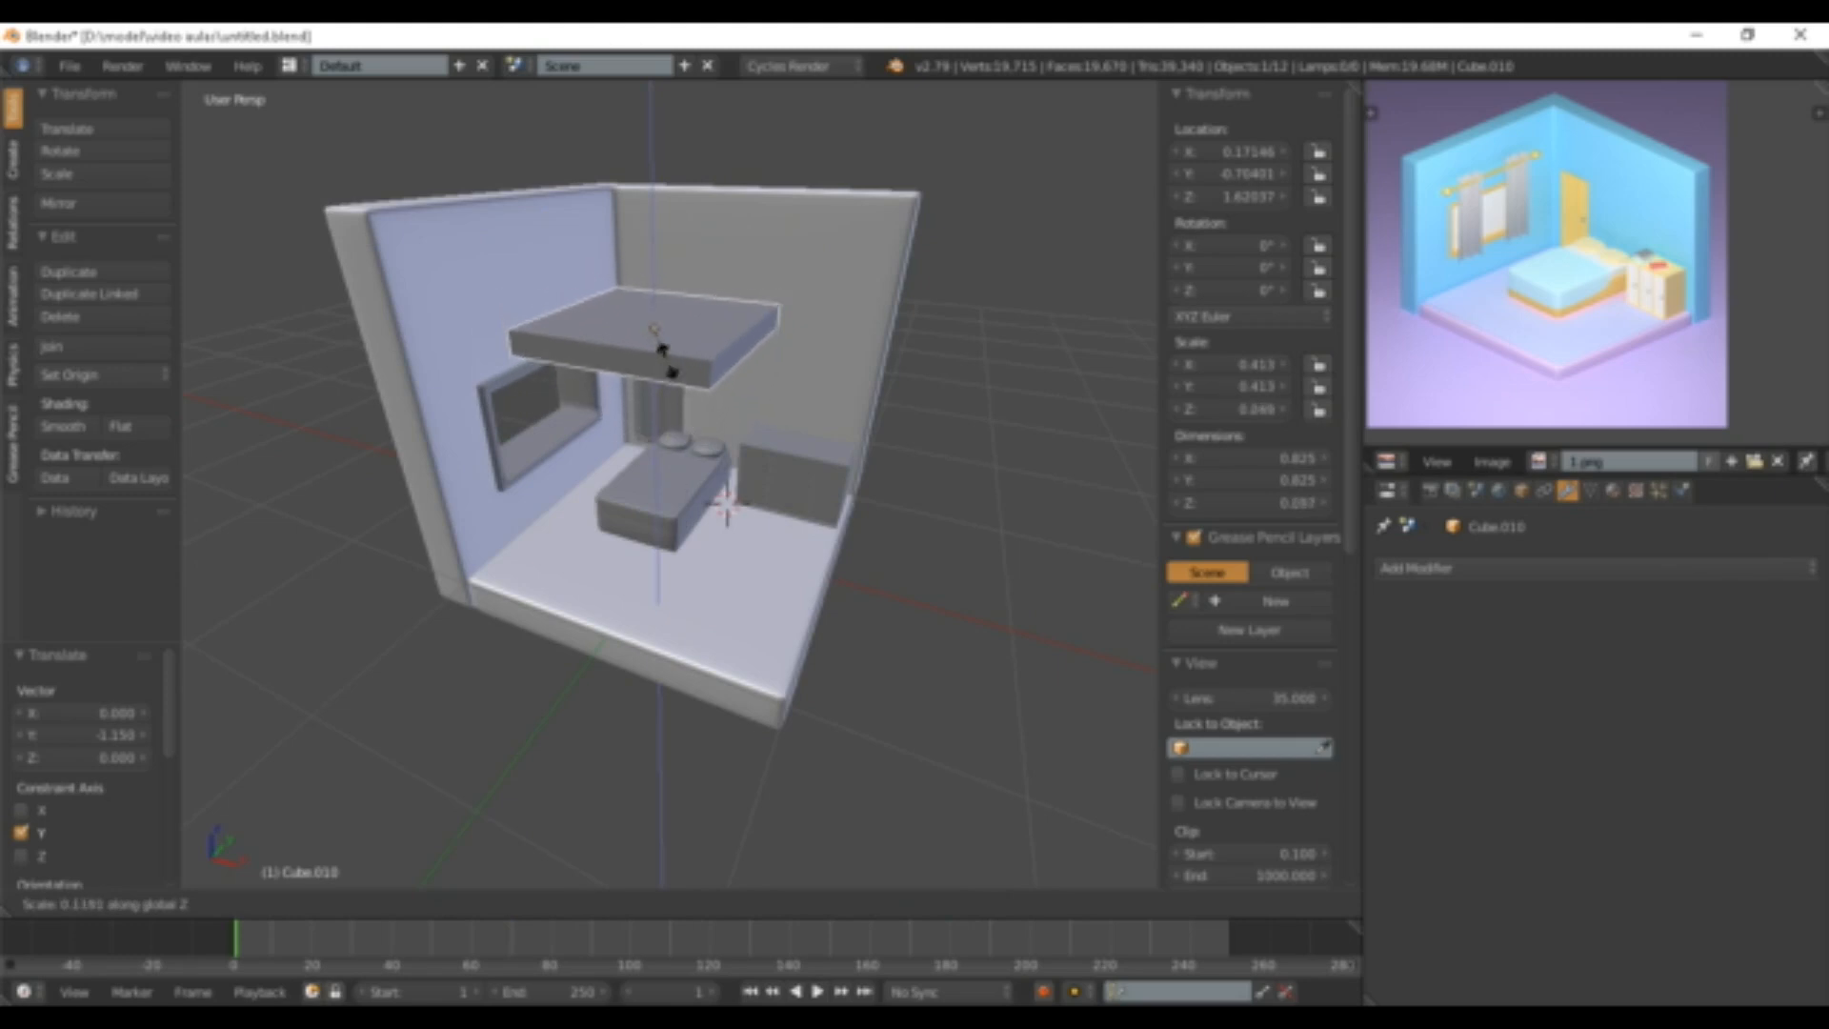
left_click(662, 353)
middle_click_drag(662, 353, 667, 457)
scroll(667, 457, "up", 3)
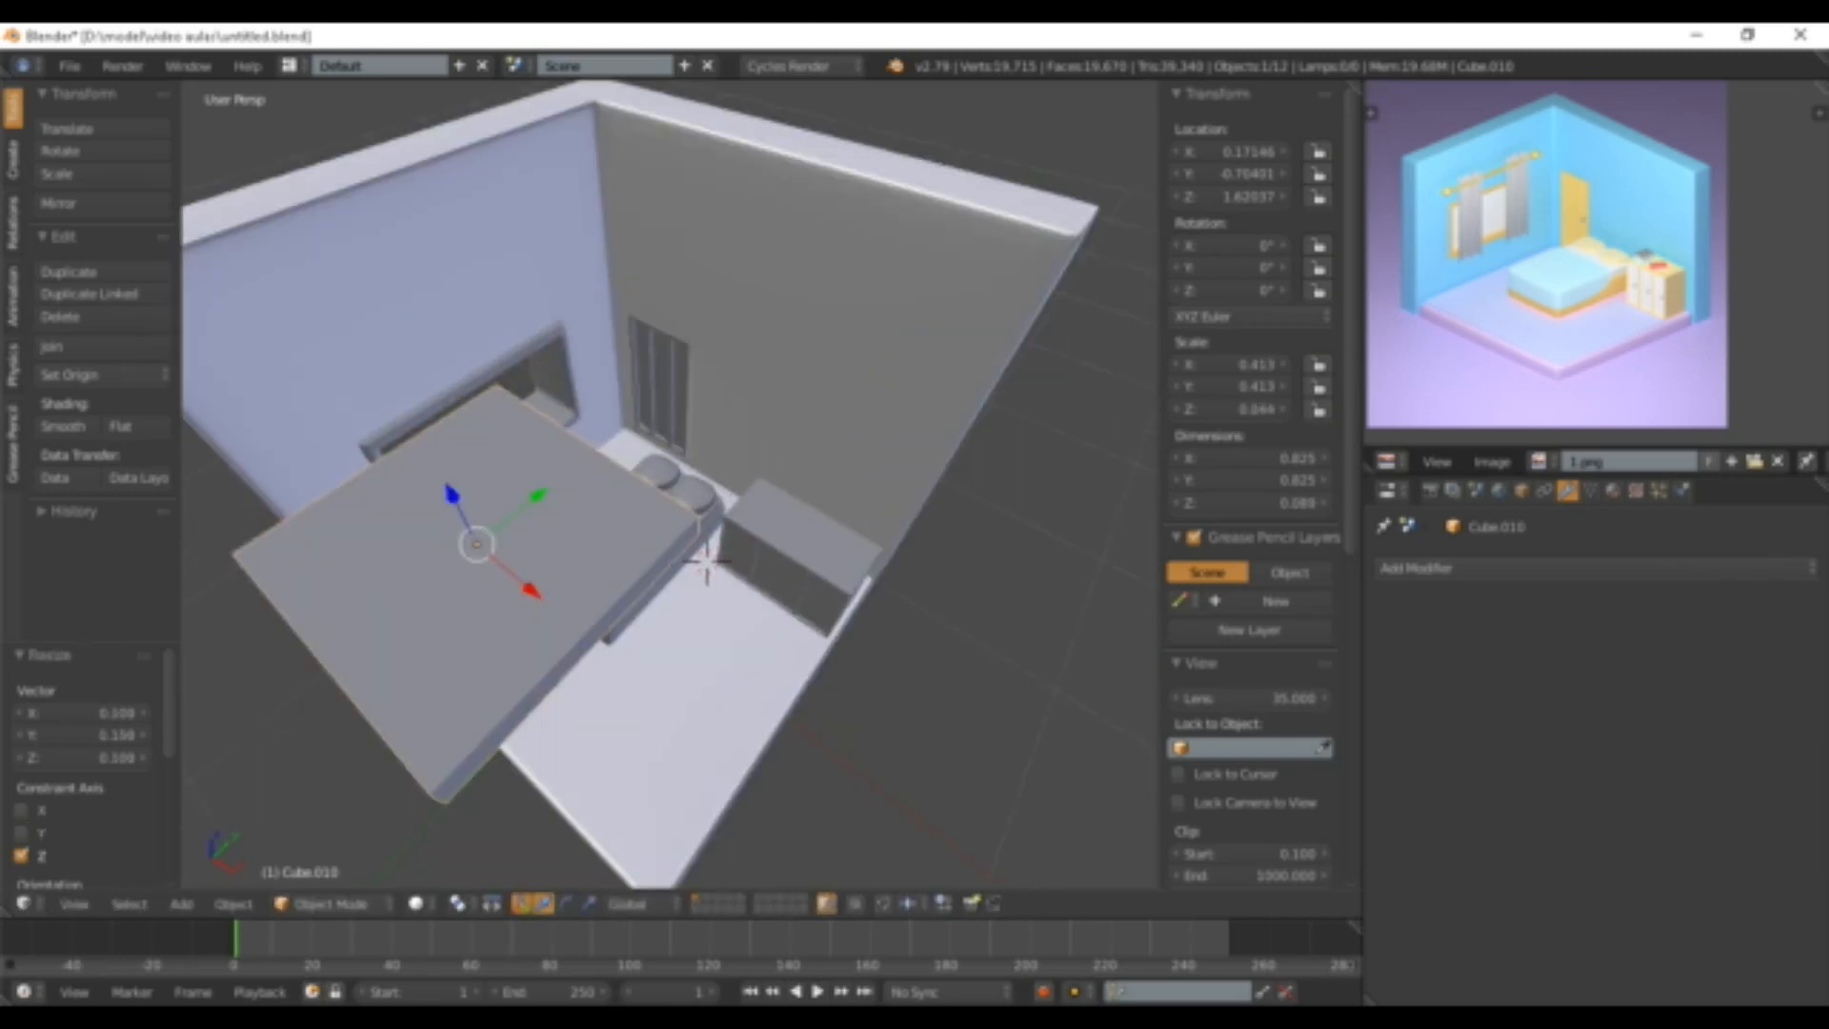
- Shrink the slab by a factor of about 0.512 along Y and about 0.727 along X
key("s")
key("y")
left_click(647, 461)
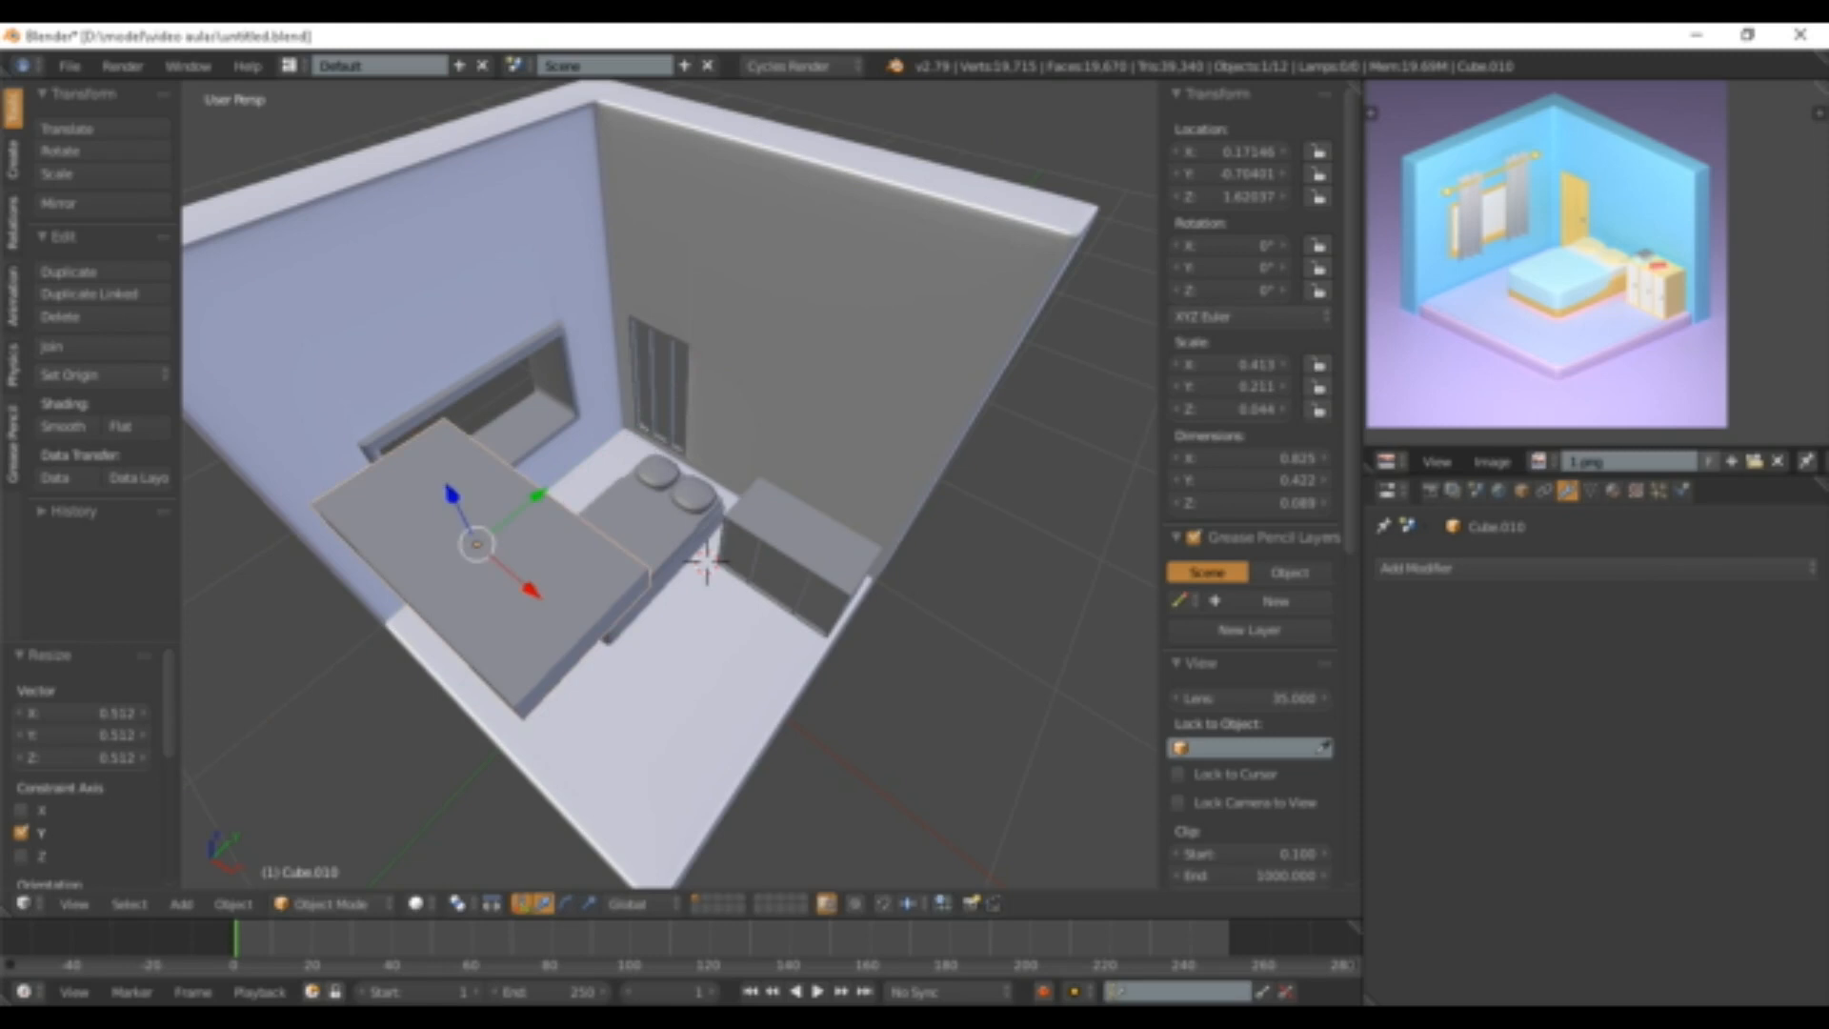
middle_click_drag(648, 461, 720, 409)
key("s")
key("x")
left_click(697, 608)
middle_click_drag(698, 608, 515, 628)
scroll(667, 486, "up", 4)
middle_click_drag(667, 486, 709, 567, "shift")
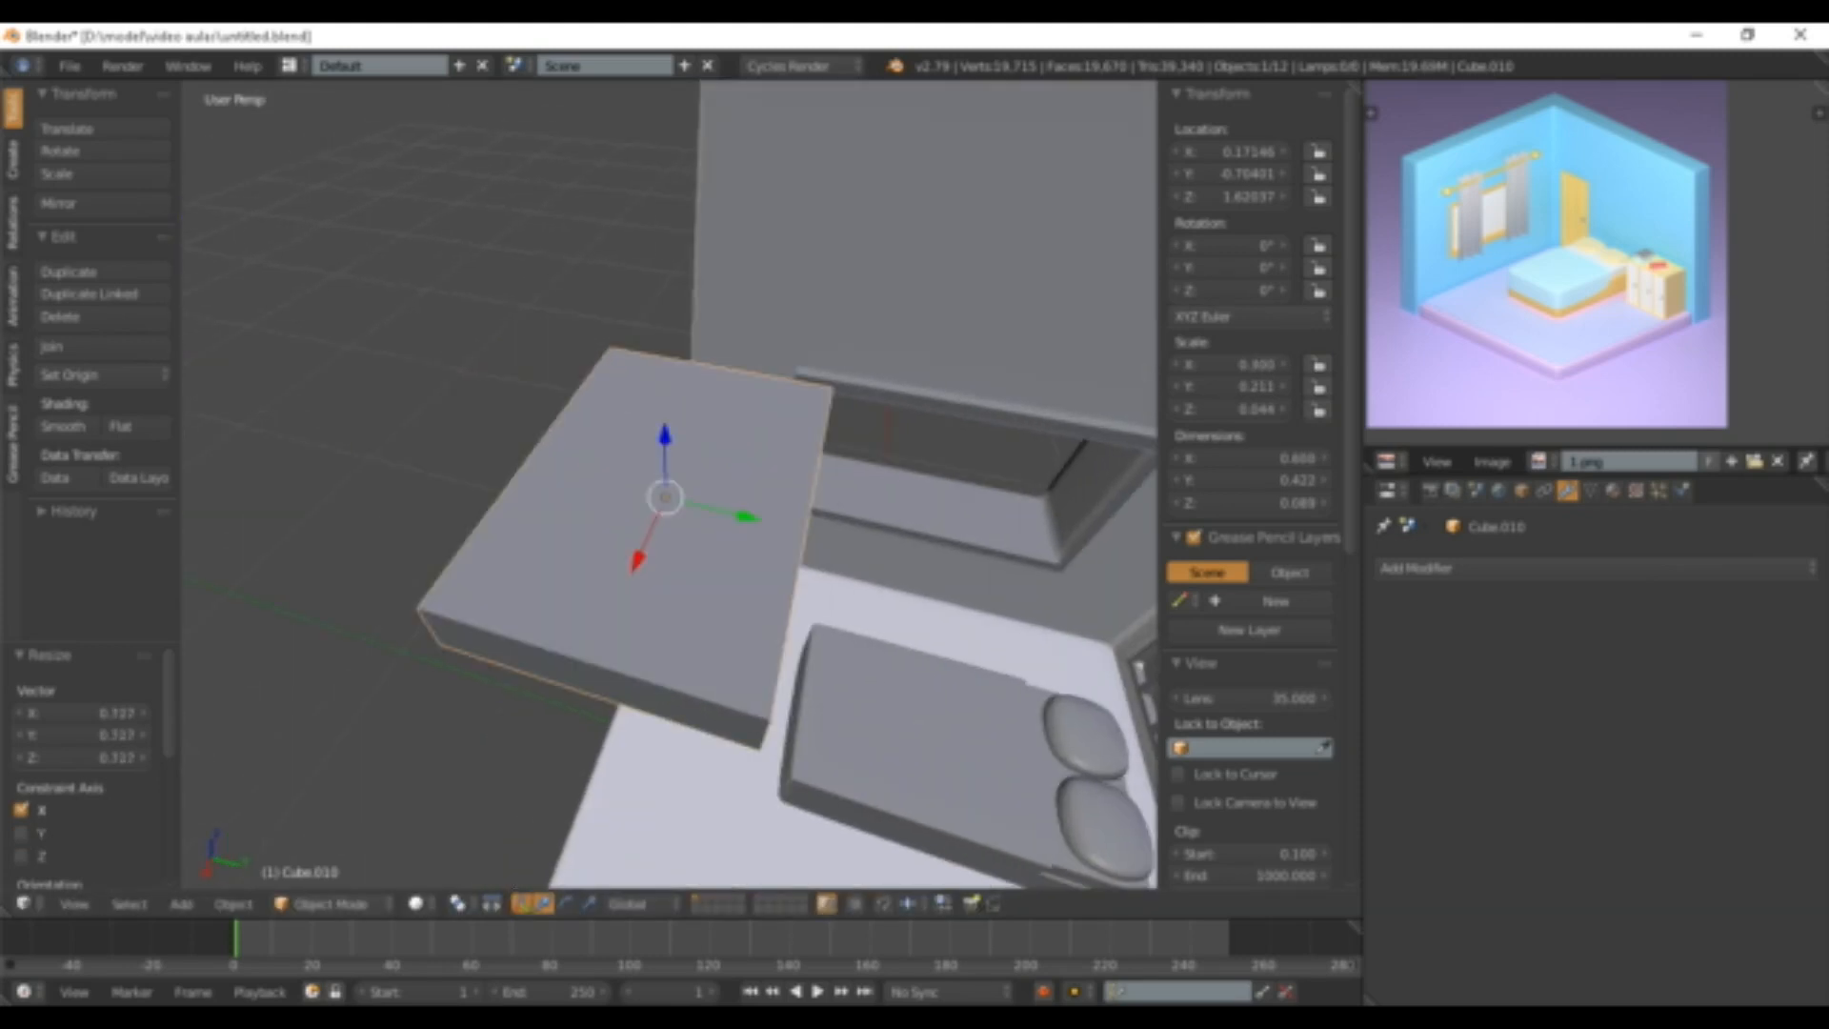
middle_click_drag(820, 562, 938, 545)
- Cut one edge loop across the slab and slide it by about 0.716 toward the long edge away from the bed
key("Tab")
key("ctrl+r")
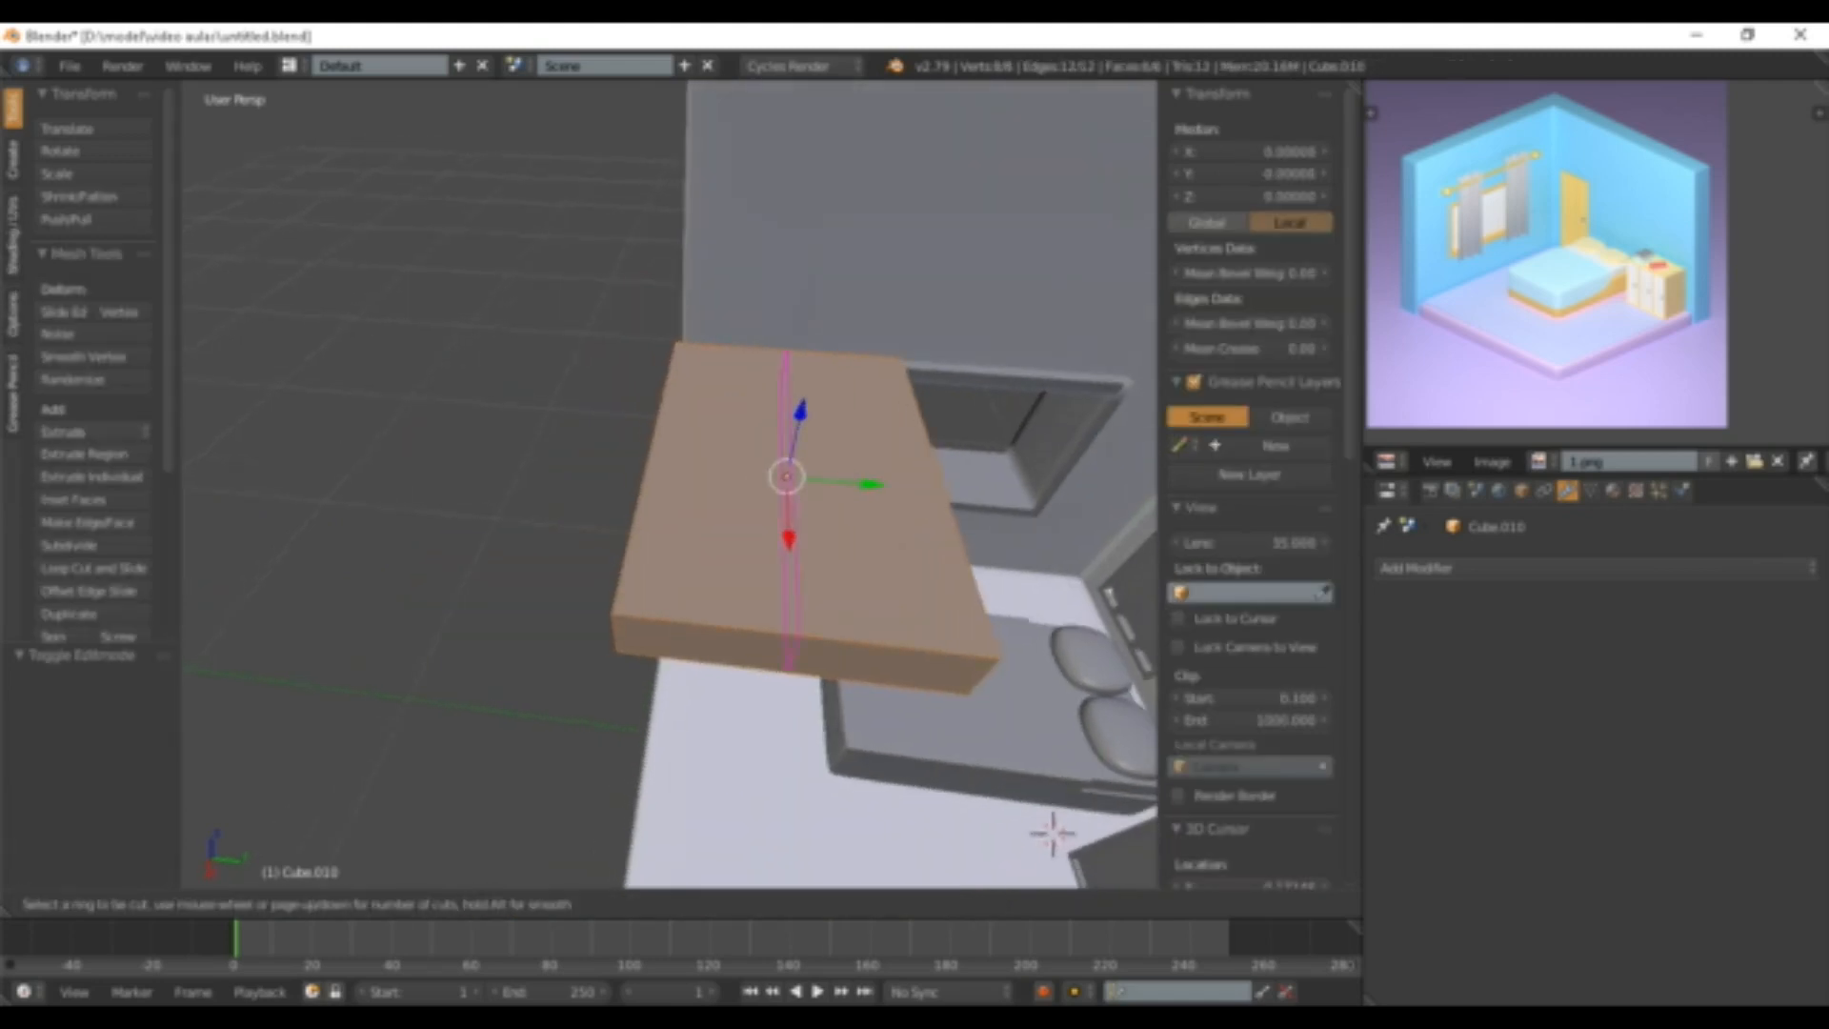
left_click(792, 636)
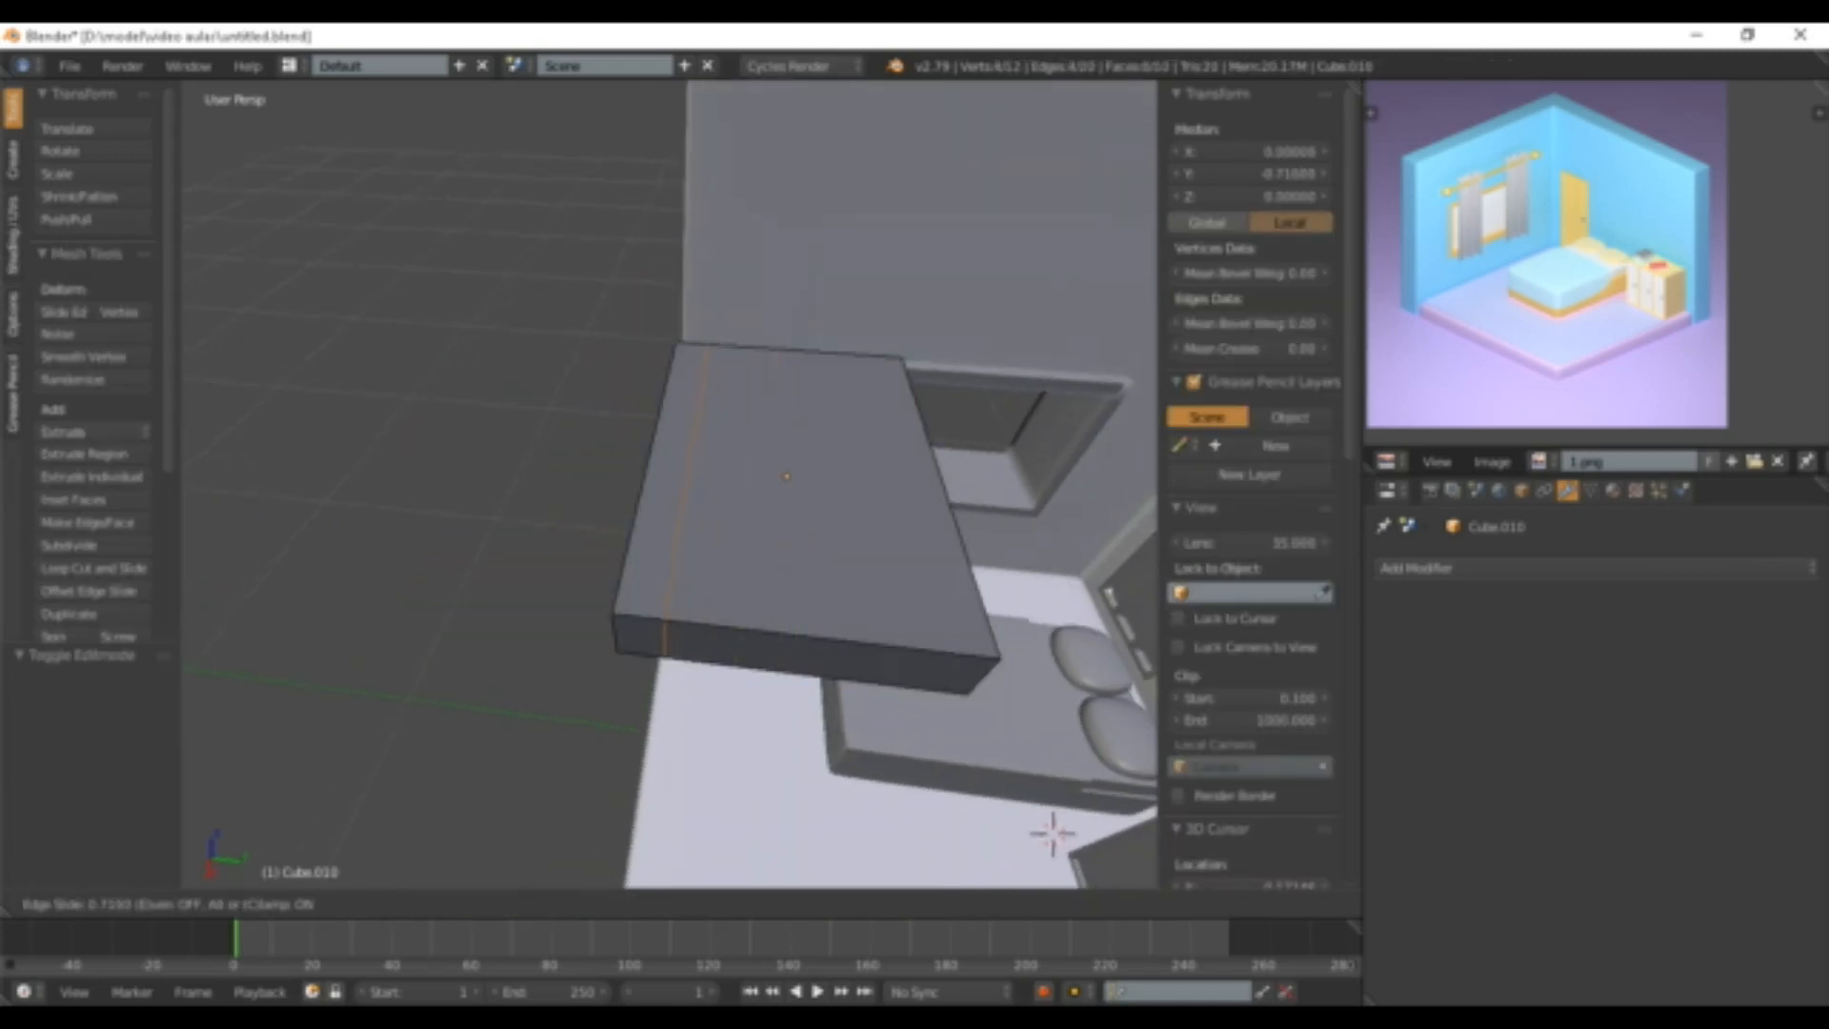
left_click(667, 636)
middle_click_drag(667, 637, 665, 567)
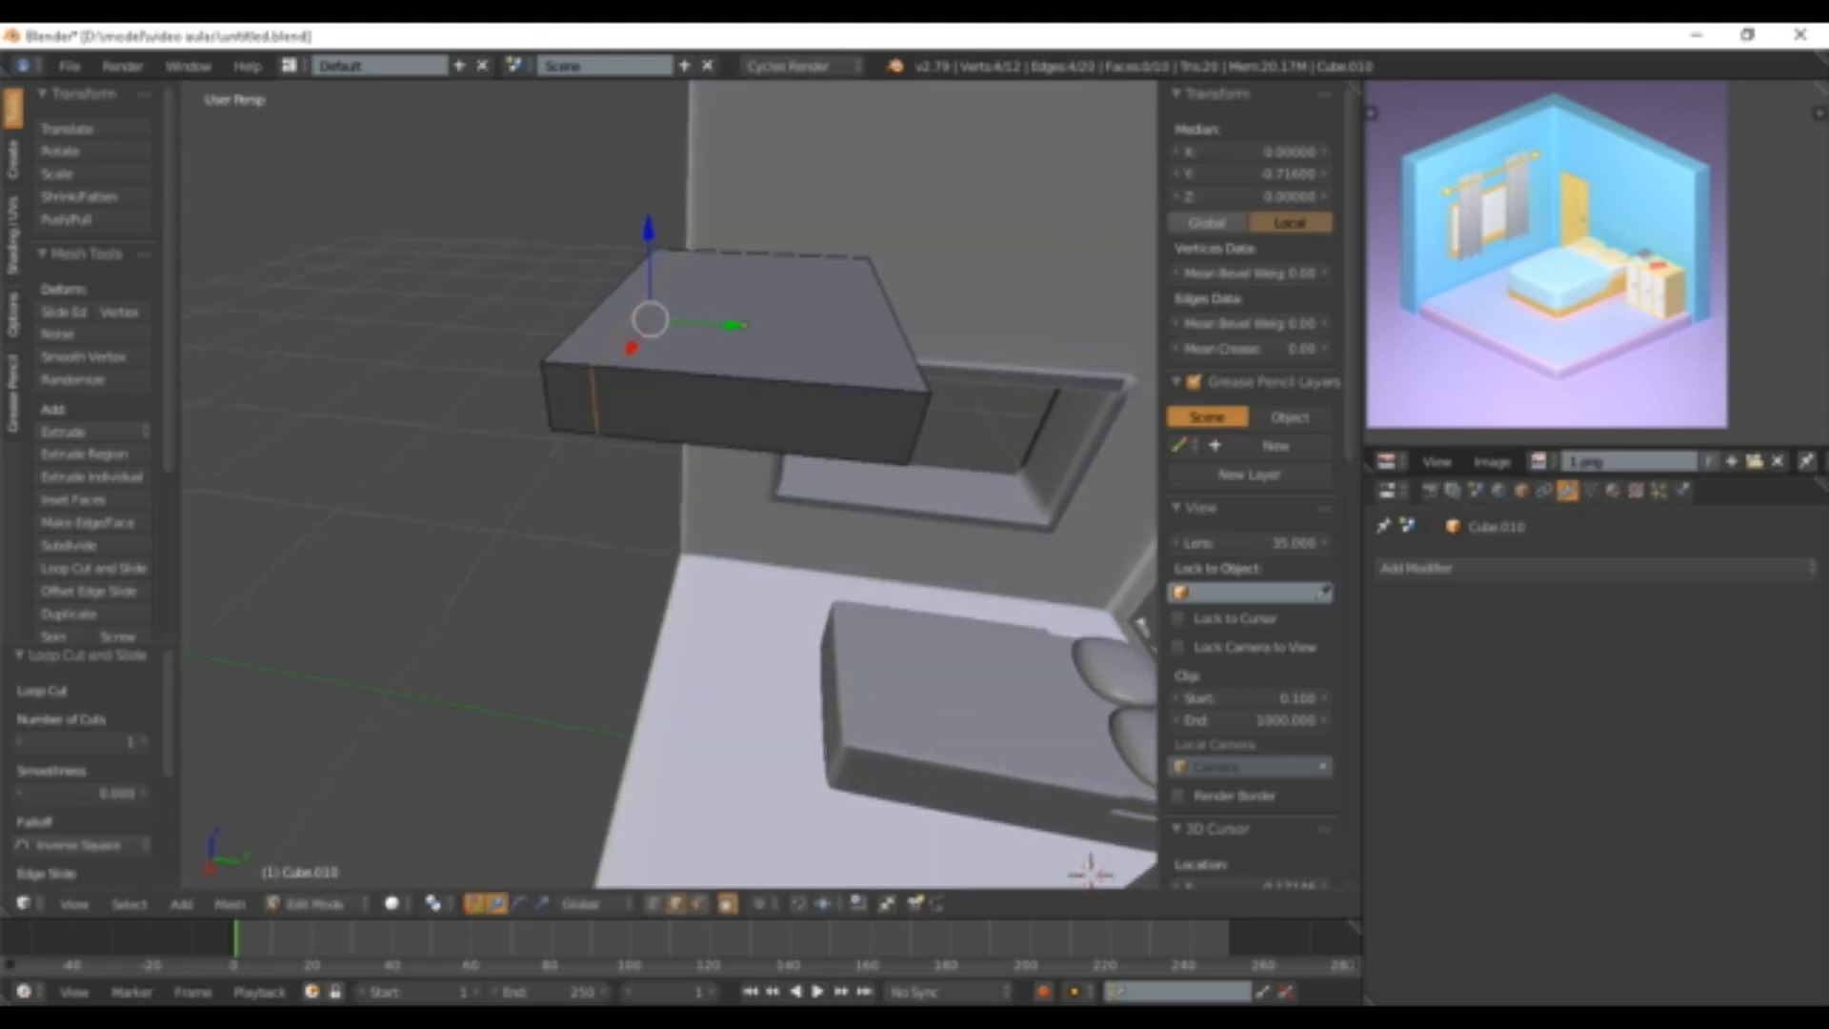
- Add two loop cuts around the slab's thickness and spread them apart along Z by about 1.506 and again by about 1.347
key("ctrl+r")
scroll(916, 443, "up", 1)
left_click(917, 443)
key("s")
key("z")
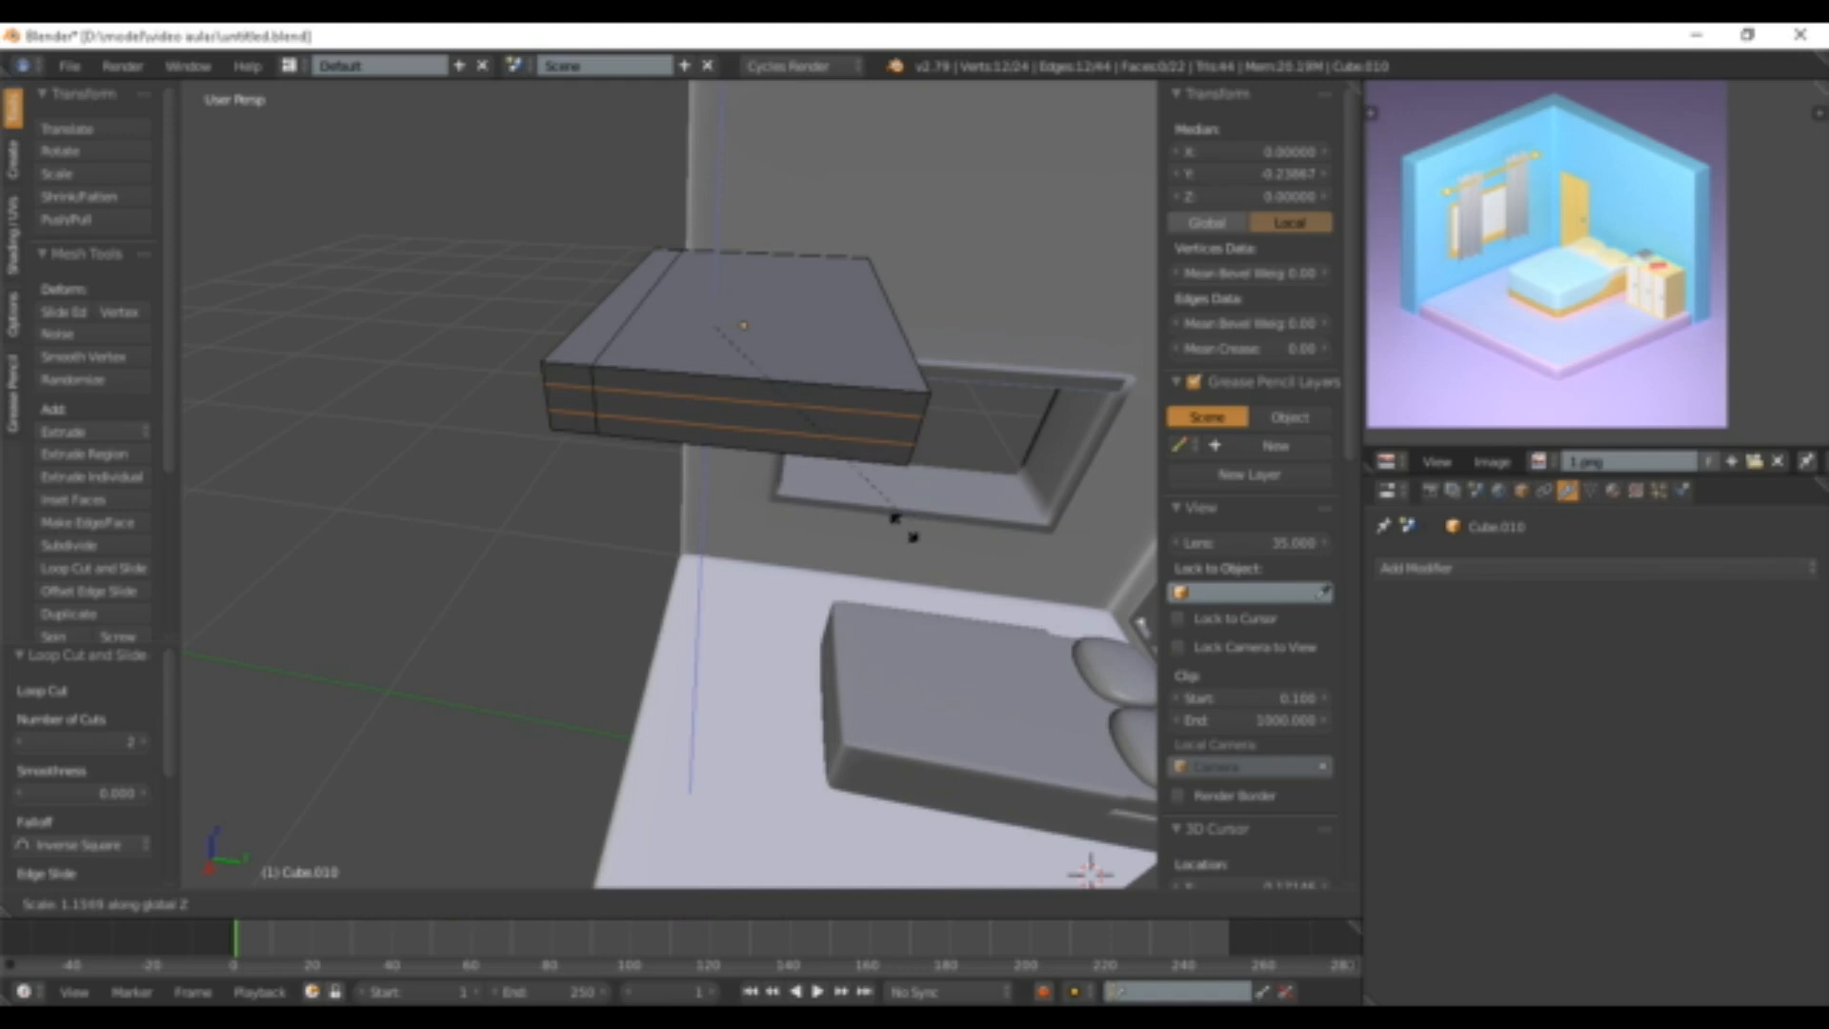
left_click(899, 619)
middle_click_drag(899, 619, 877, 497)
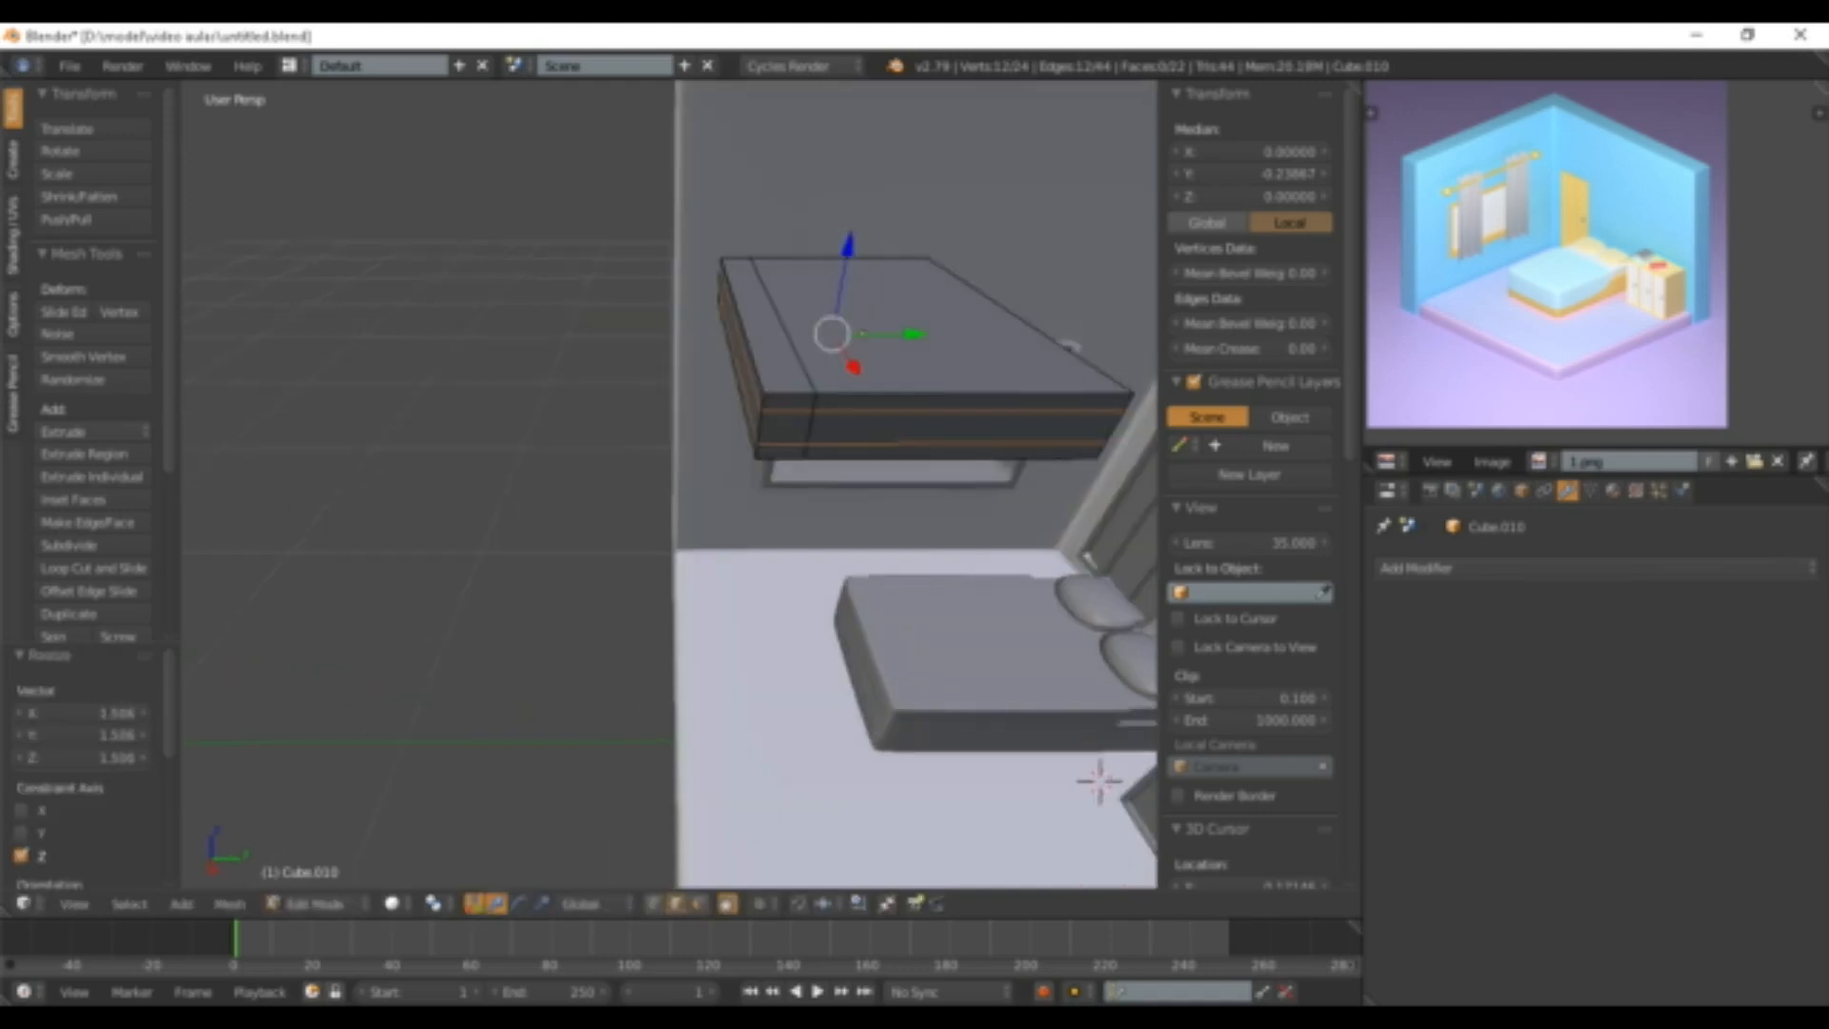
key("s")
key("z")
left_click(894, 631)
middle_click_drag(893, 630, 822, 631)
- Select the three faces between the loop cuts on the slab's page sides, leaving out the spine
left_click(698, 903)
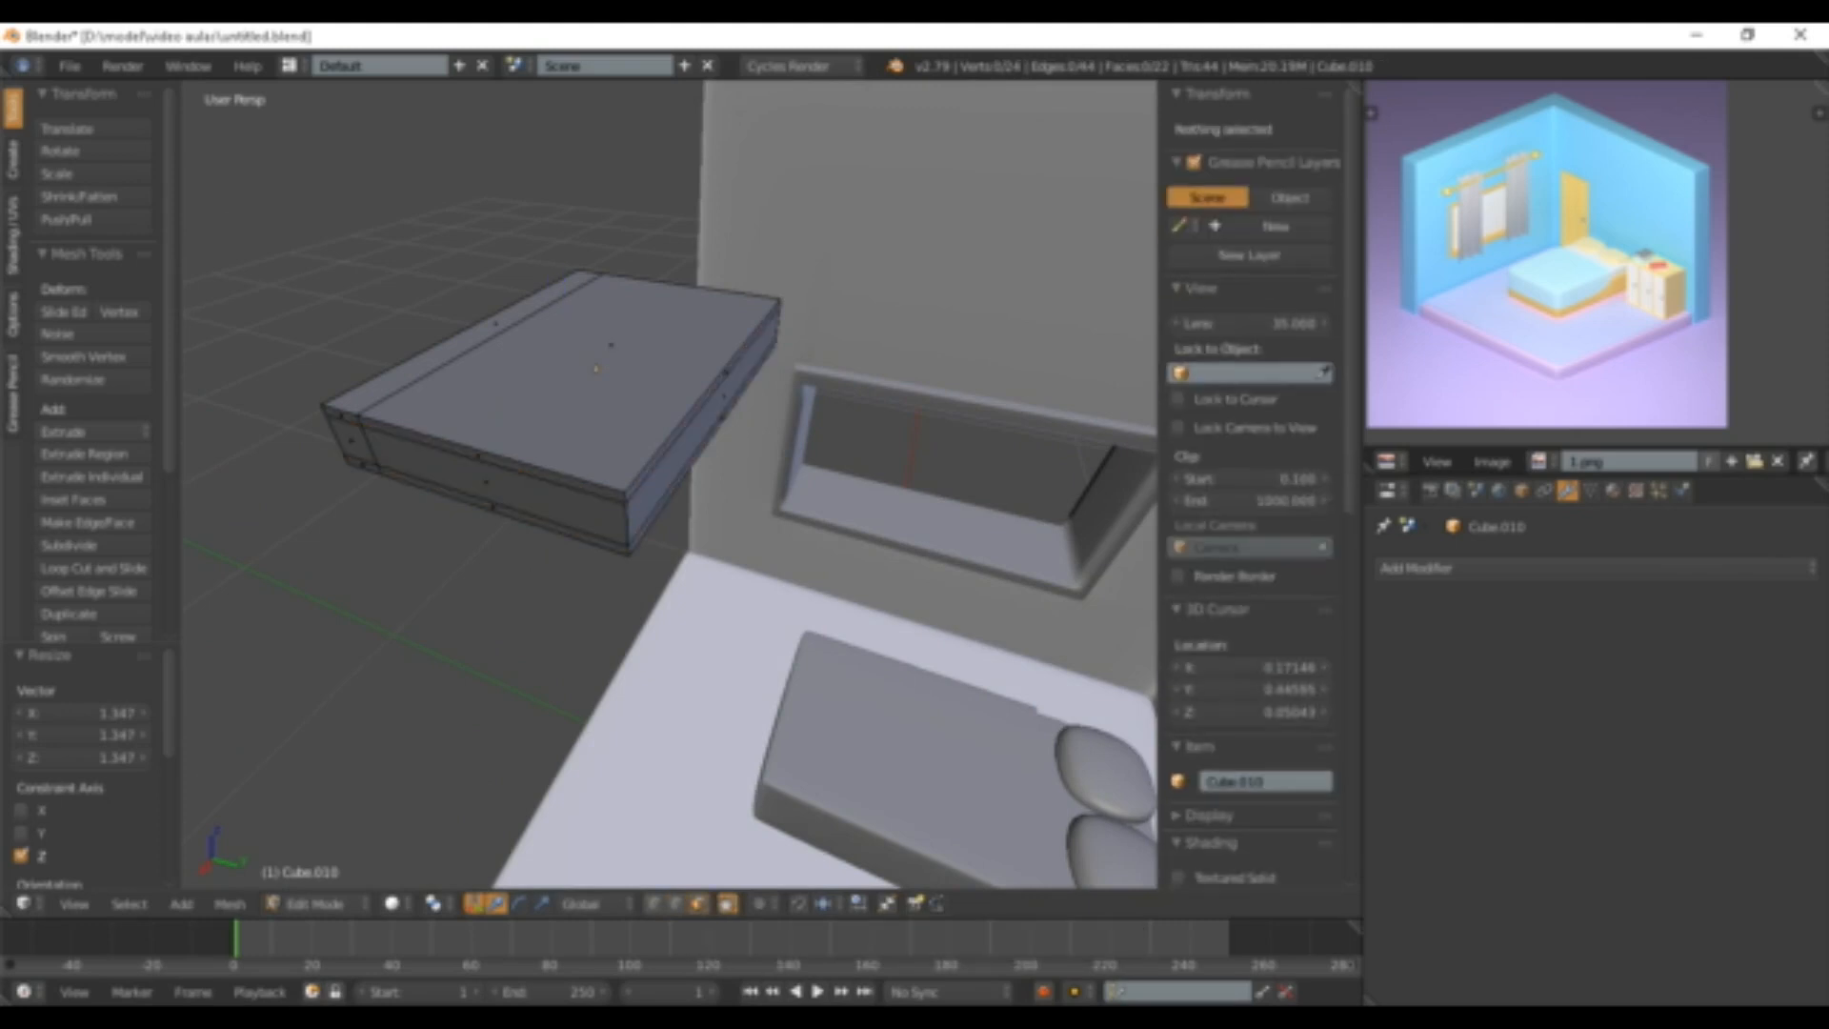
right_click(488, 484)
middle_click_drag(488, 484, 296, 547)
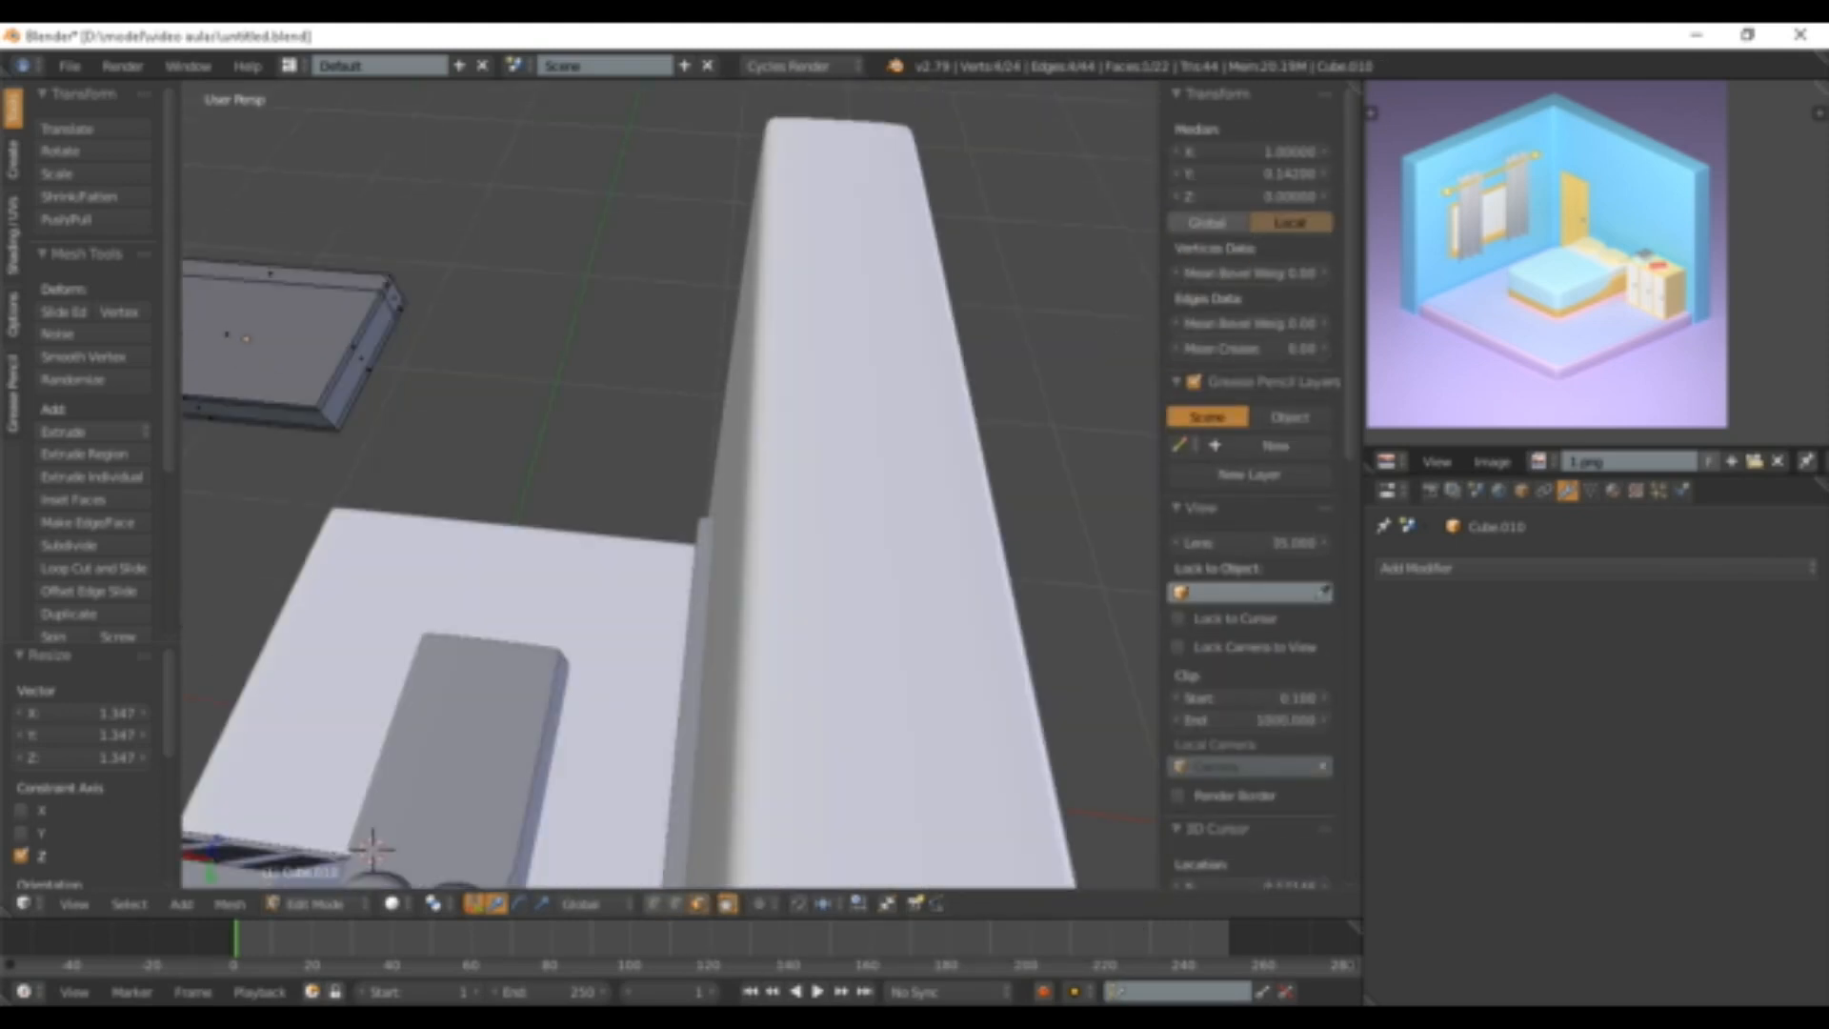
right_click(362, 361, "shift")
middle_click_drag(362, 360, 533, 338)
right_click(583, 467, "shift")
middle_click_drag(583, 467, 662, 436)
scroll(662, 436, "up", 2)
scroll(662, 436, "down", 2)
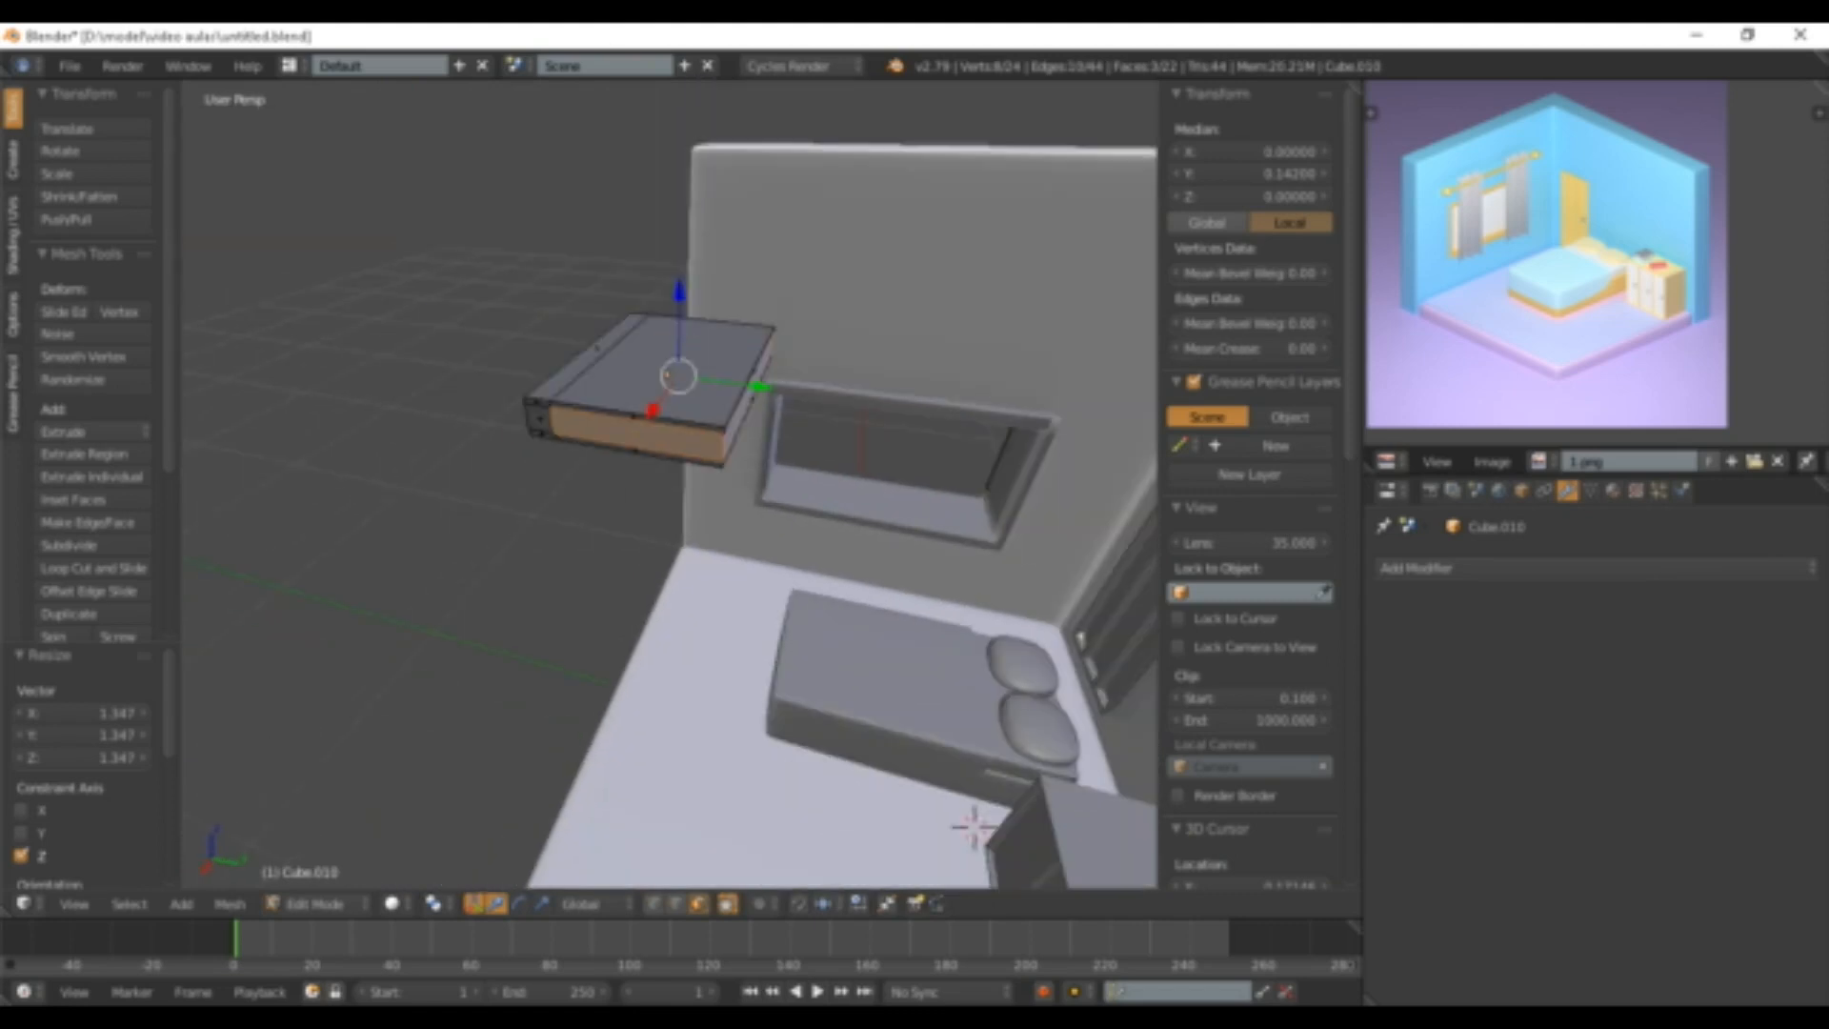
- Extrude the three page-side faces in place and scale them inward to about 0.95, recessing the pages between the covers
scroll(663, 436, "up", 1)
key("e")
key("Escape")
key("s")
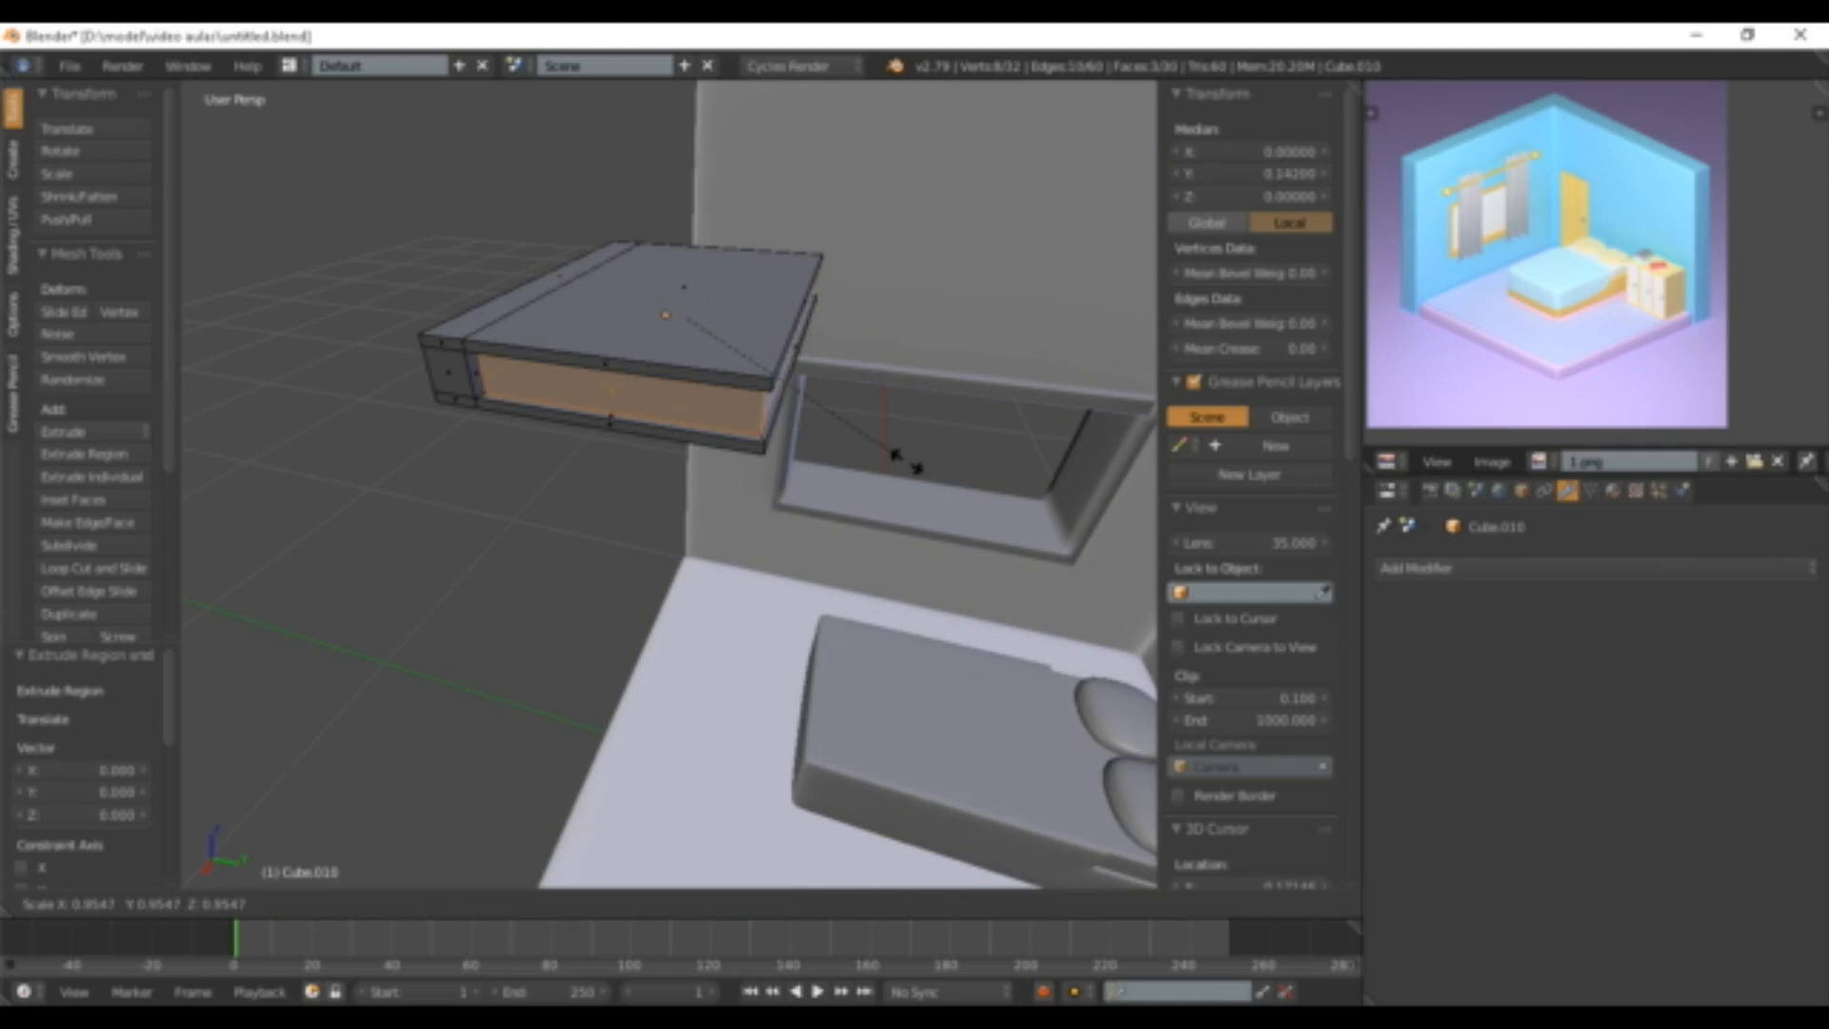
left_click(903, 462)
key("Tab")
middle_click_drag(895, 459, 967, 657)
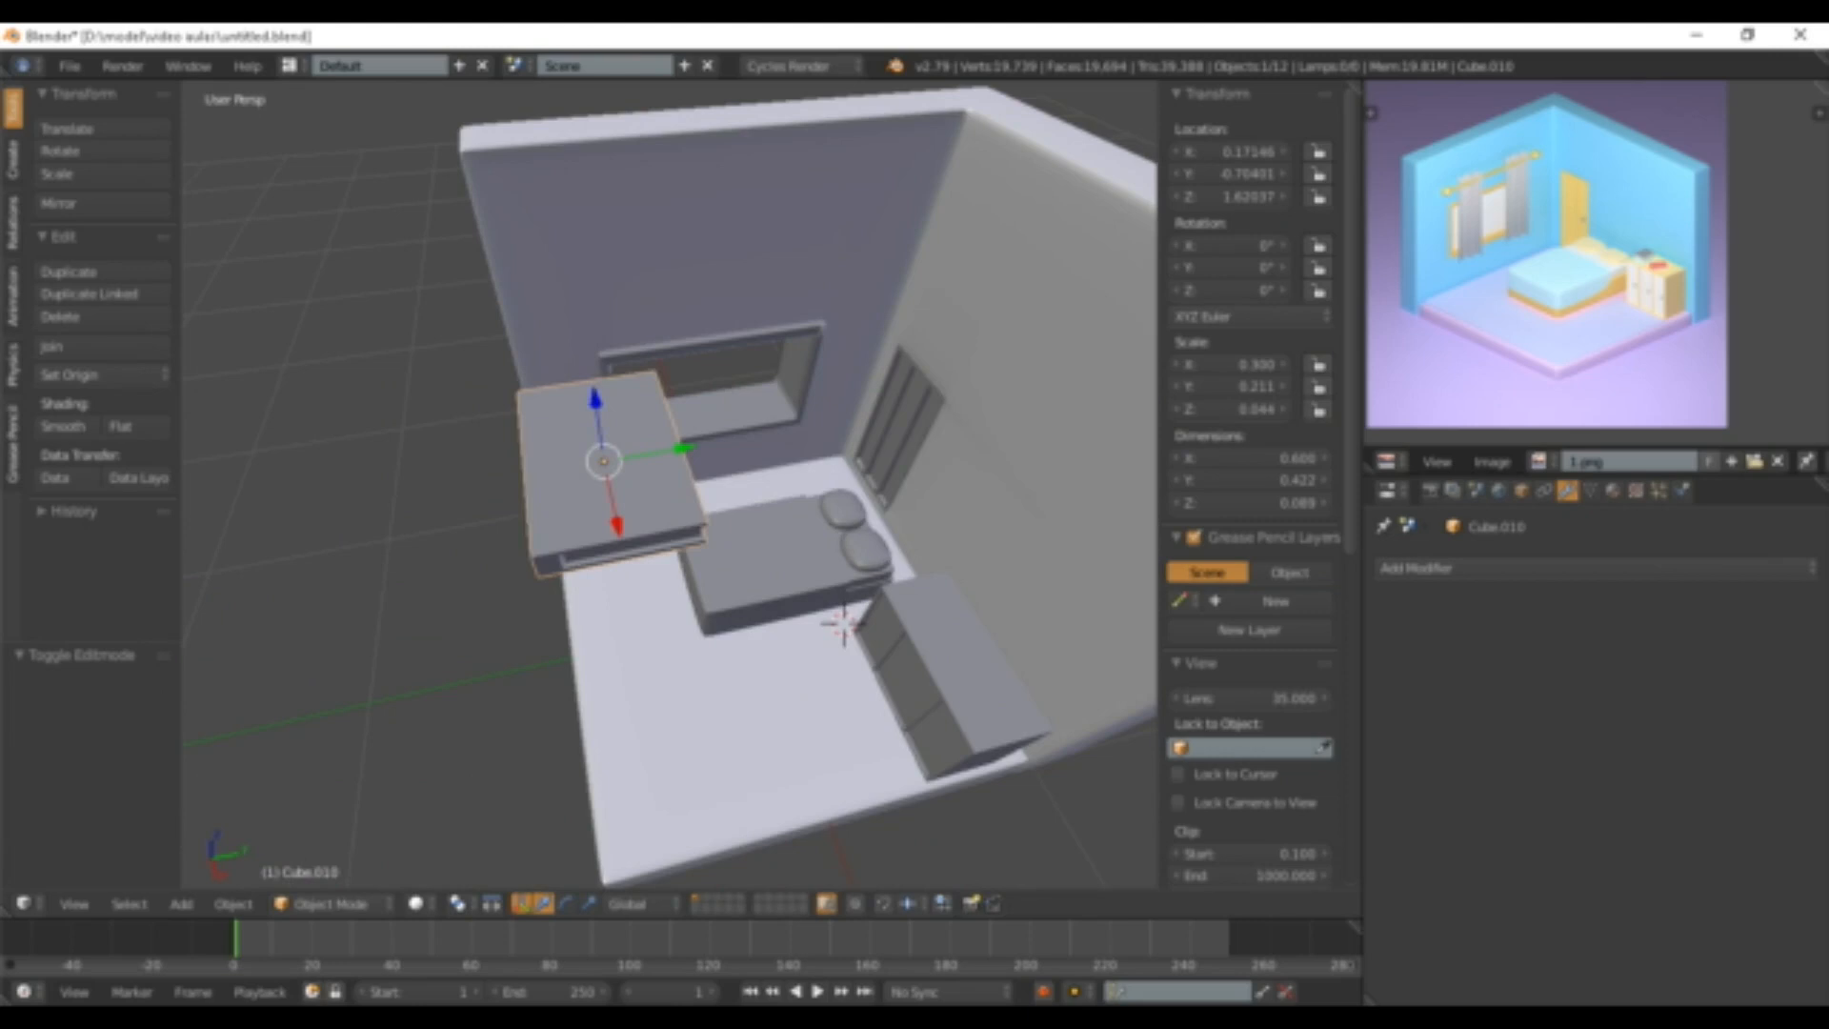
- Select the two inner long edges on the book's spine and move them along Y to bulge the spine outward
scroll(670, 484, "down", 5)
scroll(824, 504, "up", 3)
middle_click_drag(762, 572, 888, 487)
scroll(867, 562, "up", 4)
scroll(862, 547, "up", 2)
key("Tab")
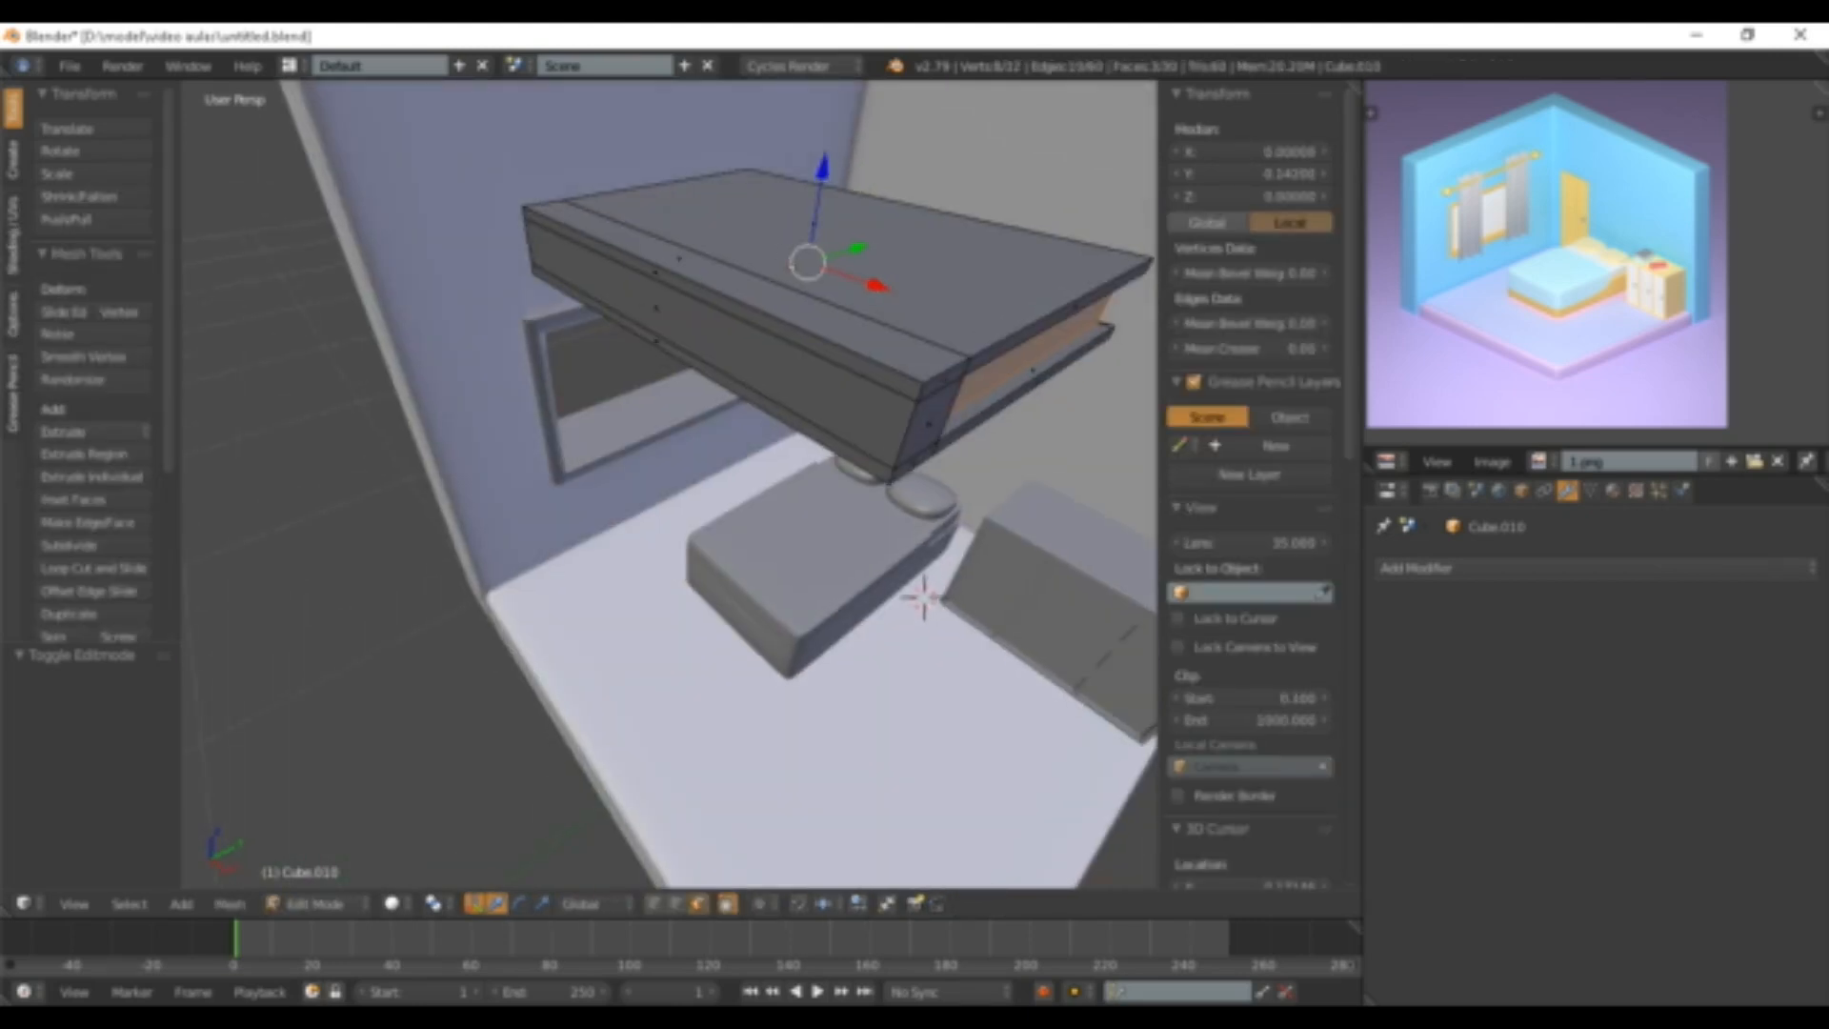
left_click(675, 903)
right_click(686, 356)
right_click(696, 297, "shift")
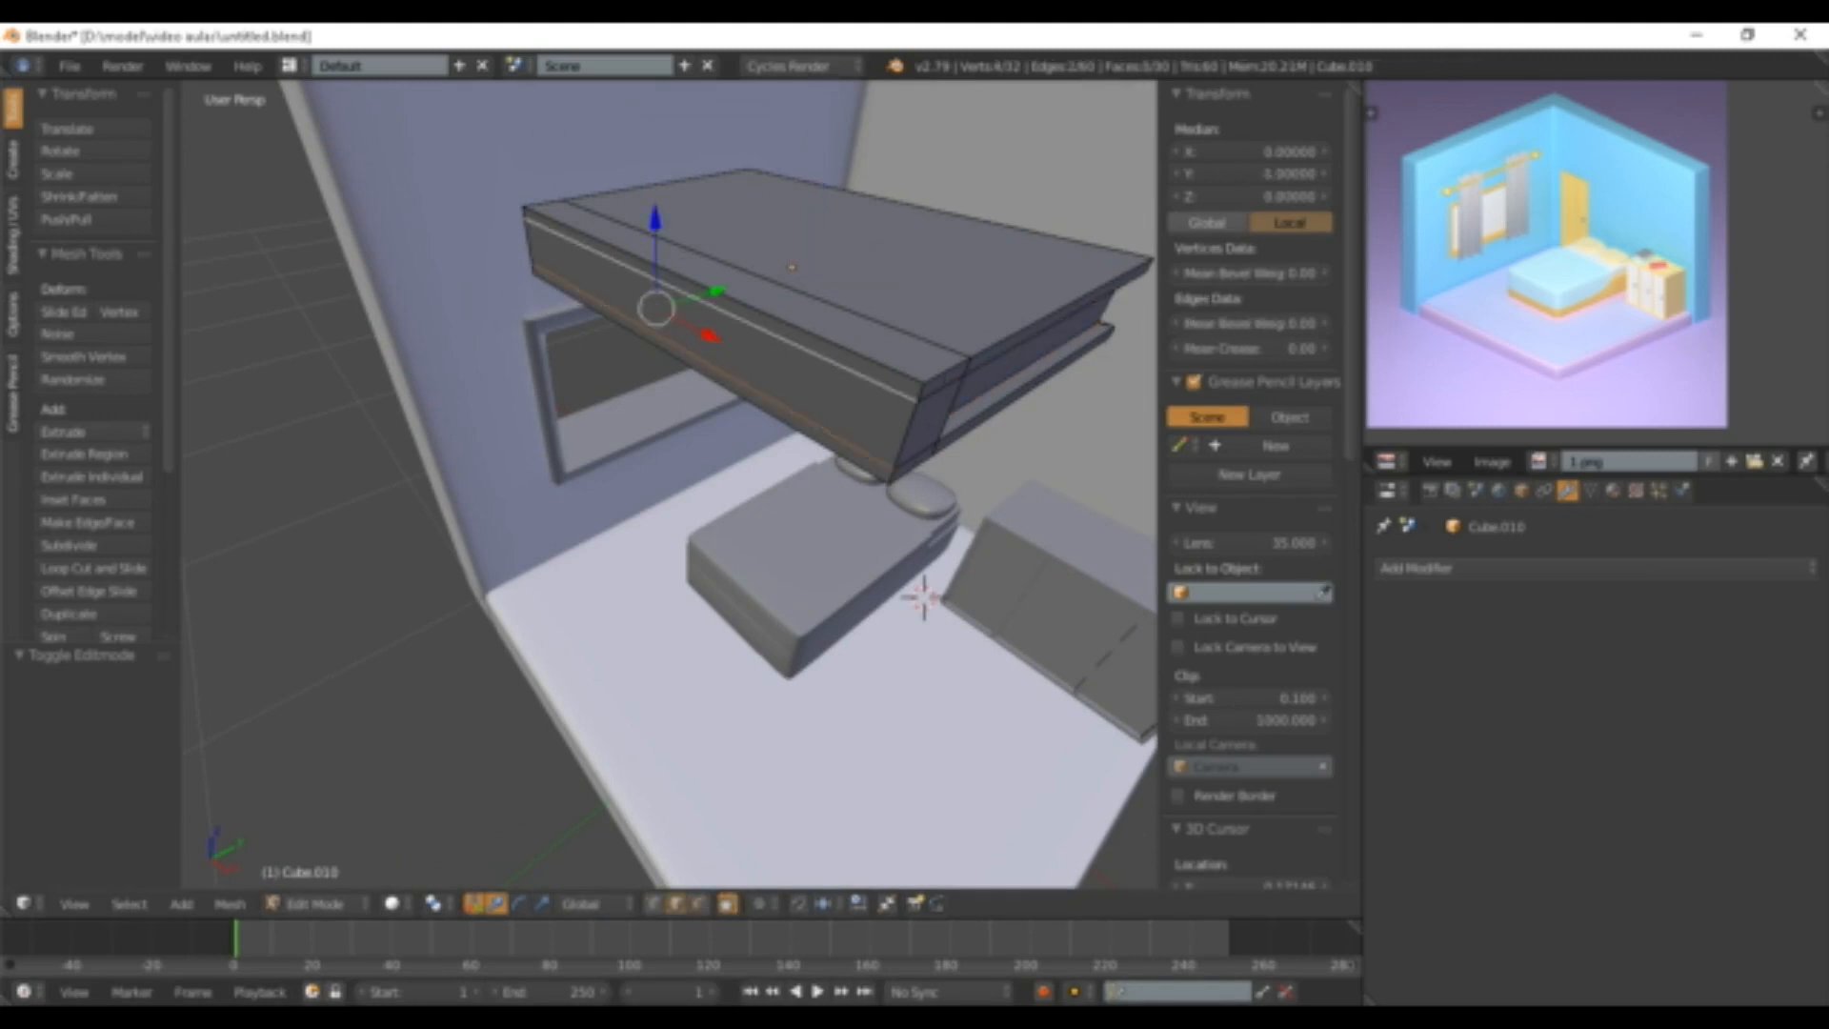
middle_click_drag(710, 319, 636, 312)
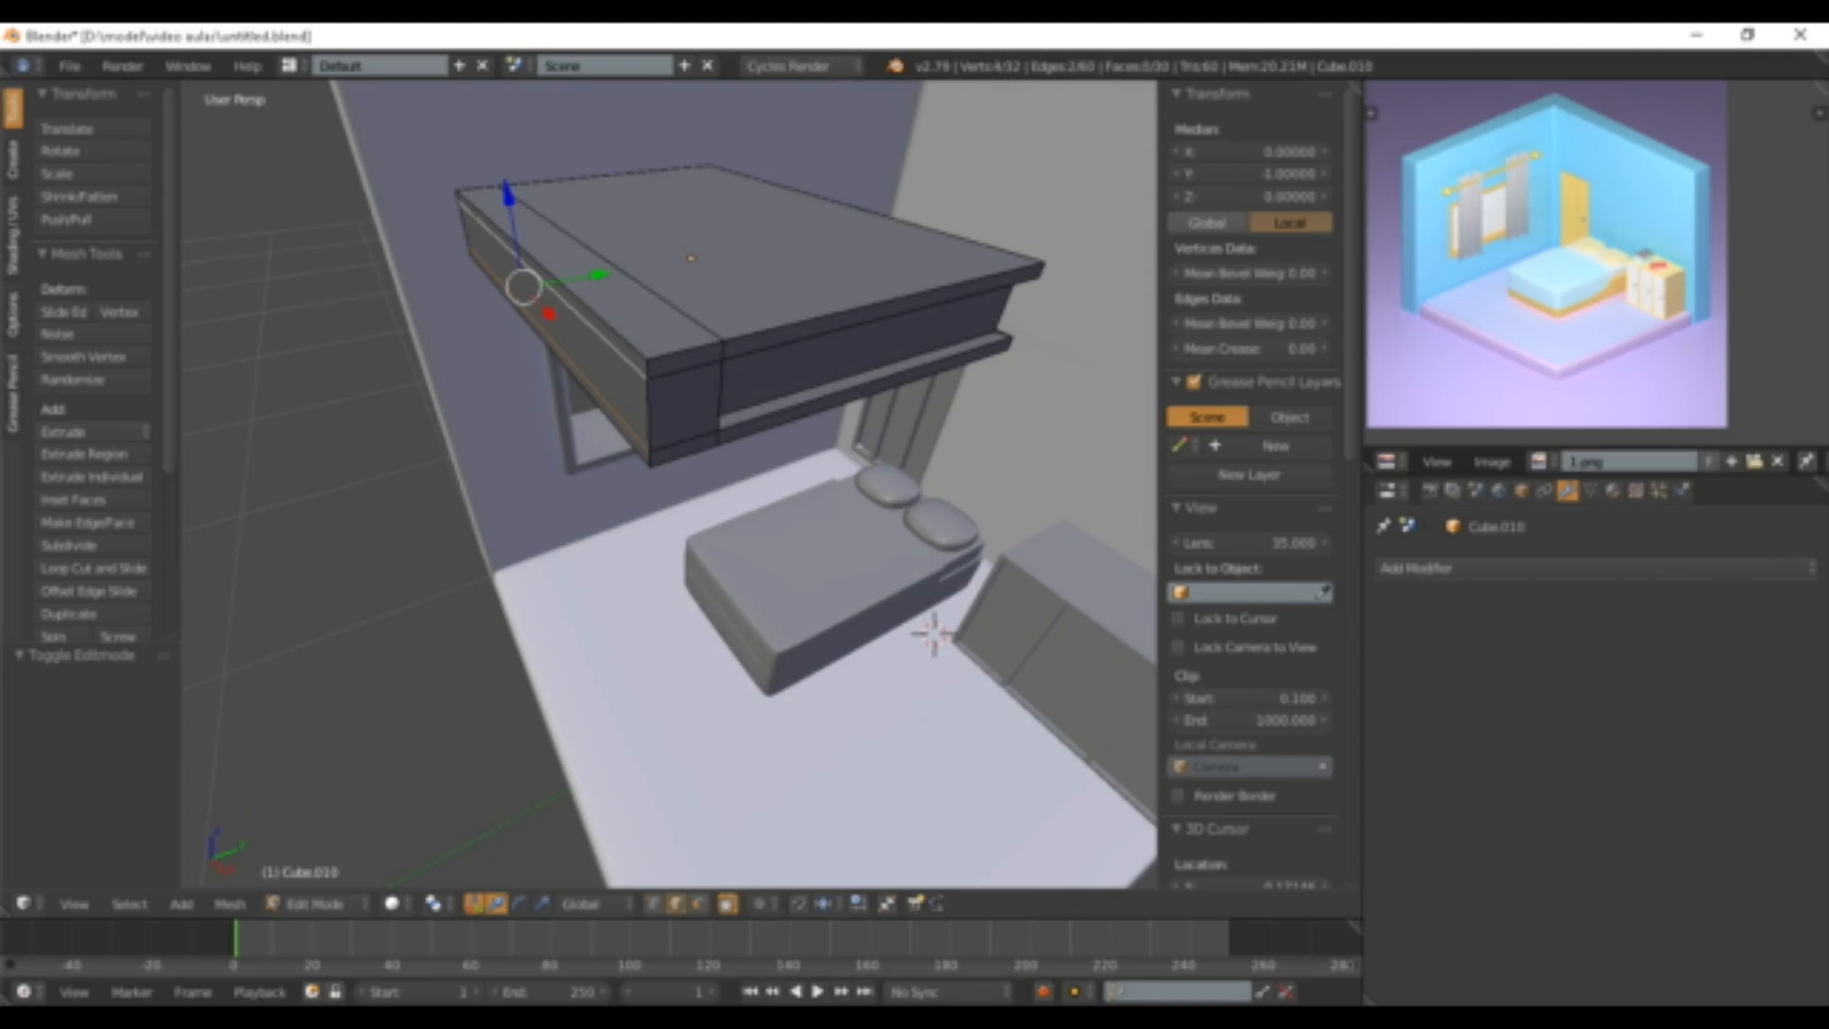
key("g")
key("y")
left_click(633, 313)
middle_click_drag(633, 313, 547, 351)
- Add a Bevel modifier followed by a Subdivision Surface modifier to the book
key("Tab")
scroll(667, 476, "up", 2)
left_click(1596, 567)
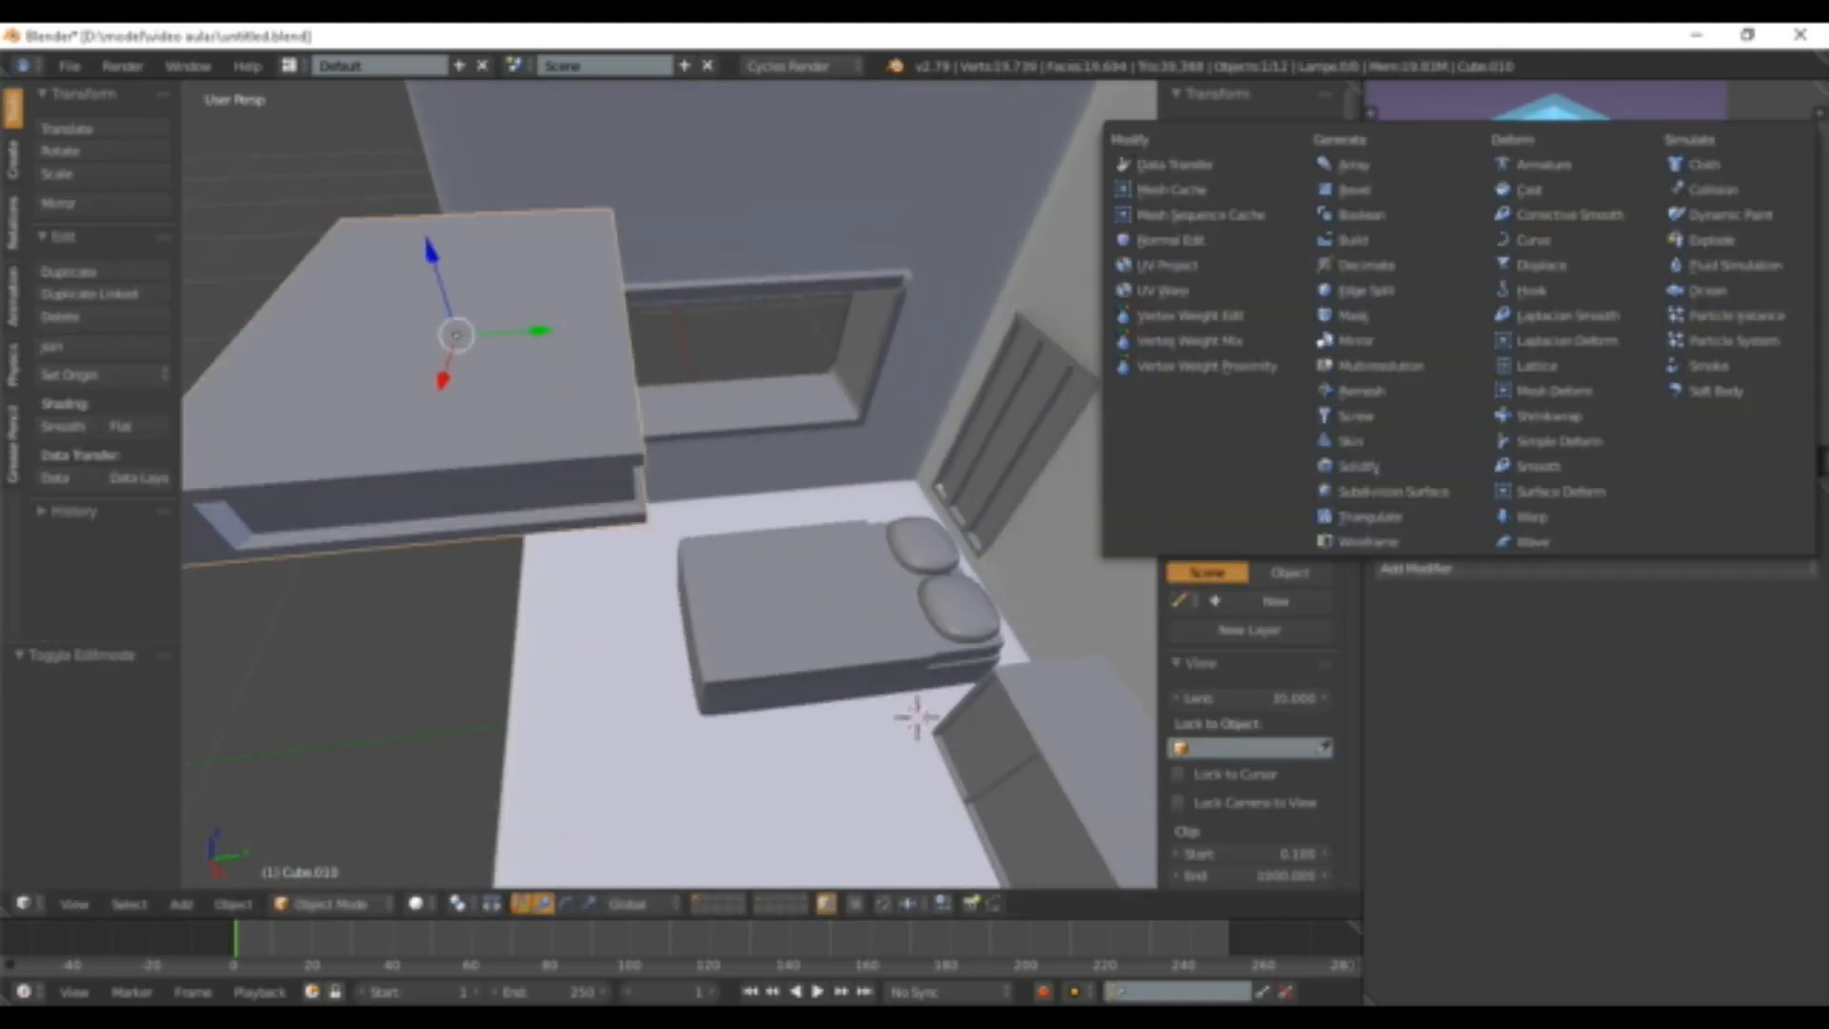
left_click(1372, 188)
middle_click_drag(667, 476, 829, 448)
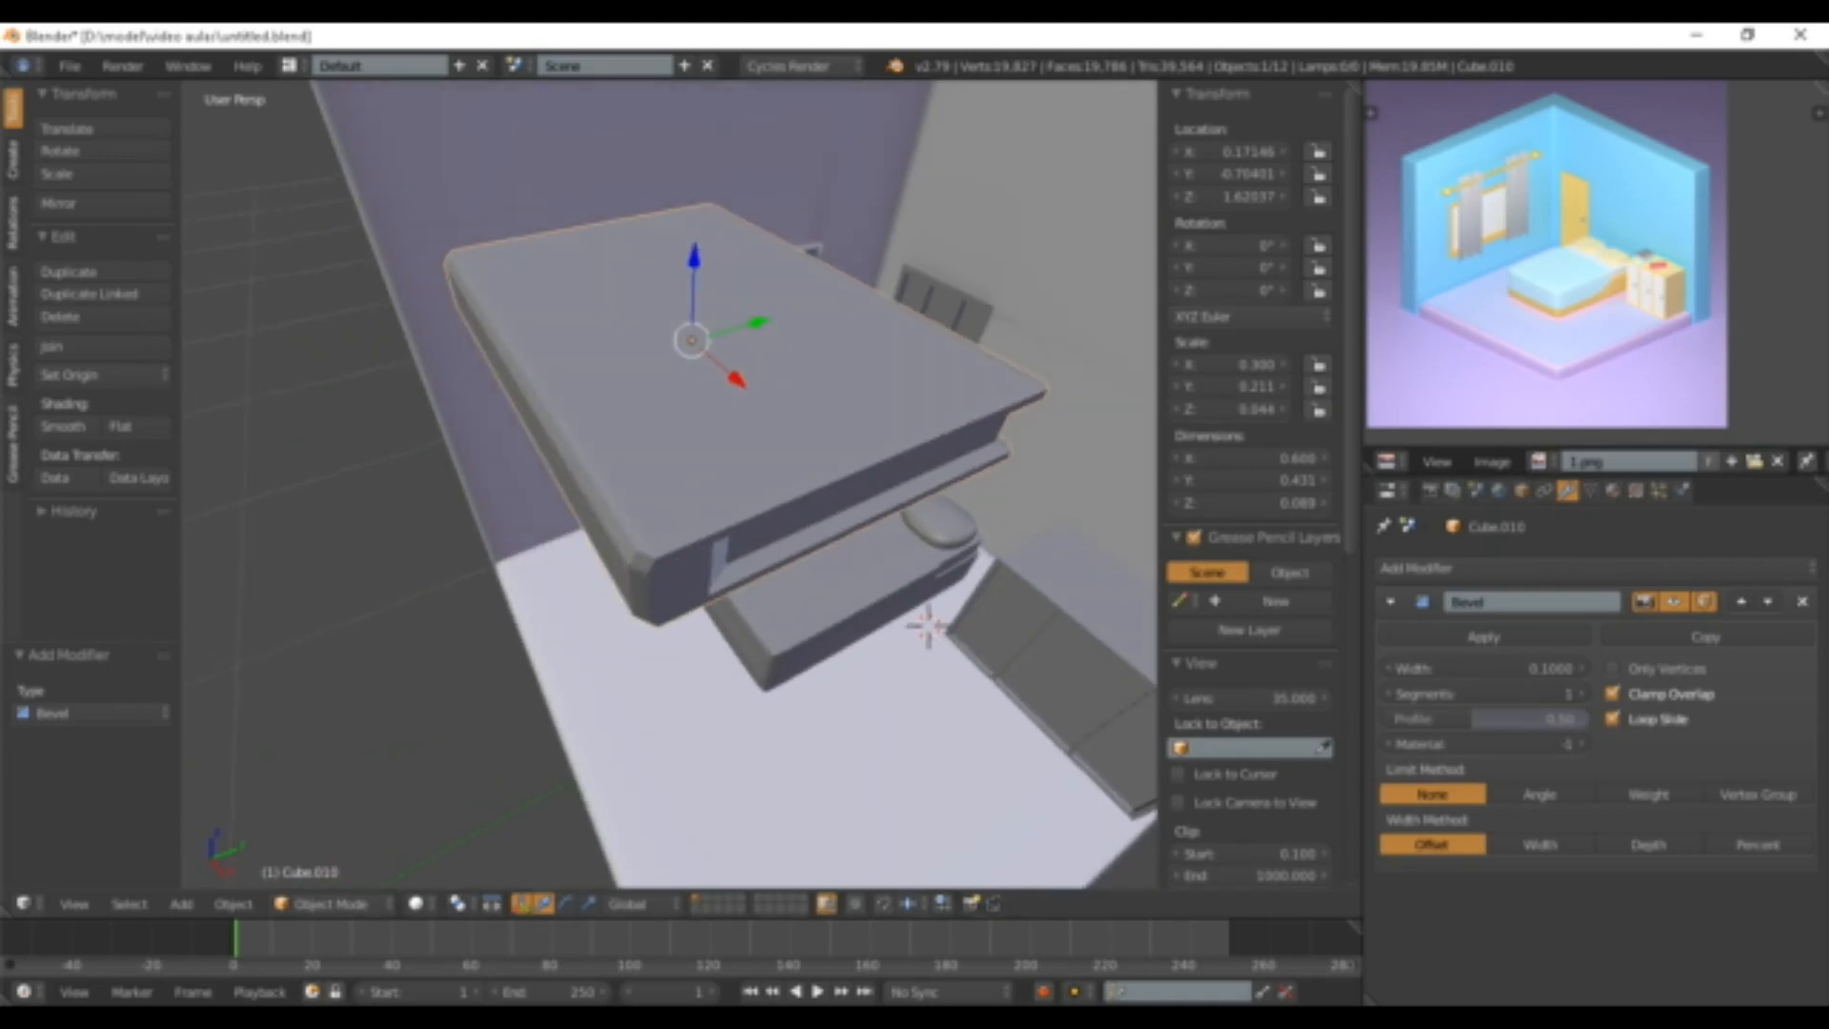
left_click(1429, 568)
left_click(1393, 491)
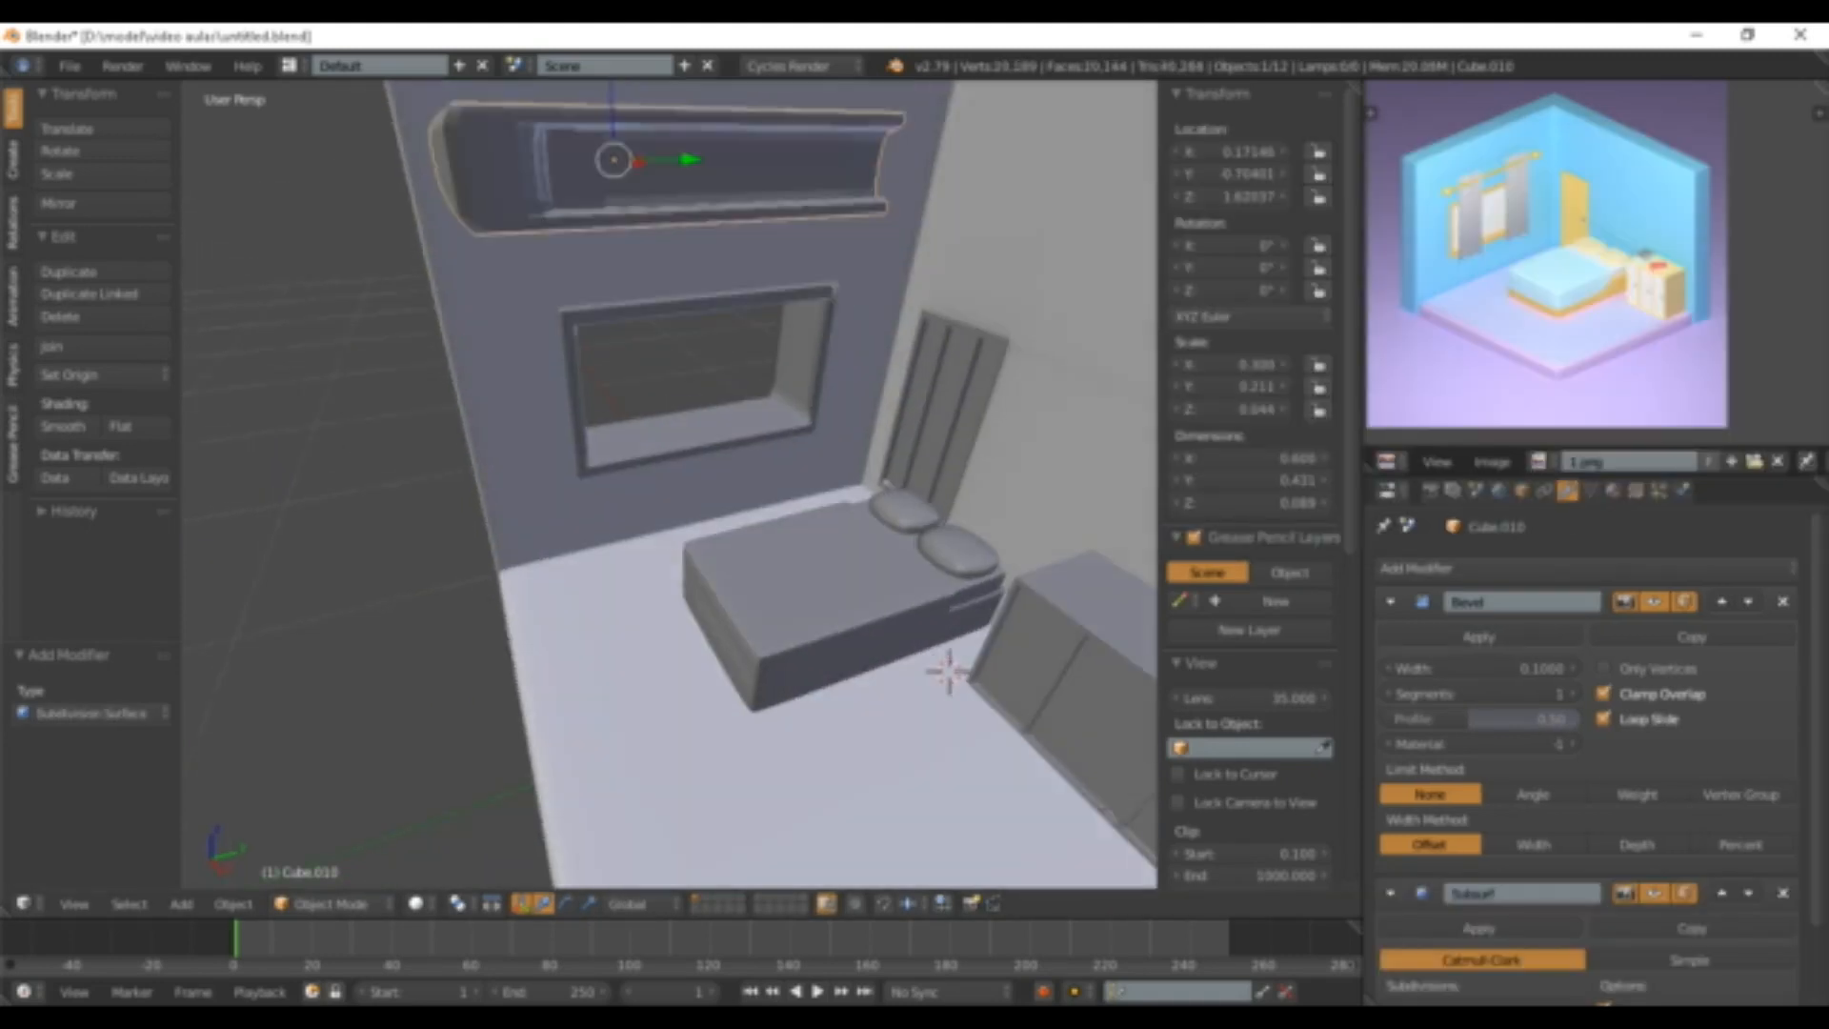
scroll(1591, 753, "down", 2)
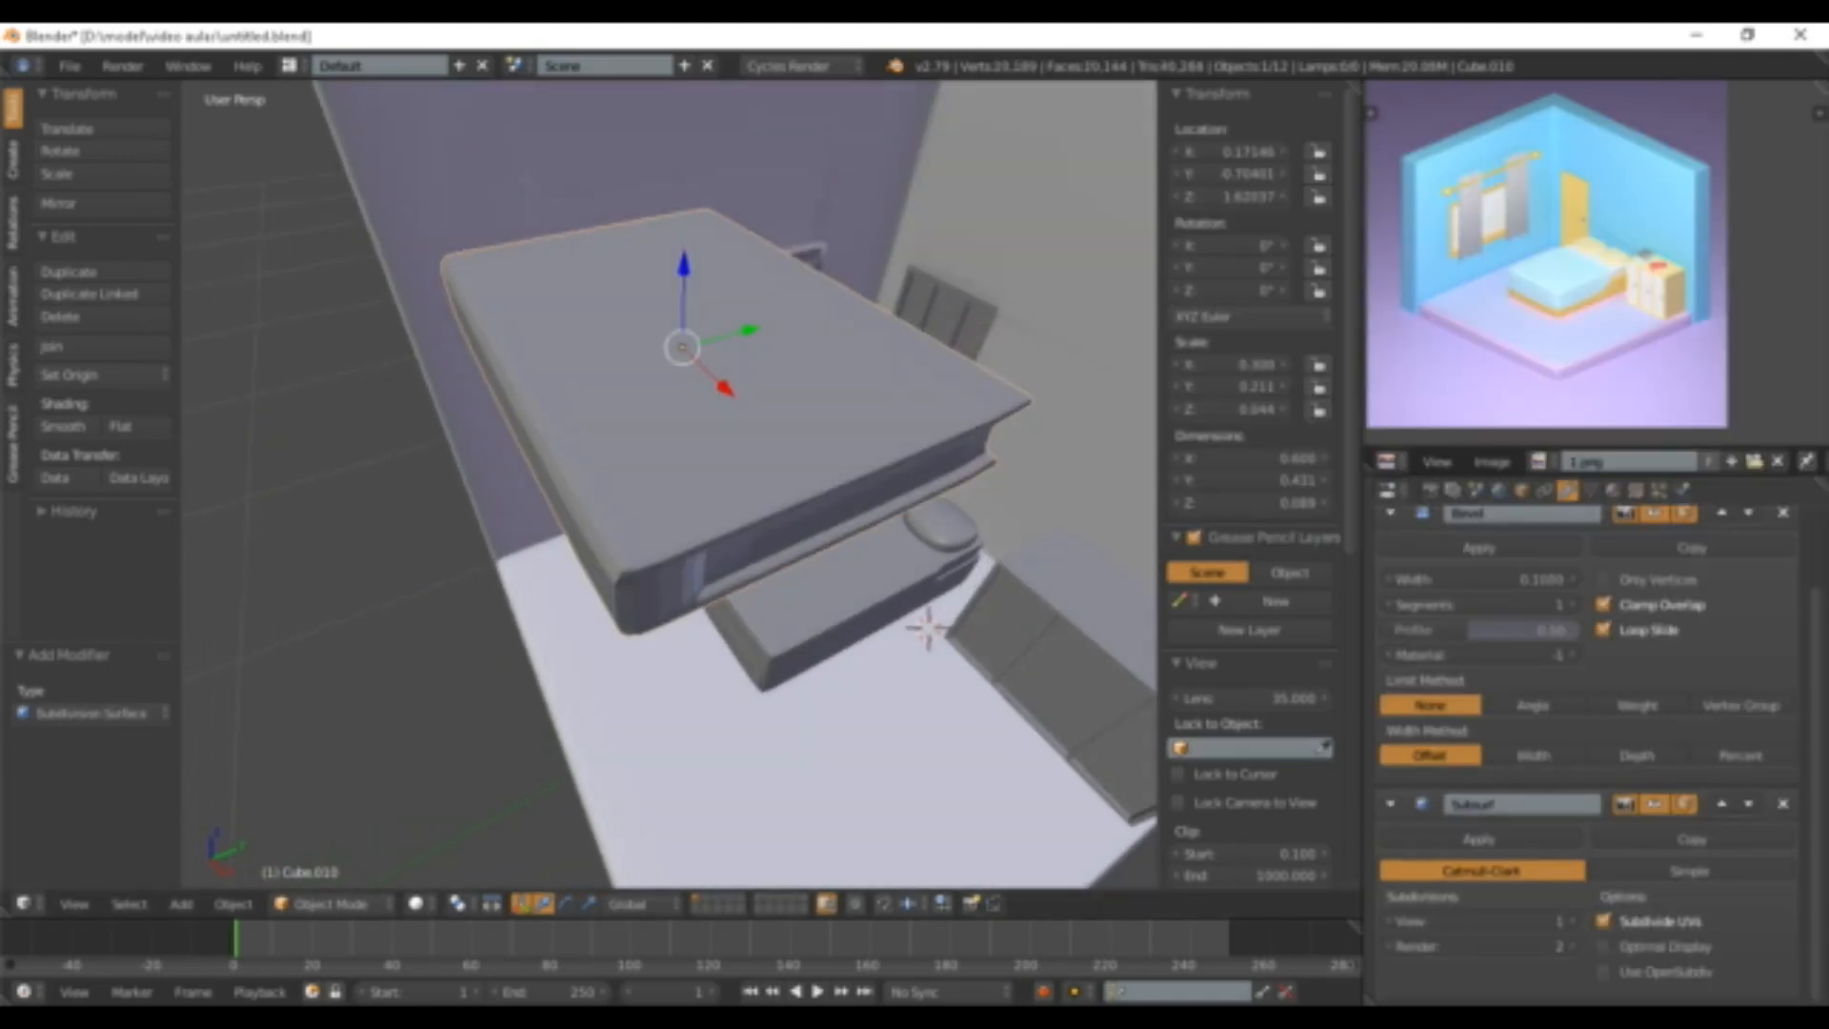
- Set the book's Bevel modifier to 2 segments and inspect the edges around the page recess
left_click(1479, 651)
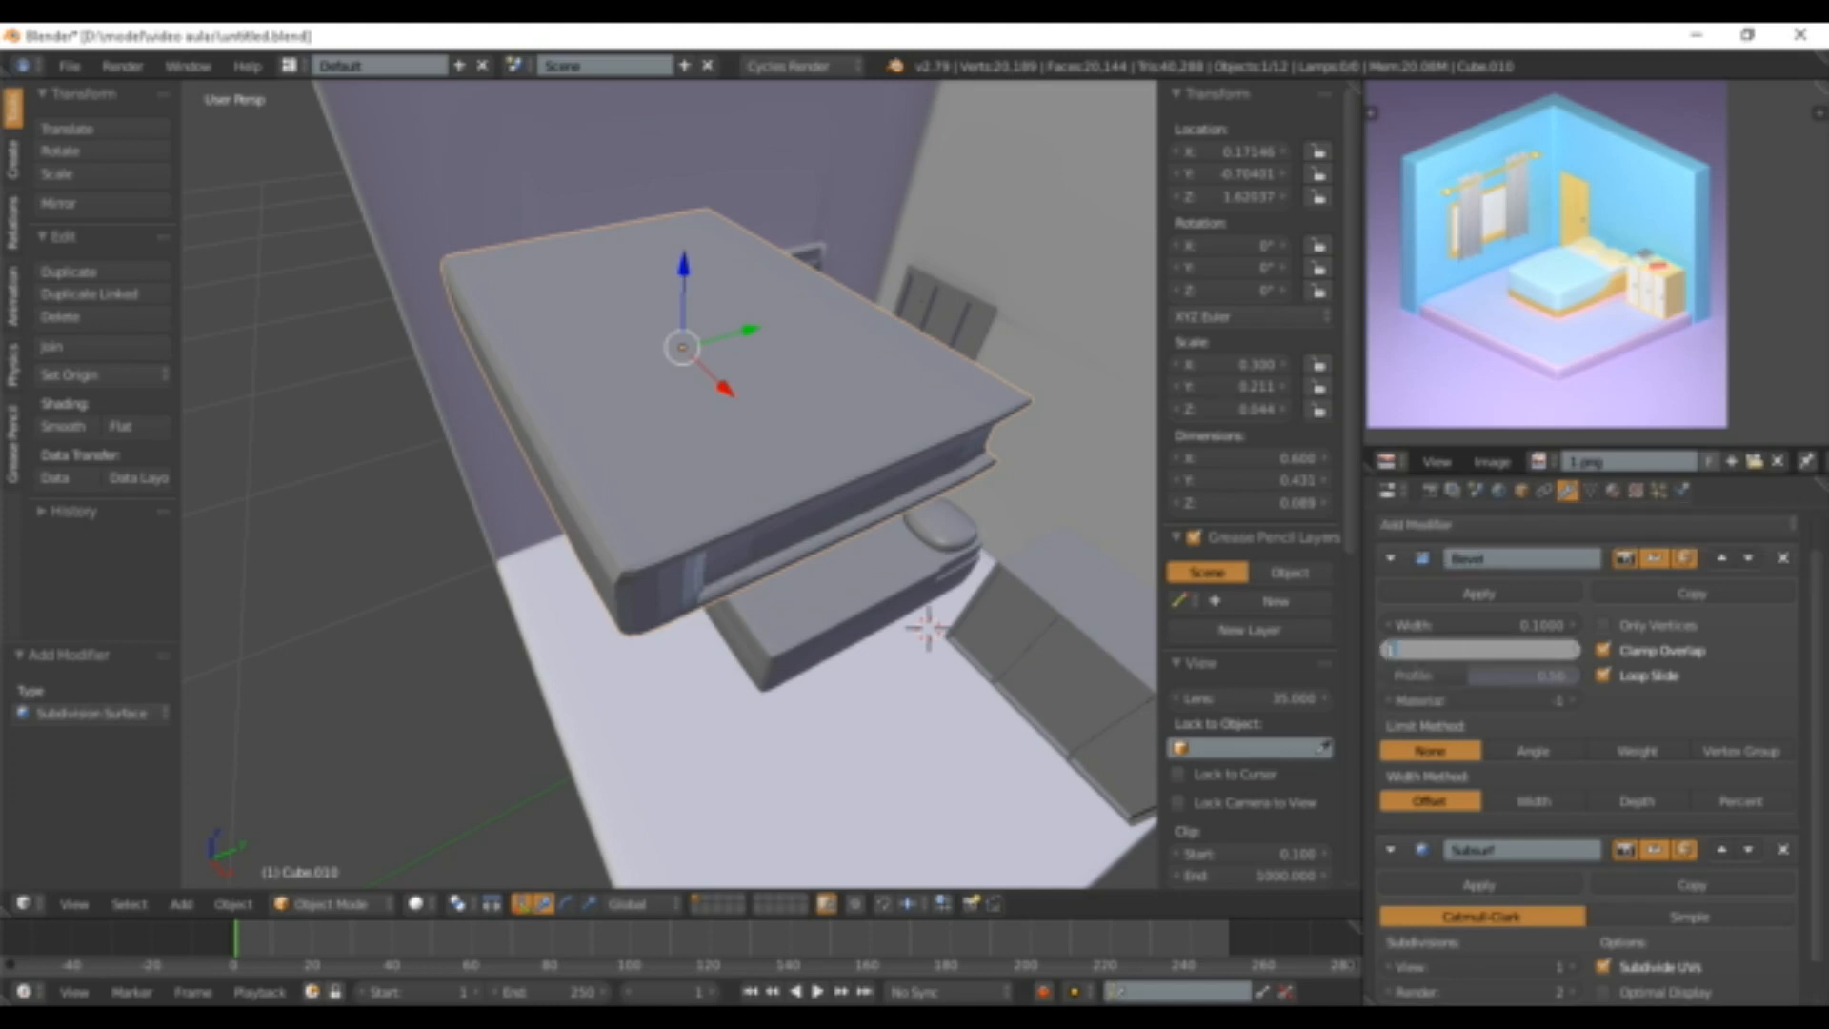
type("2")
key("Return")
middle_click_drag(762, 495, 649, 431)
scroll(747, 471, "up", 2)
scroll(748, 471, "down", 2)
scroll(590, 438, "up", 3)
scroll(667, 410, "up", 2)
scroll(667, 410, "down", 2)
scroll(710, 405, "up", 1)
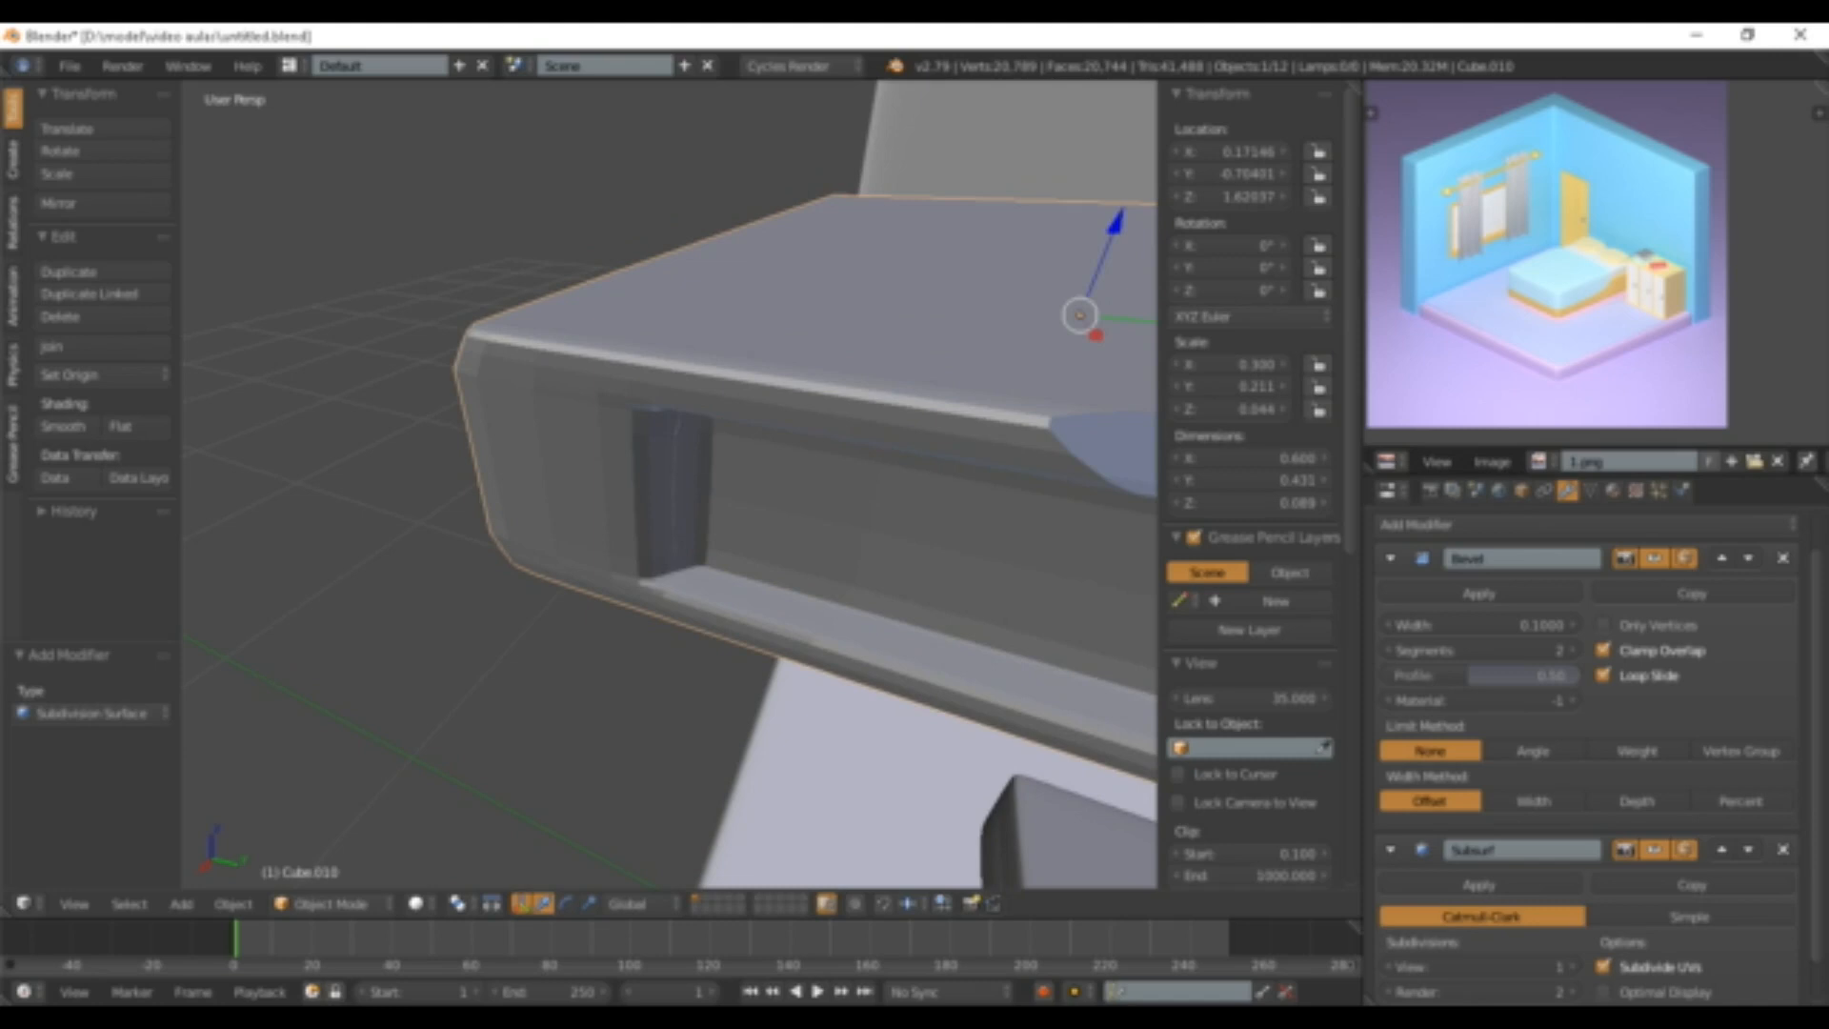
scroll(649, 430, "down", 3)
scroll(649, 430, "up", 3)
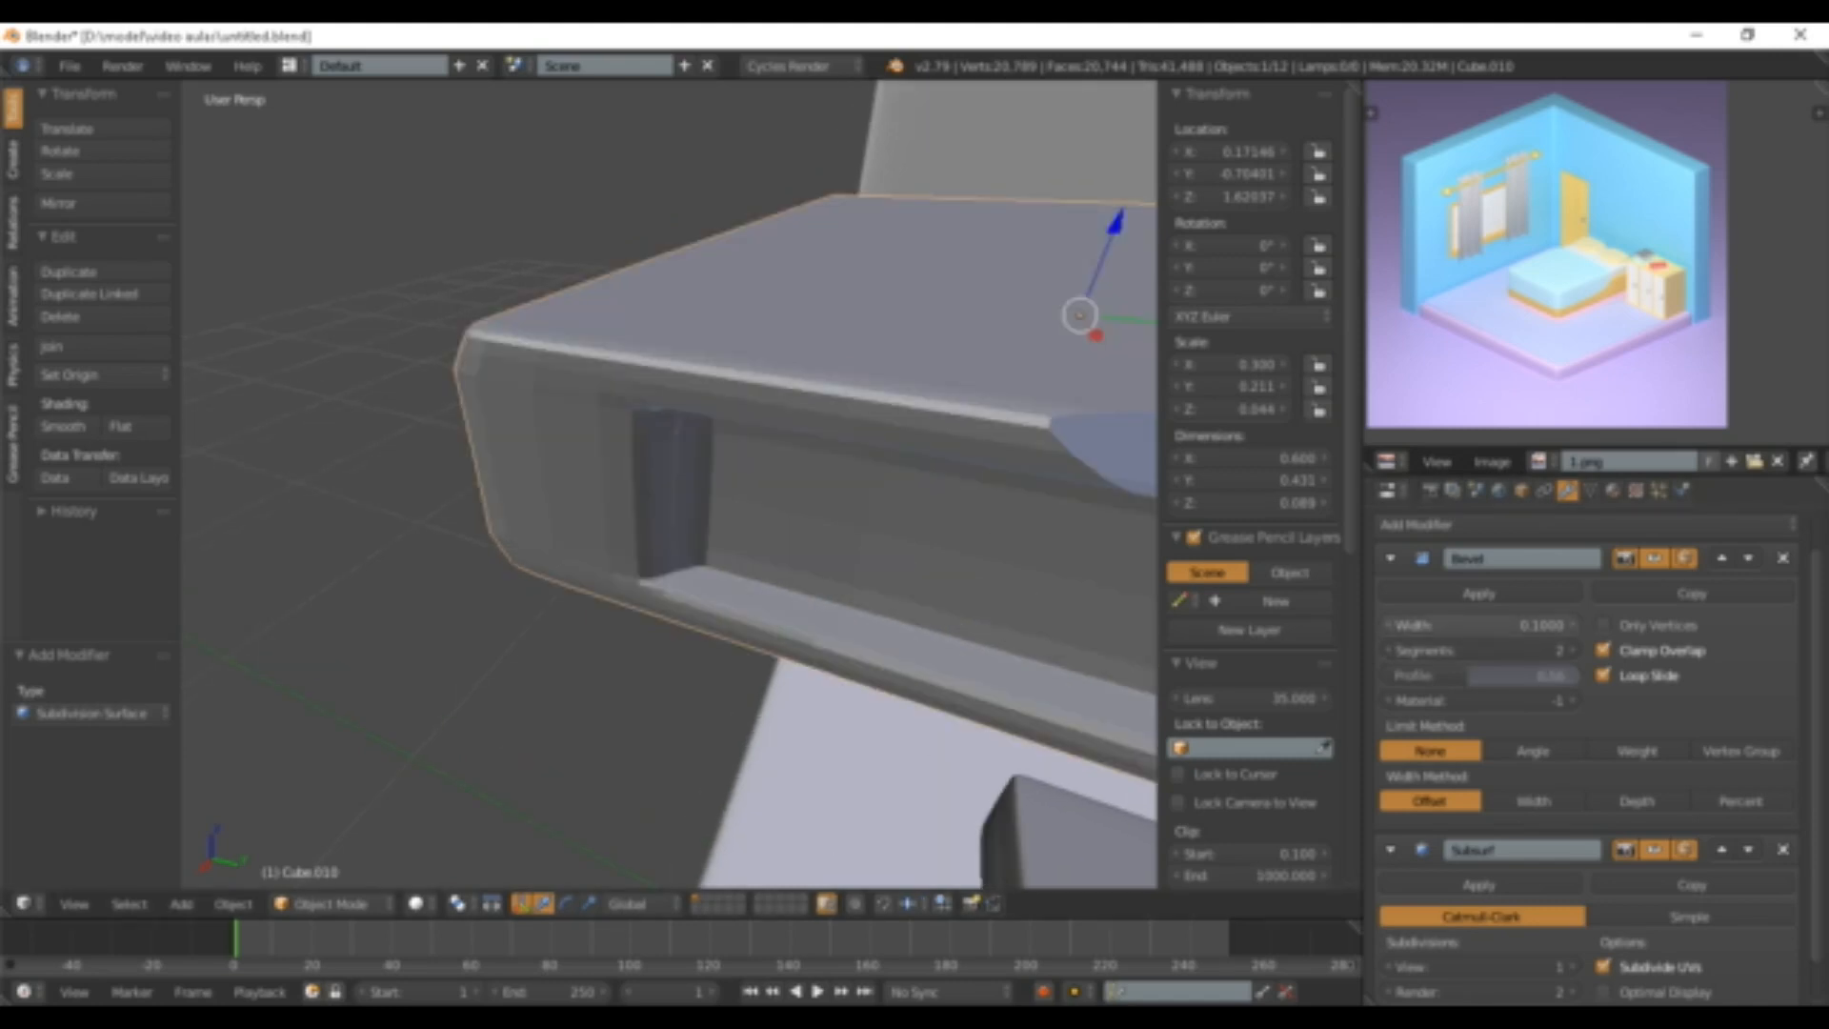
- Reduce the book's bevel width to about 0.029
left_click_drag(1486, 625, 1456, 625)
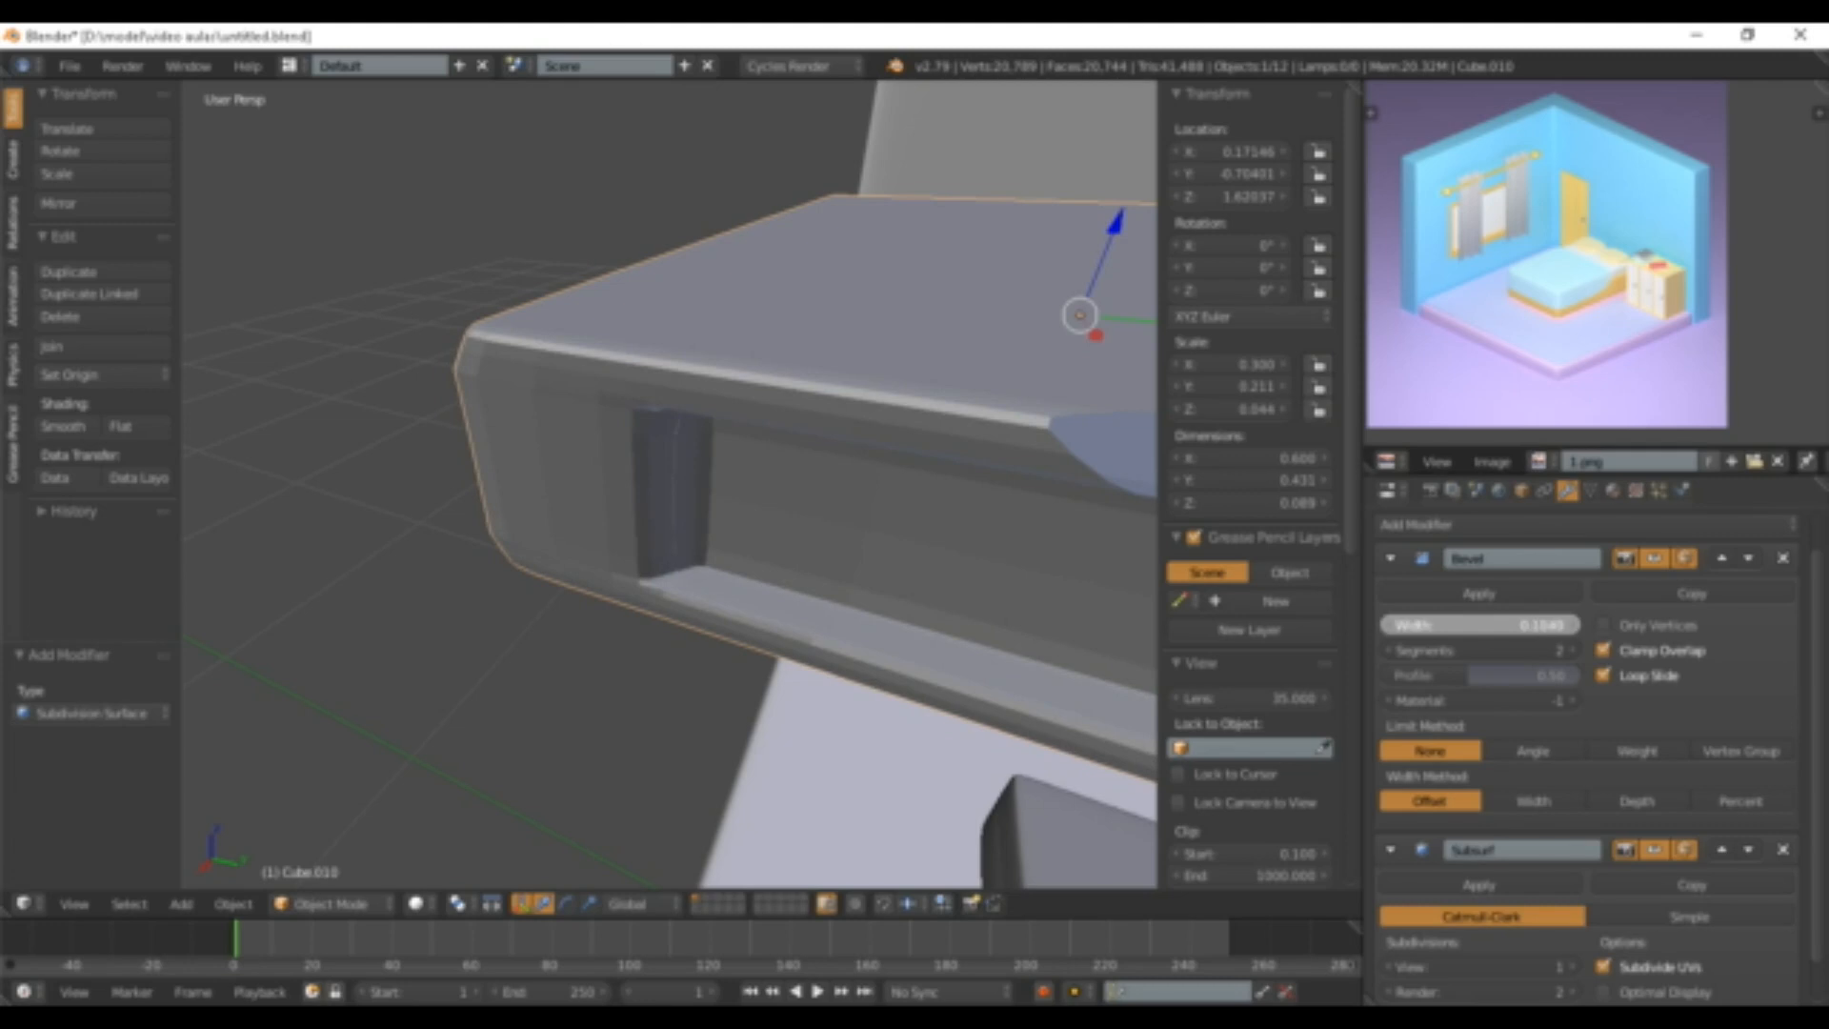
left_click_drag(1456, 625, 1441, 625)
scroll(724, 484, "down", 9)
scroll(724, 484, "up", 10)
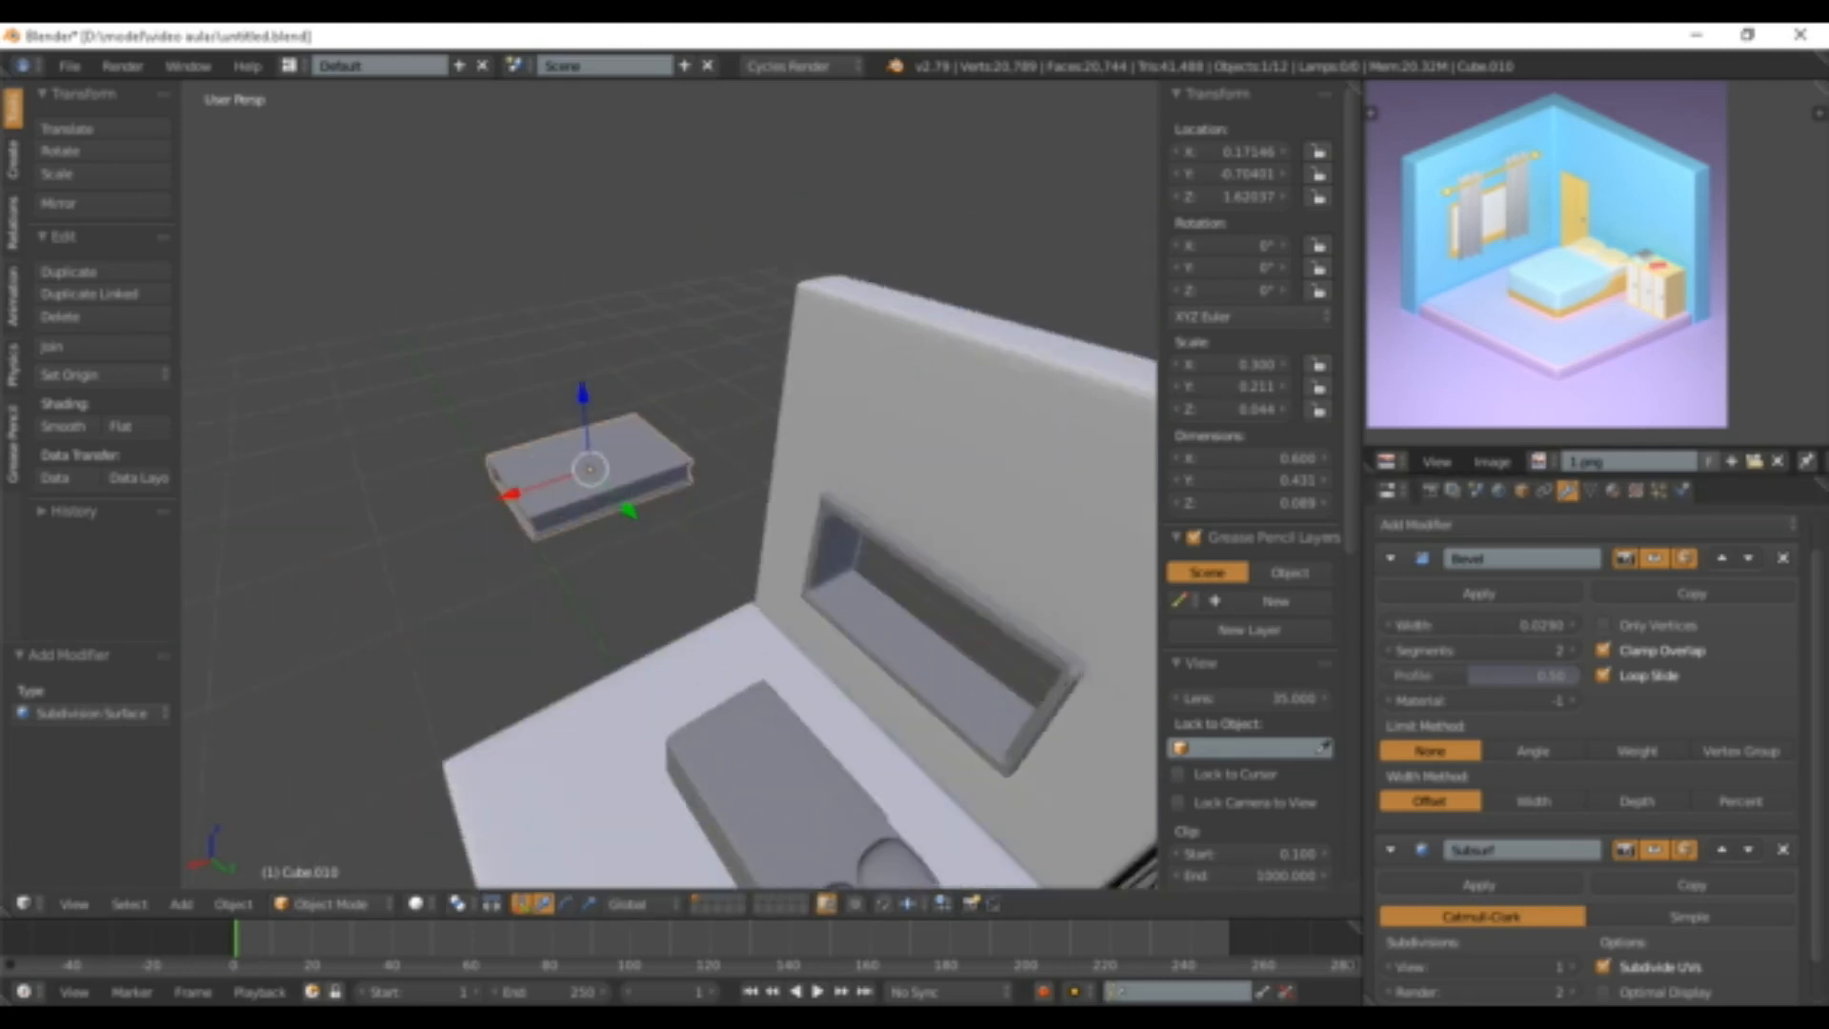
- Apply smooth shading to the book and check its surface from several distances
left_click(64, 427)
scroll(419, 440, "down", 6)
middle_click_drag(419, 440, 438, 390)
scroll(559, 445, "down", 3)
scroll(559, 445, "up", 2)
scroll(457, 443, "up", 2)
scroll(378, 440, "down", 4)
scroll(490, 386, "up", 3)
scroll(429, 353, "down", 1)
scroll(429, 353, "up", 1)
- Move the book about 1.103 along X, away from the bed area
left_click_drag(755, 444, 1014, 636)
middle_click_drag(1013, 637, 1138, 688)
scroll(1139, 688, "up", 1)
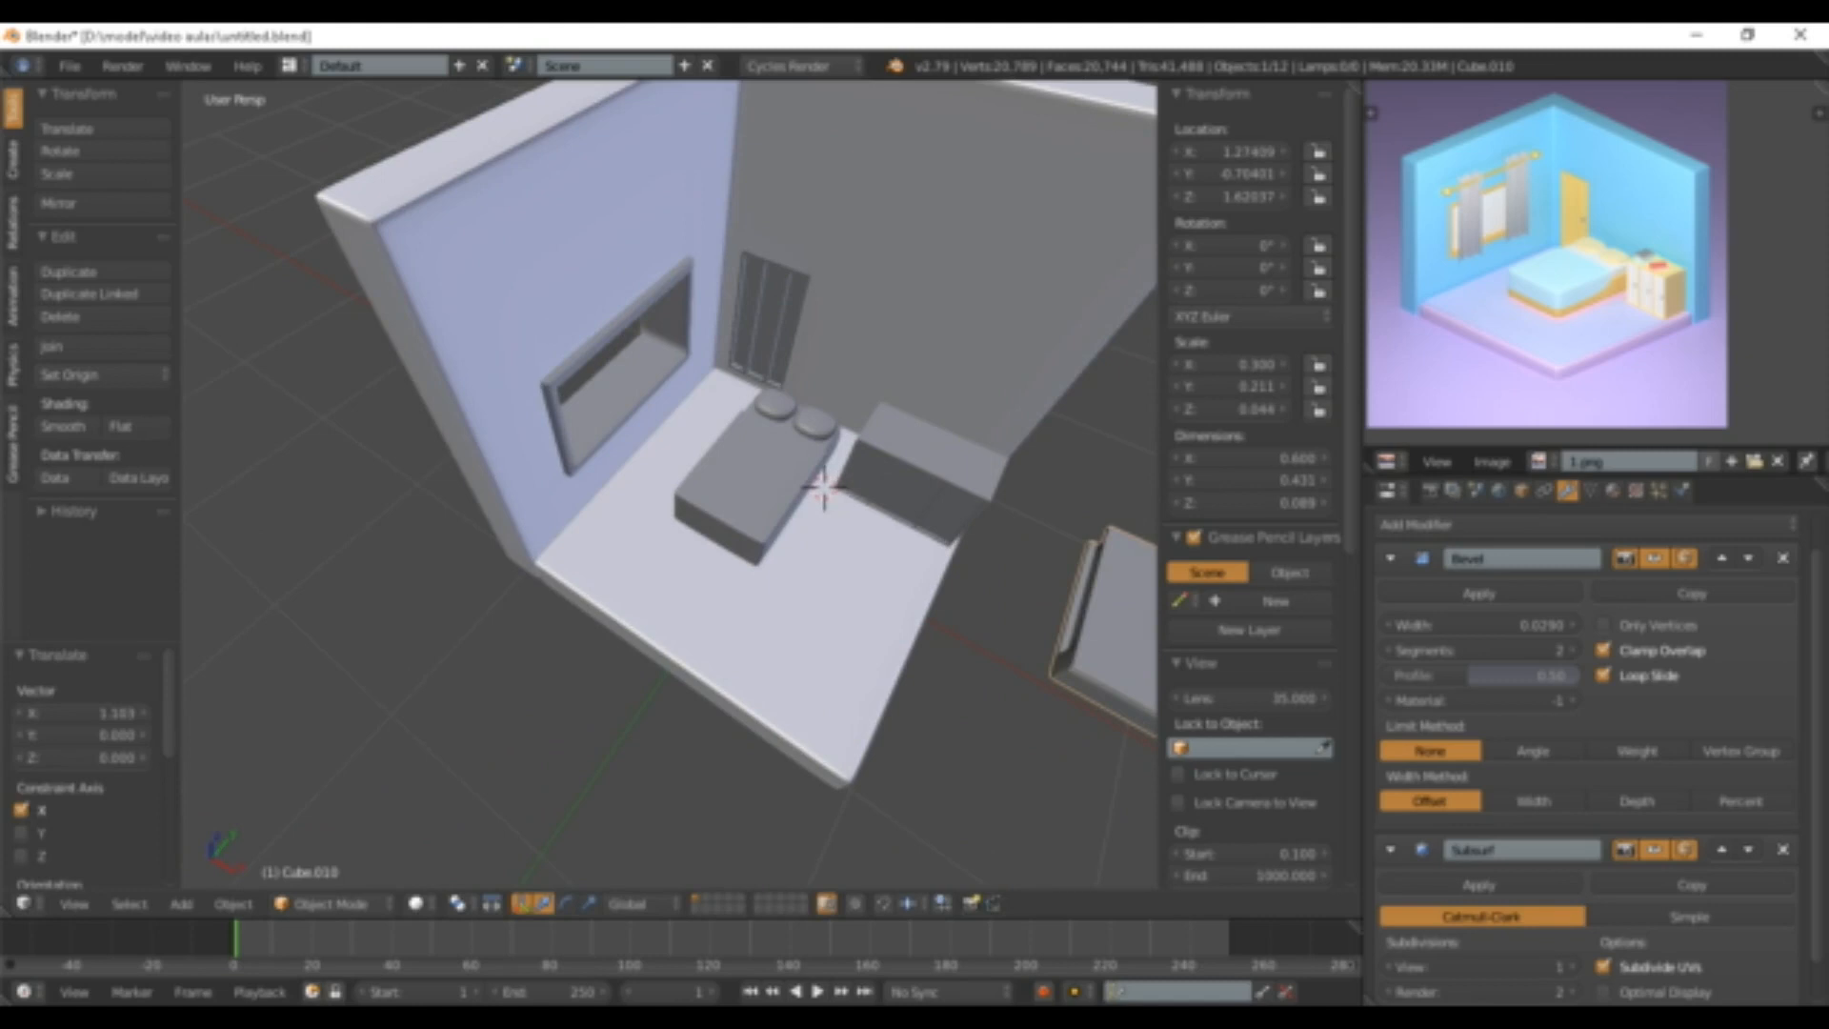
- Add a UV sphere with 16 segments
key("shift+a")
mouse_move(700, 536)
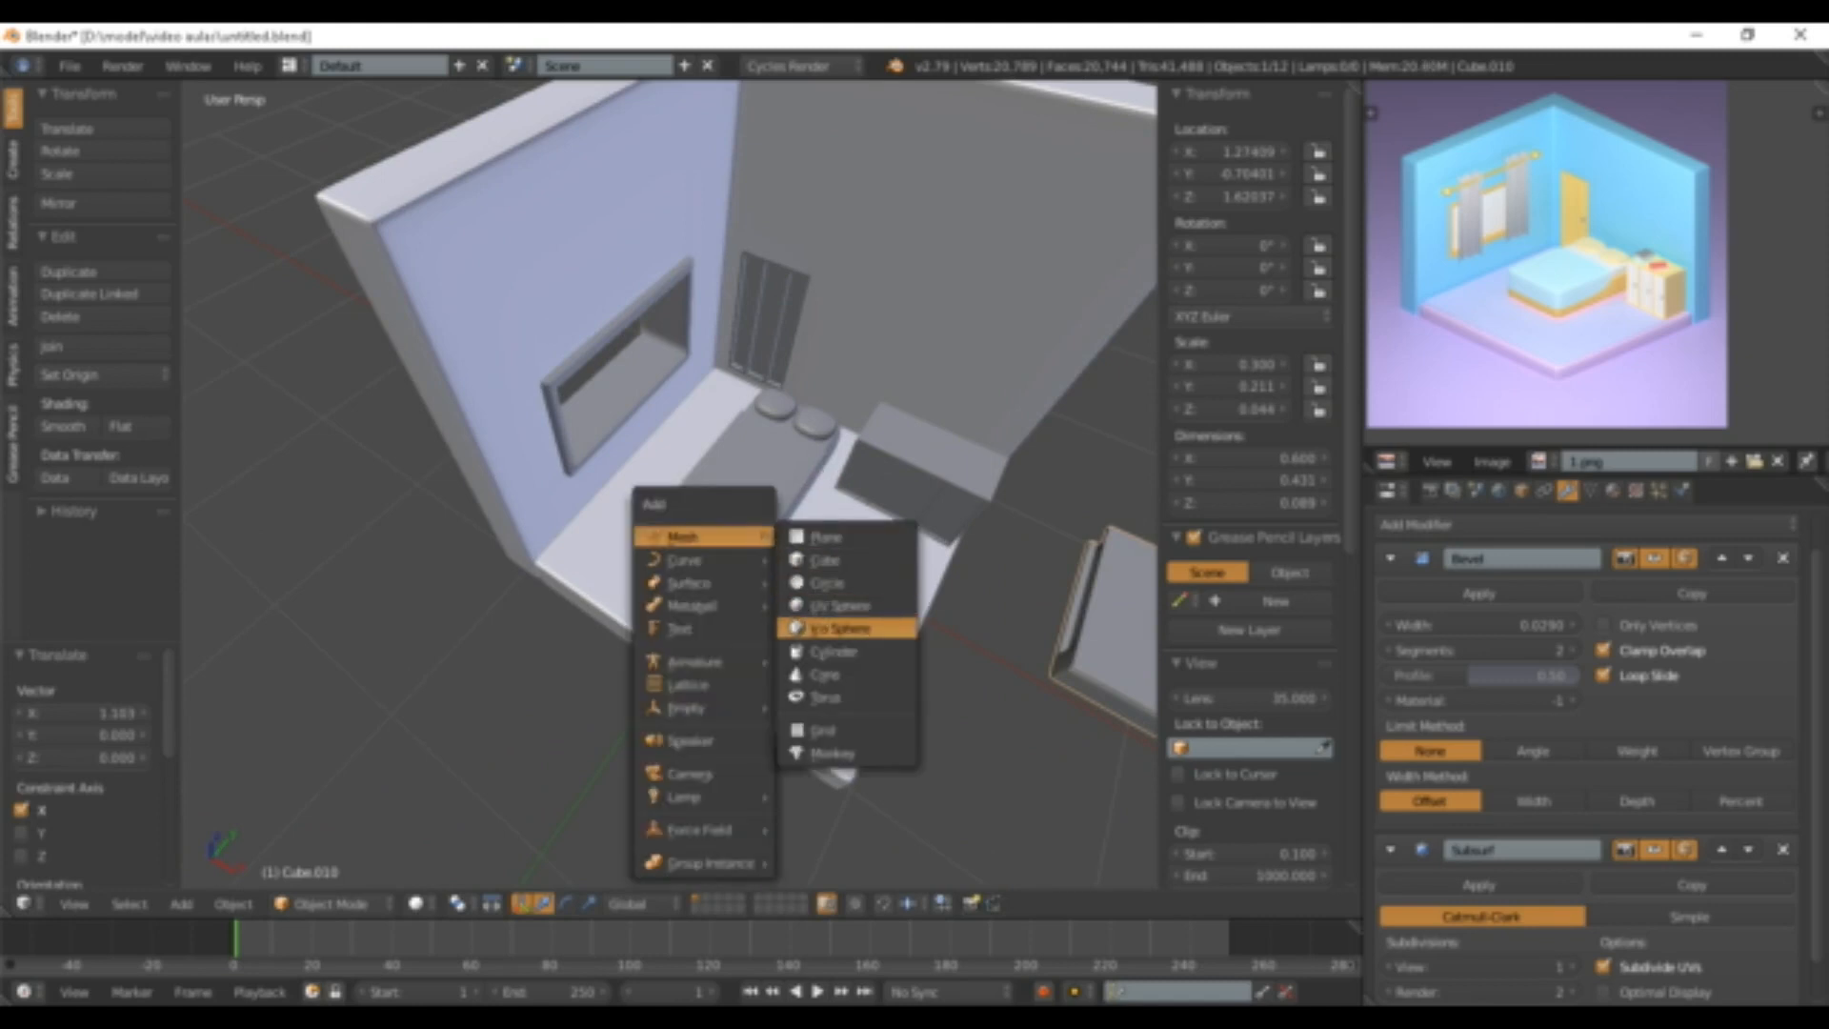
left_click(843, 606)
scroll(838, 610, "down", 4)
middle_click_drag(838, 609, 802, 486)
scroll(831, 524, "up", 3)
left_click(81, 713)
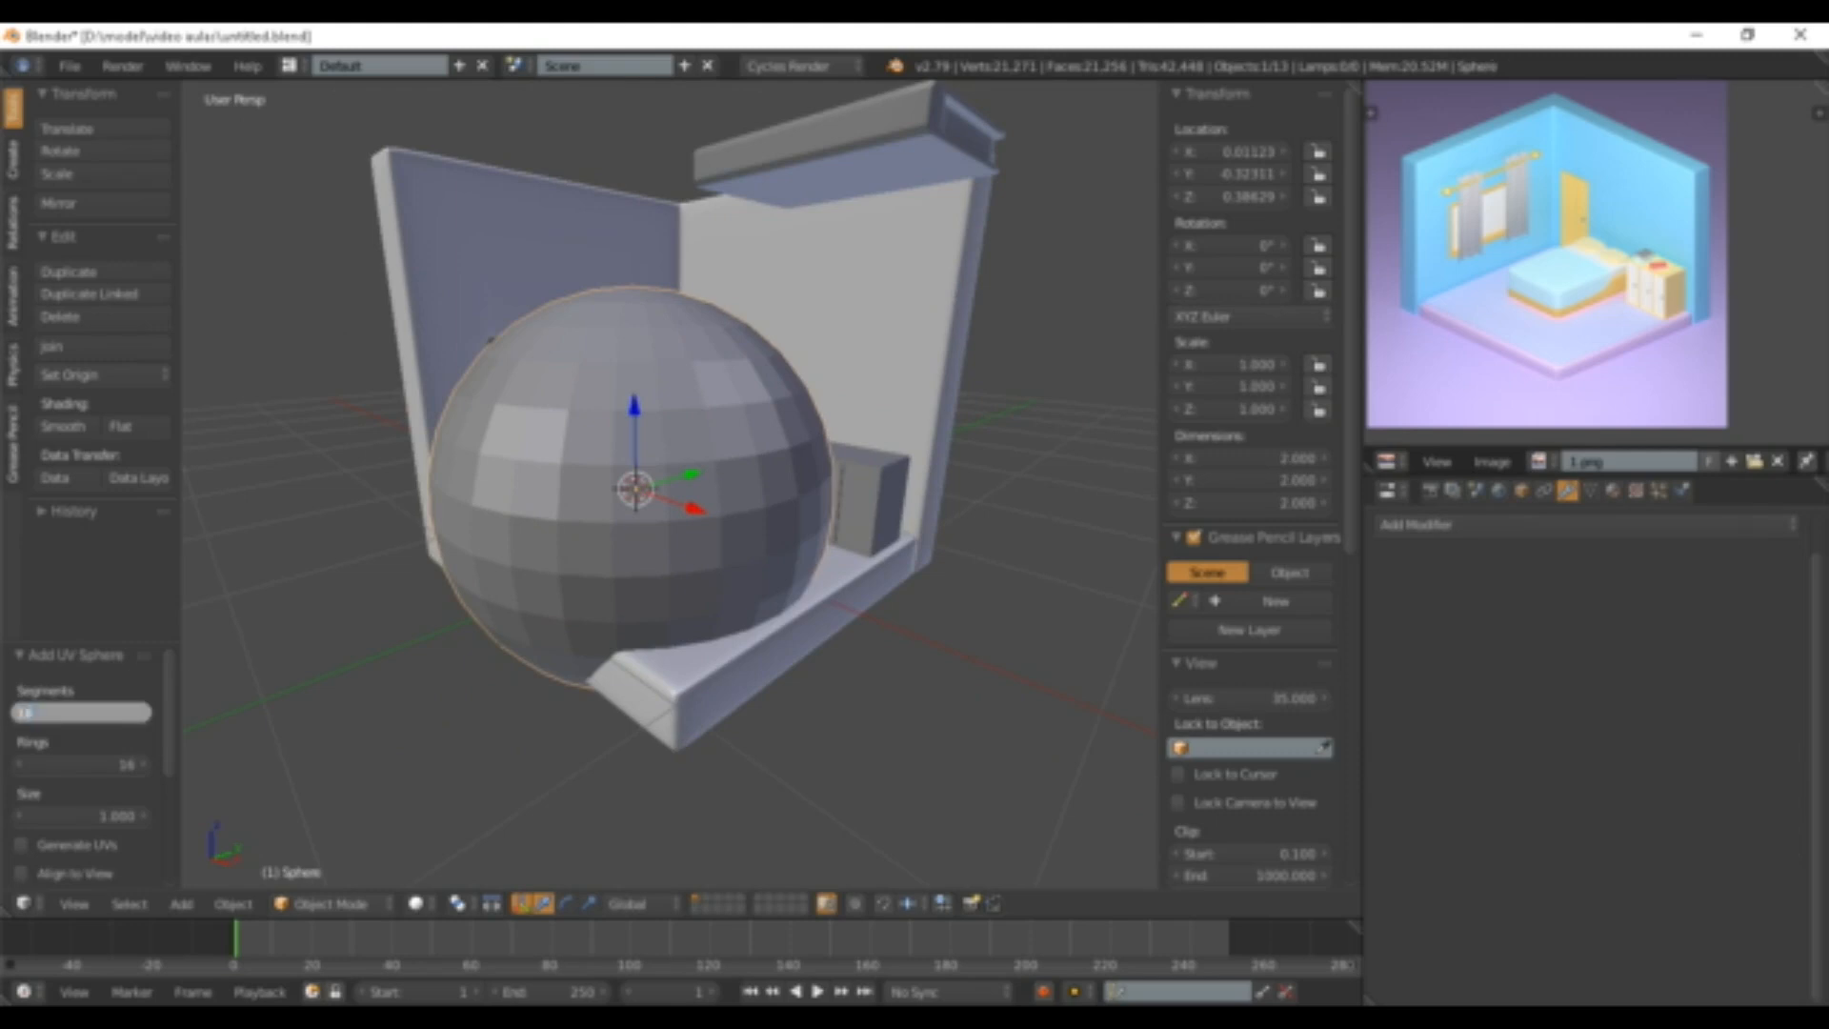
key("Return")
middle_click_drag(667, 476, 667, 563)
scroll(667, 562, "down", 4)
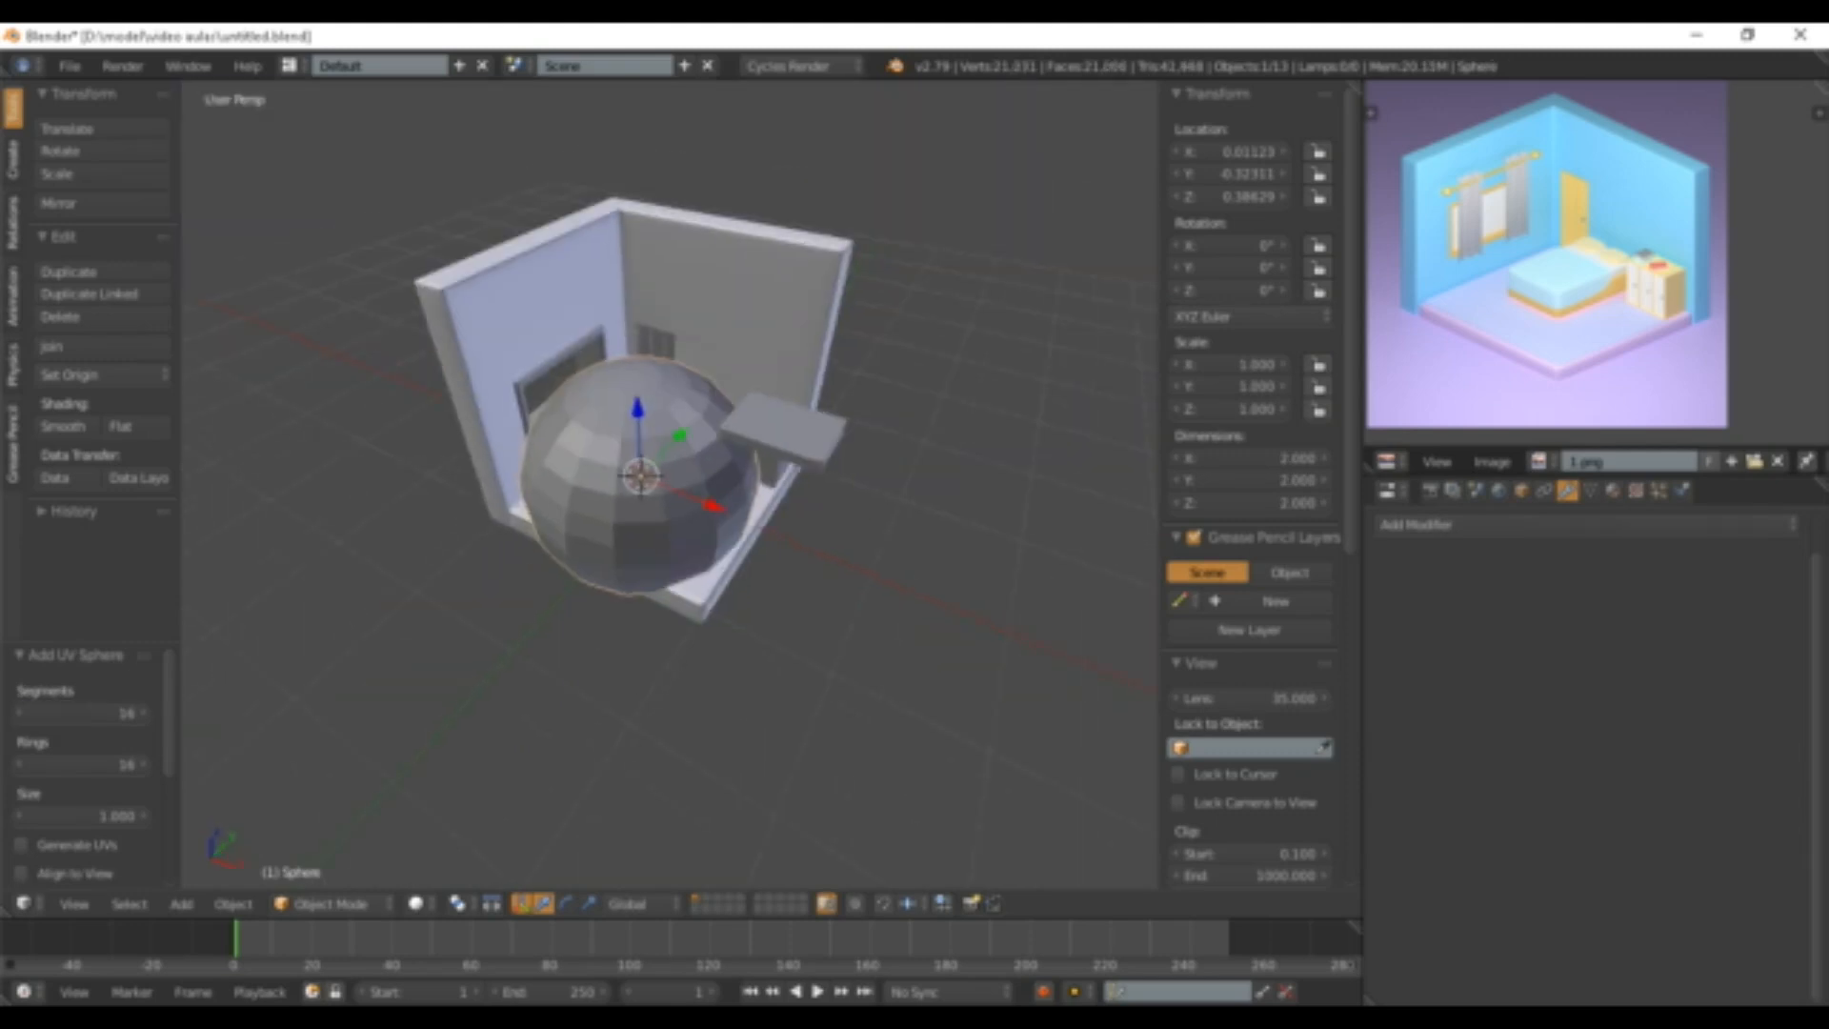
- Move the sphere about 3.035 along X so it stands outside the room
left_click_drag(715, 507, 1110, 667)
scroll(1105, 665, "down", 3)
middle_click_drag(1105, 665, 881, 576, "shift")
scroll(882, 576, "up", 2)
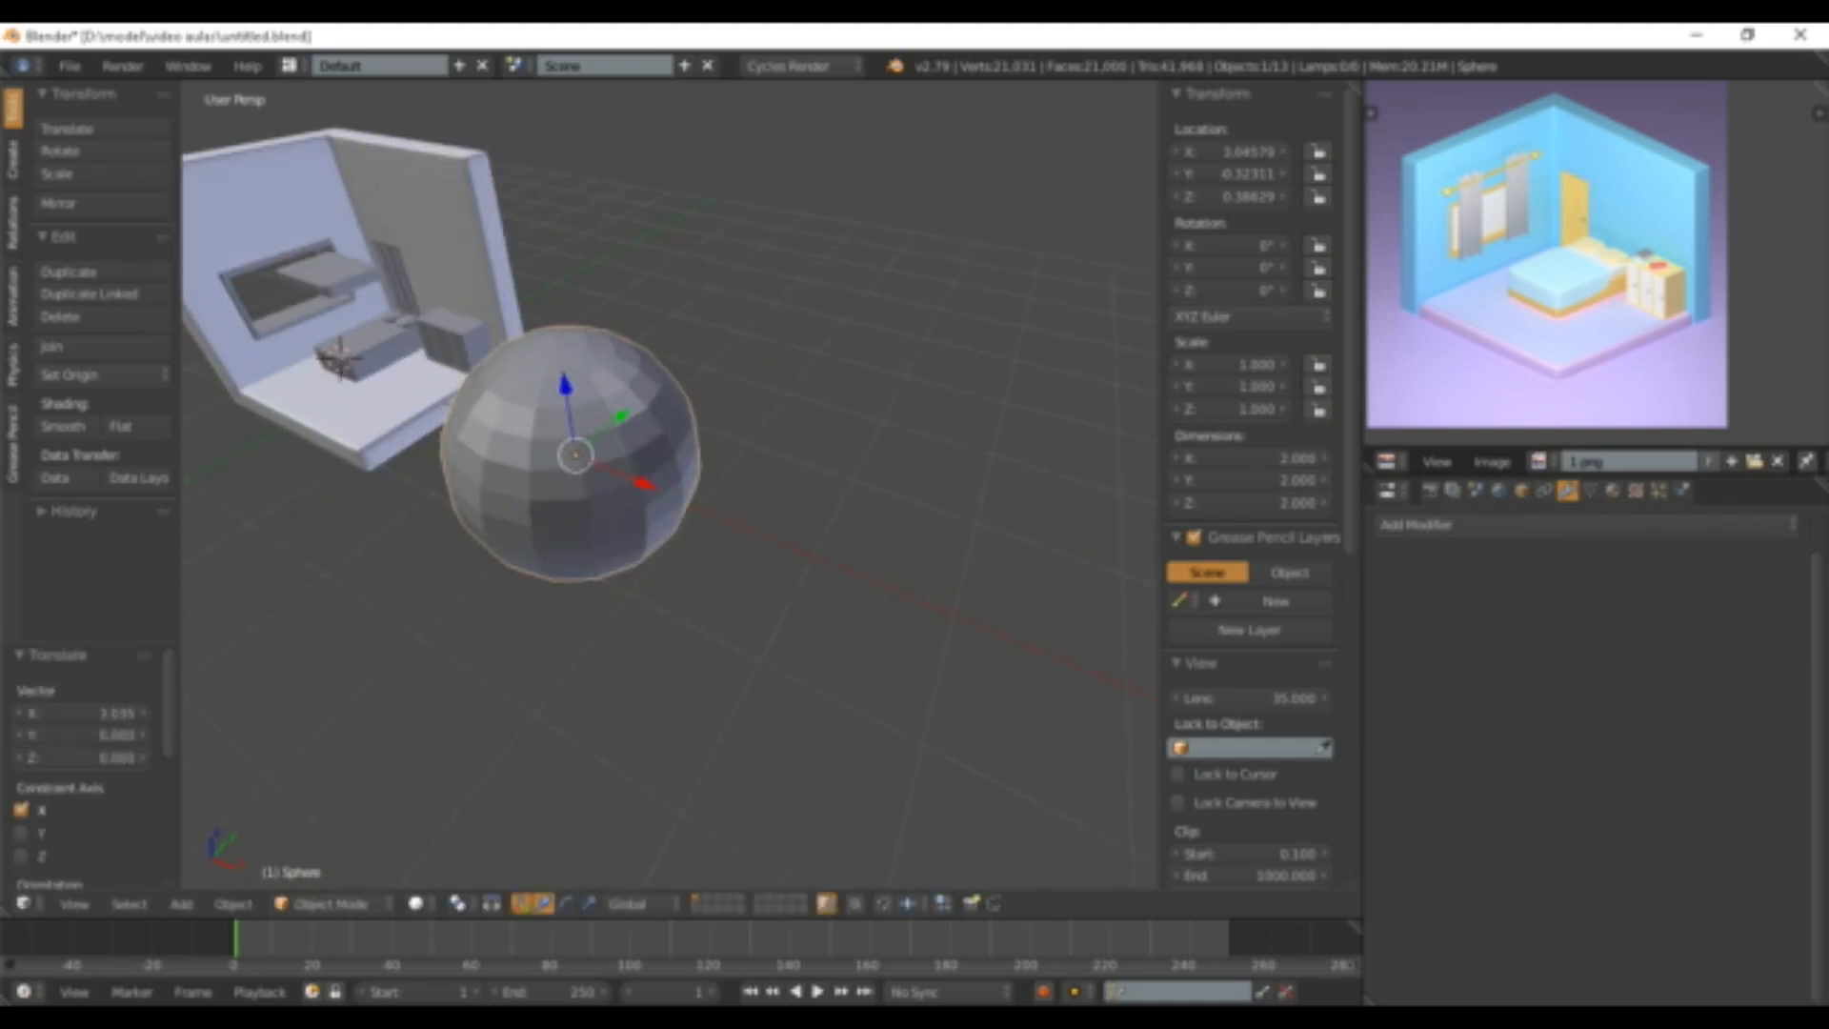
- Move the sphere to the second layer and display only that layer
key("m")
left_click(907, 475)
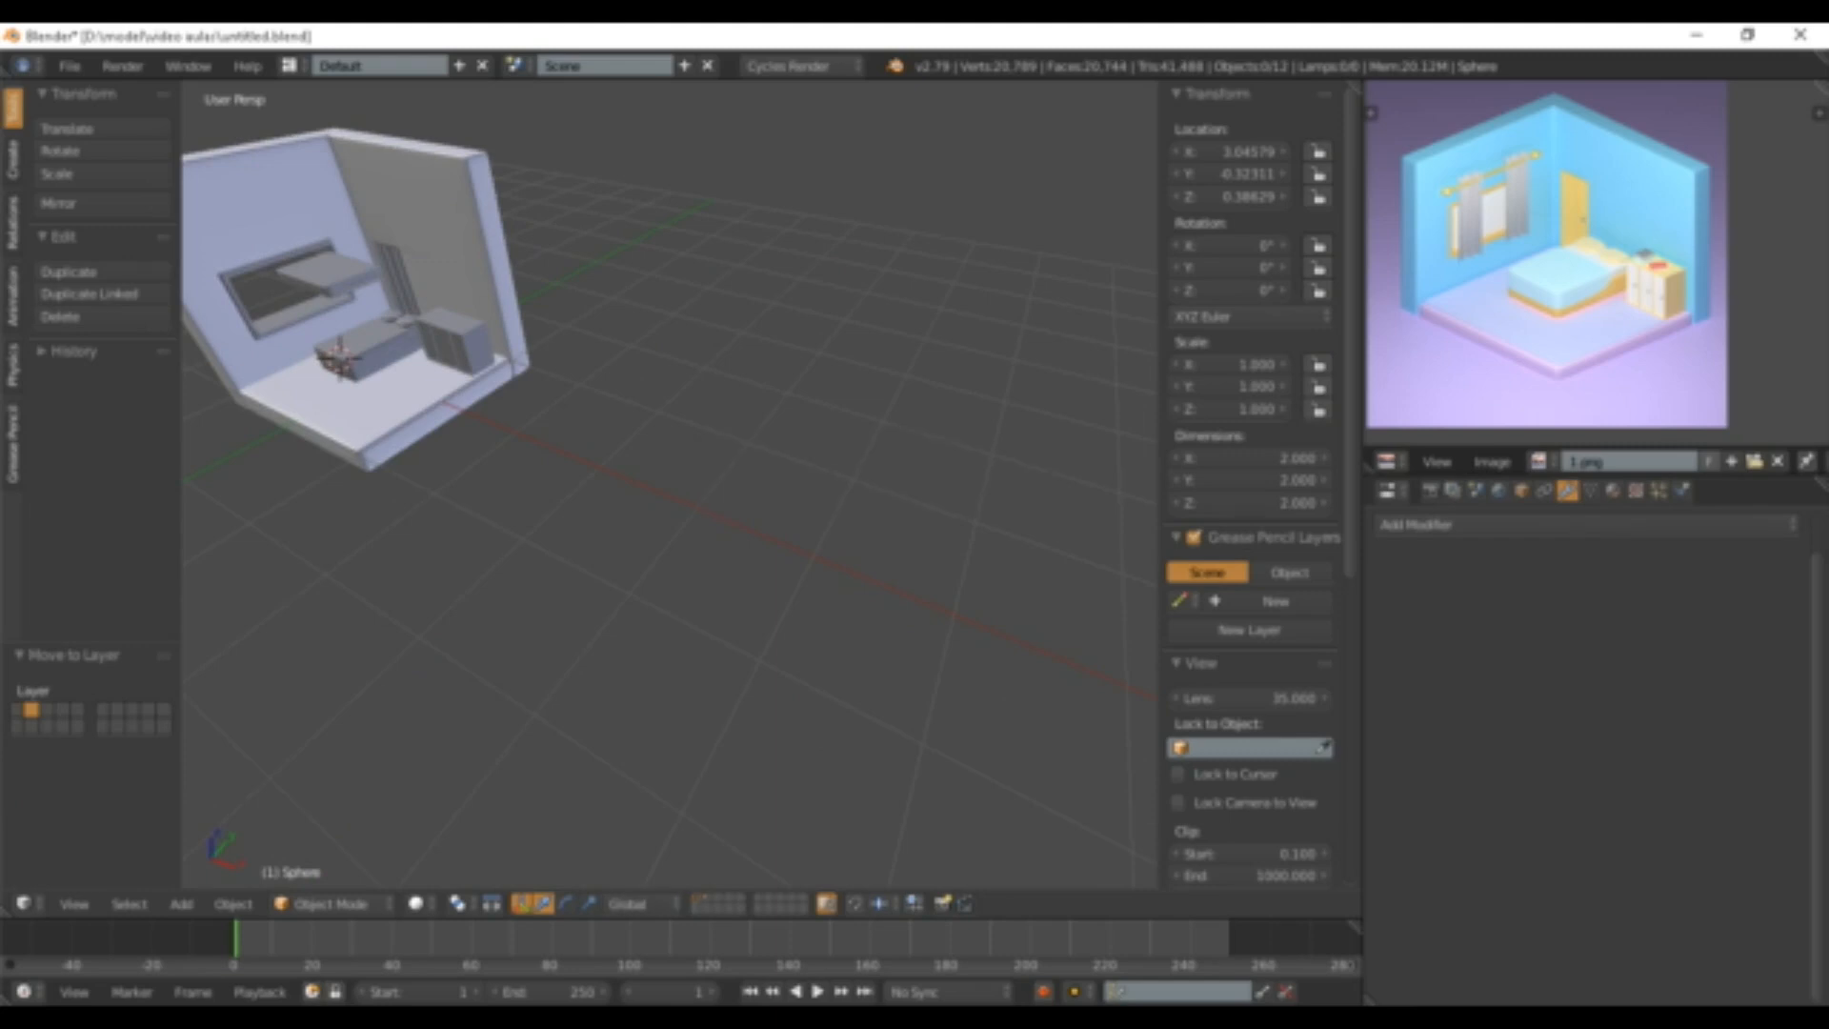
key("2")
scroll(670, 486, "down", 3)
middle_click_drag(725, 515, 572, 510)
scroll(670, 486, "up", 3)
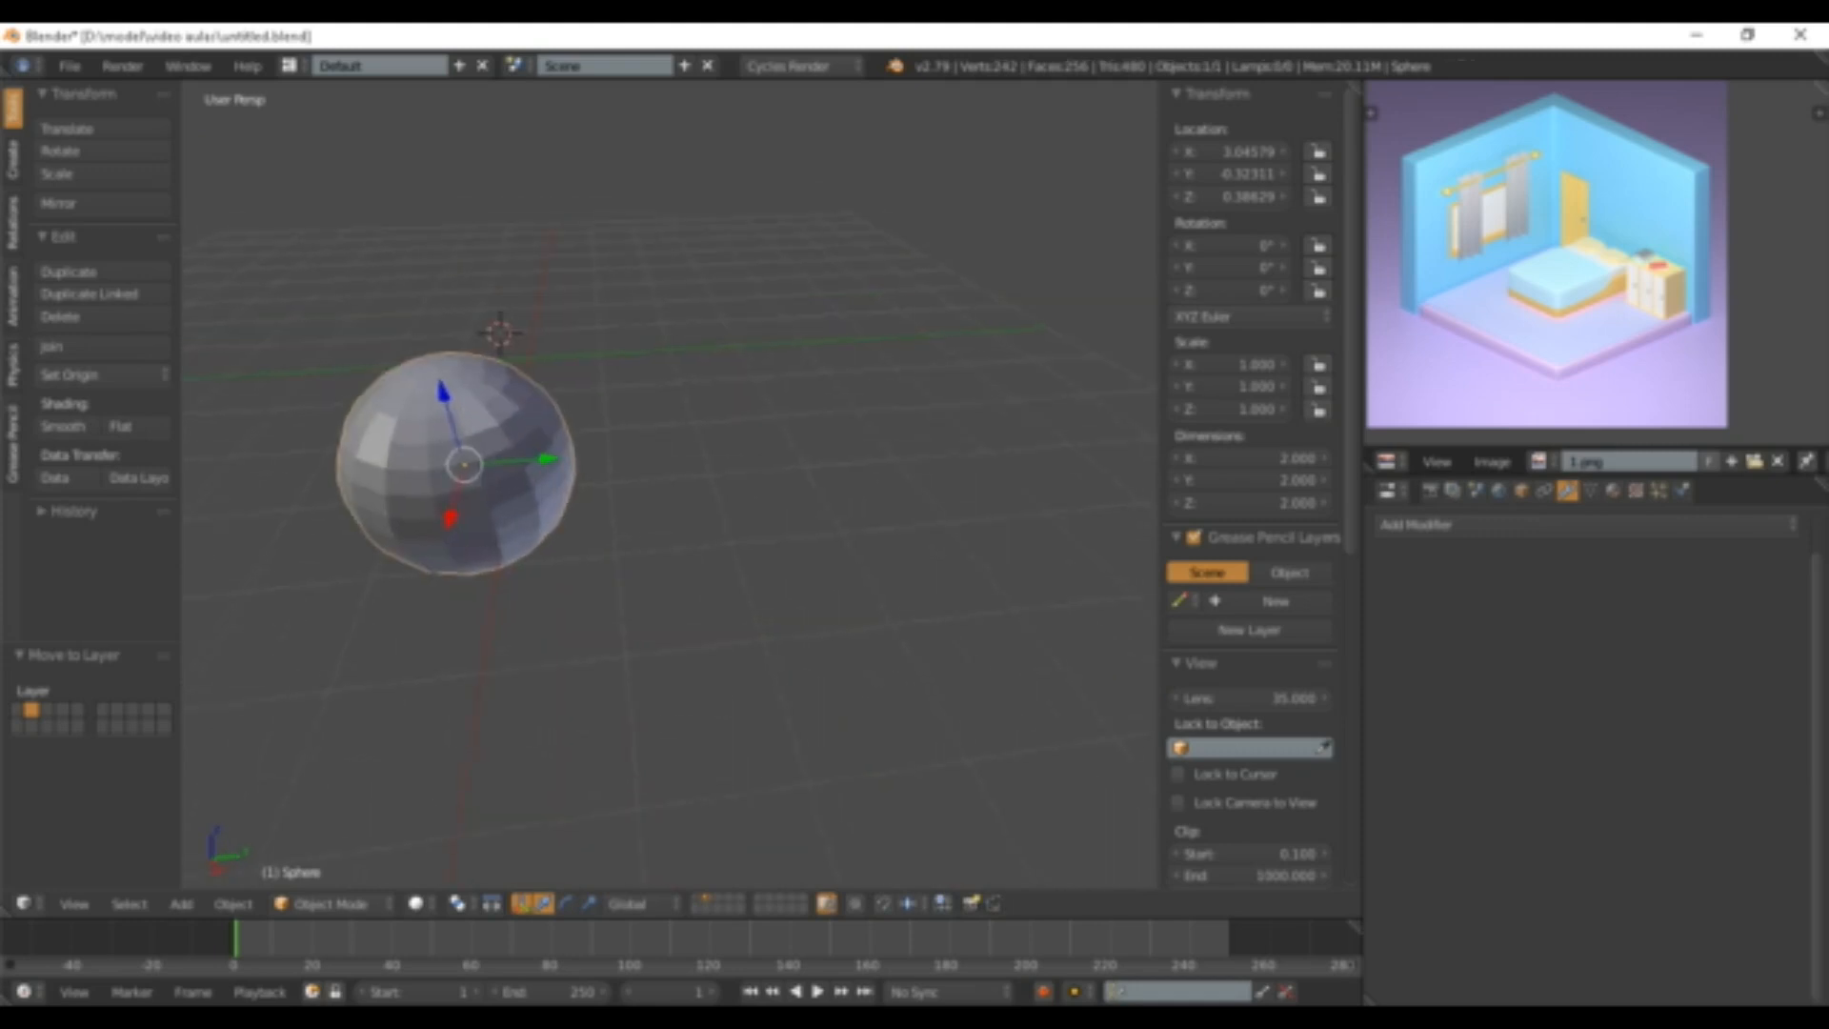
- Add a cylinder beside the sphere and rotate it 90° about X
scroll(670, 486, "down", 7)
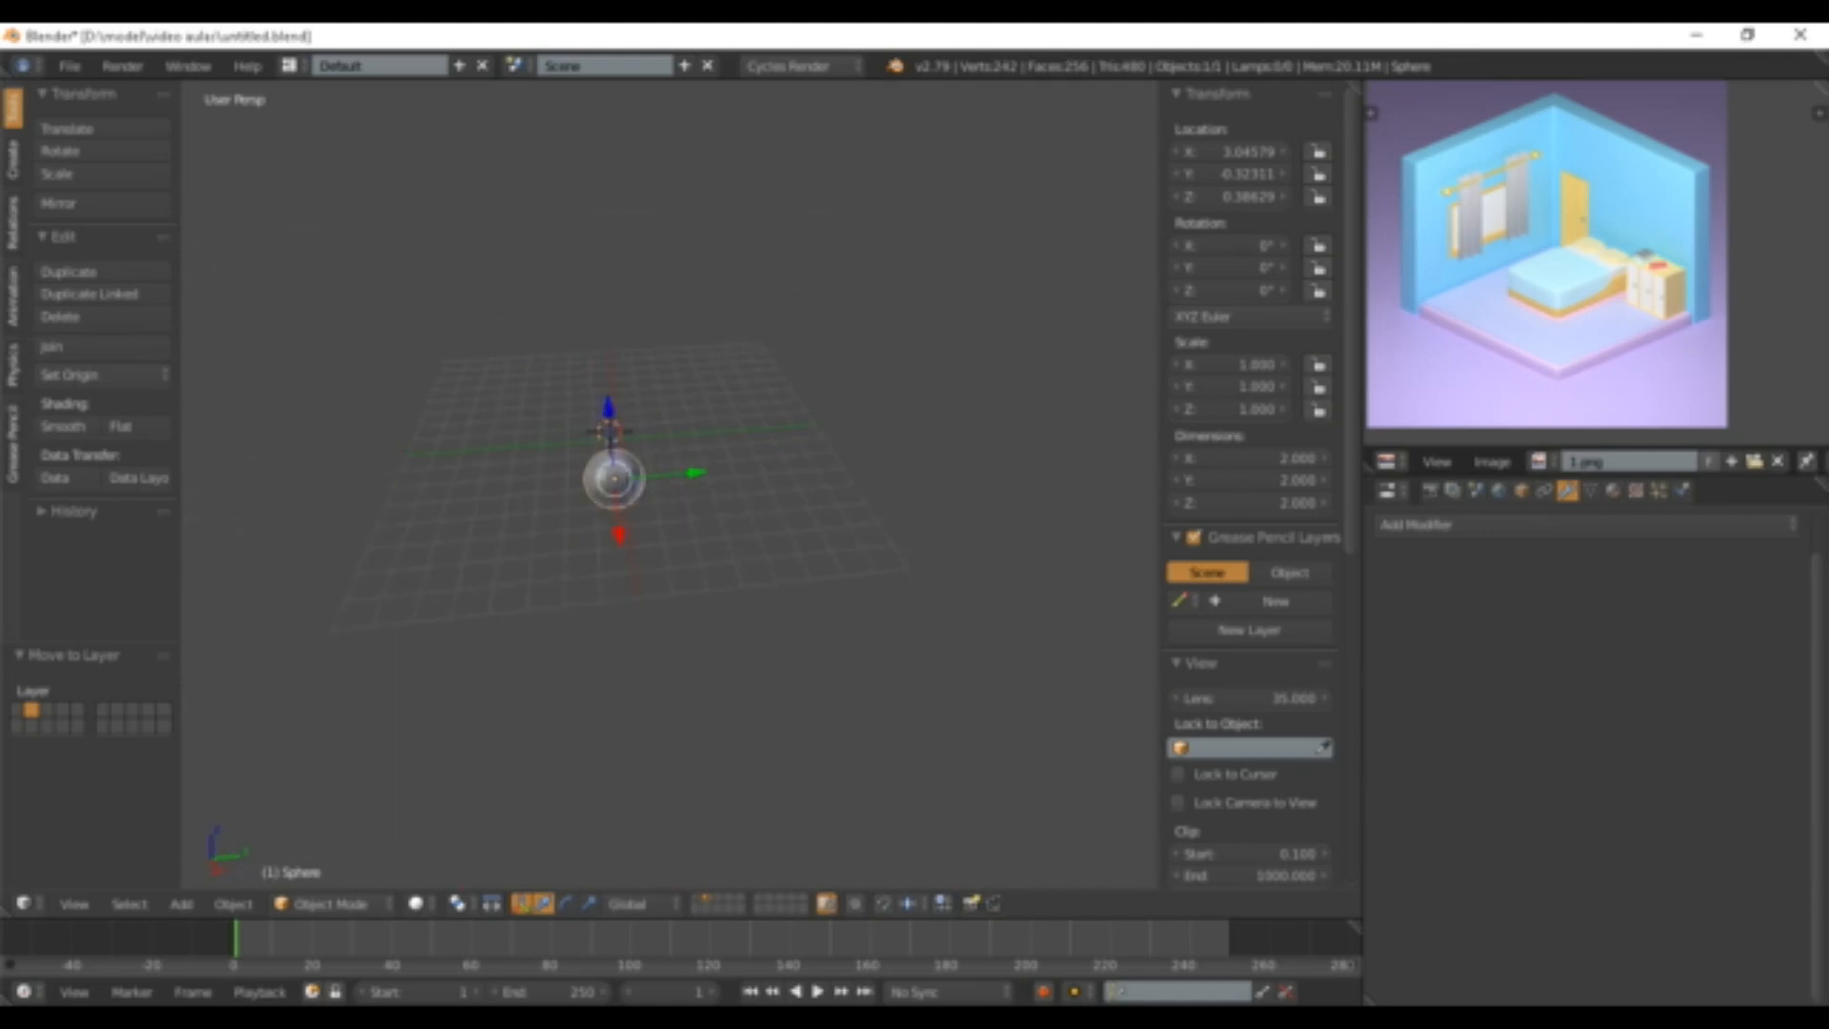
scroll(670, 486, "up", 3)
key("shift+a")
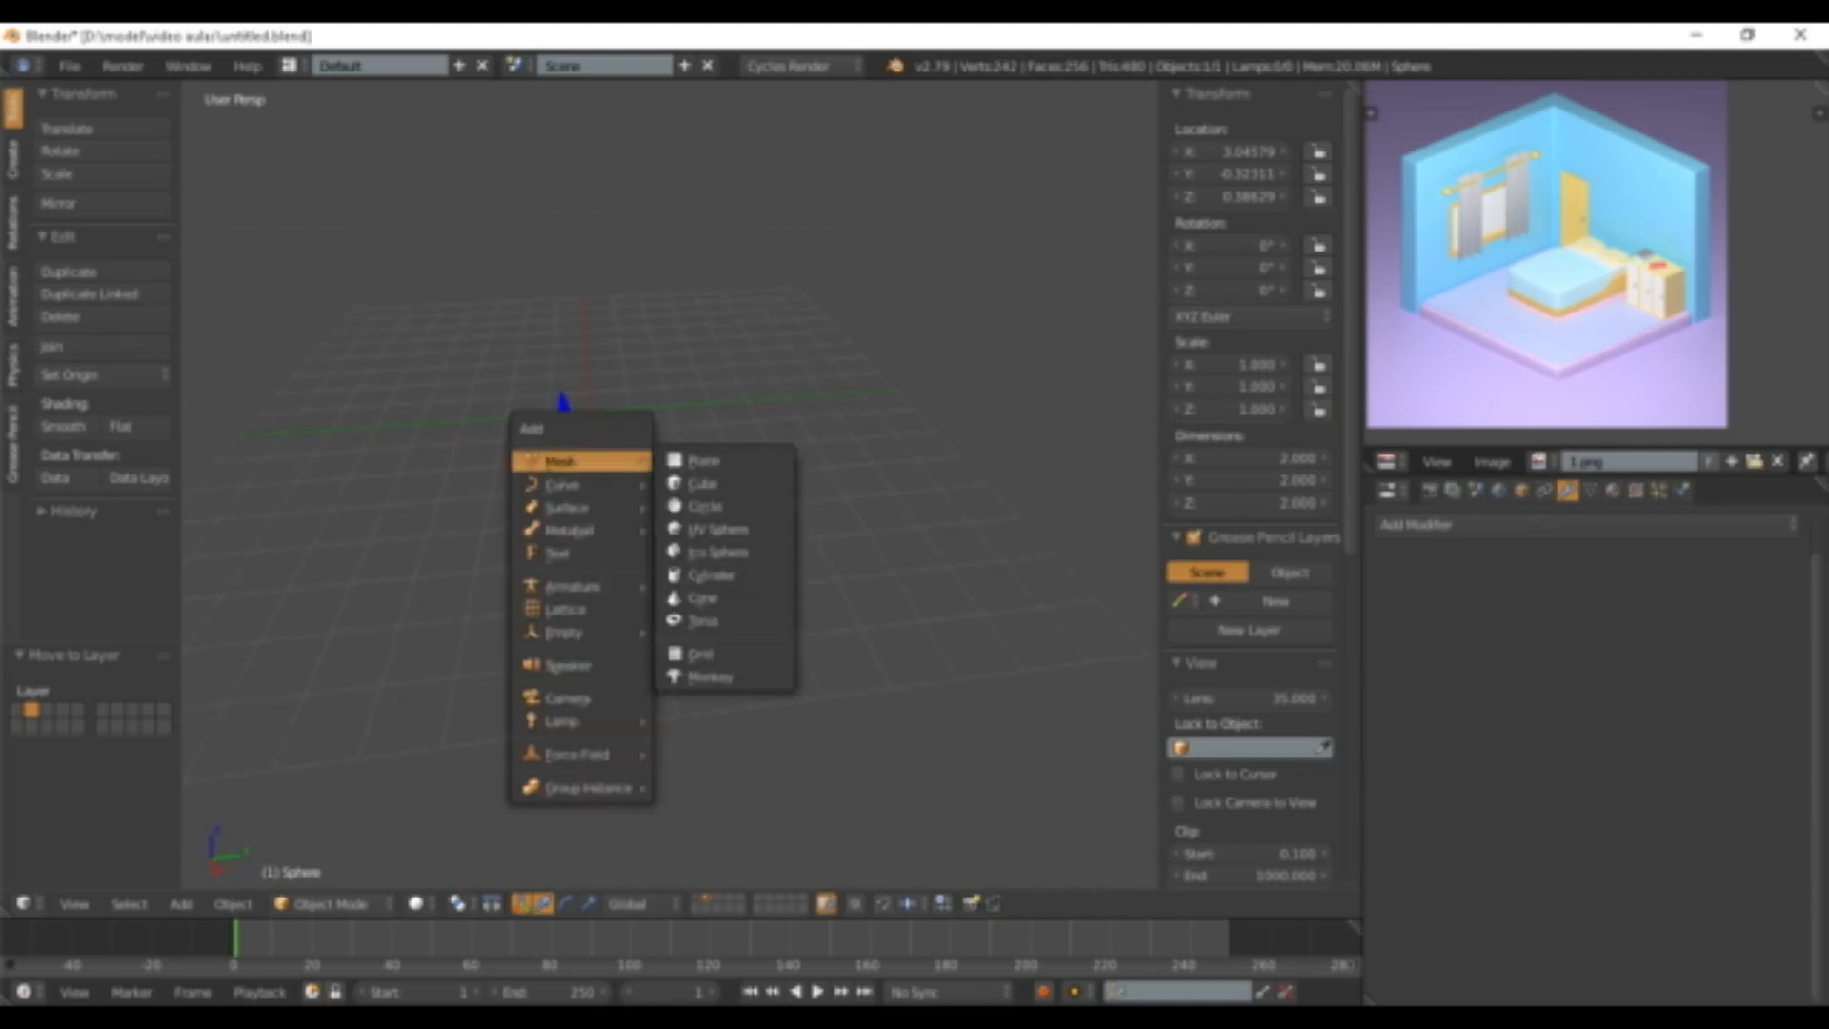
left_click(726, 576)
scroll(726, 576, "down", 3)
scroll(670, 486, "up", 4)
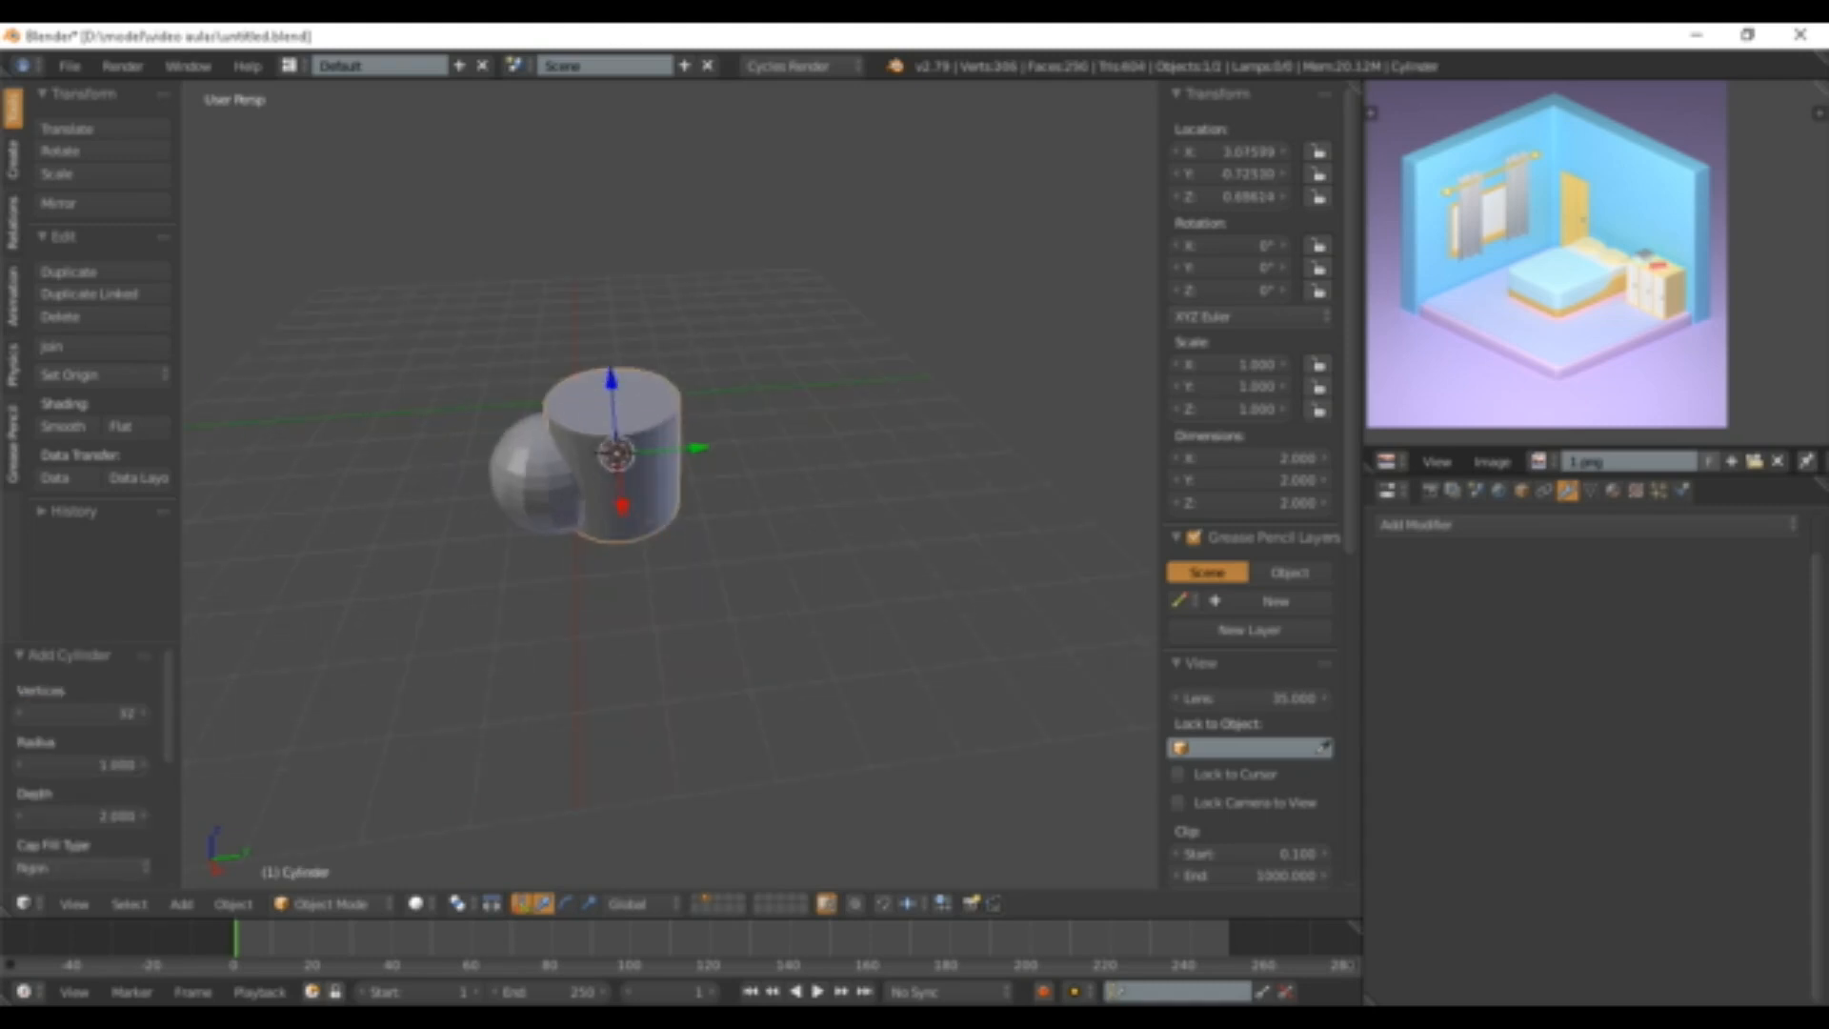
type("rx90")
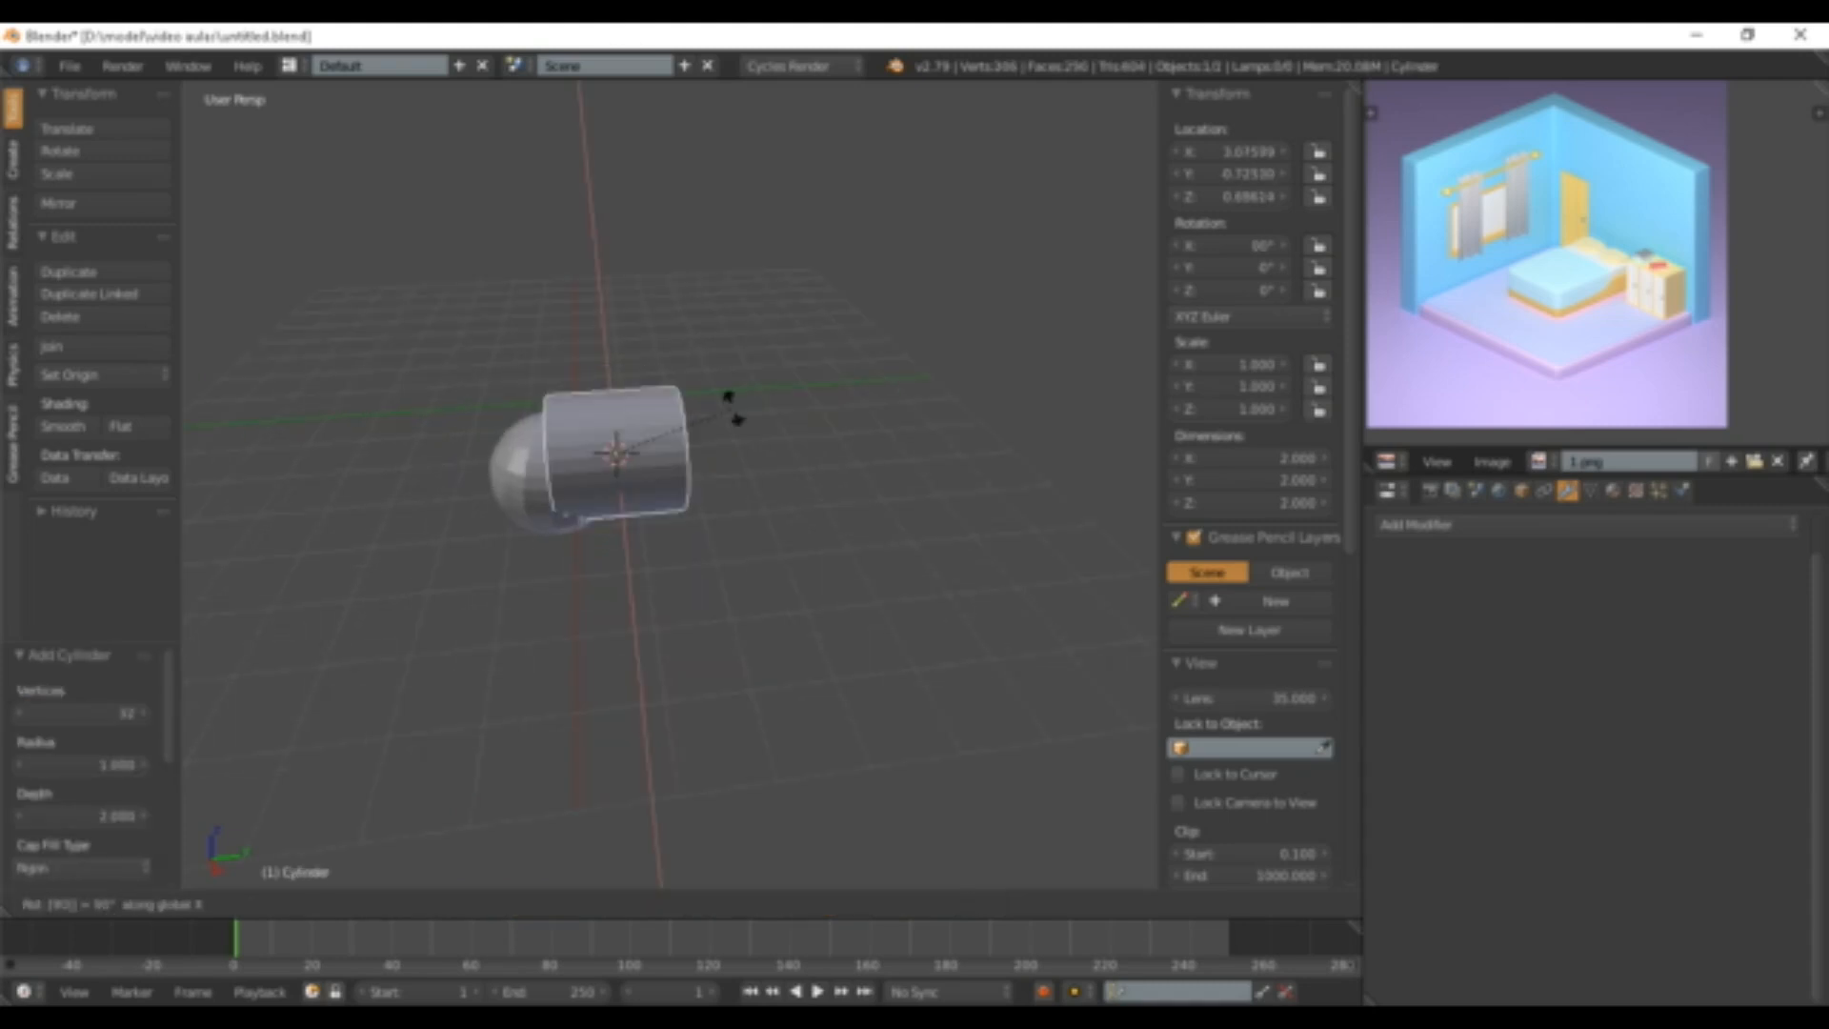
key("Return")
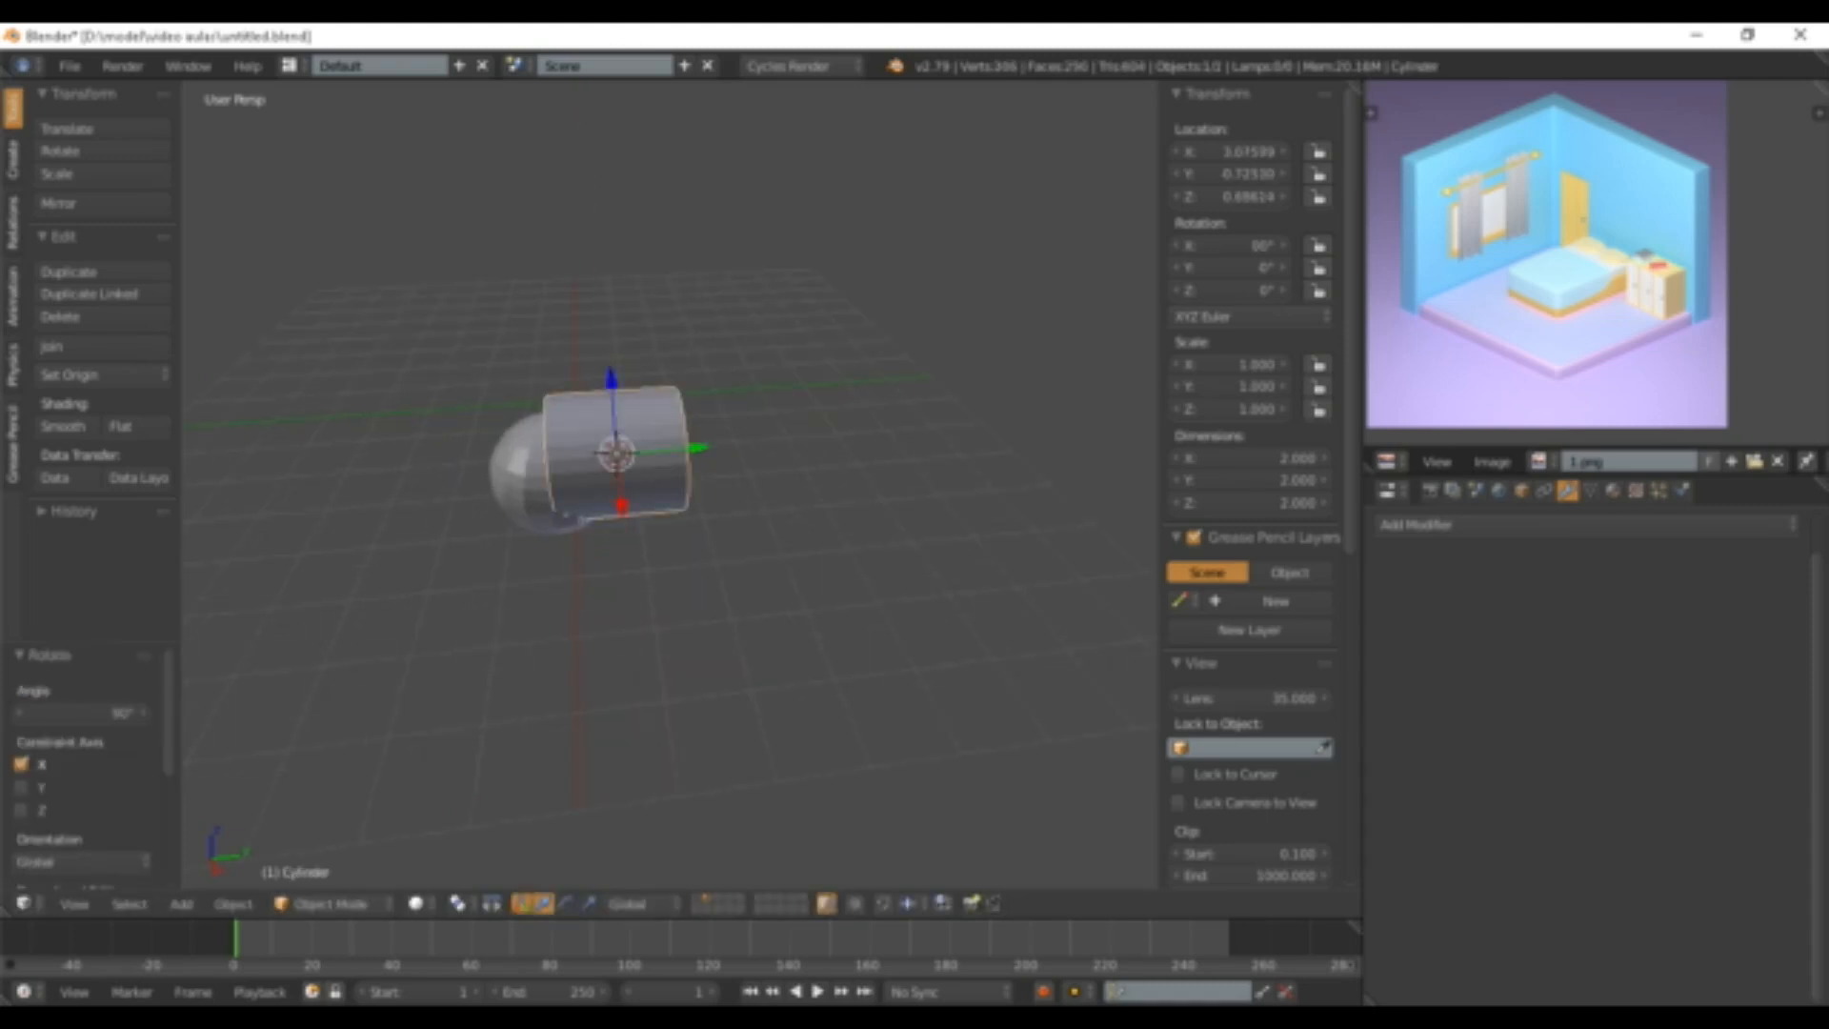
- Show the sphere and cylinder in the front orthographic view with wireframe shading
key("KP_5")
key("KP_1")
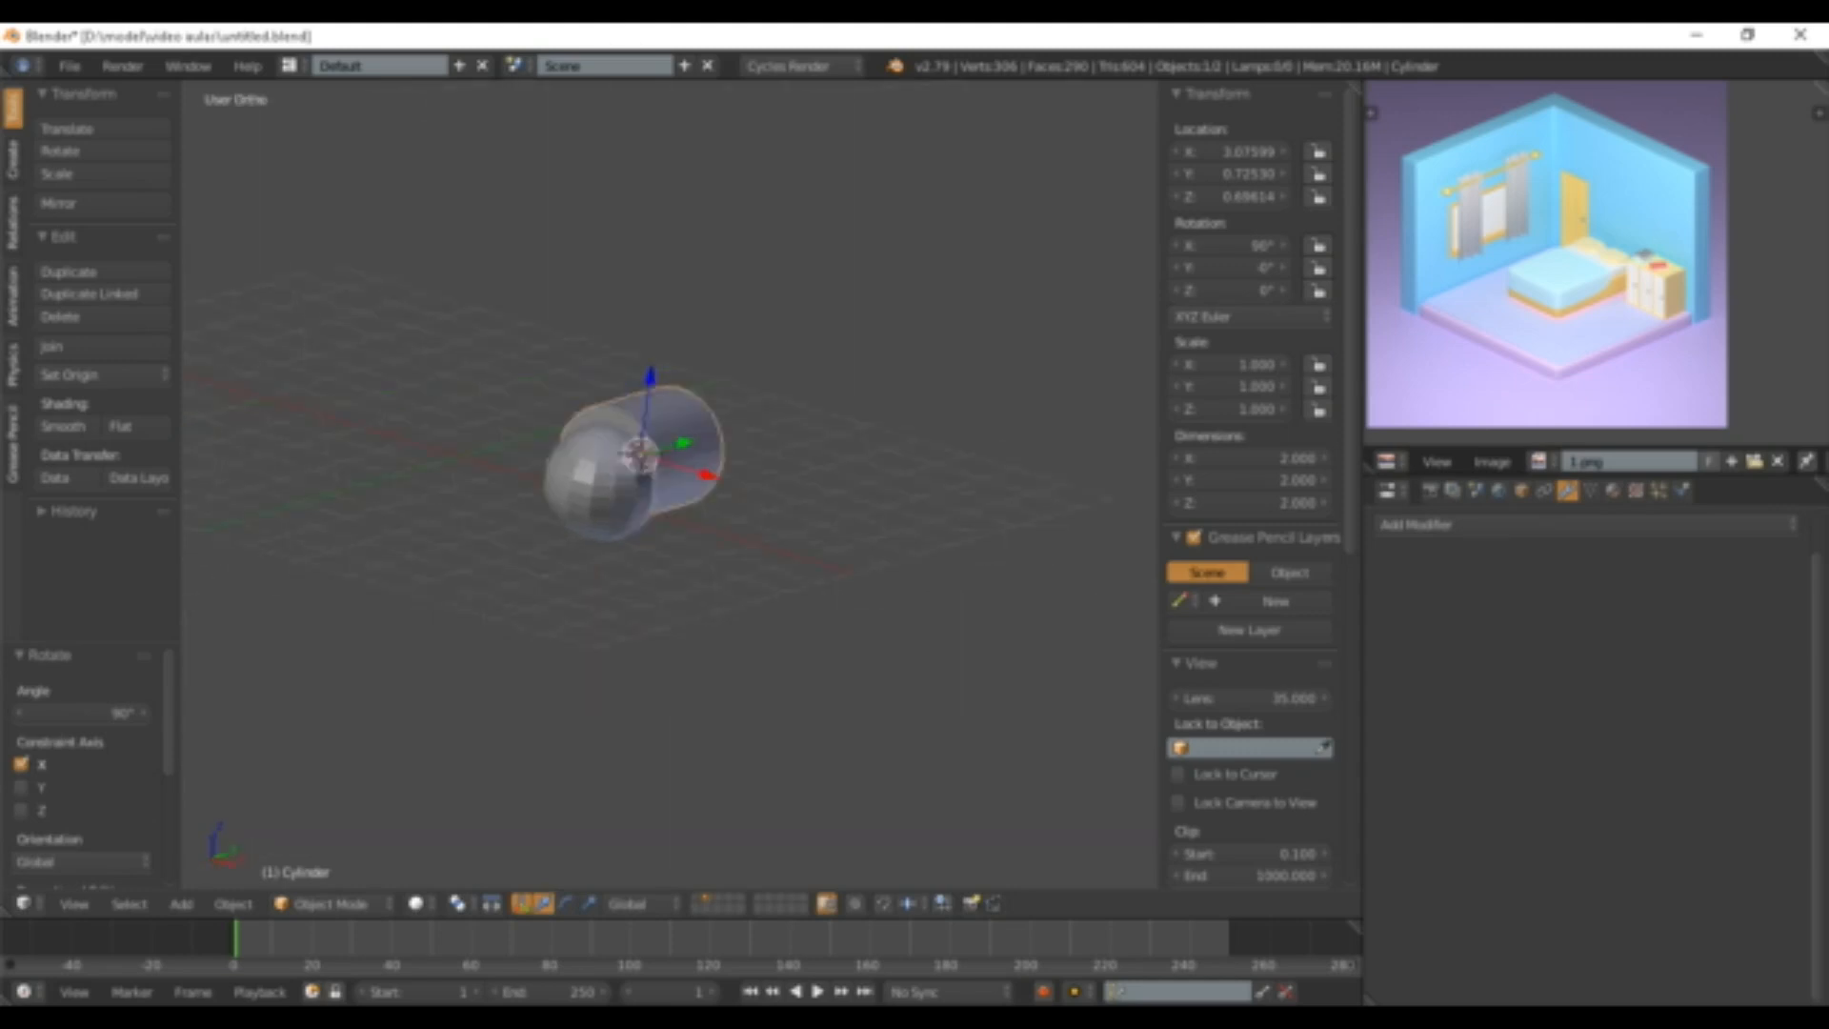
scroll(664, 408, "up", 6)
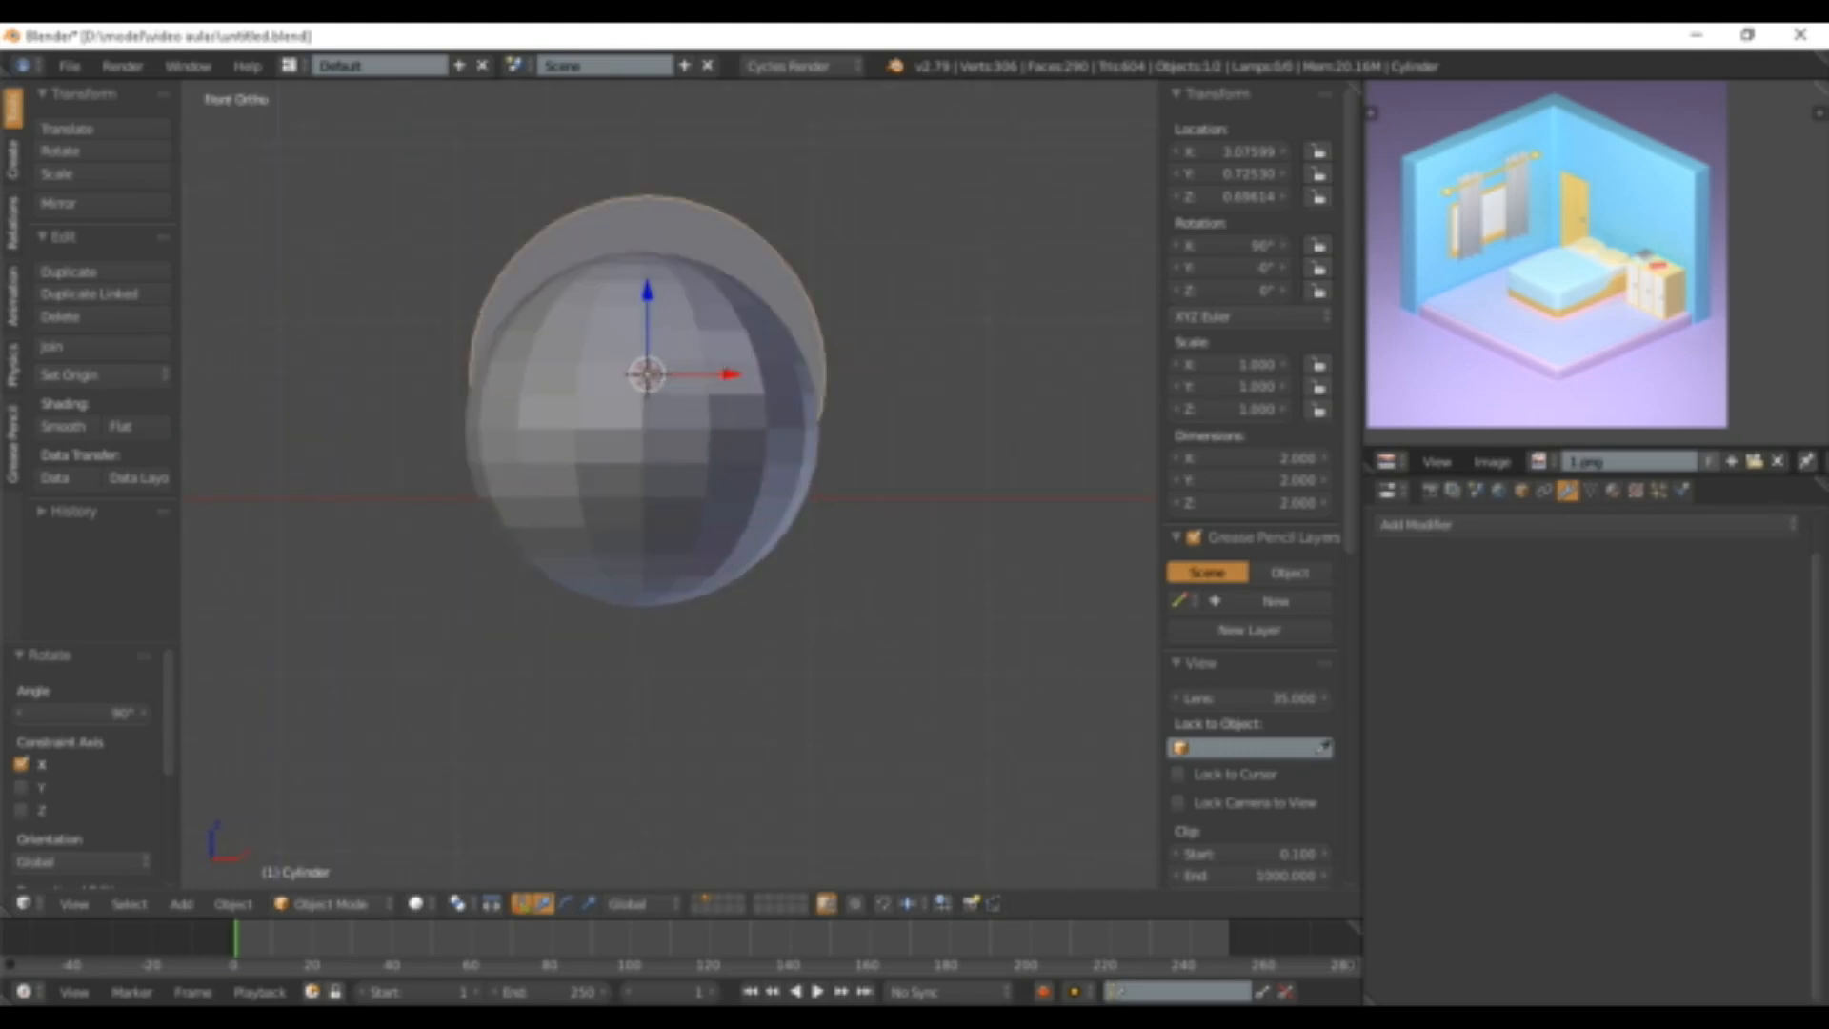
left_click(416, 904)
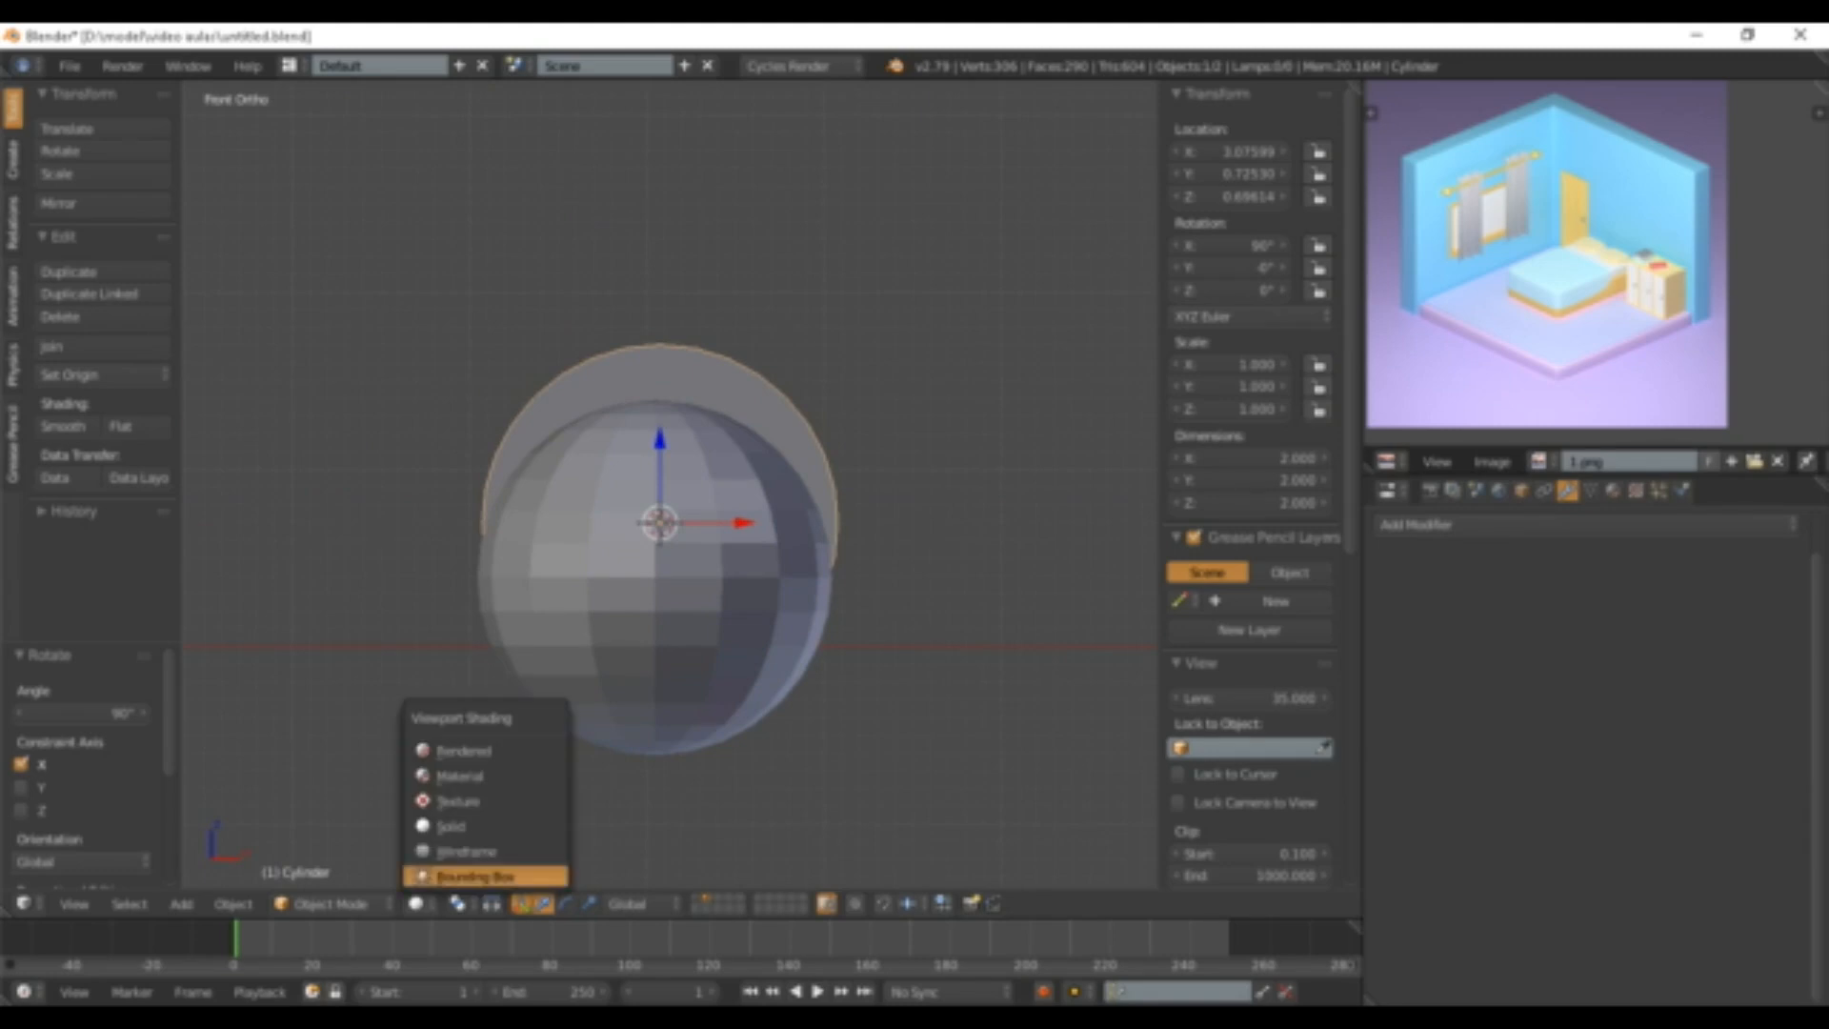
left_click(448, 850)
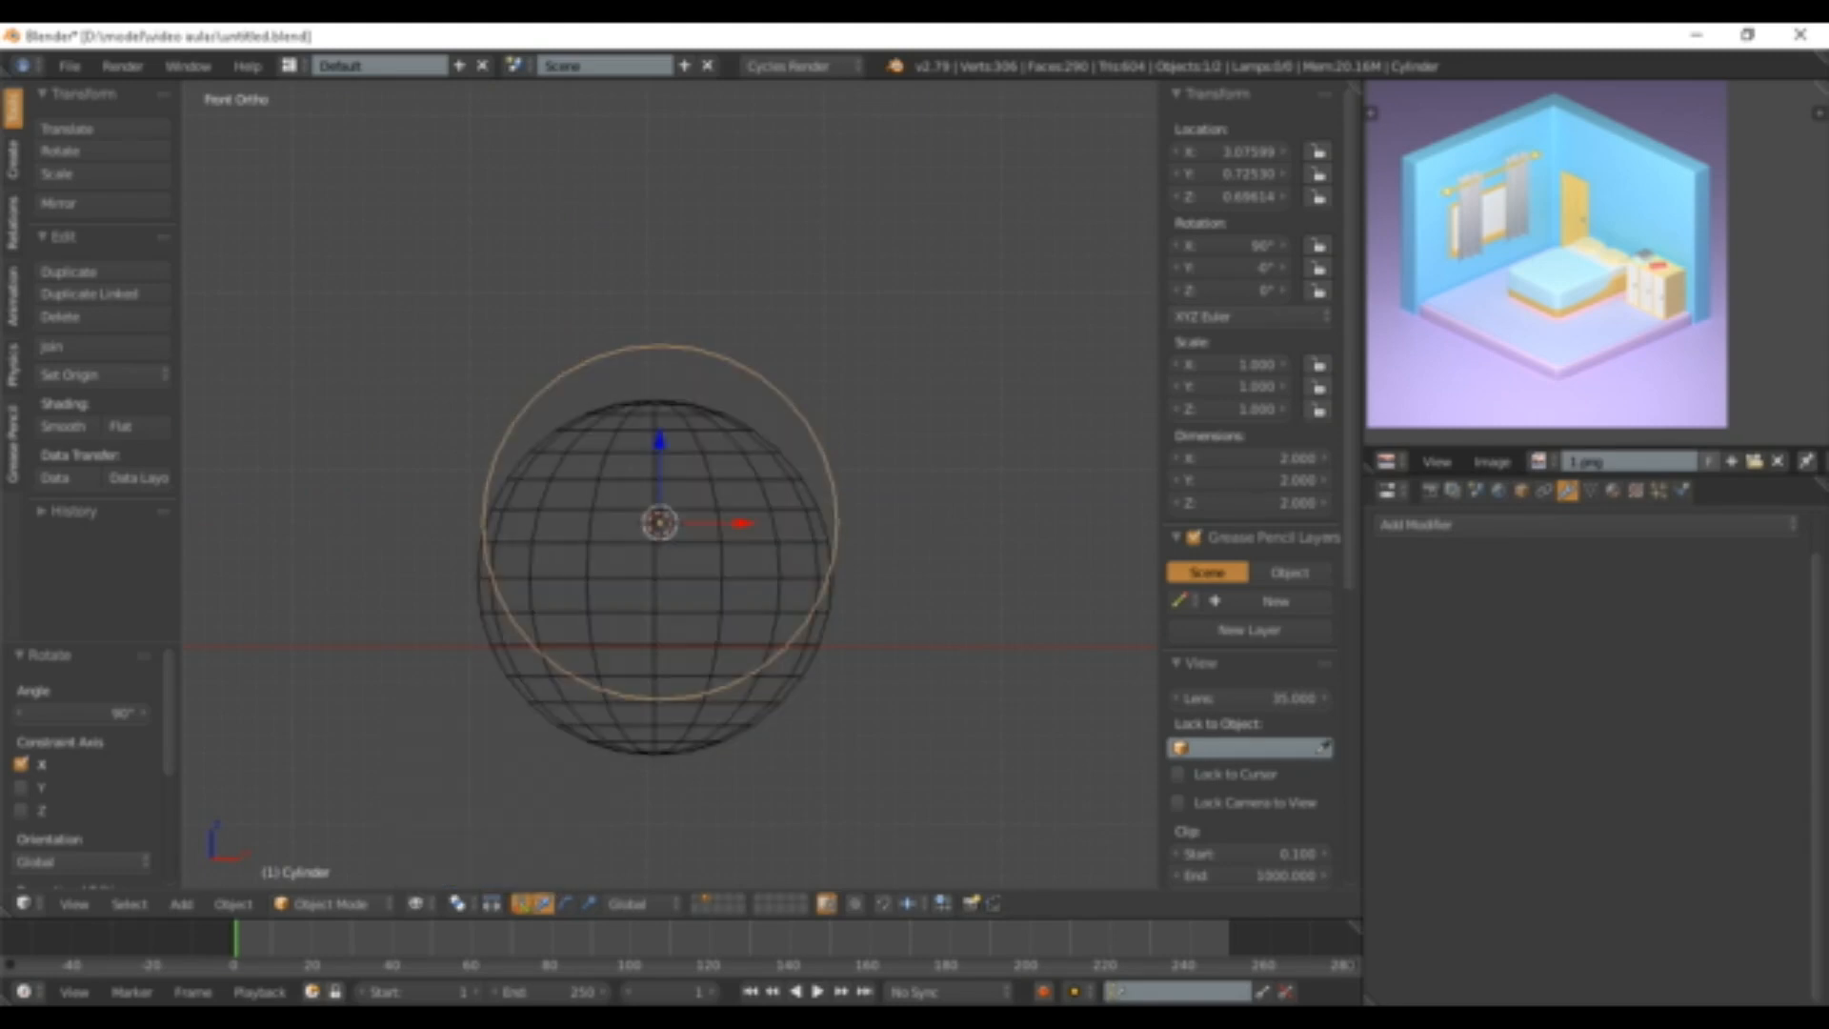
- Scale the cylinder uniformly to about 0.418 and centre it on the sphere along X and Z
key("s")
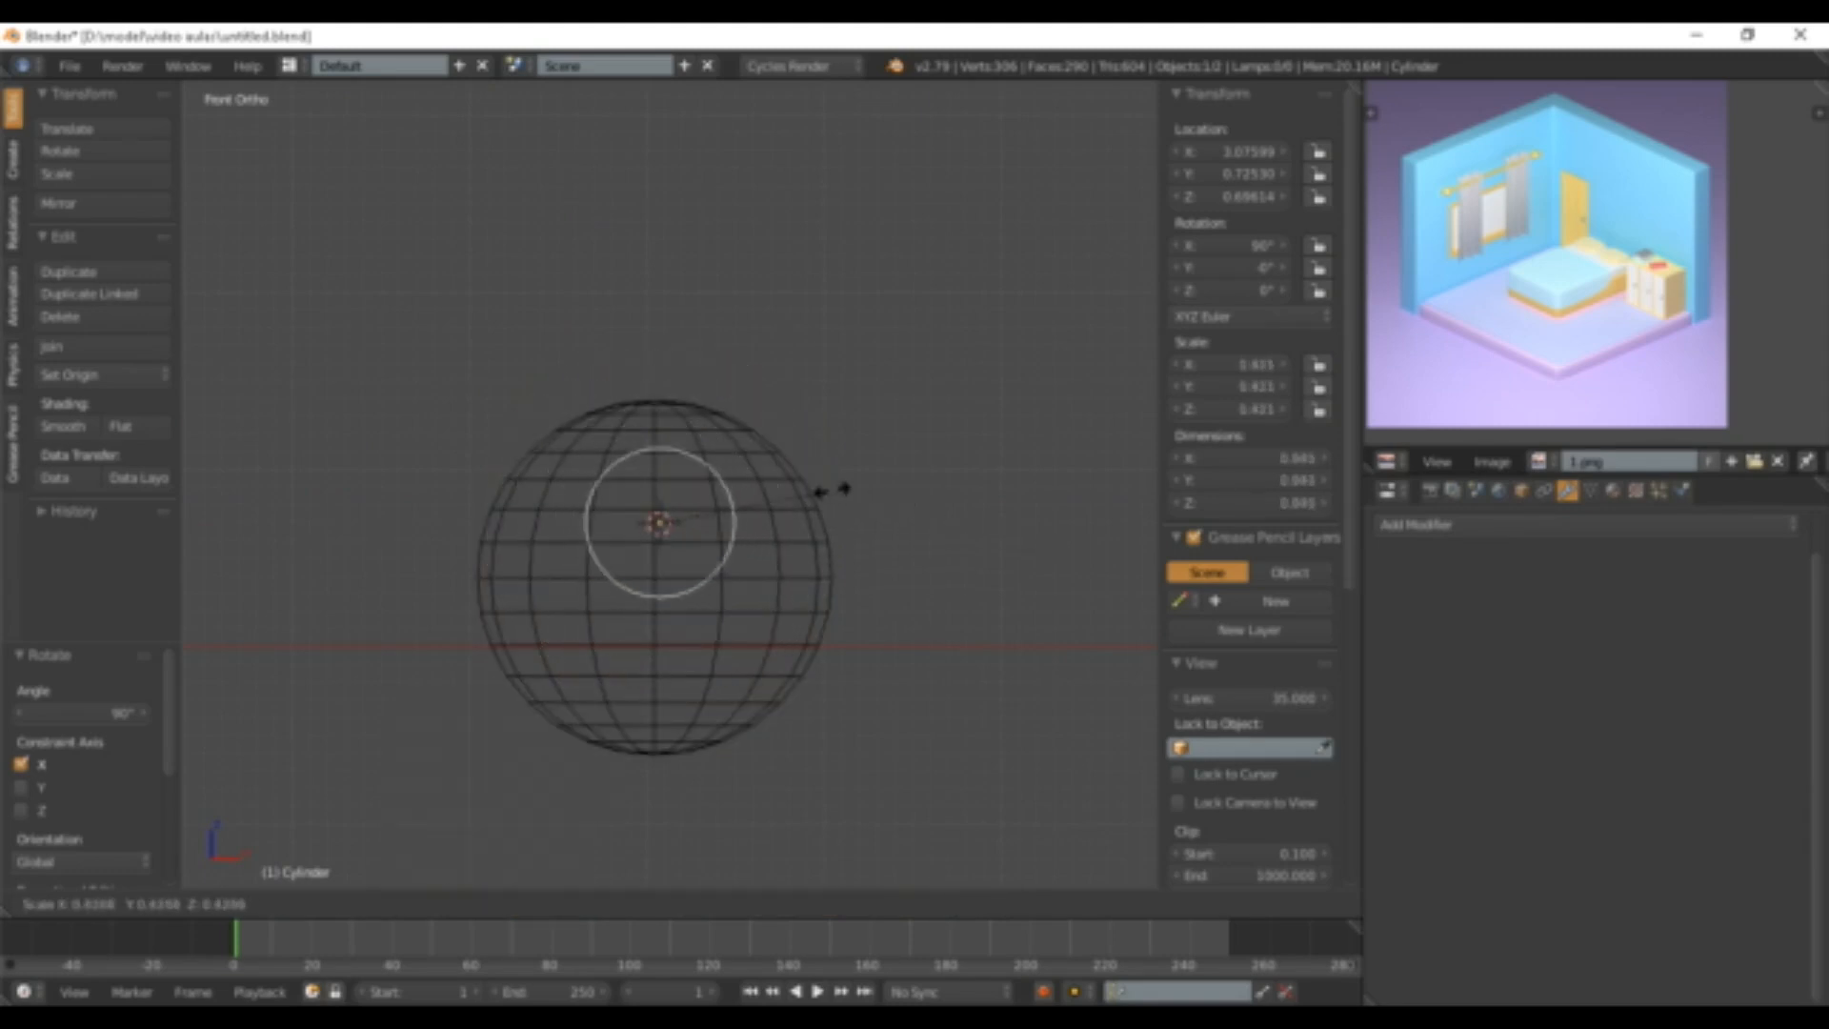
left_click(838, 490)
key("g")
key("z")
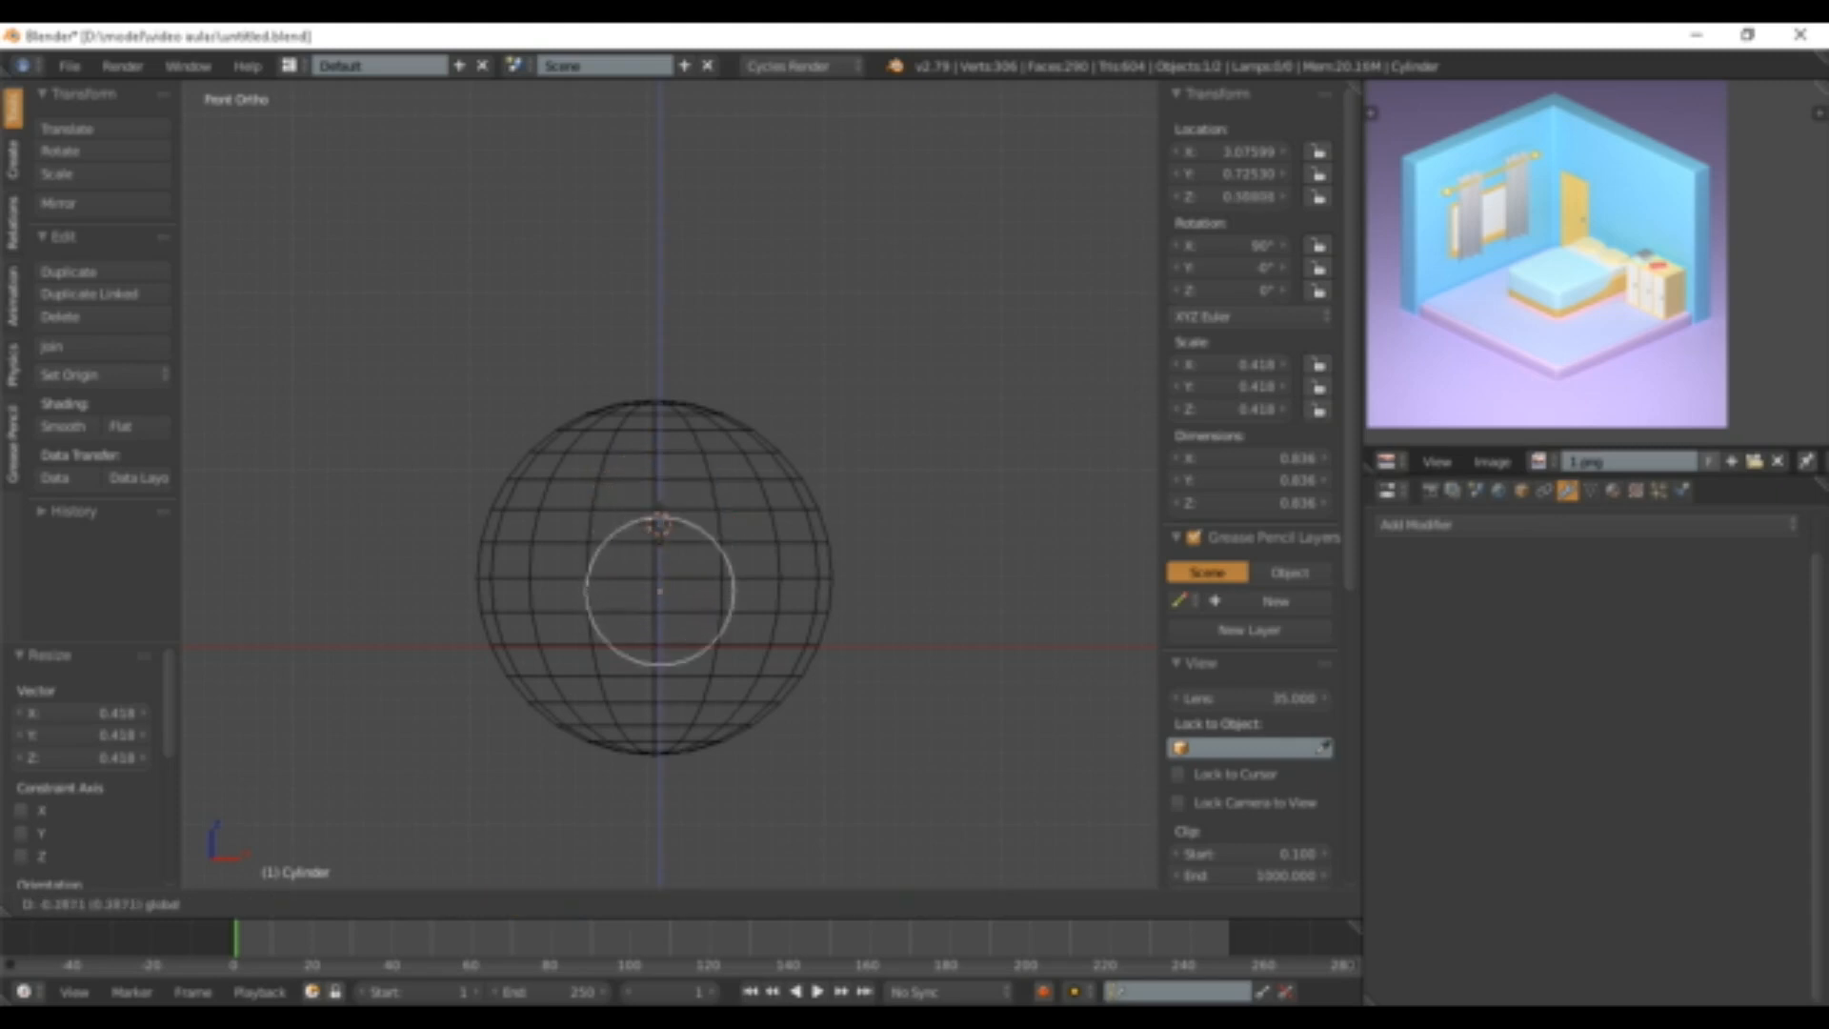
key("Return")
left_click_drag(743, 595, 736, 595)
left_click_drag(653, 515, 653, 495)
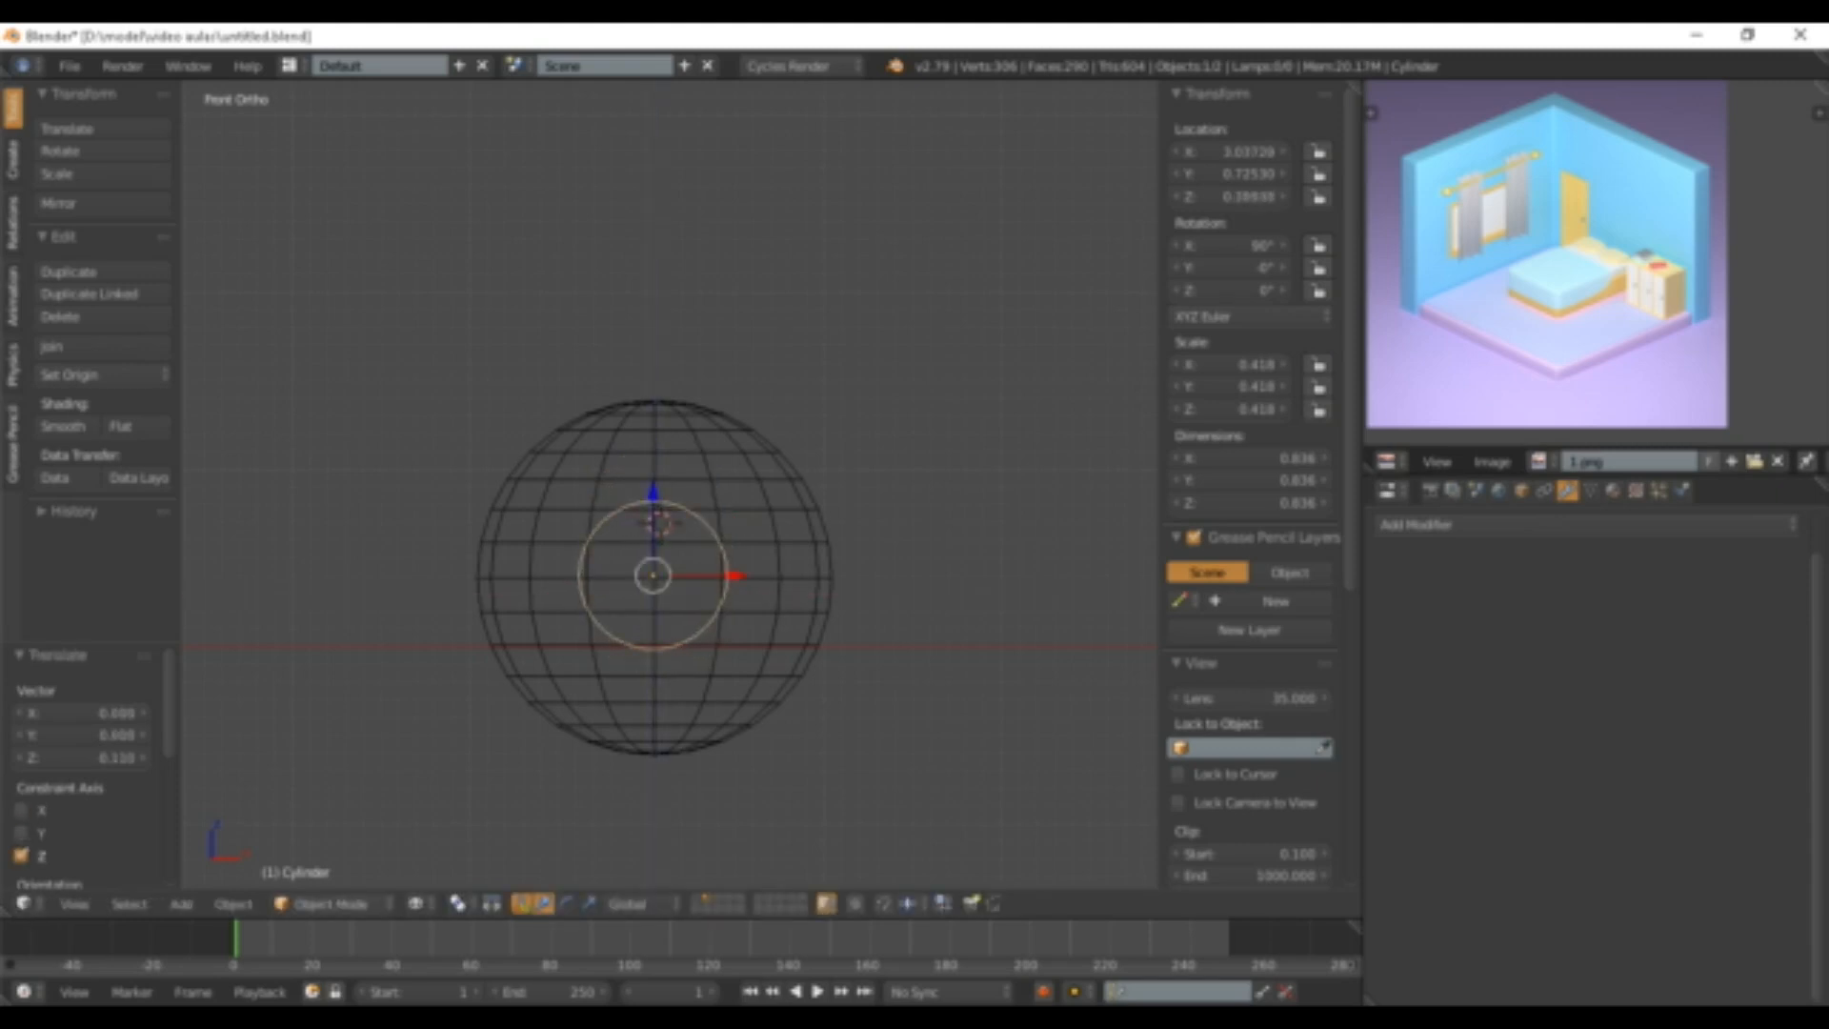
- In the right orthographic view, move the cylinder about 3.95 along Y, away from the sphere
key("KP_3")
scroll(668, 486, "down", 2)
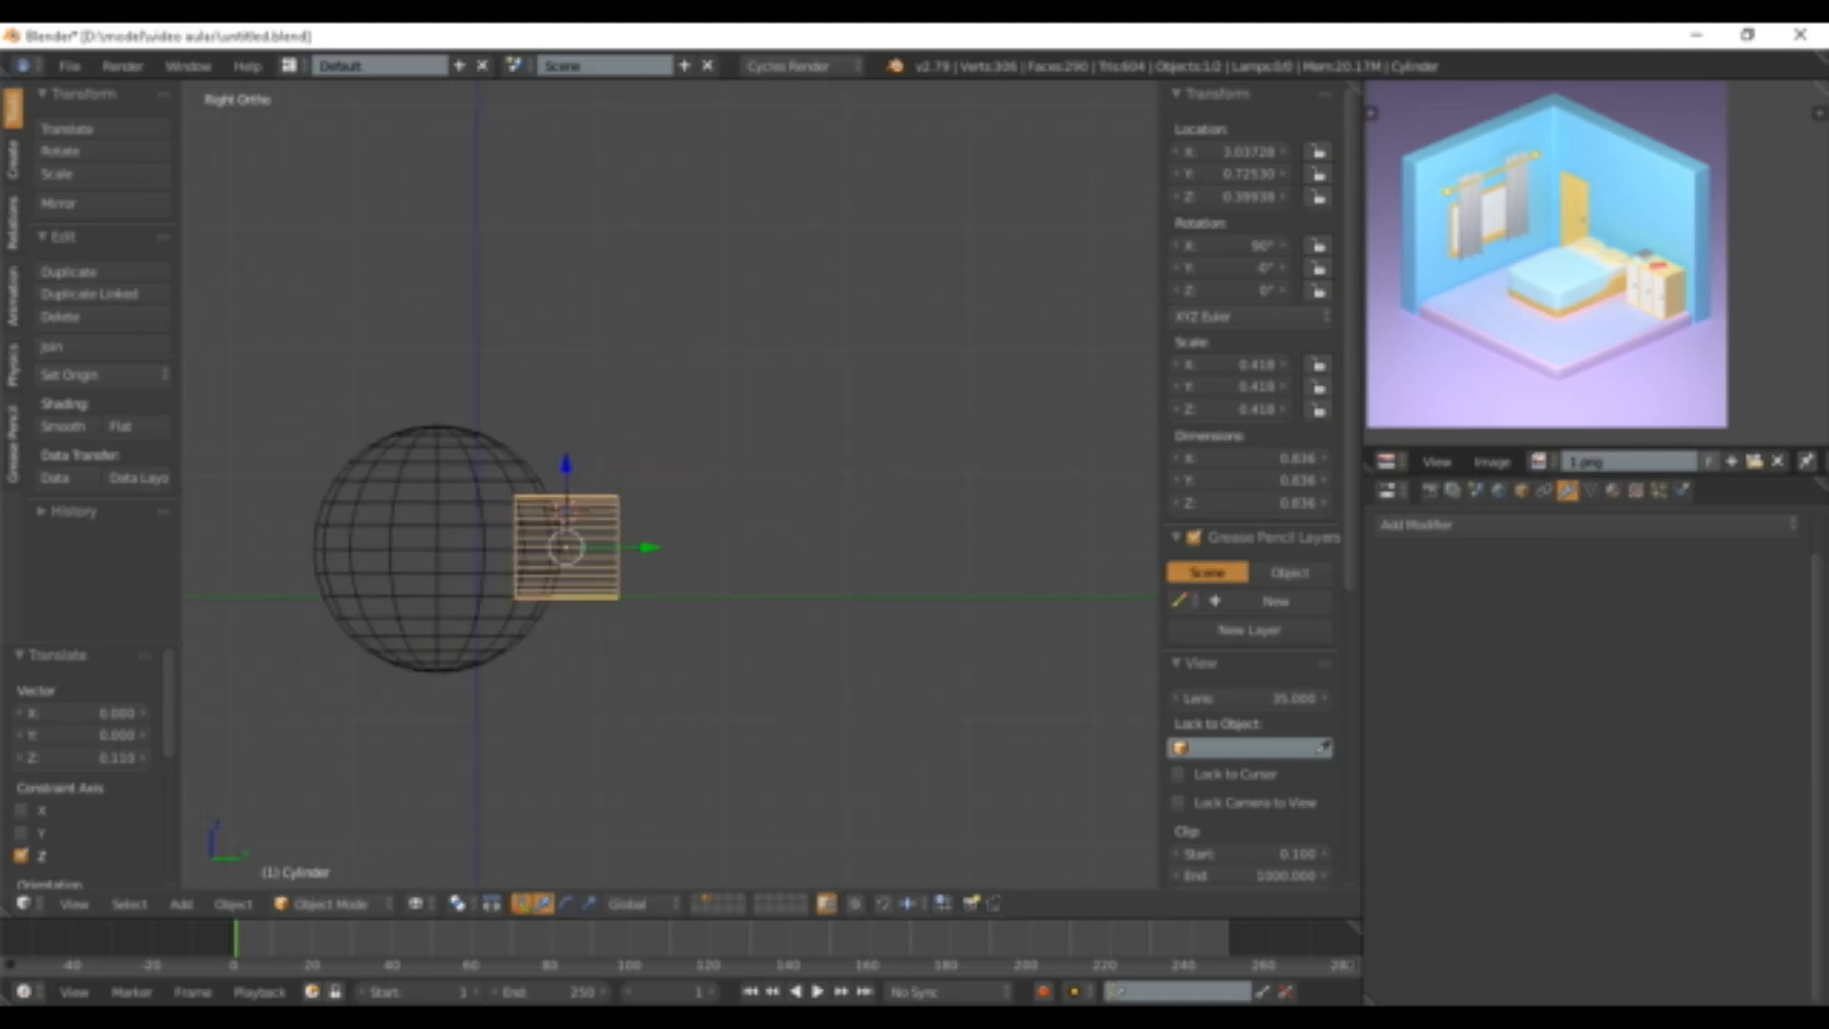
left_click_drag(566, 464, 566, 465)
scroll(571, 486, "down", 5)
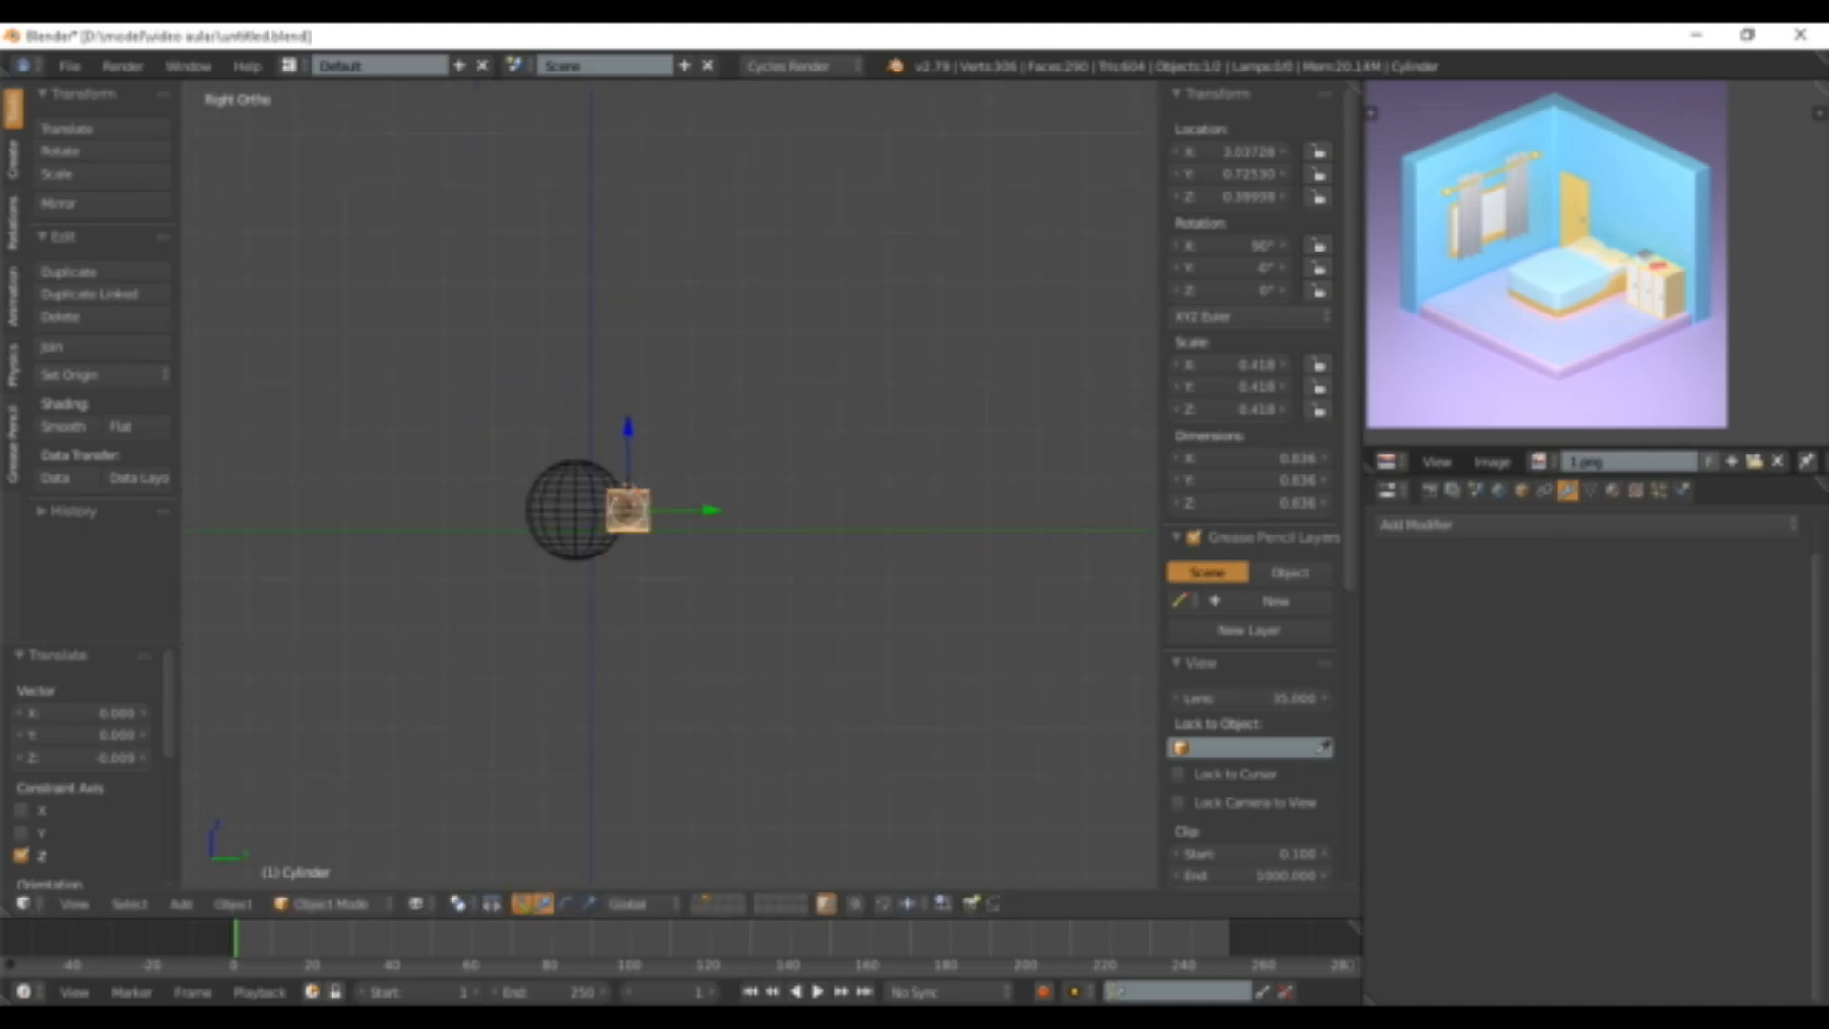
middle_click_drag(666, 505, 592, 496, "shift")
left_click_drag(633, 502, 747, 501)
- Stretch the cylinder along Y into a rod about 9.51 long
key("s")
key("y")
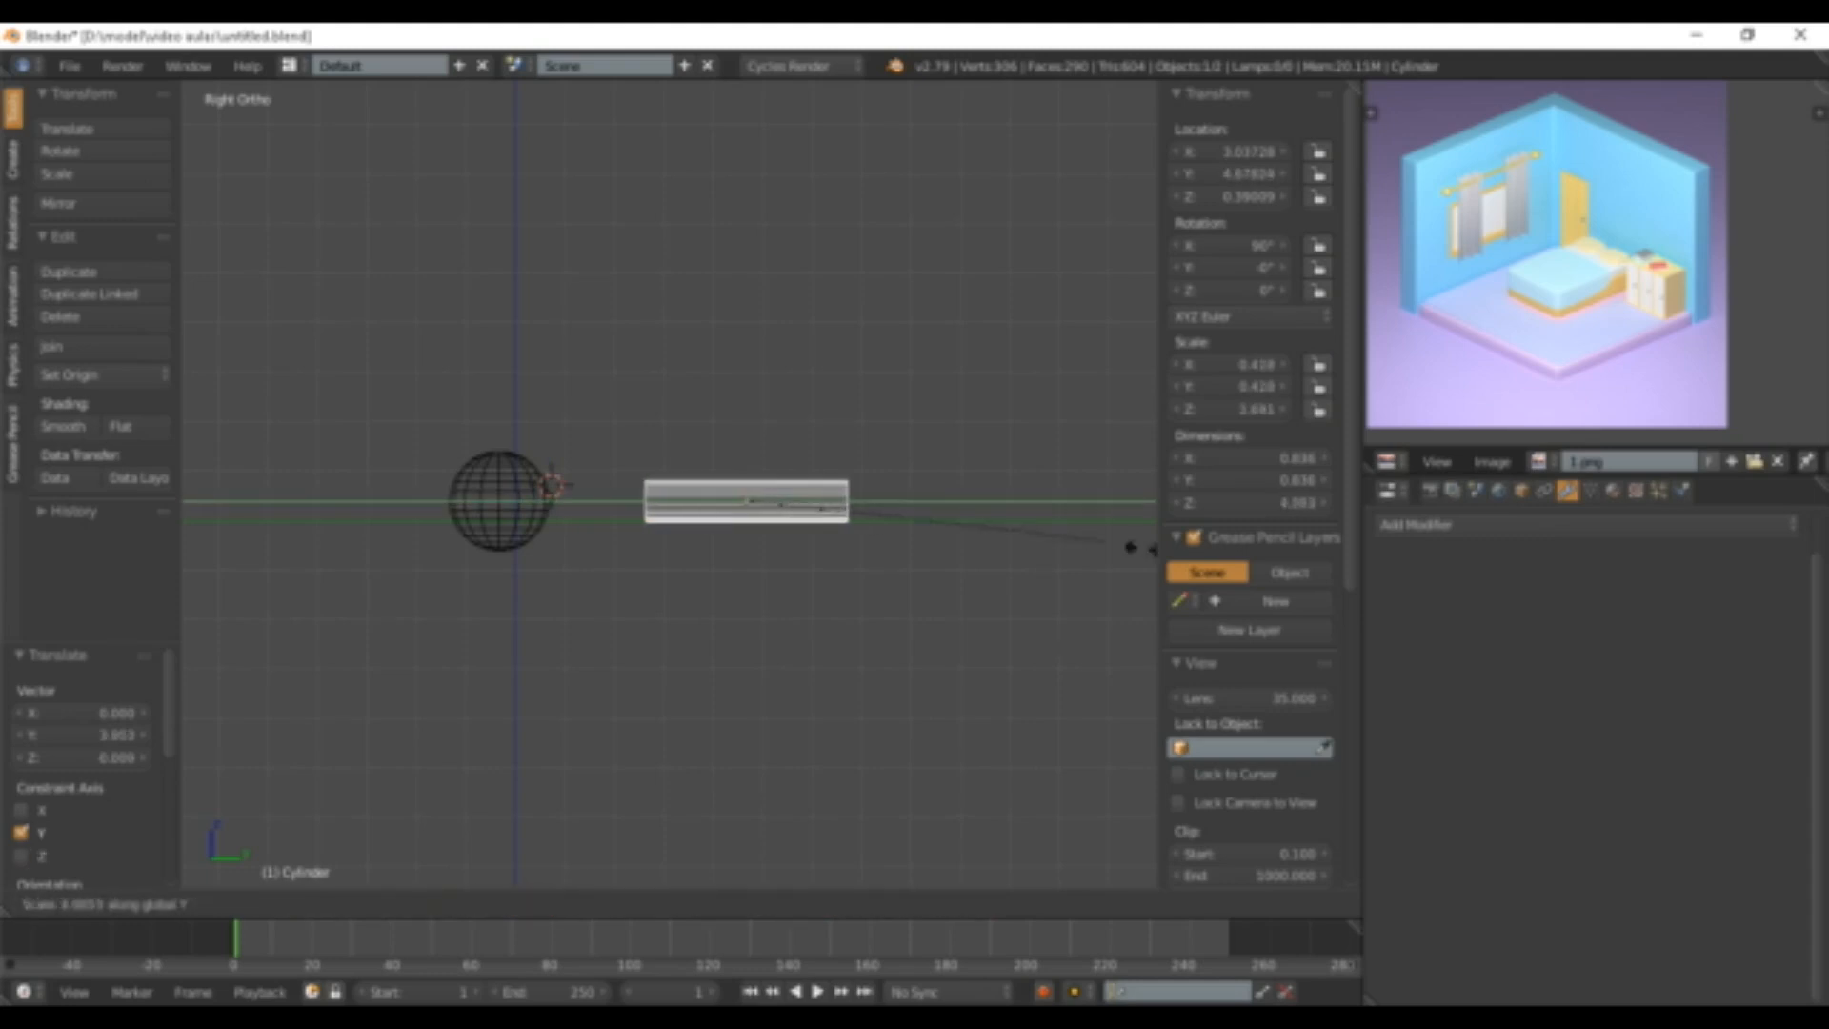
key("Return")
scroll(926, 480, "down", 1)
key("s")
key("y")
left_click(952, 479)
scroll(953, 478, "up", 2)
scroll(672, 484, "up", 2, "ctrl")
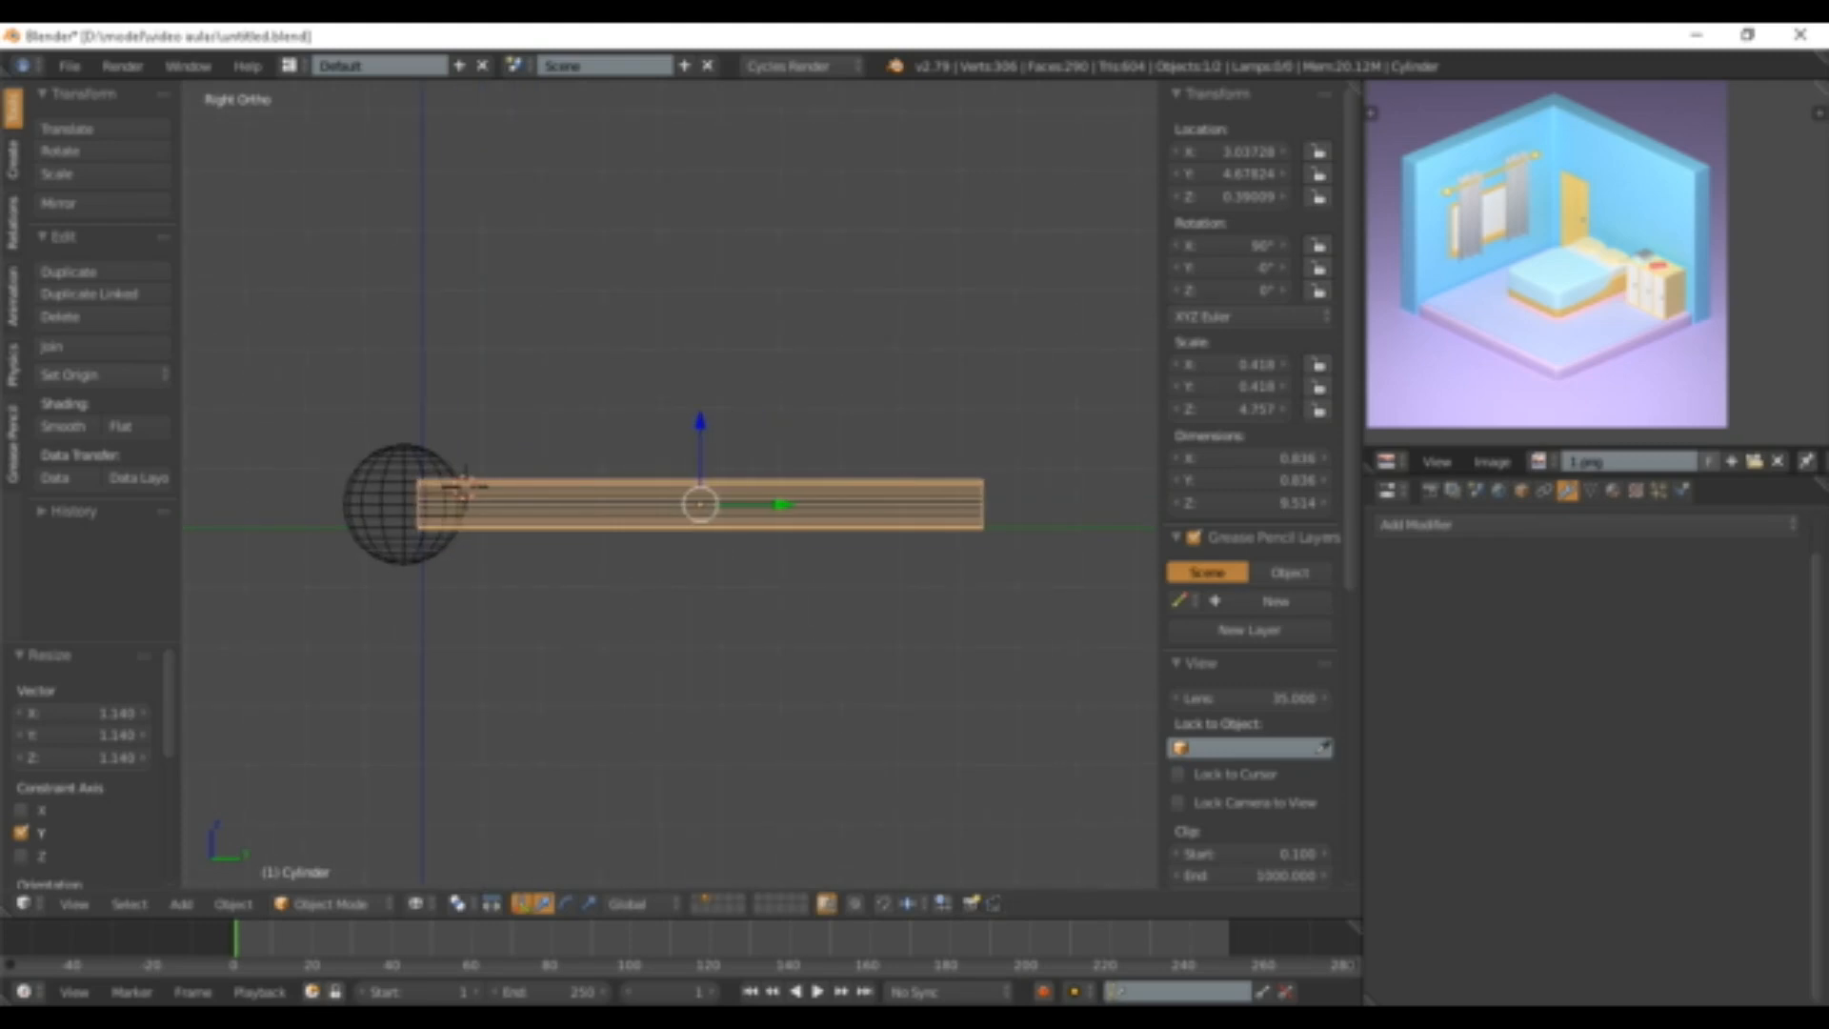
scroll(670, 484, "down", 1)
middle_click_drag(670, 484, 646, 505, "shift")
scroll(646, 504, "up", 1)
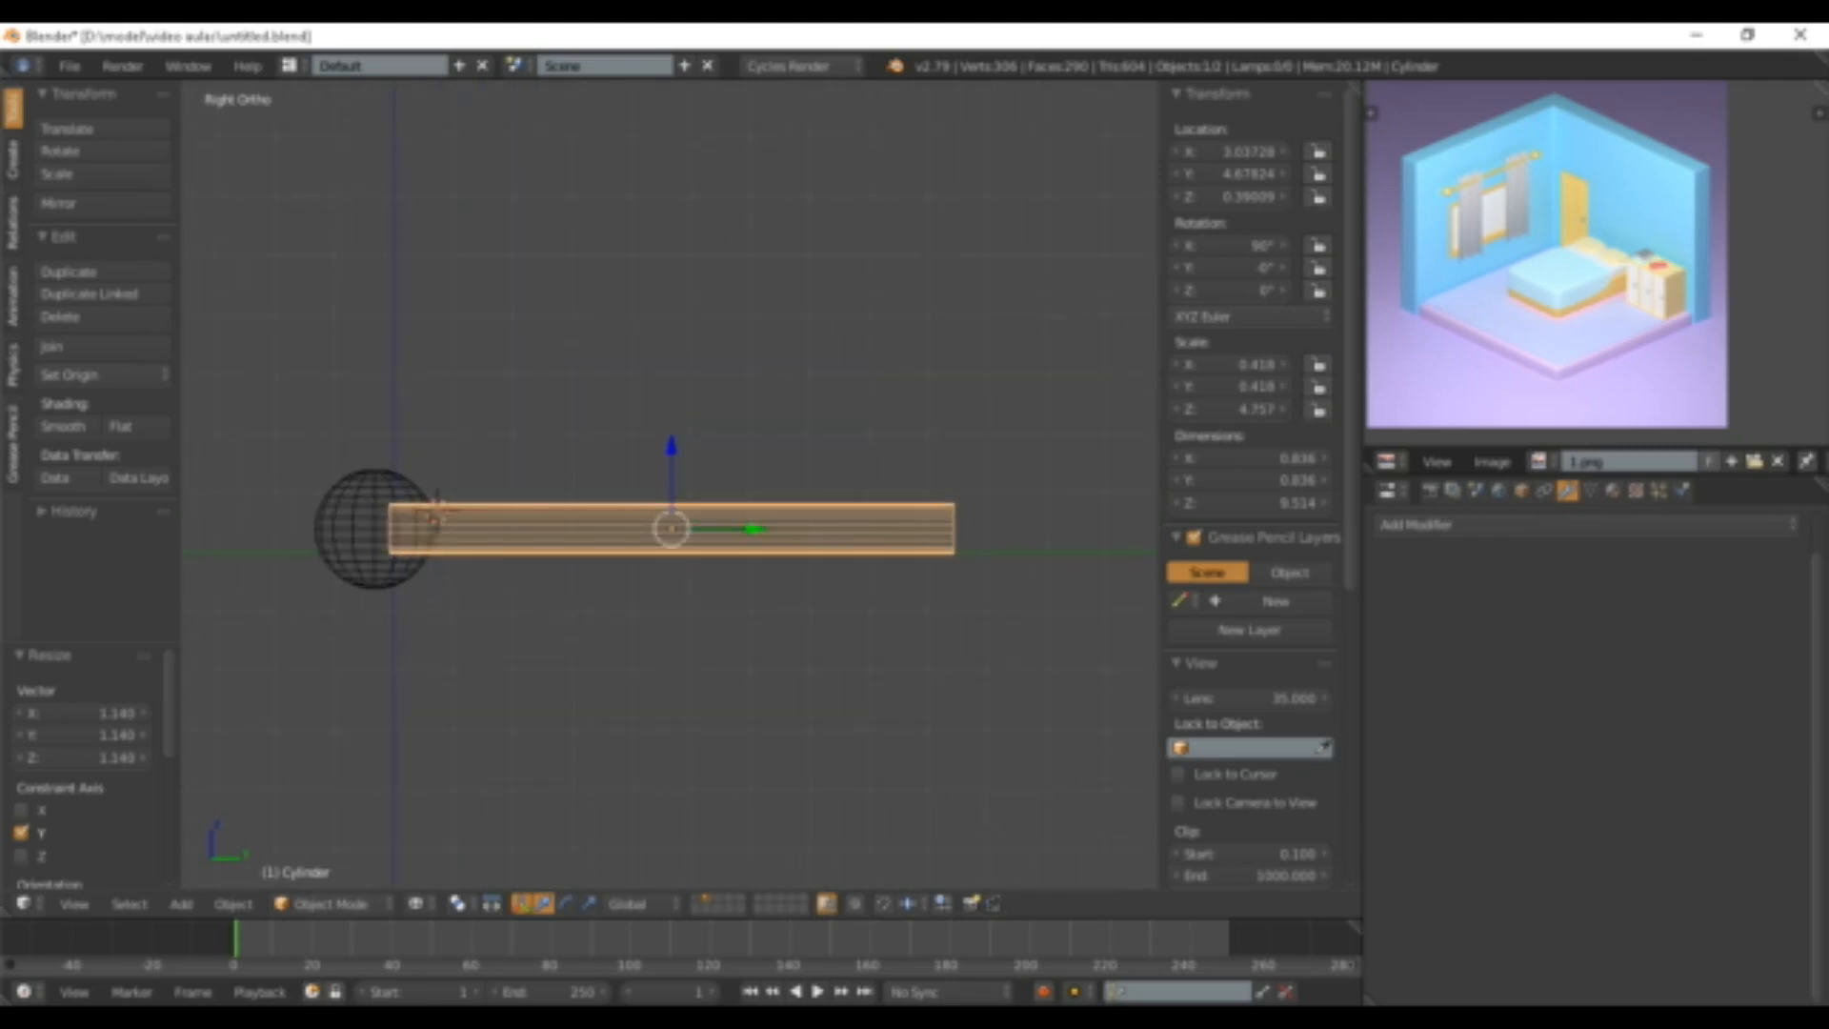
- Thin the rod to about 0.45 in diameter, stretch it to about 10.35 long, and shift it about 0.771 along Y
key("s")
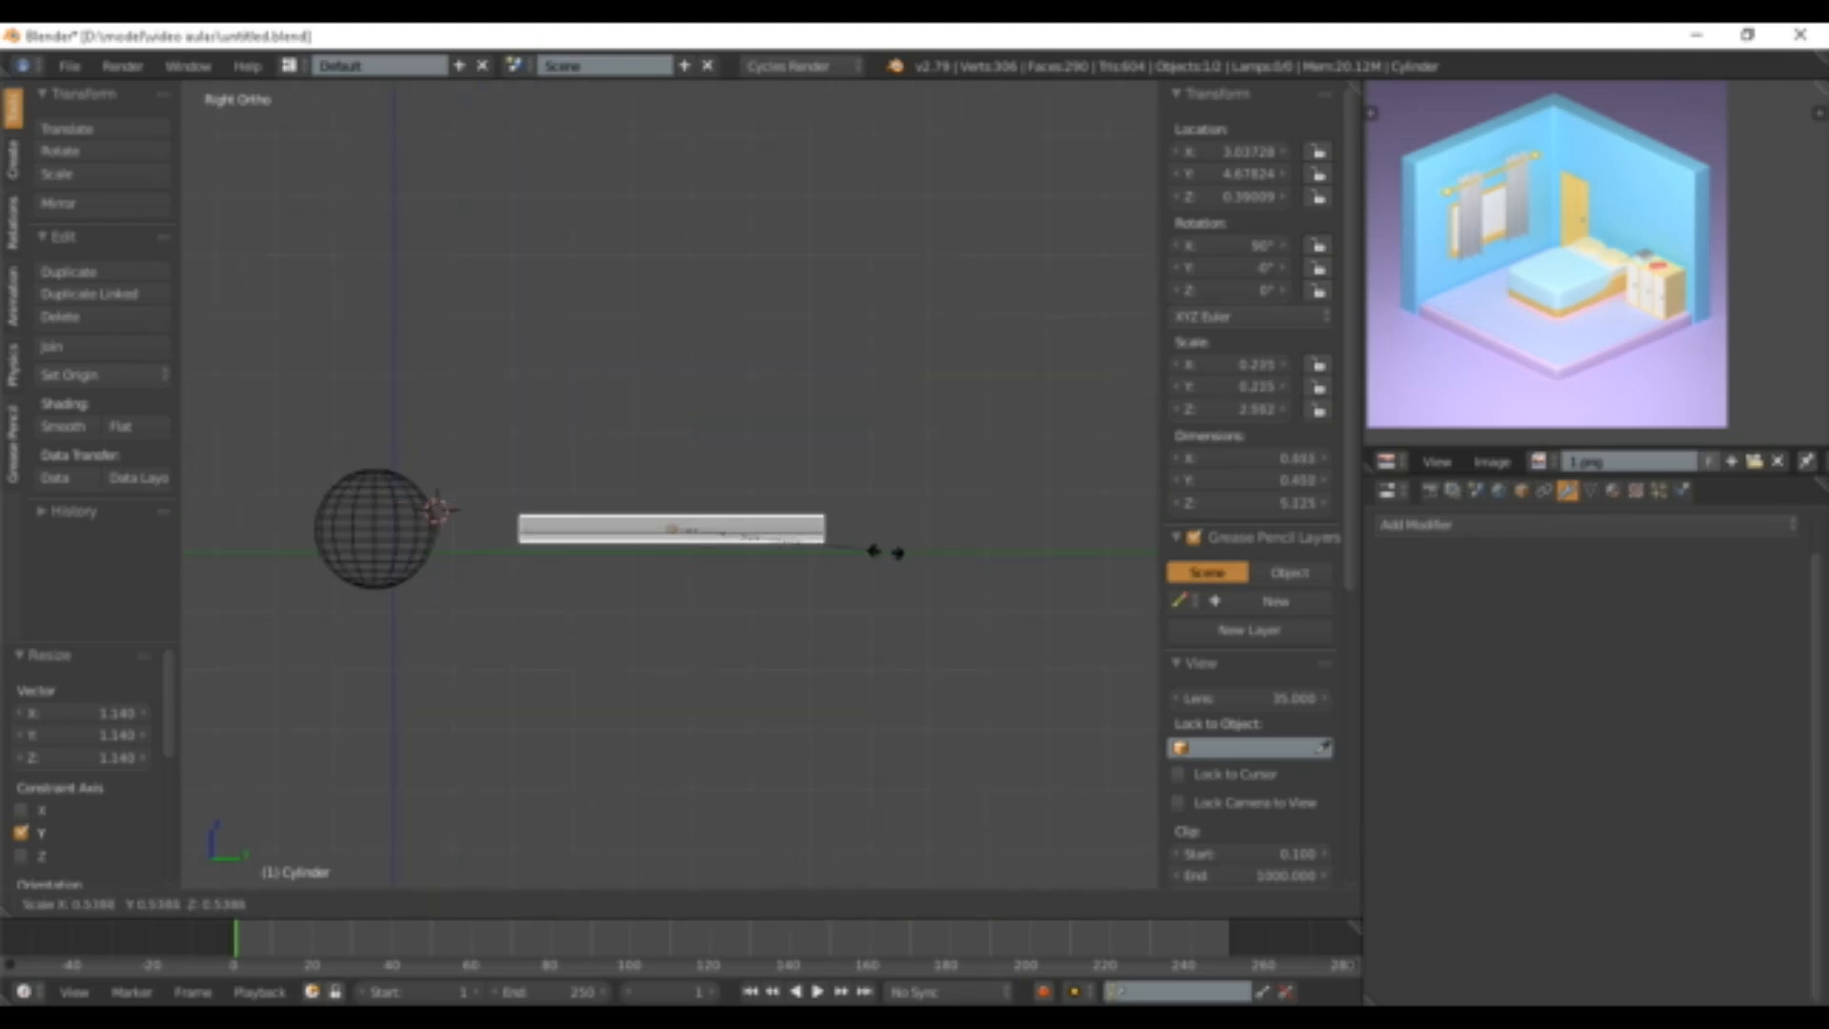
left_click(886, 552)
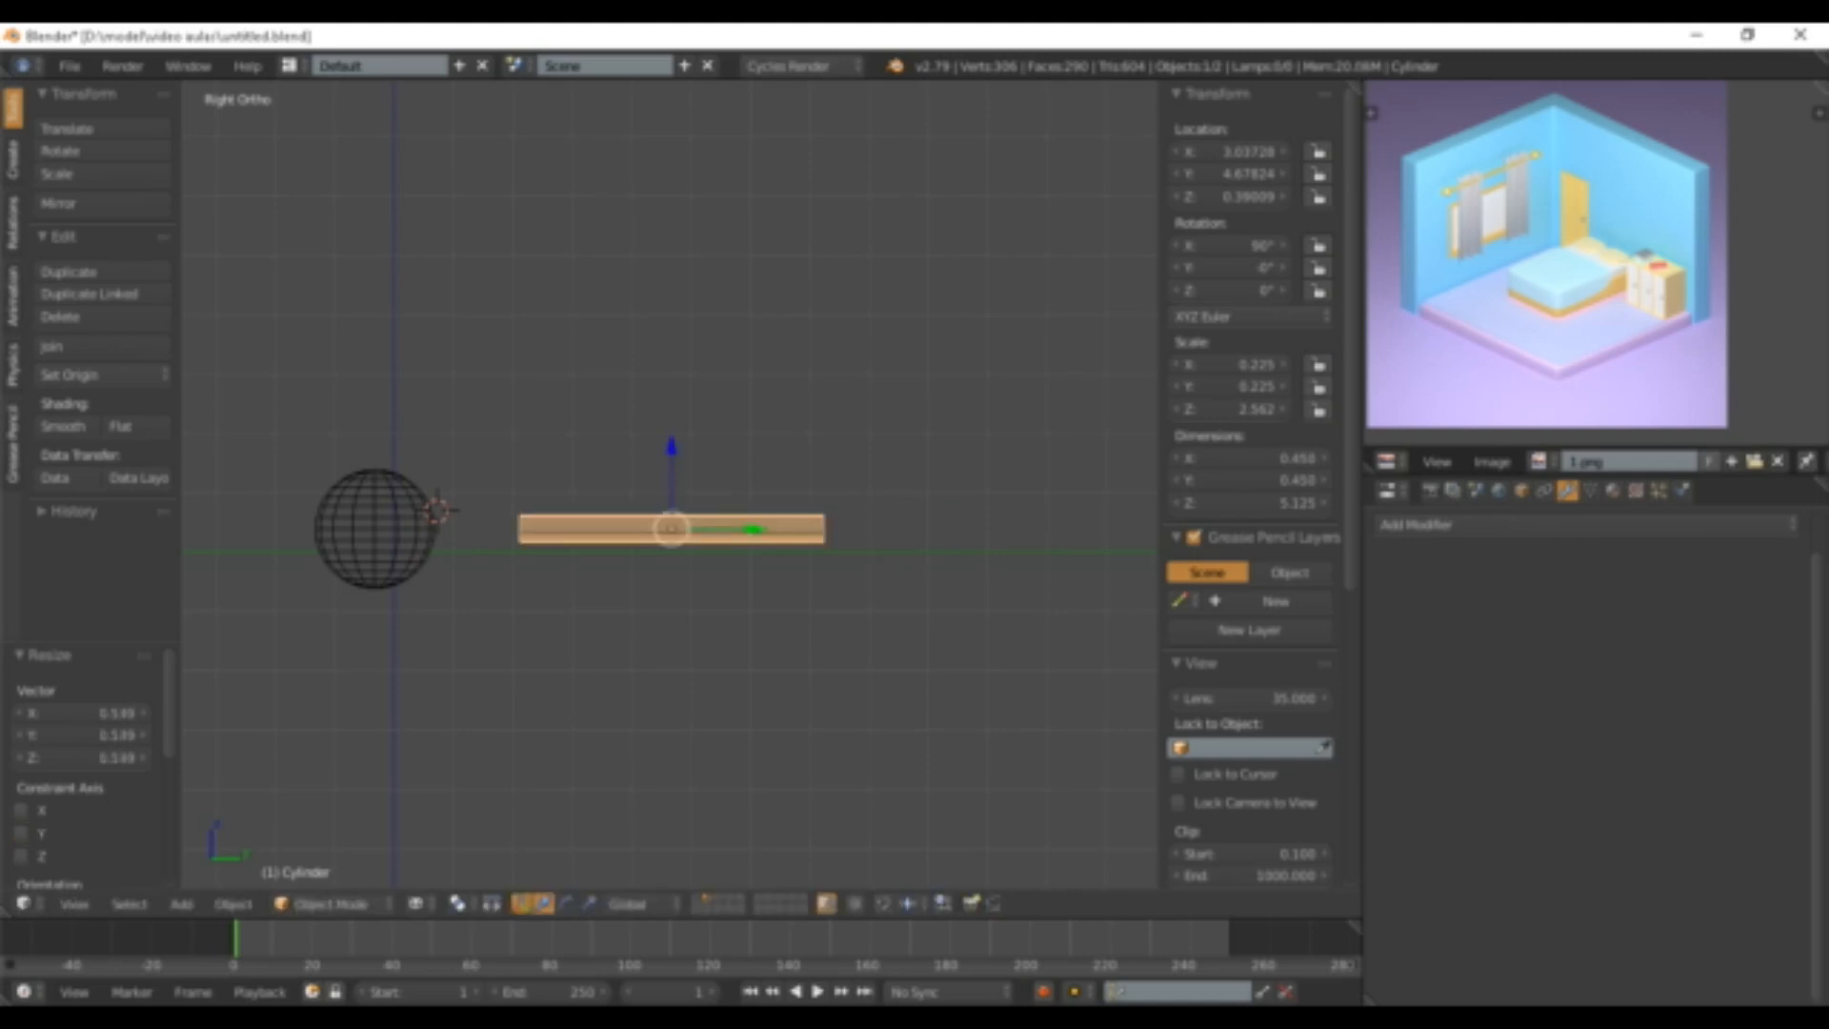
key("s")
key("y")
left_click(1105, 557)
left_click_drag(753, 529, 799, 529)
- Duplicate the sphere and move the copy along Y to the far end of the rod
right_click(376, 526)
scroll(376, 526, "down", 1)
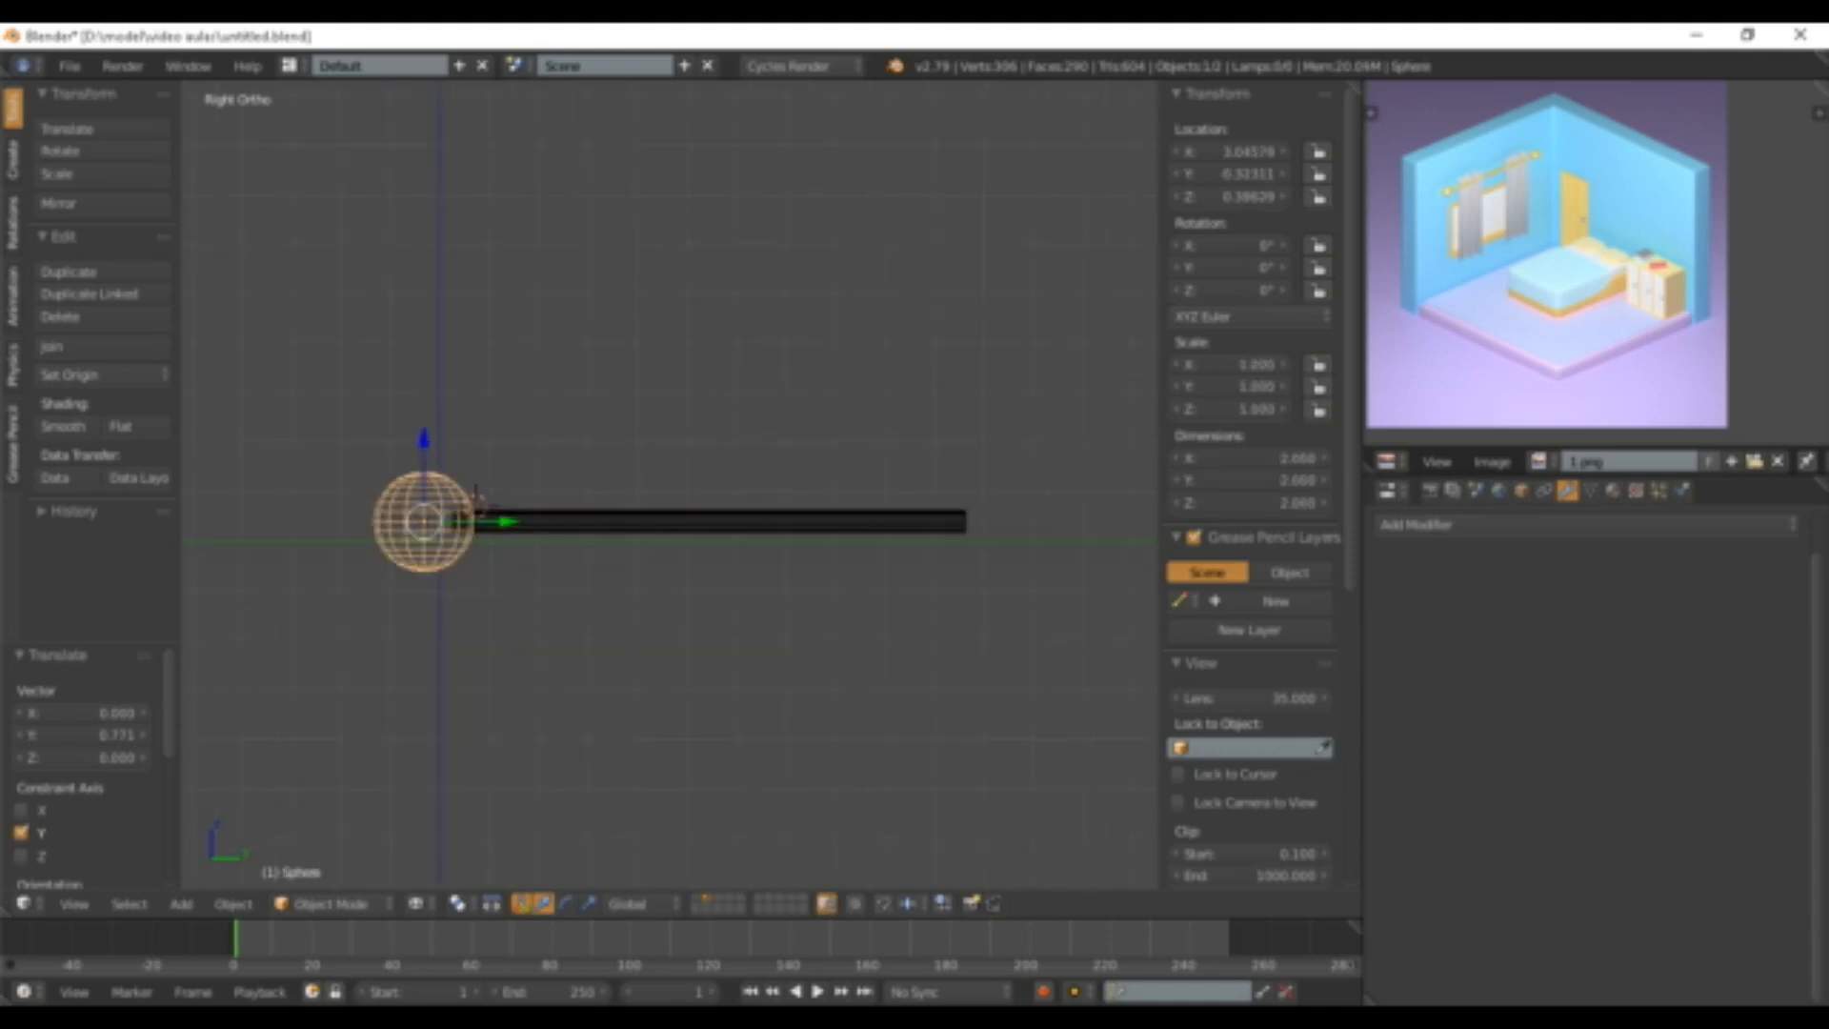
middle_click_drag(424, 524, 390, 530, "shift")
key("shift+d")
key("y")
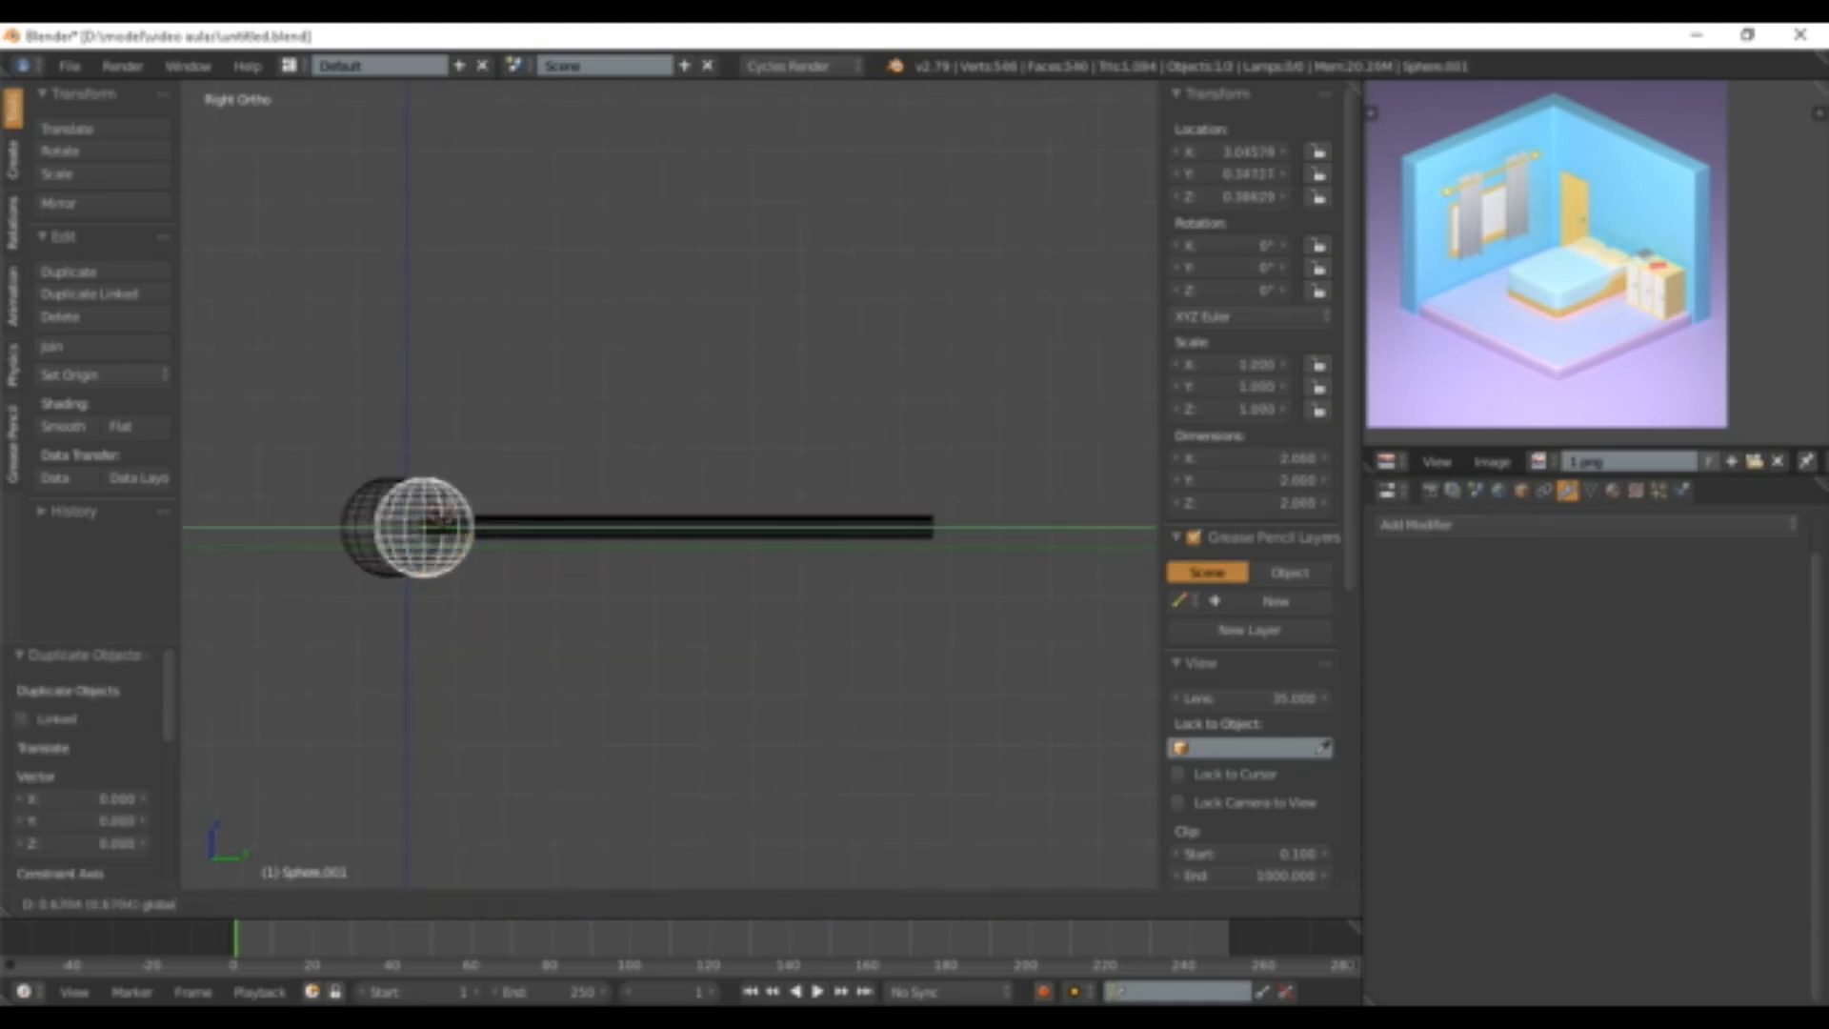
key("Return")
key("g")
key("y")
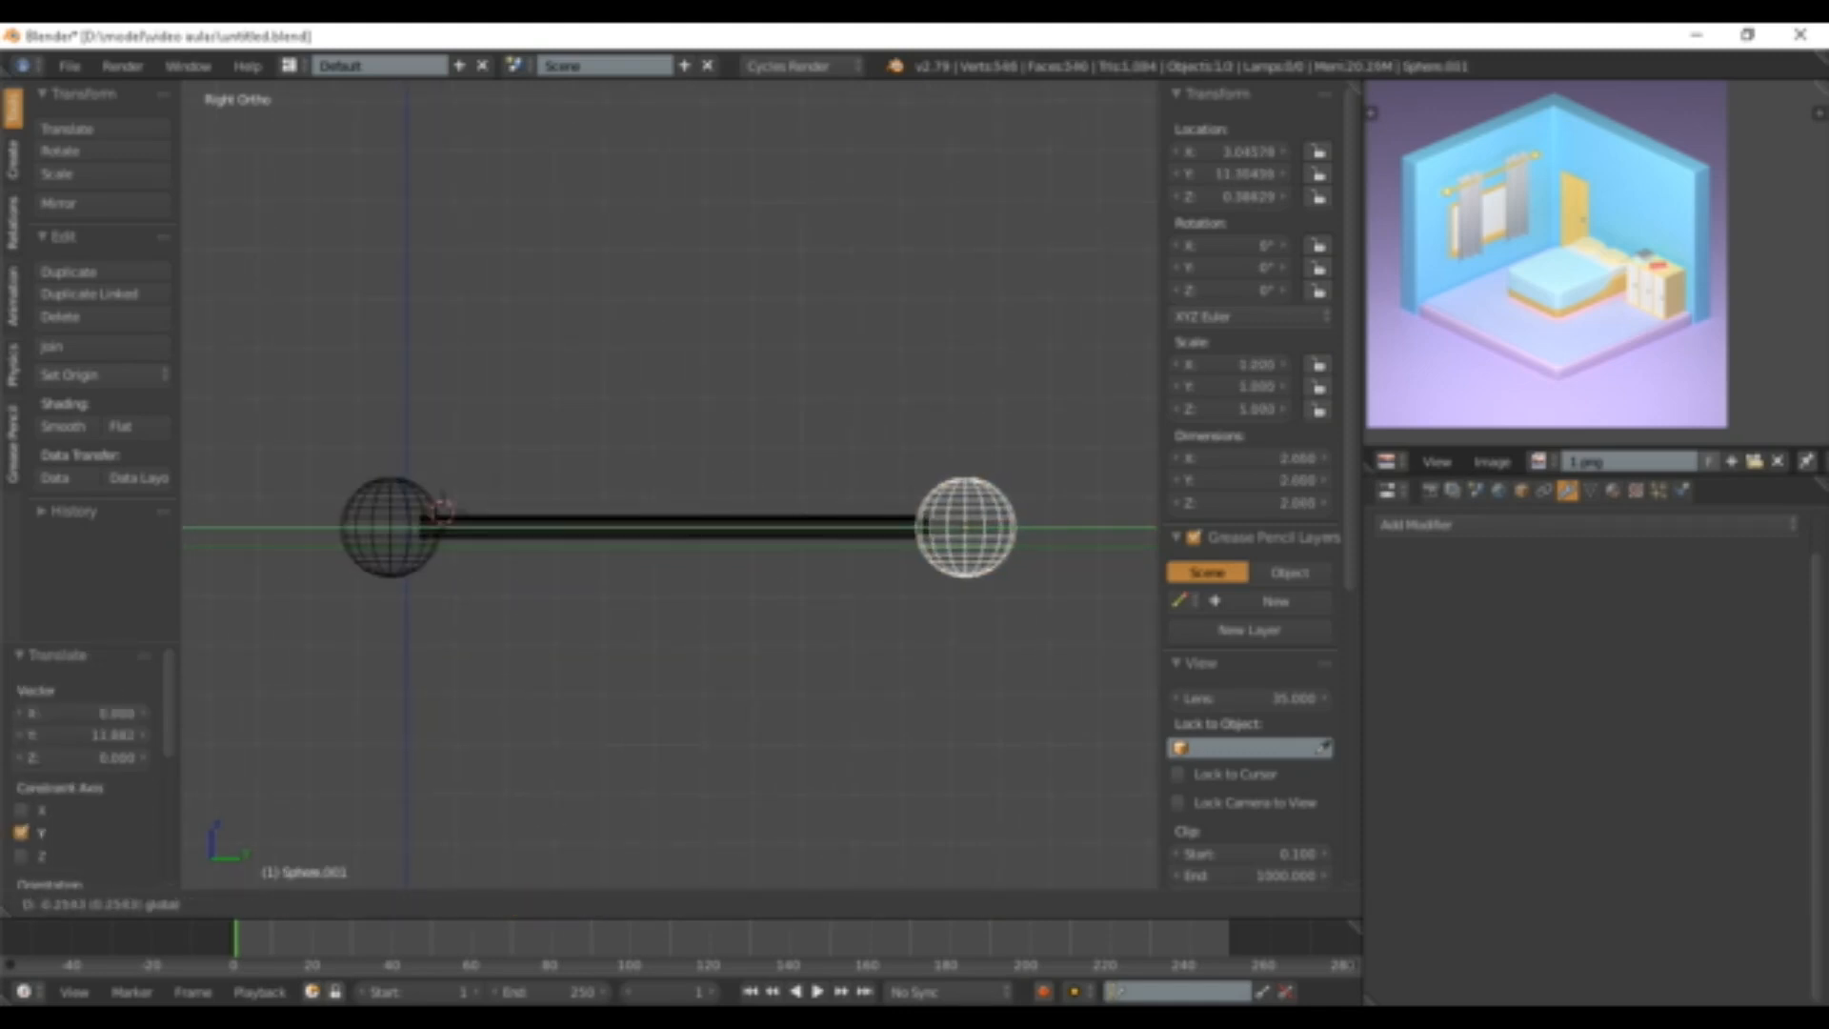
key("Return")
- Switch the viewport to solid shading and view the rod and spheres in perspective of the whole object
left_click(417, 903)
left_click(448, 825)
mouse_move(496, 619)
middle_mouse_down()
mouse_move(810, 705)
mouse_move(643, 695)
mouse_move(780, 448)
middle_mouse_up()
scroll(669, 484, "up", 1)
scroll(669, 484, "up", 5)
scroll(669, 484, "down", 4)
middle_click_drag(619, 533, 502, 504)
- Scale the original sphere to about 1.47 in diameter and move it about 0.347 along Y onto the rod's end
right_click(467, 530)
scroll(669, 484, "down", 2)
scroll(669, 484, "up", 2)
key("s")
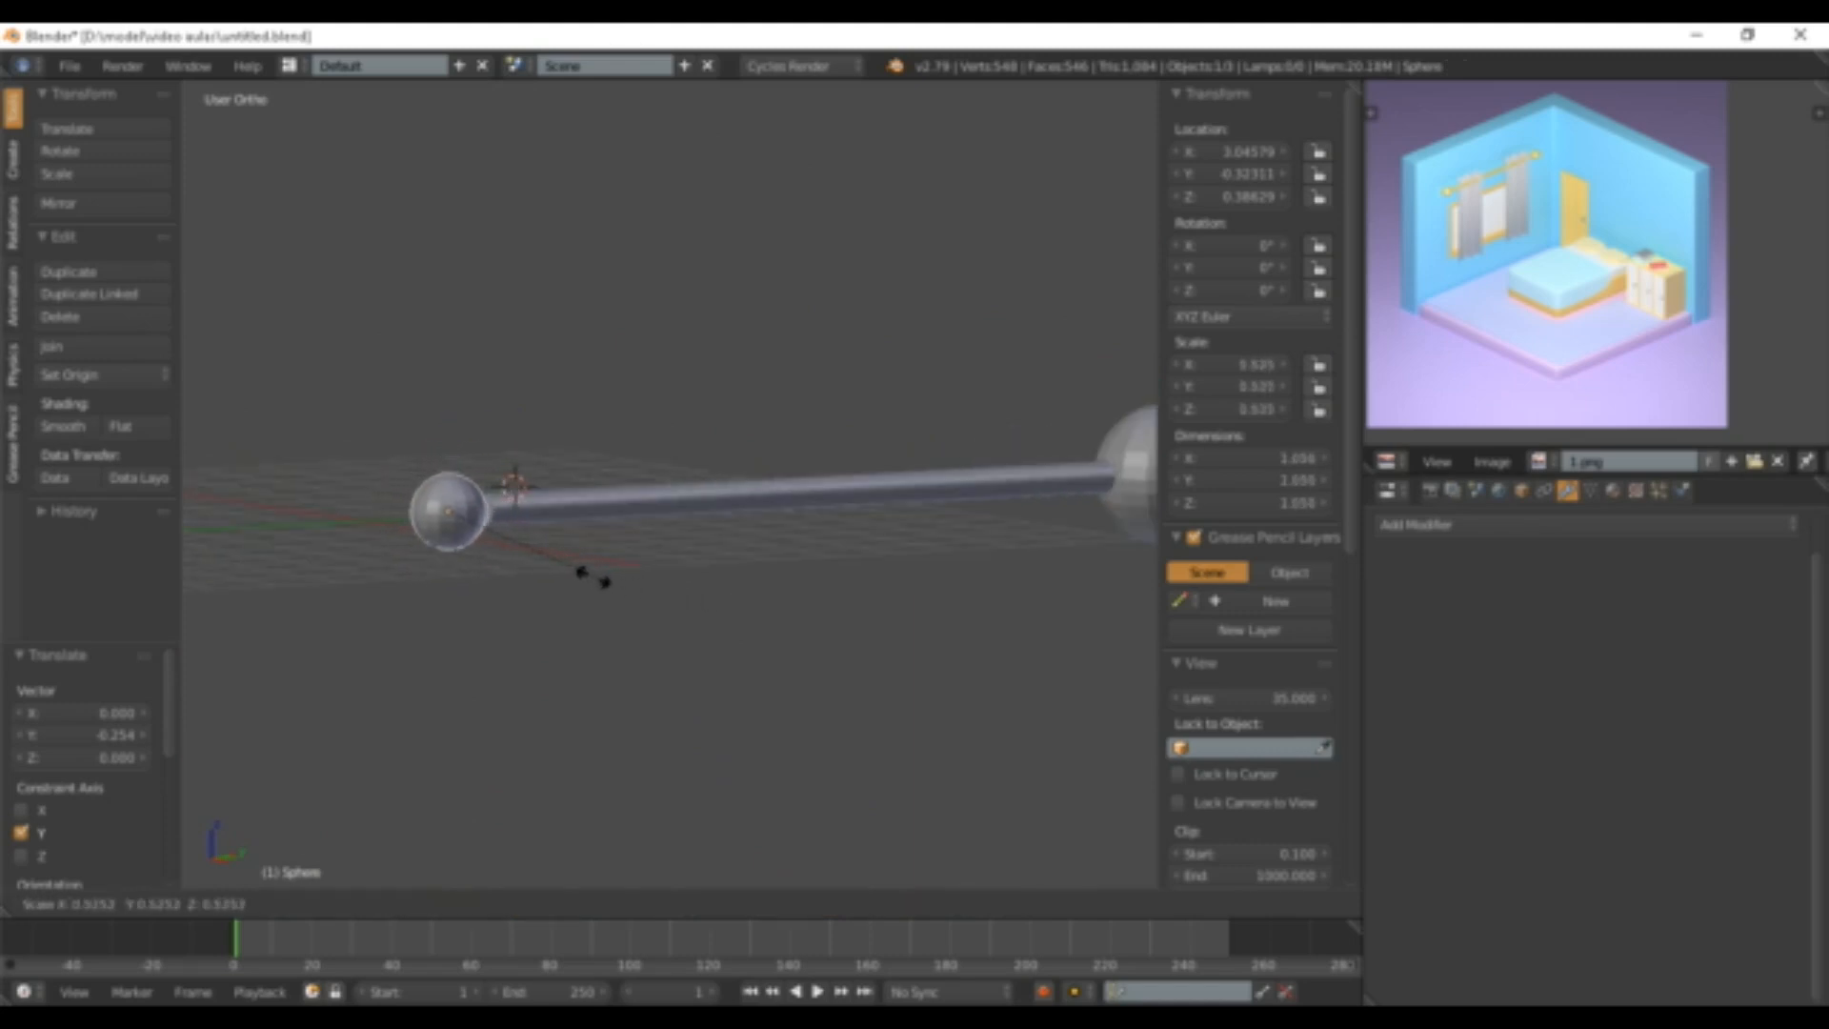
left_click(653, 603)
middle_click_drag(653, 603, 586, 615)
left_click_drag(468, 485, 492, 488)
- Delete the oversized duplicate sphere at the far end of the rod
scroll(669, 484, "down", 1)
middle_click_drag(610, 562, 549, 572)
scroll(669, 484, "down", 2)
right_click(769, 515)
scroll(770, 514, "up", 1)
key("x")
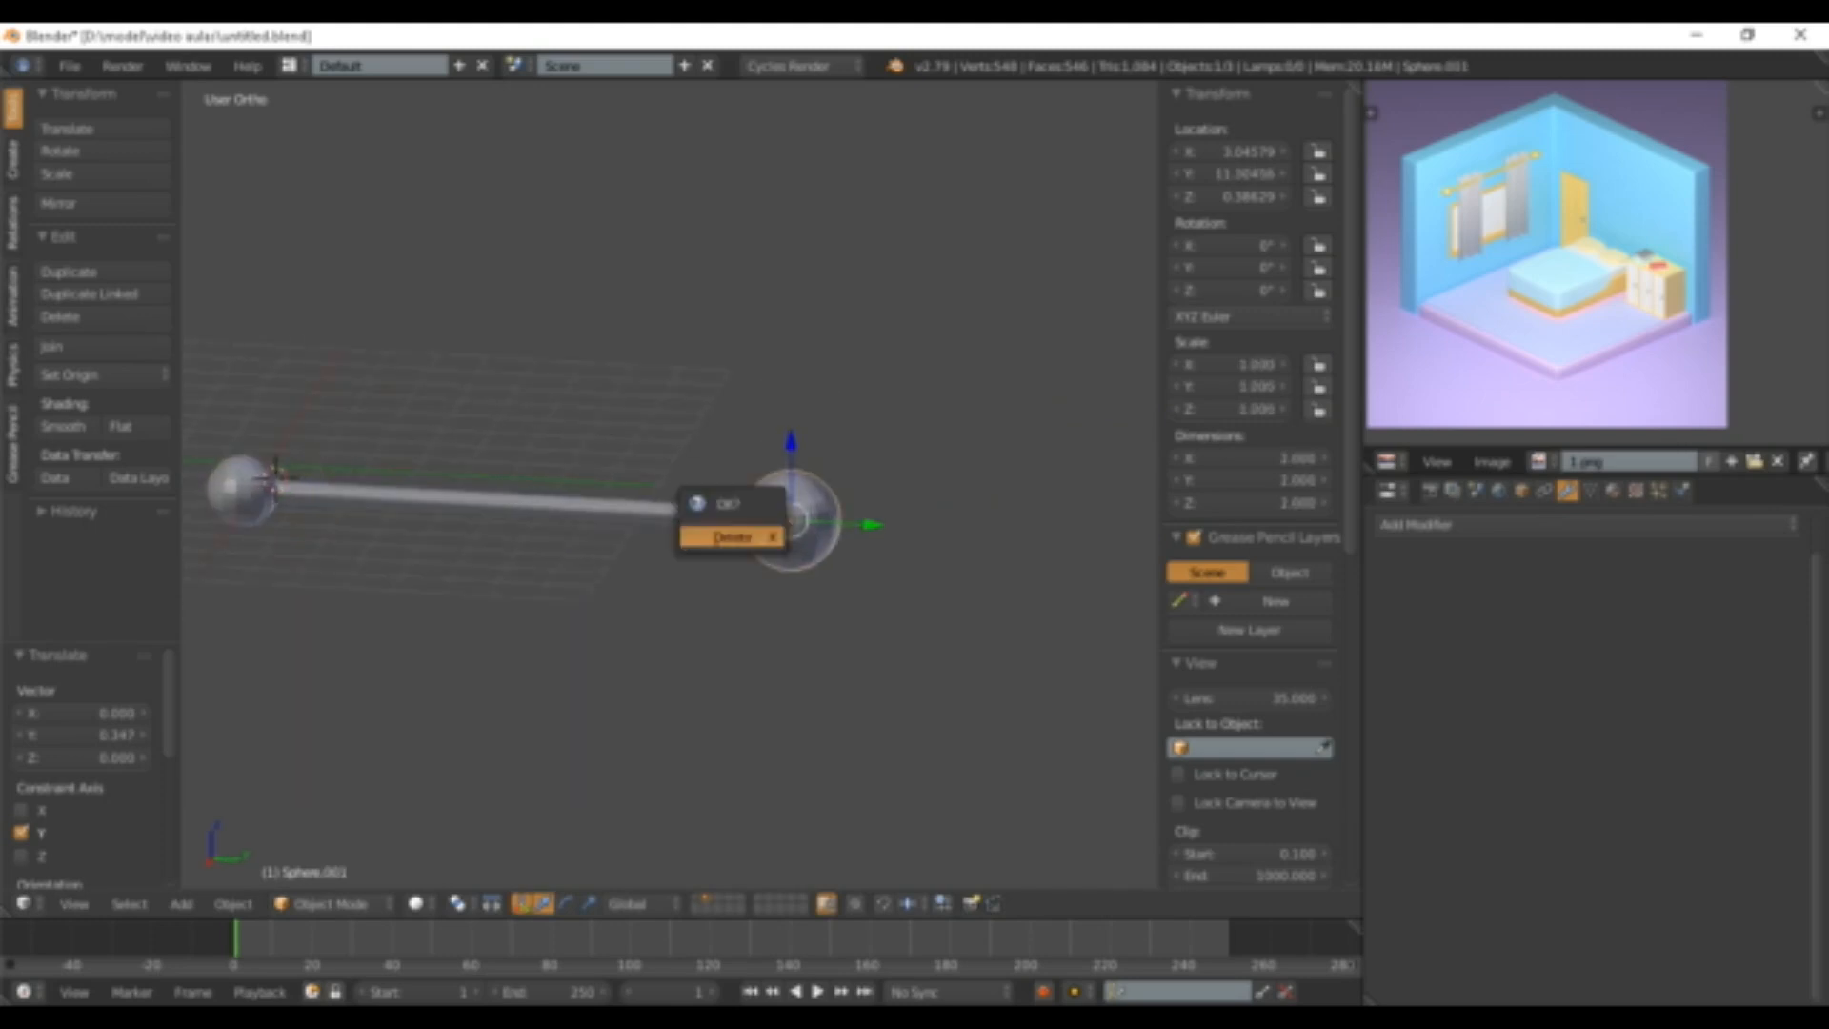
left_click(735, 531)
- Duplicate the resized sphere and move the copy about 10.963 along Y to the rod's other end
right_click(243, 491)
key("shift+d")
right_click(249, 492)
left_click_drag(311, 491, 845, 523)
scroll(952, 534, "up", 1)
- Join both spheres and the rod into one object
middle_click_drag(839, 533, 901, 536)
scroll(669, 535, "up", 1)
right_click(372, 626, "shift")
right_click(505, 592, "shift")
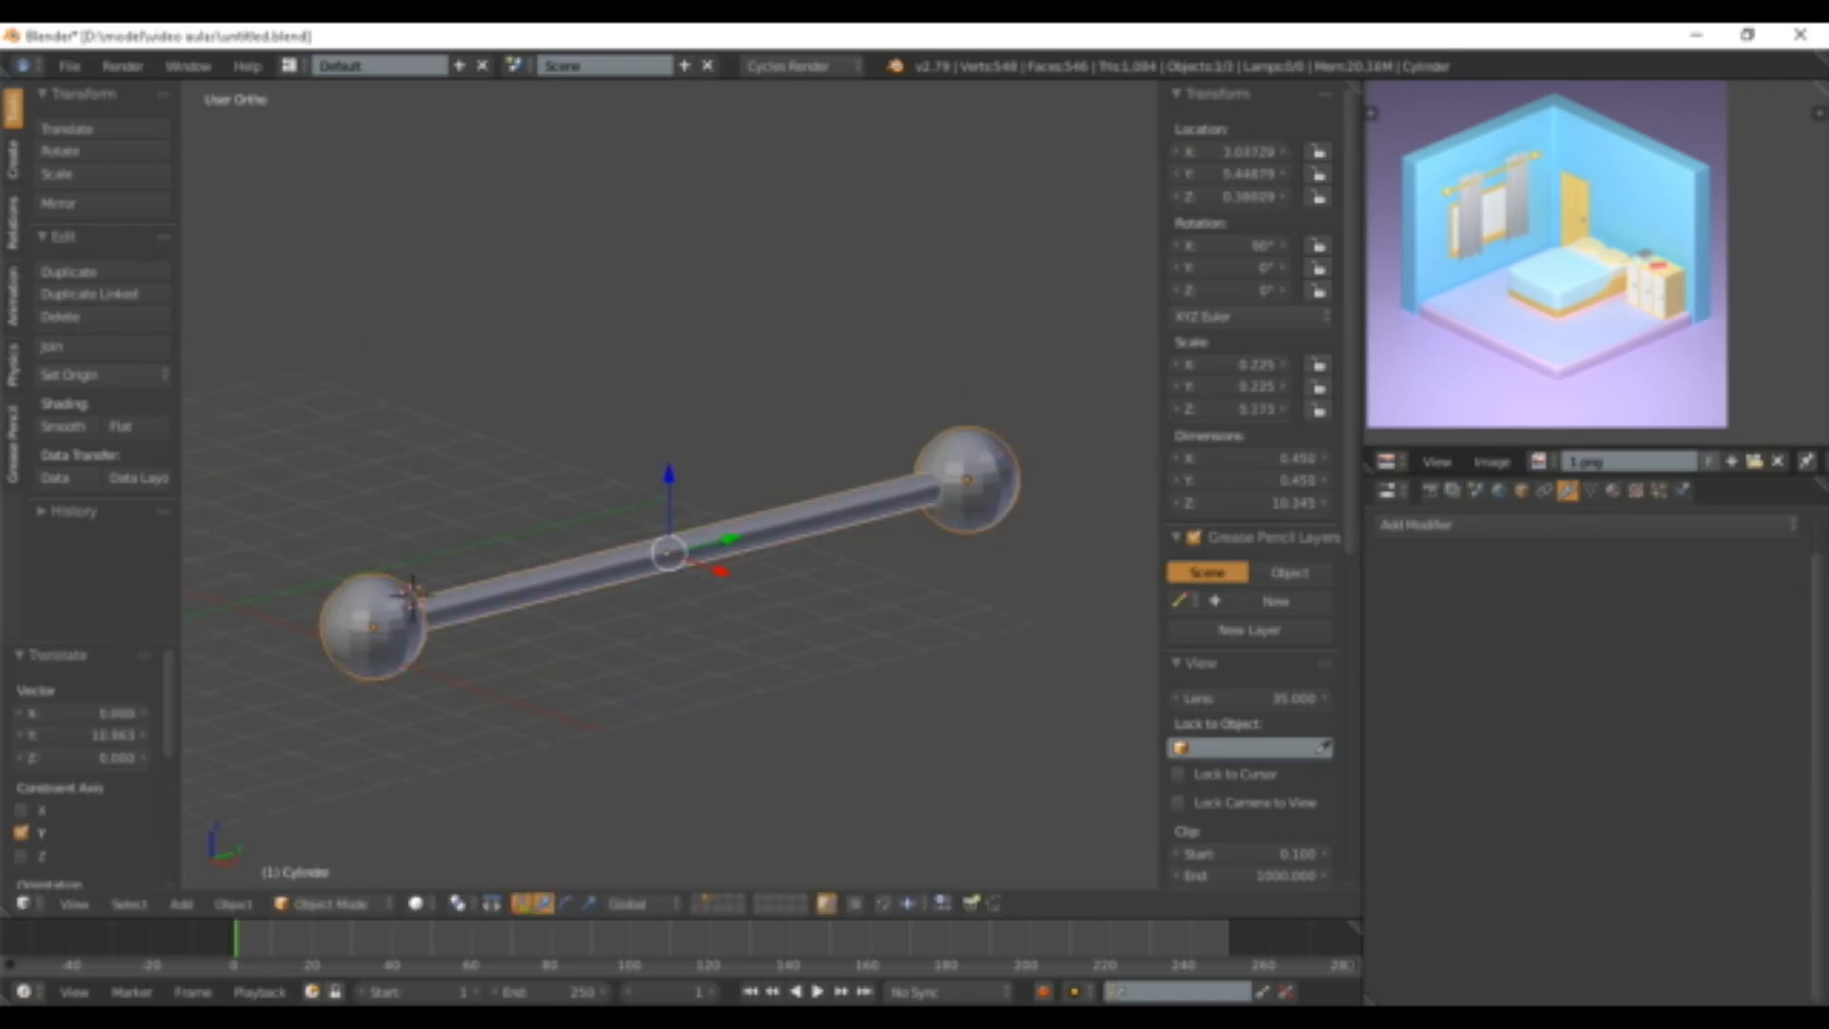
key("ctrl+j")
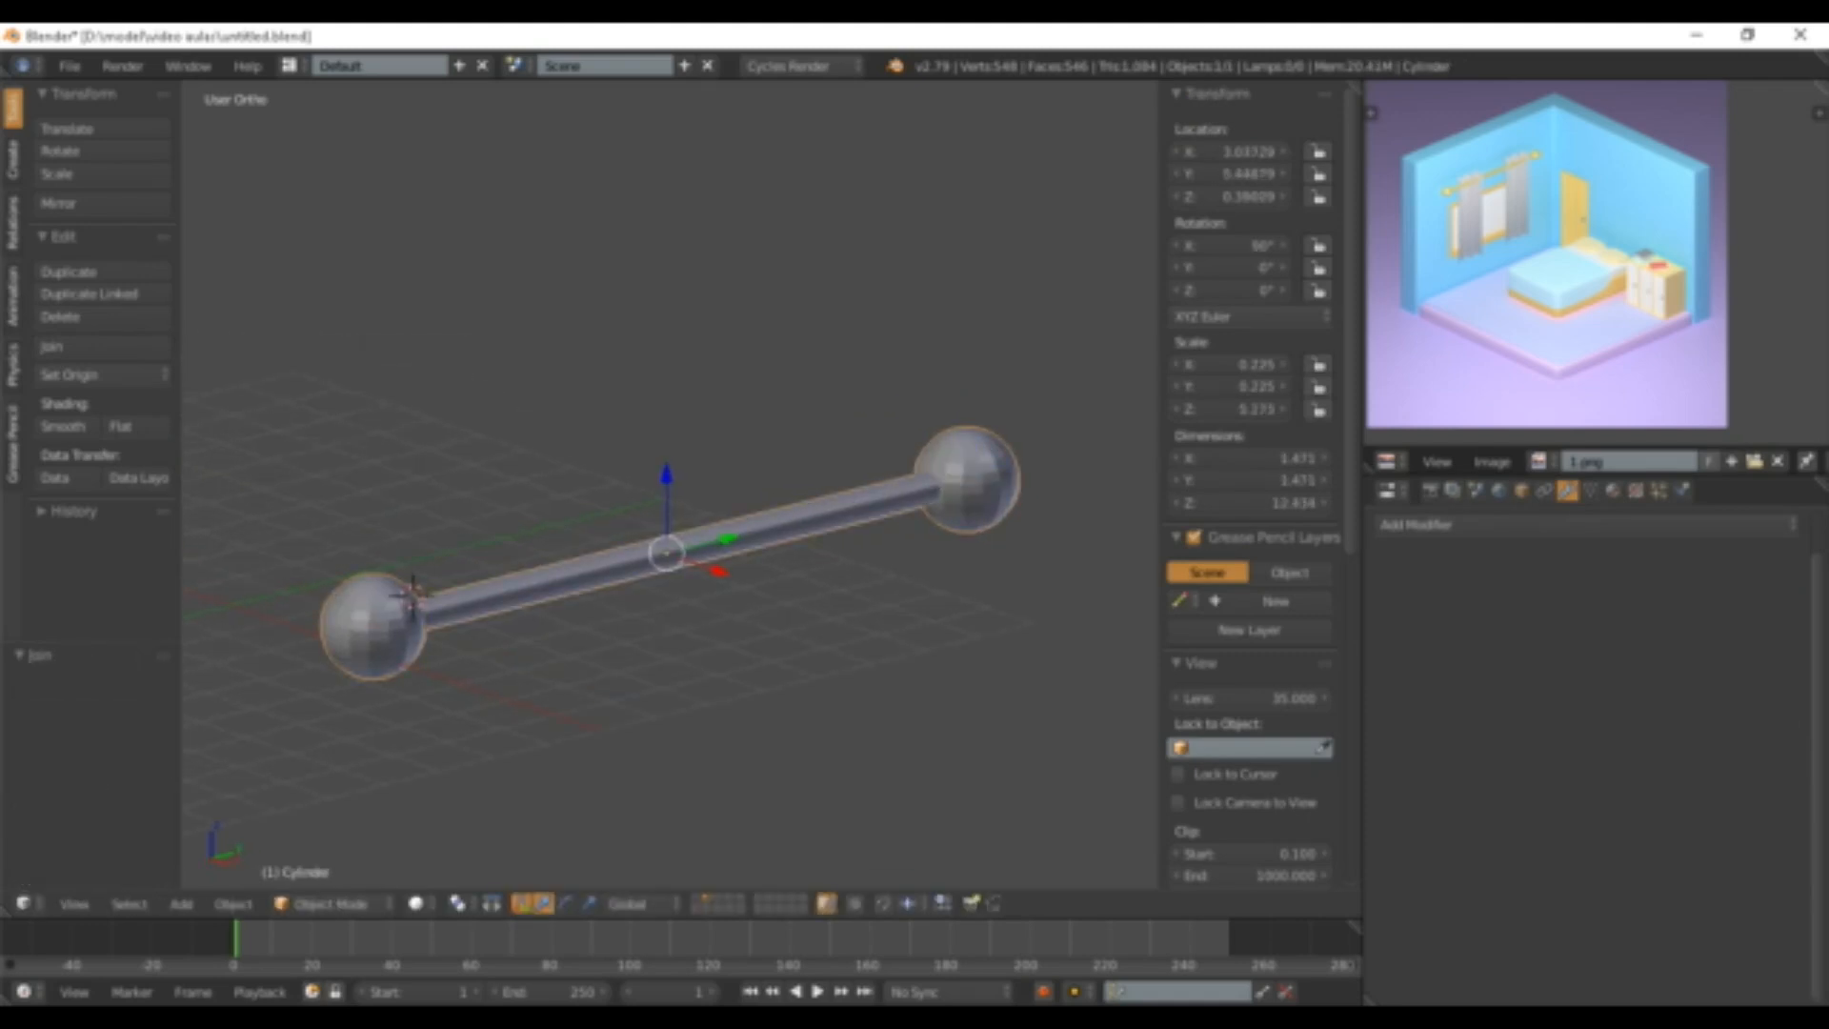
- Move the joined rod to the first layer and display that layer with the room
scroll(669, 485, "up", 2)
scroll(670, 485, "down", 2)
key("m")
left_click(1056, 560)
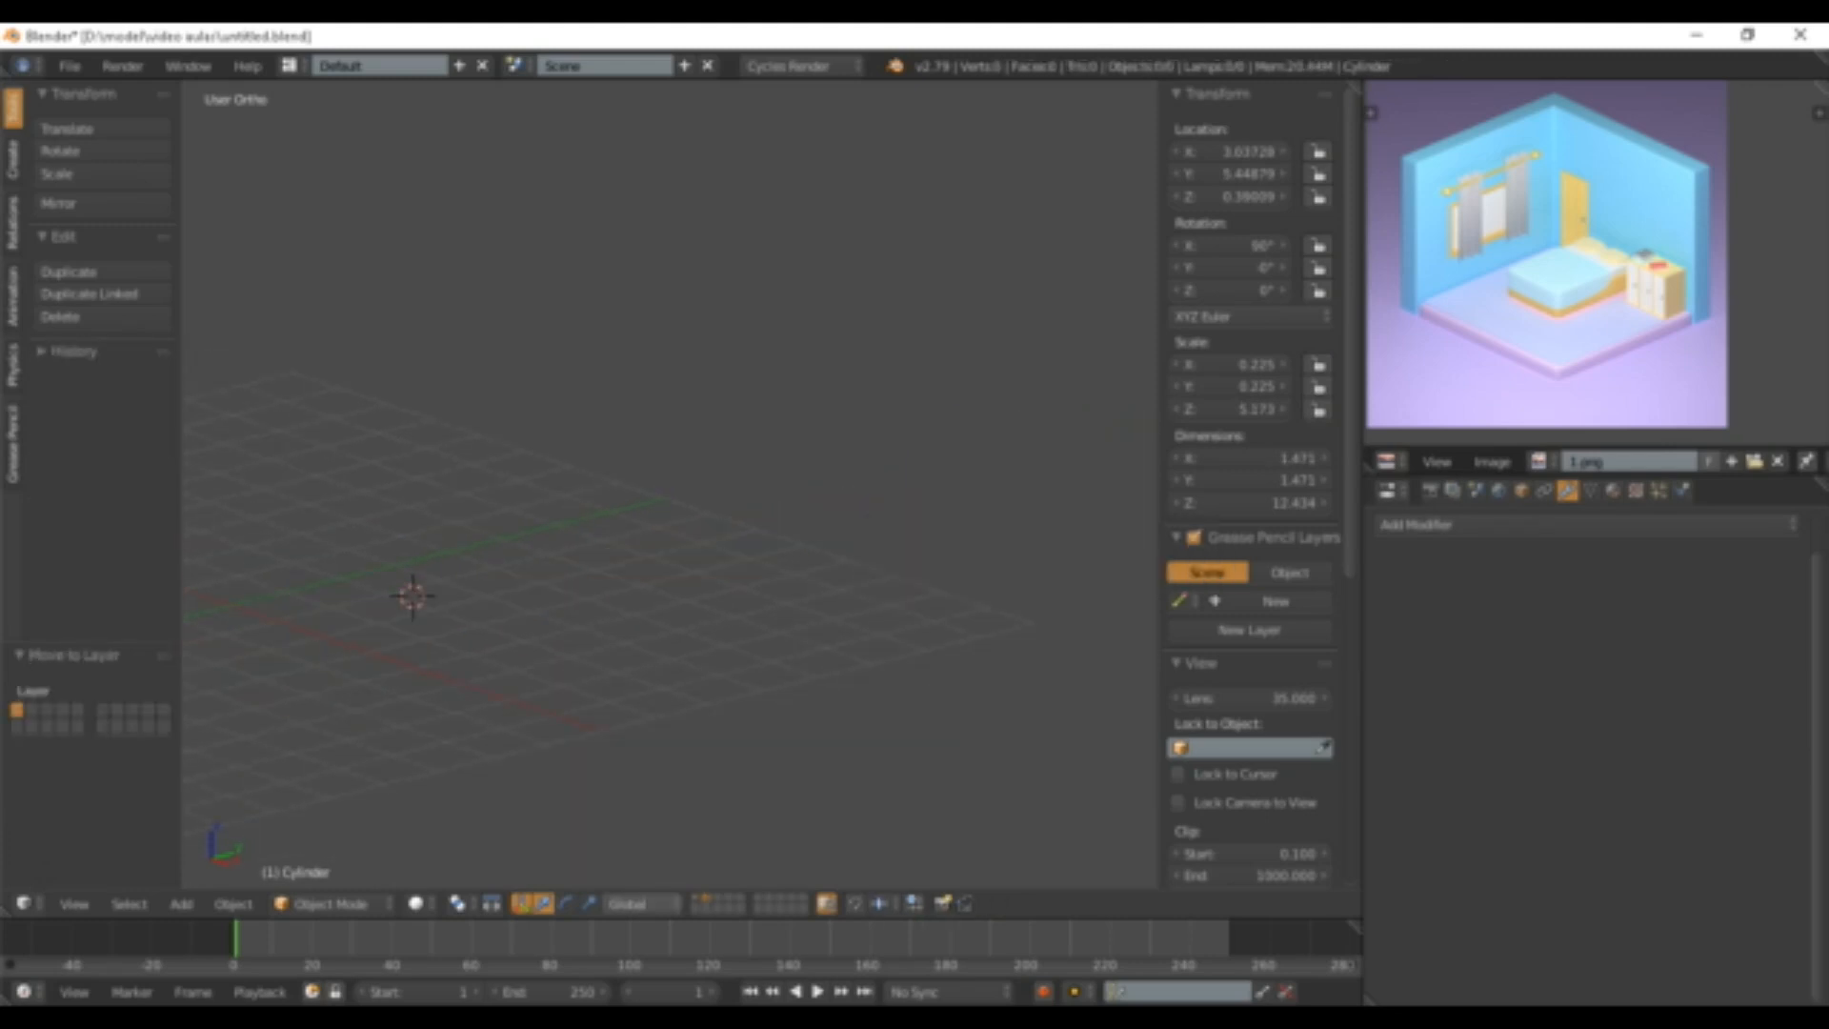
left_click(699, 898)
scroll(669, 485, "down", 3)
middle_click_drag(670, 485, 800, 545)
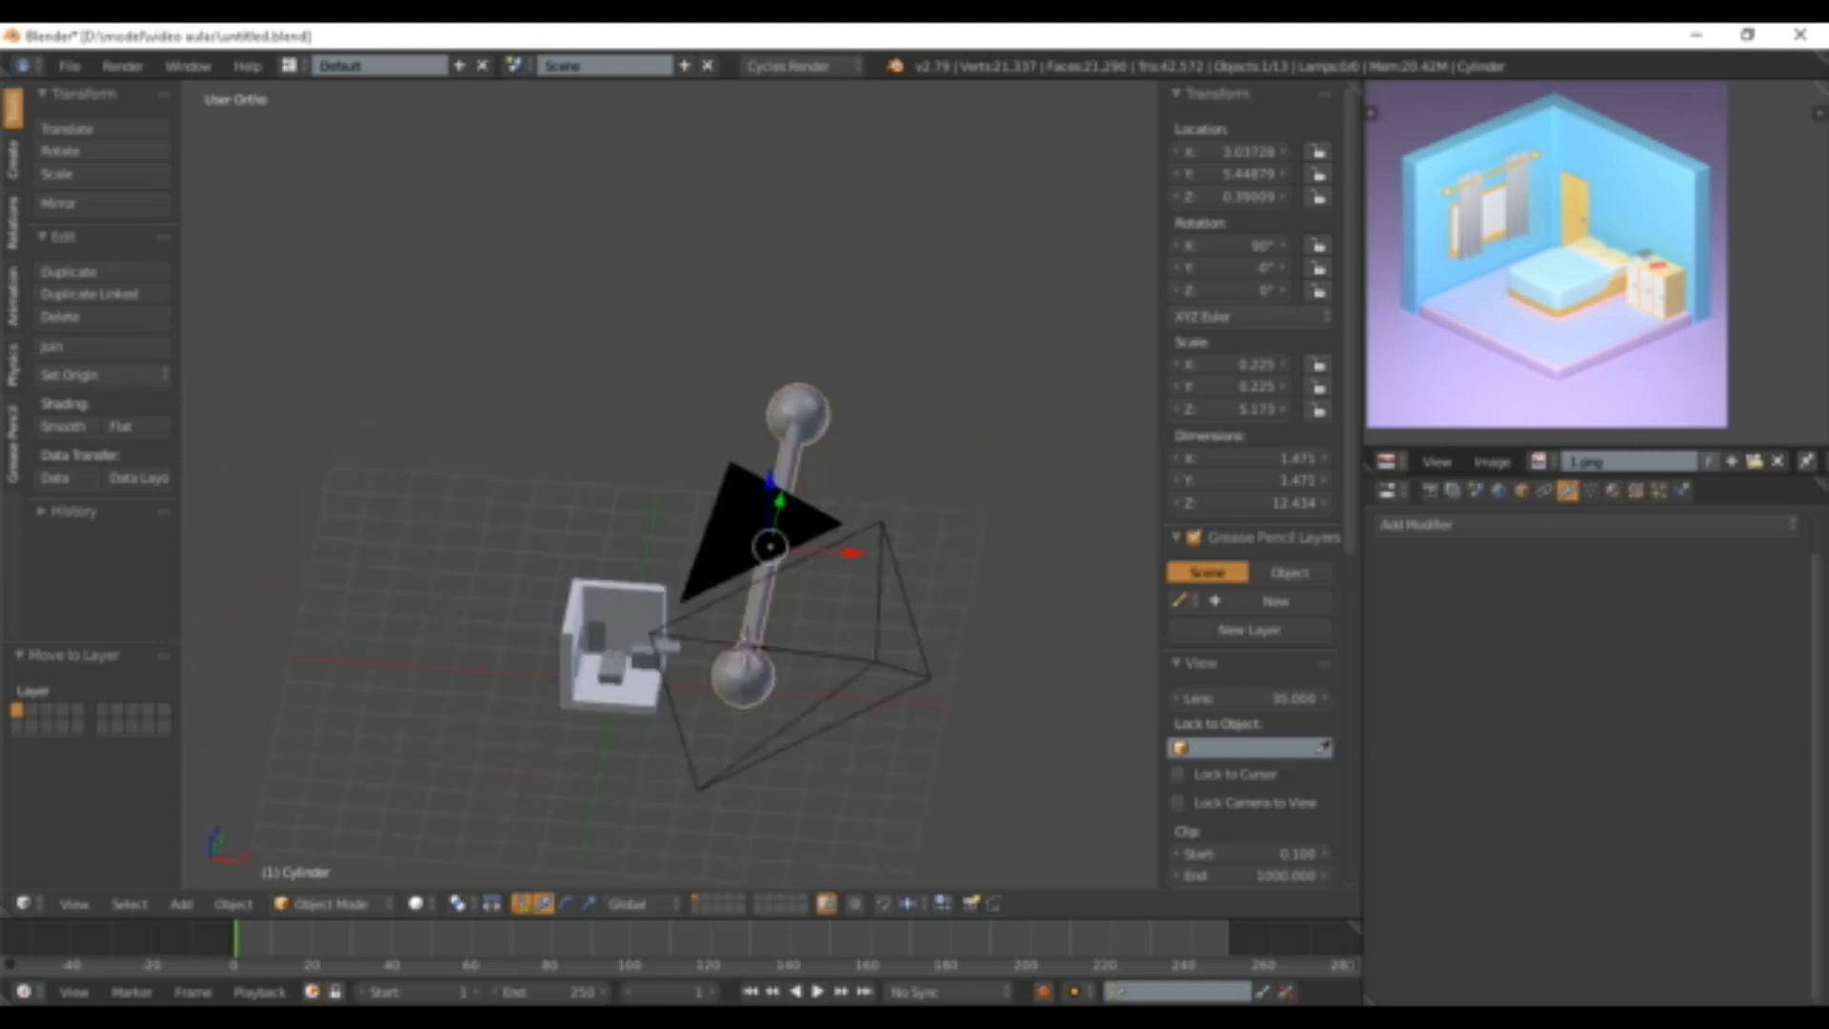
- In the camera view, shrink the rod to about 4.35 long and move it along X into the room
scroll(800, 545, "up", 2)
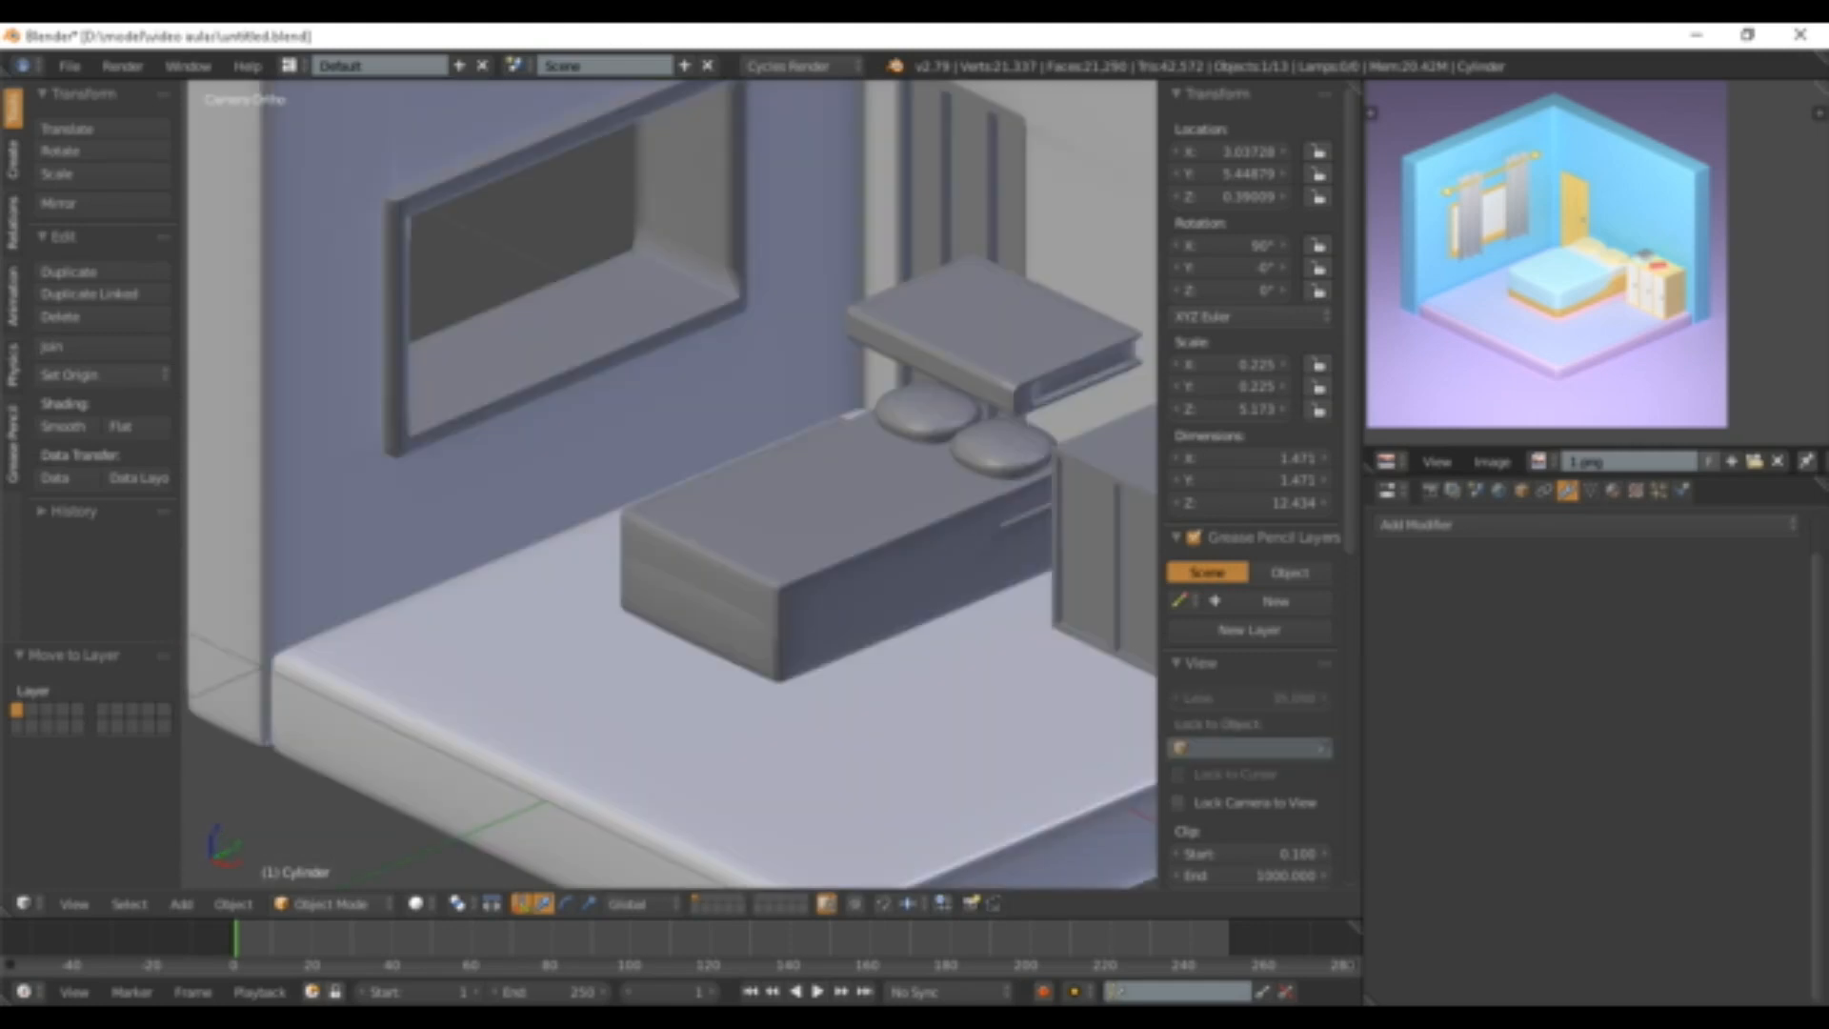
scroll(670, 484, "down", 11)
middle_click_drag(670, 484, 609, 598, "shift")
scroll(670, 484, "up", 1)
scroll(670, 484, "up", 1)
scroll(670, 483, "down", 1)
key("s")
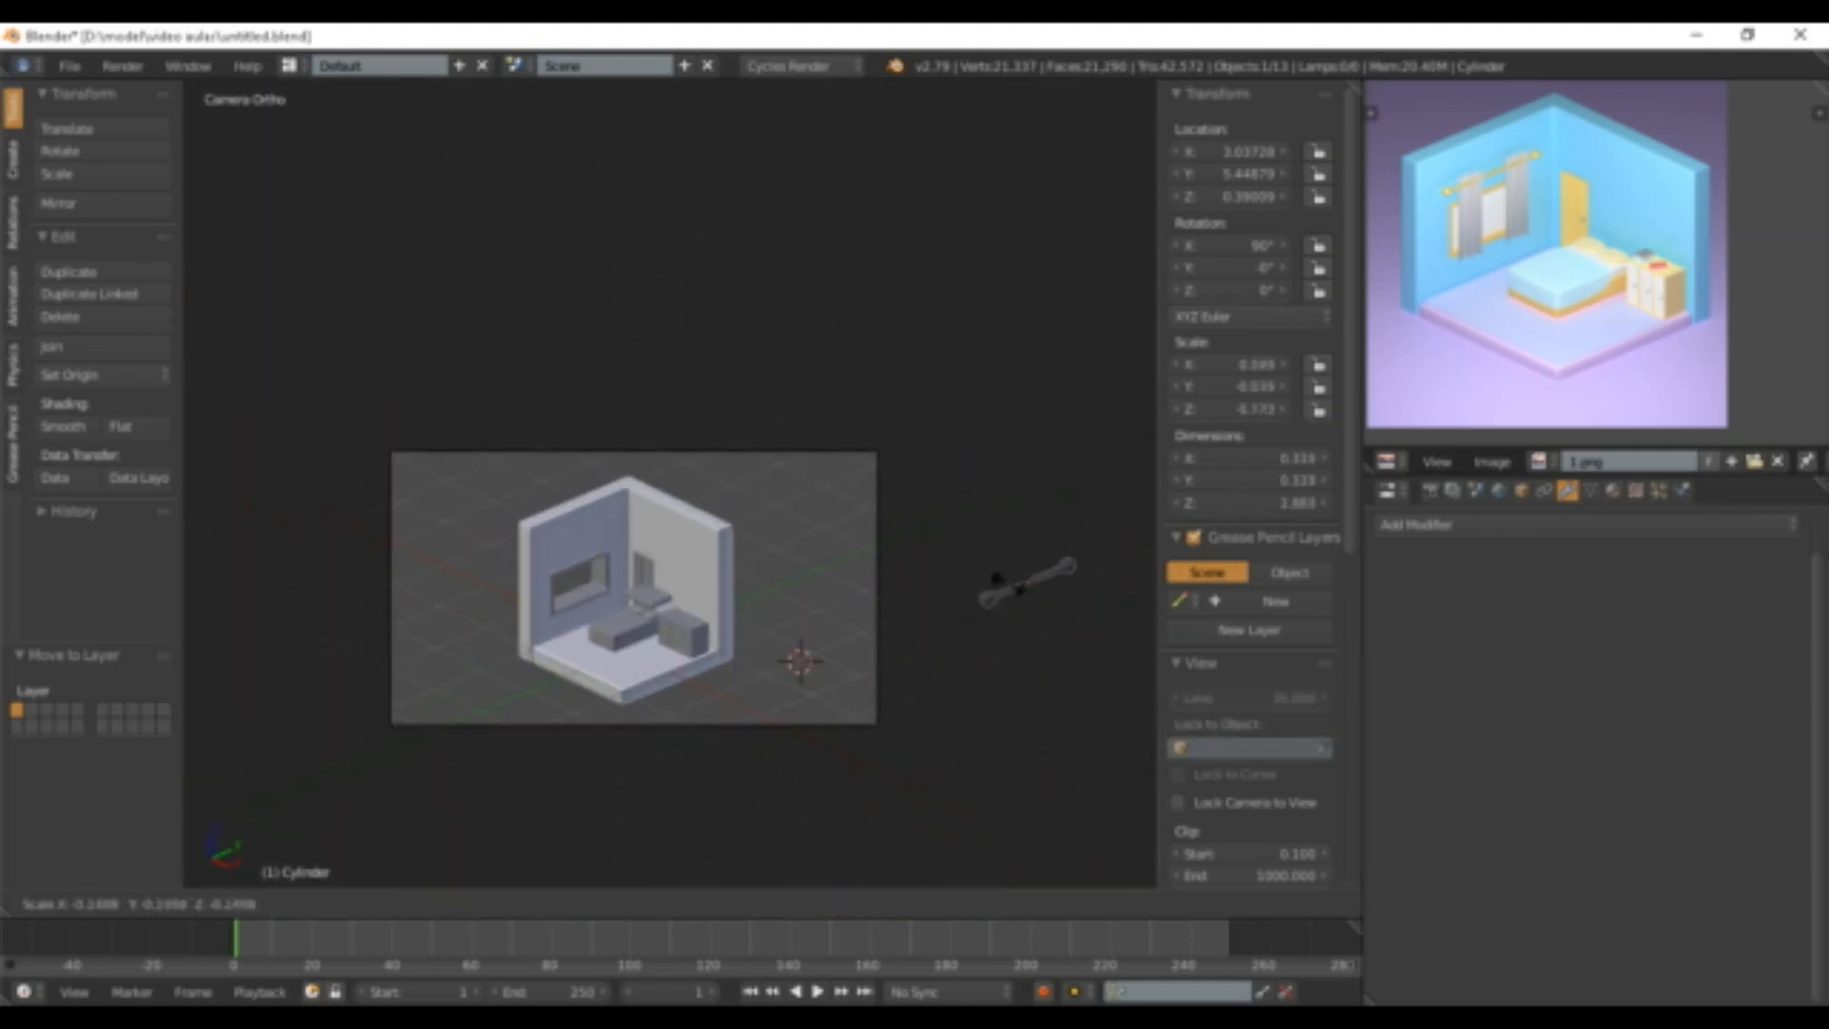
left_click(1001, 585)
left_click_drag(1096, 554, 681, 617)
scroll(681, 617, "up", 4)
middle_click_drag(681, 616, 975, 443, "shift")
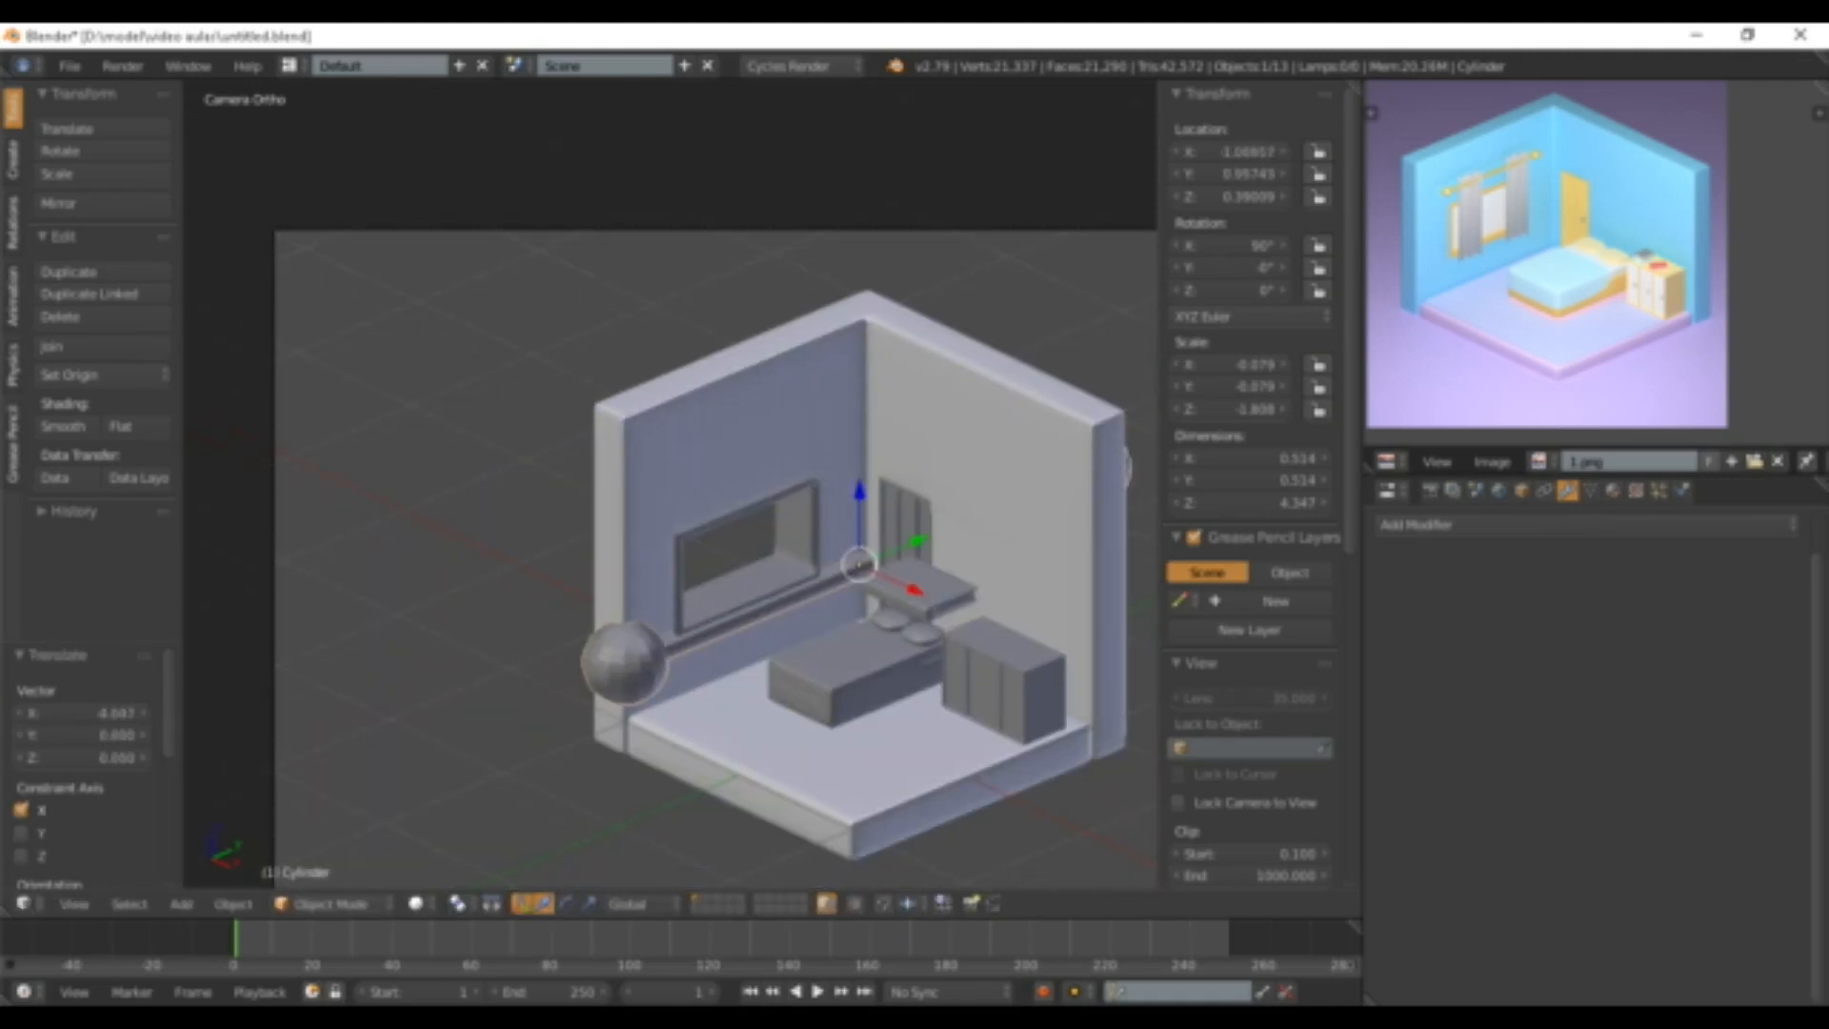
- Shrink the rod to about 1.36 long and position it across the upper part of the window
key("s")
left_click(947, 504)
left_click_drag(919, 540, 773, 417)
mouse_move(836, 519)
left_mouse_down()
mouse_move(868, 535)
mouse_move(821, 496)
left_mouse_up()
key("s")
left_click(914, 481)
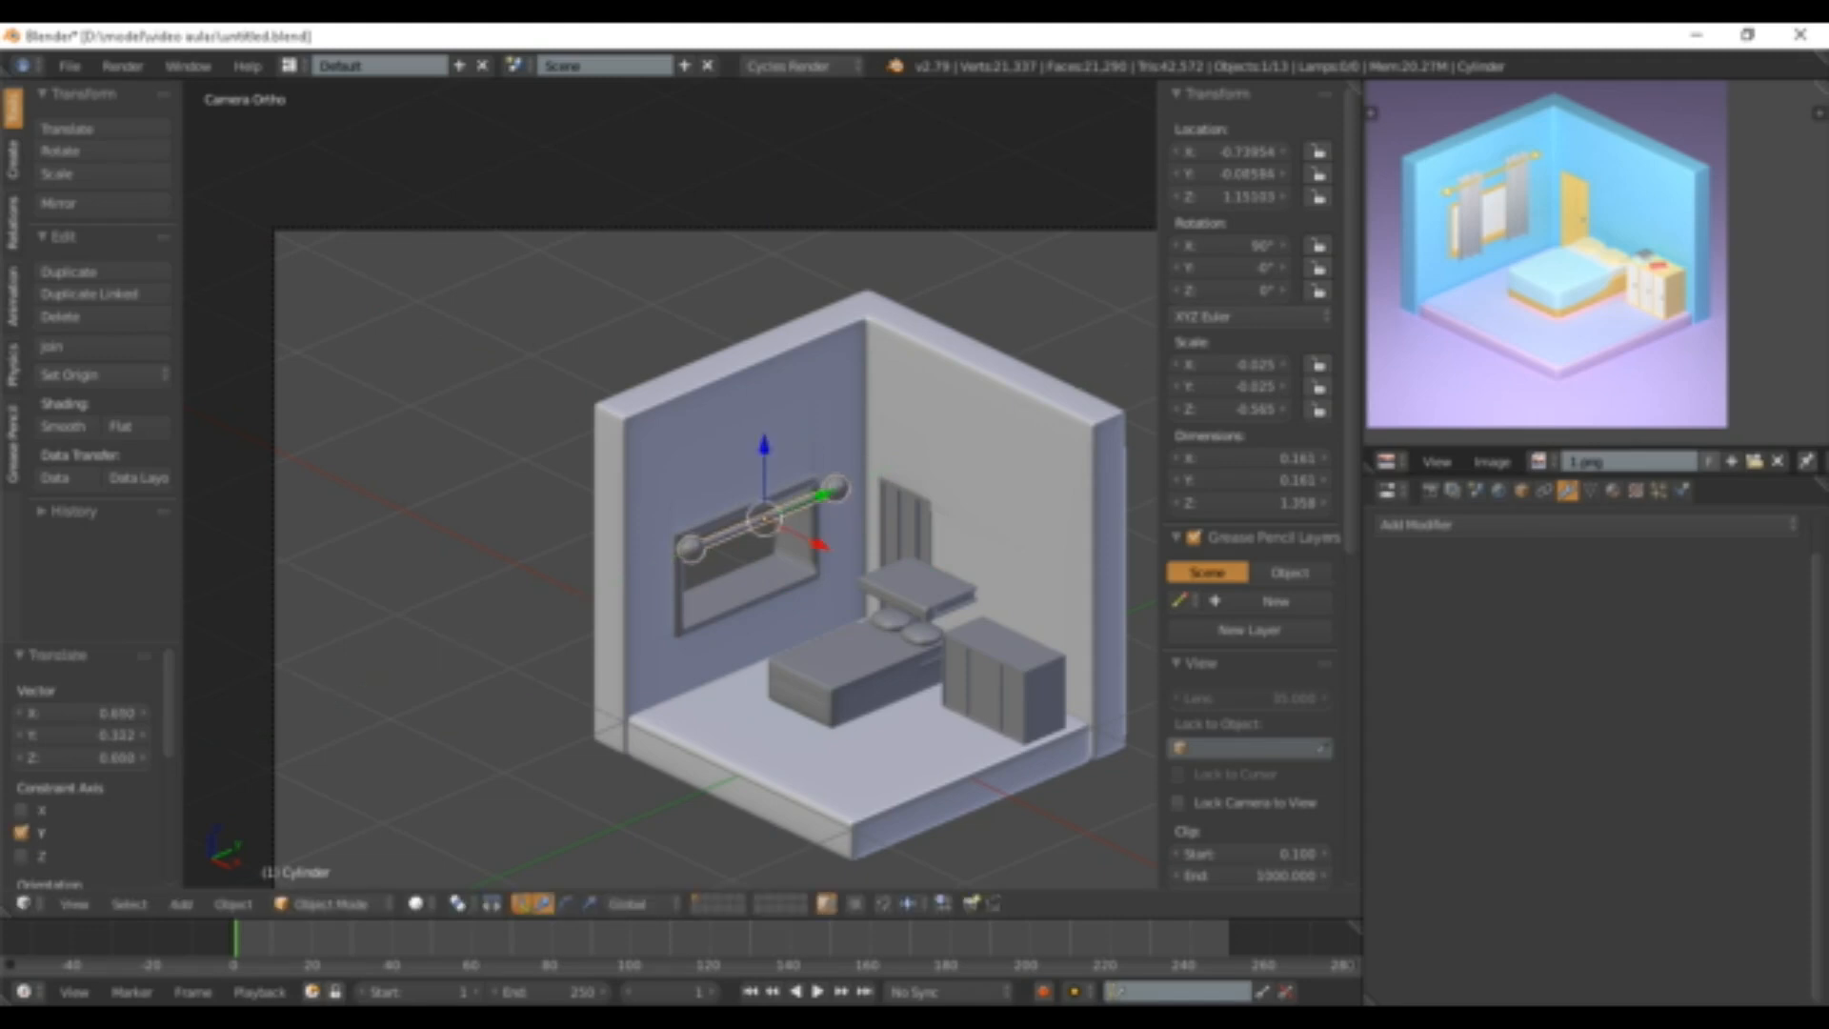
- Scale the curtain rod uniformly by about 0.819 in front of the window
scroll(669, 486, "up", 4)
scroll(670, 486, "up", 2)
middle_click_drag(744, 524, 632, 499, "shift")
scroll(670, 486, "up", 2)
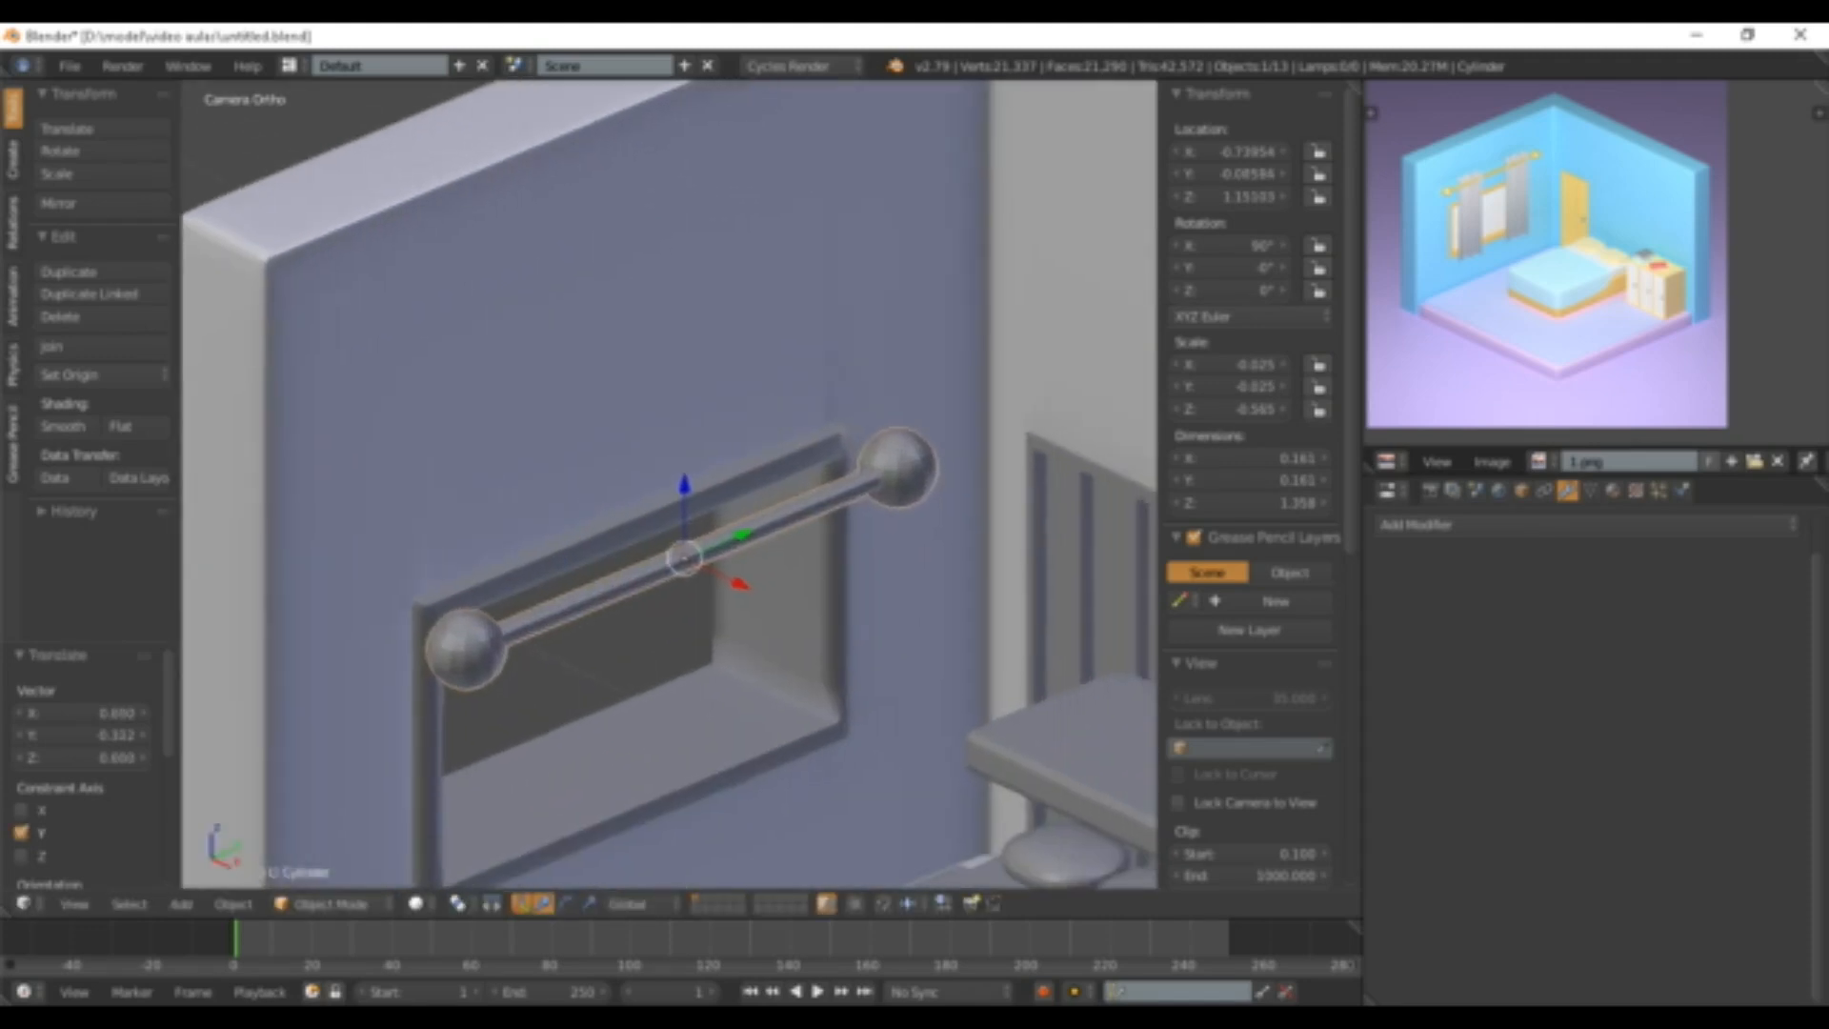
key("KP_0")
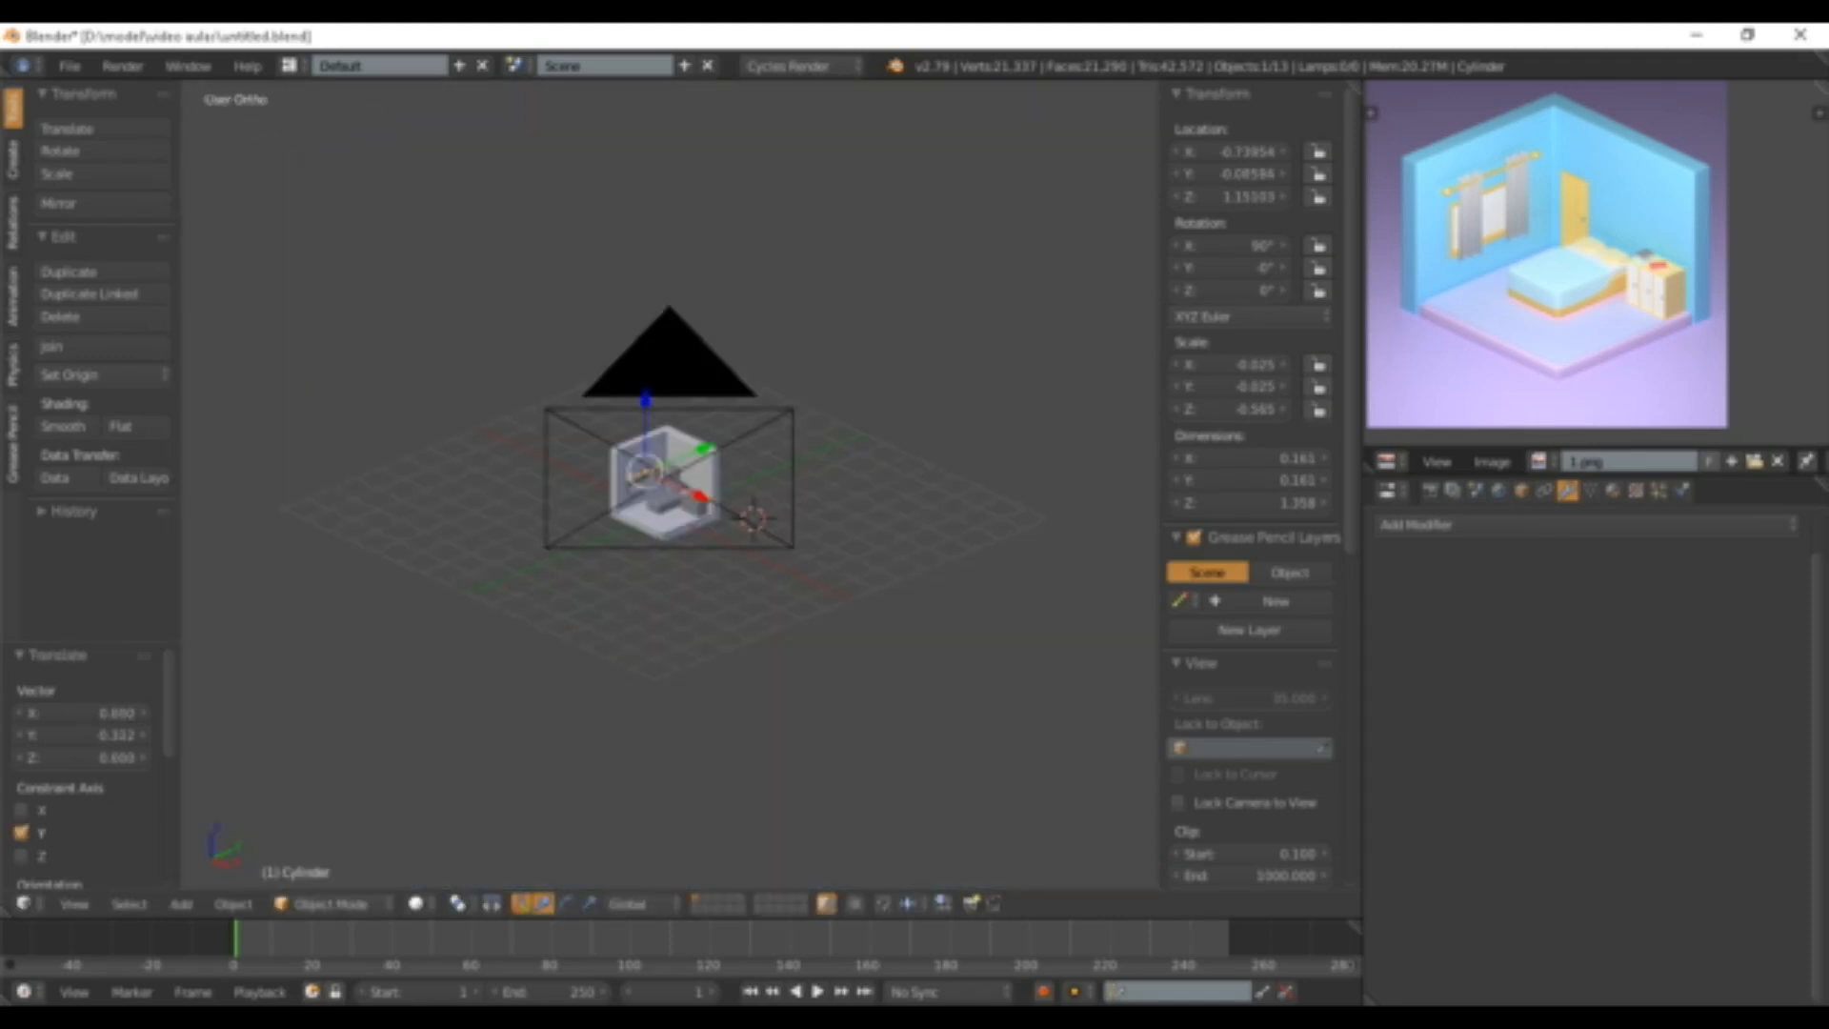
key("KP_0")
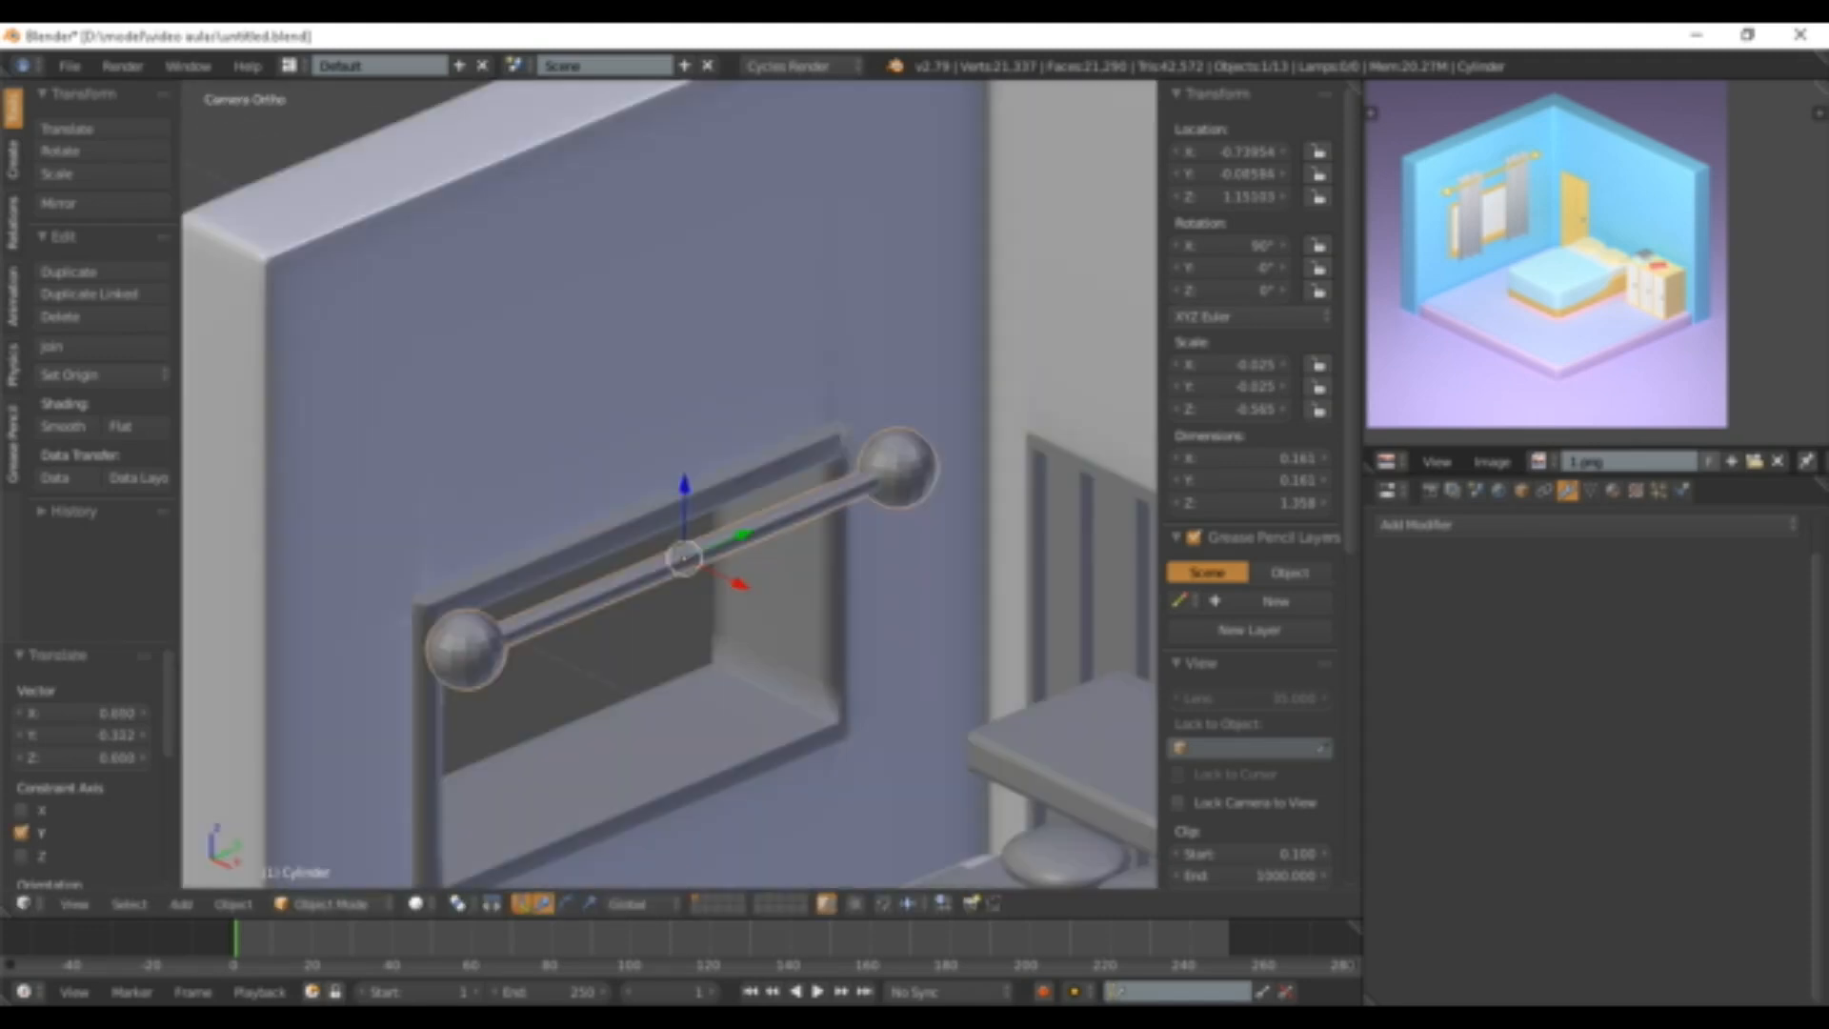
scroll(670, 486, "up", 1)
scroll(670, 485, "down", 2)
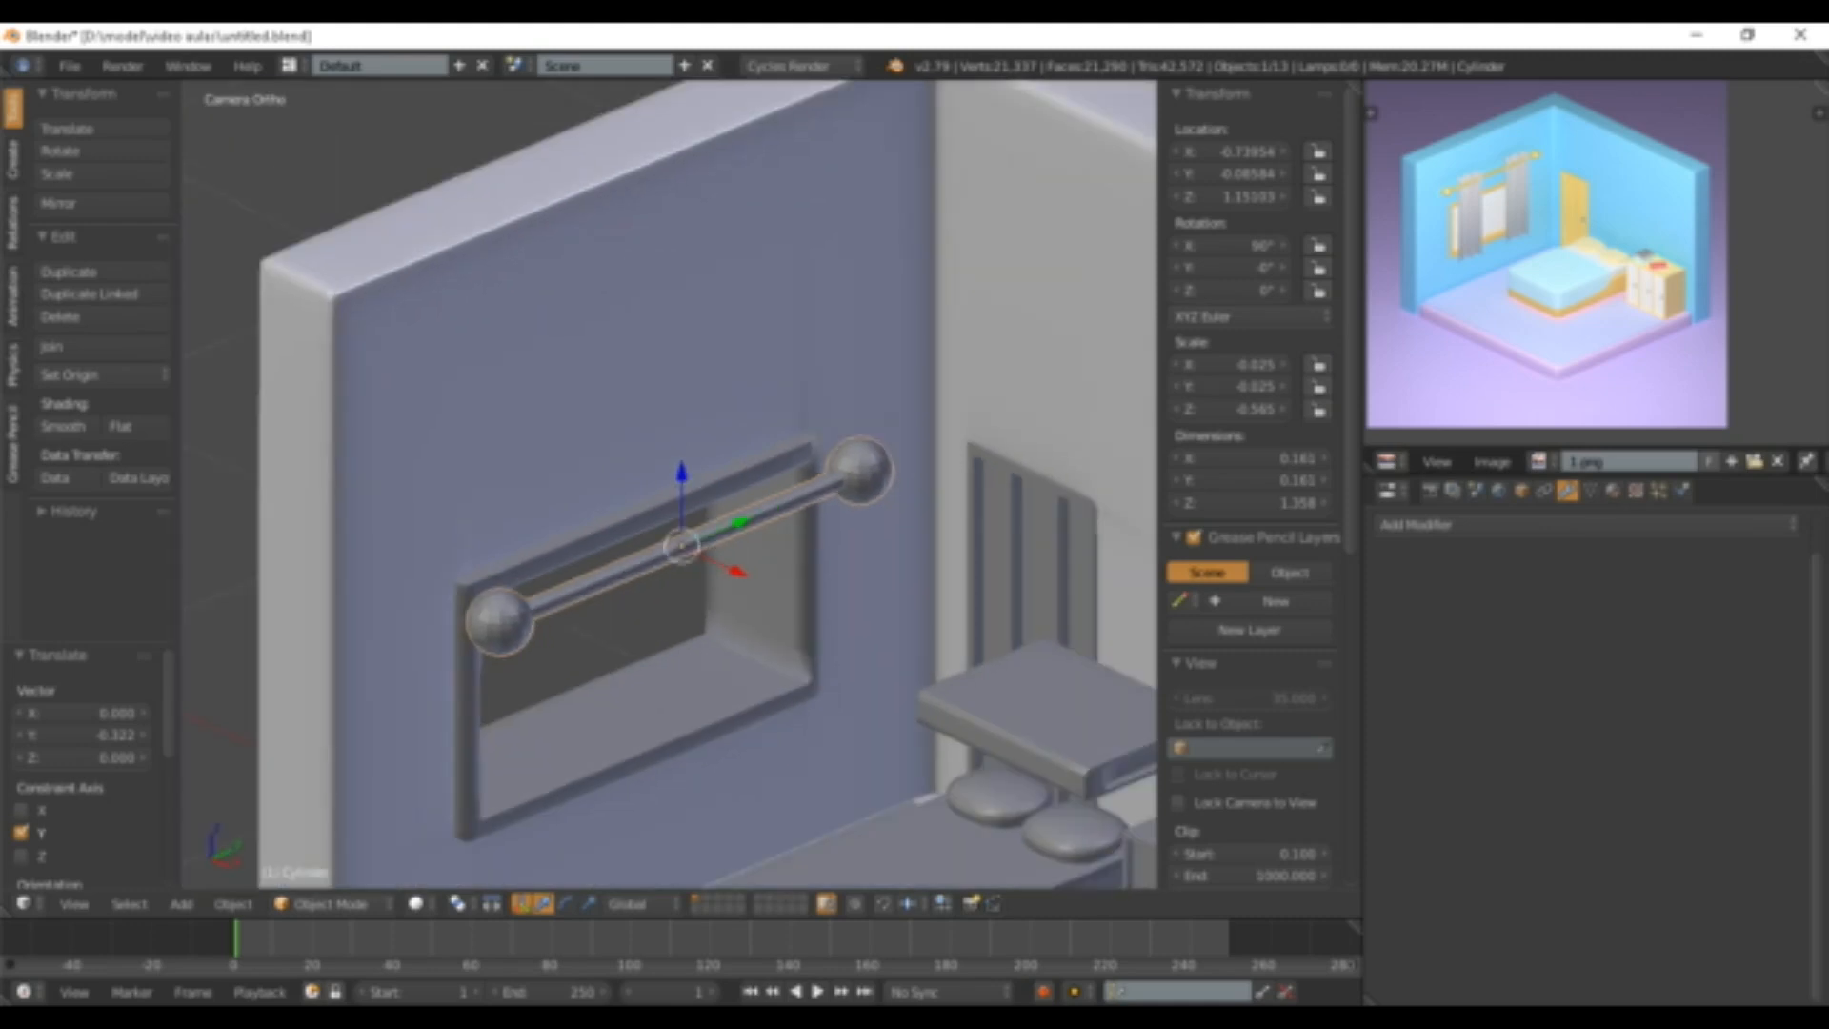
key("s")
left_click(857, 502)
key("s")
key("y")
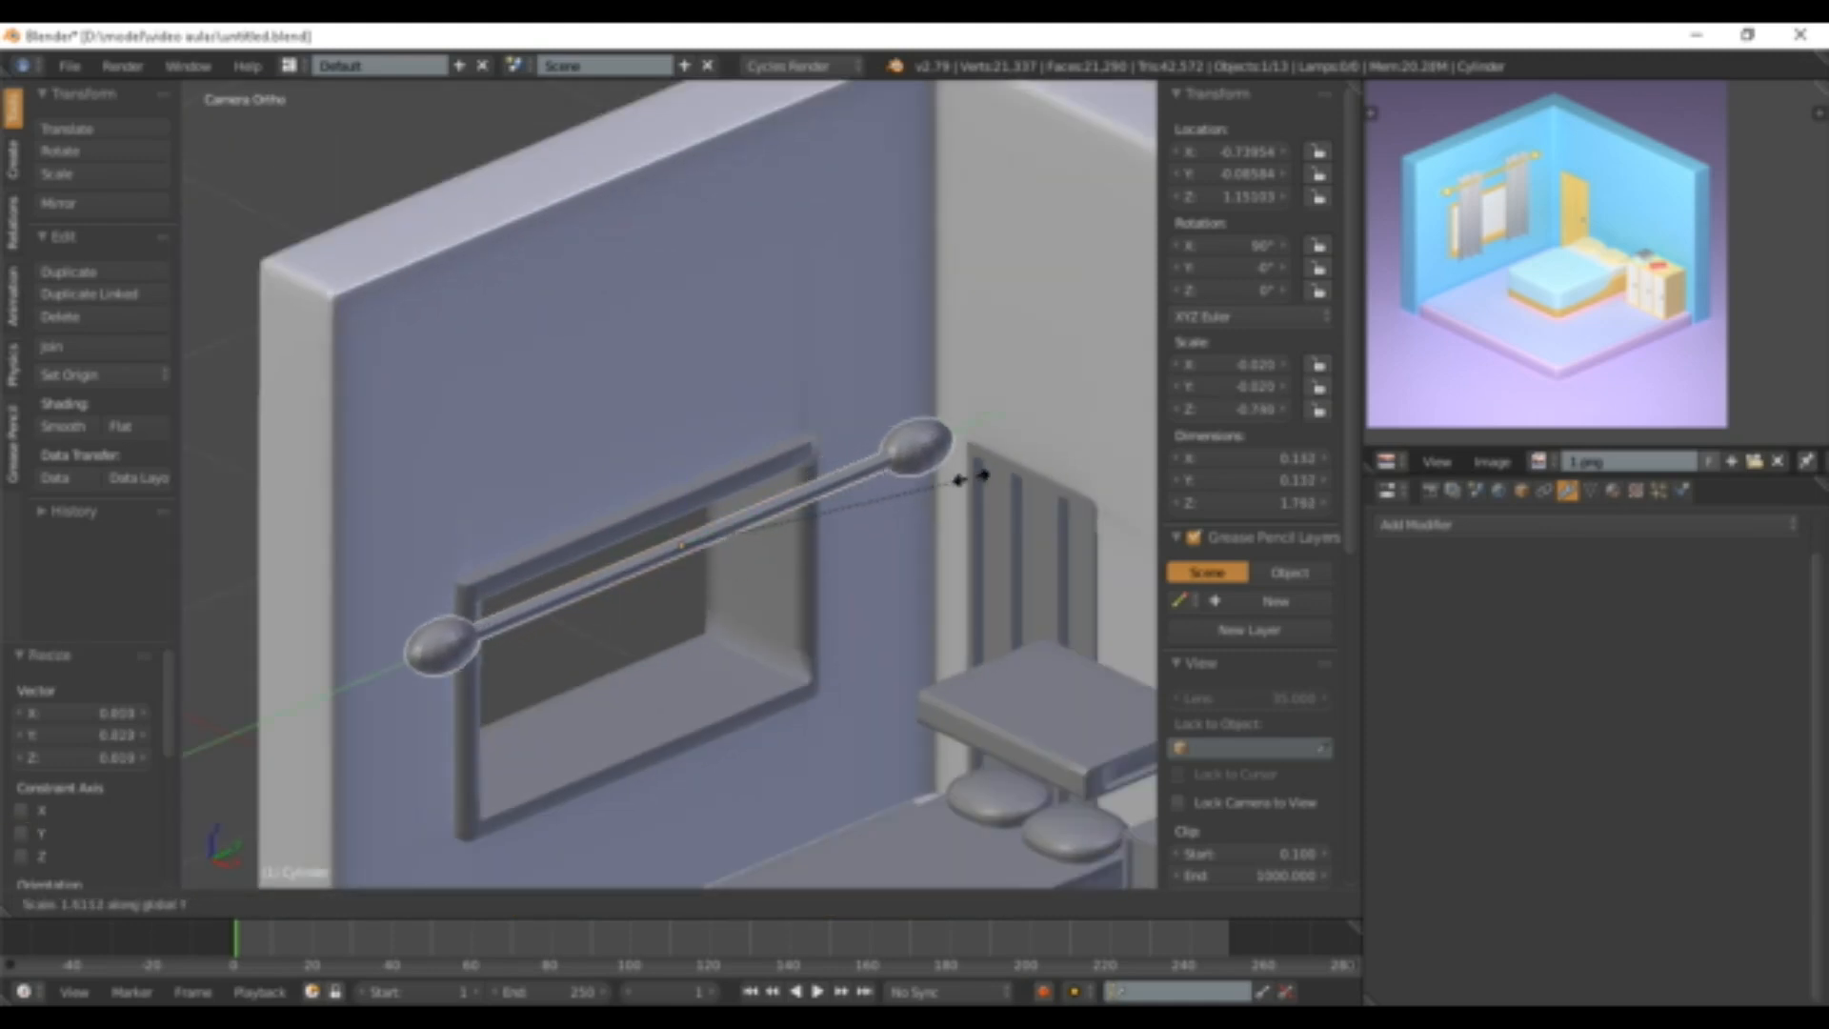
left_click(852, 505)
- Enter mesh editing on the curtain rod, add edge loops across its bar, and clear the selection
scroll(853, 505, "up", 2)
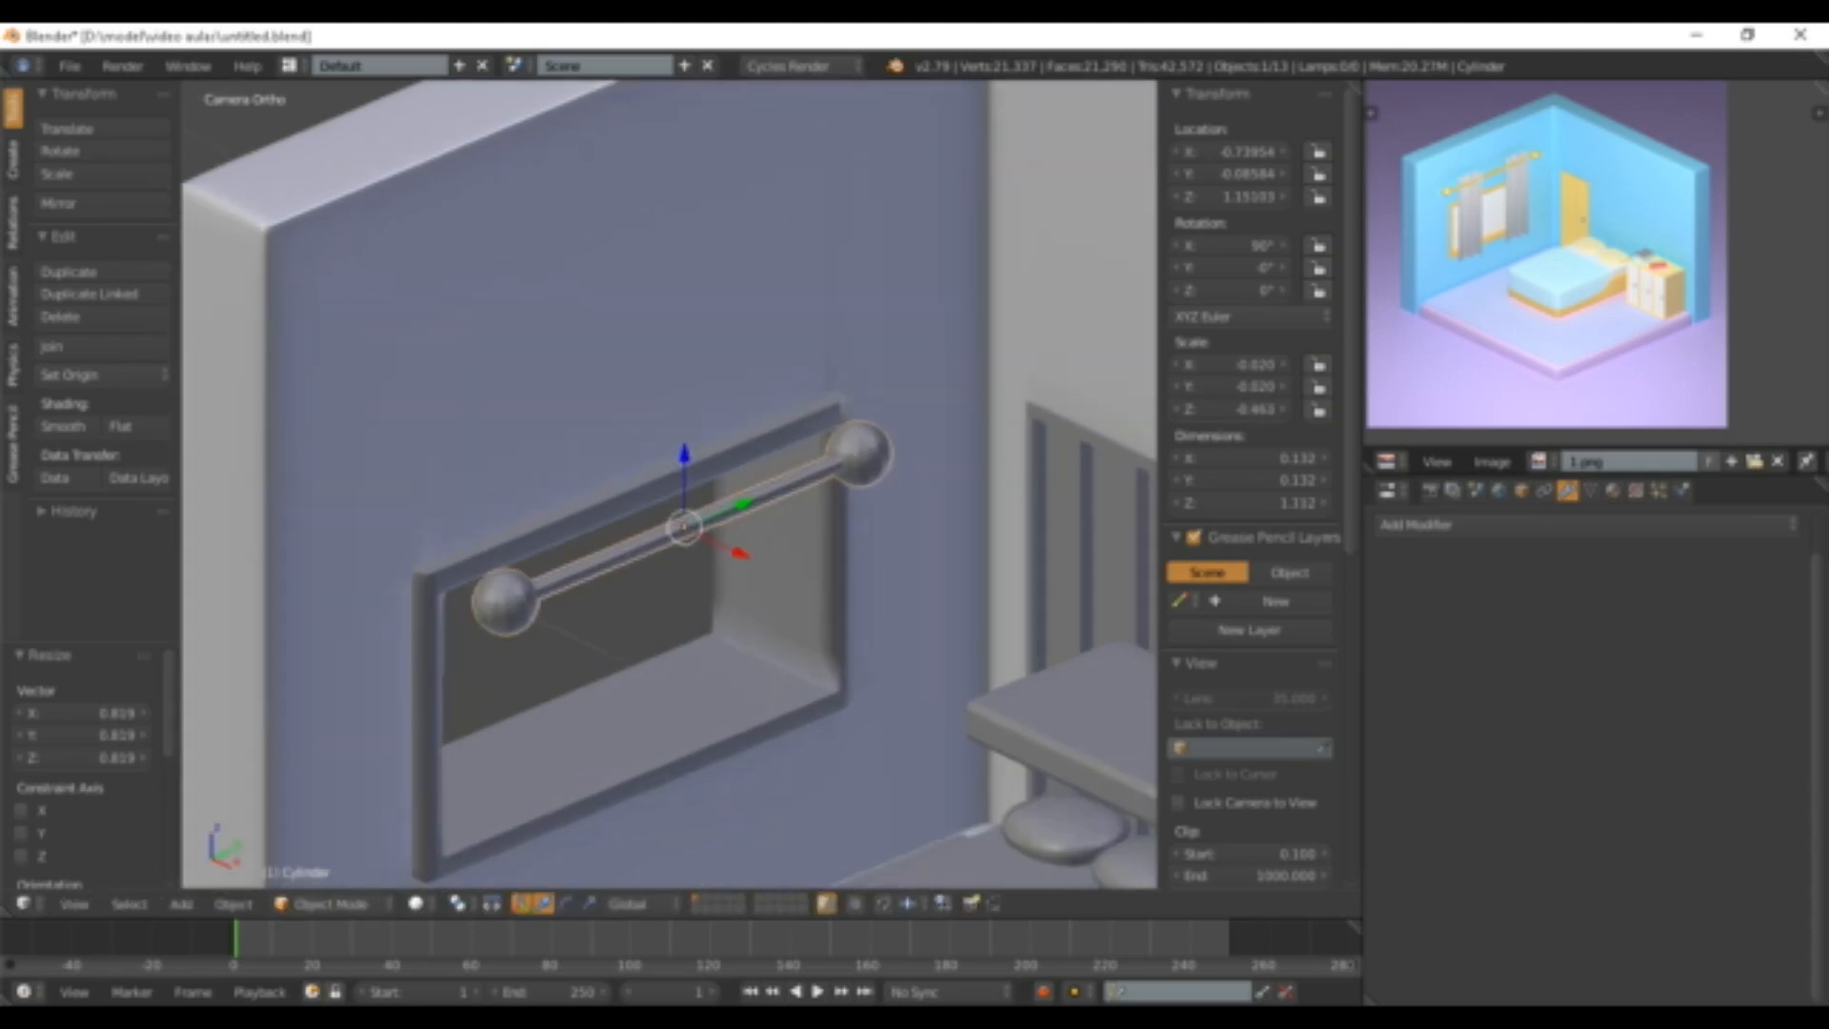
scroll(667, 486, "up", 2)
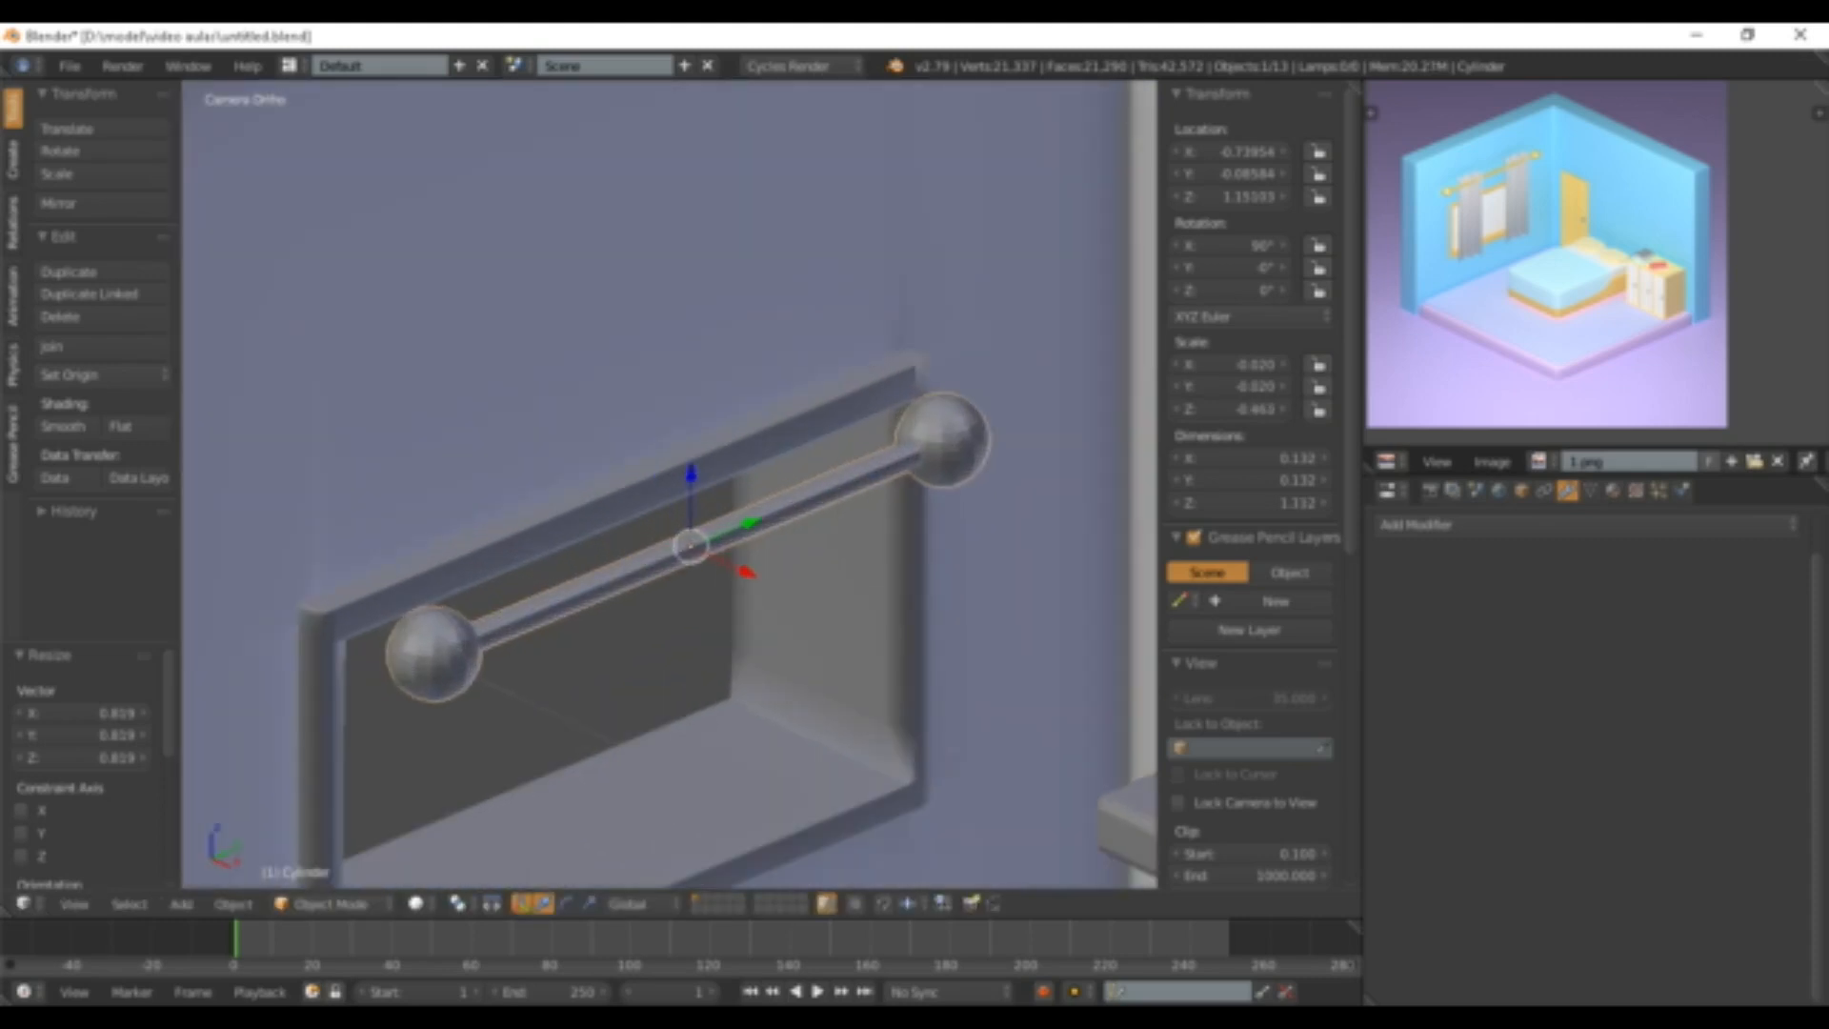
scroll(671, 488, "up", 1)
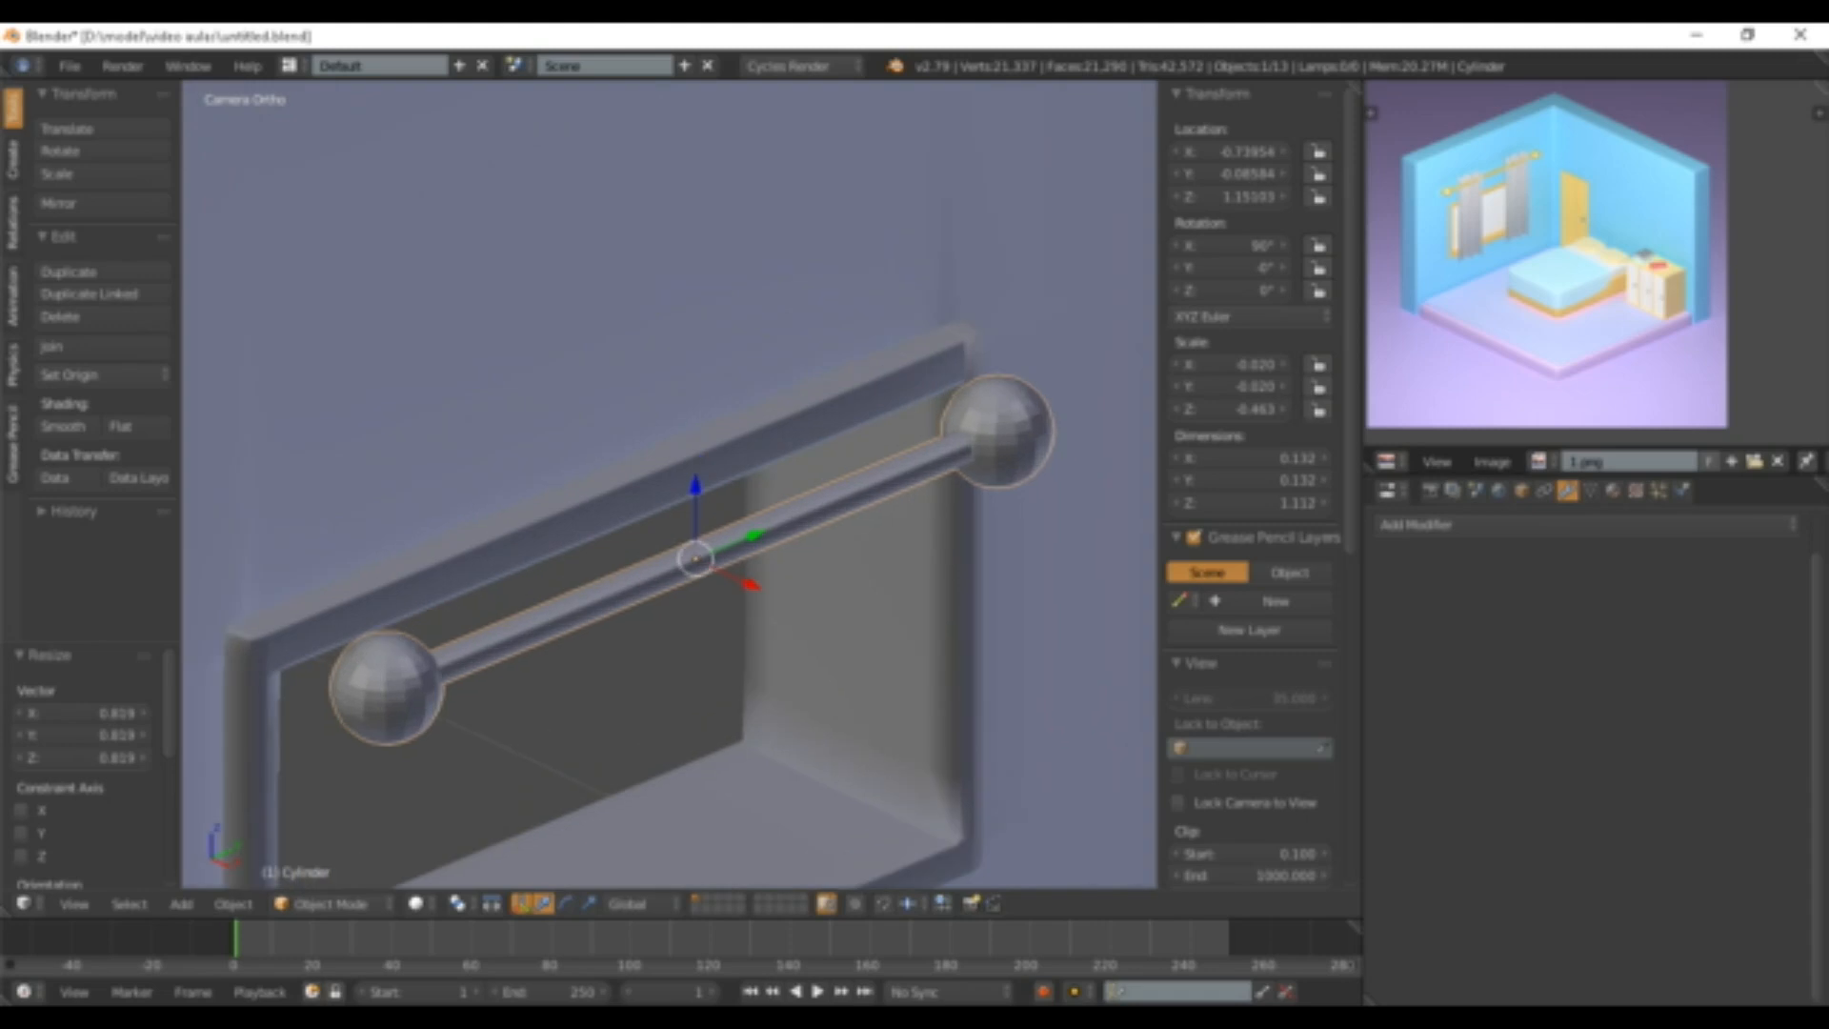
key("Tab")
key("ctrl+r")
left_click(694, 555)
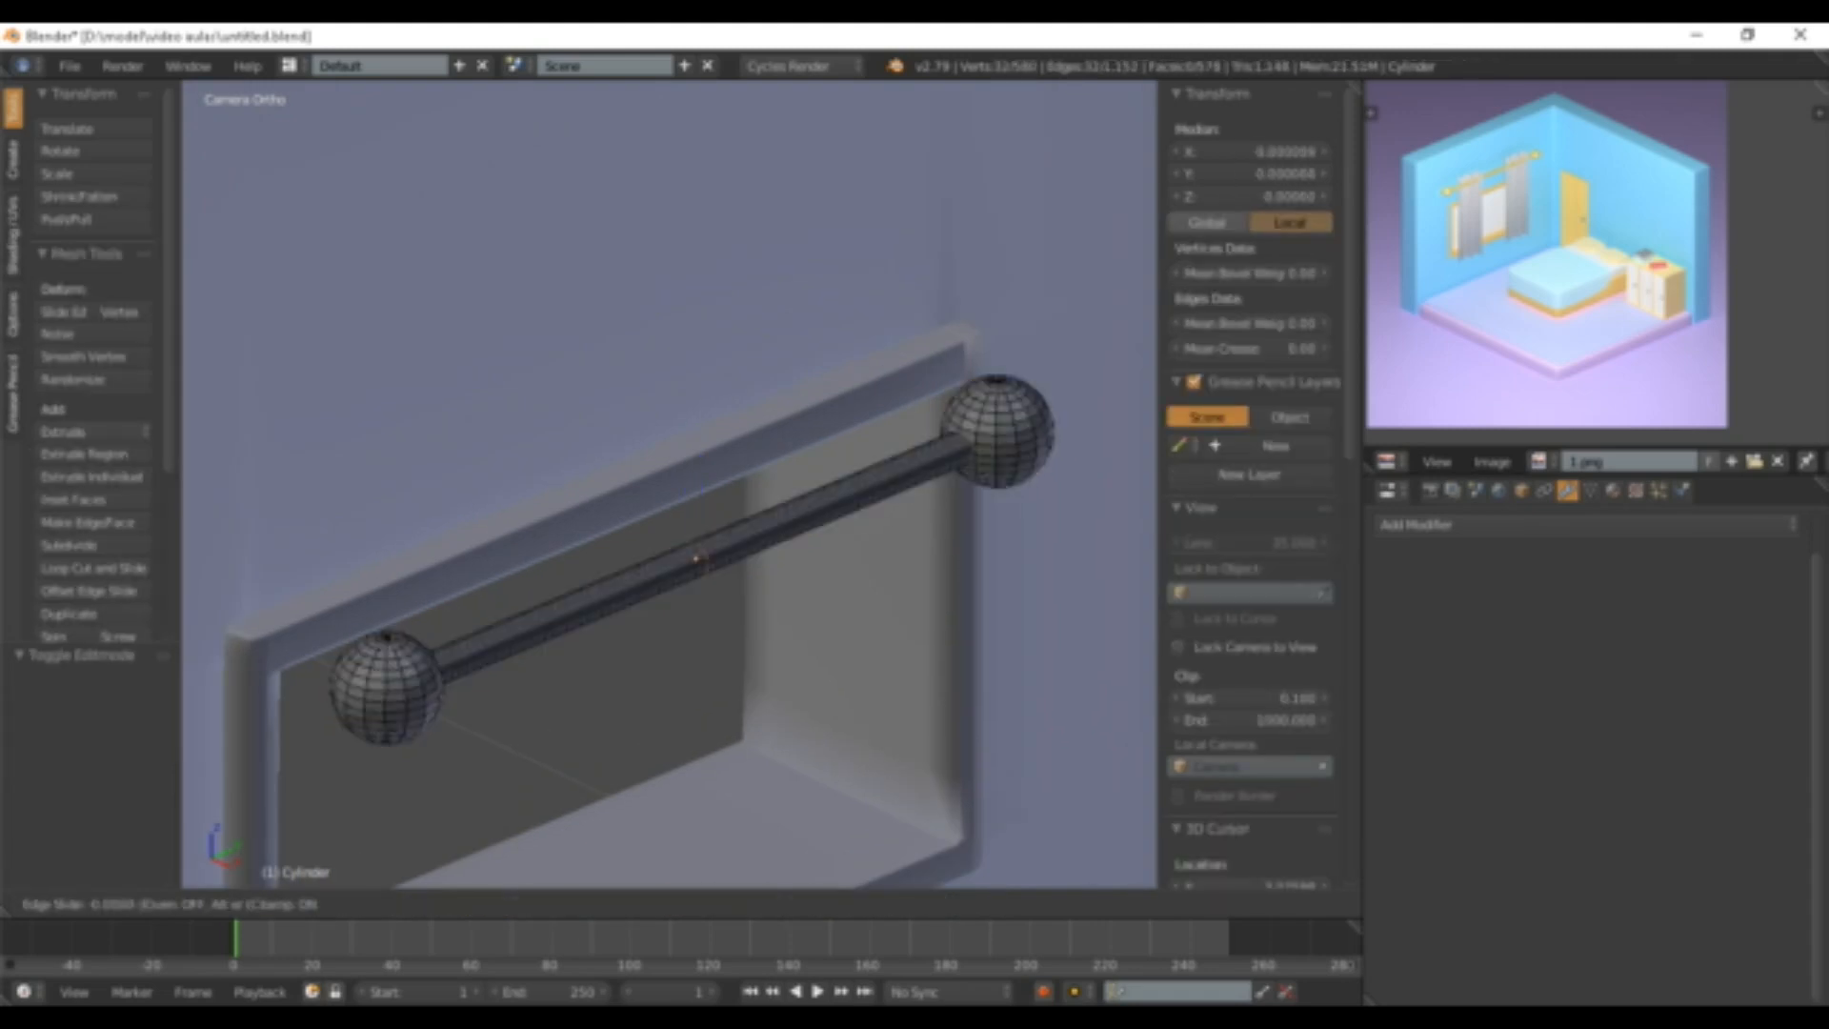
right_click(694, 556)
key("a")
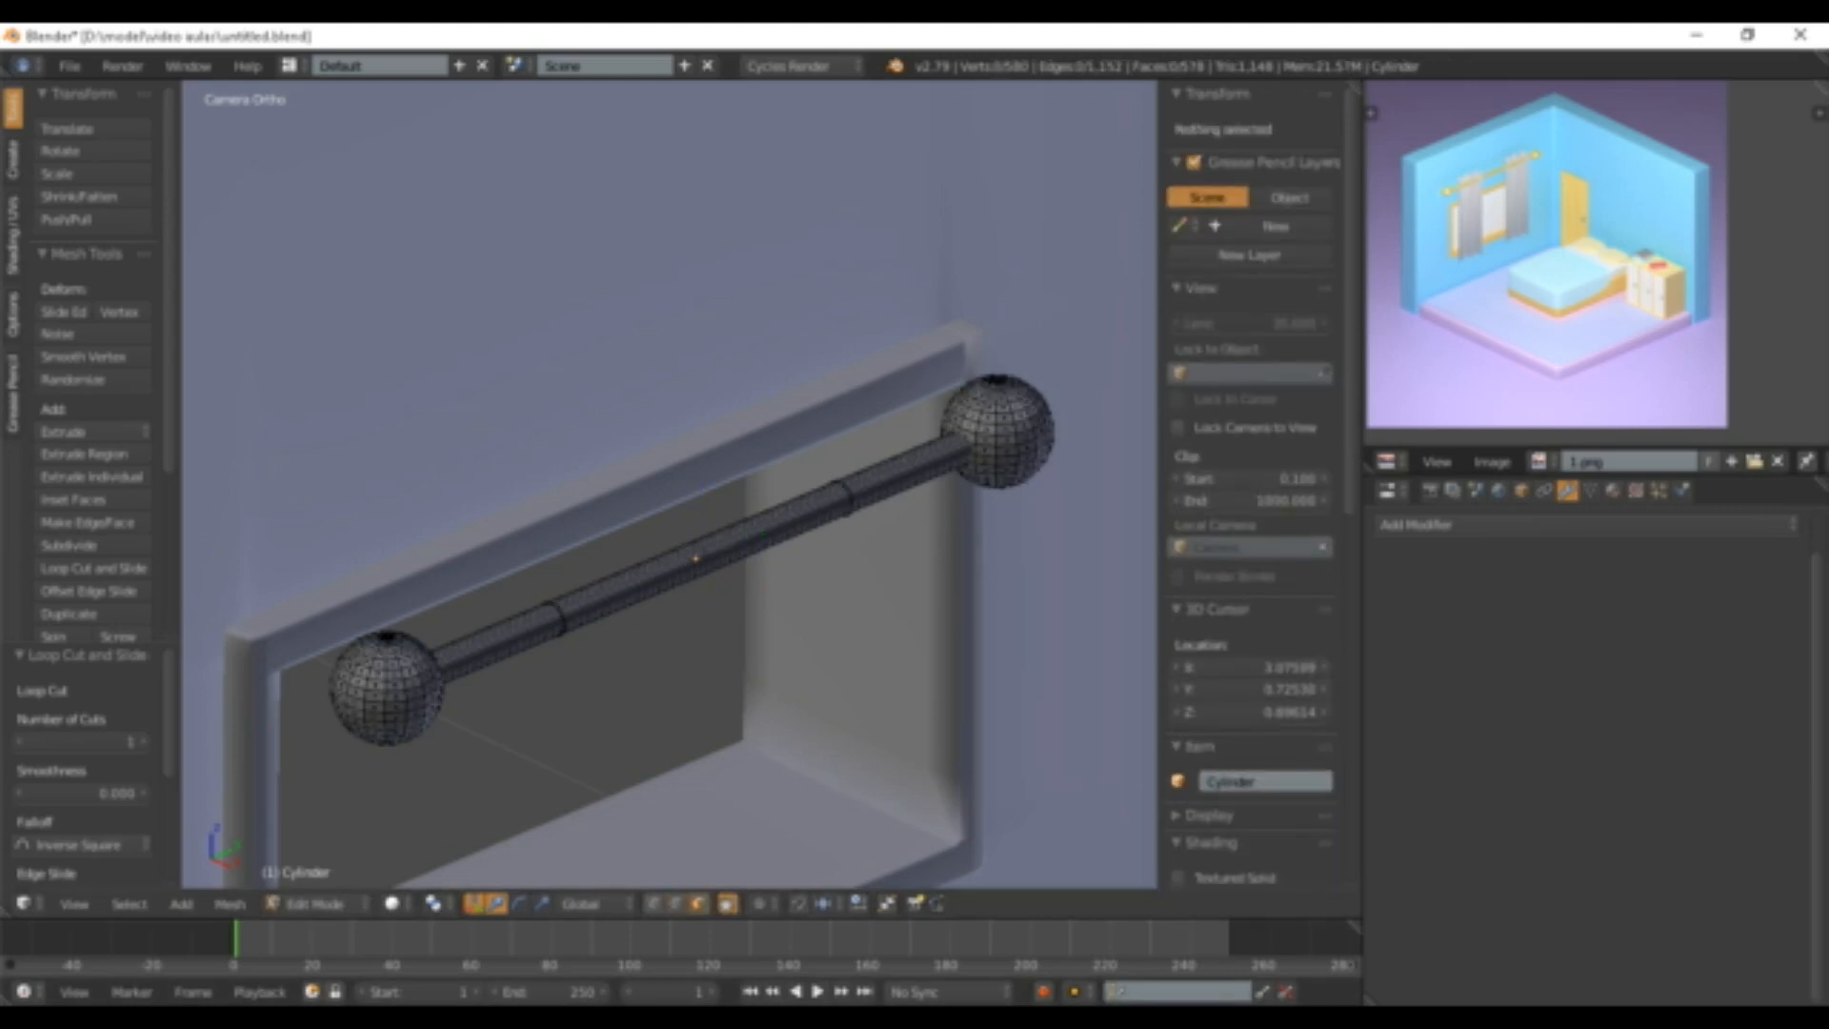
- In wireframe view, select the half of the curtain rod nearer the room corner, including its ball, and delete its faces
scroll(695, 555, "up", 5)
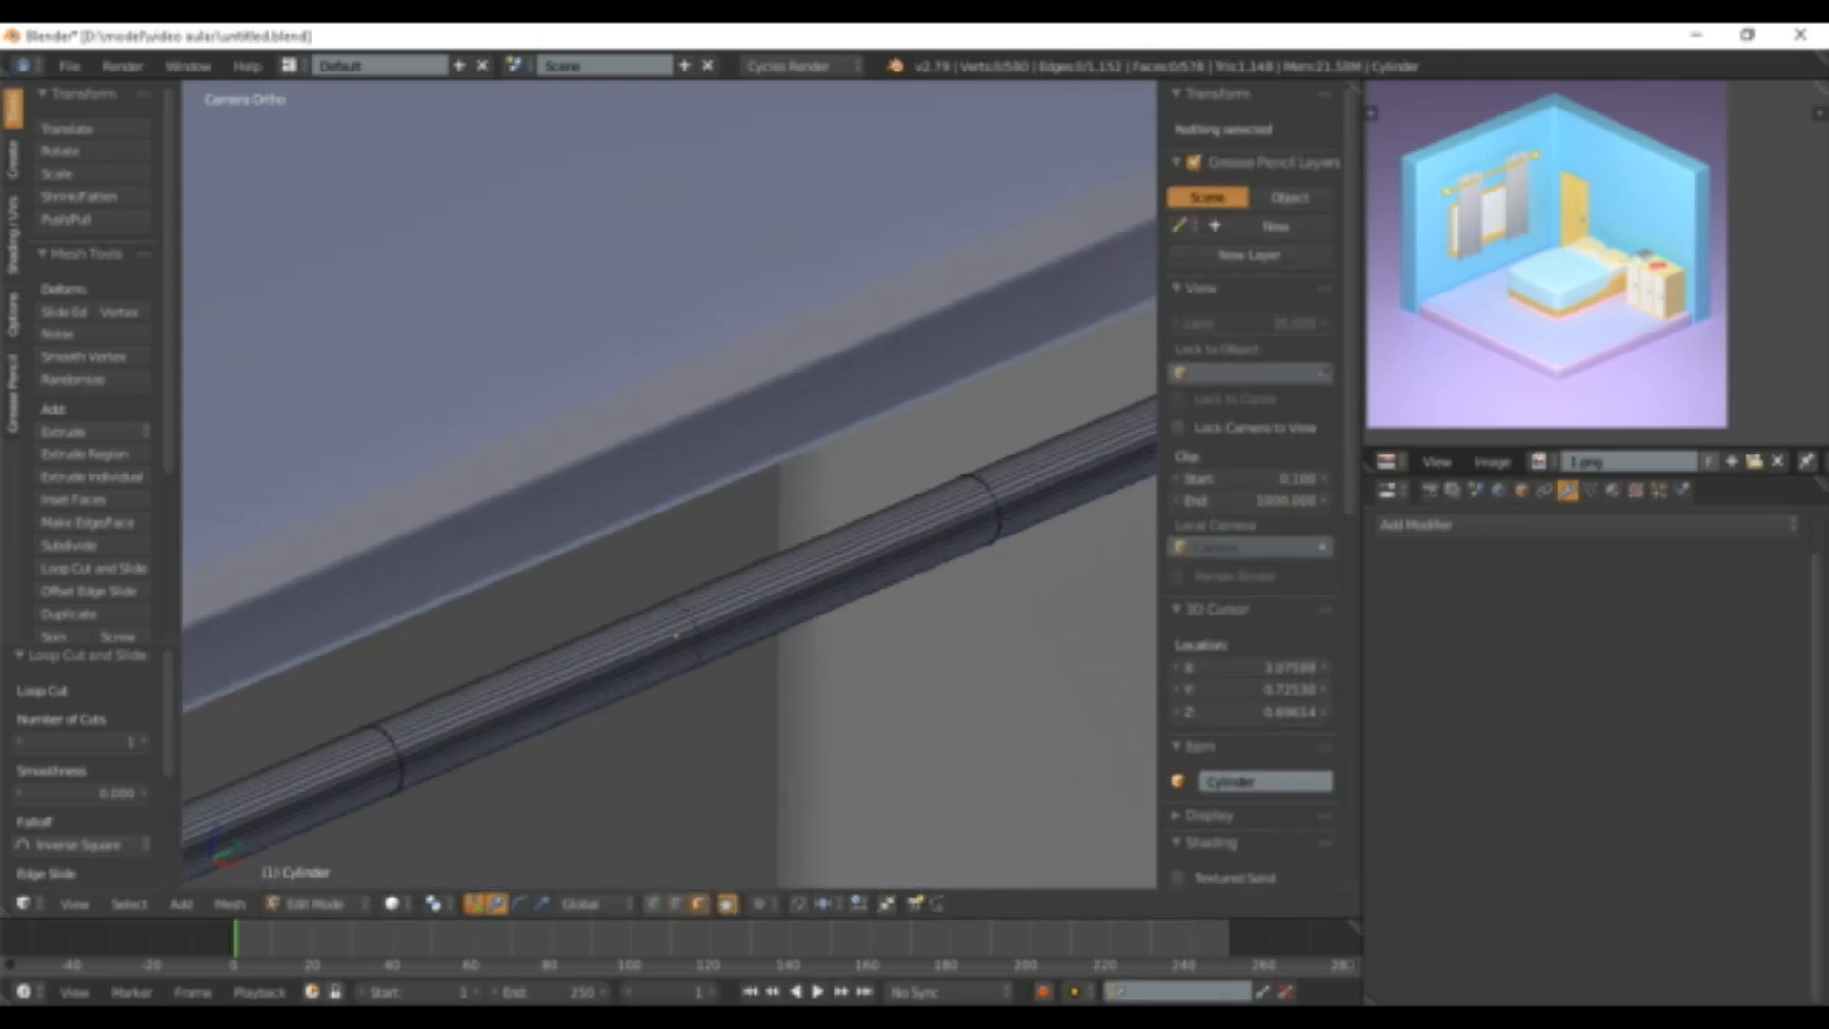
left_click(403, 938)
left_click(391, 903)
left_click(429, 846)
scroll(420, 684, "down", 4)
right_click(668, 578)
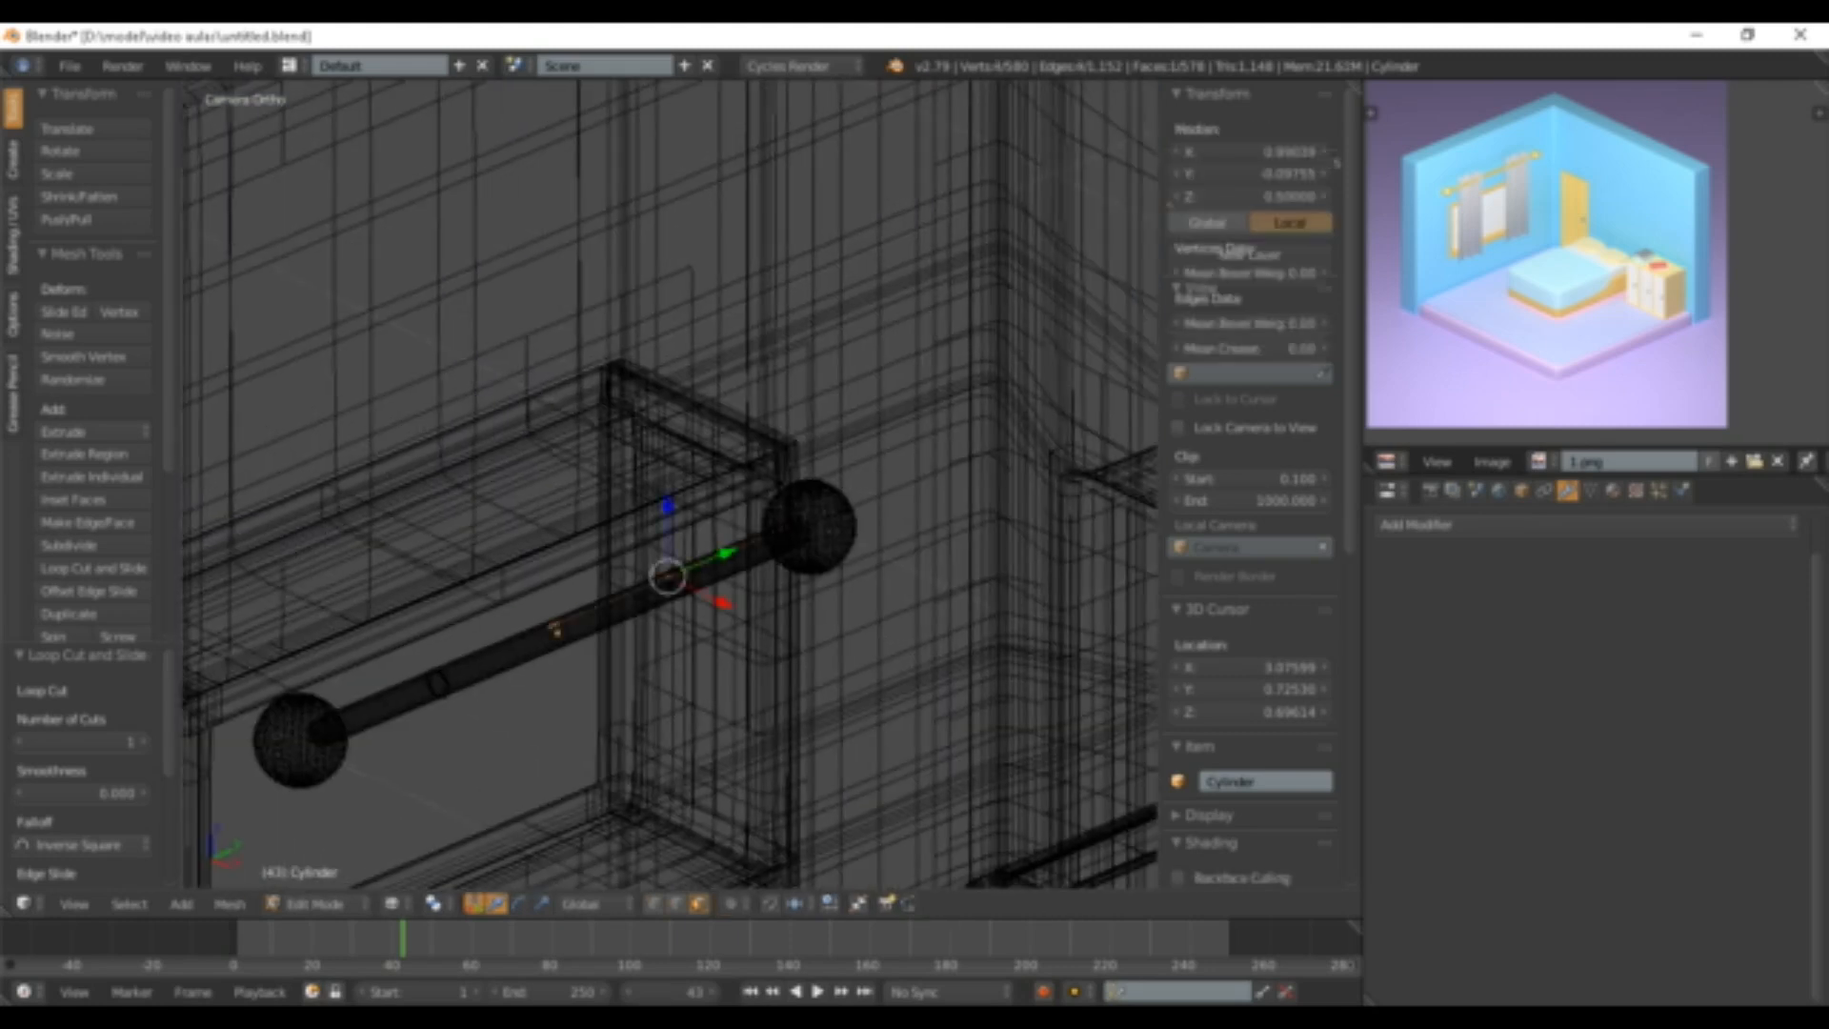
key("b")
left_click_drag(669, 426, 1018, 700)
key("b")
left_click_drag(651, 514, 809, 677)
key("b")
left_click_drag(727, 421, 768, 462)
left_click(398, 903)
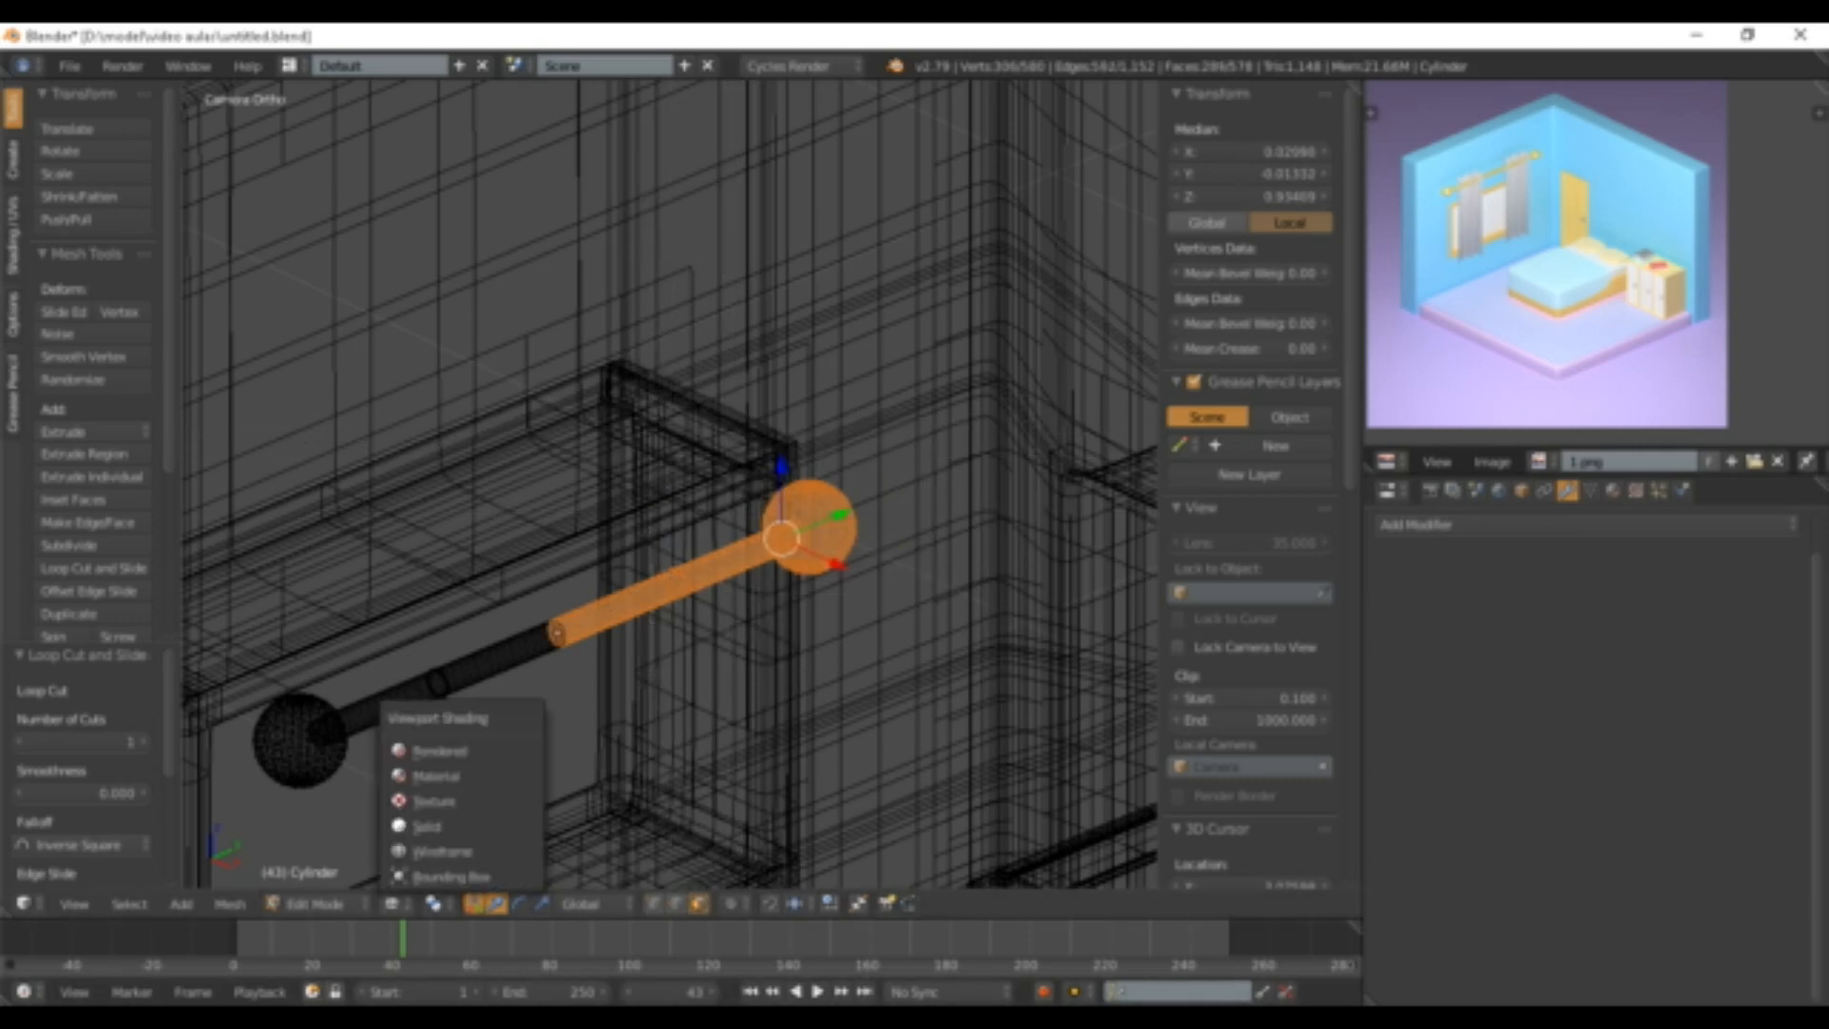
left_click(426, 826)
scroll(714, 497, "down", 4)
key("x")
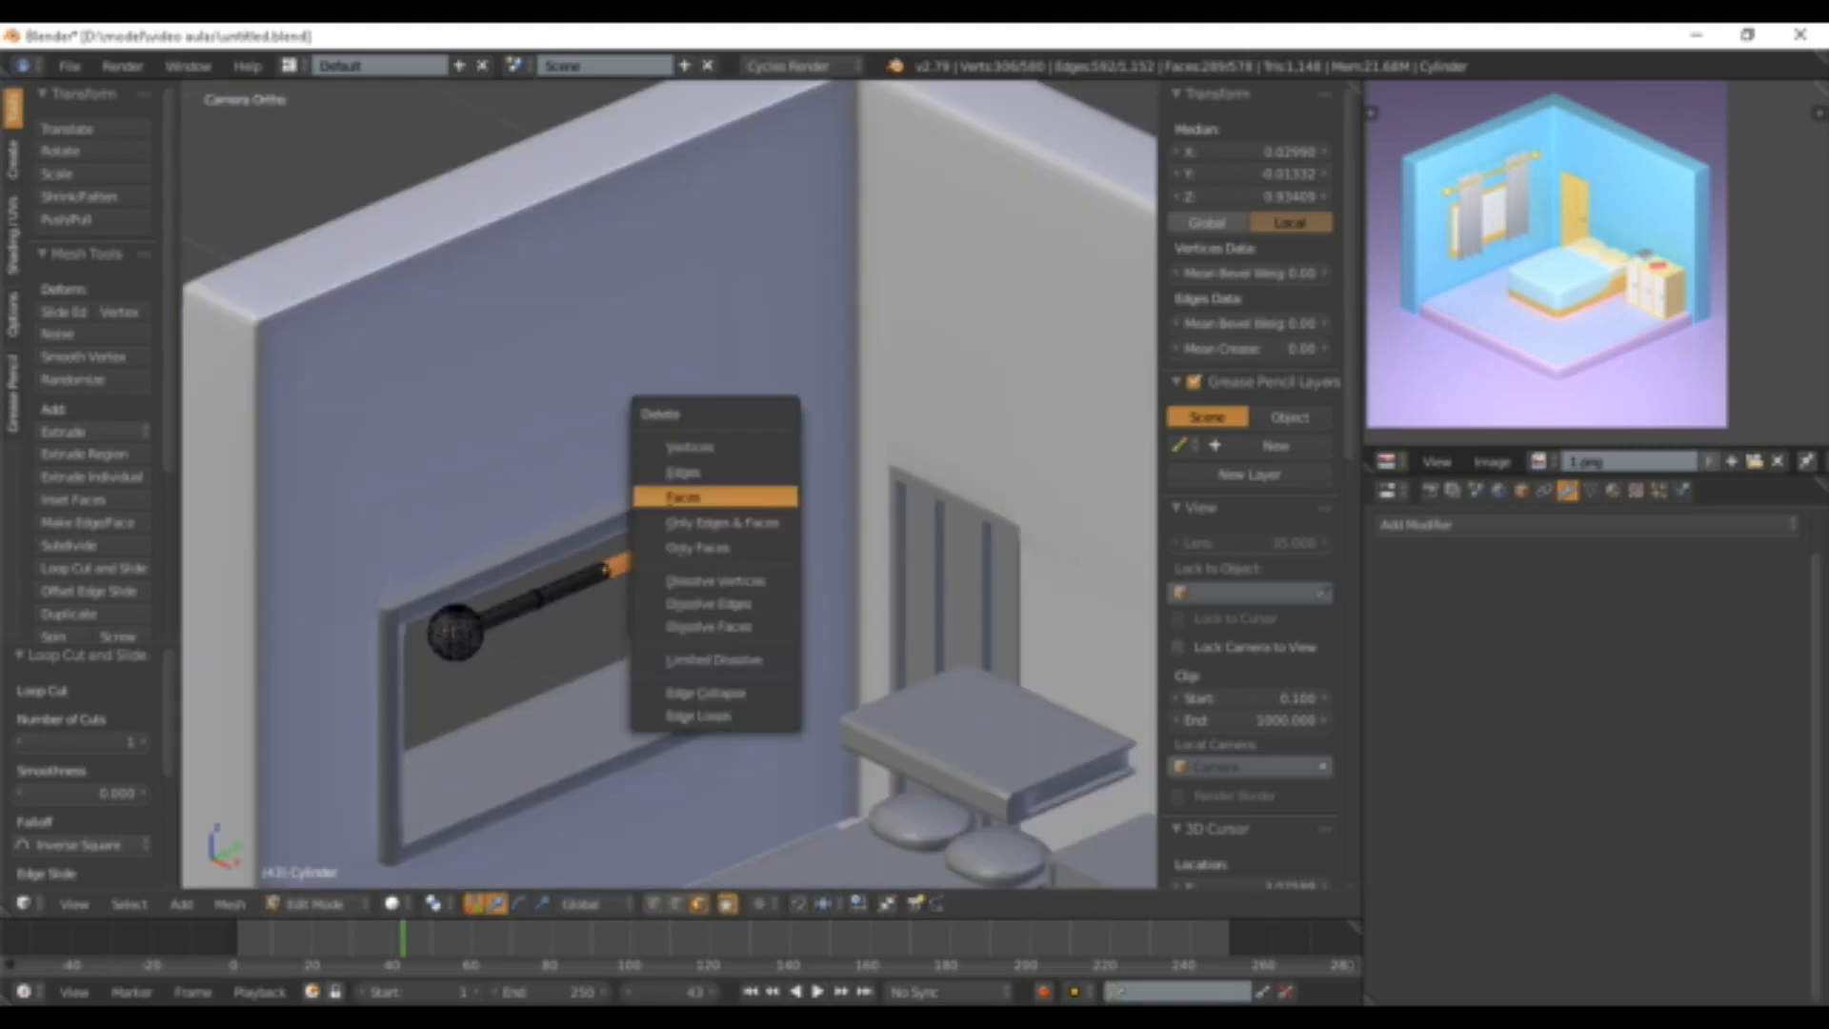
left_click(683, 496)
scroll(714, 497, "up", 5)
key("Tab")
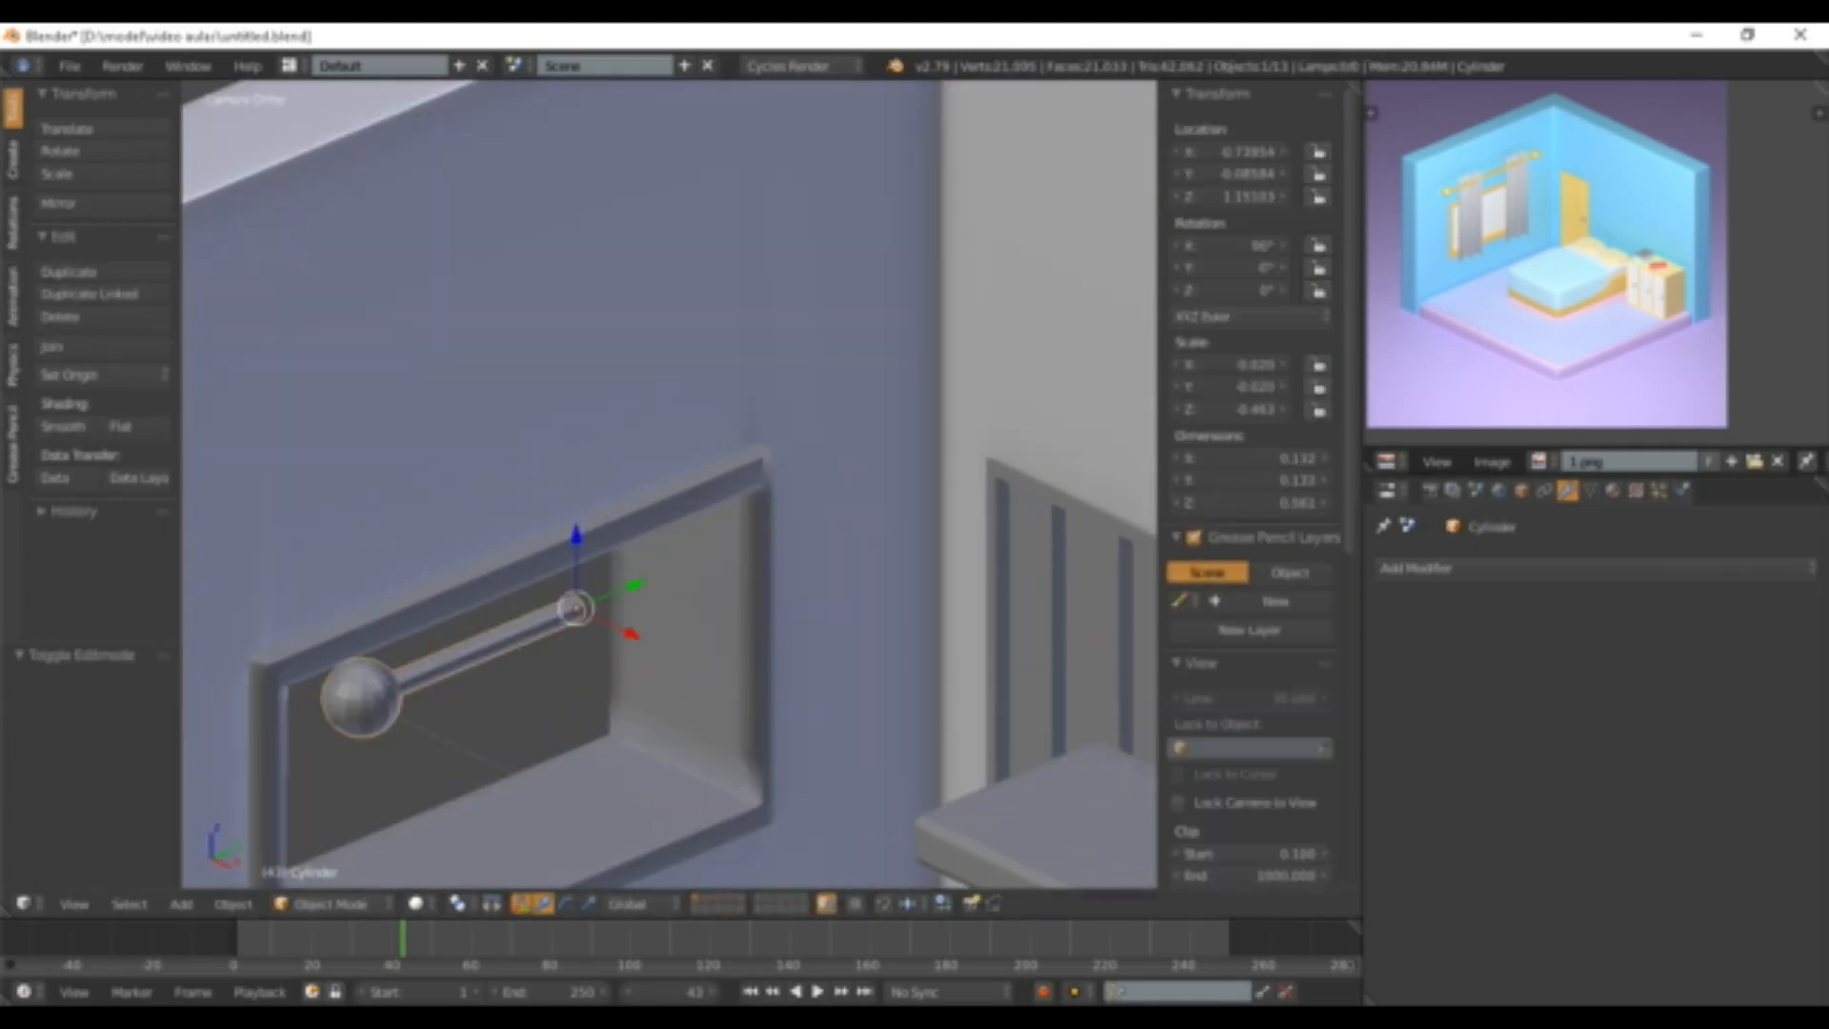
- Add a Mirror modifier to the rod and mirror it on the Z axis only
left_click(1430, 568)
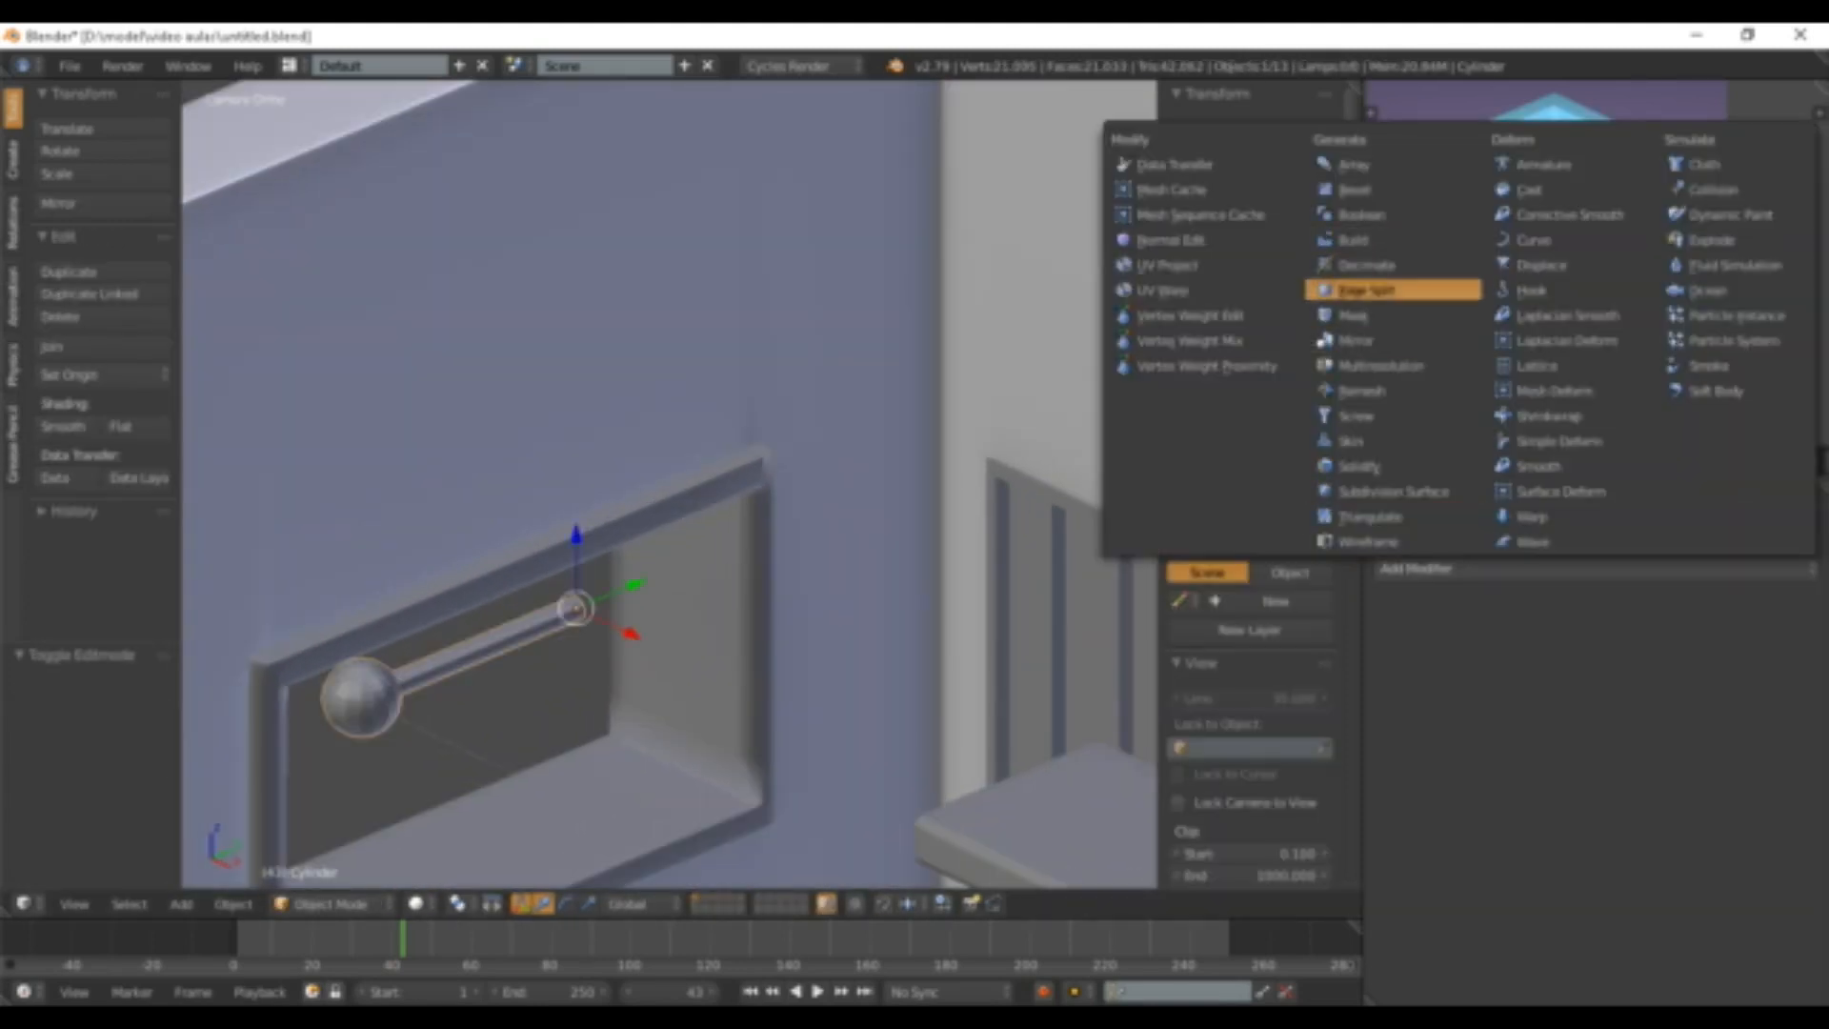
left_click(1355, 340)
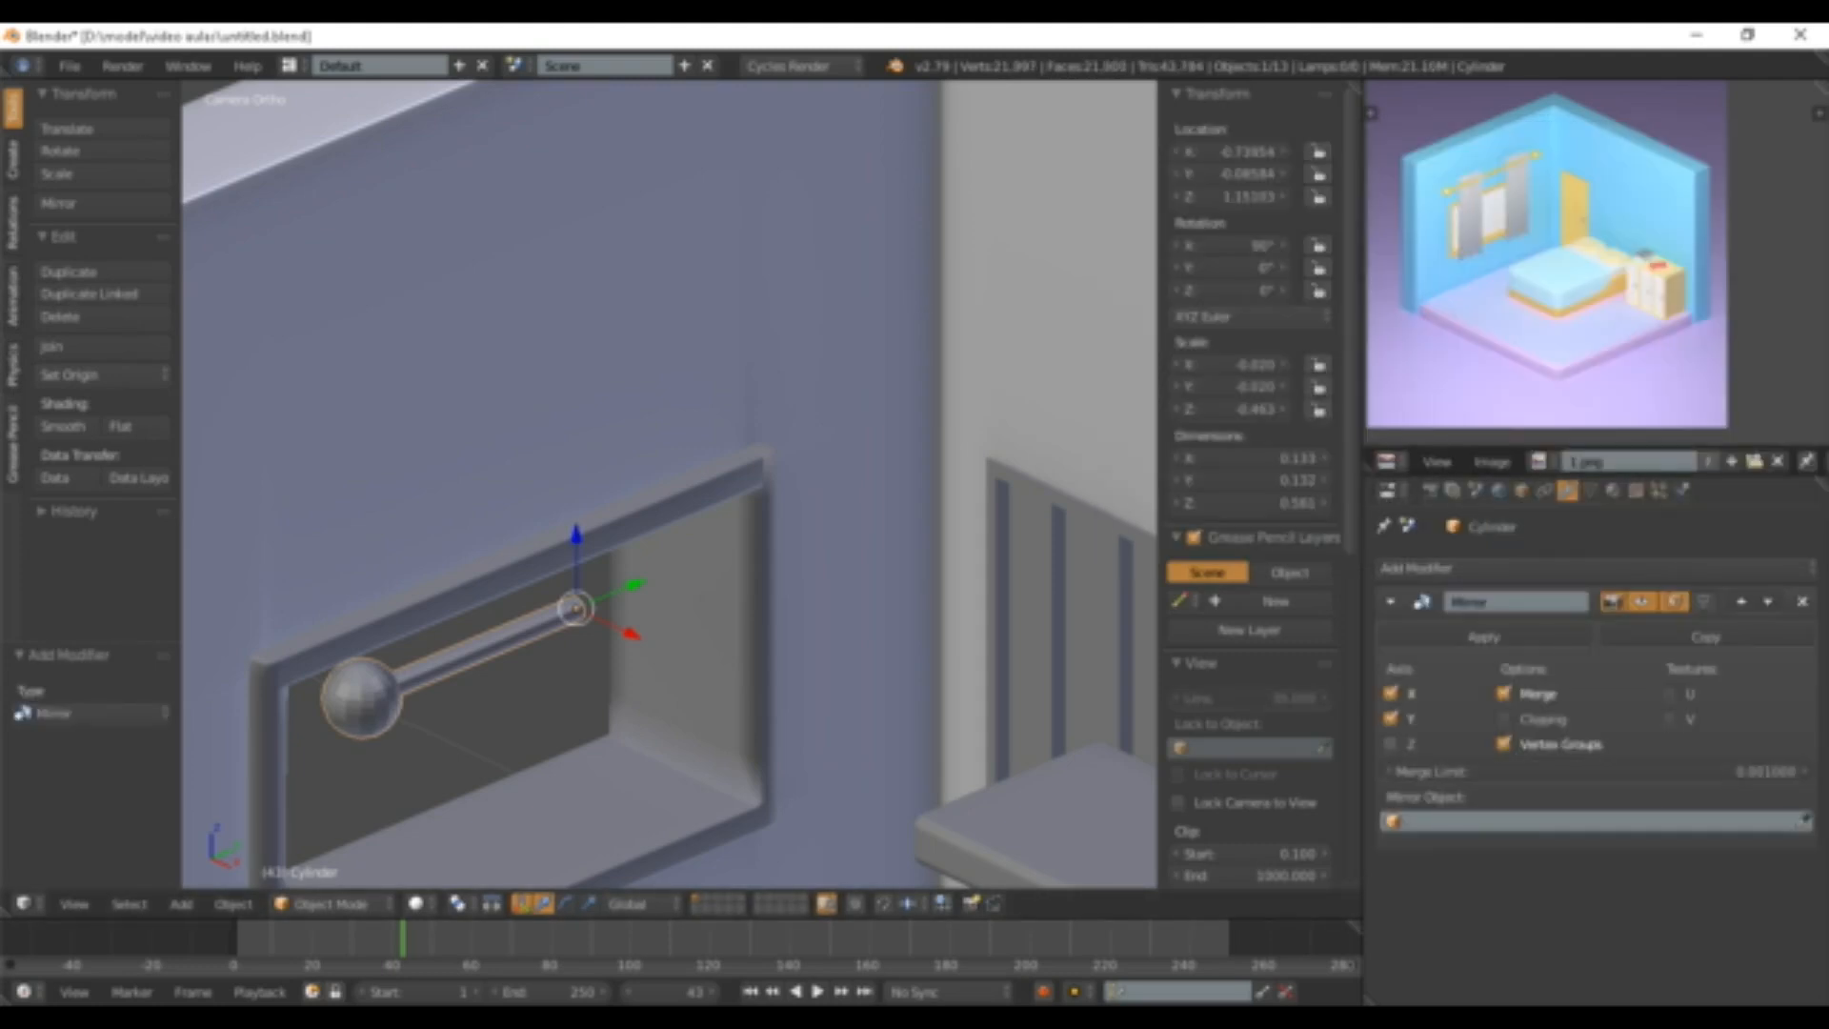
left_click(1390, 743)
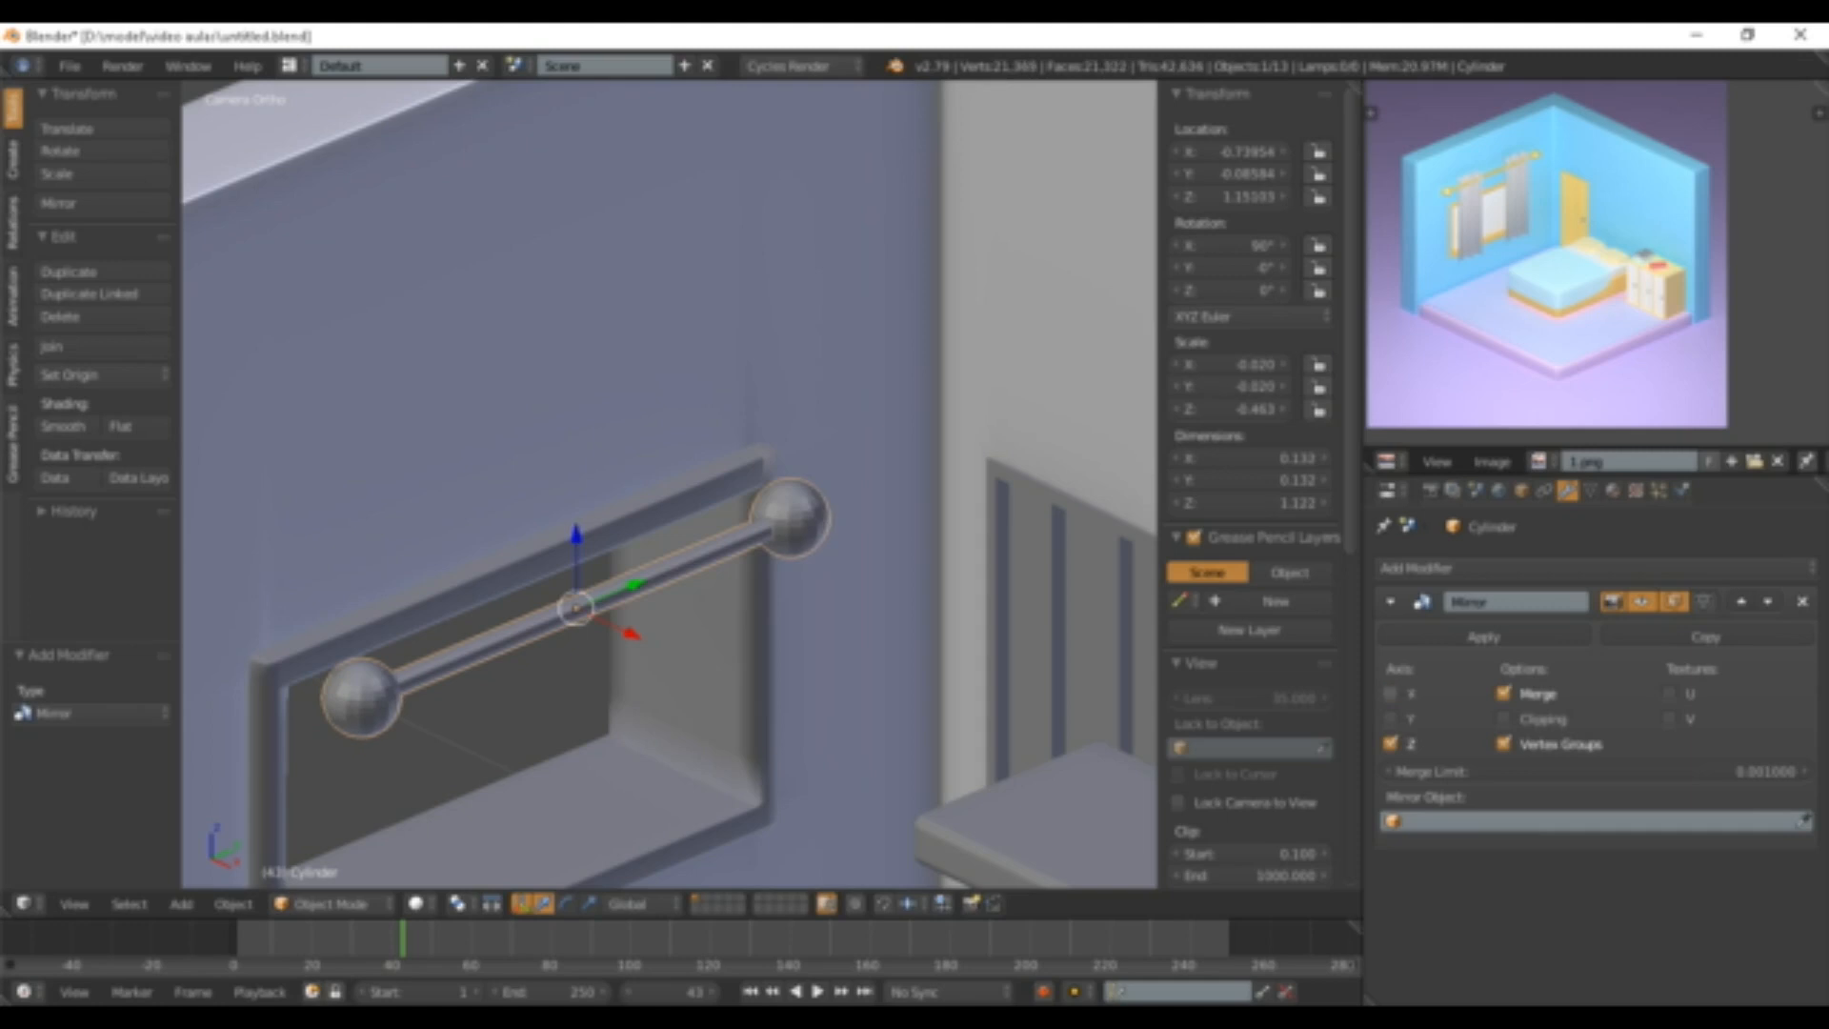
scroll(669, 484, "down", 2)
scroll(669, 484, "up", 1)
scroll(669, 484, "down", 1)
scroll(670, 484, "up", 1)
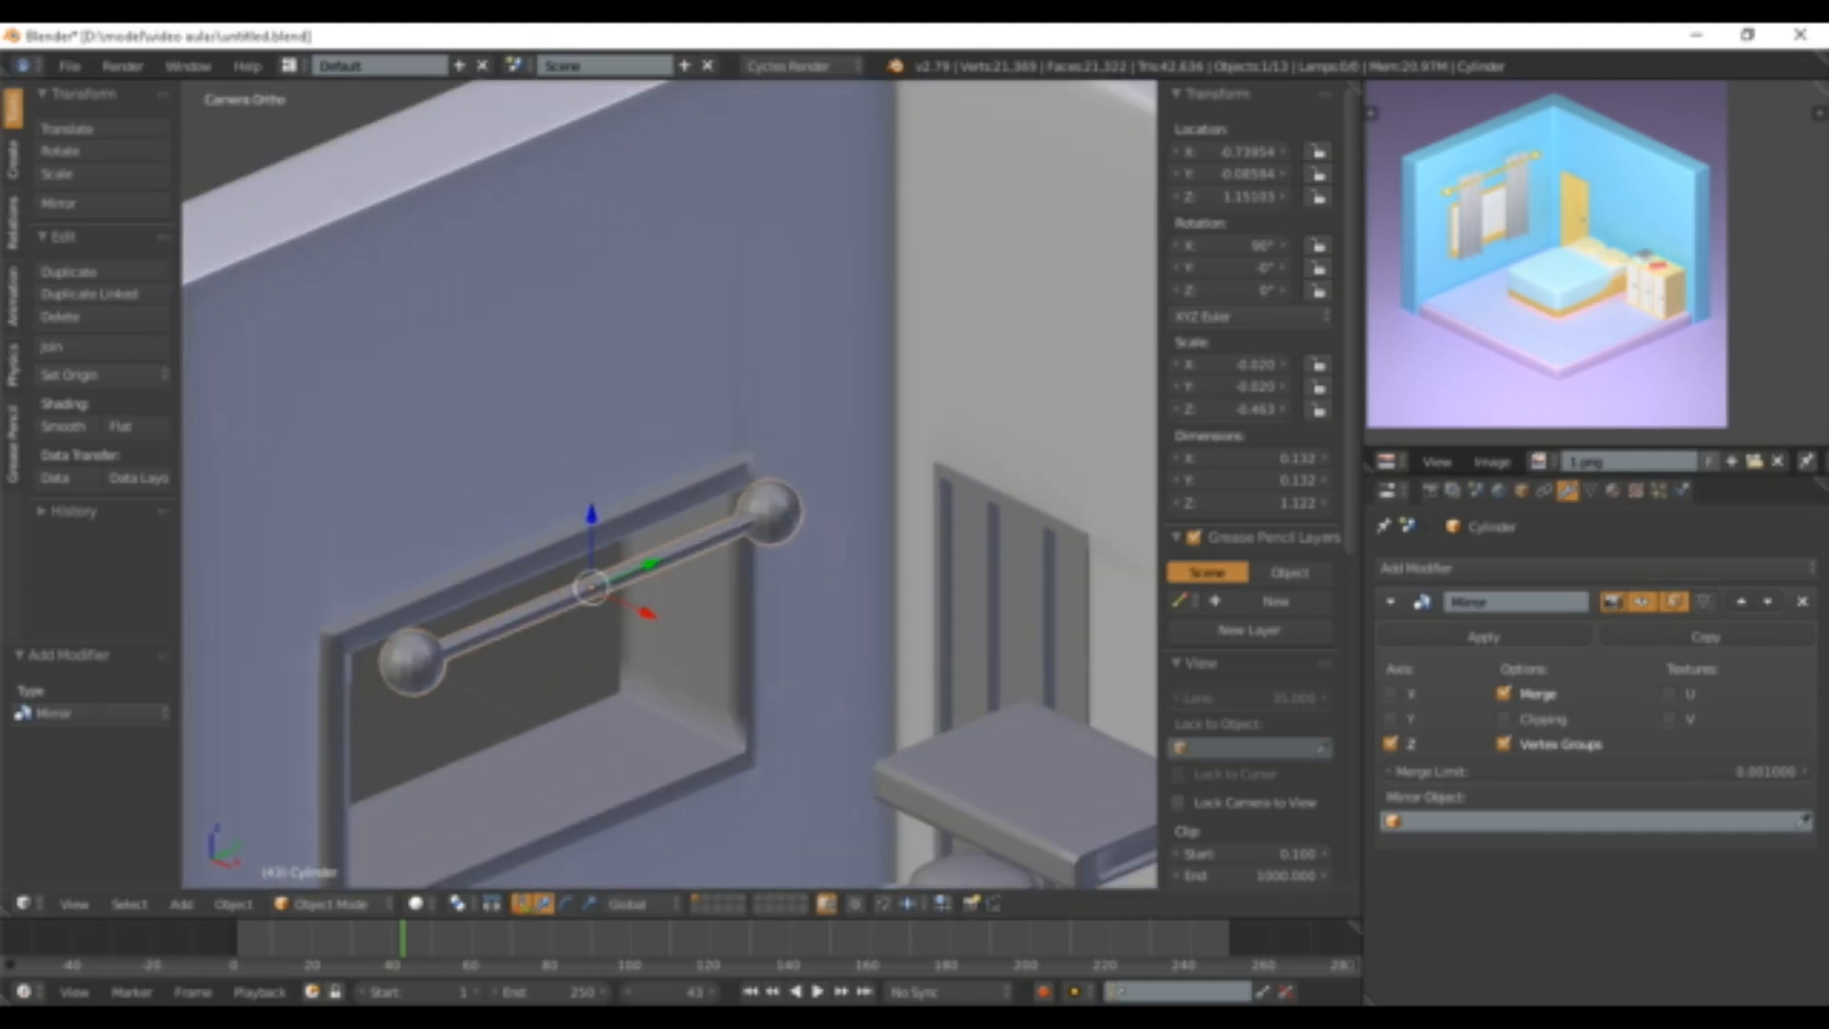
- Select the entire remaining half of the rod mesh in wireframe and move it outward about 0.097 along Y
key("Tab")
scroll(669, 484, "down", 2)
middle_click_drag(670, 484, 748, 444, "shift")
scroll(670, 484, "up", 2)
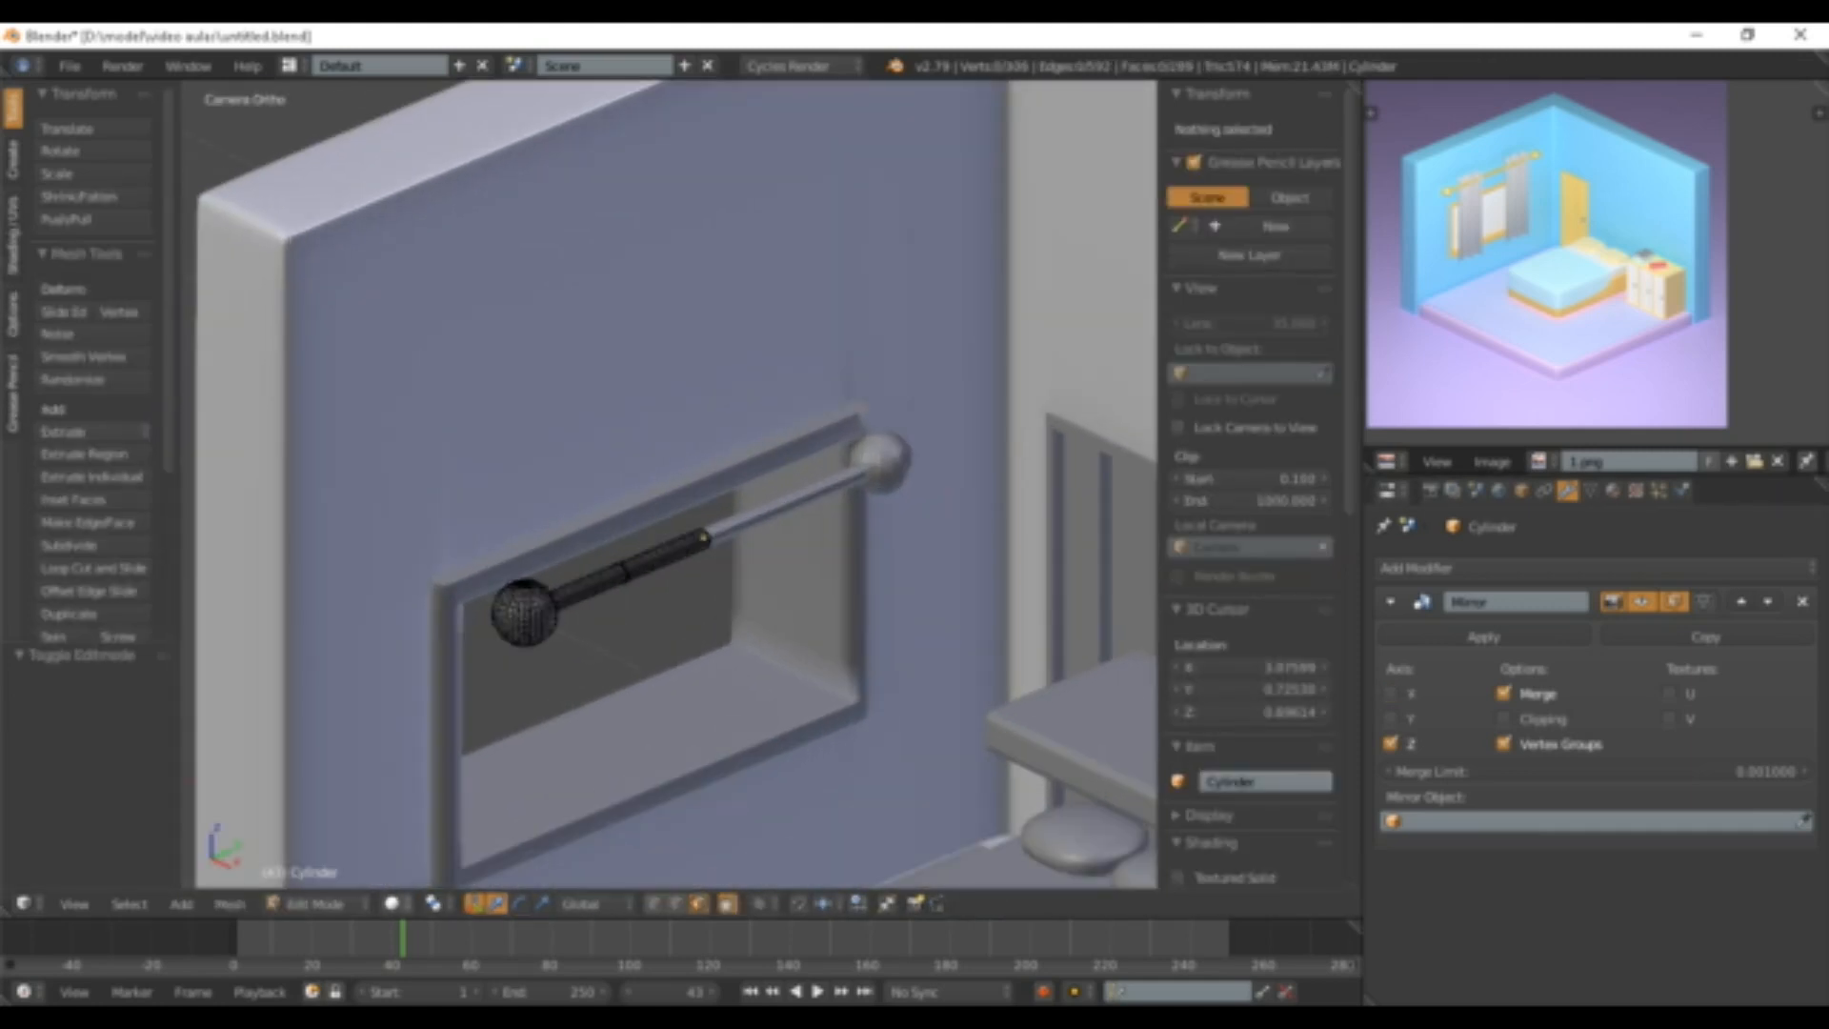
left_click(391, 903)
left_click(419, 844)
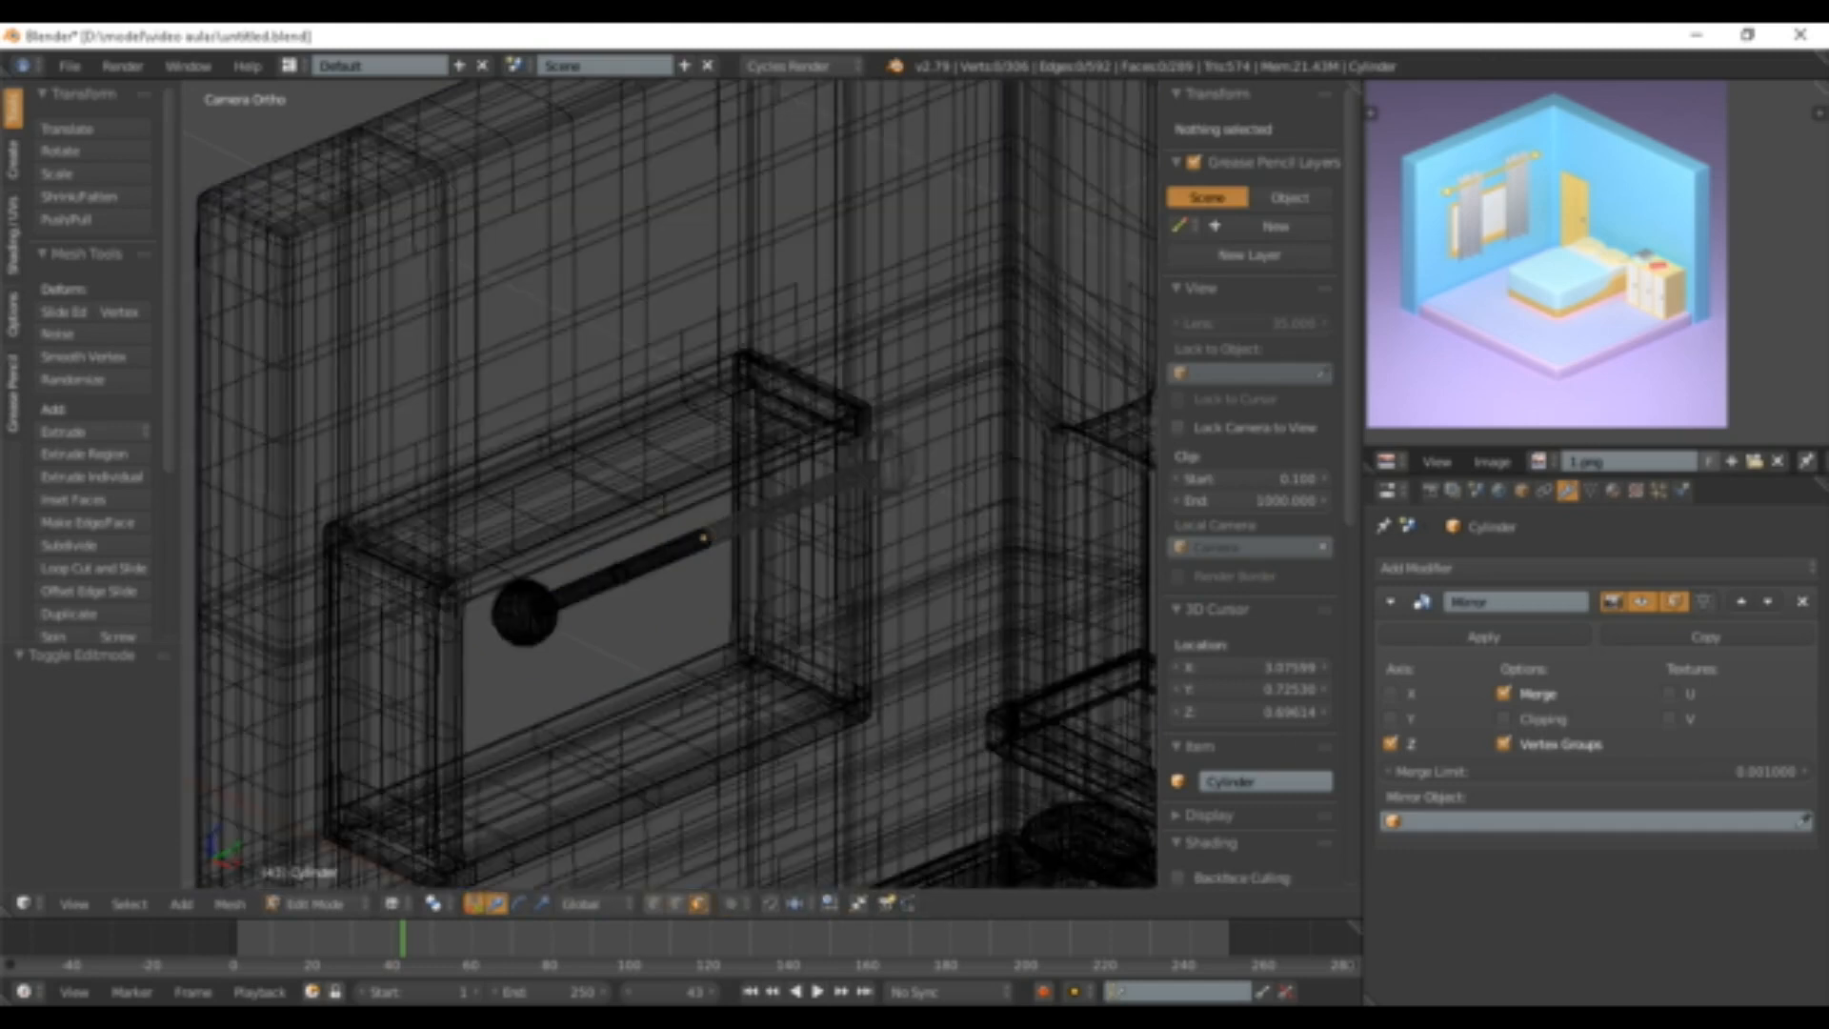
key("c")
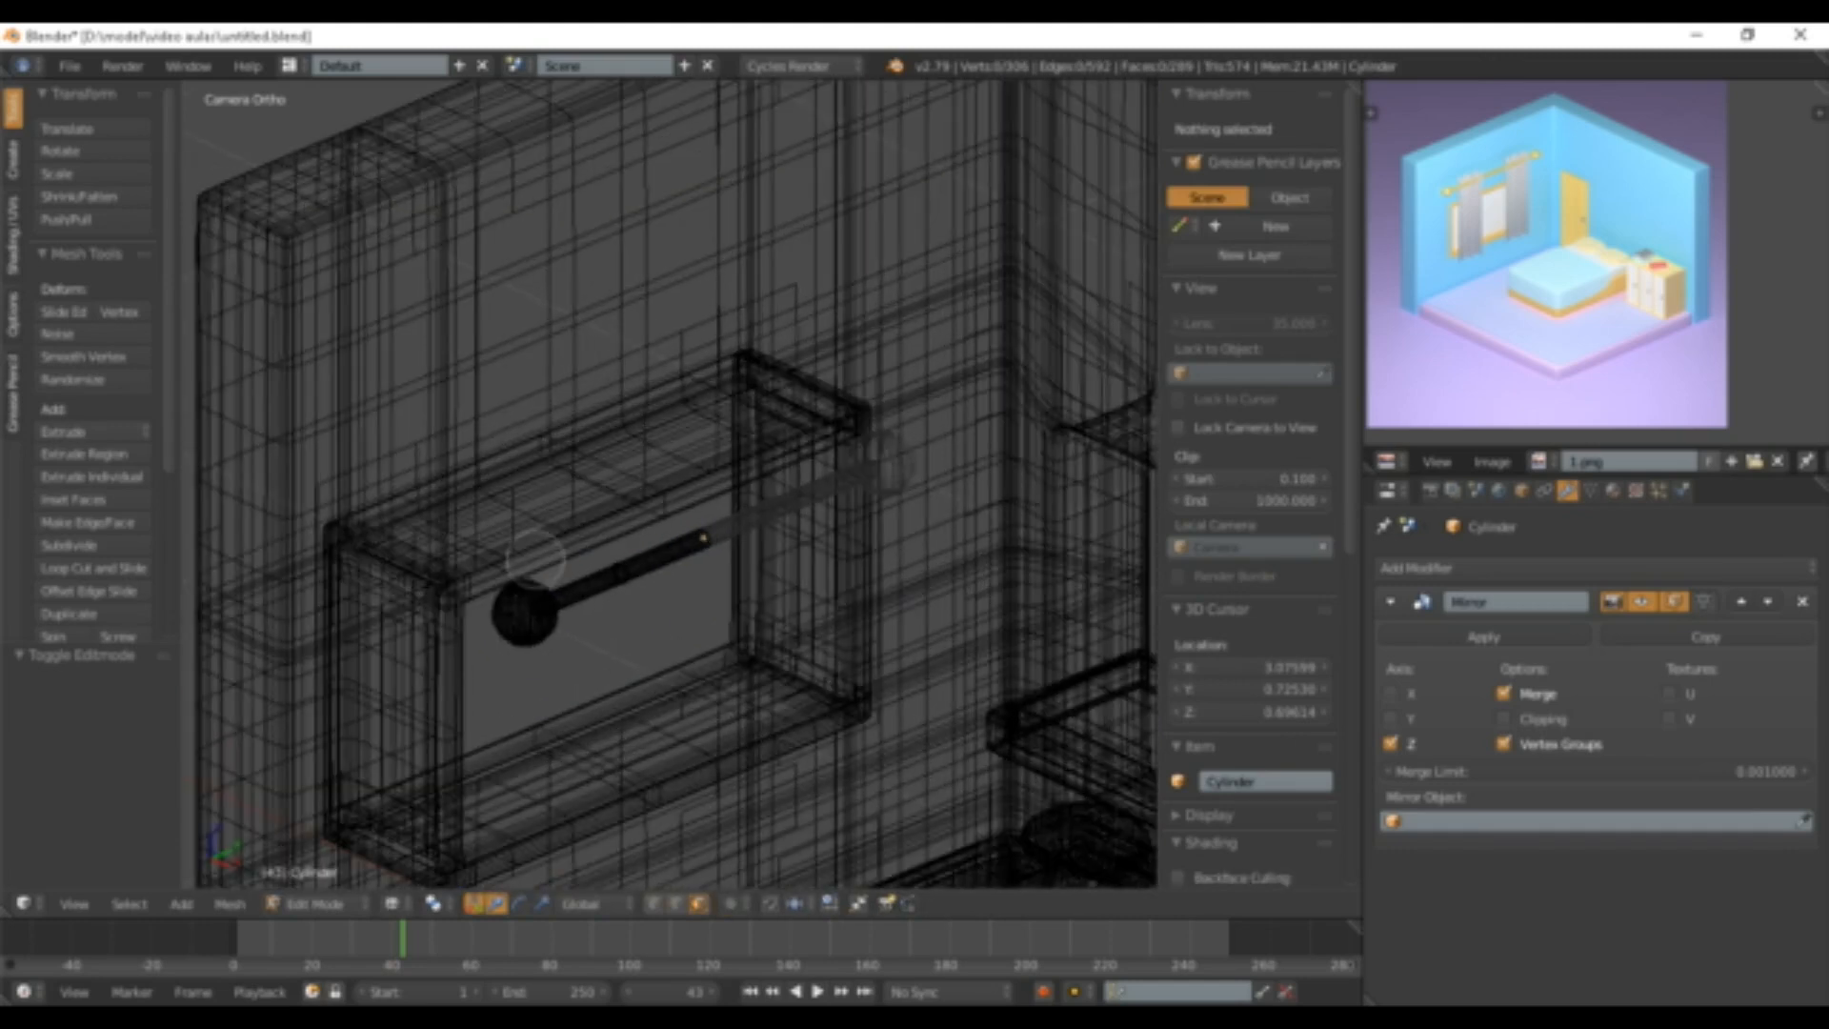
scroll(541, 610, "down", 7)
mouse_move(542, 610)
left_mouse_down()
mouse_move(704, 534)
mouse_move(640, 560)
left_mouse_up()
key("Escape")
left_click(390, 903)
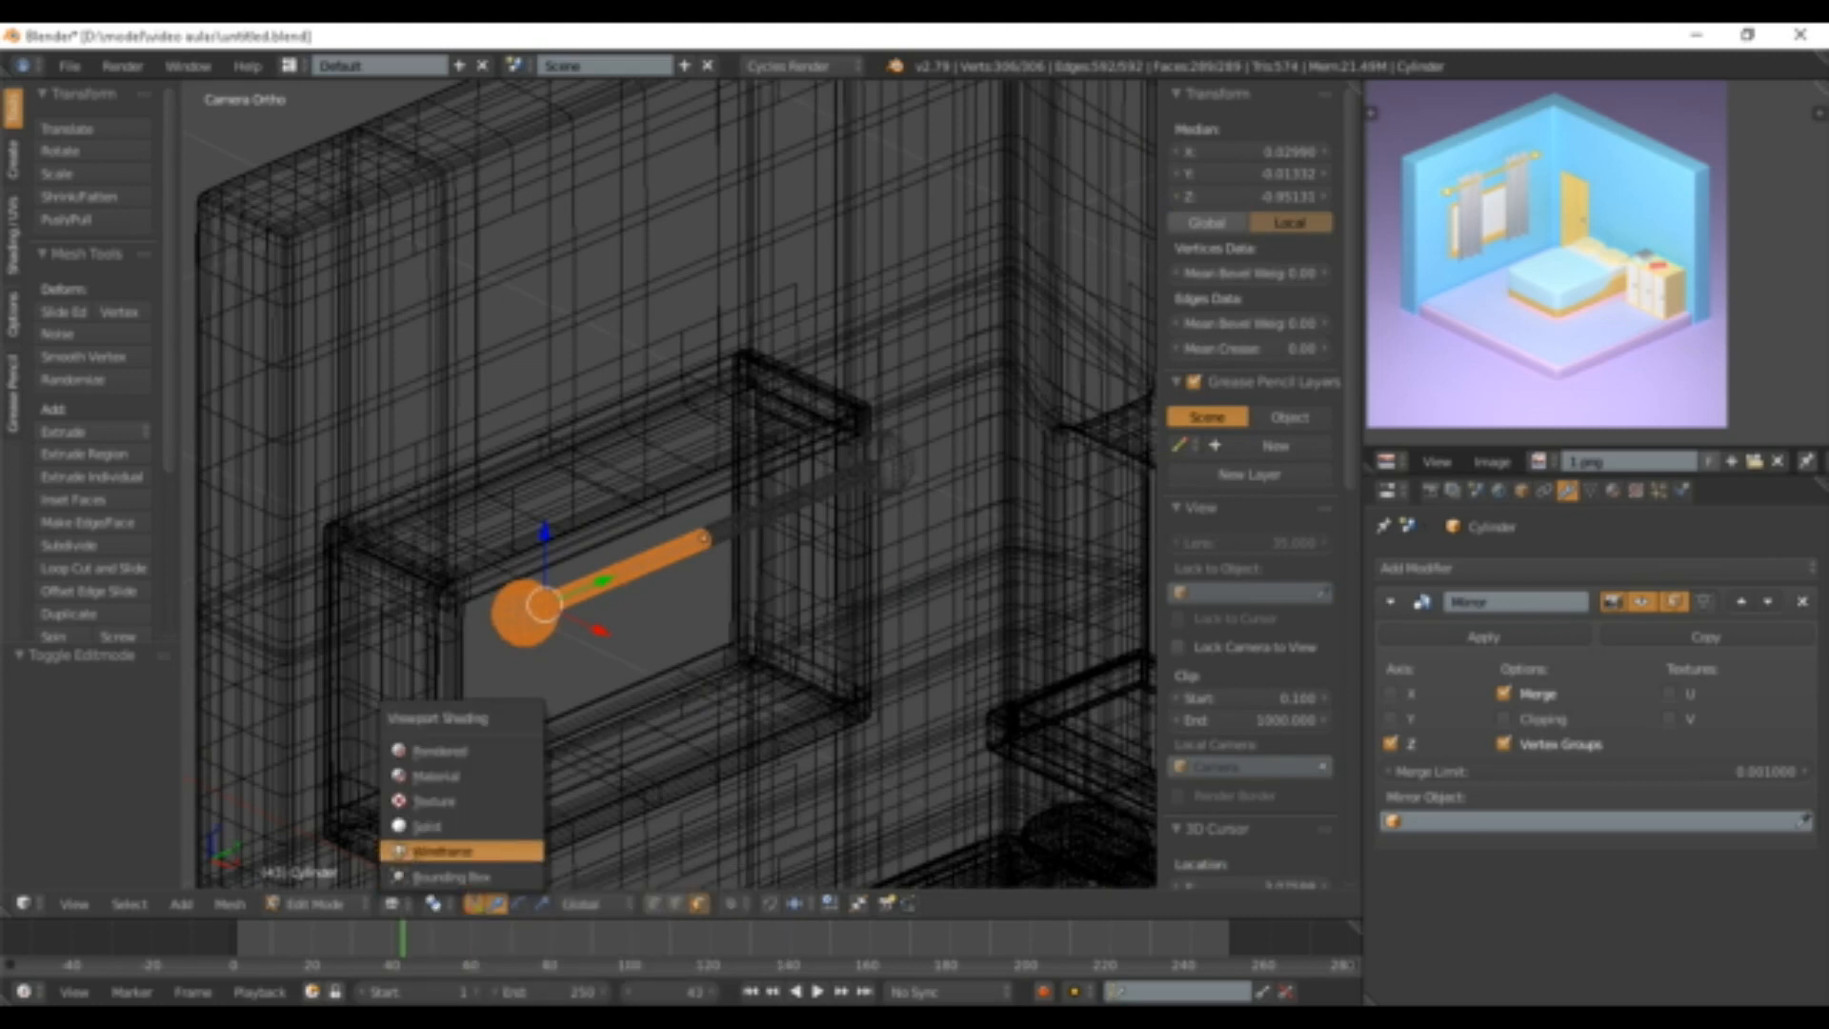
left_click(420, 824)
scroll(669, 495, "up", 2)
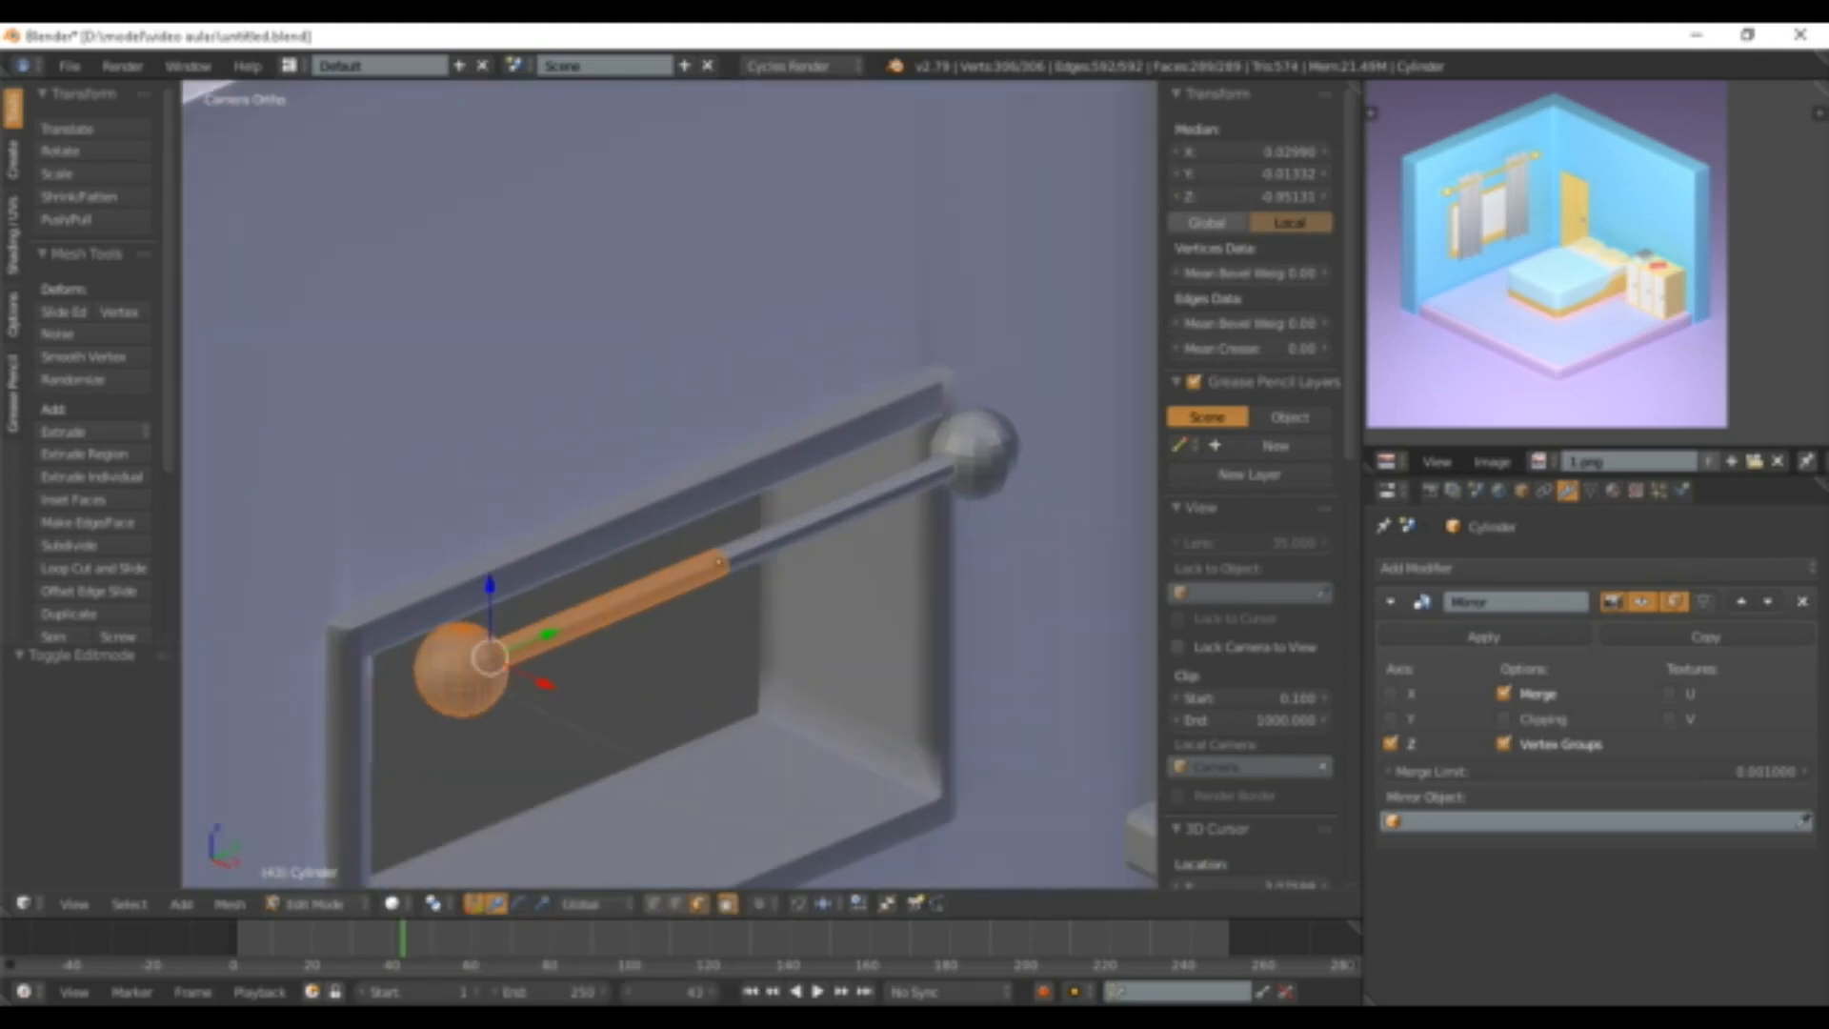
key("g")
key("y")
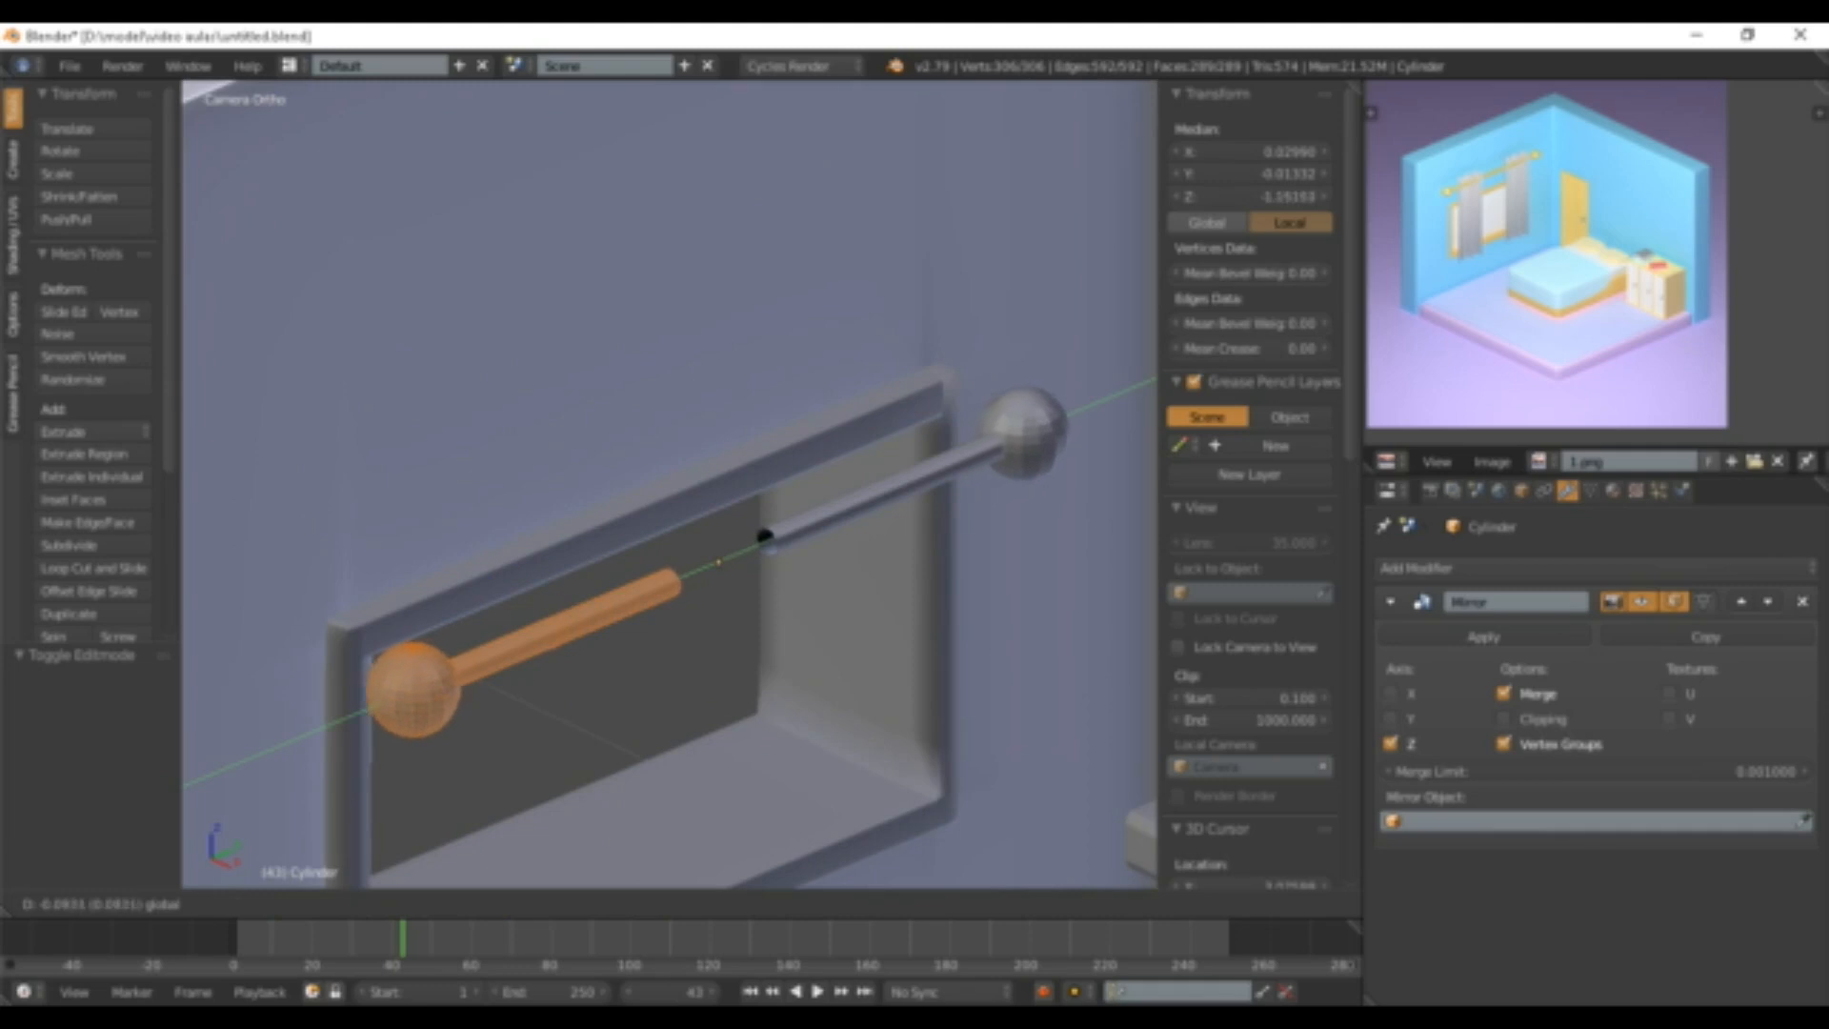
left_click(757, 530)
scroll(736, 519, "down", 2)
scroll(736, 520, "up", 1)
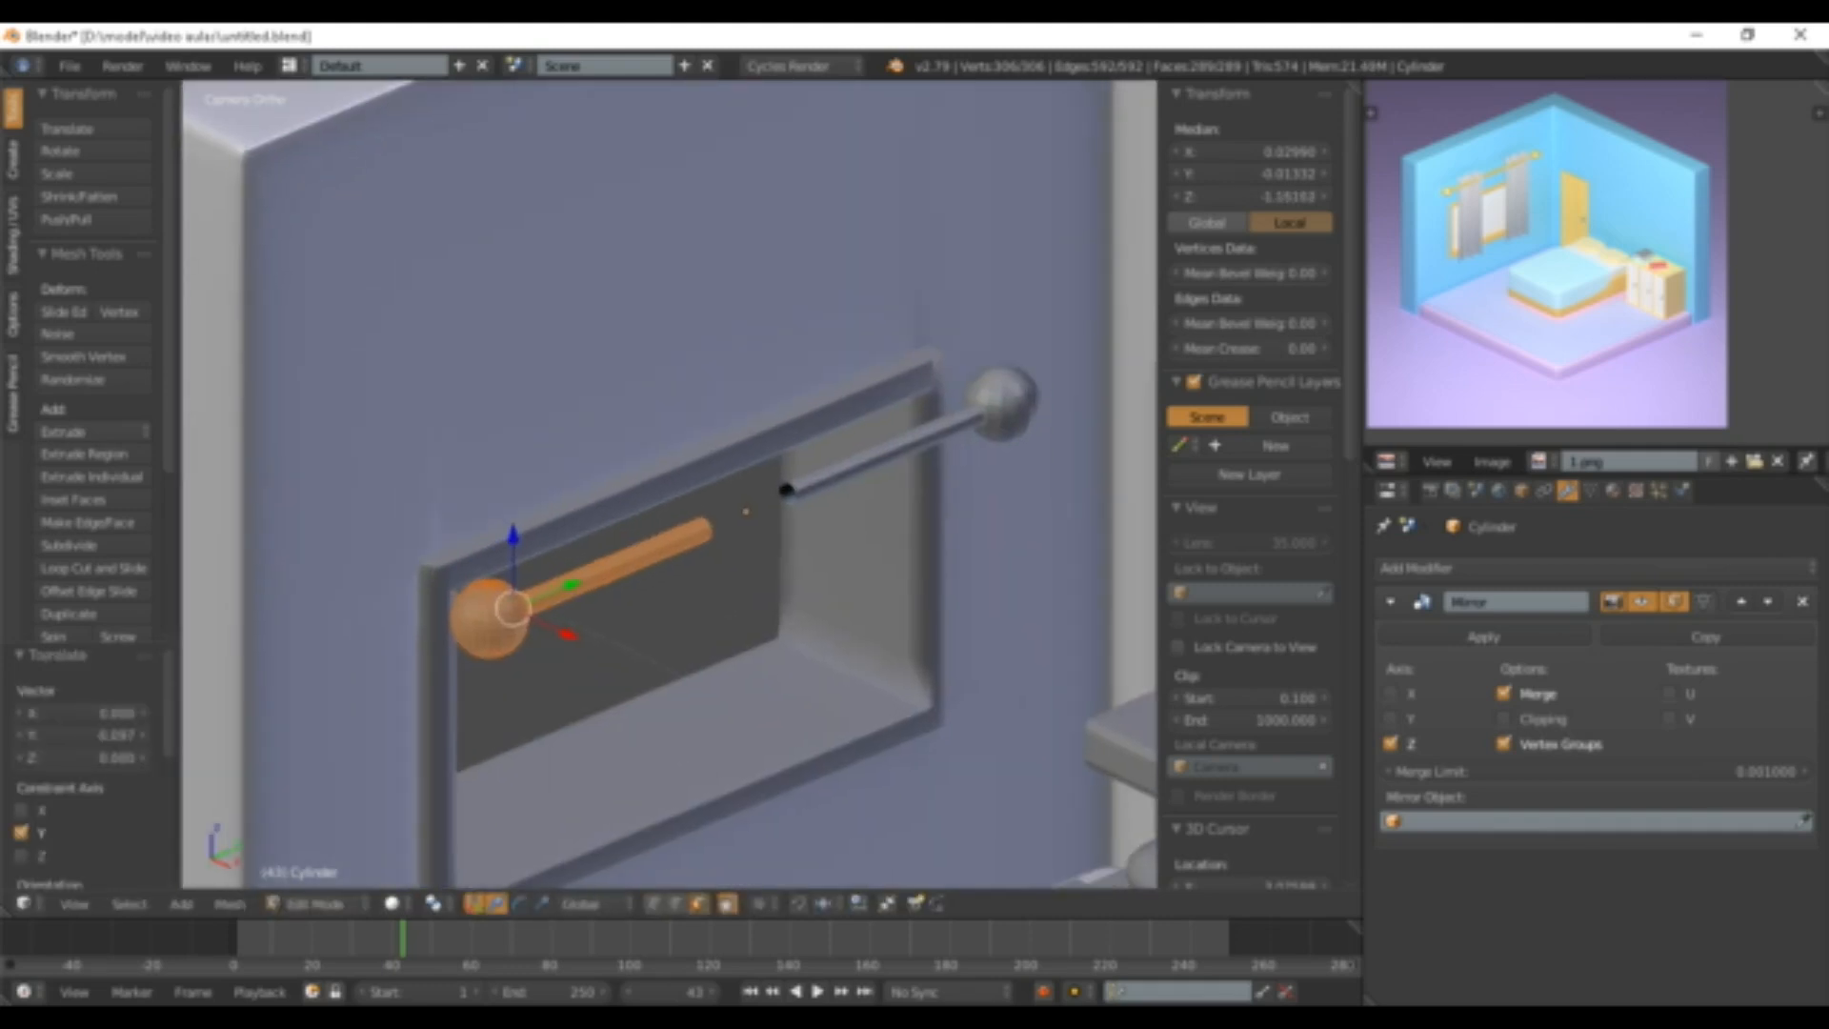
key("s")
key("y")
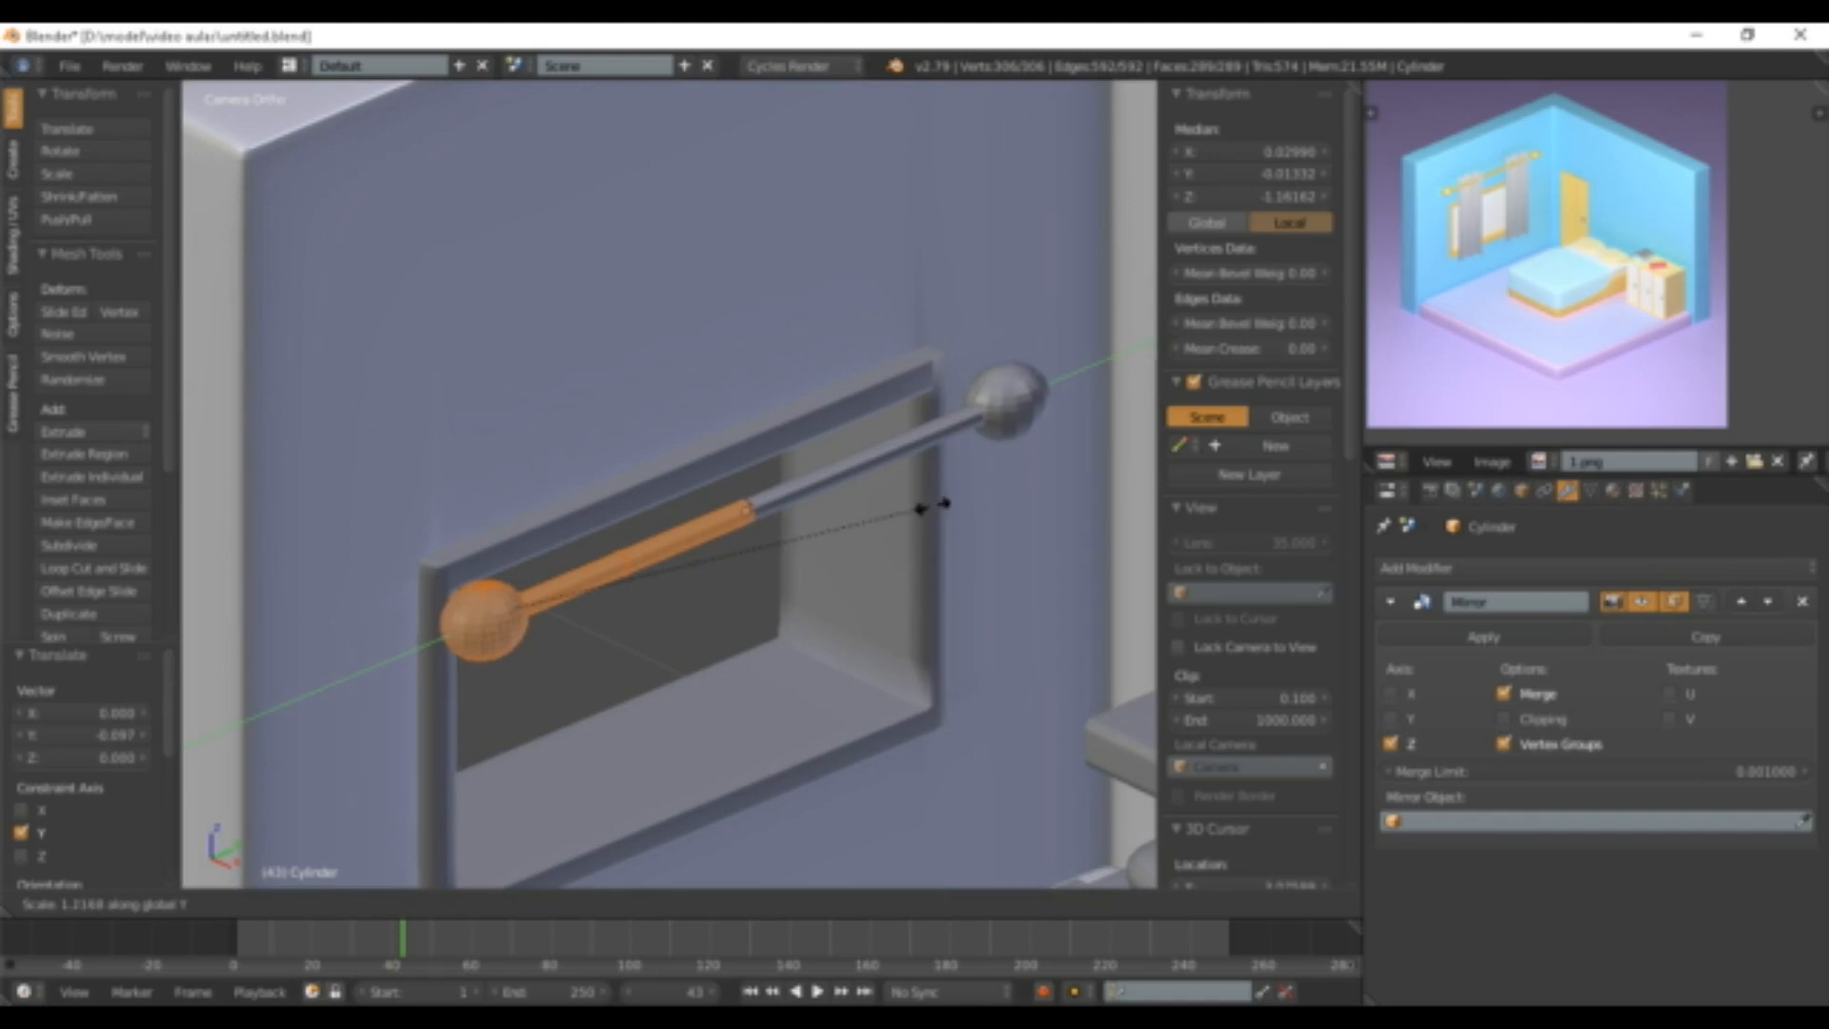
right_click(910, 518)
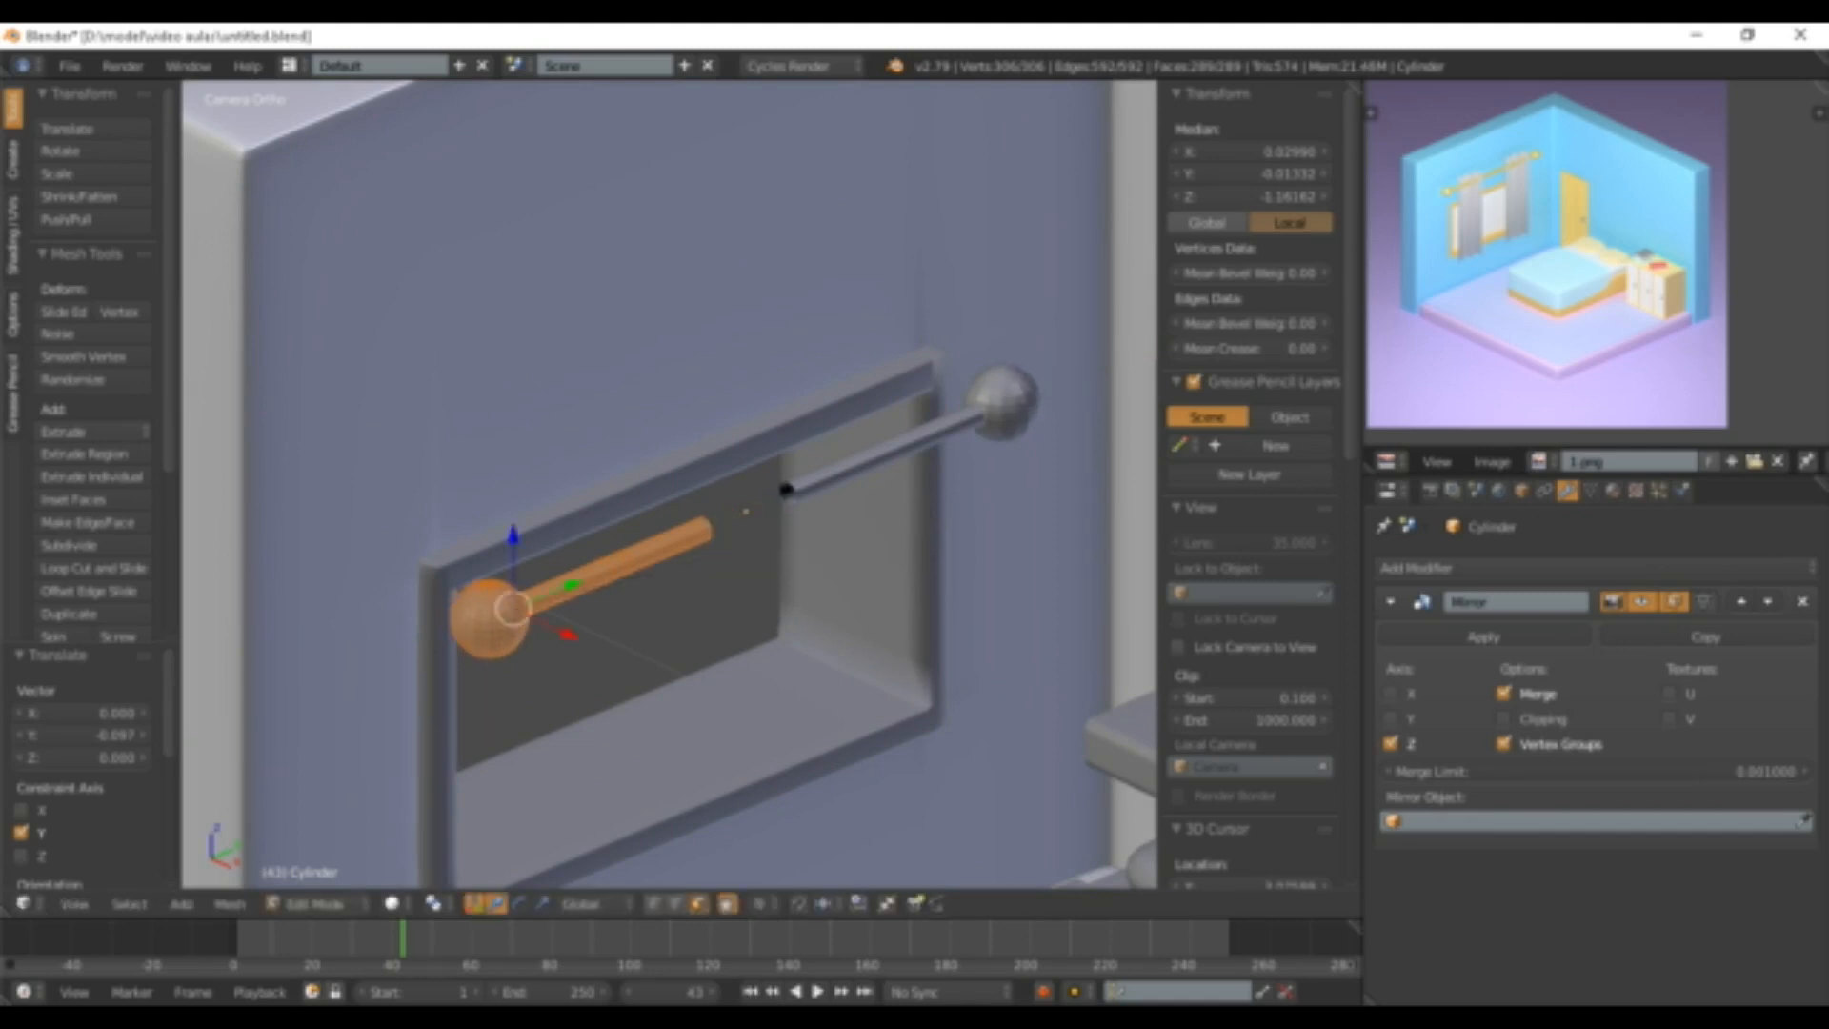
- Enable Clipping on the rod's Mirror modifier
scroll(911, 518, "down", 2)
middle_click_drag(911, 518, 942, 478, "shift")
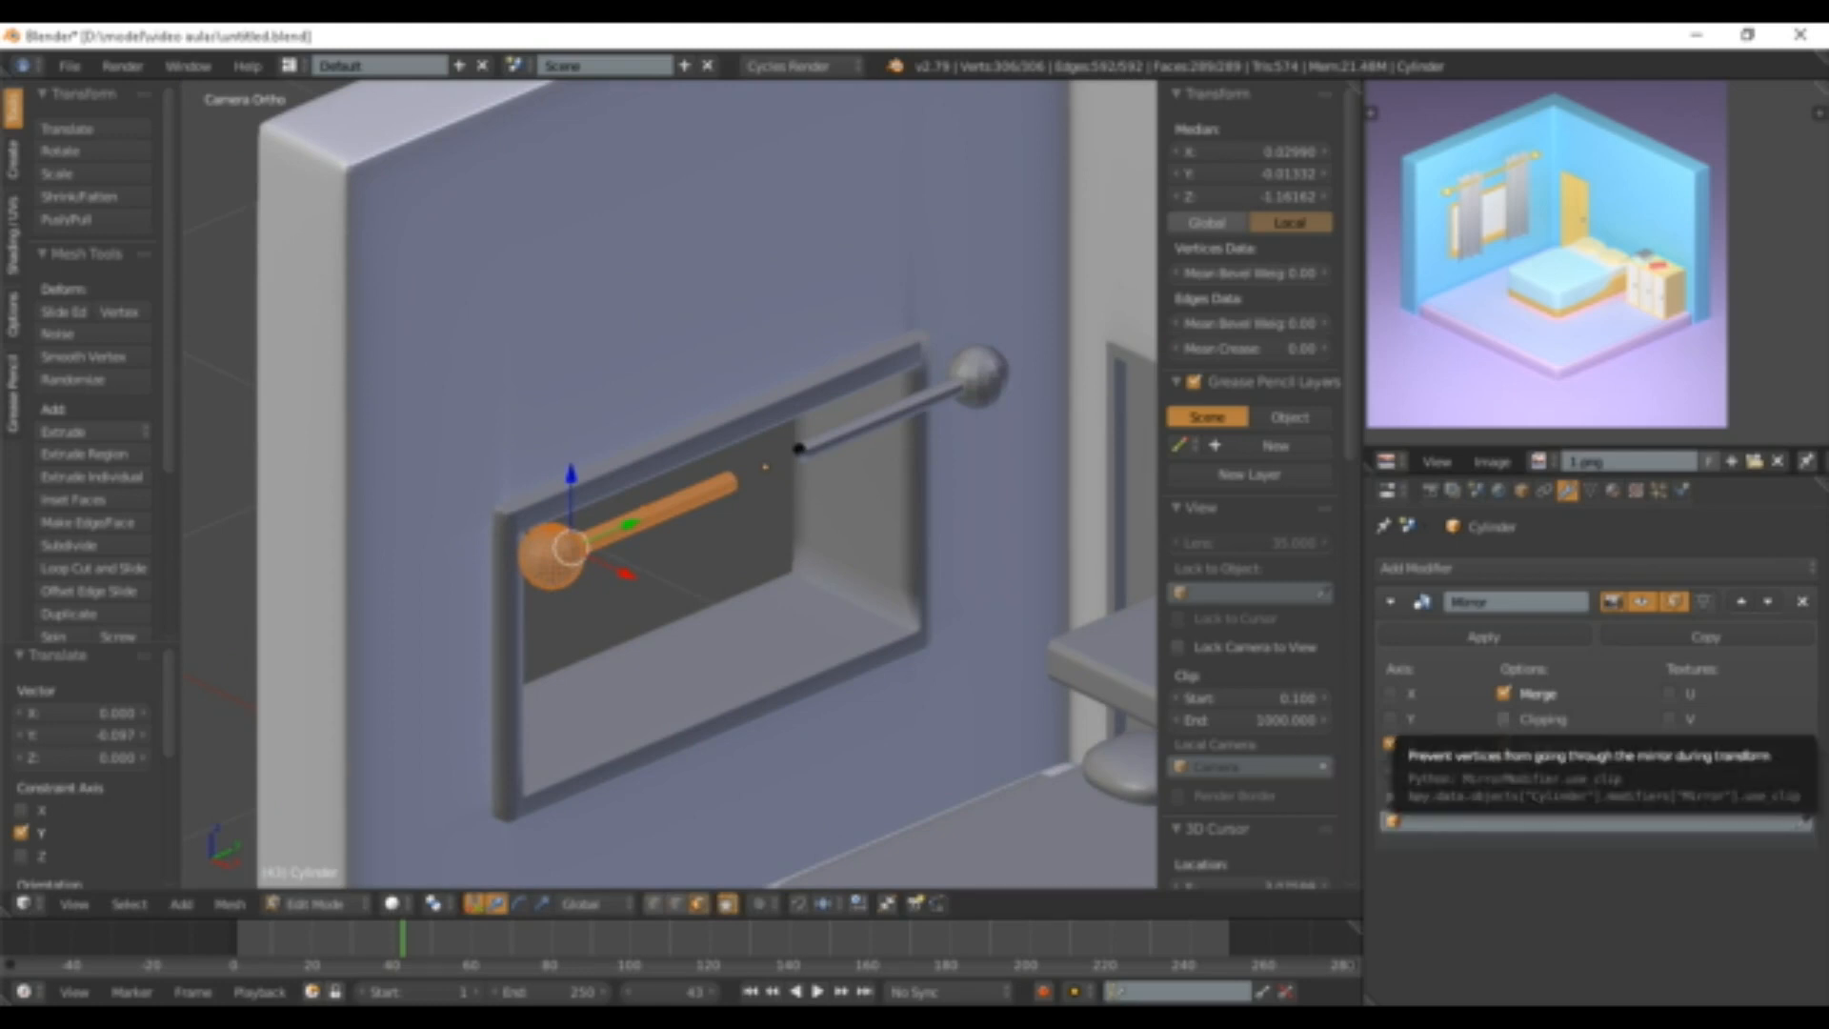
left_click(1505, 719)
- In perspective view, select the edge loop at the rod's open inner end and move it along Y to the mirror plane
middle_click_drag(810, 495, 705, 491)
scroll(705, 491, "up", 4)
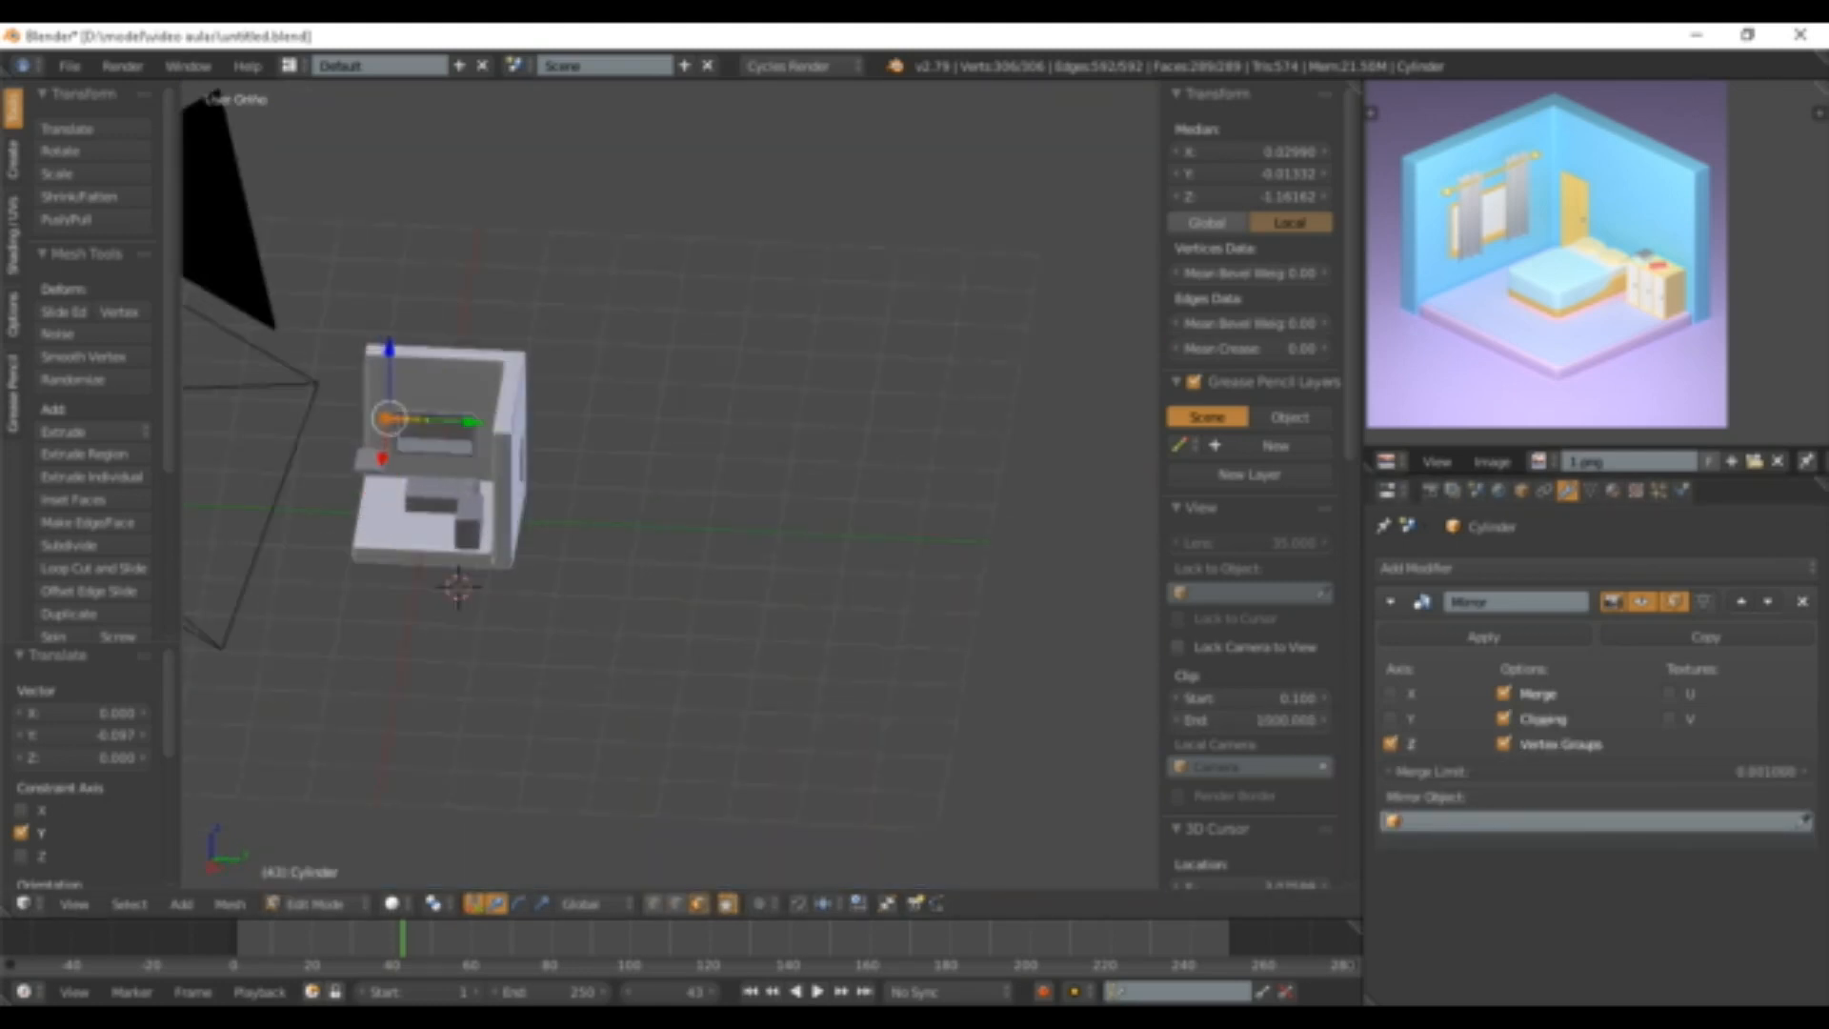
middle_click_drag(533, 448, 801, 528, "shift")
scroll(672, 485, "up", 8)
mouse_move(672, 486)
middle_mouse_down()
mouse_move(857, 419)
mouse_move(671, 486)
middle_mouse_up()
scroll(857, 419, "down", 7)
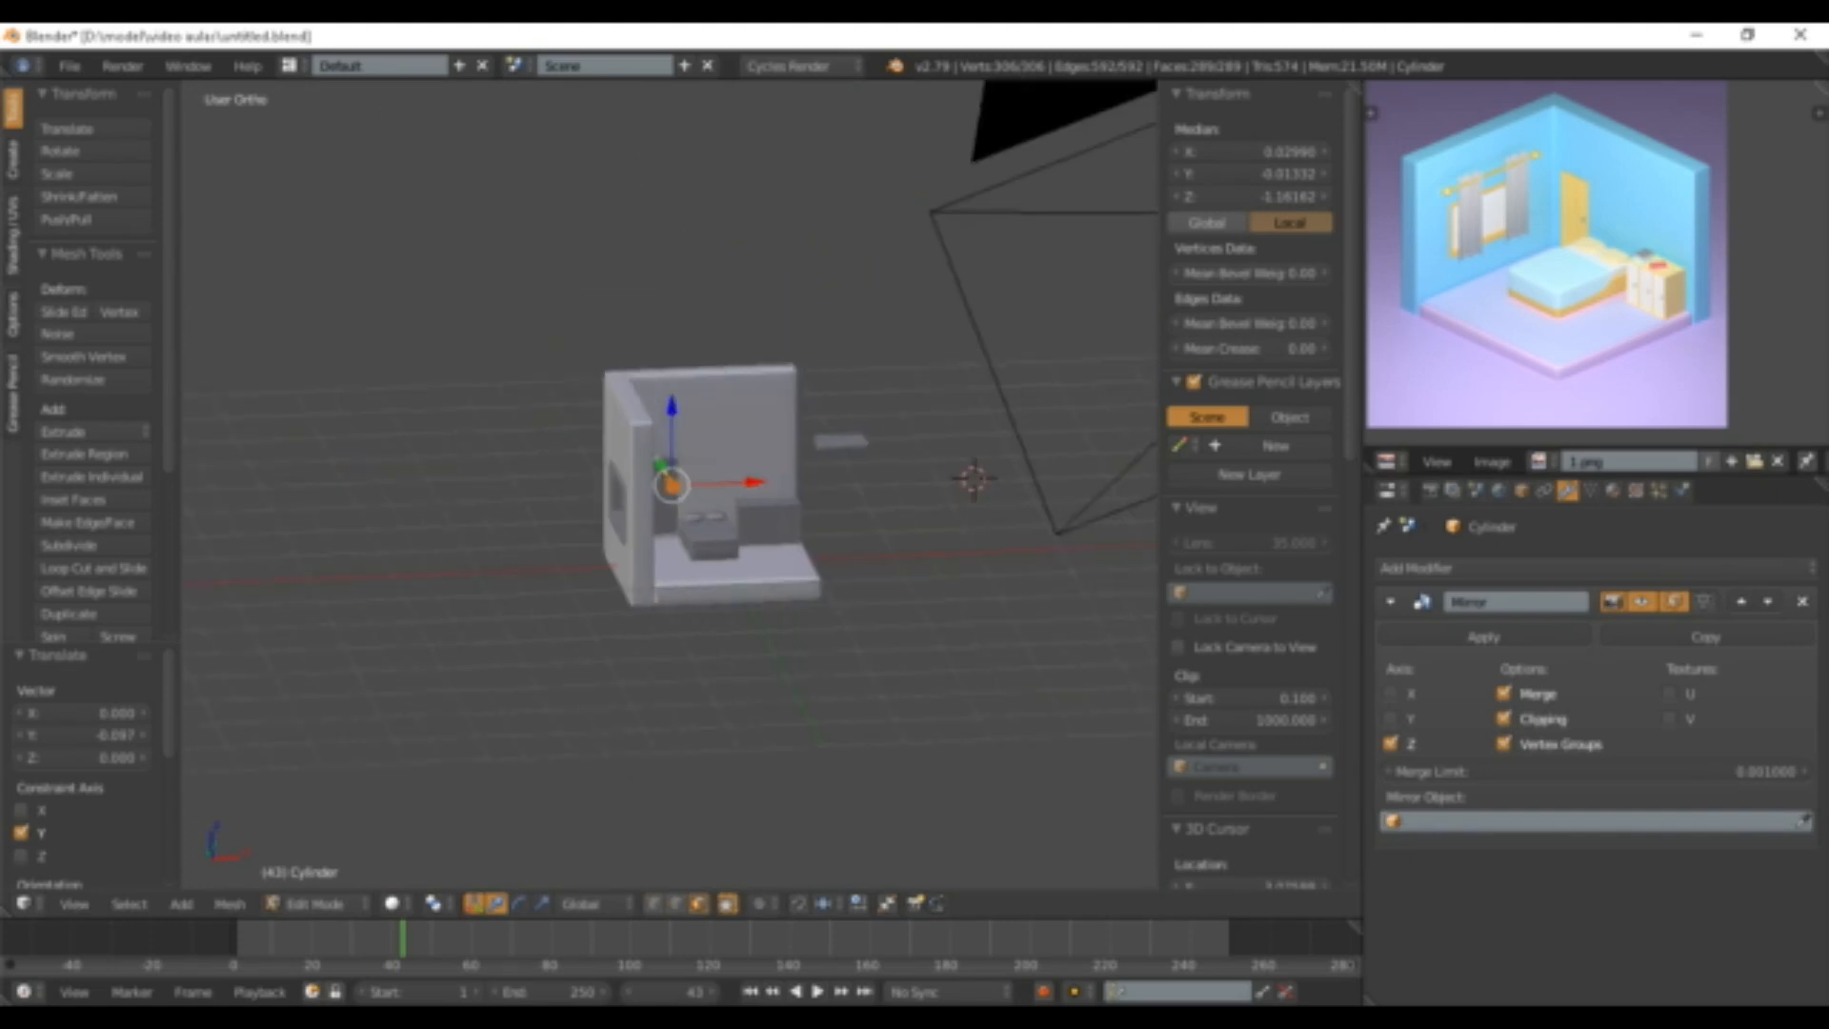
key("KP_5")
scroll(672, 486, "up", 8)
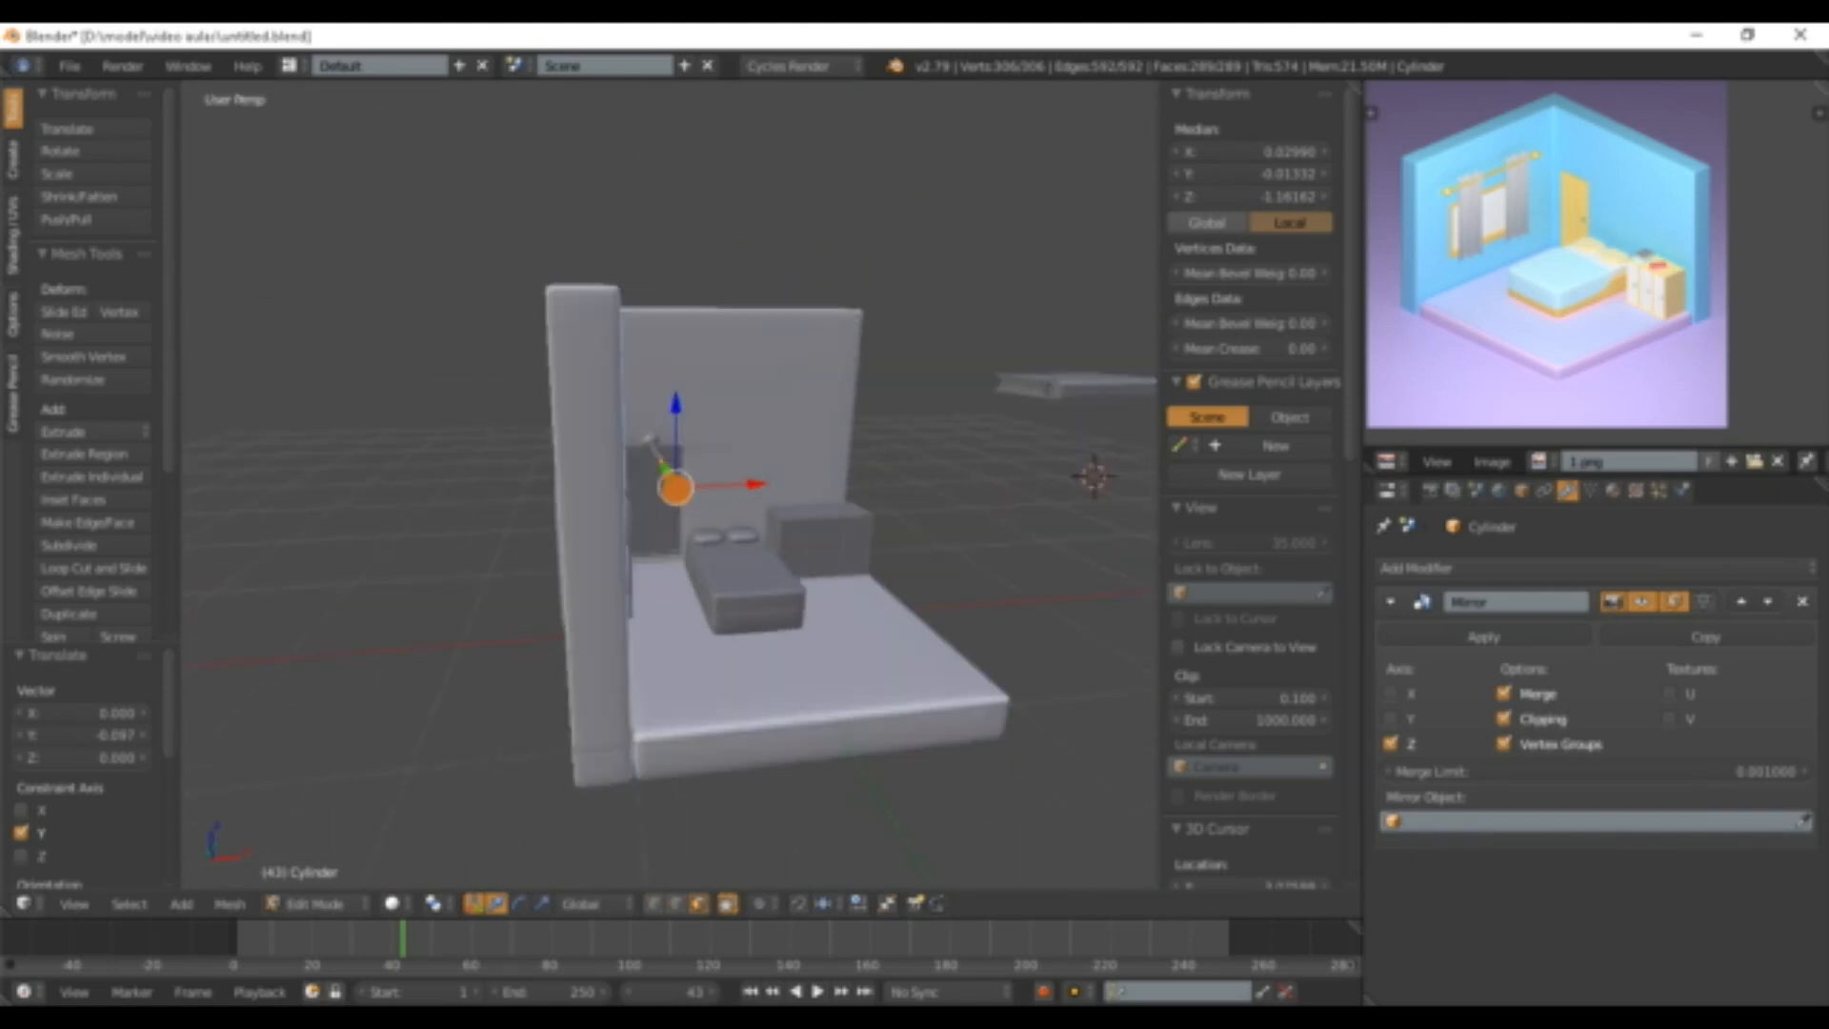
middle_click_drag(810, 486, 410, 510)
middle_click_drag(672, 486, 519, 390, "shift")
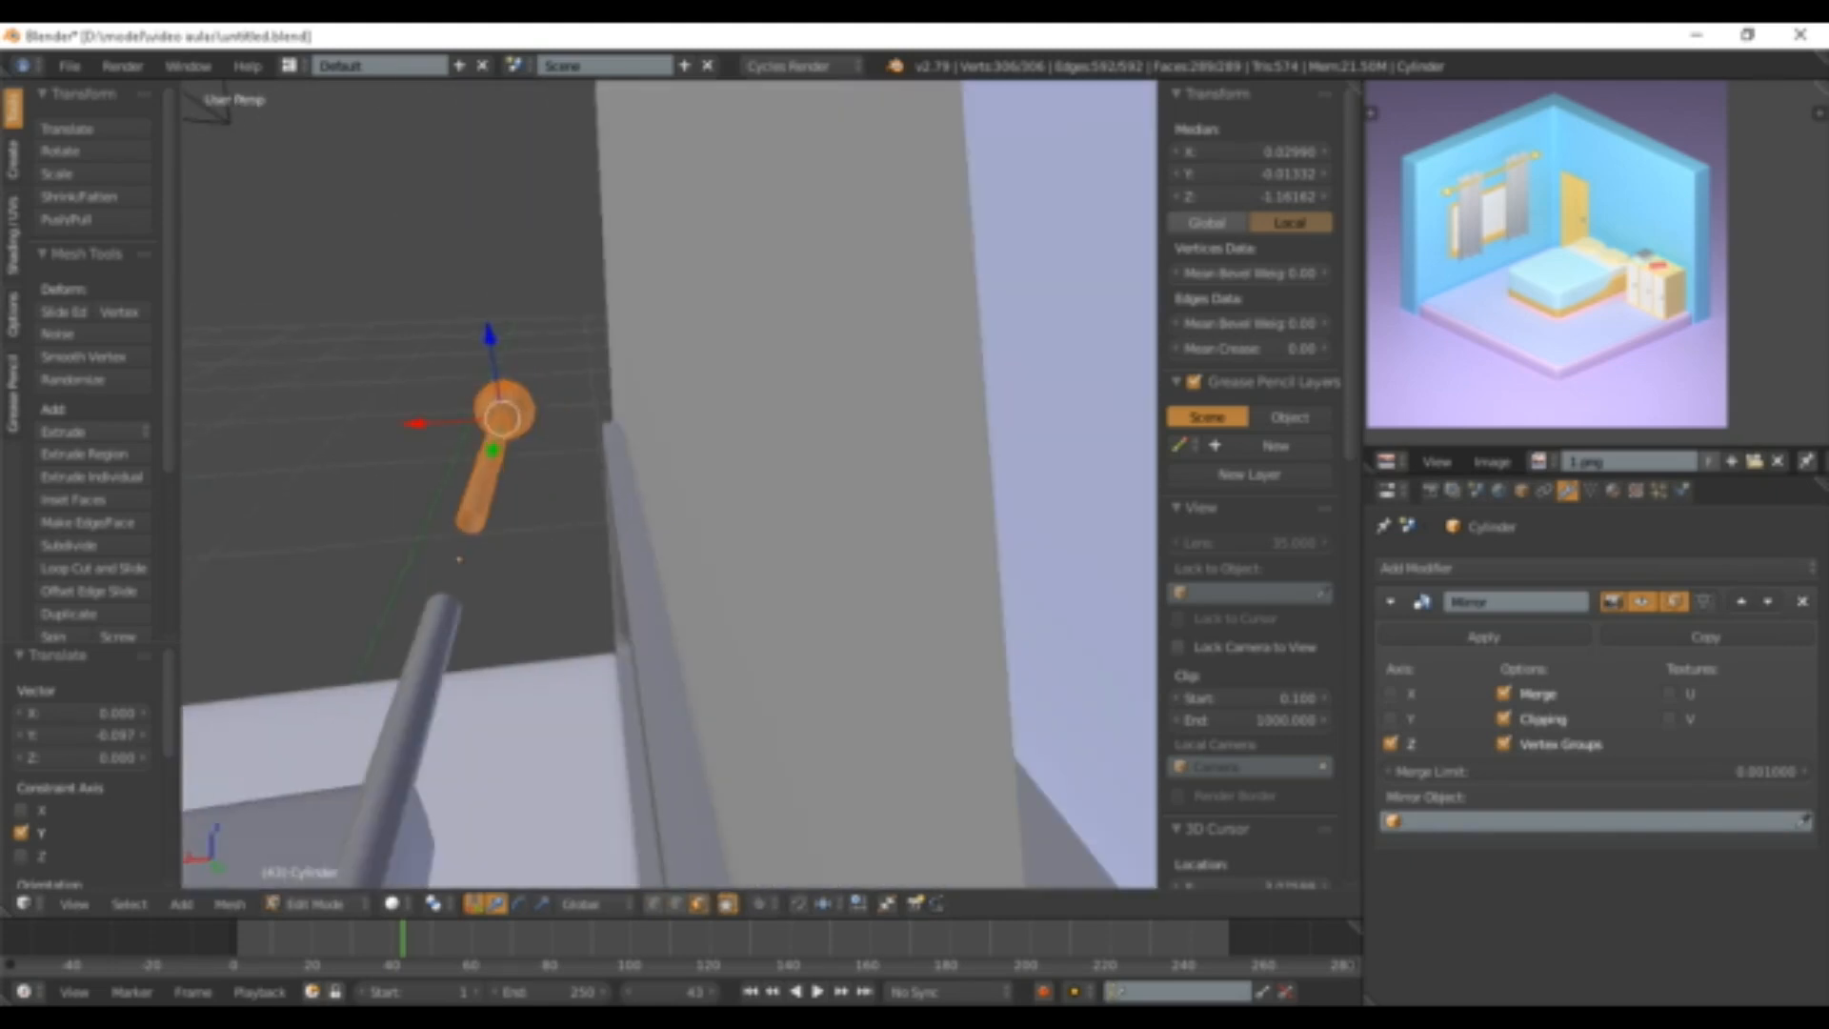
middle_click_drag(519, 486, 886, 477)
scroll(672, 486, "up", 2)
middle_click_drag(672, 486, 513, 312, "shift")
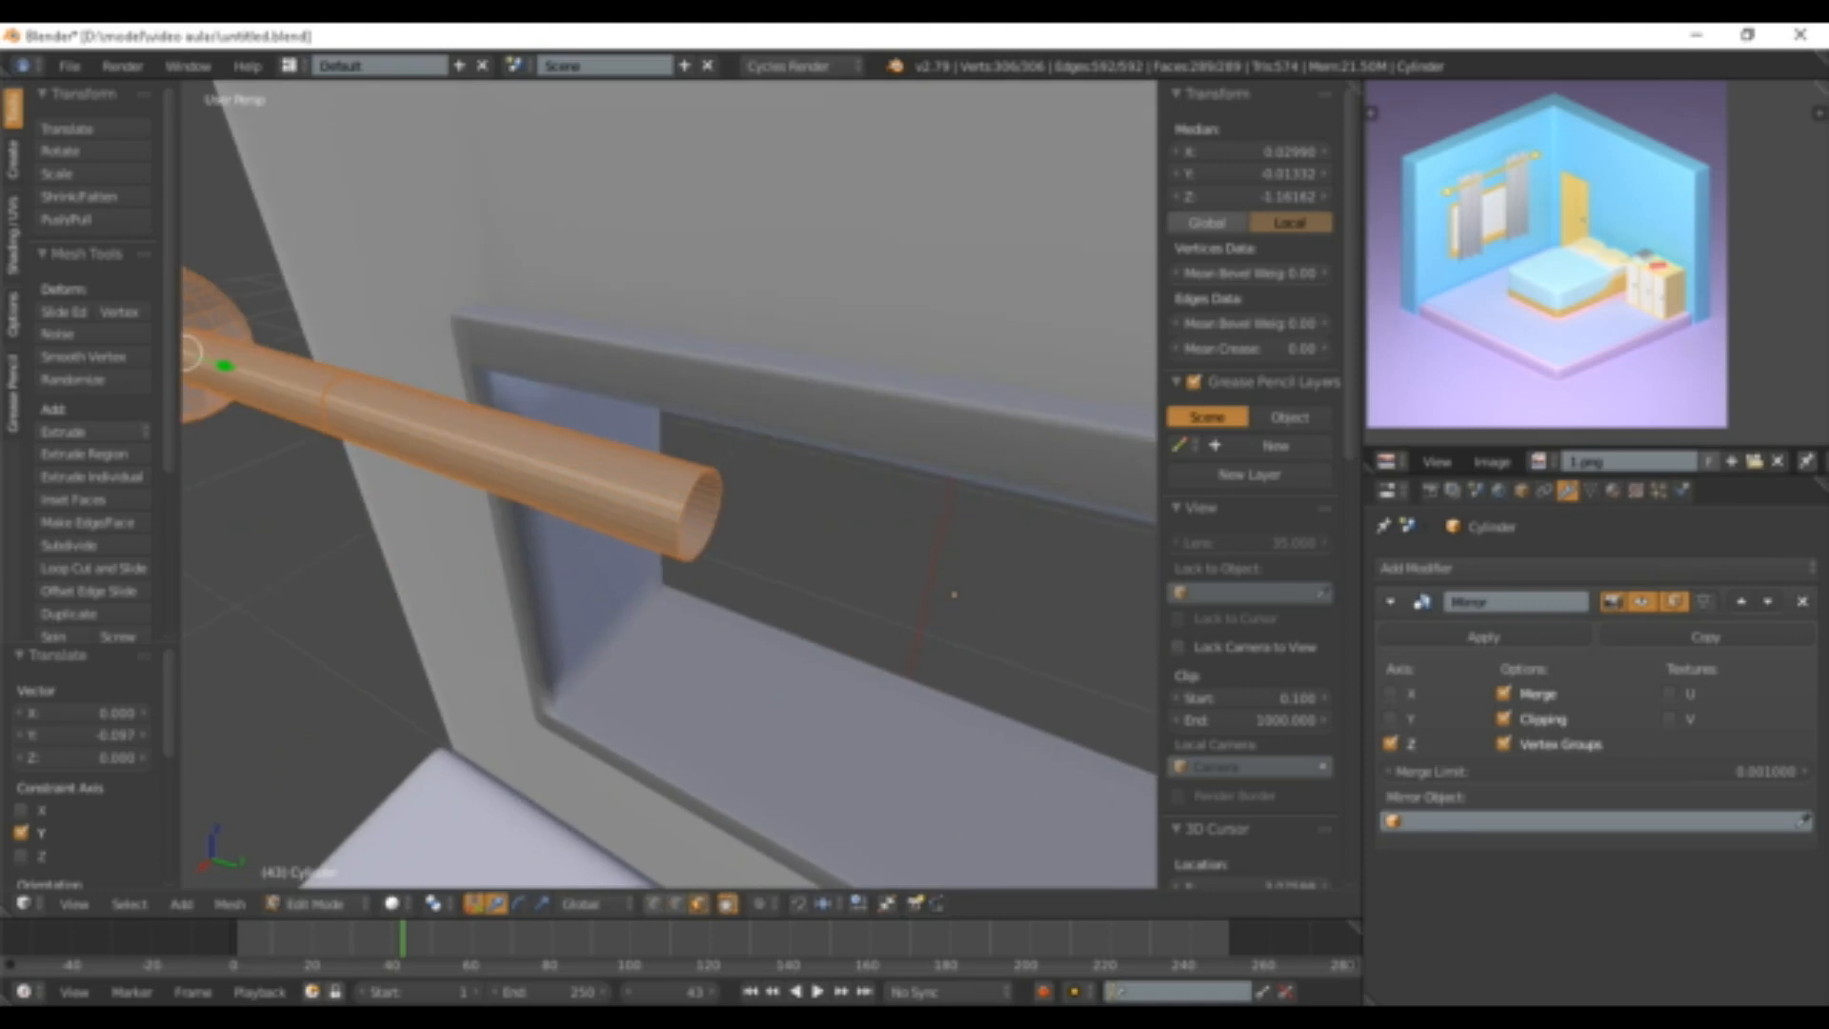
right_click(610, 491)
scroll(672, 486, "up", 2)
scroll(672, 485, "down", 2)
scroll(672, 486, "up", 1)
right_click(698, 508)
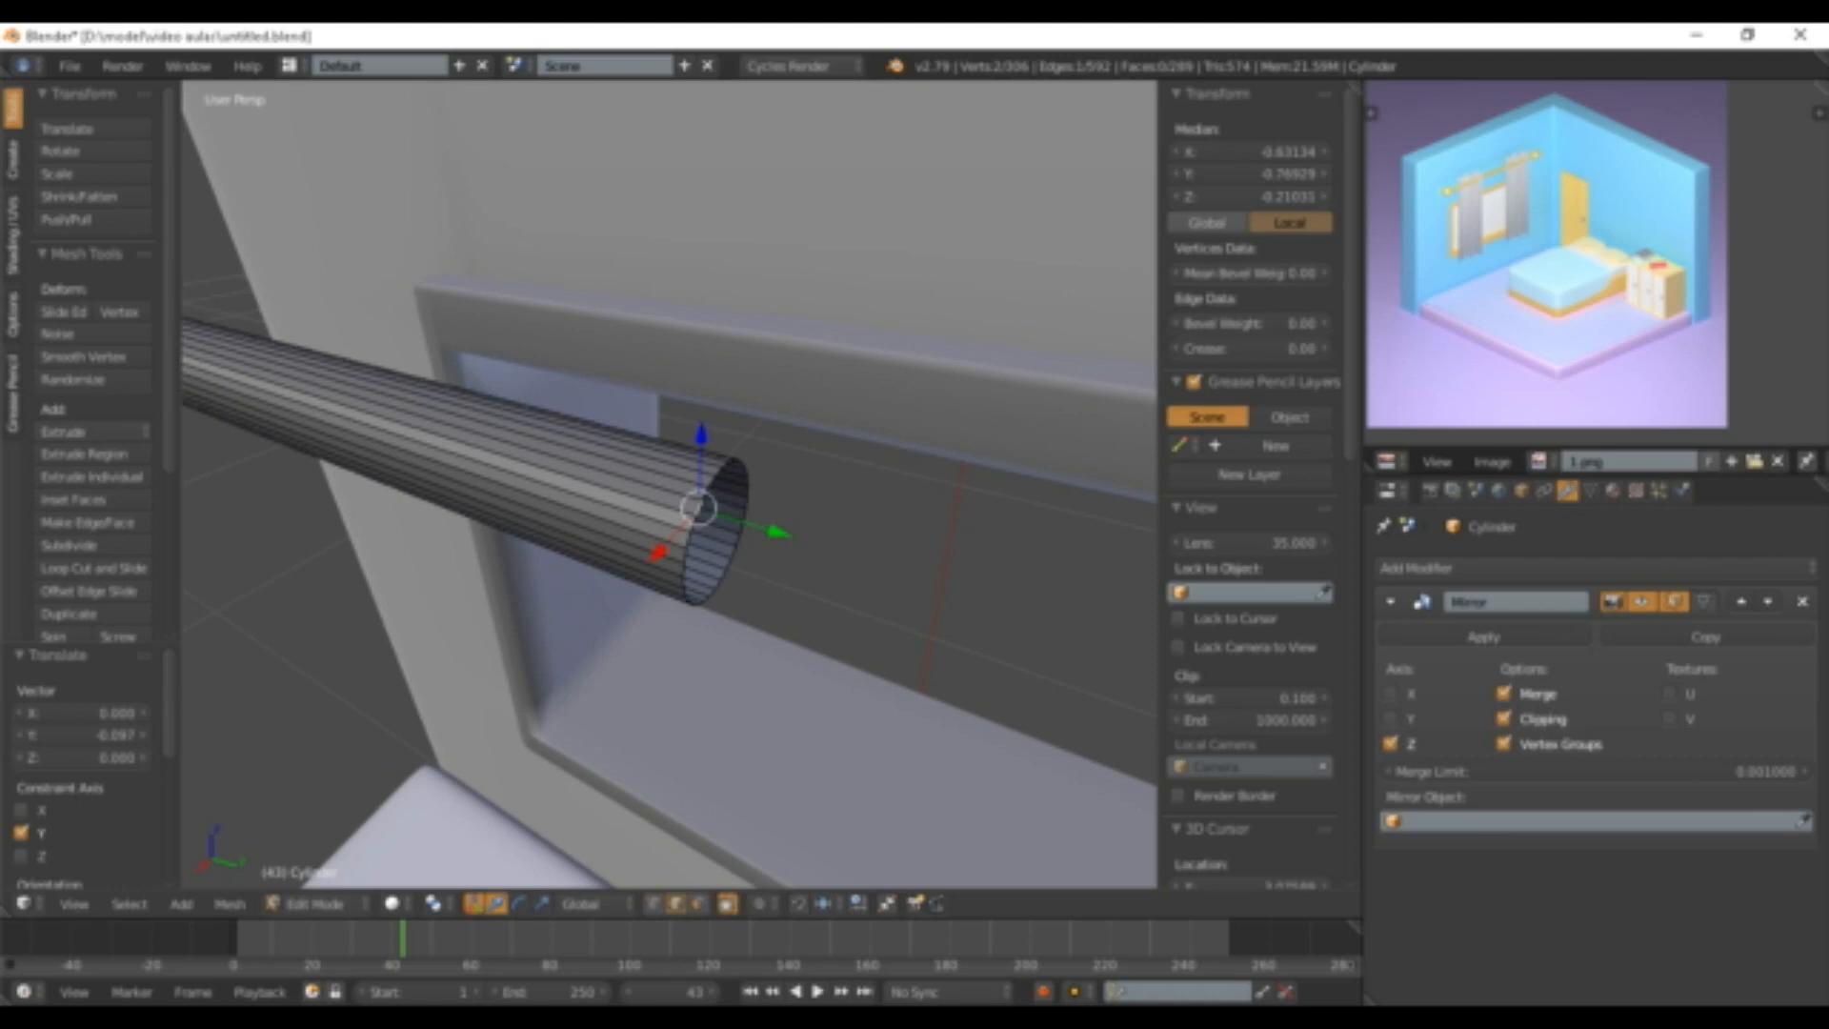
right_click(699, 507, "alt")
scroll(698, 508, "down", 5)
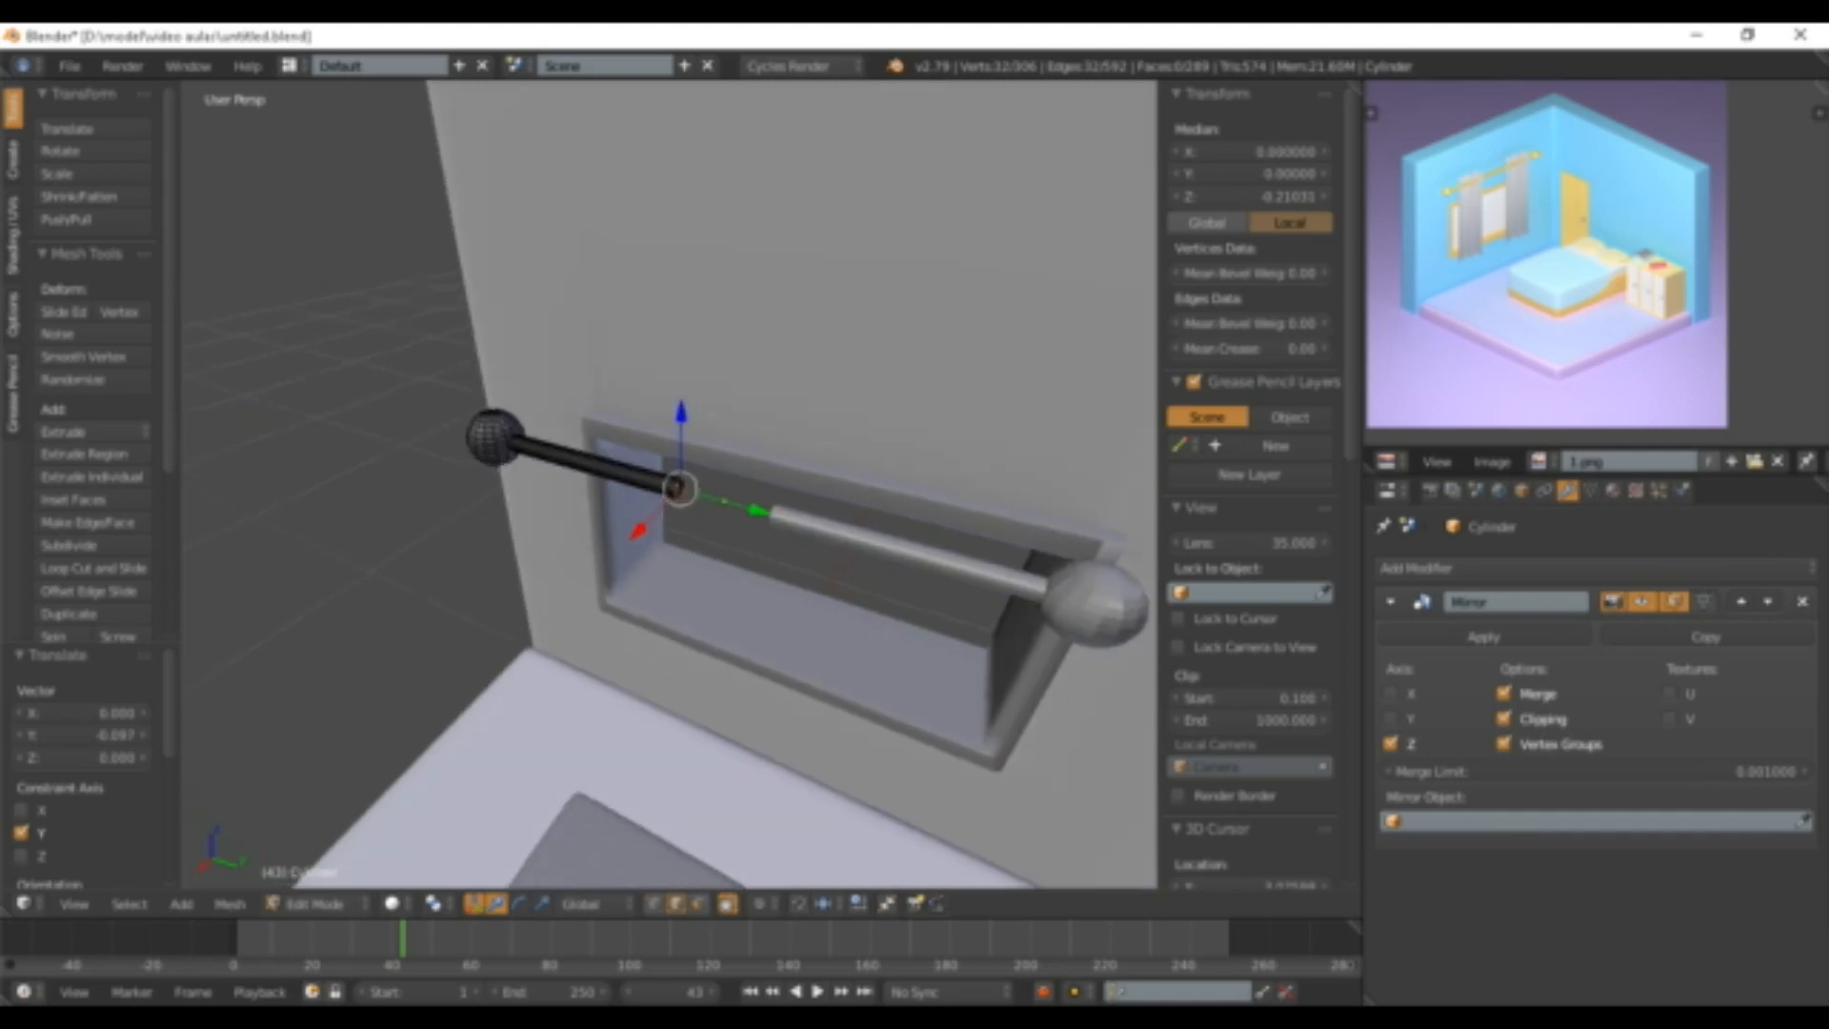
scroll(698, 508, "down", 2)
key("g")
key("y")
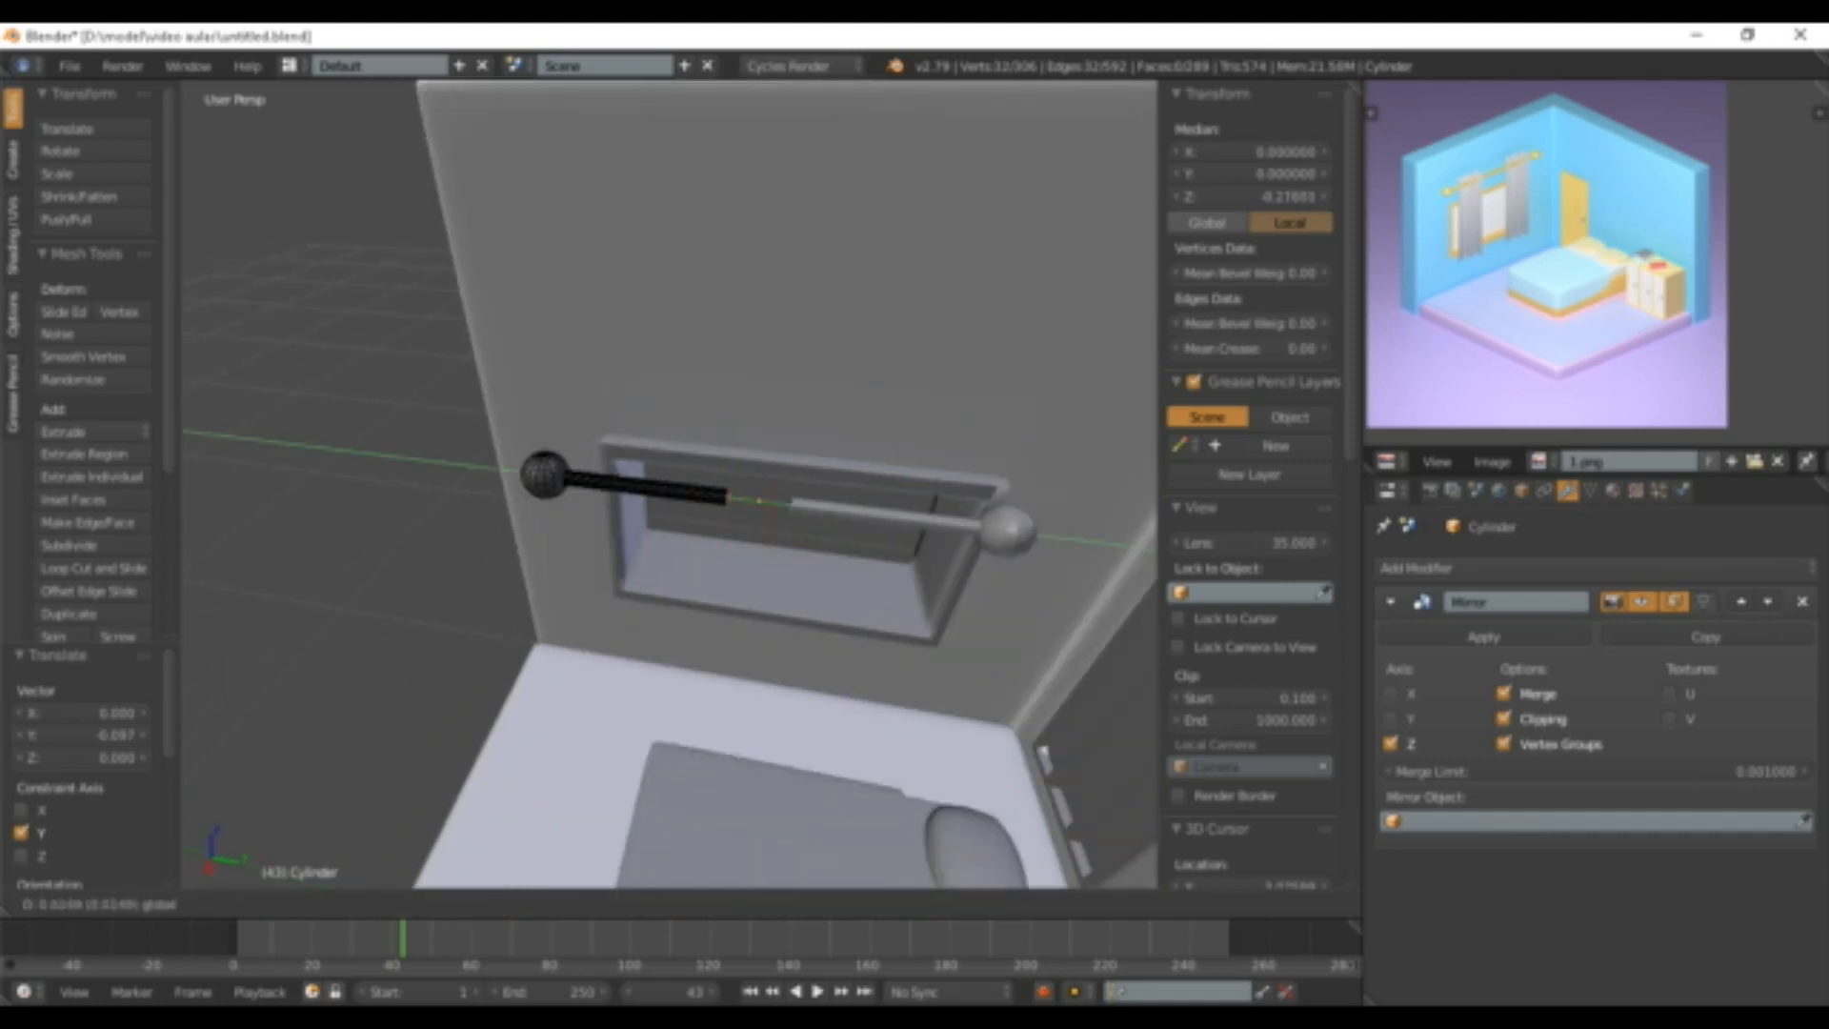
key("Return")
- Return to object mode and move the rod closer to the wall, centred just above the window frame
middle_click_drag(748, 509, 900, 534)
scroll(901, 534, "up", 2)
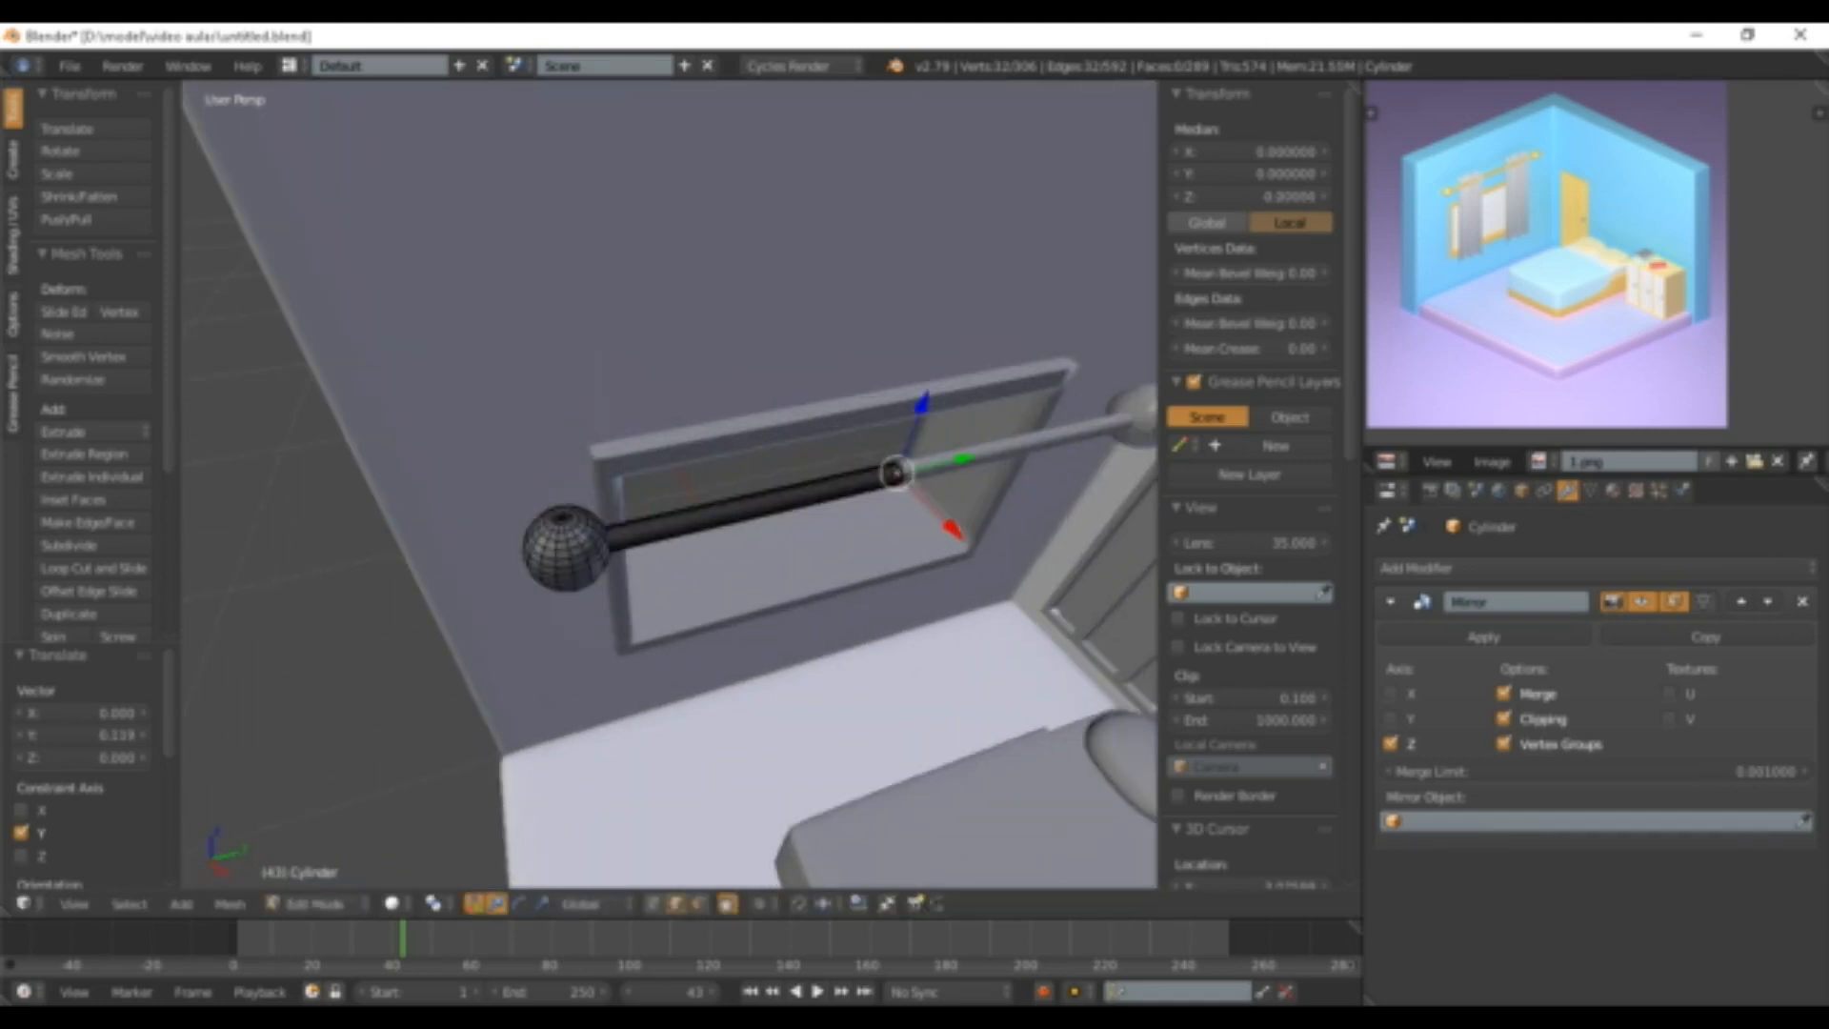
key("Tab")
scroll(900, 533, "down", 1)
left_click_drag(894, 530, 825, 472)
middle_click_drag(825, 472, 738, 360)
left_click_drag(734, 366, 734, 340)
left_click_drag(816, 416, 835, 417)
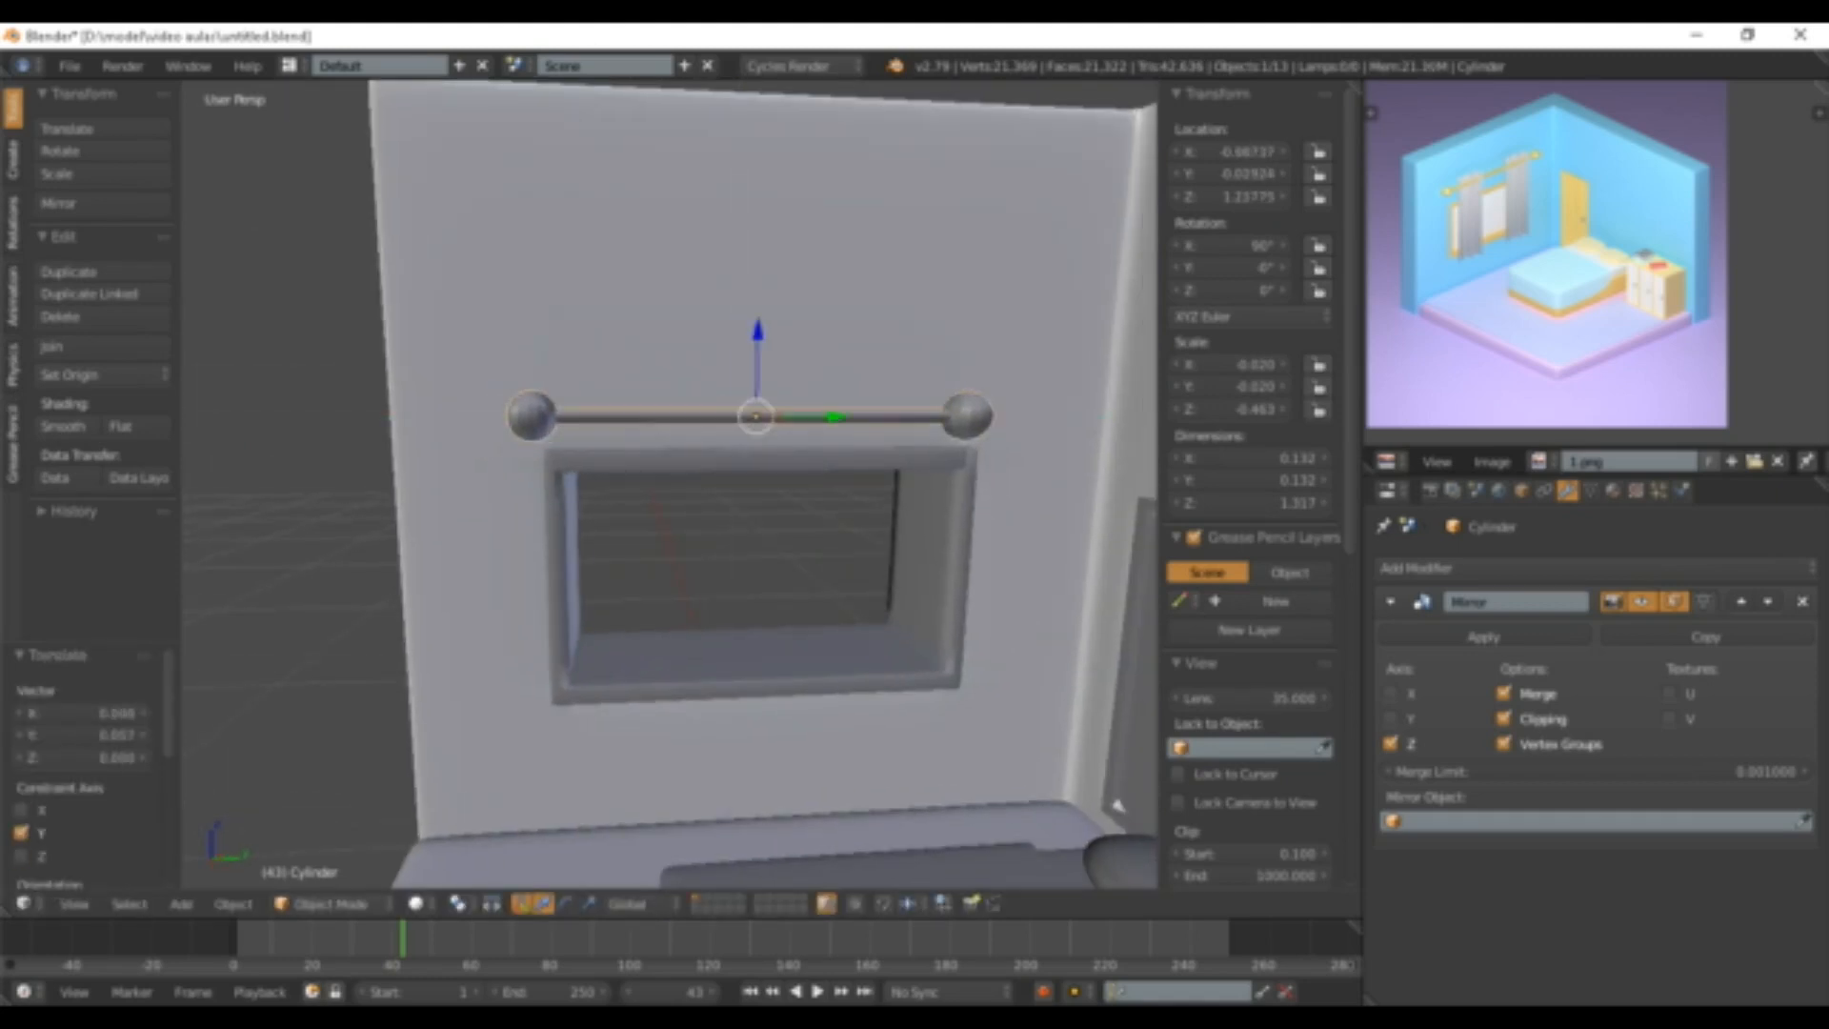
left_click_drag(758, 330, 758, 309)
left_click_drag(834, 394, 861, 394)
- Select the whole half-rod mesh in wireframe and scale it uniformly by about 0.79 in edit mode
middle_click_drag(1118, 805, 1031, 755)
key("Tab")
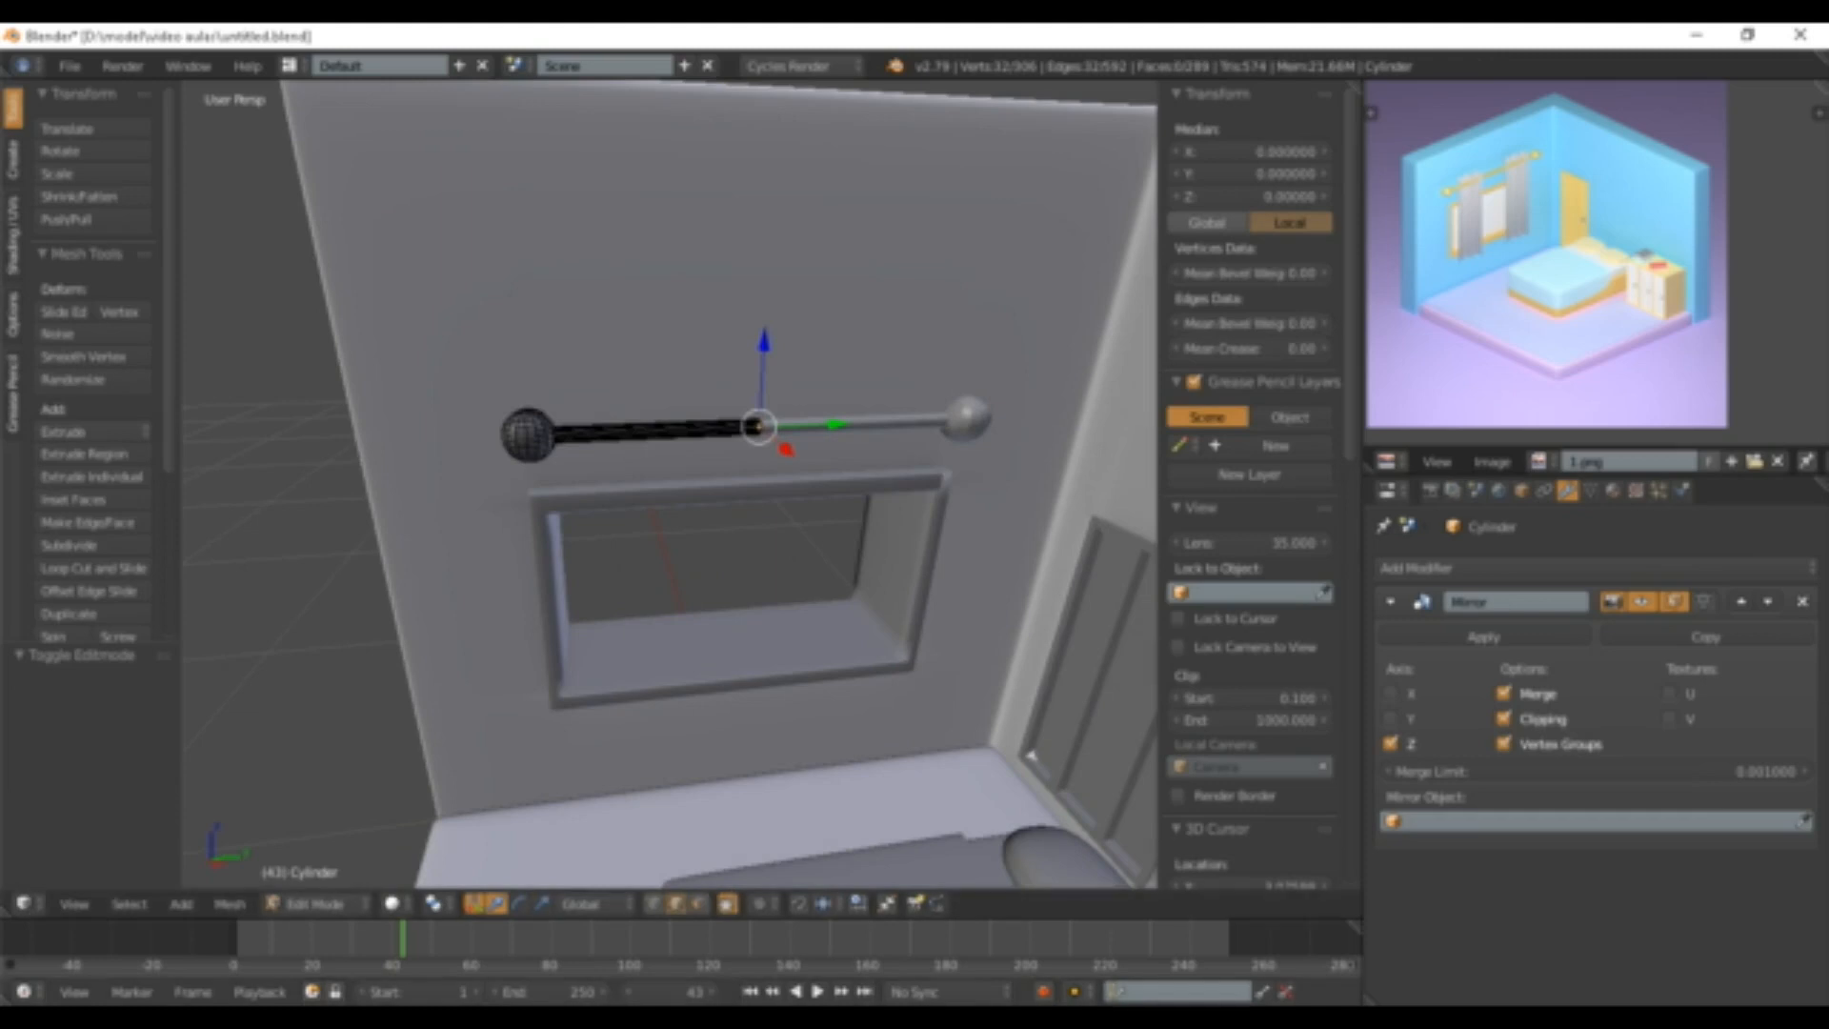
left_click(391, 903)
left_click(419, 850)
key("c")
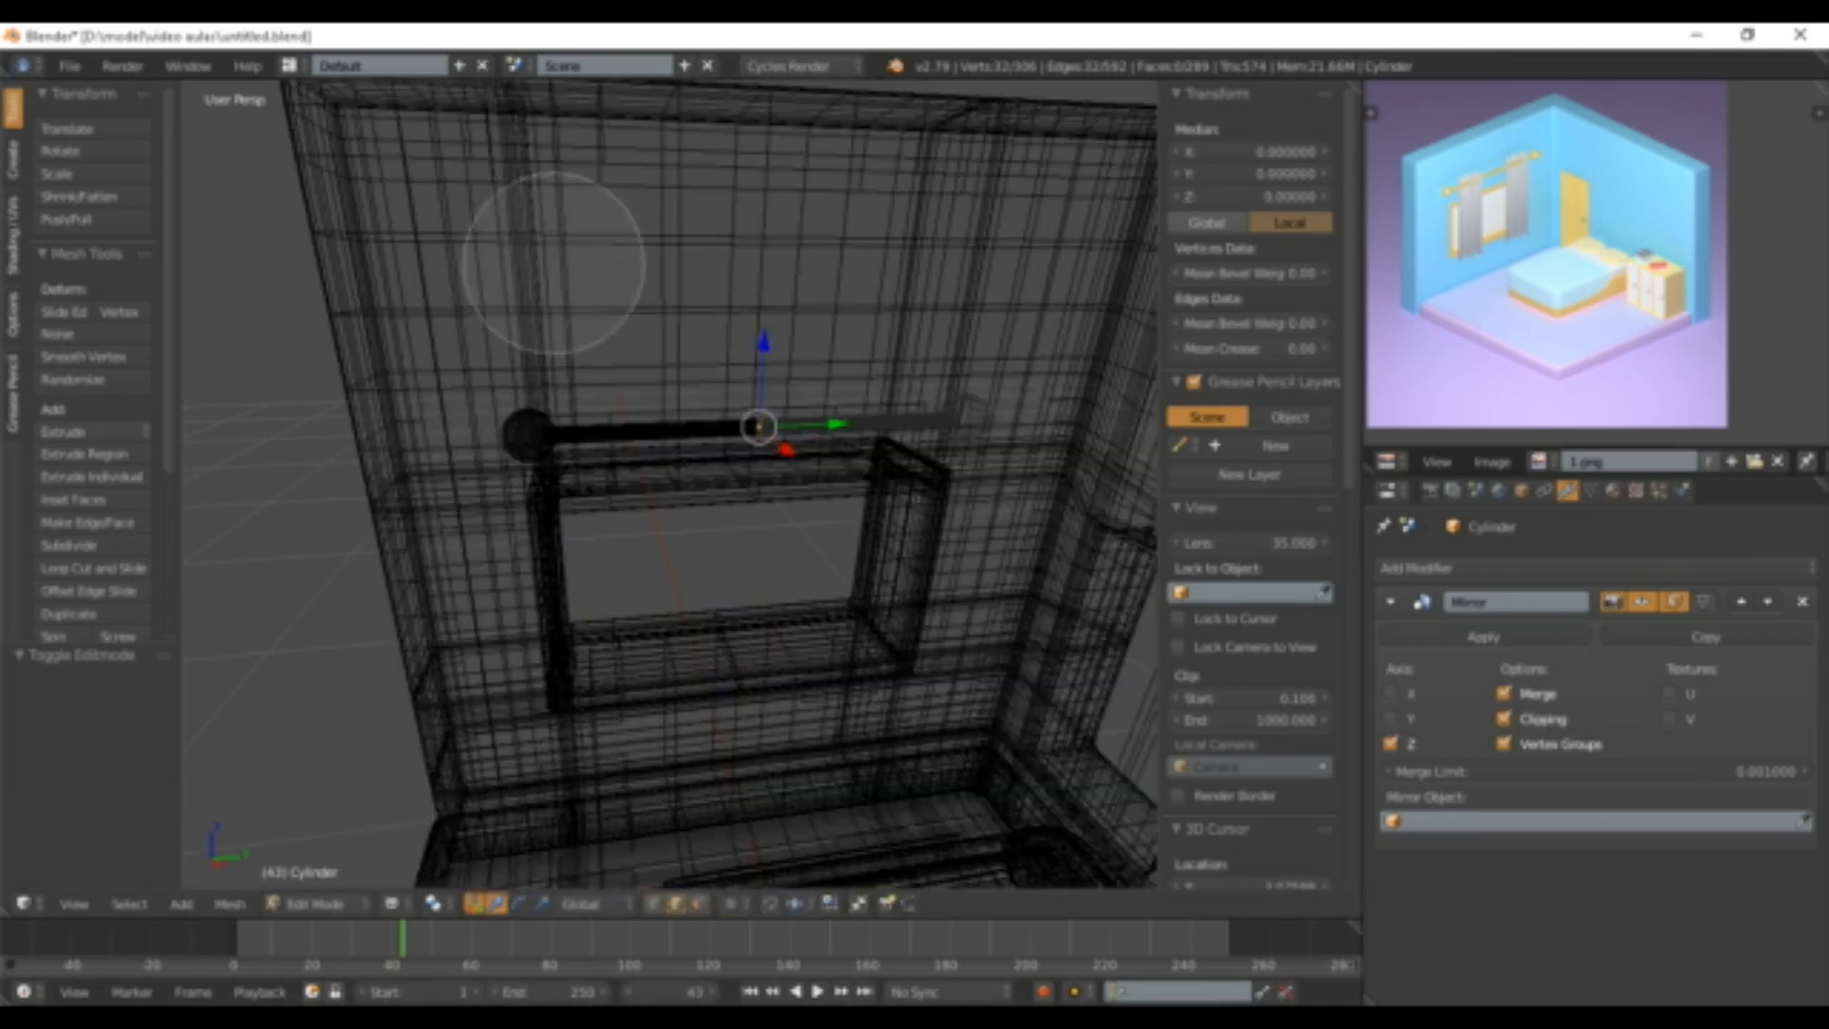
left_click_drag(550, 245, 531, 388)
key("Escape")
left_click(392, 903)
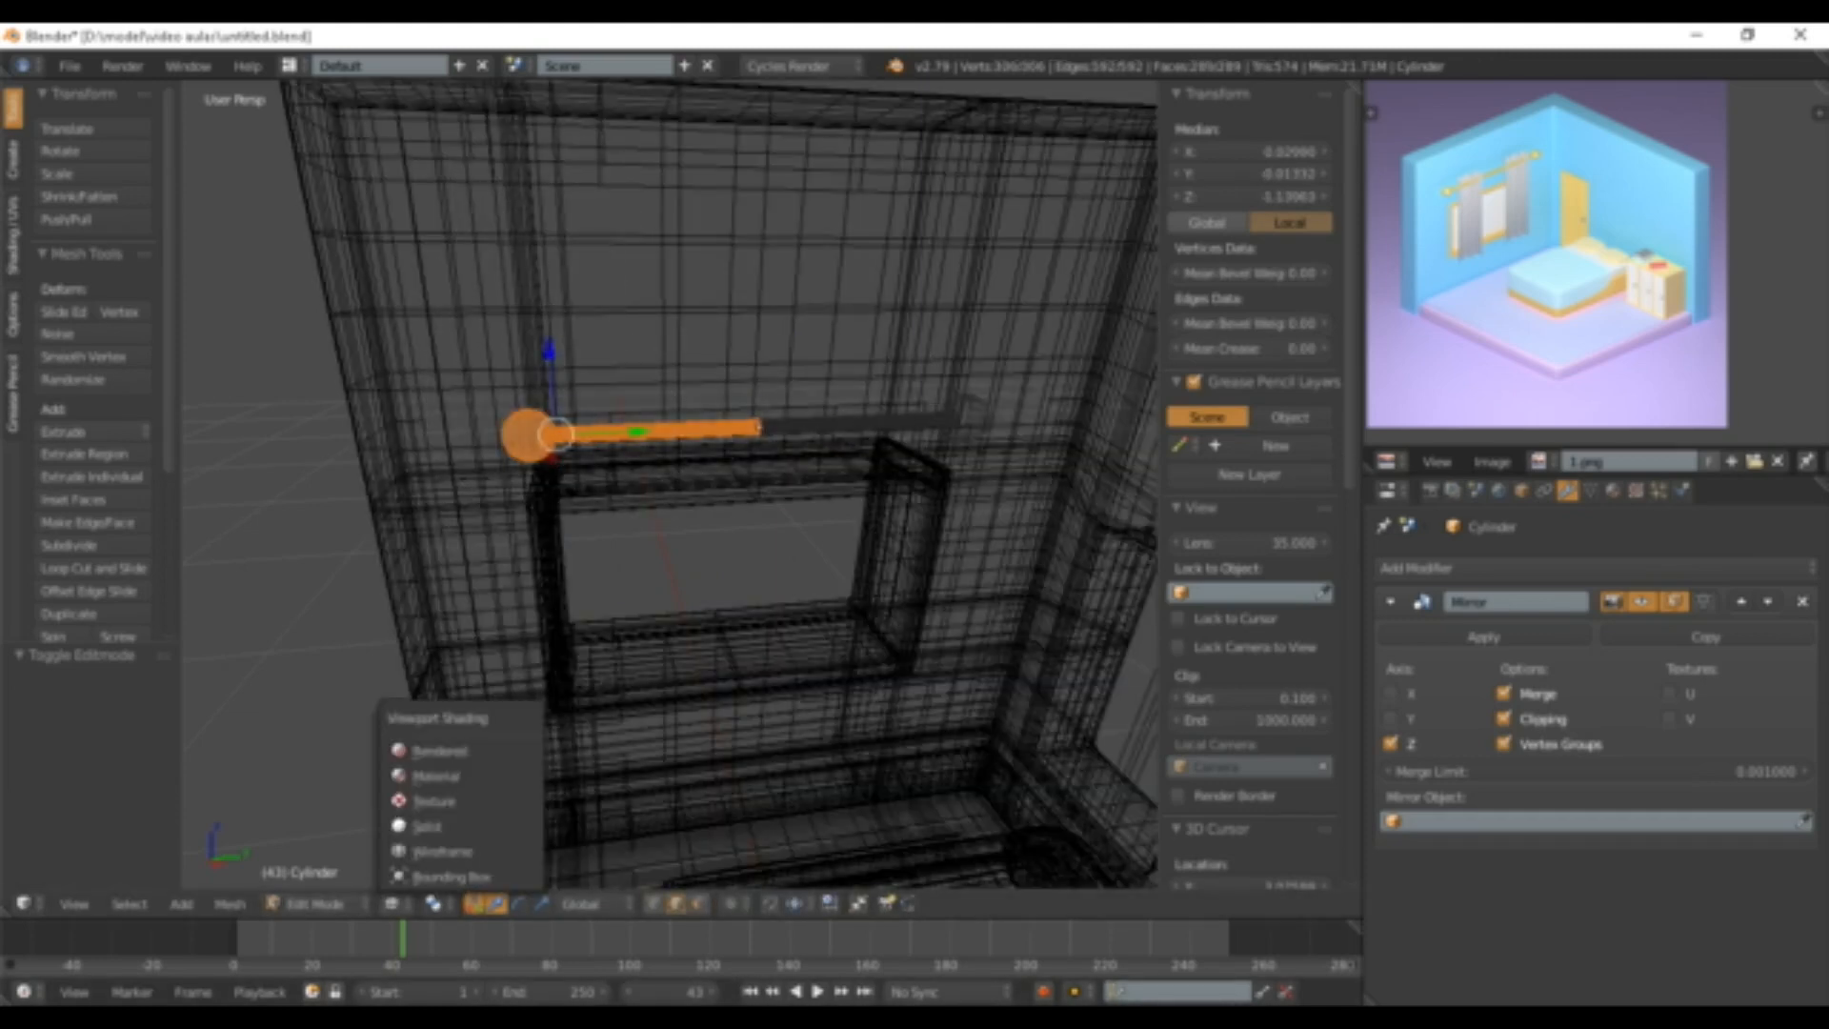
left_click(424, 821)
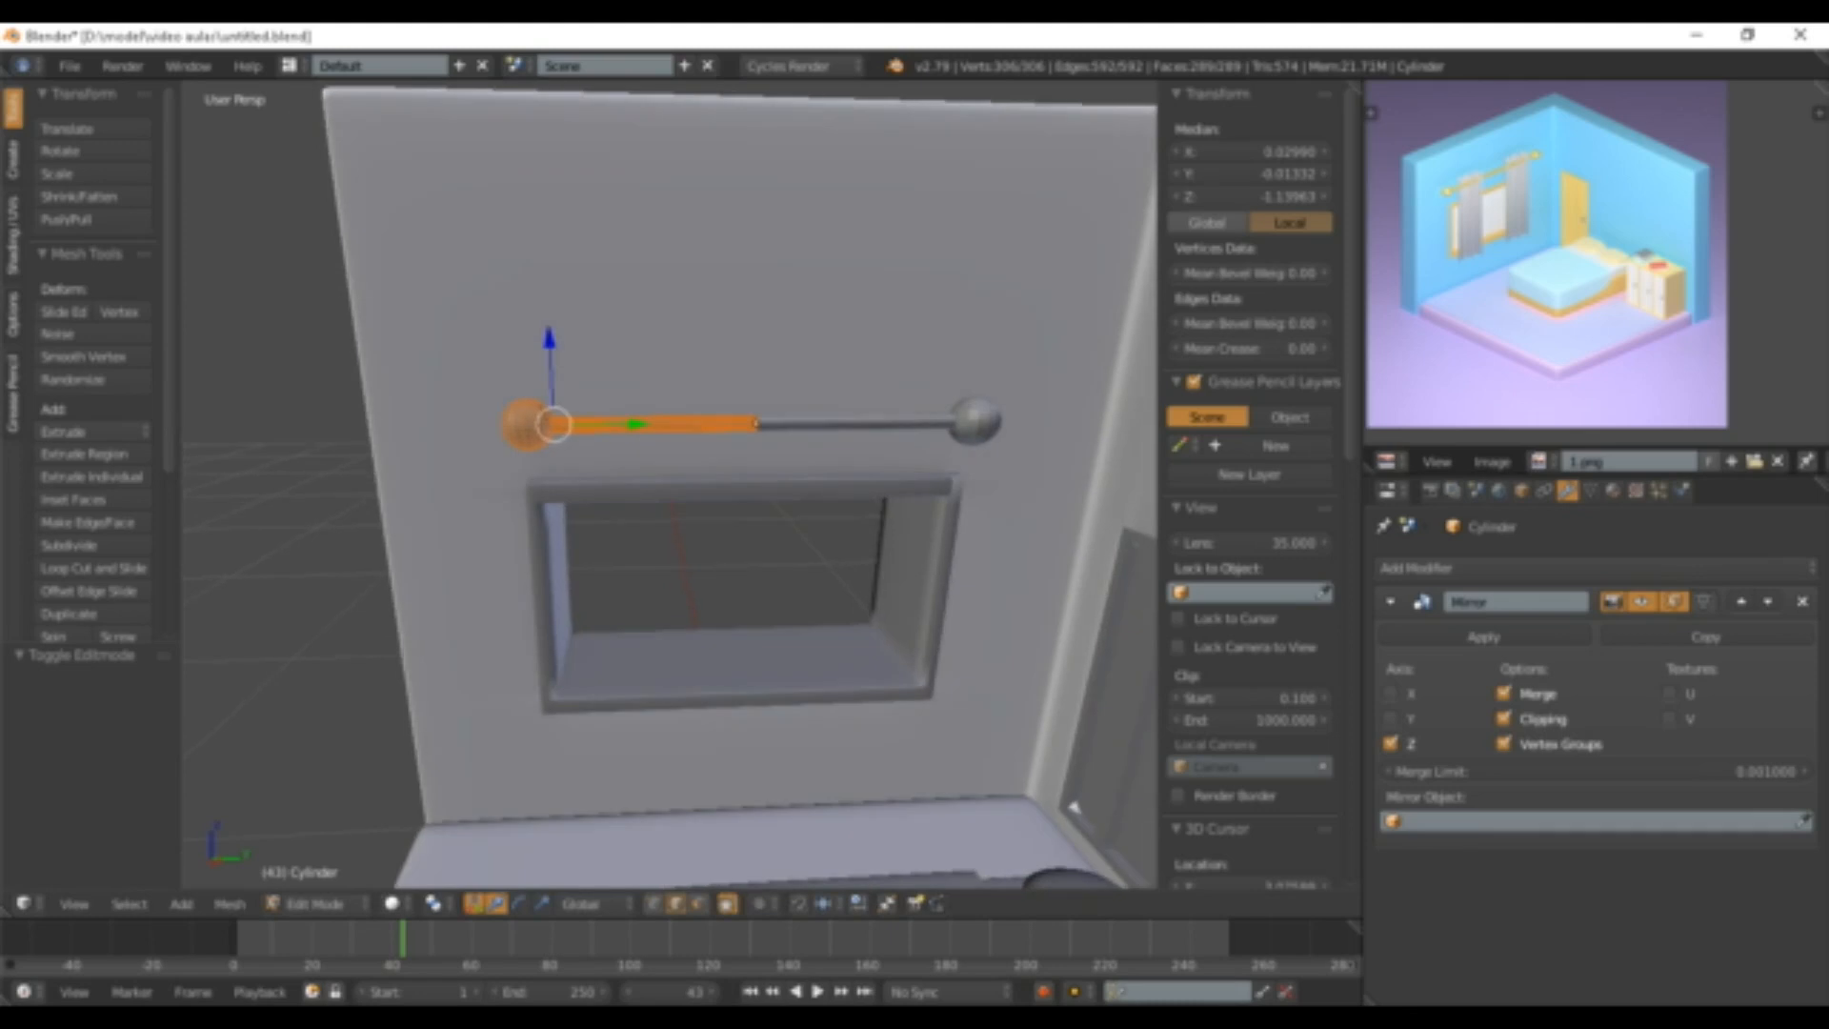
key("s")
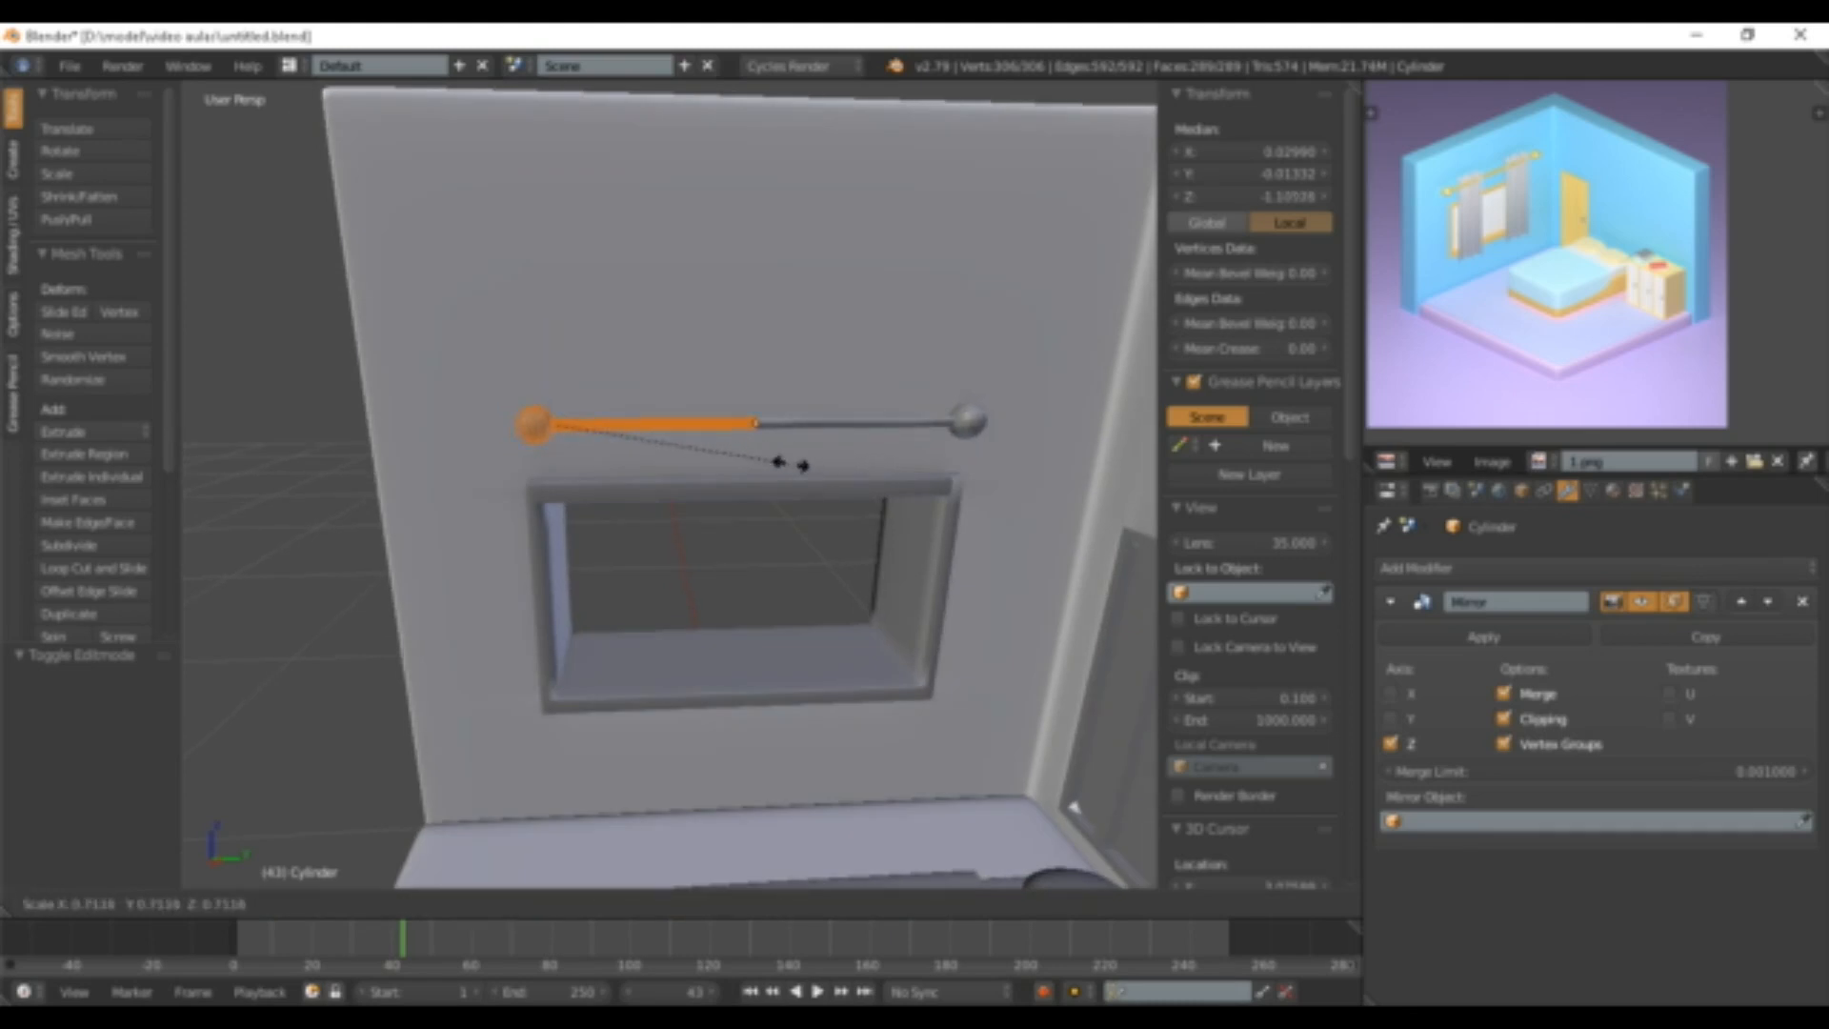
left_click(803, 474)
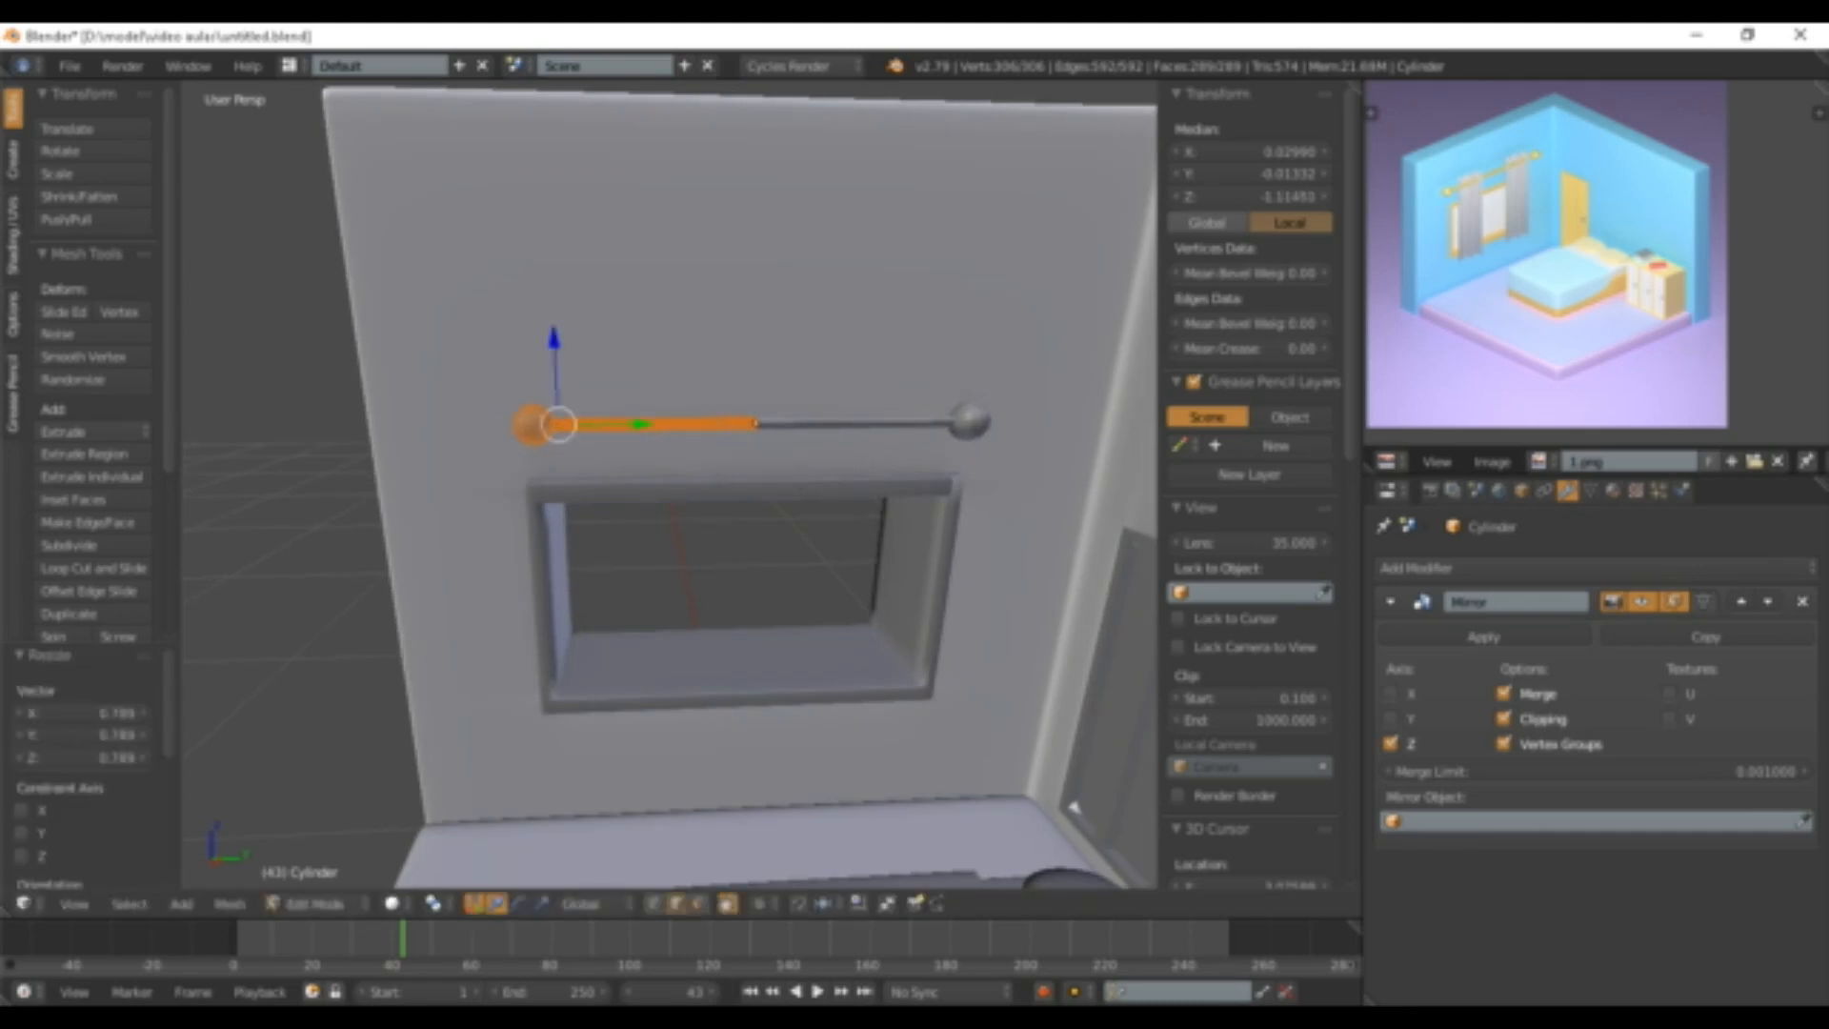
- Move the selected half-rod mesh about 0.129 outward along Y to lengthen the mirrored curtain rod beyond the window frame
key("g")
key("y")
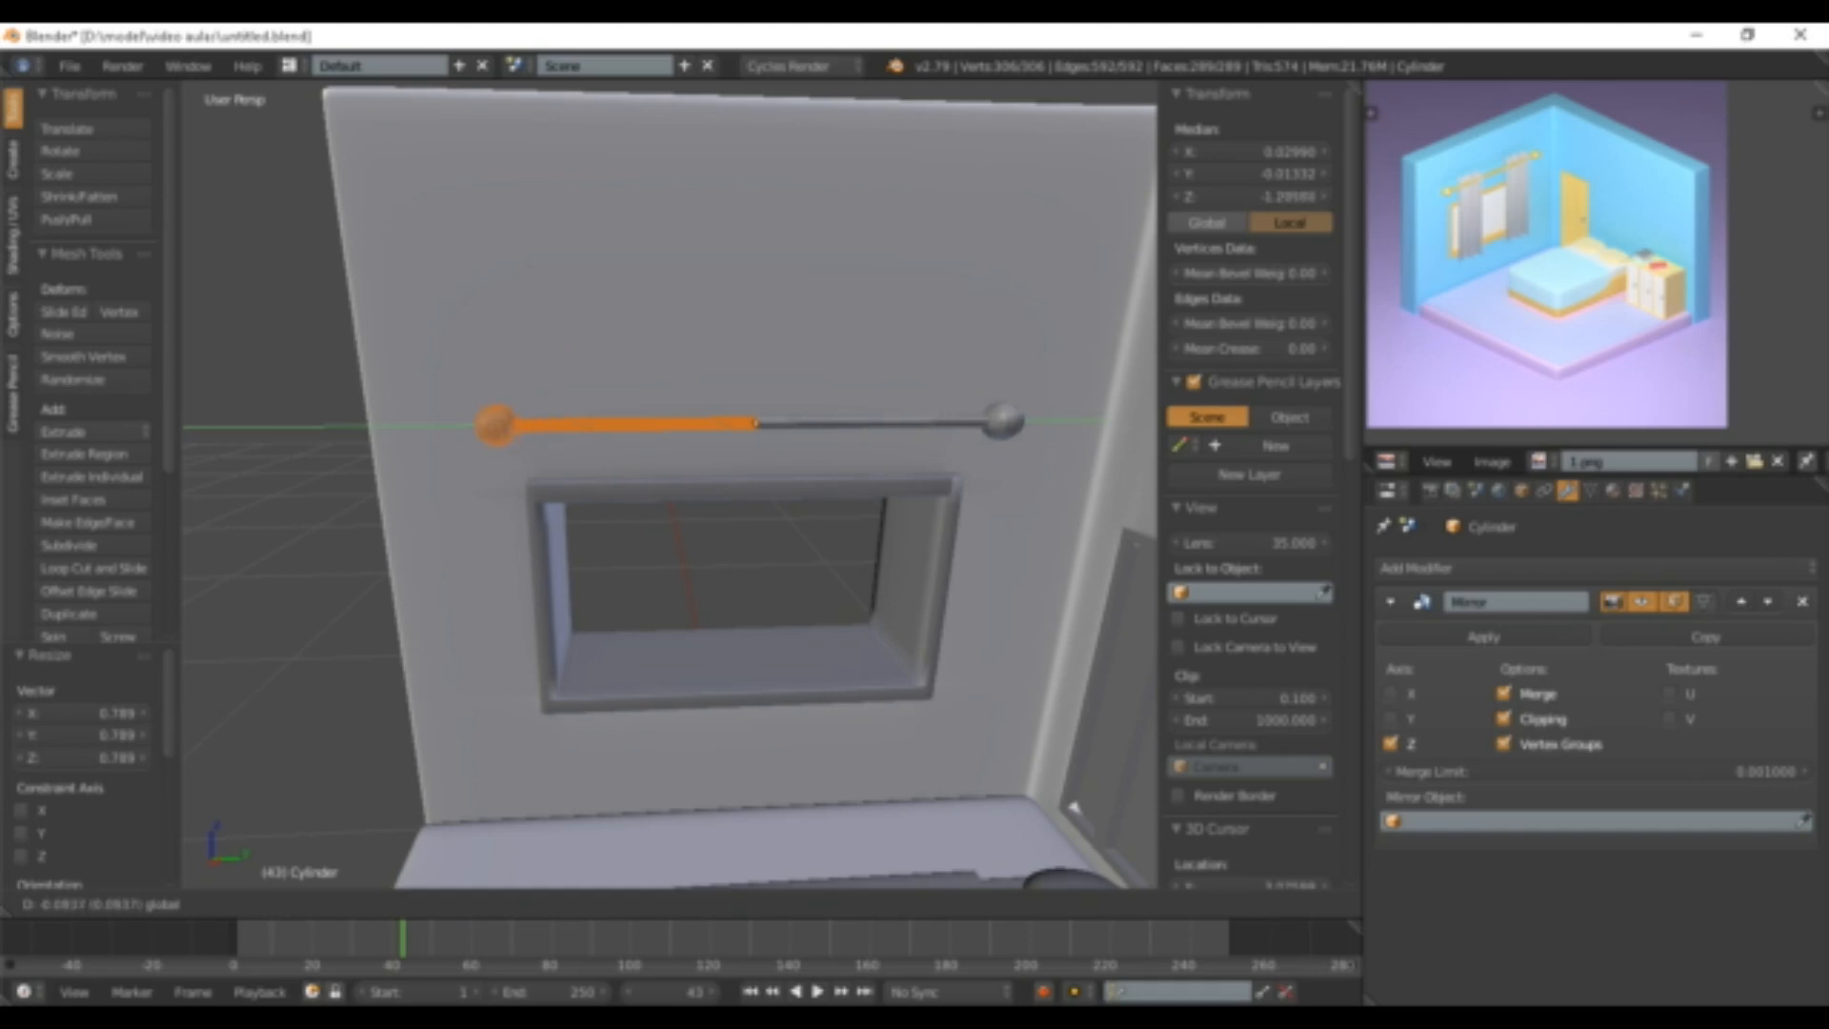
left_click(1073, 808)
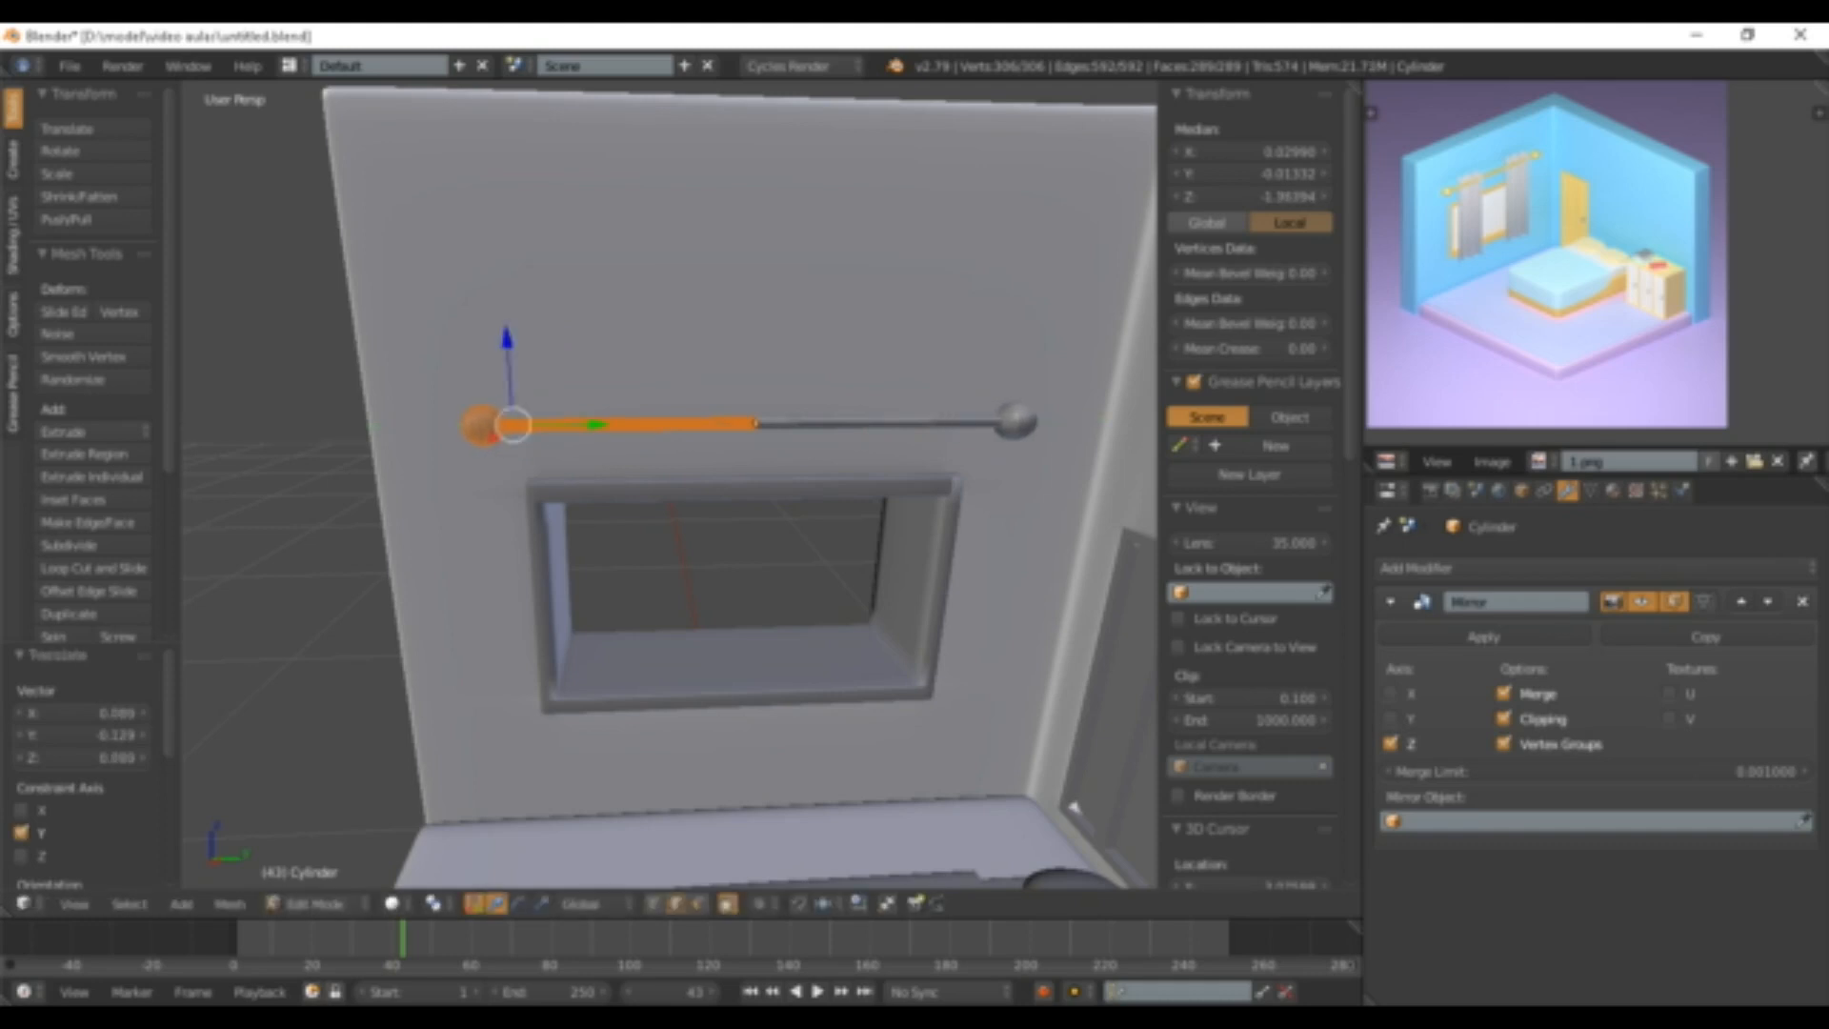
- Return to object mode and move the curtain rod about 0.044 along X, away from the window wall
key("Tab")
middle_click_drag(1039, 761, 1143, 796)
key("g")
key("x")
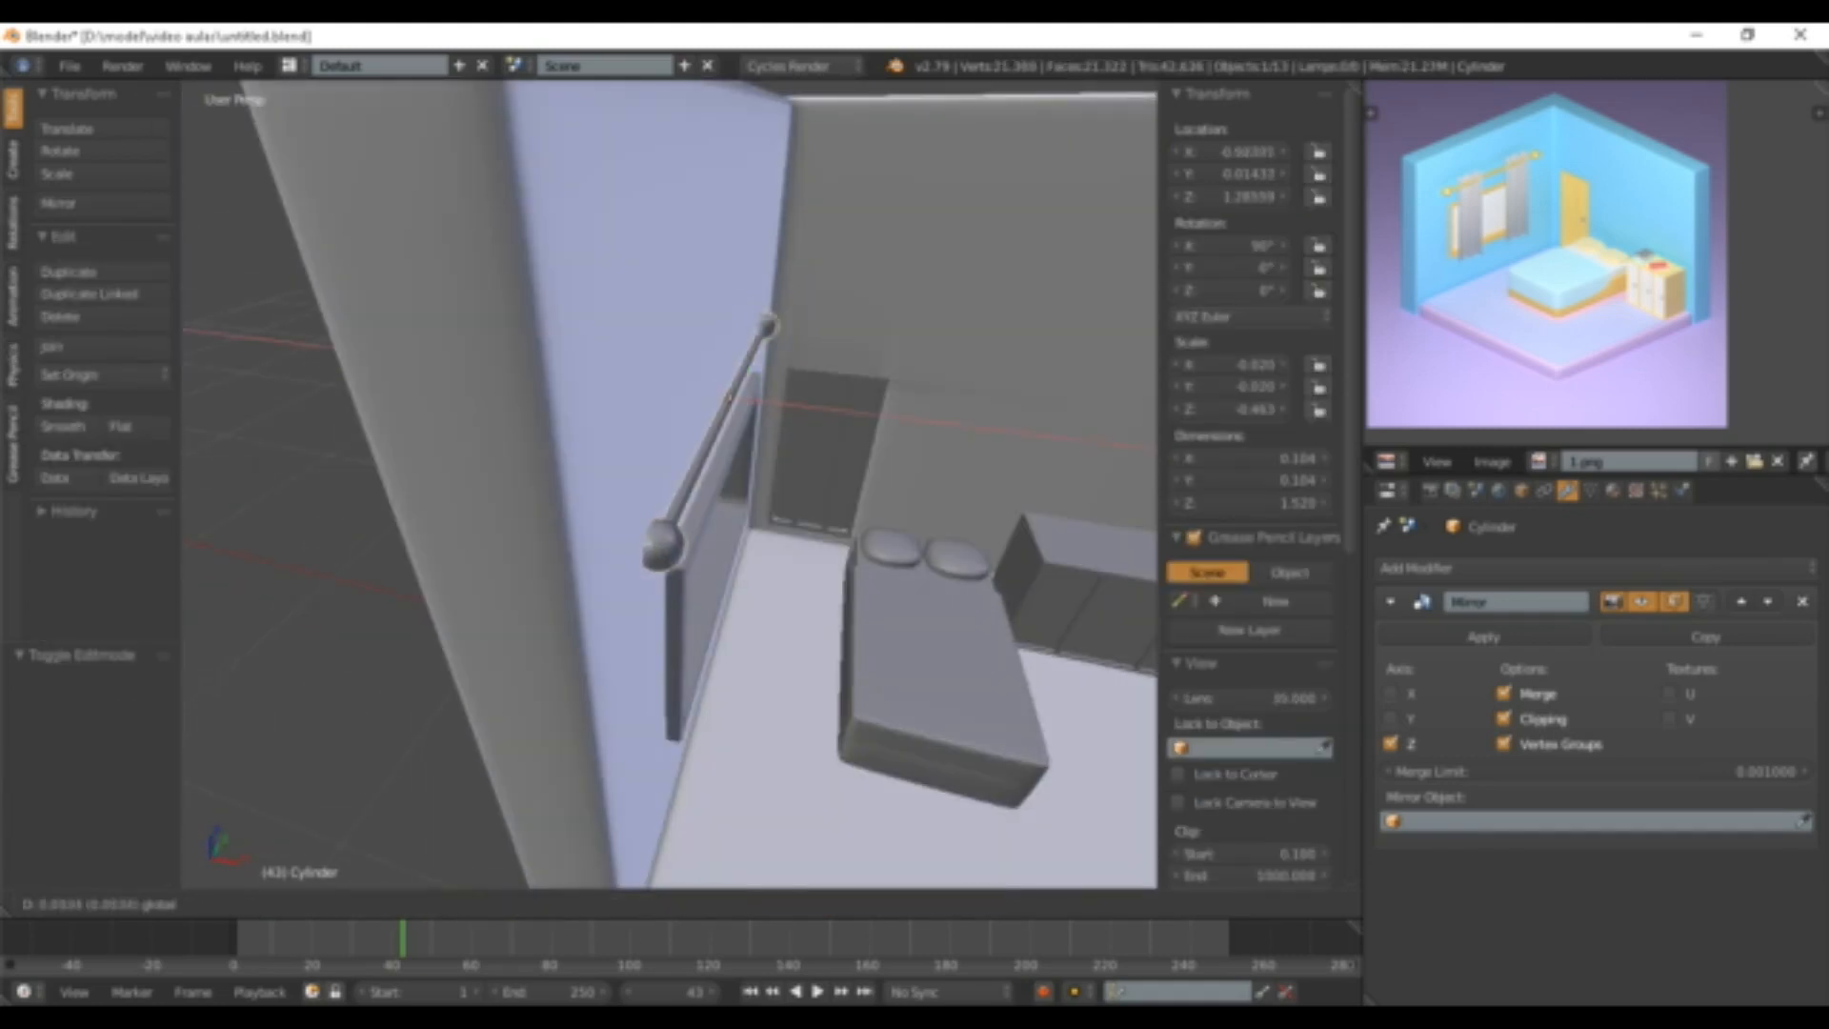
left_click_drag(827, 409, 831, 410)
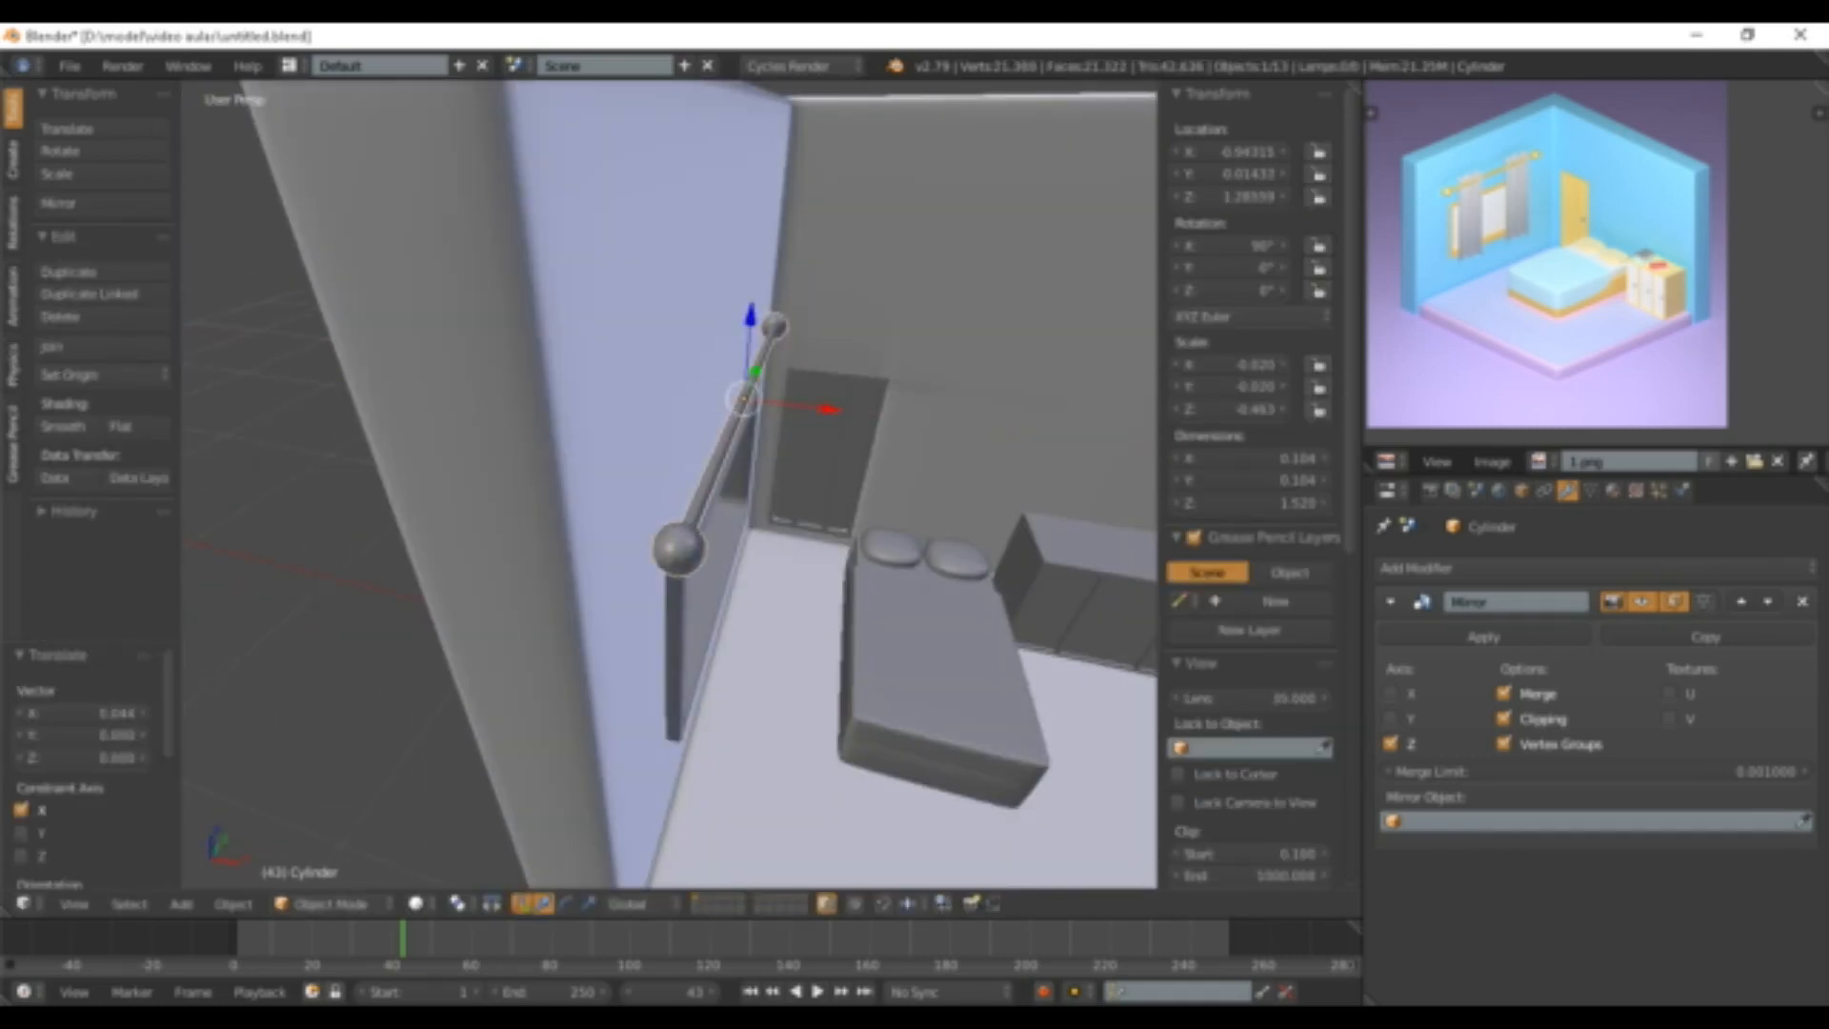
- In camera view, select the flat book-like slab floating above the bed and scale it down to about half size
key("KP_0")
scroll(1250, 571, "down", 4)
scroll(476, 343, "down", 3)
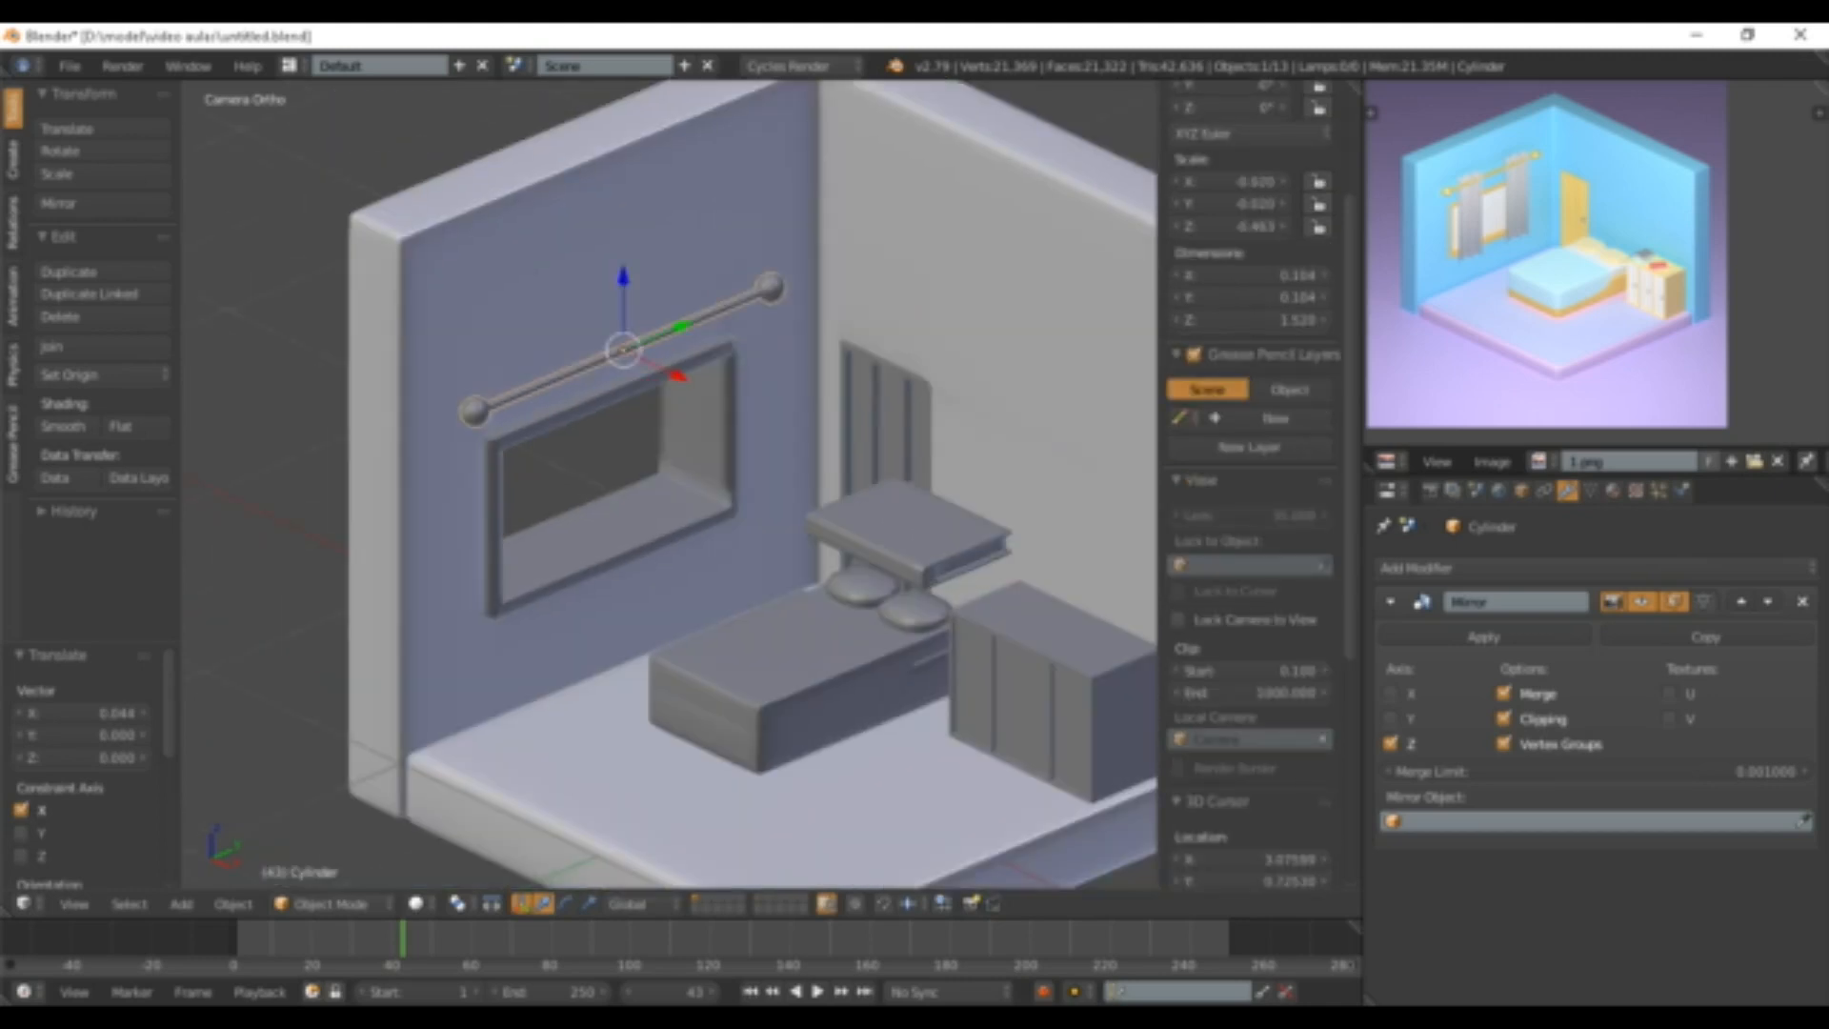
middle_click_drag(820, 533, 754, 462, "shift")
scroll(763, 476, "down", 1)
scroll(762, 476, "up", 1)
right_click(838, 459)
key("s")
left_click(884, 488)
- Move the slab about 1.13 along Y and about 0.547 along X toward the back wall
key("g")
key("y")
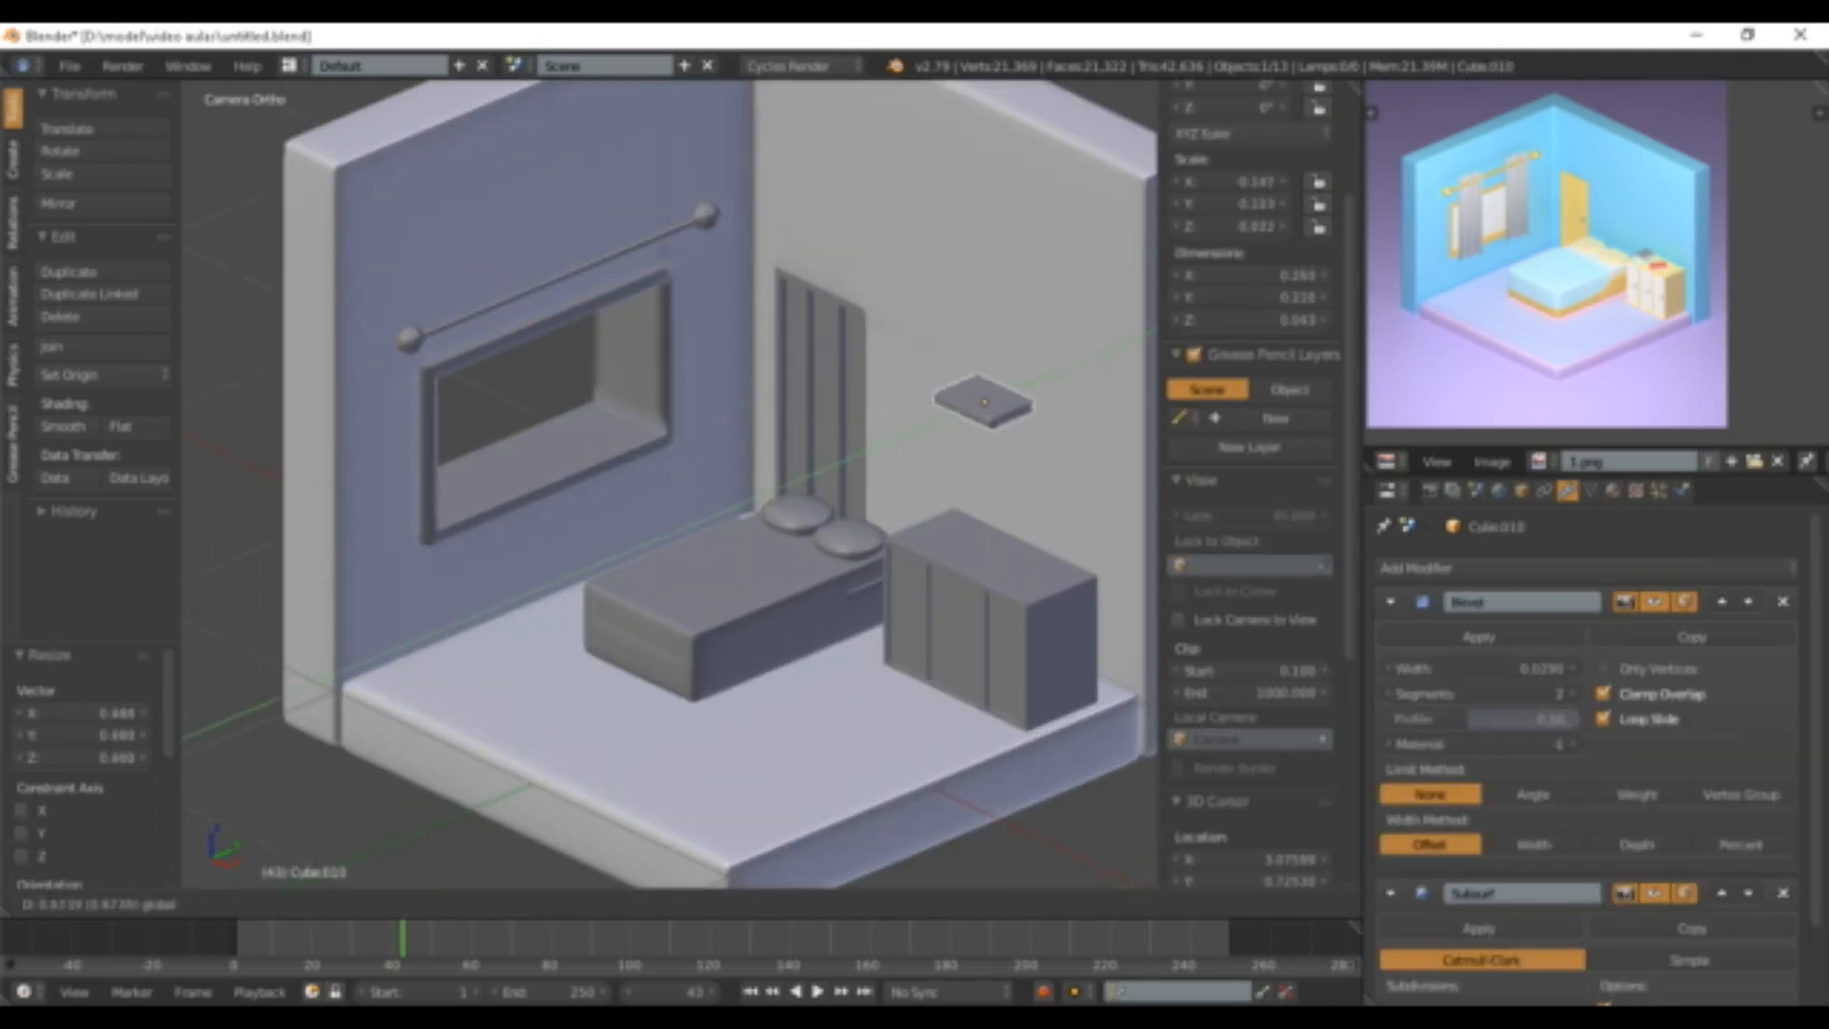
left_click(1115, 385)
middle_click_drag(1115, 386, 951, 477, "shift")
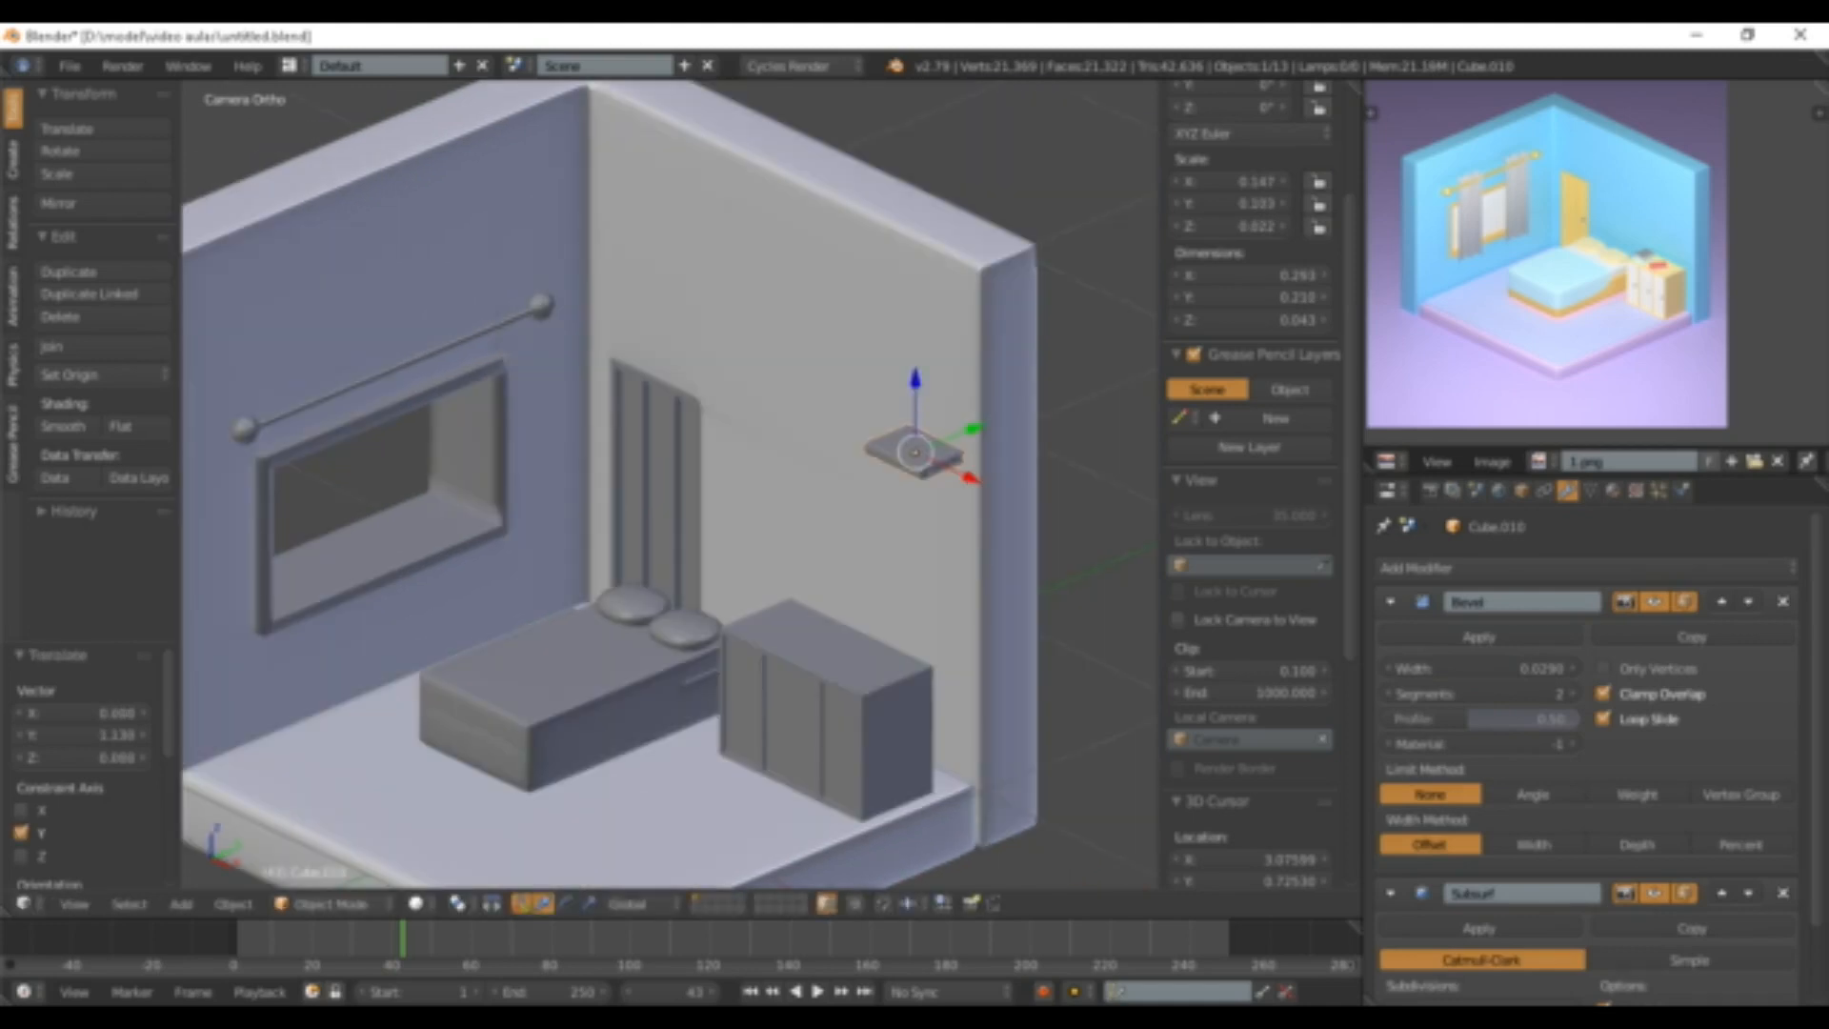
key("g")
key("x")
key("Return")
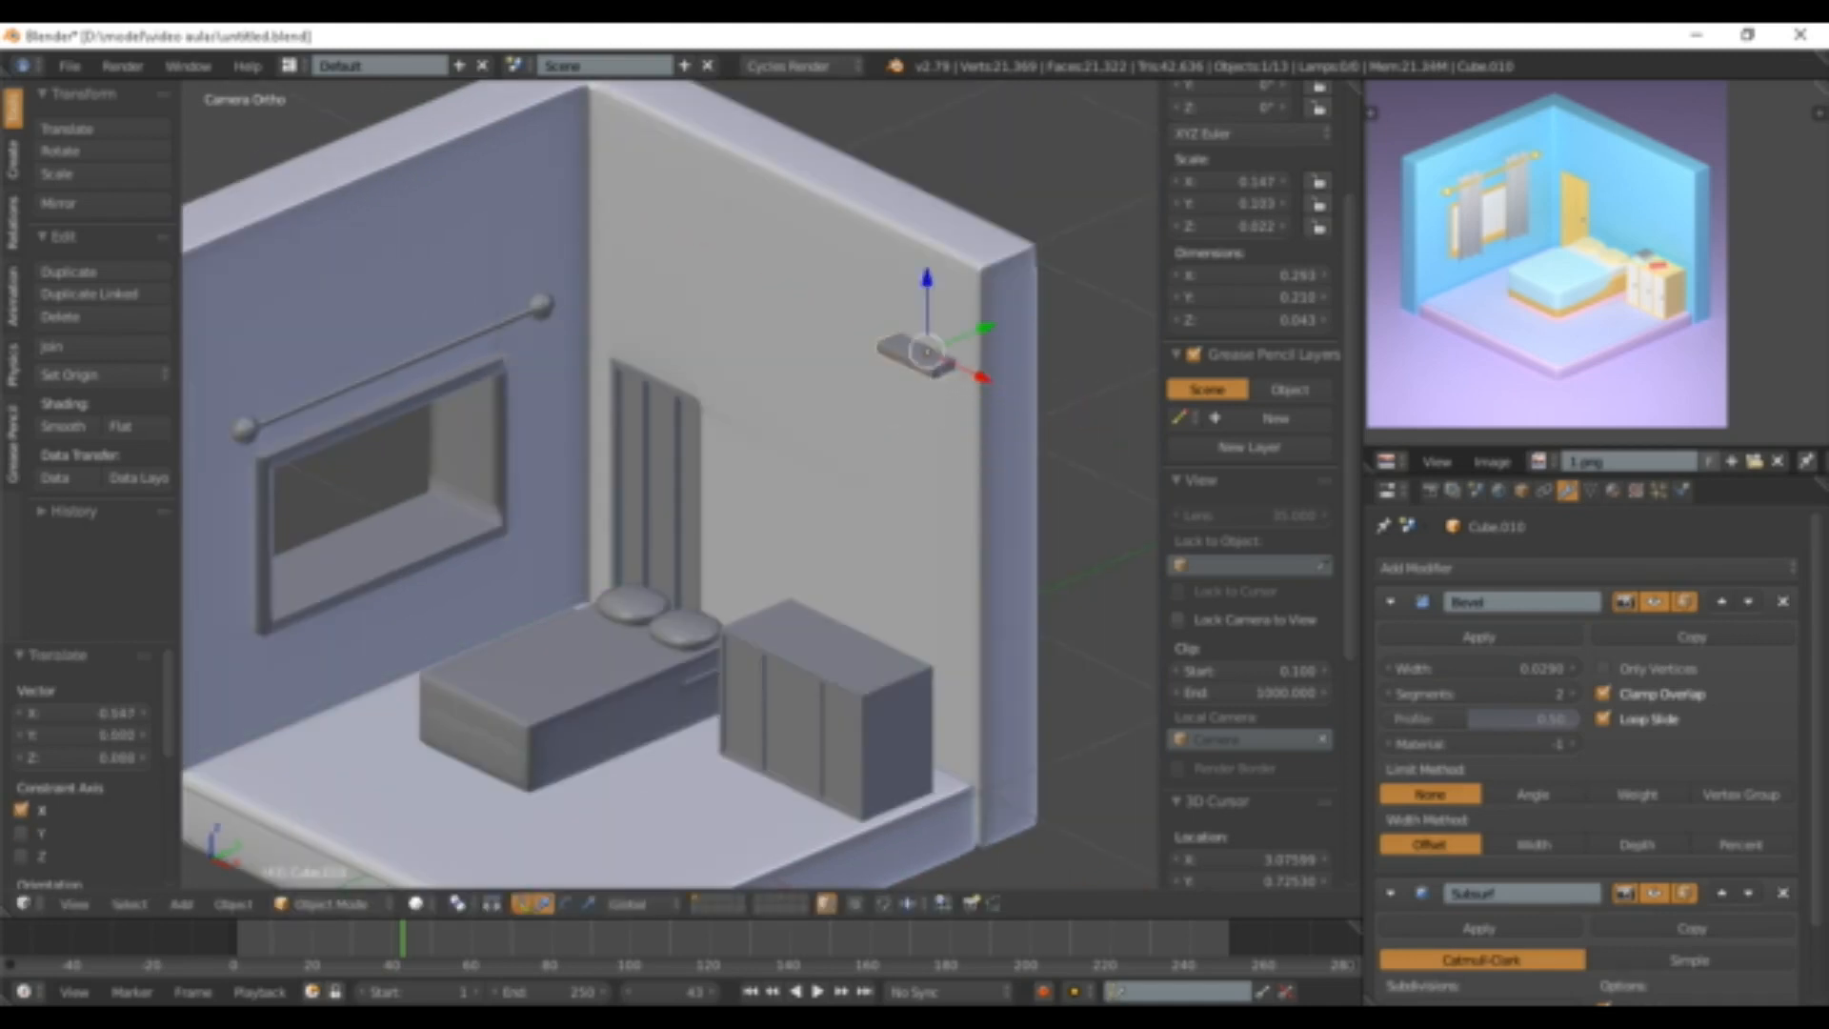
- Adjust the slab's Y position over the cabinet and lower it about 1.04 along Z to rest on the cabinet top
key("g")
key("y")
key("Return")
key("g")
key("y")
left_click_drag(865, 555, 865, 571)
middle_click_drag(865, 571, 993, 363, "shift")
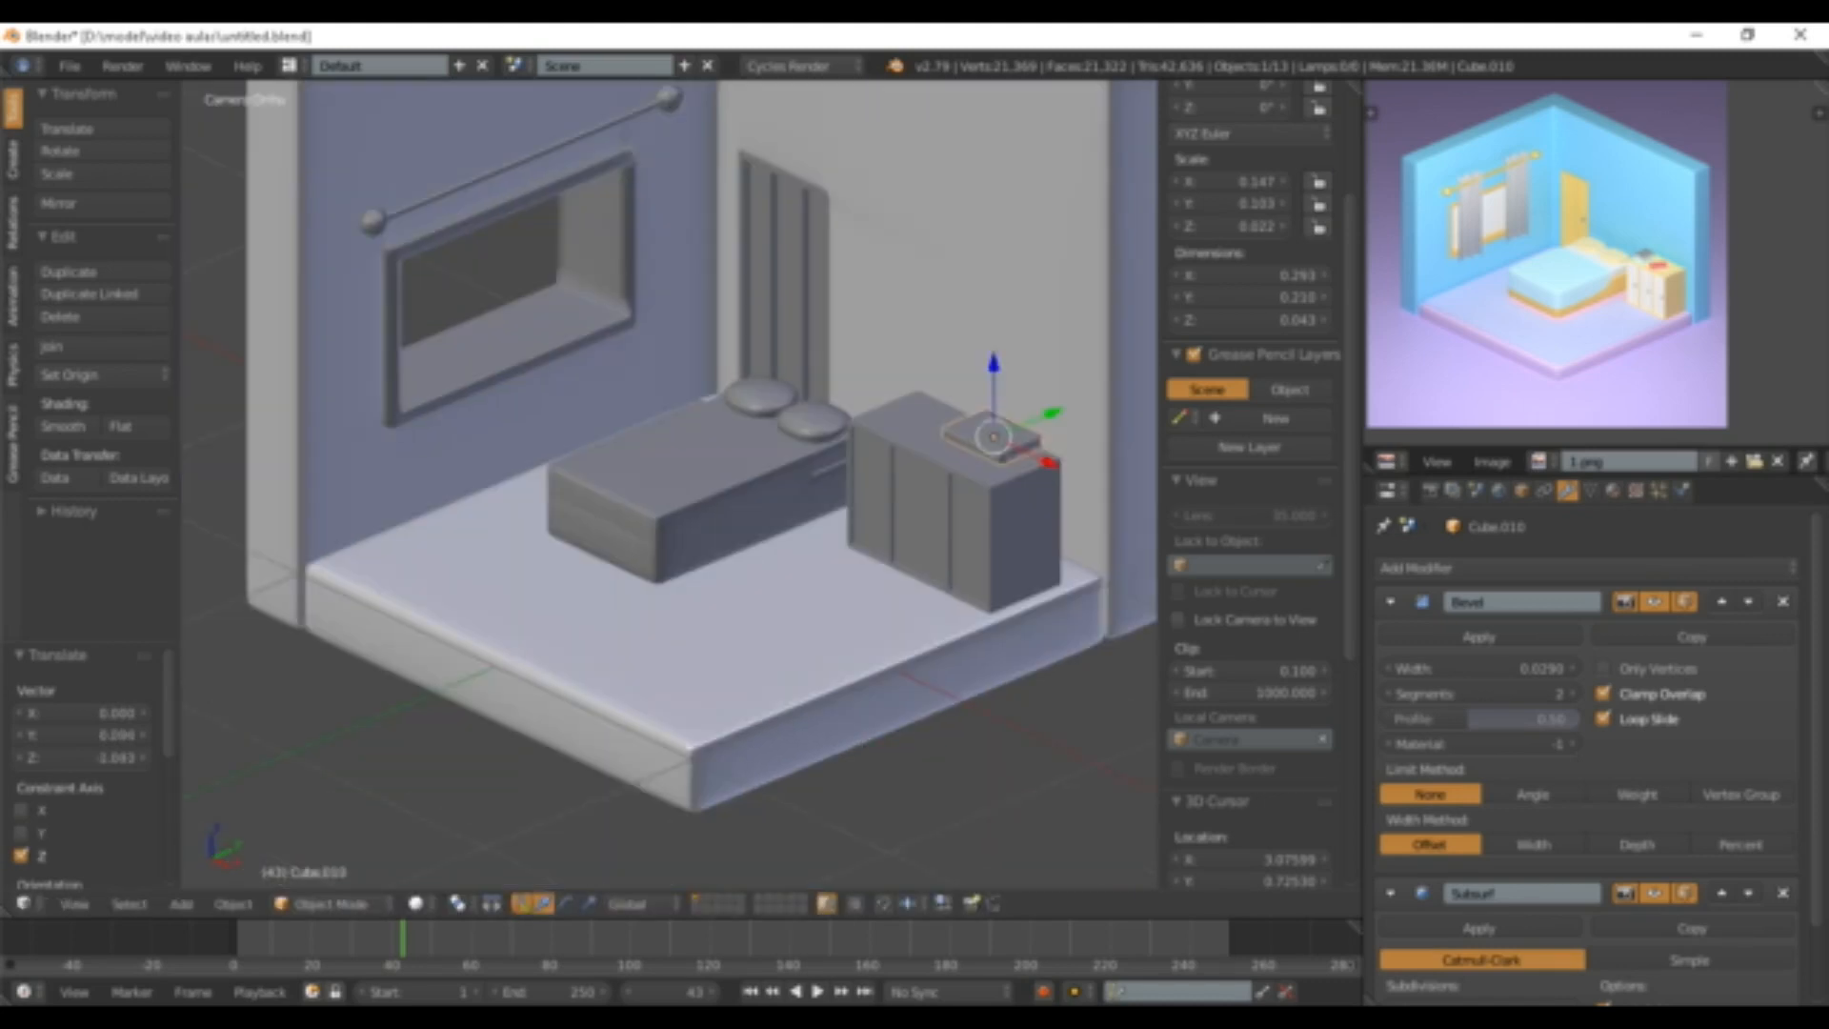
- Examine the slab on the cabinet and the overall room composition in camera view, comparing them with the reference image
scroll(669, 485, "up", 1)
middle_click_drag(668, 485, 677, 519, "shift")
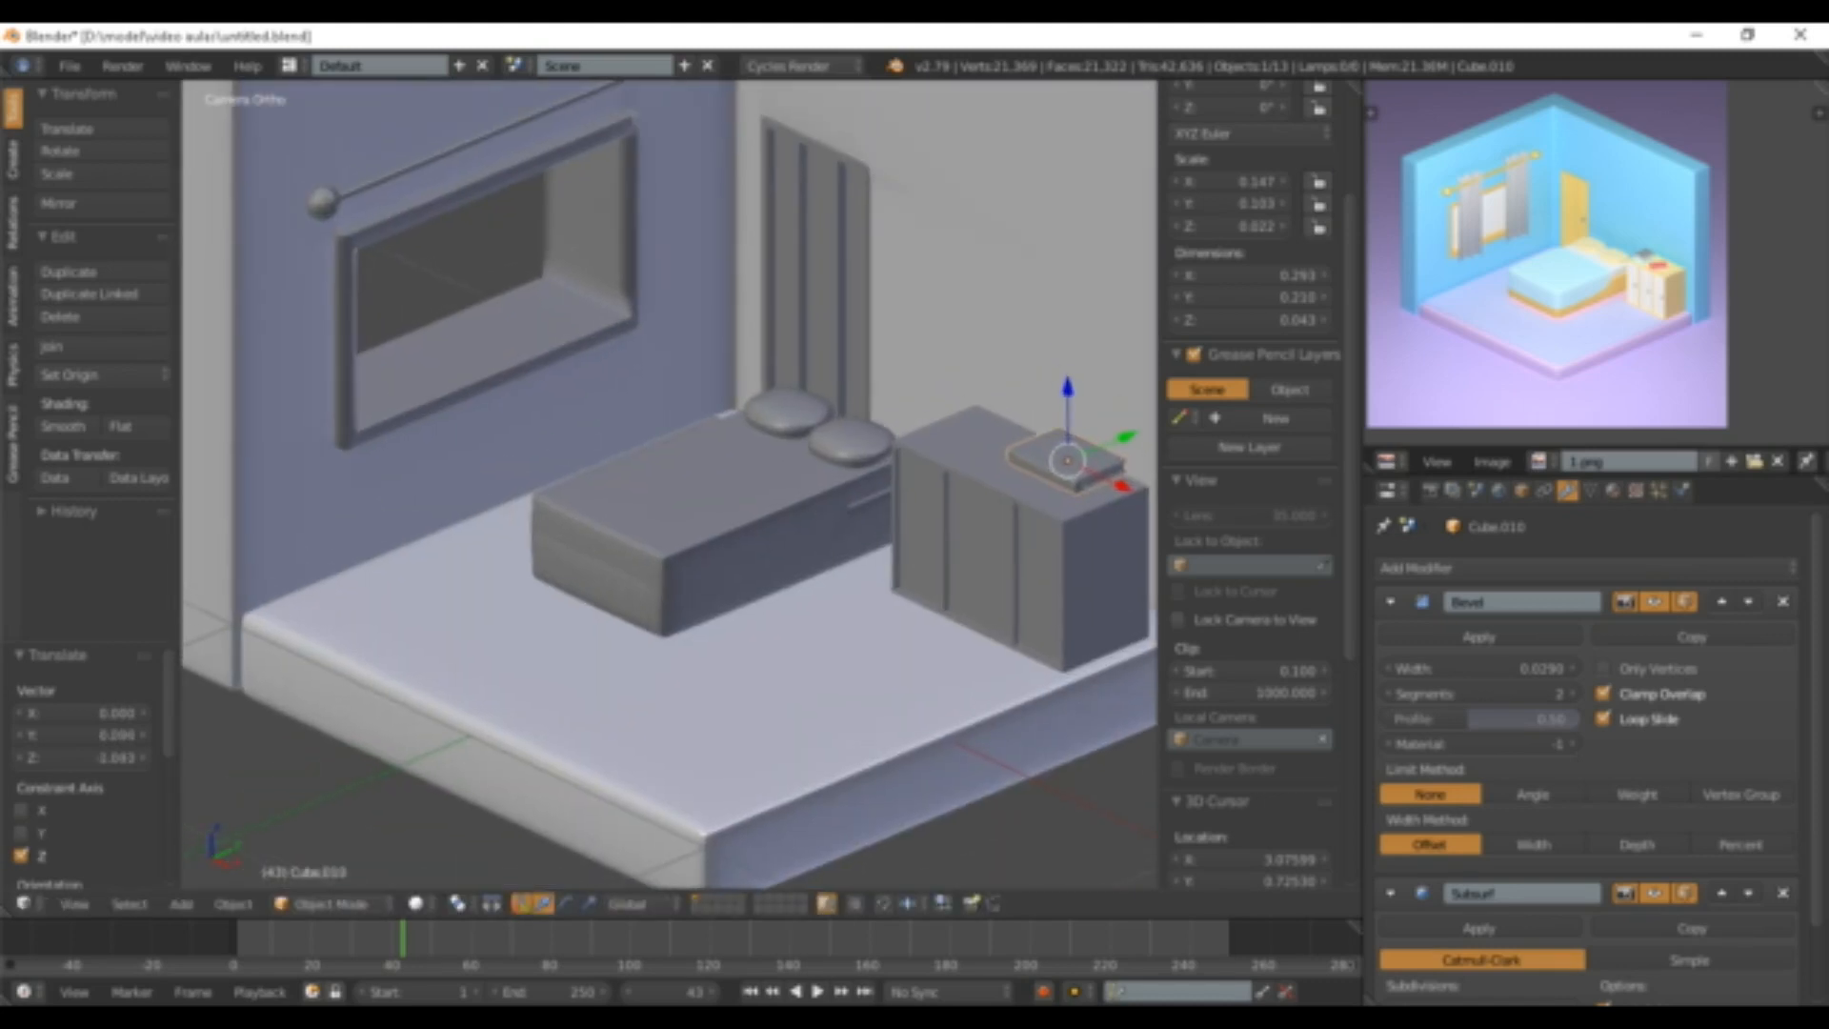
scroll(668, 485, "down", 4)
scroll(669, 485, "up", 5)
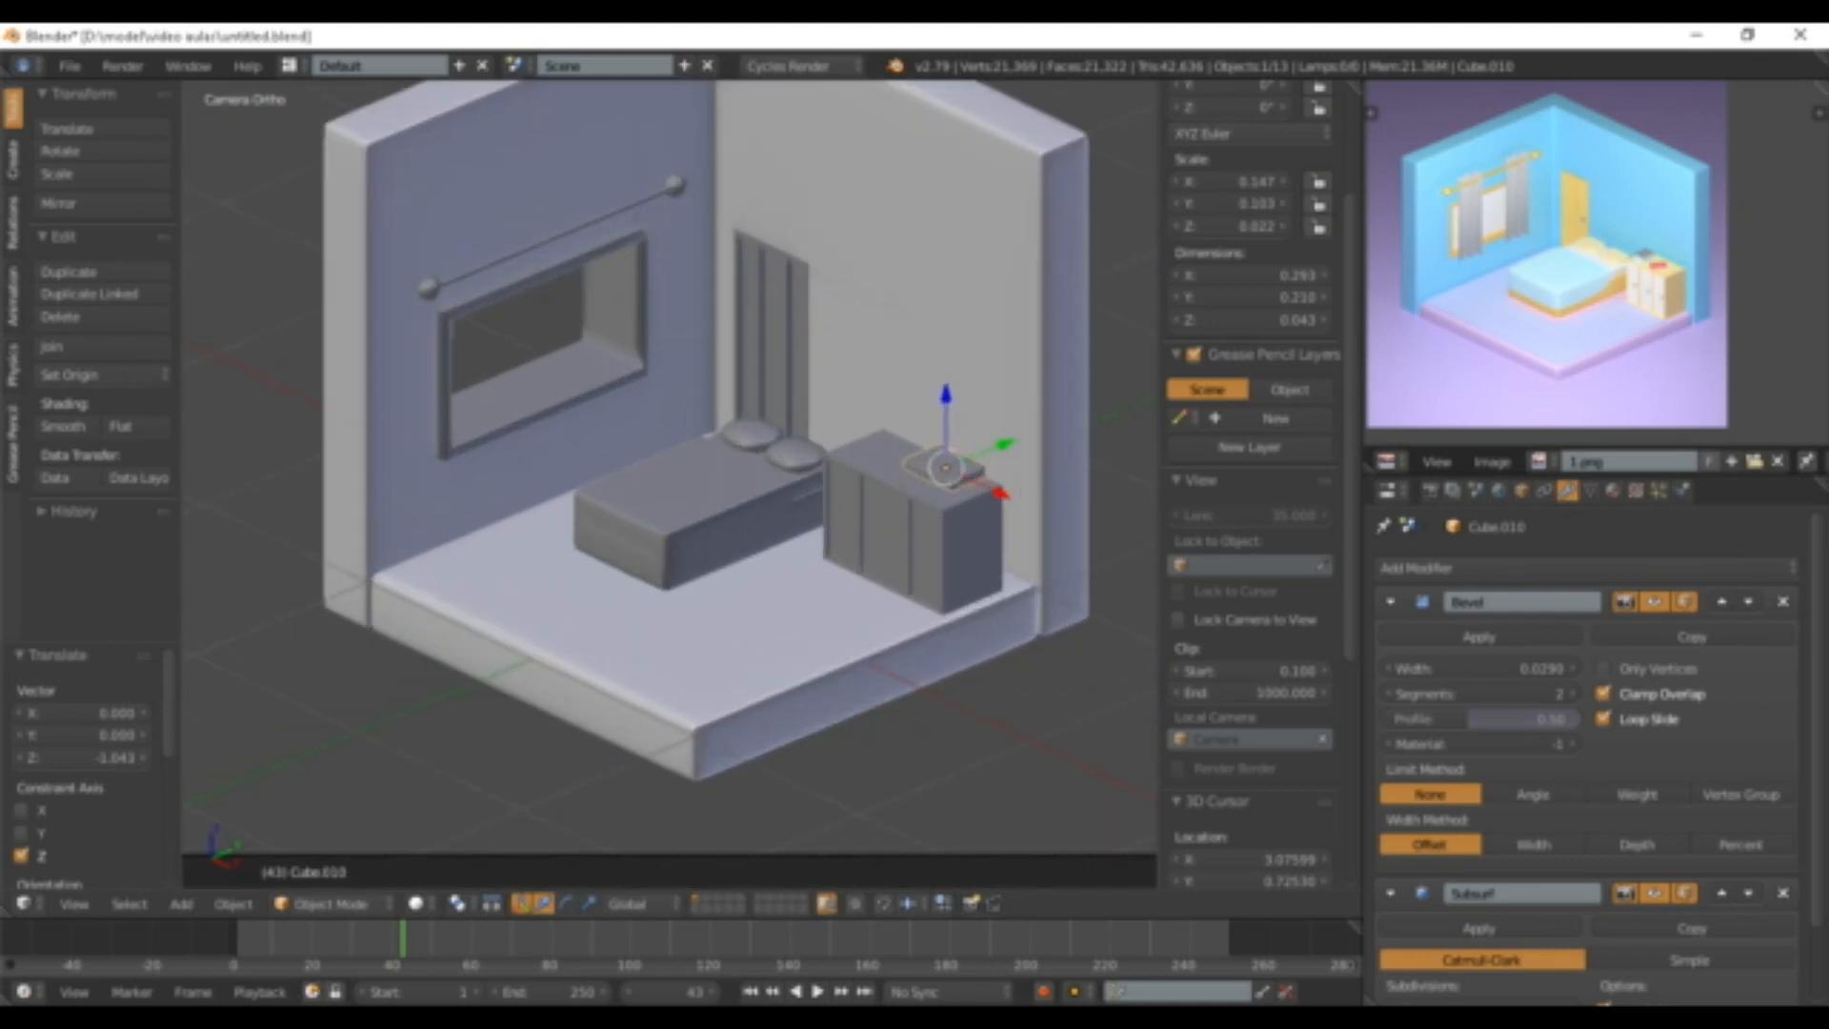
scroll(669, 485, "down", 2)
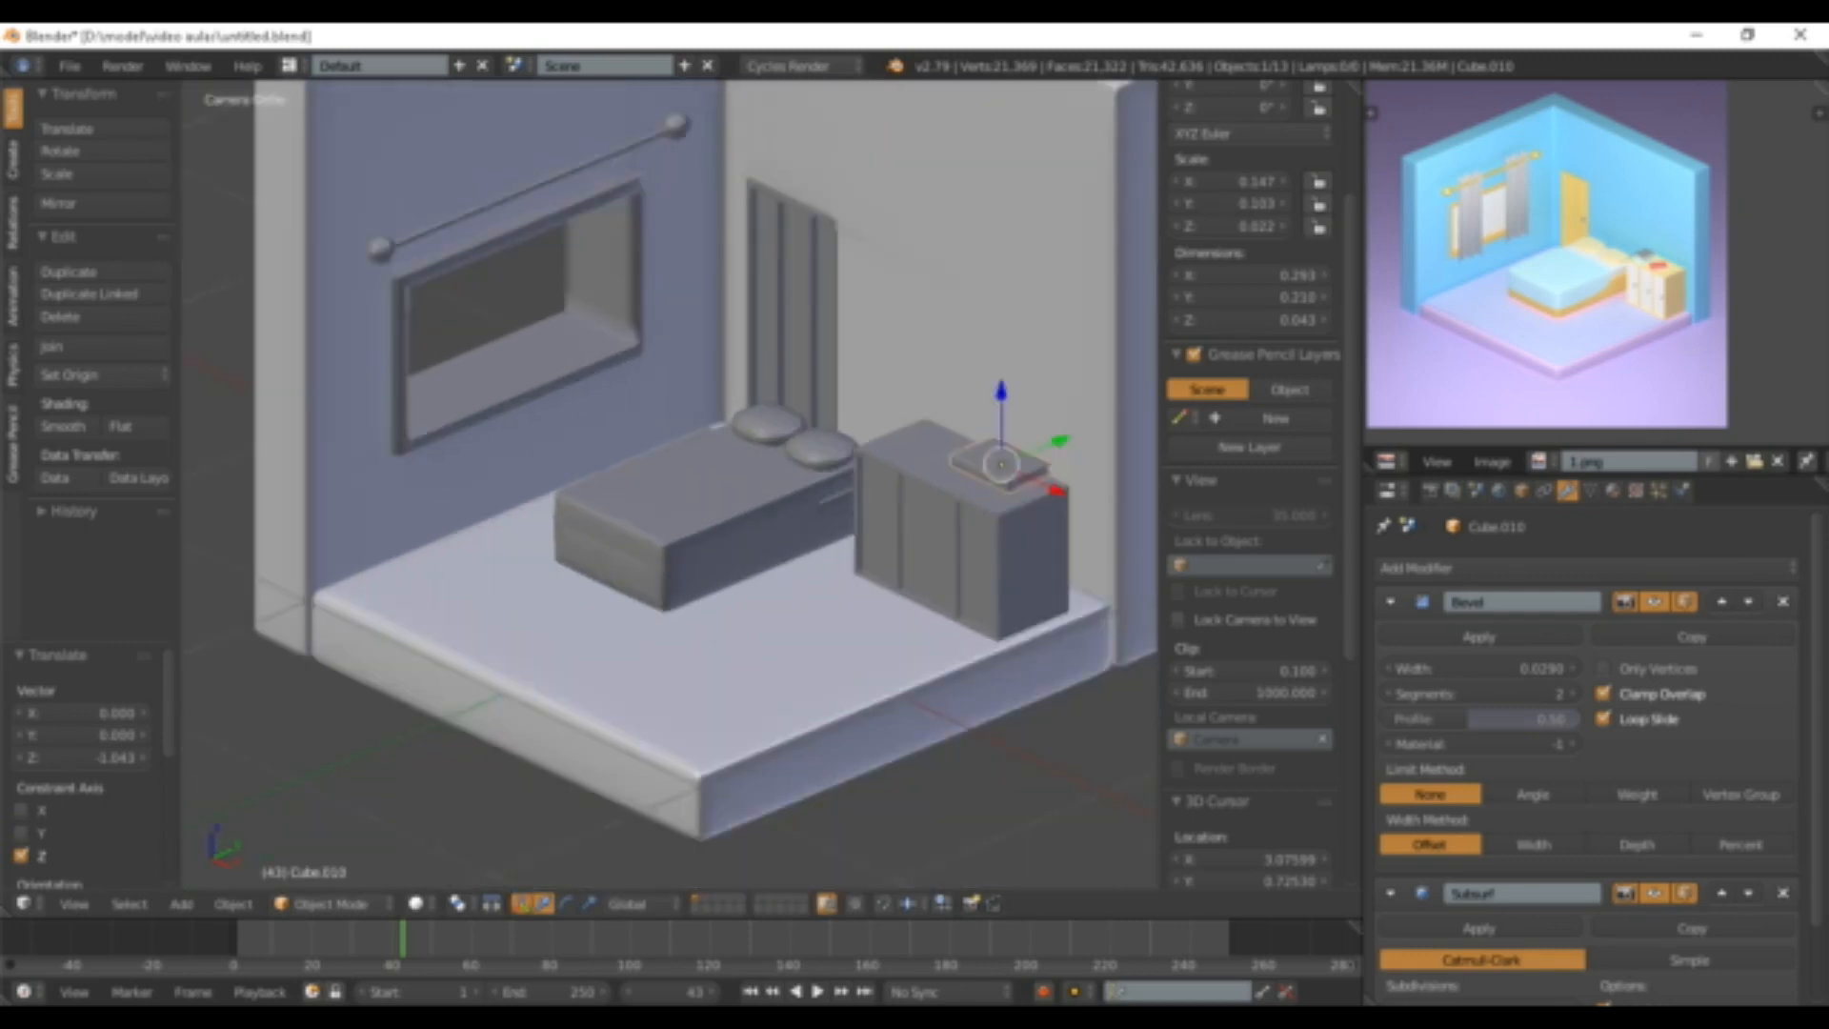
scroll(669, 485, "down", 1)
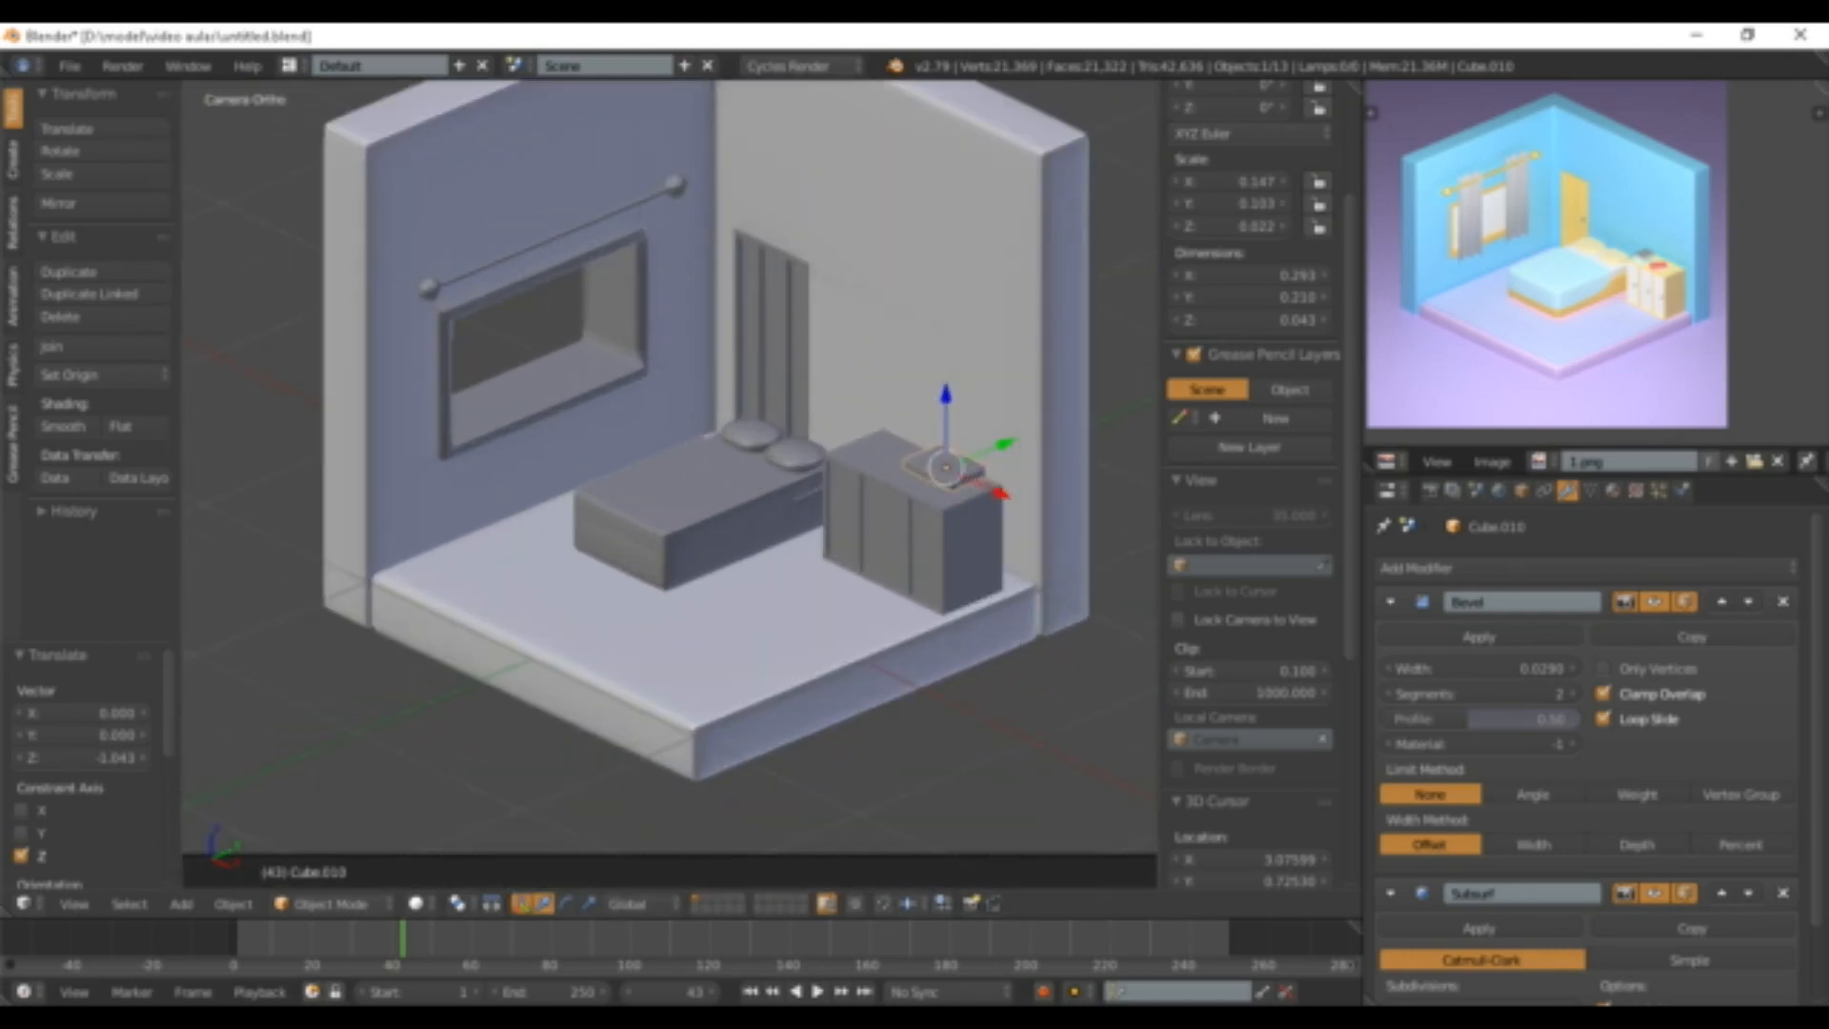
scroll(668, 485, "down", 6)
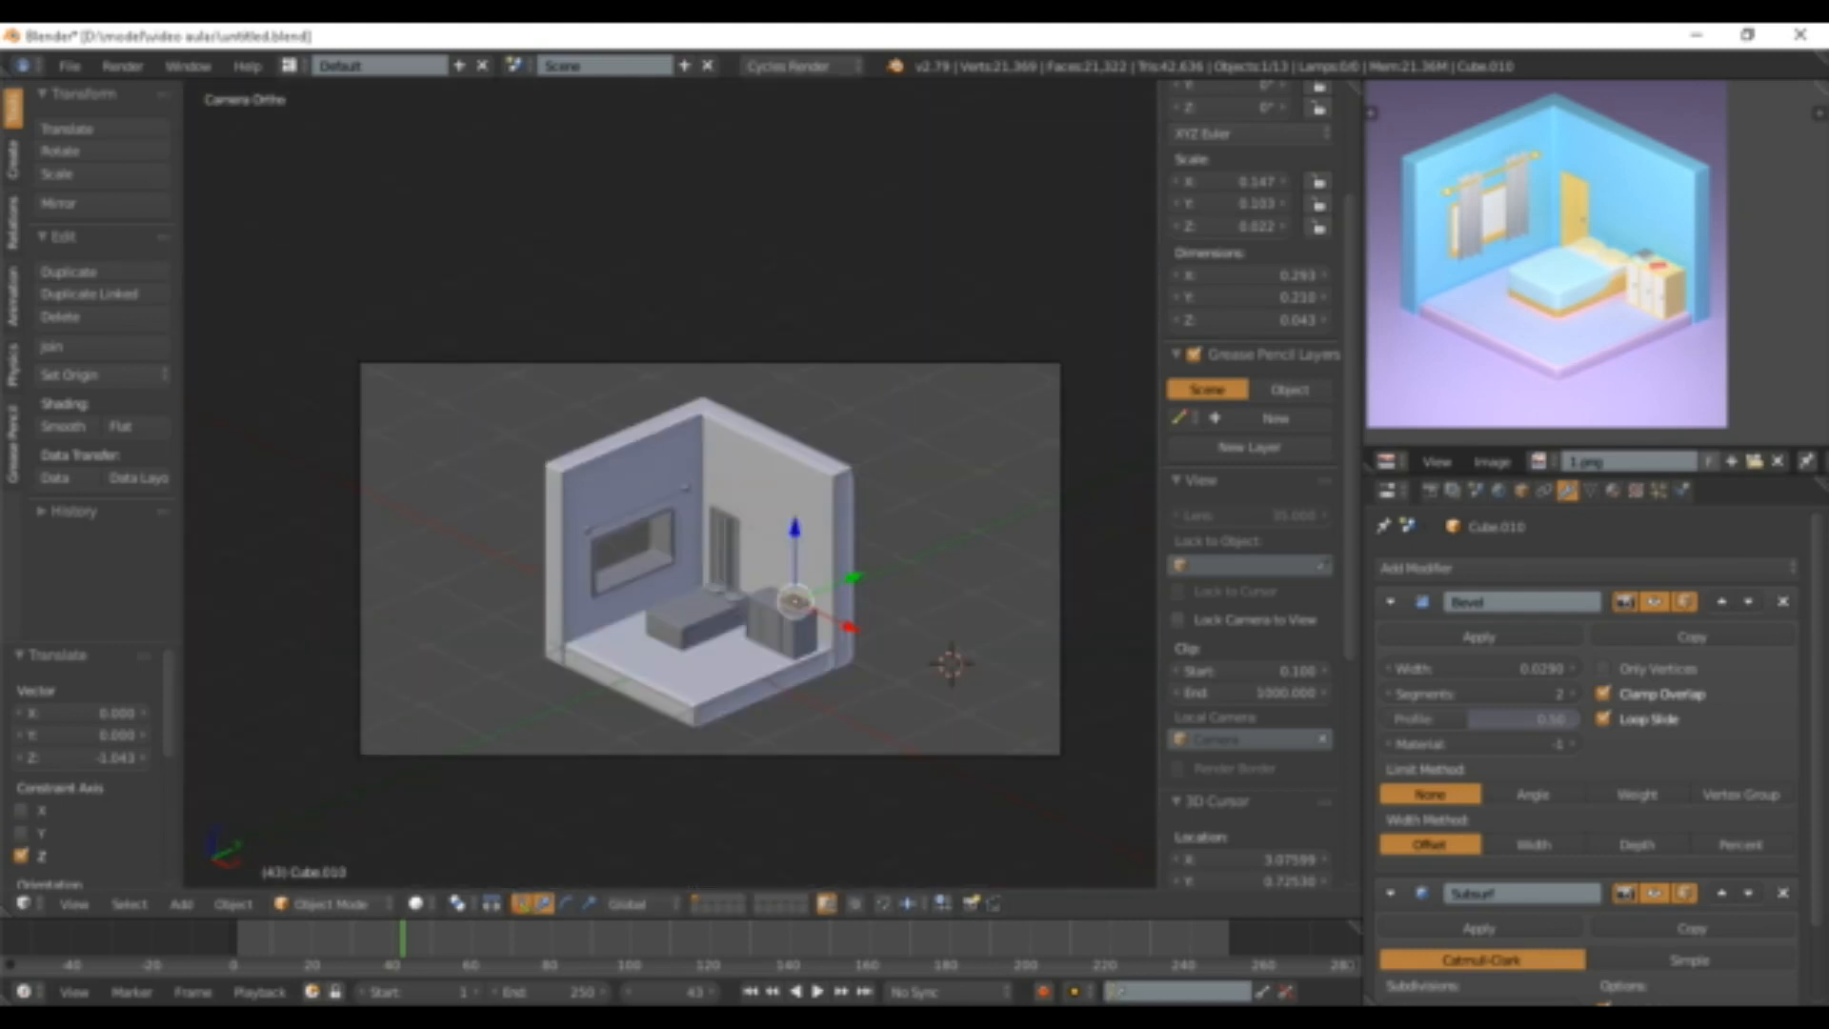
key("Home")
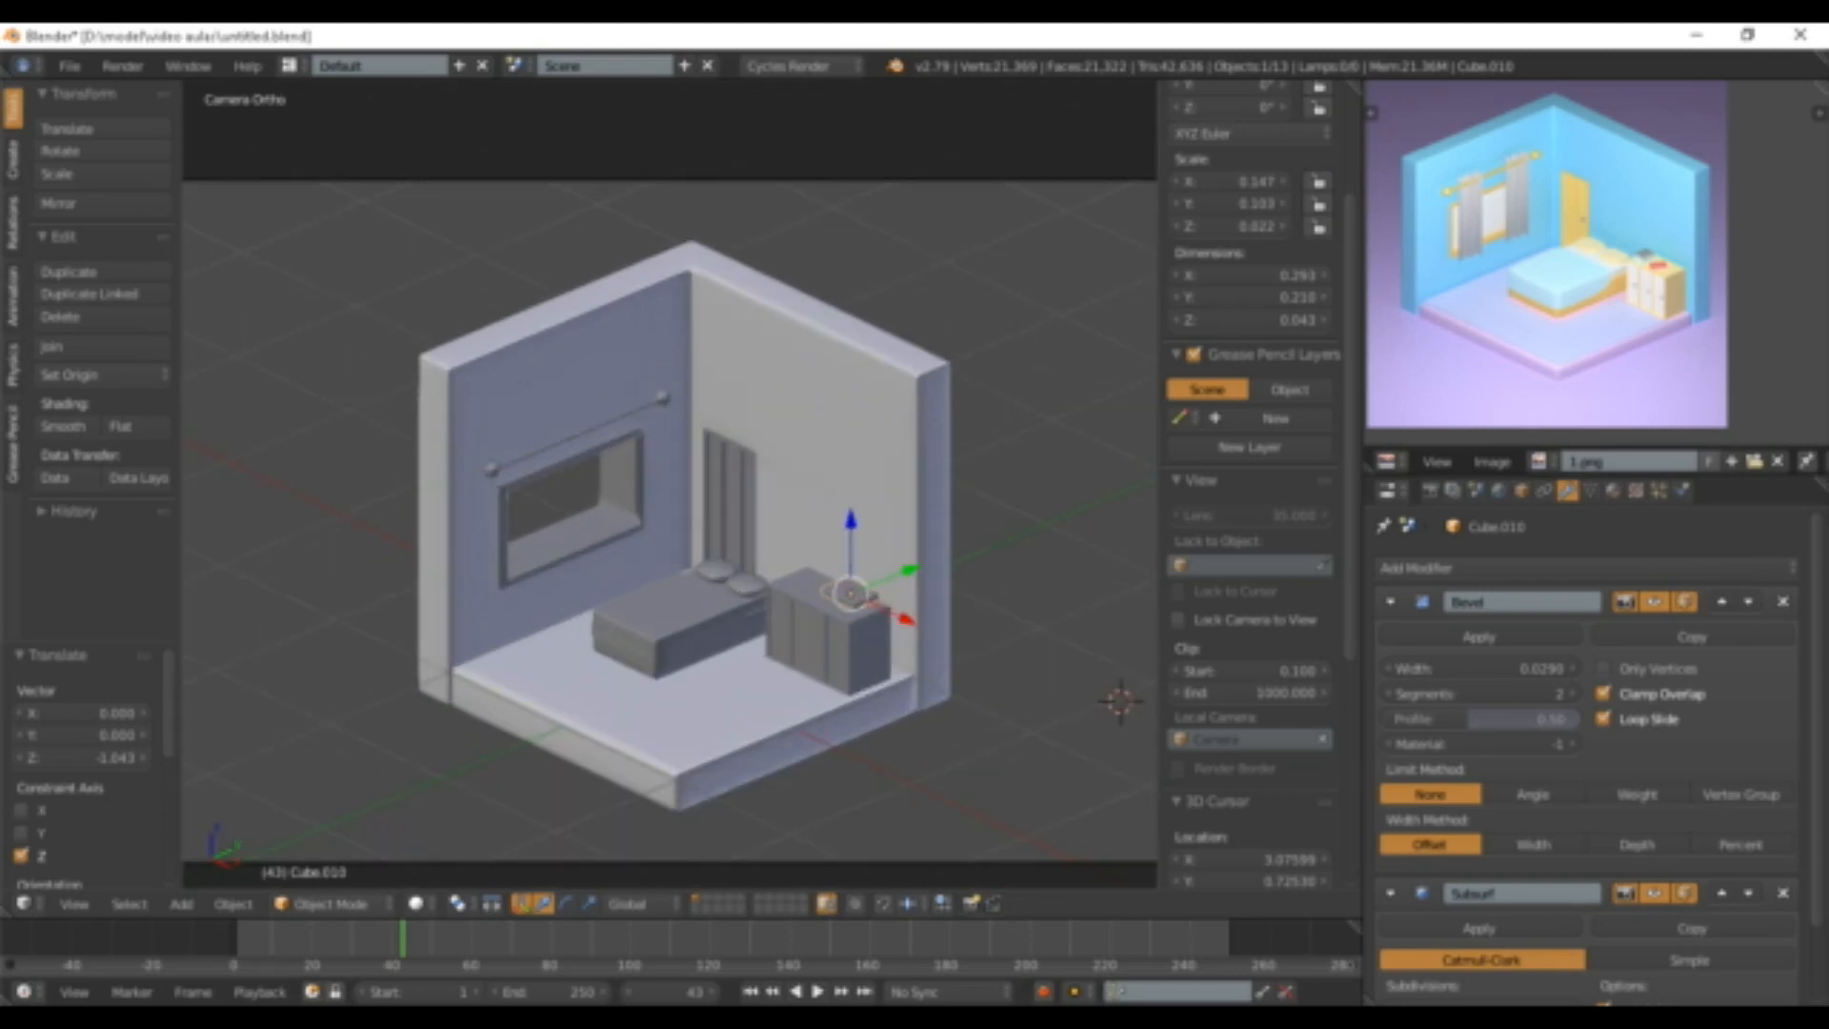
- Save the scene over the existing untitled.blend file
key("ctrl+s")
key("Return")
key("ctrl+s")
key("Return")
scroll(669, 520, "down", 2)
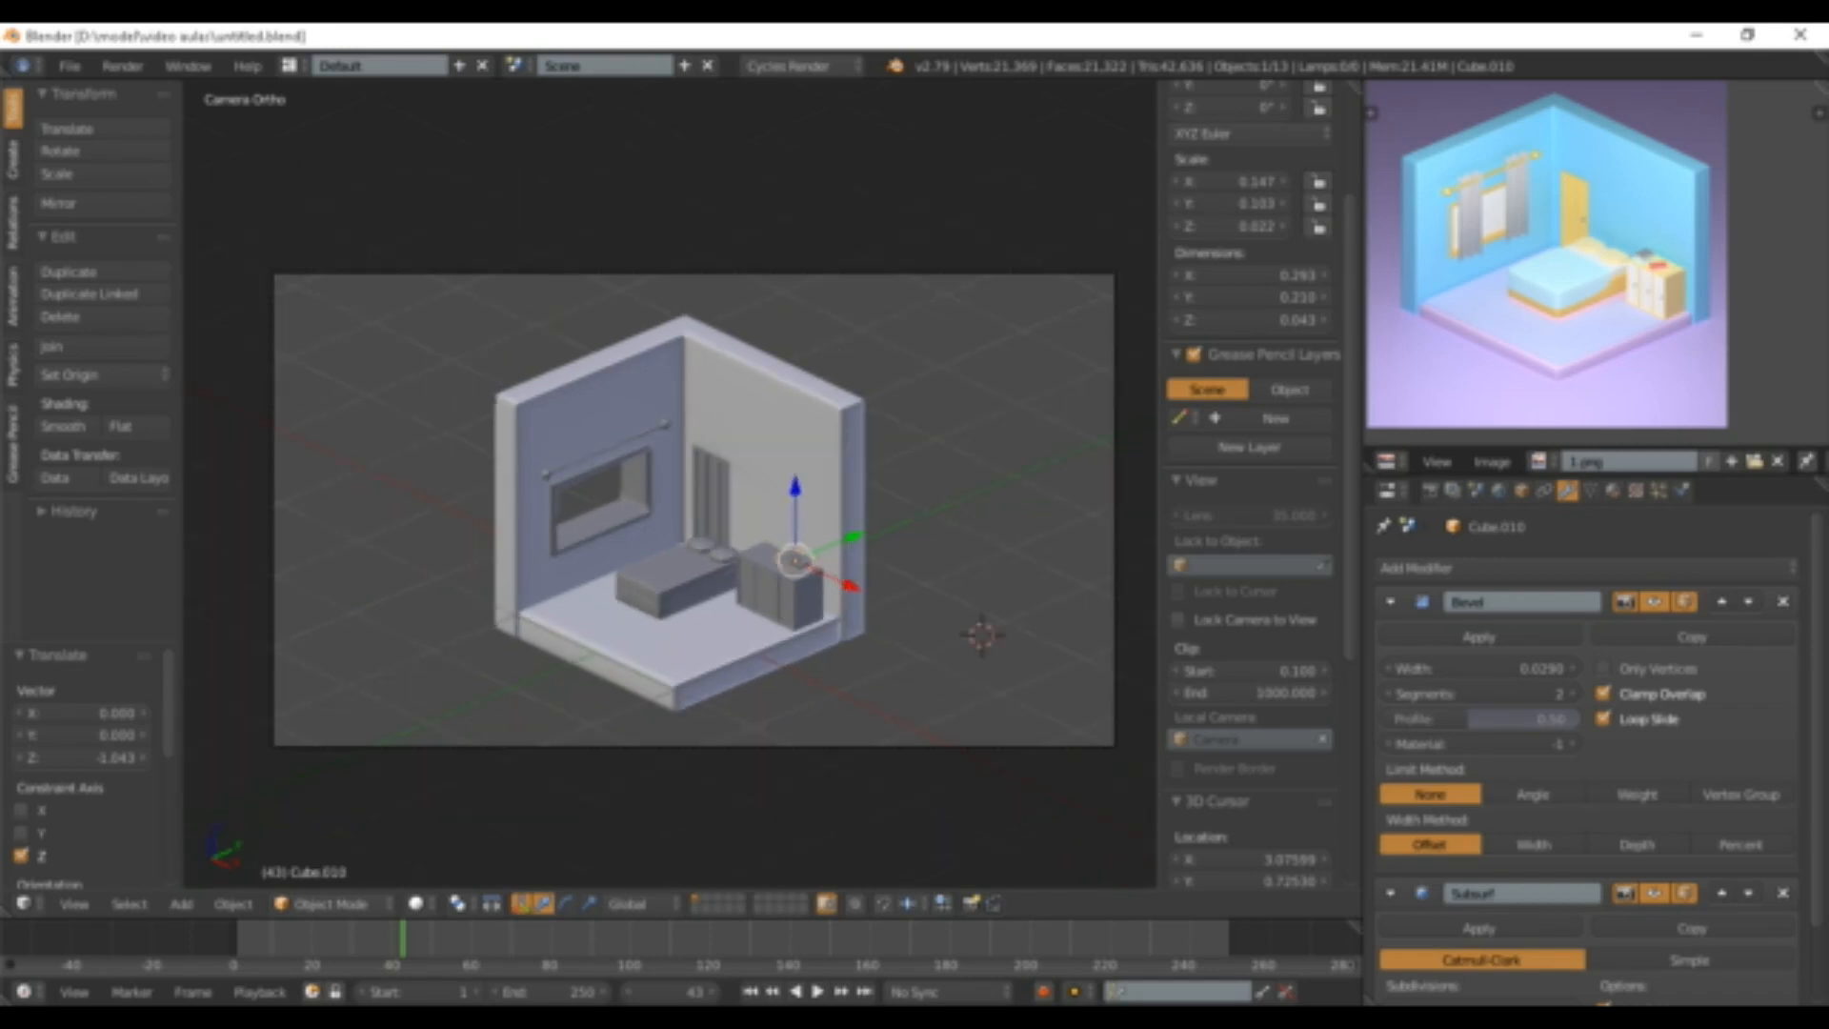